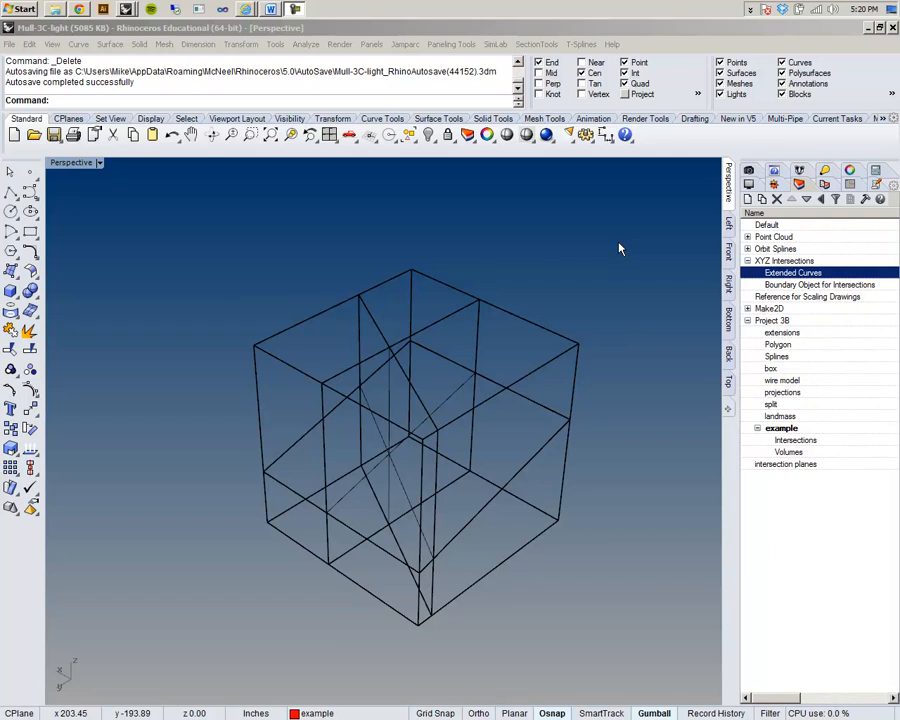
# Widen the layer list and narrow its name column so the visibility, lock, color and material settings can be seen
pyautogui.moveTo(563, 262); pyautogui.dragTo(572, 264, button='right')
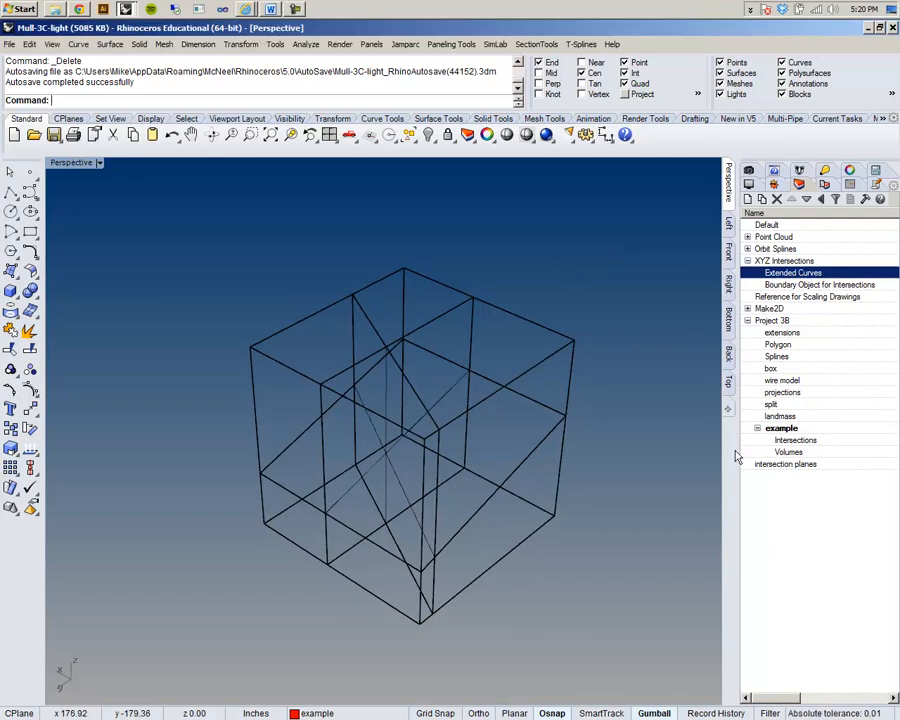
pyautogui.moveTo(737, 450); pyautogui.dragTo(686, 440)
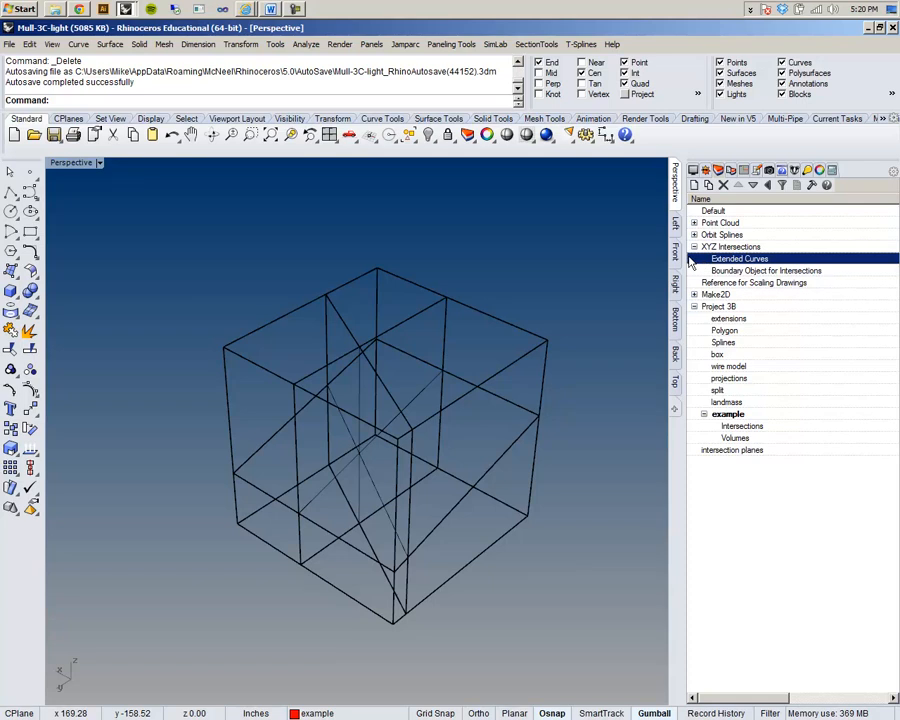
pyautogui.moveTo(688, 260); pyautogui.dragTo(600, 259)
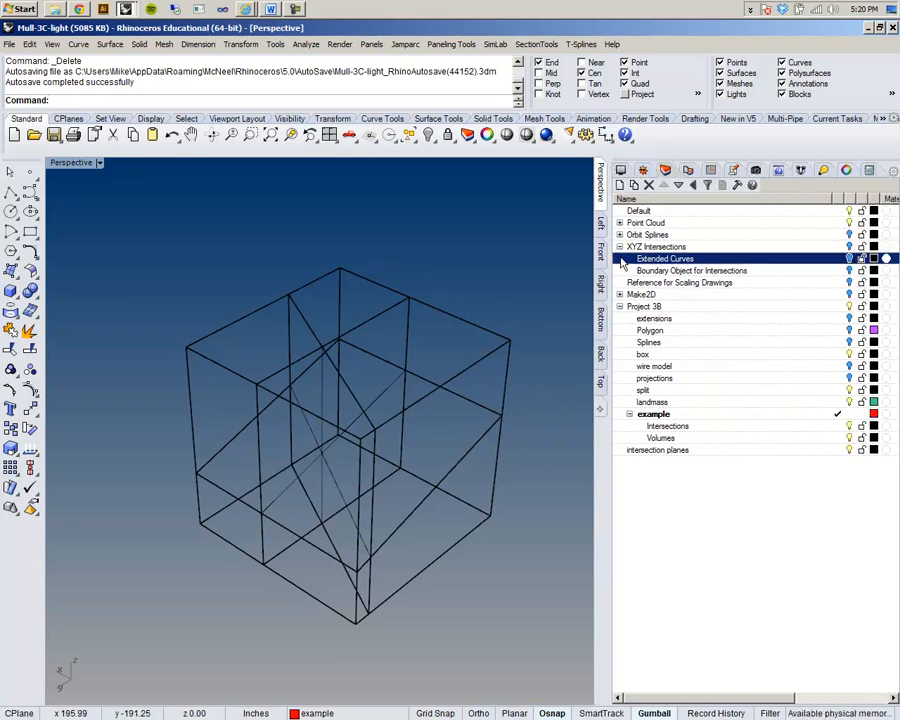
pyautogui.moveTo(843, 197); pyautogui.dragTo(756, 198)
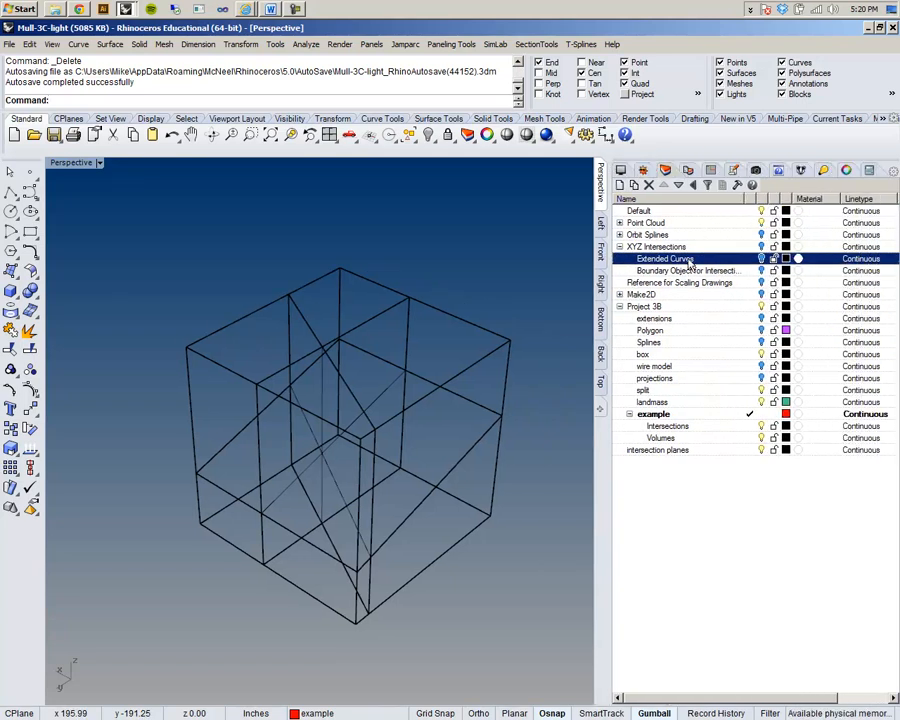
pyautogui.moveTo(598, 321); pyautogui.dragTo(655, 340)
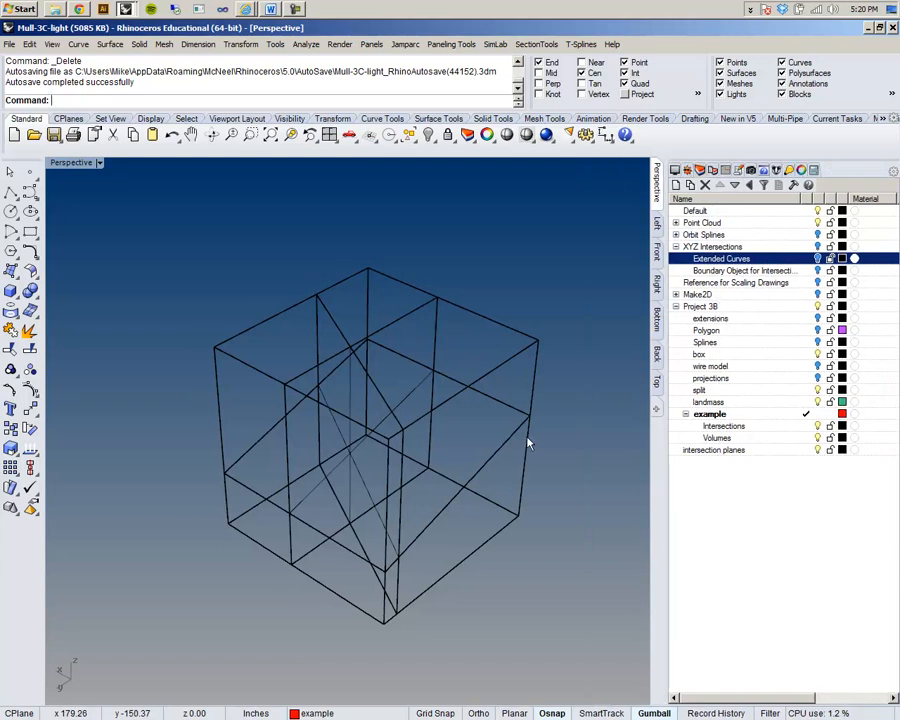
# Make the Intersections sublayer current and intersect the three cutting planes inside the box
pyautogui.click(809, 427)
pyautogui.keyDown('shift'); pyautogui.moveTo(490, 446); pyautogui.dragTo(418, 422, button='right'); pyautogui.keyUp('shift')
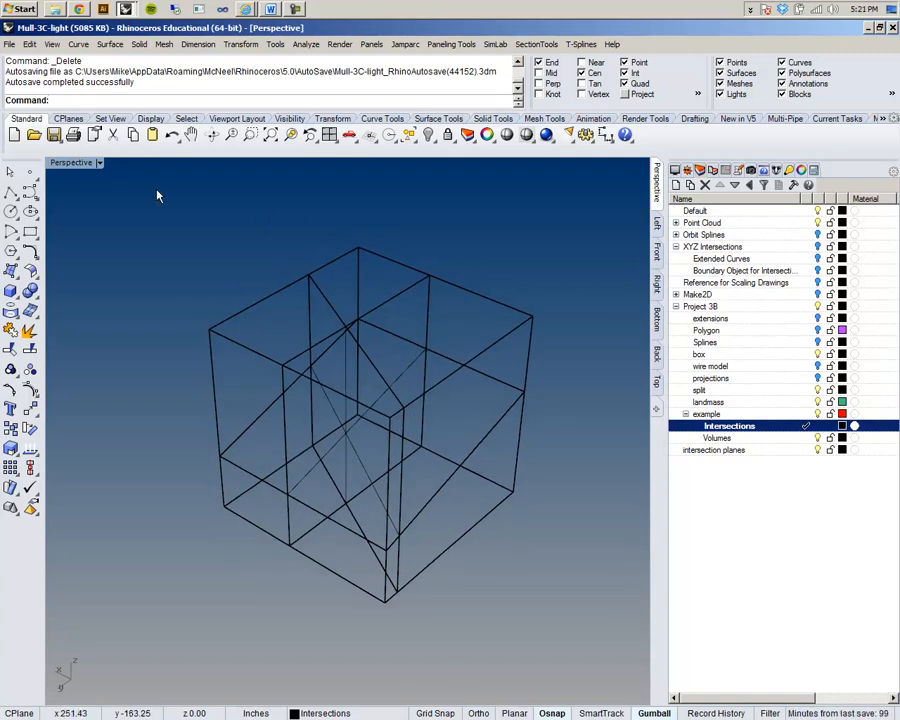
pyautogui.write('InterpCrv')
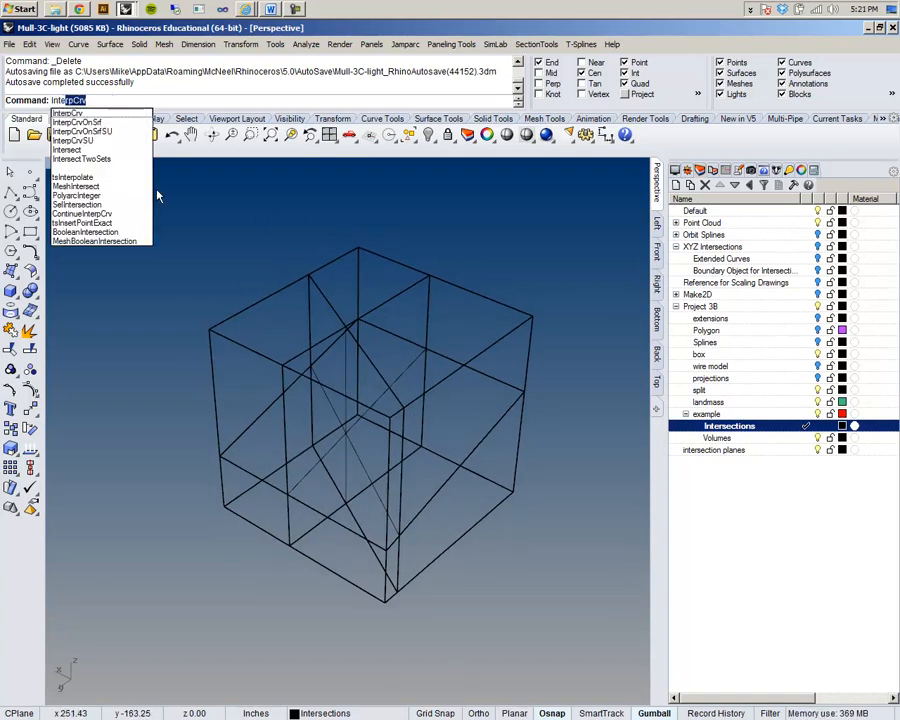
pyautogui.click(64, 150)
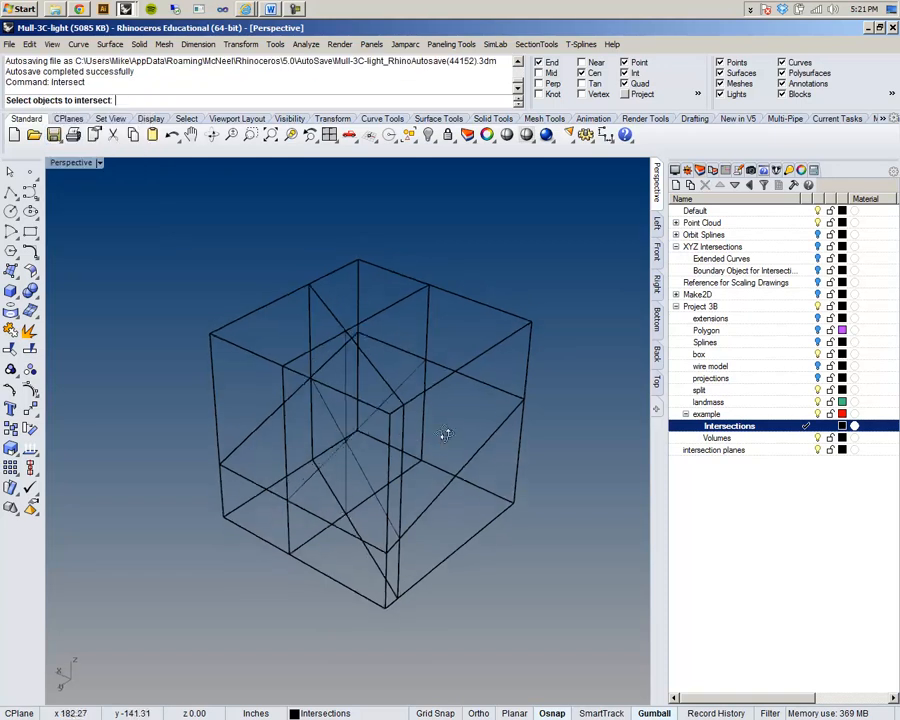
pyautogui.click(368, 362)
pyautogui.click(311, 359)
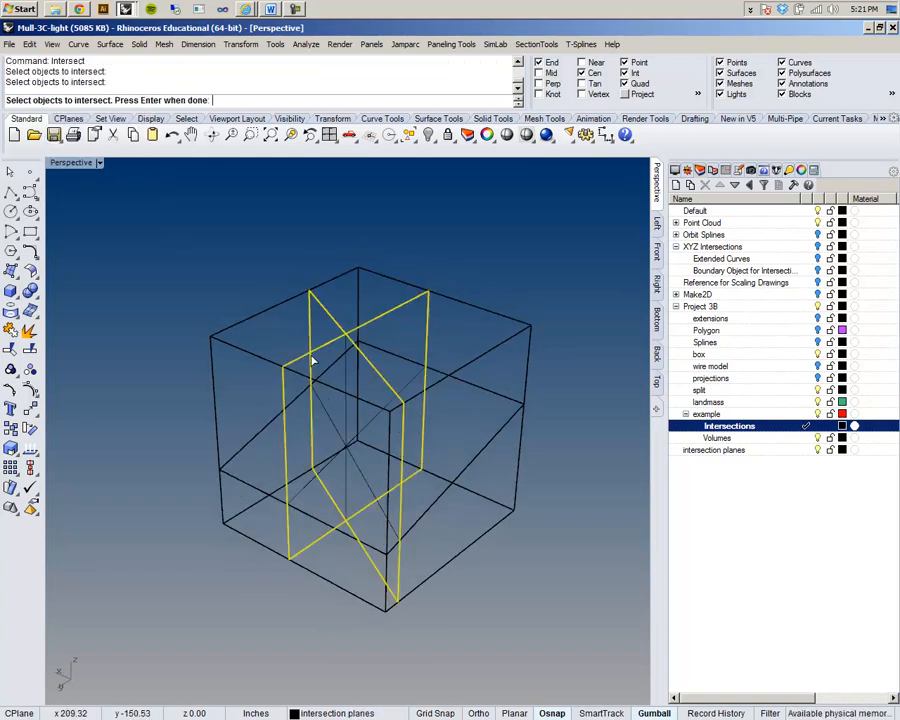
pyautogui.click(437, 500)
pyautogui.press('Return')
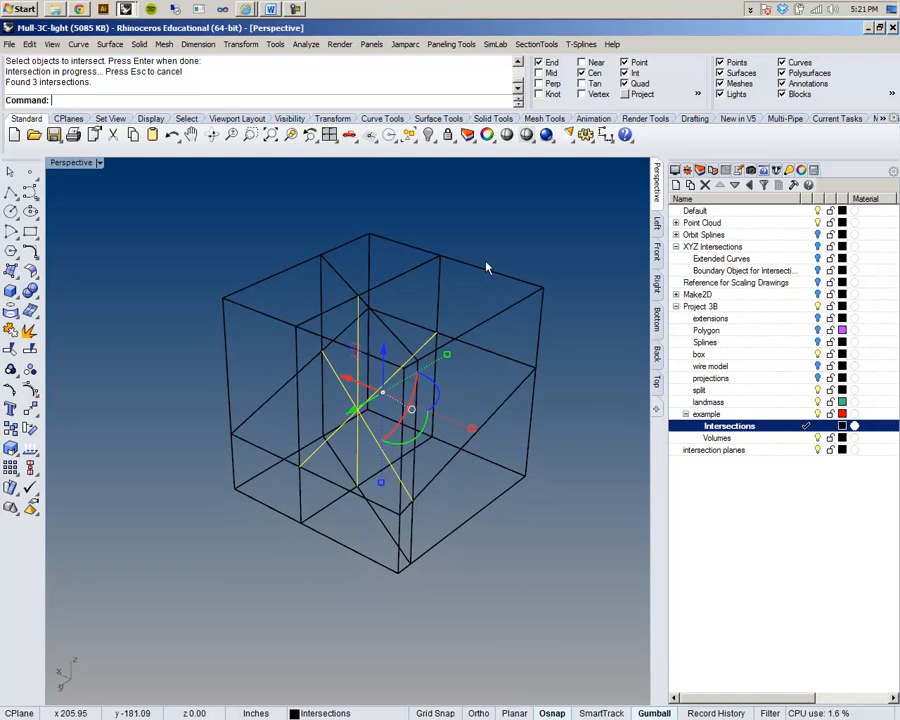
pyautogui.click(473, 247)
pyautogui.keyDown('shift'); pyautogui.moveTo(449, 354); pyautogui.dragTo(457, 360, button='right'); pyautogui.keyUp('shift')
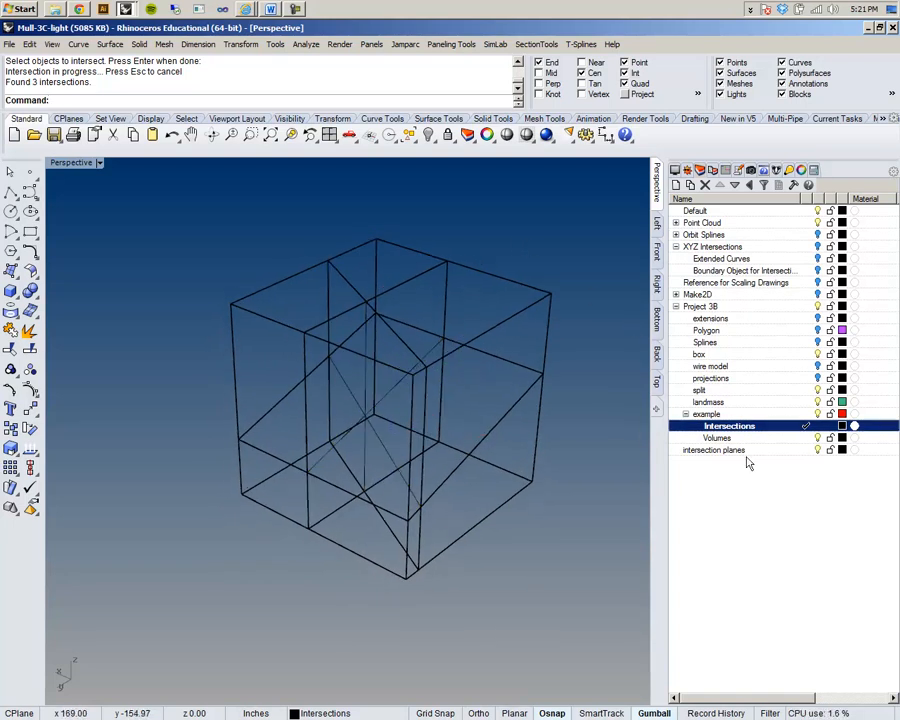
# Set the color of the Intersections layer to Red
pyautogui.click(842, 426)
pyautogui.click(445, 373)
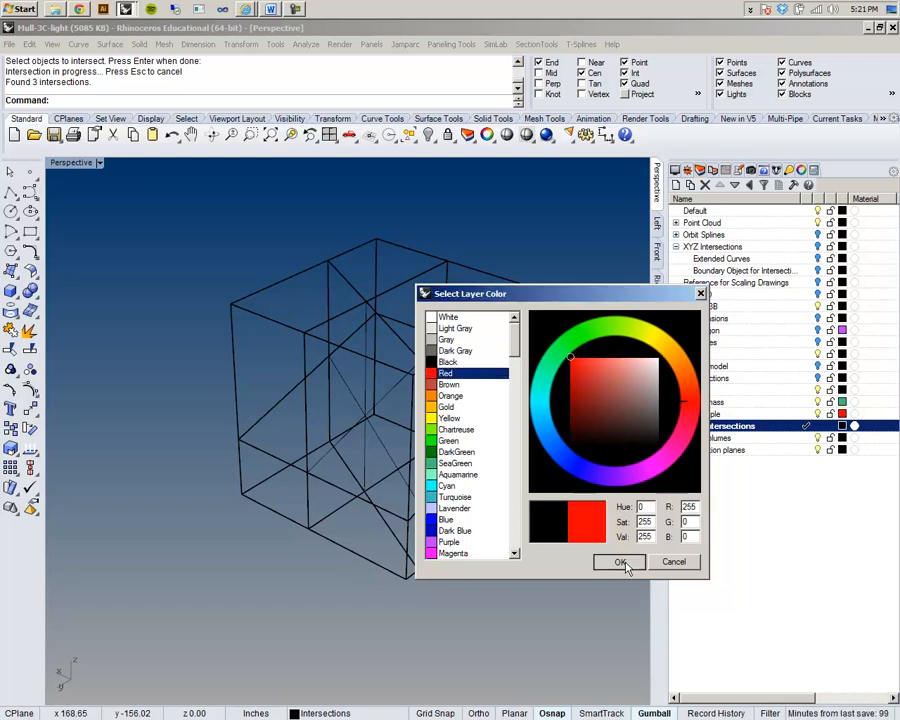
pyautogui.click(619, 561)
pyautogui.moveTo(540, 467); pyautogui.dragTo(546, 474, button='right')
# Try to assign the last created curves to the Intersections layer using SelLast
pyautogui.write('SelLast')
pyautogui.press('Return')
pyautogui.rightClick(778, 437)
pyautogui.click(815, 635)
# Select the three lines where the planes cross and change them to the Intersections layer
pyautogui.moveTo(594, 504); pyautogui.dragTo(466, 494, button='right')
pyautogui.scroll(6, 404, 436)
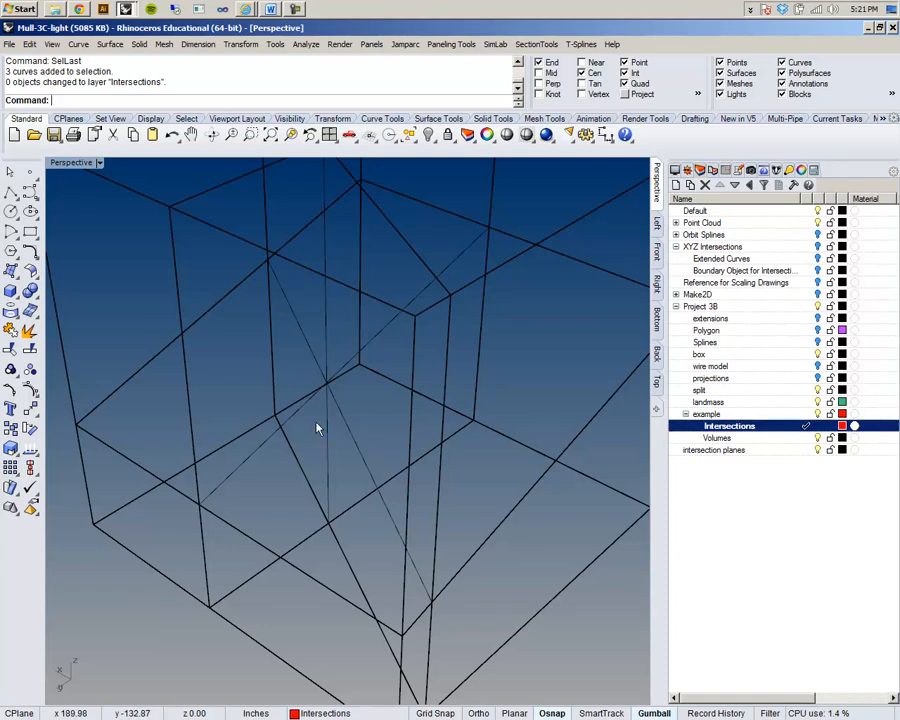
pyautogui.click(346, 429)
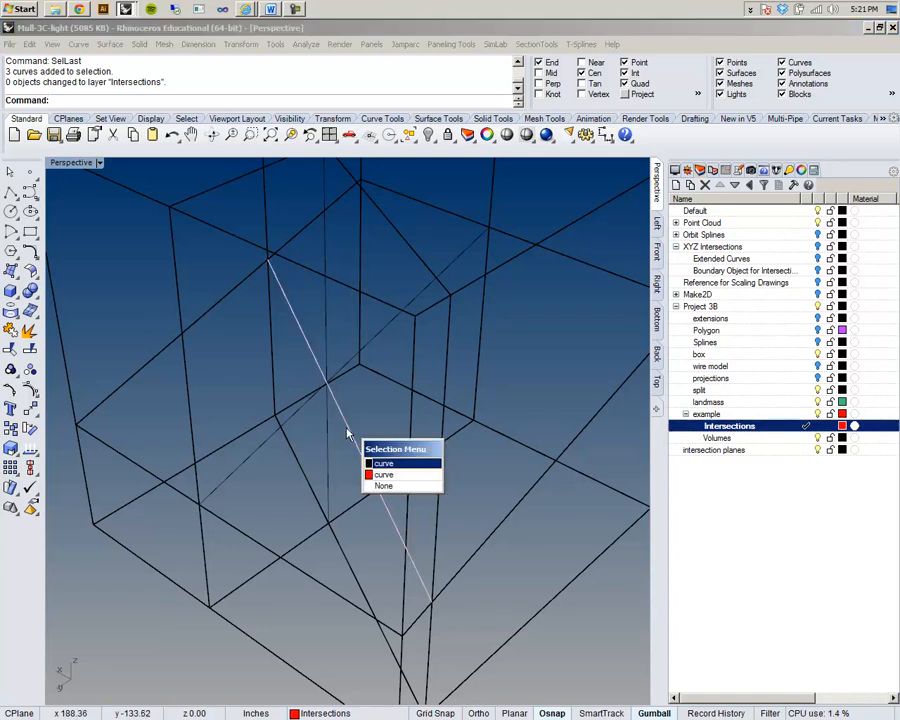
pyautogui.click(519, 443)
pyautogui.click(487, 455)
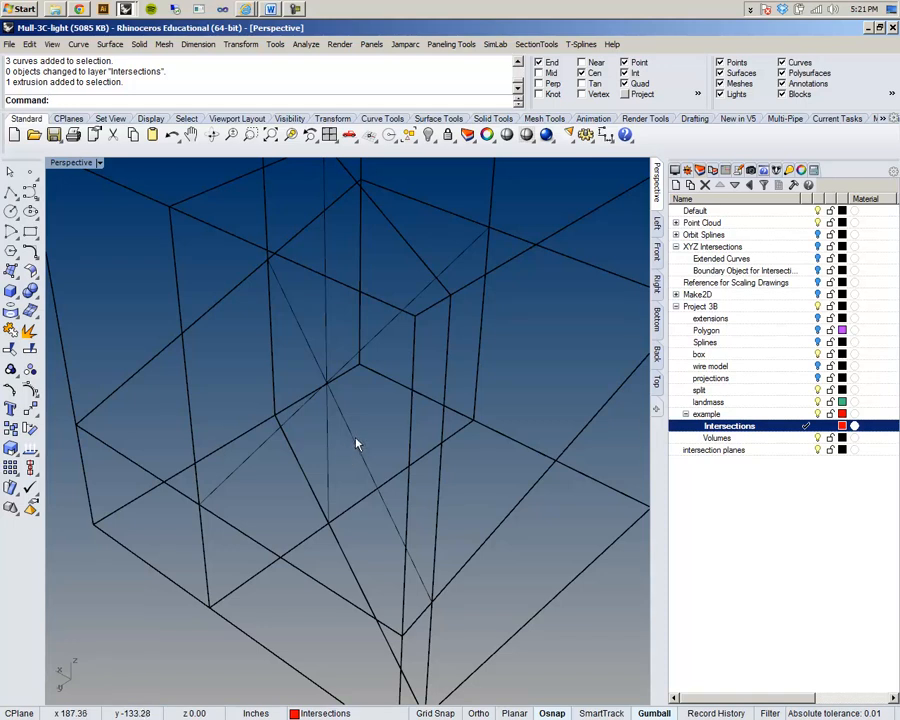
pyautogui.click(357, 443)
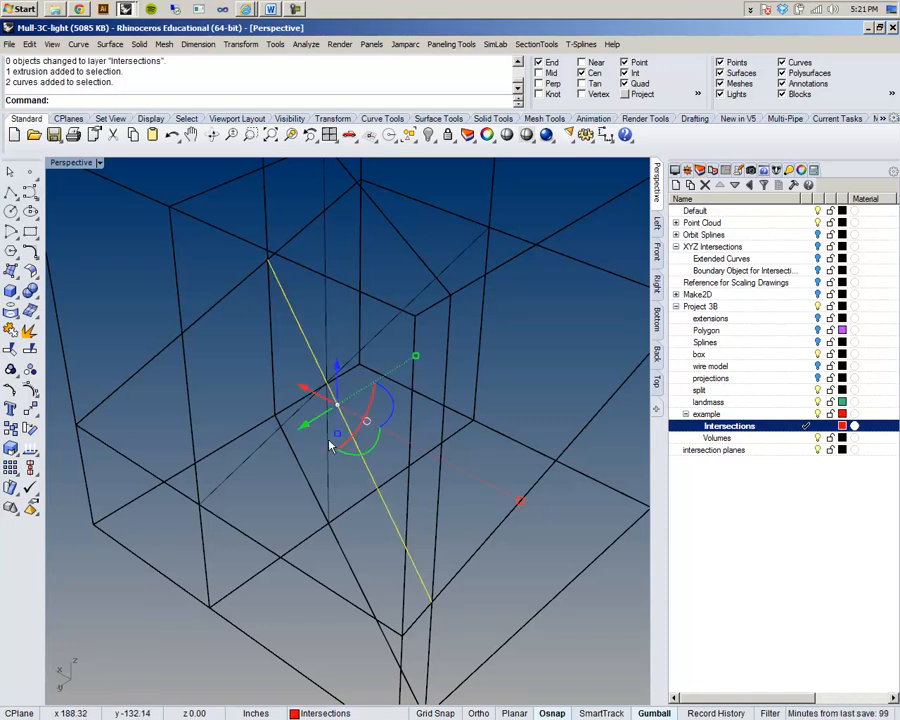
pyautogui.click(228, 468)
pyautogui.scroll(-5, 400, 372)
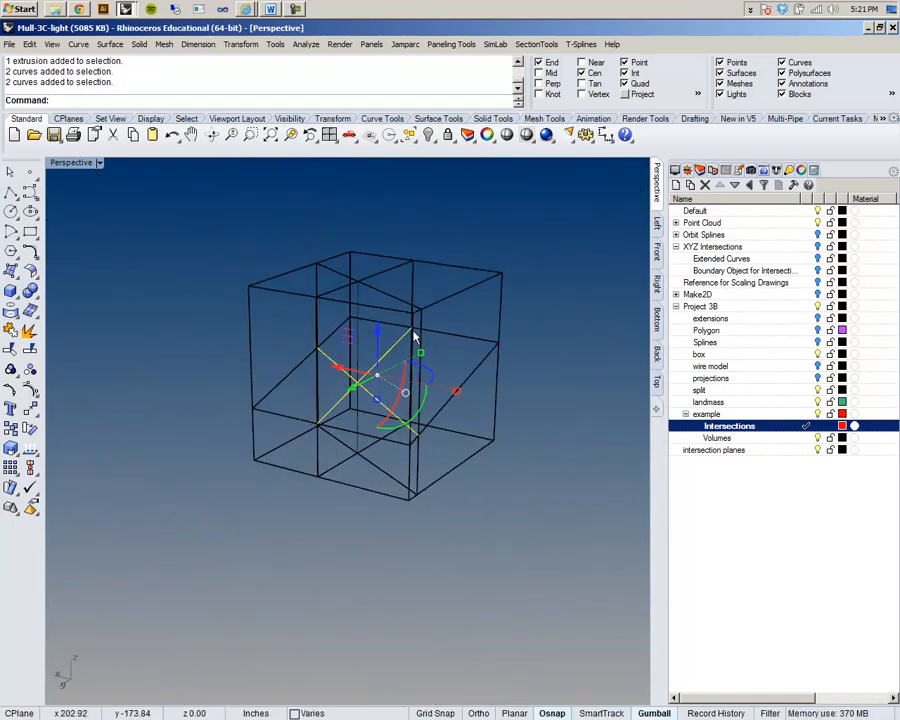
pyautogui.scroll(5, 398, 381)
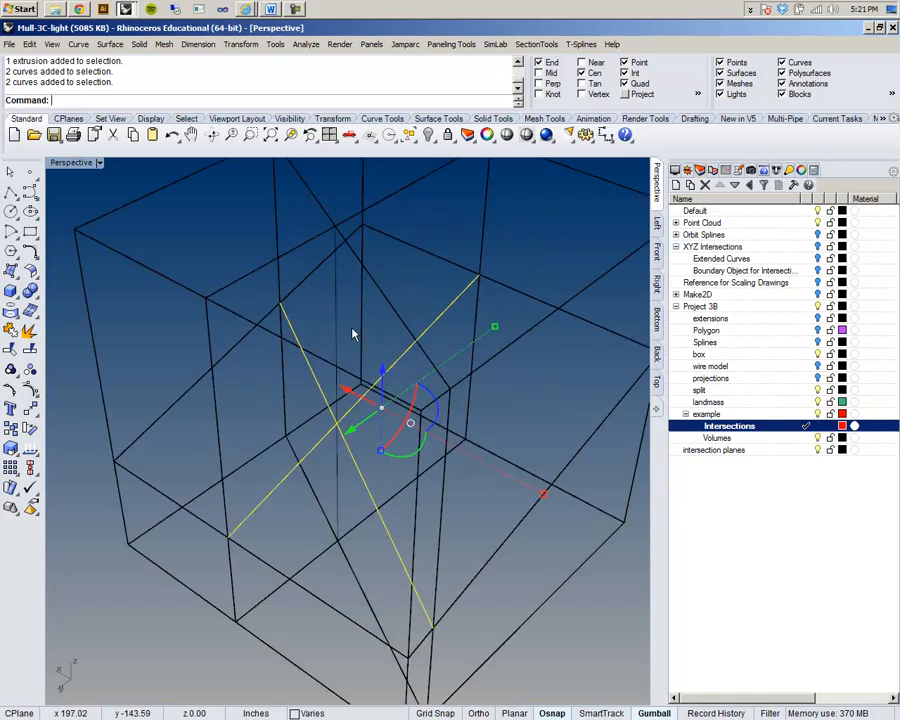
pyautogui.click(336, 320)
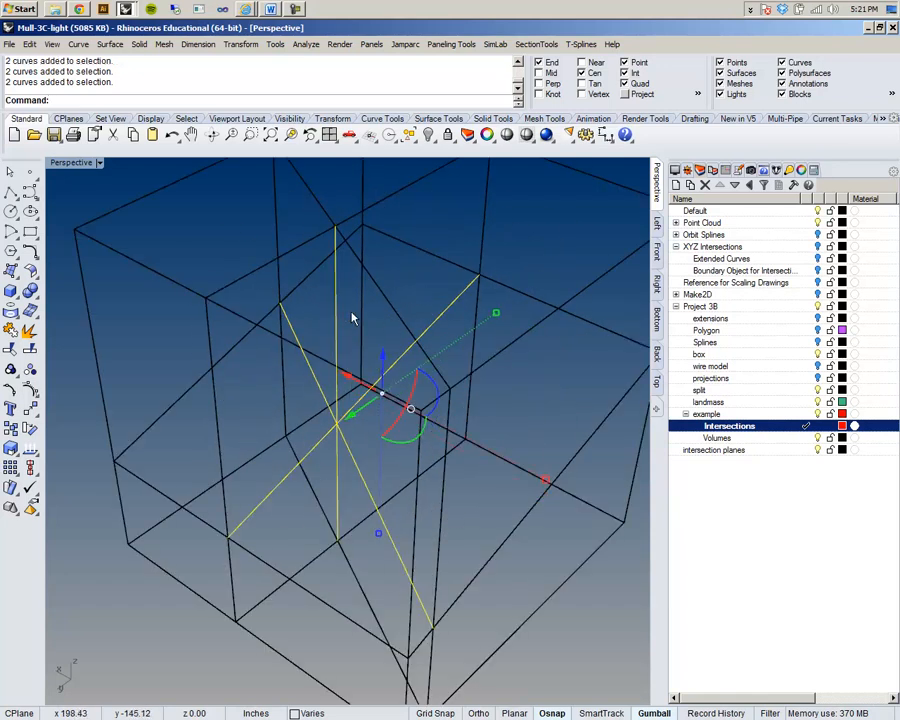
pyautogui.rightClick(748, 428)
pyautogui.click(792, 634)
pyautogui.press('Escape')
# Examine the red intersection lines from several angles, including the point where they cross inside the box
pyautogui.moveTo(563, 392); pyautogui.dragTo(492, 412, button='right')
pyautogui.scroll(-3, 456, 375)
pyautogui.scroll(6, 356, 375)
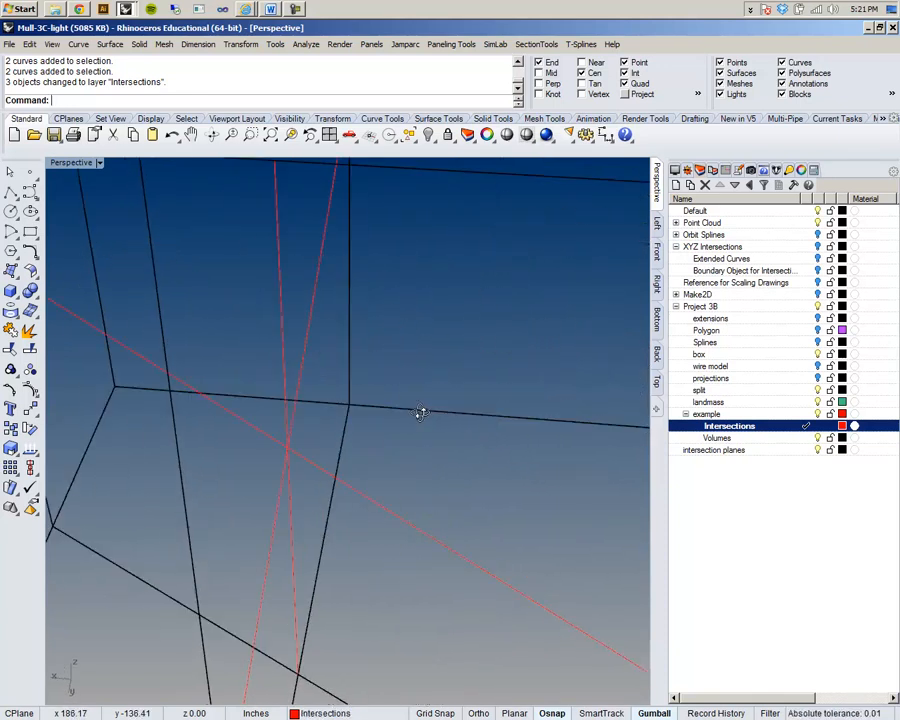
pyautogui.scroll(-6, 435, 403)
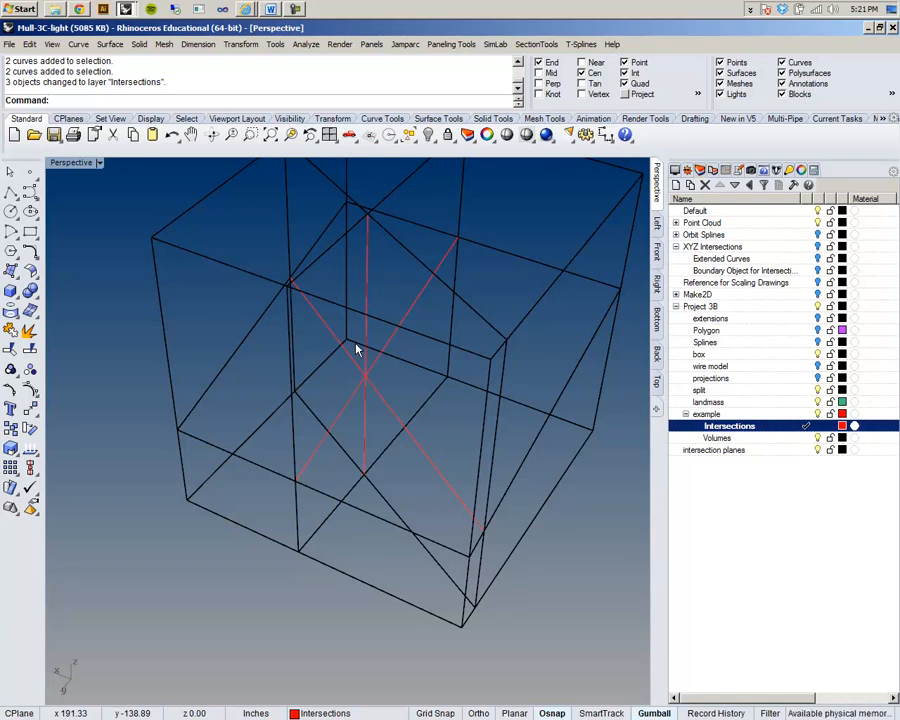
pyautogui.moveTo(366, 370); pyautogui.dragTo(374, 397, button='right')
pyautogui.scroll(-4, 222, 344)
pyautogui.scroll(6, 301, 321)
pyautogui.scroll(-4, 301, 321)
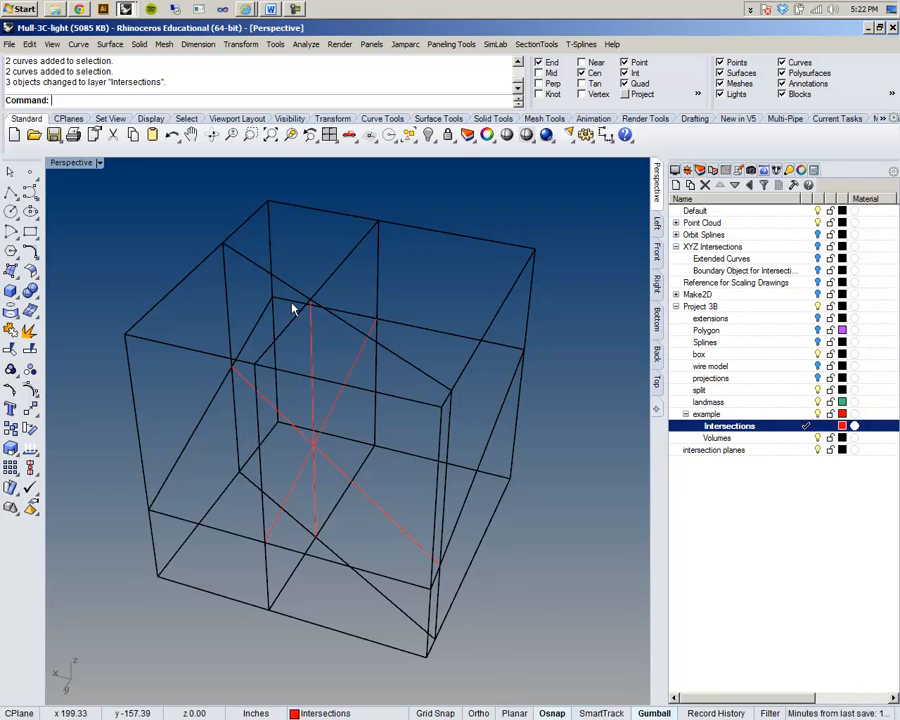
# Move one intersection line aside to check for a duplicate underneath, and undo the move
pyautogui.moveTo(378, 402); pyautogui.dragTo(396, 471, button='right')
pyautogui.click(354, 418)
pyautogui.click(391, 457)
pyautogui.moveTo(271, 420); pyautogui.dragTo(366, 435)
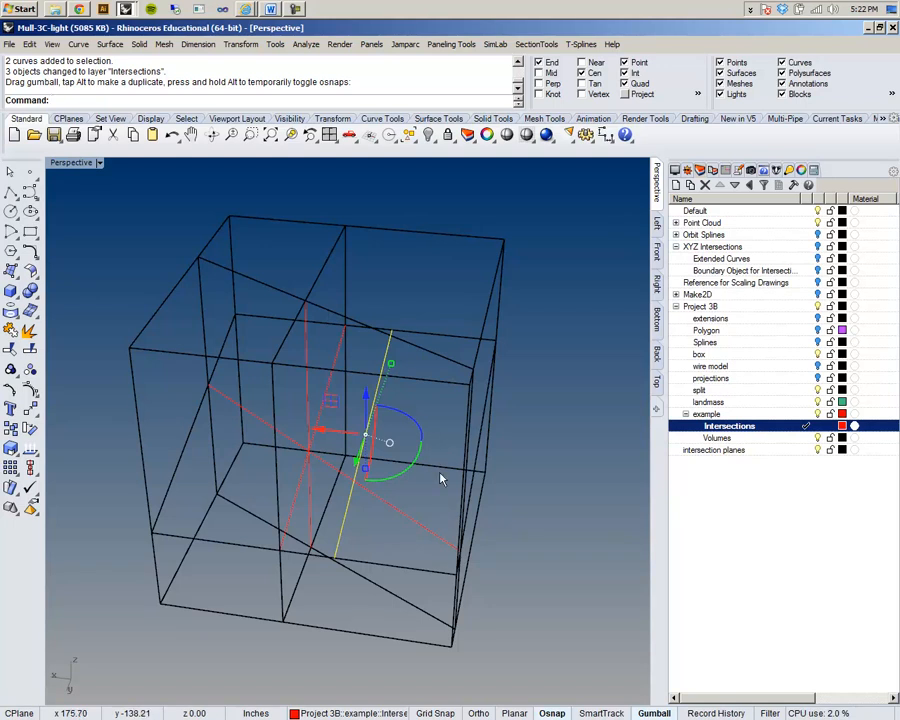
pyautogui.hotkey('ctrl', 'z')
pyautogui.press('Escape')
# Select the duplicate curves with SelDup and delete them
pyautogui.write('SelDup')
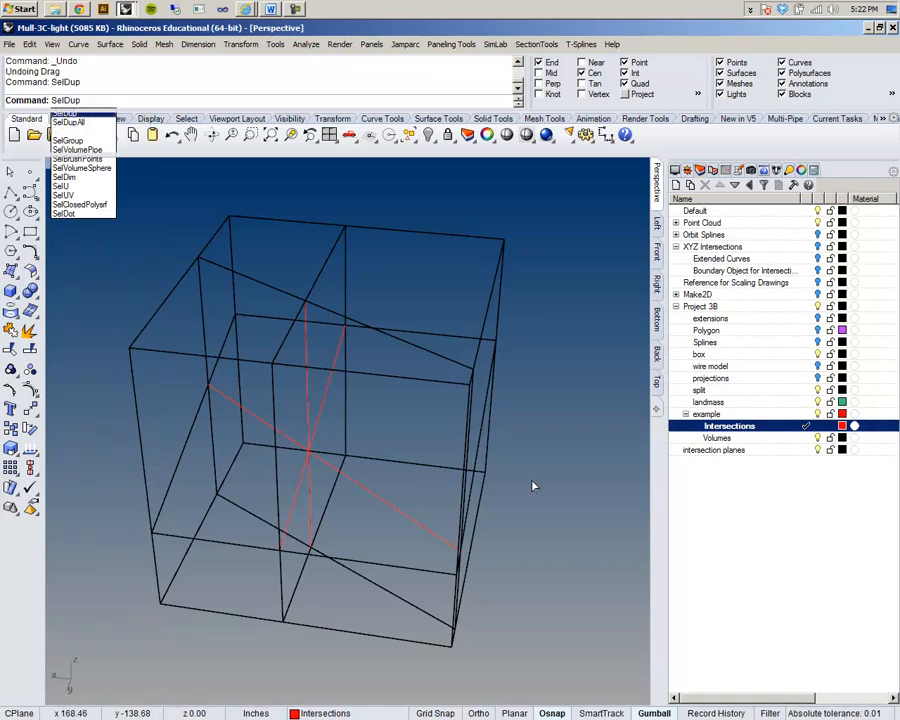
pyautogui.press('Return')
pyautogui.press('Delete')
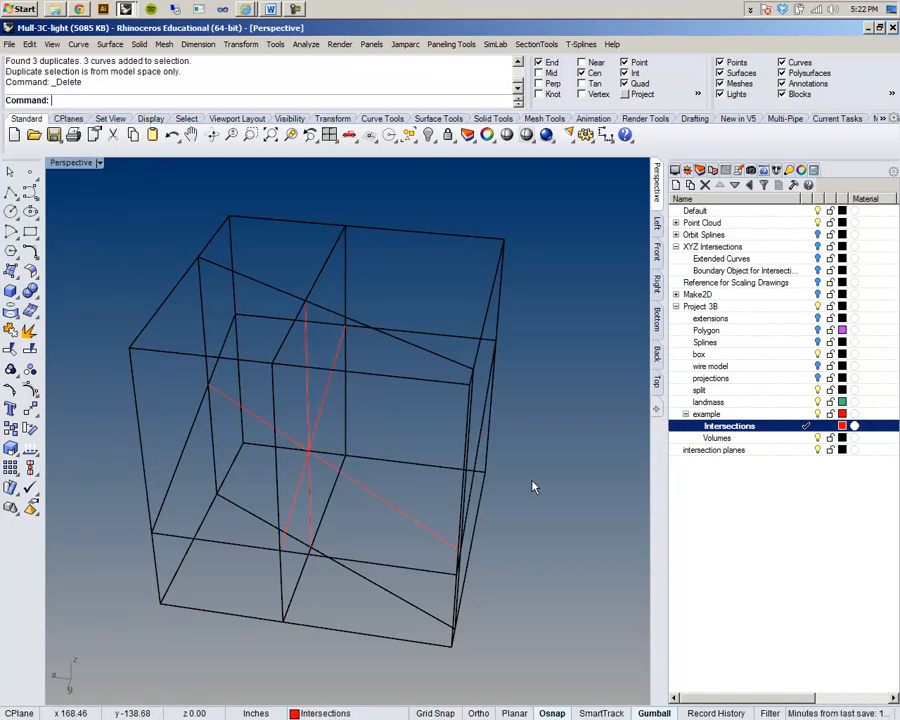
pyautogui.moveTo(556, 446); pyautogui.dragTo(434, 424, button='right')
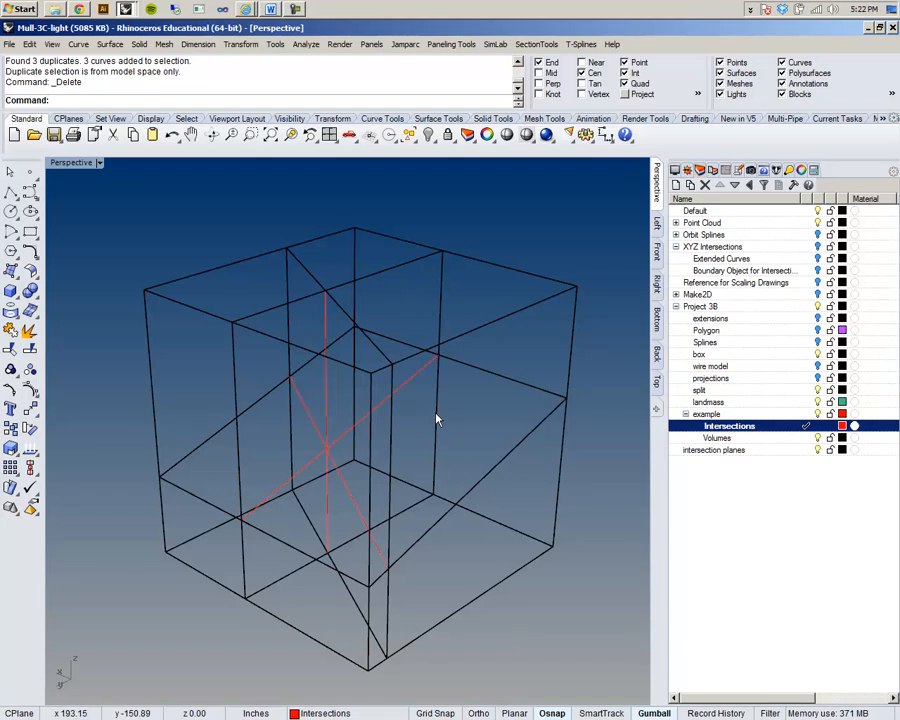
# Inspect the vertical intersection line and how the three lines relate to the cutting planes within the box
pyautogui.click(324, 410)
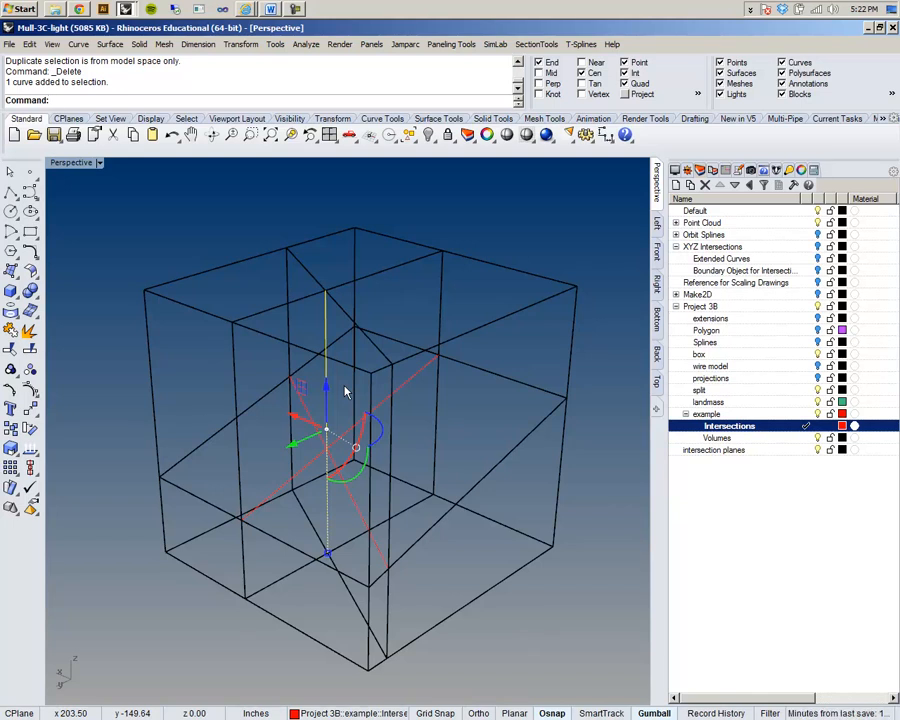
pyautogui.click(388, 215)
pyautogui.moveTo(388, 215); pyautogui.dragTo(354, 395, button='right')
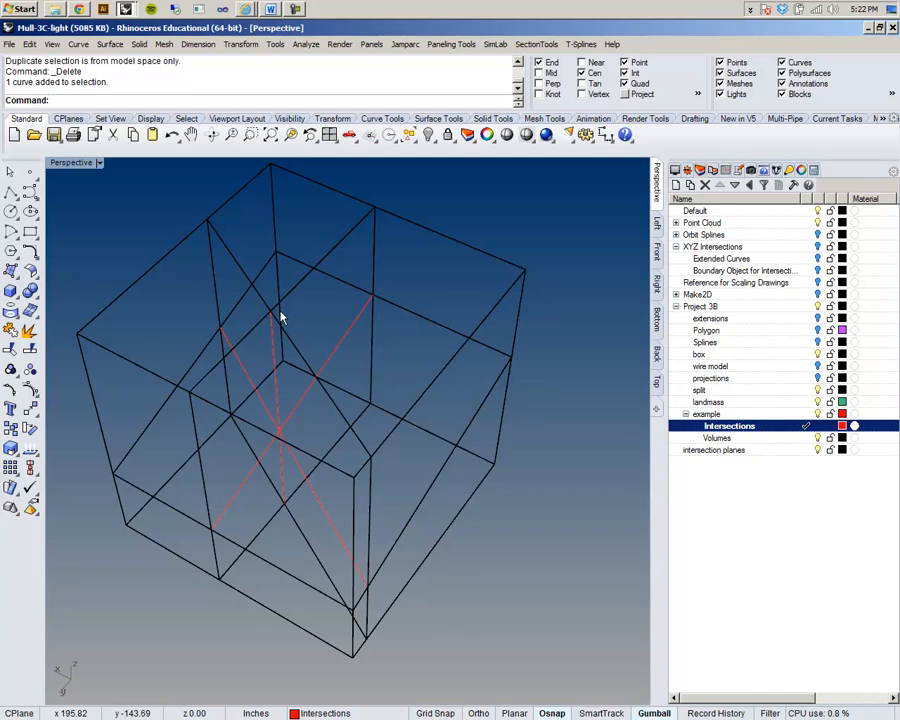
pyautogui.scroll(-6, 327, 376)
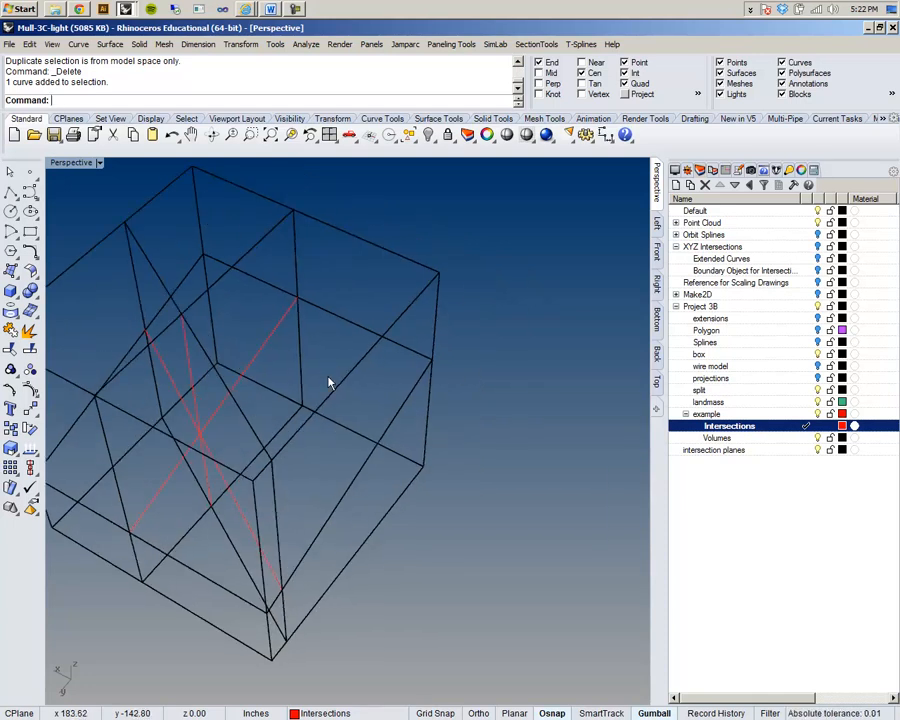
pyautogui.scroll(6, 318, 386)
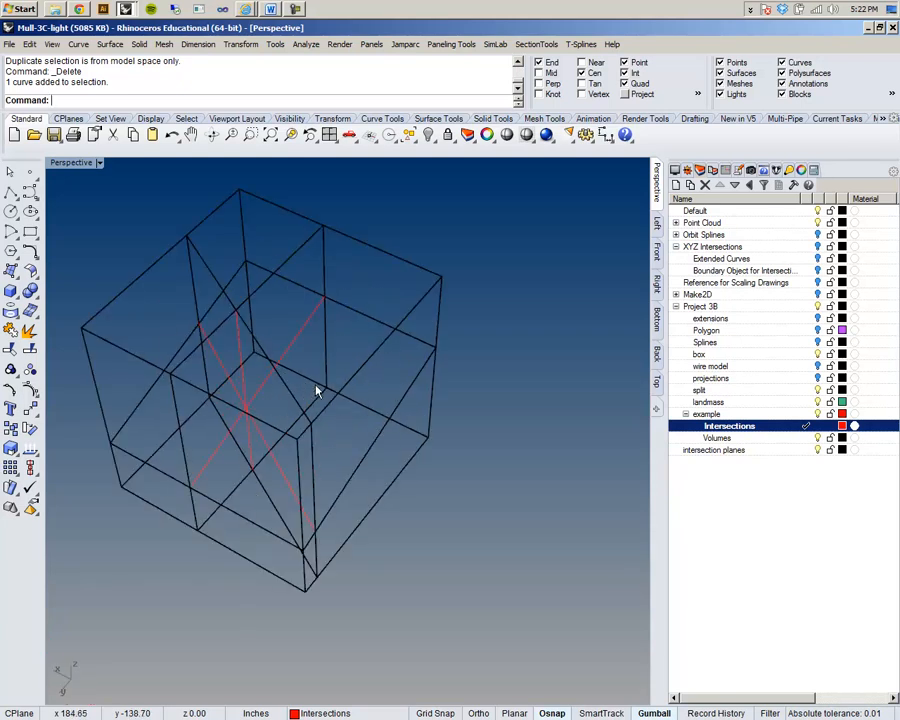
pyautogui.keyDown('shift'); pyautogui.moveTo(487, 440); pyautogui.dragTo(378, 356, button='right'); pyautogui.keyUp('shift')
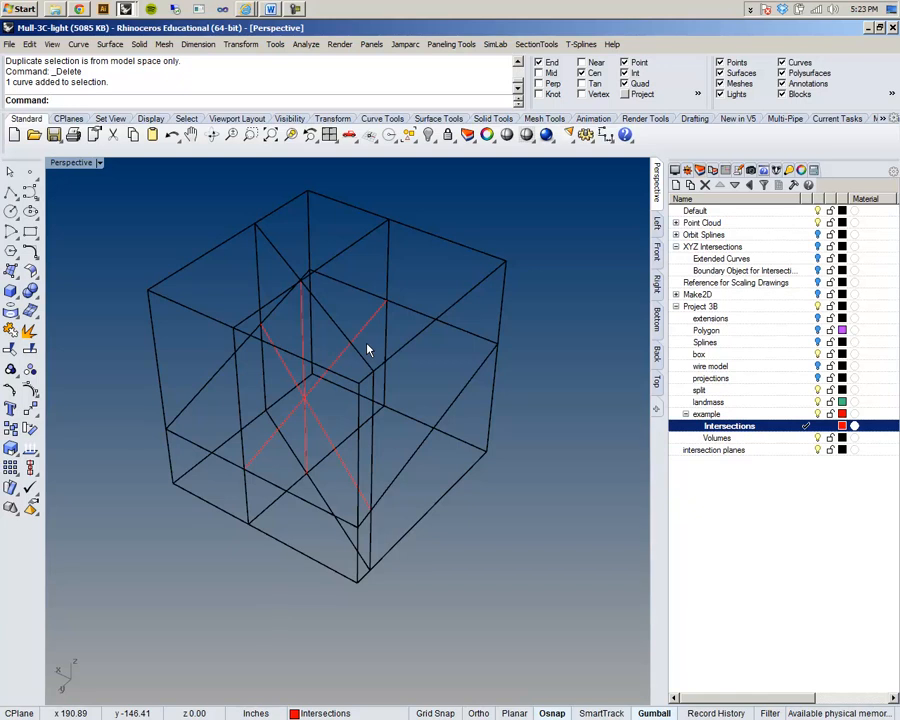
pyautogui.scroll(6, 275, 325)
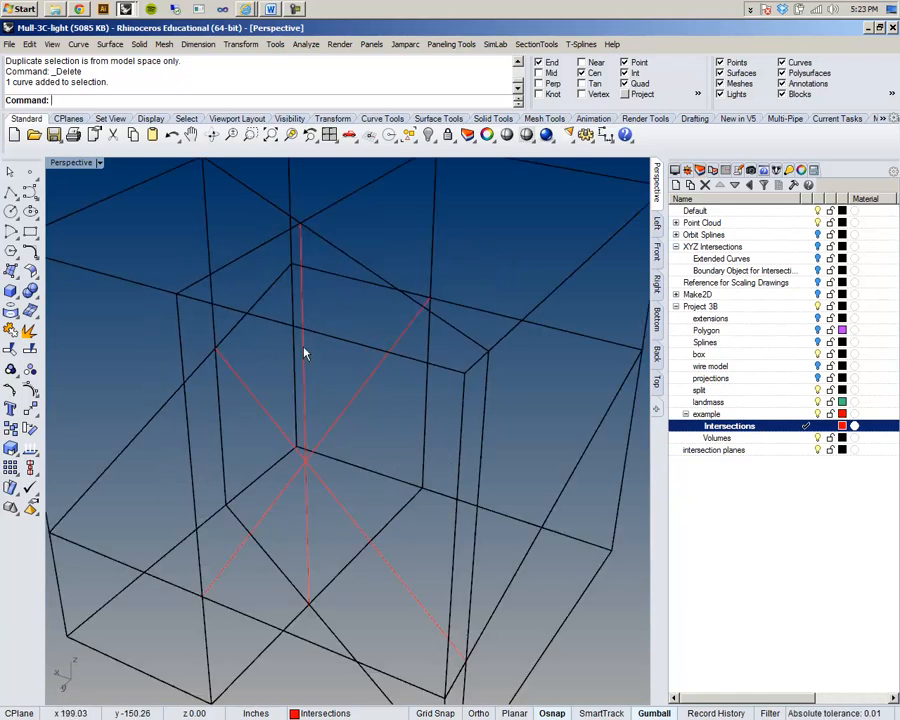
pyautogui.click(303, 372)
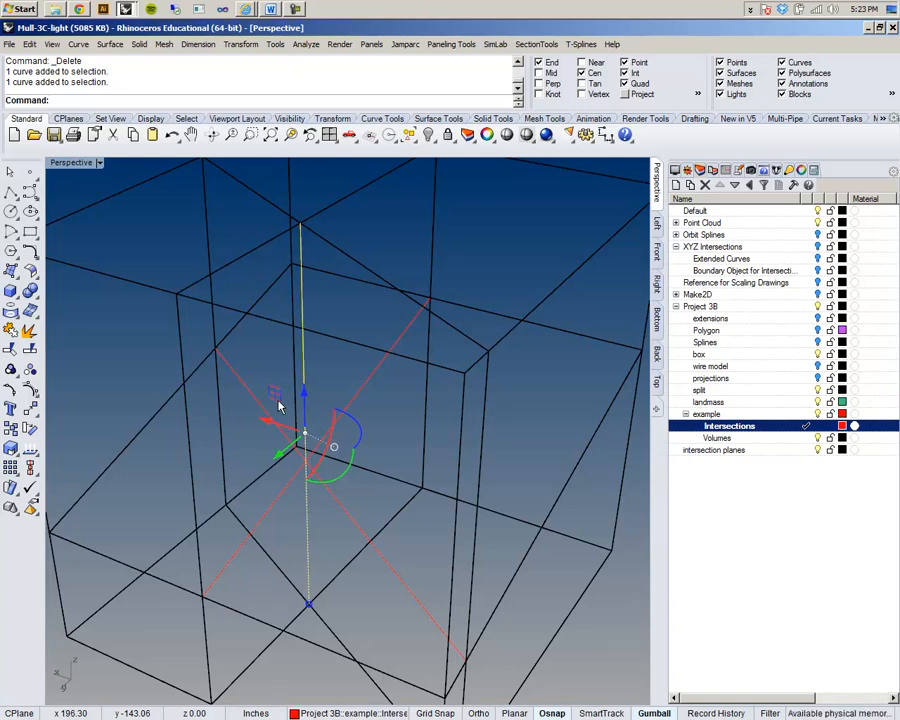
# Survey the array of cut volume studies beyond the box and return to the example cubes
pyautogui.scroll(-5, 393, 358)
pyautogui.scroll(-6, 282, 362)
pyautogui.keyDown('shift'); pyautogui.moveTo(264, 492); pyautogui.dragTo(433, 258, button='right'); pyautogui.keyUp('shift')
pyautogui.scroll(2, 431, 286)
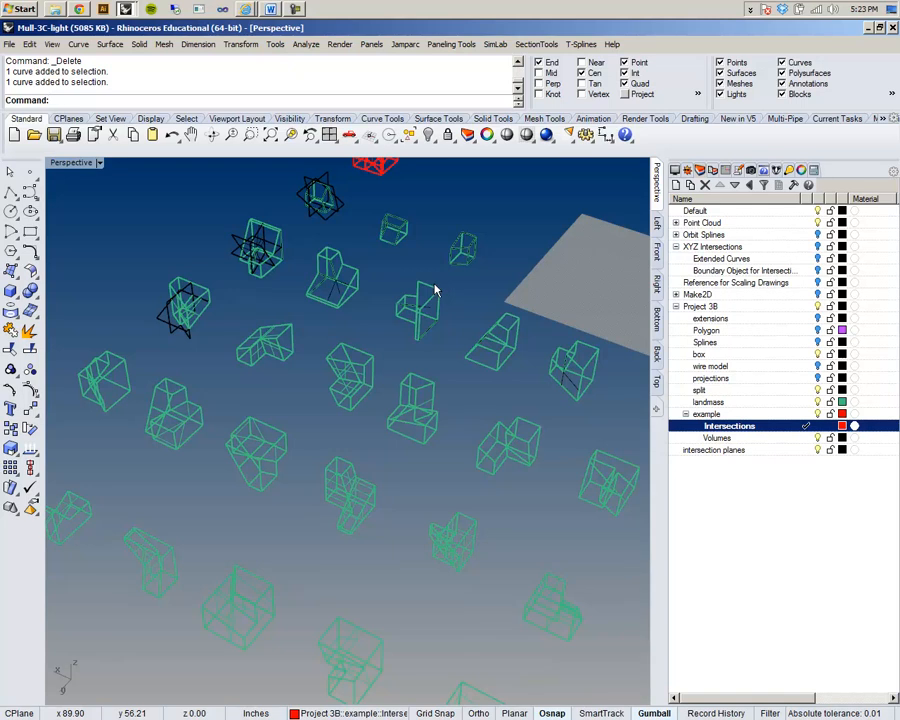
pyautogui.keyDown('shift'); pyautogui.moveTo(554, 223); pyautogui.dragTo(537, 401, button='right'); pyautogui.keyUp('shift')
pyautogui.keyDown('shift'); pyautogui.moveTo(477, 285); pyautogui.dragTo(453, 384, button='right'); pyautogui.keyUp('shift')
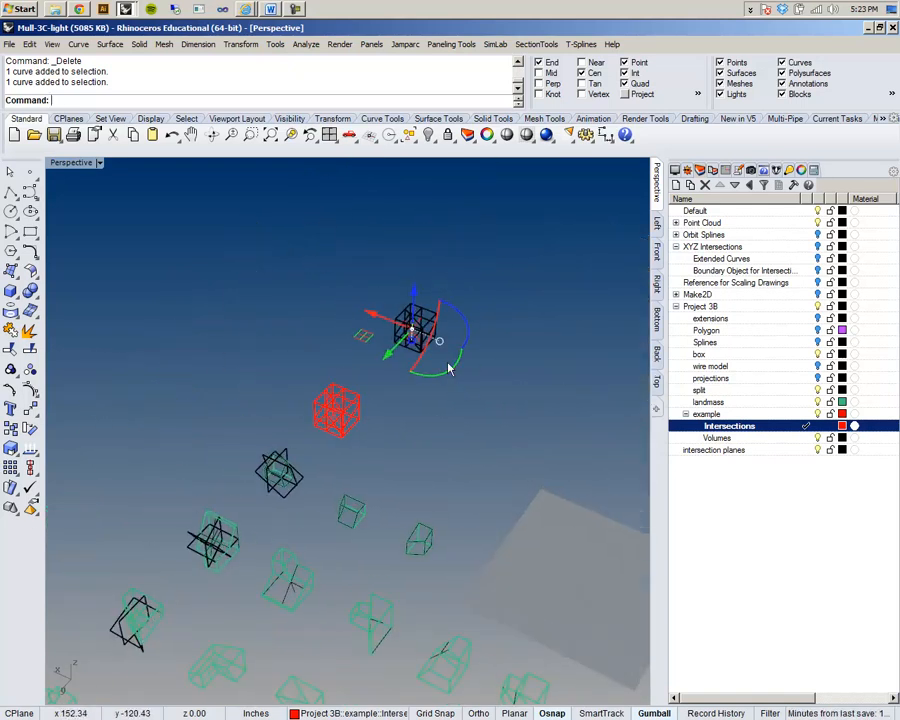
# Examine the three intersection lines inside the example box at close range
pyautogui.scroll(8, 438, 342)
pyautogui.keyDown('shift'); pyautogui.moveTo(420, 231); pyautogui.dragTo(420, 358, button='right'); pyautogui.keyUp('shift')
pyautogui.scroll(3, 420, 350)
pyautogui.write('Z')
pyautogui.press('Return')
pyautogui.moveTo(297, 247); pyautogui.dragTo(500, 453)
pyautogui.keyDown('shift'); pyautogui.moveTo(333, 386); pyautogui.dragTo(404, 379, button='right'); pyautogui.keyUp('shift')
pyautogui.scroll(9, 404, 379)
pyautogui.moveTo(400, 491); pyautogui.dragTo(391, 508, button='right')
pyautogui.scroll(-5, 391, 508)
pyautogui.scroll(-4, 391, 508)
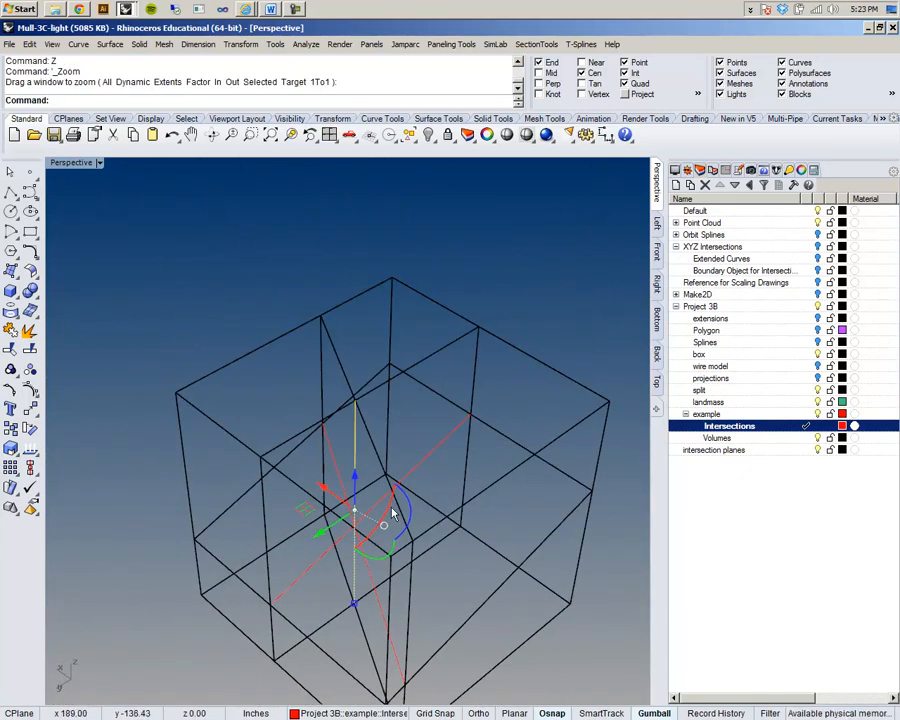
# Loft a surface through the three intersection lines using the Straight sections style
pyautogui.click(523, 313)
pyautogui.write('loft')
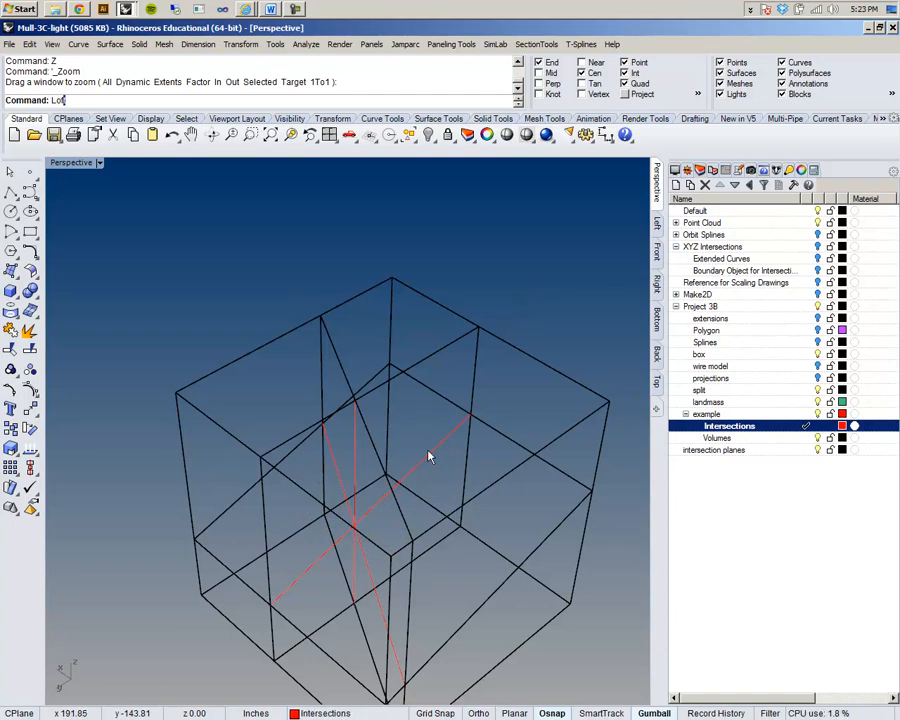
pyautogui.press('Return')
pyautogui.click(434, 444)
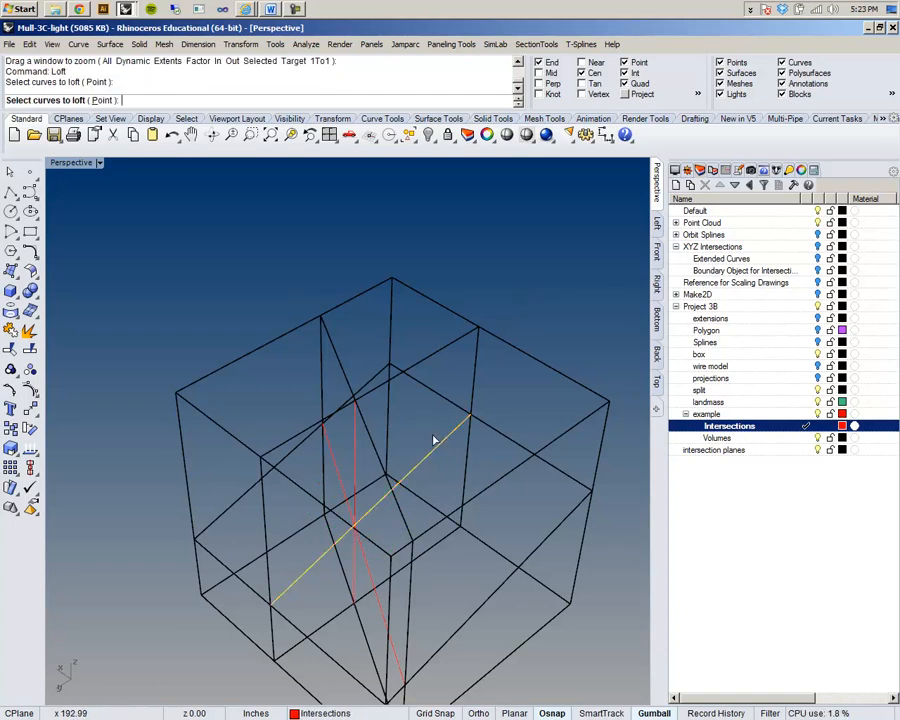
pyautogui.click(366, 428)
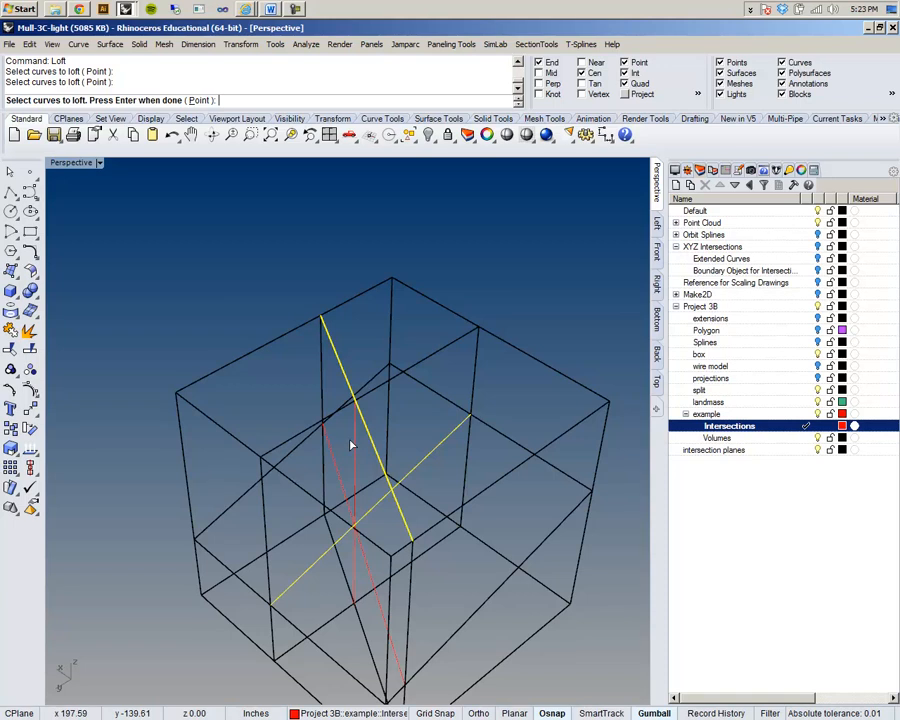
pyautogui.click(356, 426)
pyautogui.click(333, 445)
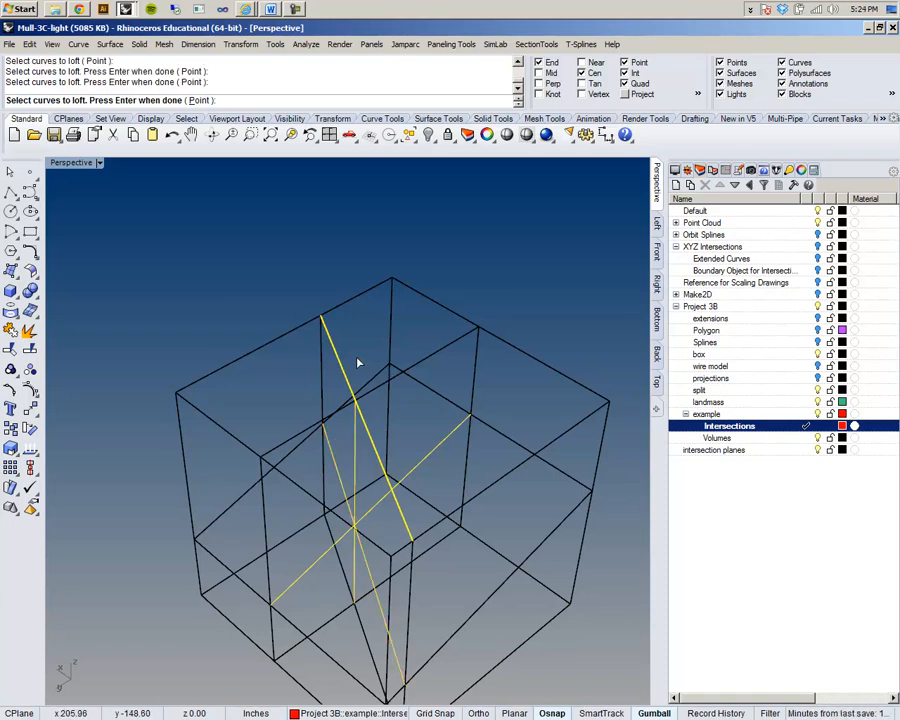
pyautogui.press('Return')
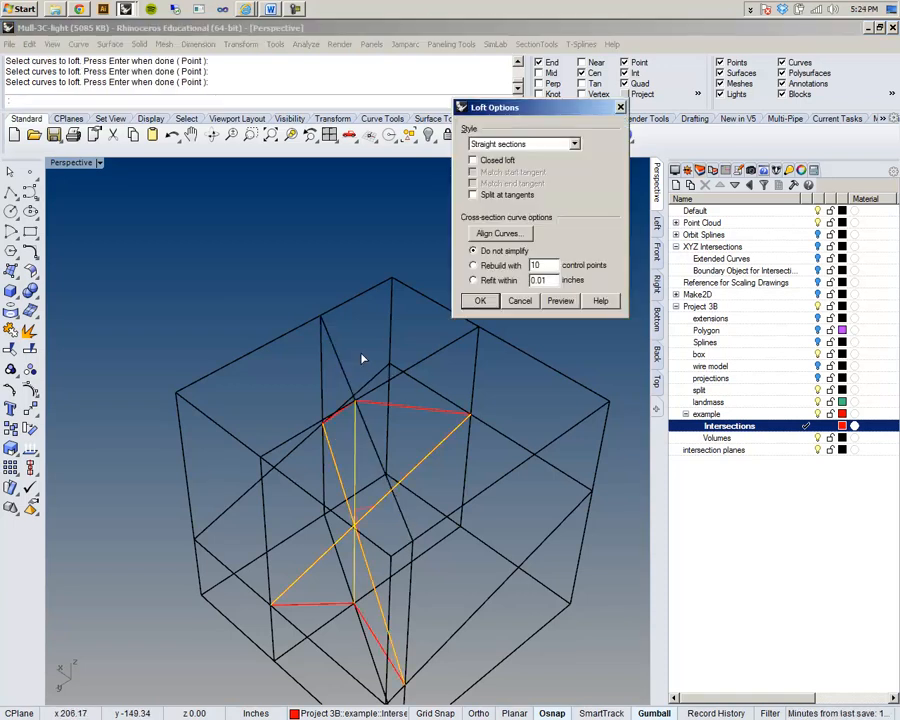
pyautogui.click(479, 301)
pyautogui.moveTo(444, 467); pyautogui.dragTo(201, 226, button='right')
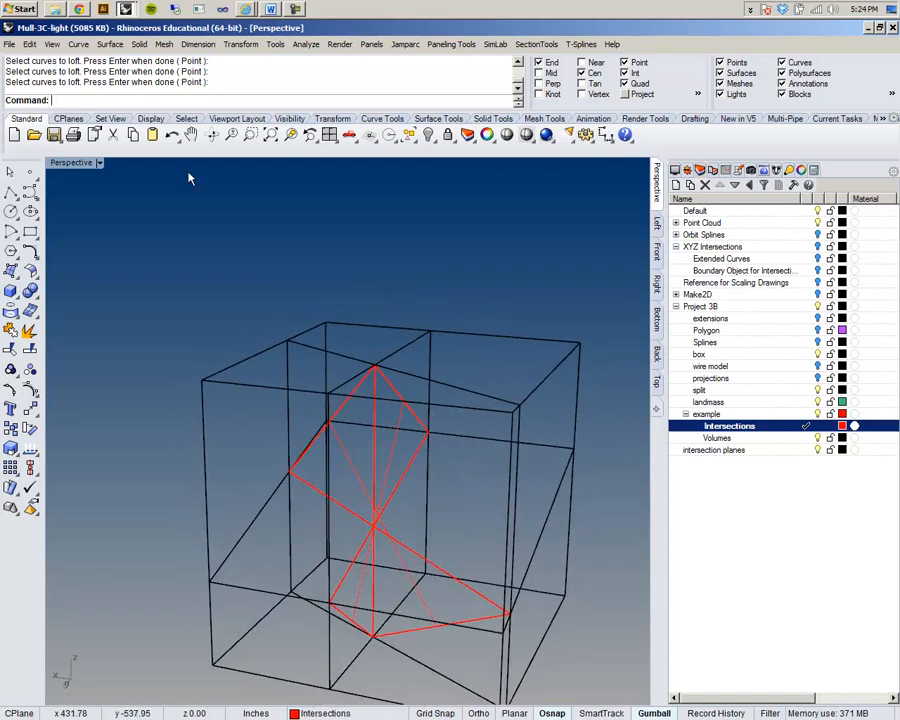
# Set the perspective view to Shaded display and hide the outer box
pyautogui.click(100, 163)
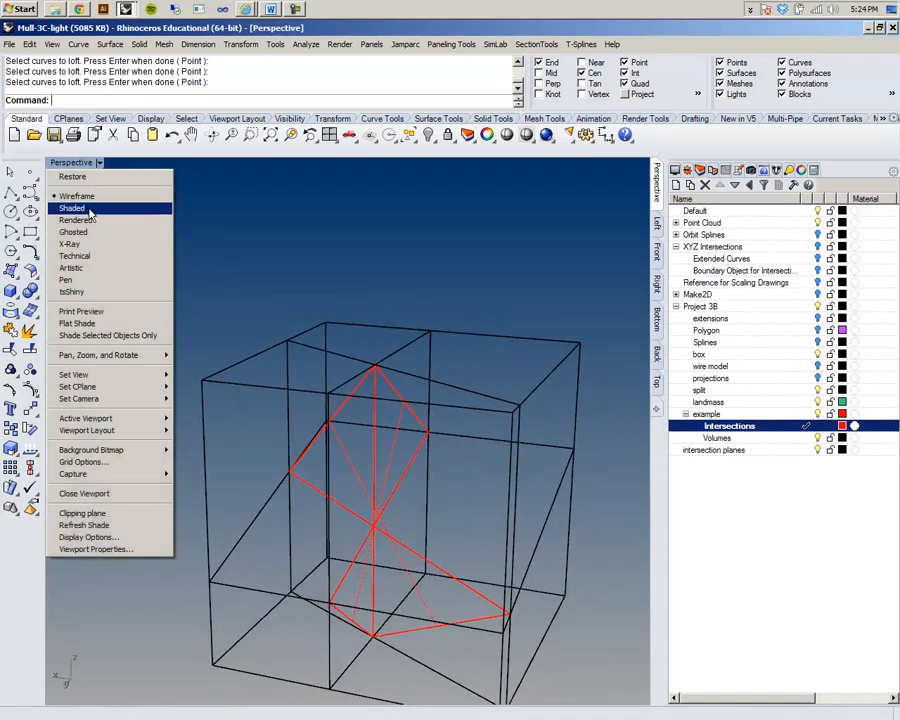
pyautogui.click(58, 209)
pyautogui.click(470, 388)
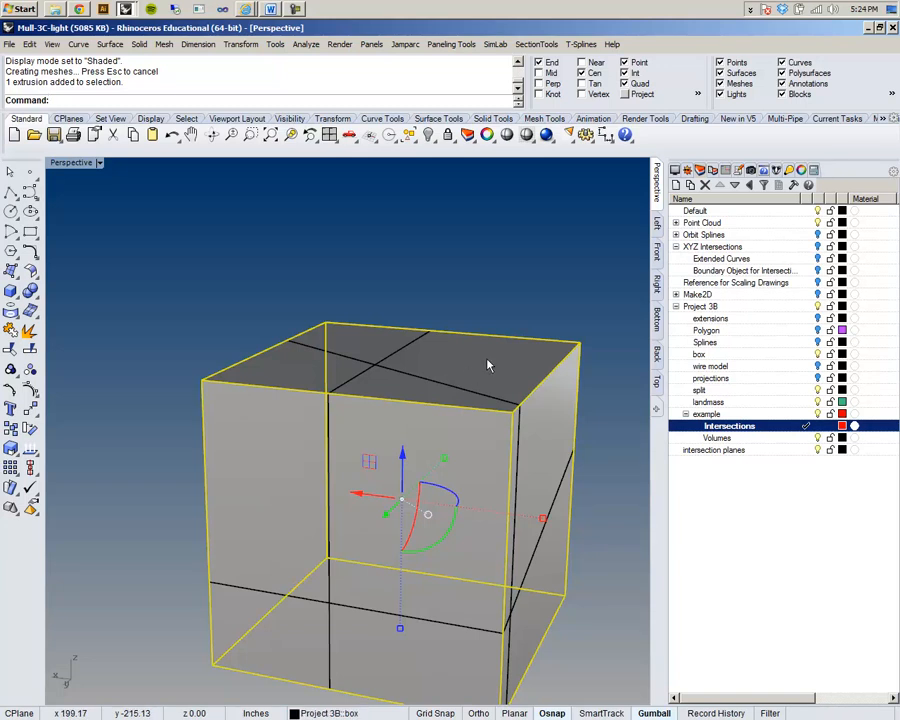
pyautogui.hotkey('ctrl', 'h')
pyautogui.moveTo(486, 363); pyautogui.dragTo(227, 516, button='right')
# Select the lofted polysurface and shade selected objects only to examine its form
pyautogui.click(402, 484)
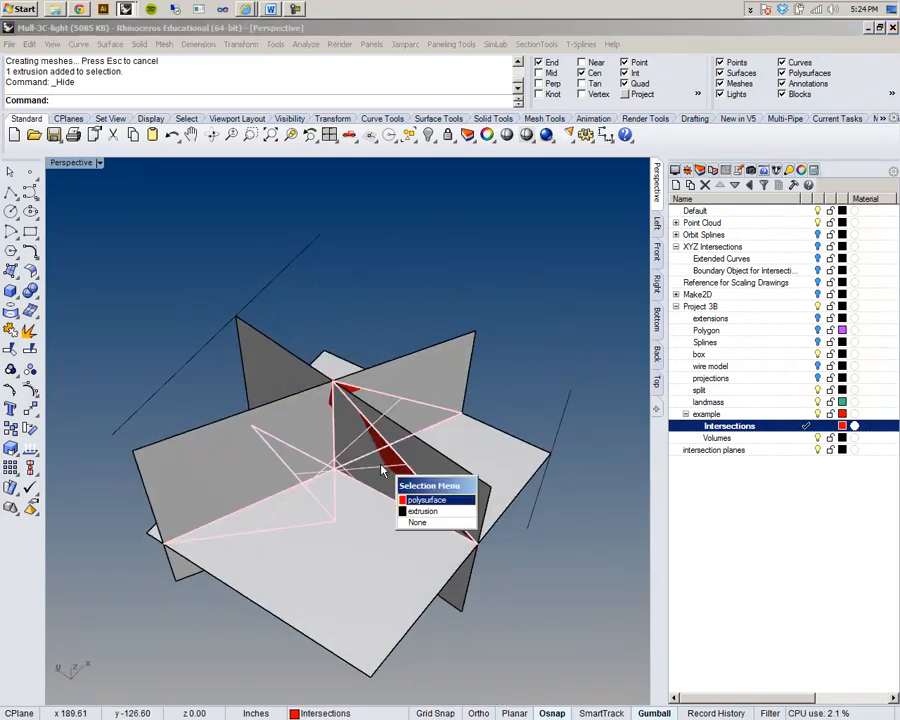
pyautogui.click(426, 499)
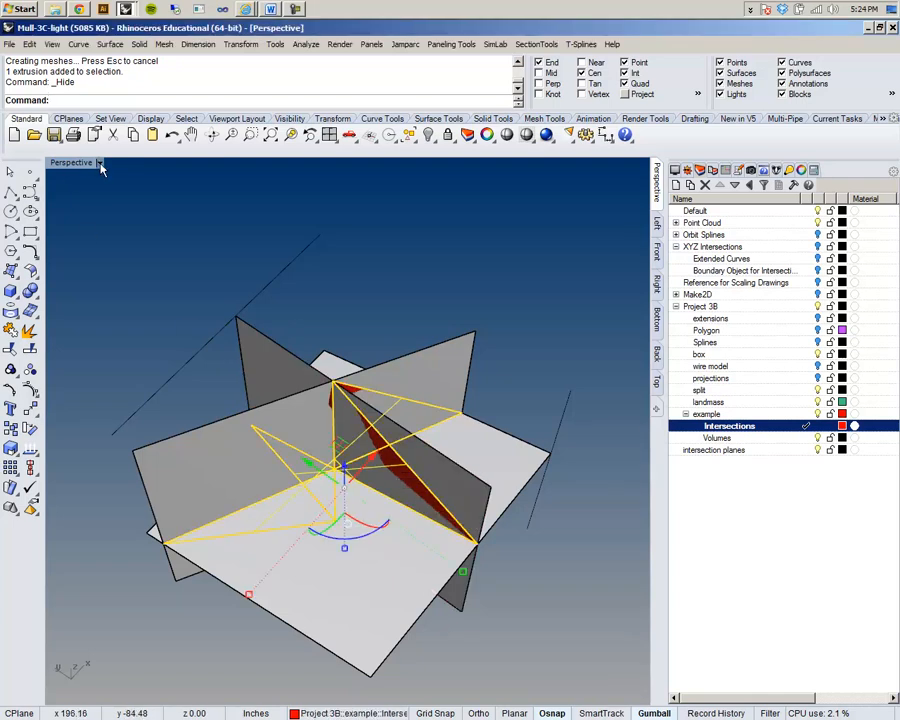
pyautogui.click(99, 168)
pyautogui.click(120, 334)
pyautogui.moveTo(140, 340)
pyautogui.mouseDown(button='right')
pyautogui.moveTo(438, 317)
pyautogui.moveTo(420, 263)
pyautogui.moveTo(349, 341)
pyautogui.mouseUp(button='right')
pyautogui.scroll(6, 333, 418)
pyautogui.moveTo(460, 450); pyautogui.dragTo(350, 454, button='right')
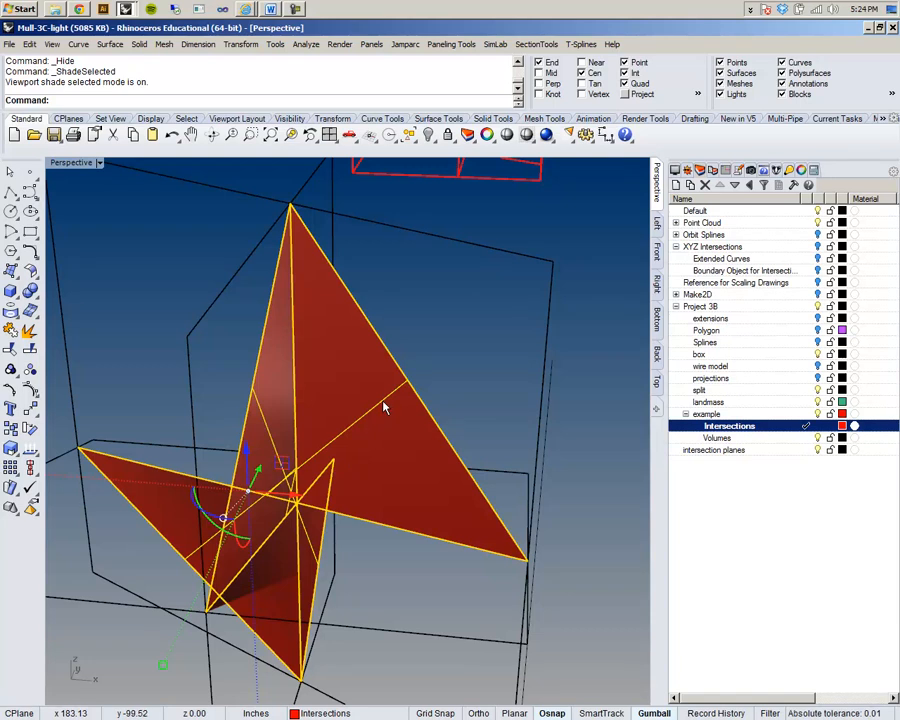
# Undo hiding the box and hide the lofted polysurface instead
pyautogui.hotkey('ctrl', 'z')
pyautogui.moveTo(380, 400); pyautogui.dragTo(418, 413, button='right')
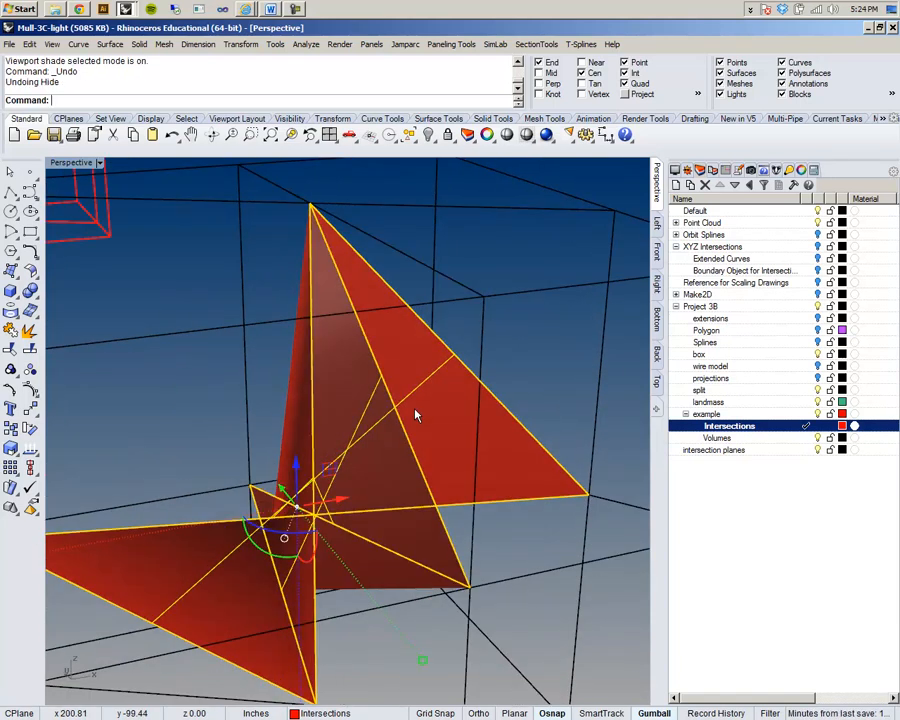
pyautogui.hotkey('ctrl', 'h')
pyautogui.scroll(-8, 442, 444)
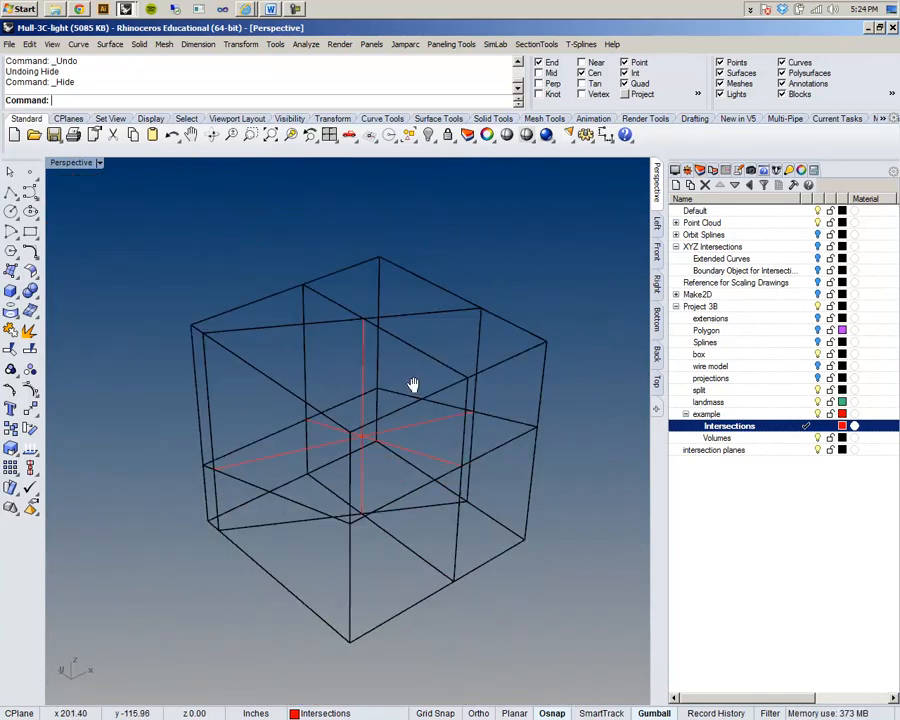
pyautogui.keyDown('shift'); pyautogui.moveTo(448, 423); pyautogui.dragTo(391, 343, button='right'); pyautogui.keyUp('shift')
pyautogui.click(386, 295)
pyautogui.click(495, 230)
pyautogui.write('Show')
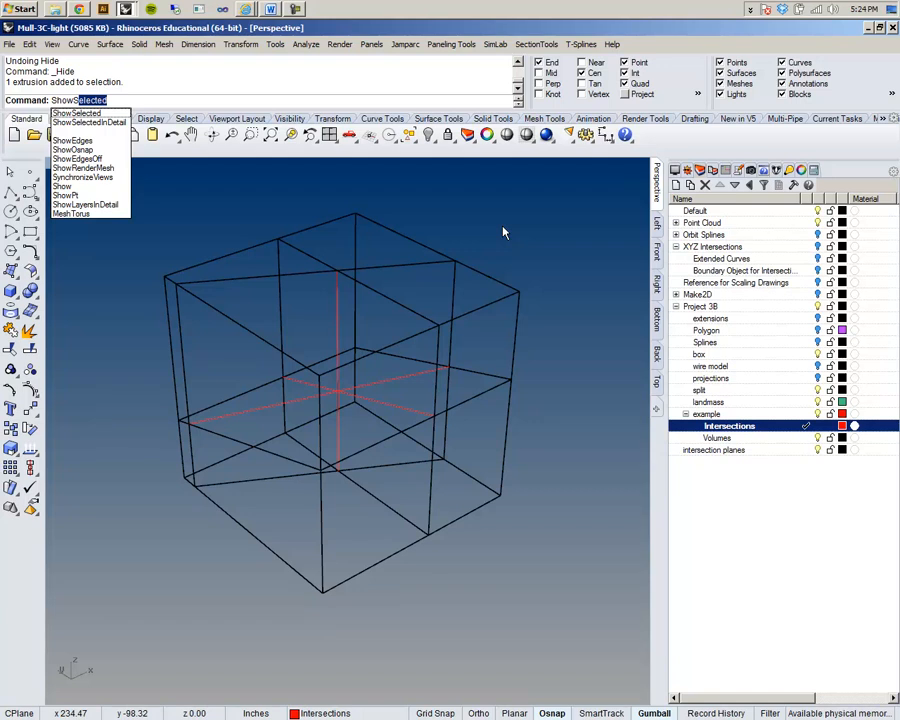
pyautogui.press('BackSpace')
pyautogui.write('S')
pyautogui.press('Return')
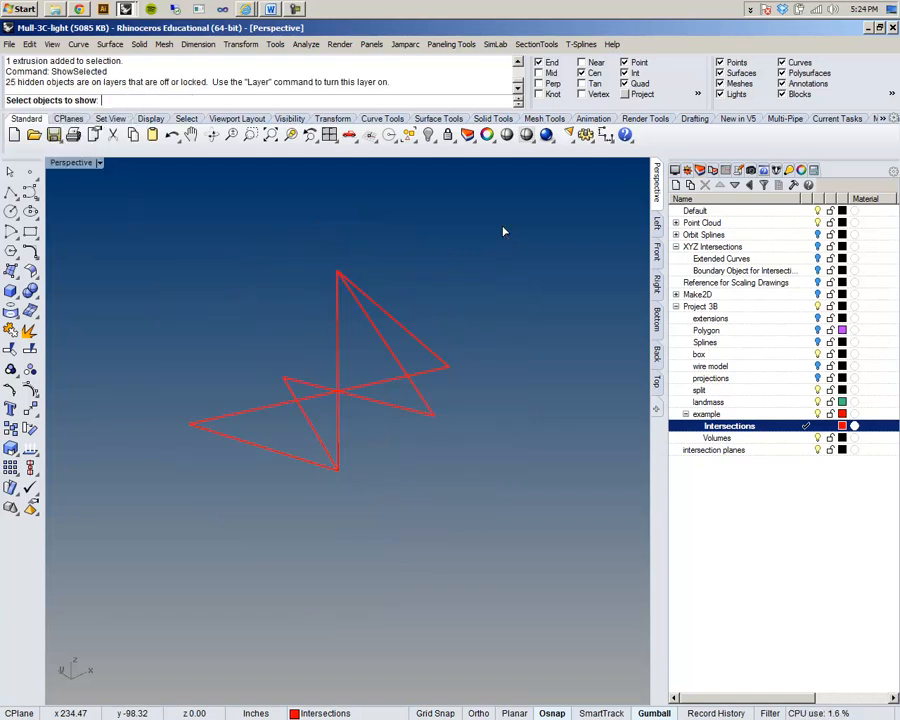
pyautogui.press('Return')
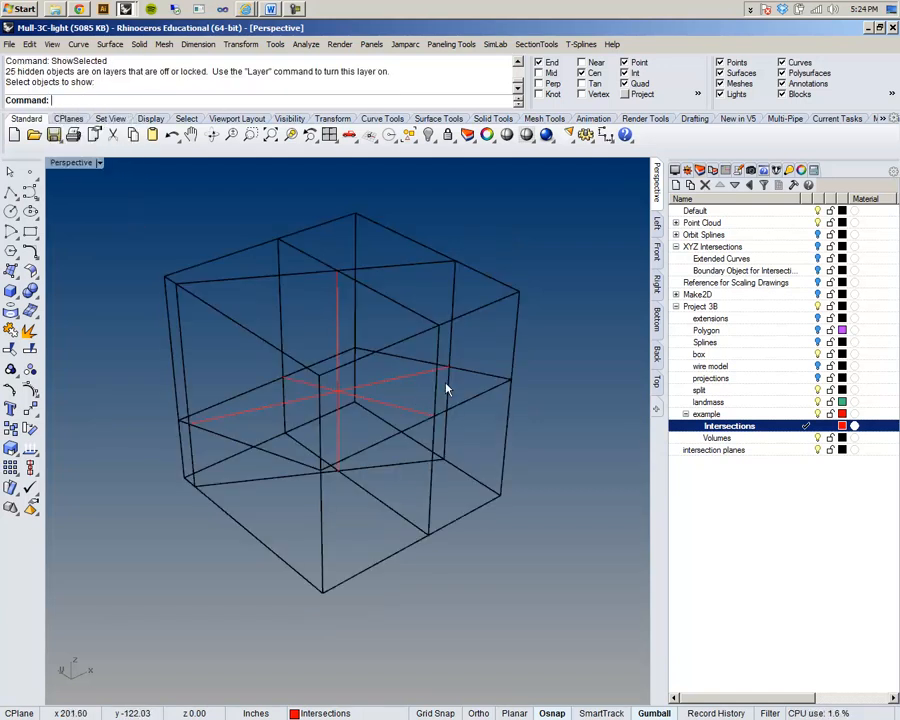
# Select the box to examine where the three planes cut its faces, and clear the selection
pyautogui.click(416, 302)
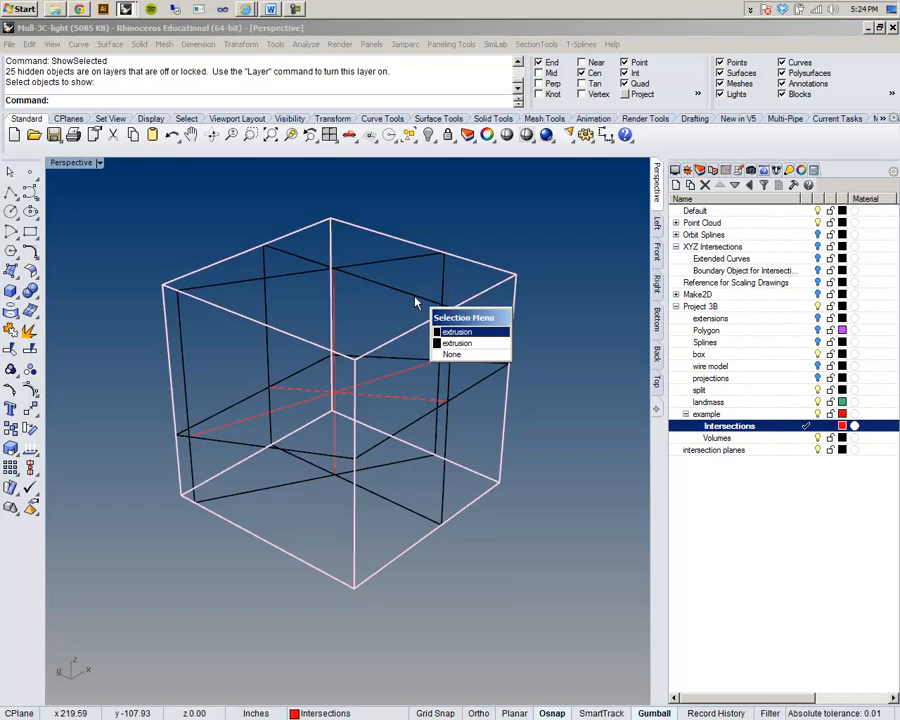
pyautogui.click(458, 336)
pyautogui.keyDown('shift'); pyautogui.moveTo(469, 274); pyautogui.dragTo(480, 307, button='right'); pyautogui.keyUp('shift')
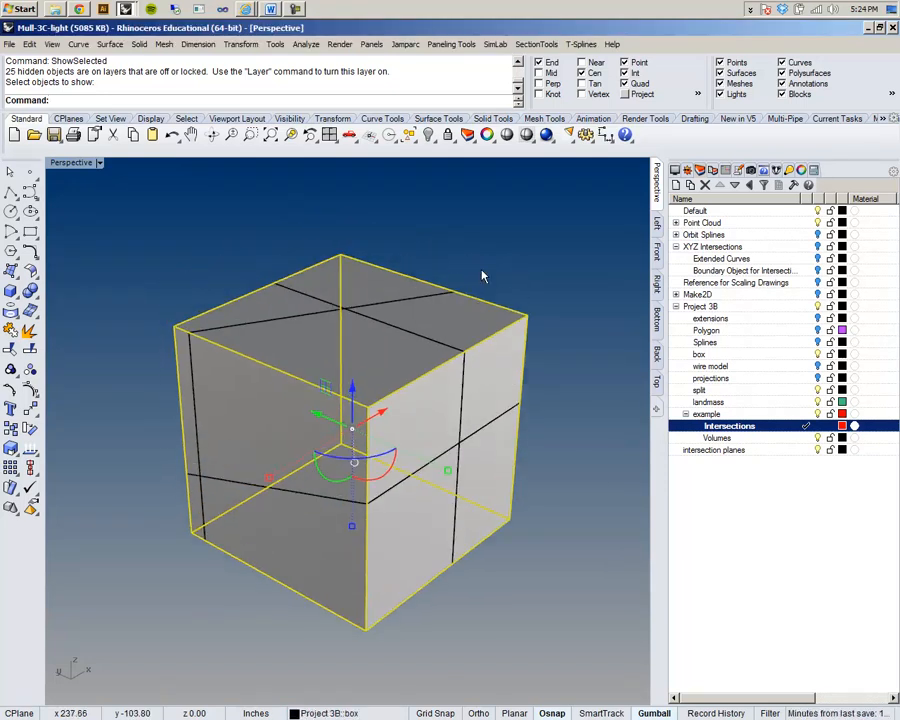
pyautogui.click(485, 273)
pyautogui.keyDown('shift'); pyautogui.moveTo(461, 376); pyautogui.dragTo(471, 356, button='right'); pyautogui.keyUp('shift')
pyautogui.click(422, 415)
pyautogui.click(573, 293)
# Select all curves with SelCrv and hide them
pyautogui.moveTo(416, 330); pyautogui.dragTo(446, 340, button='right')
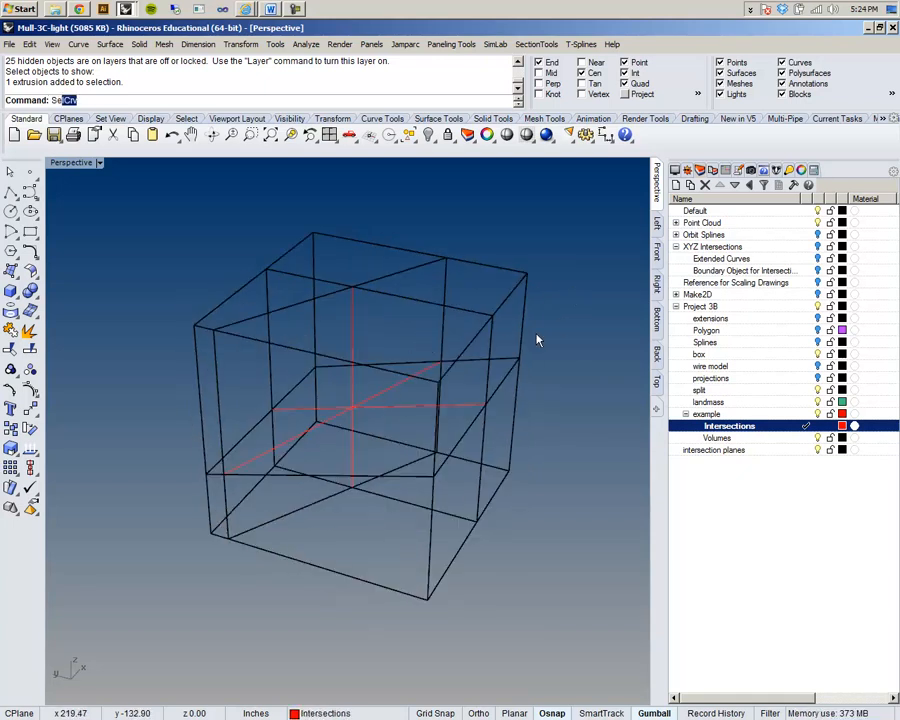
pyautogui.write('Crv')
pyautogui.press('Return')
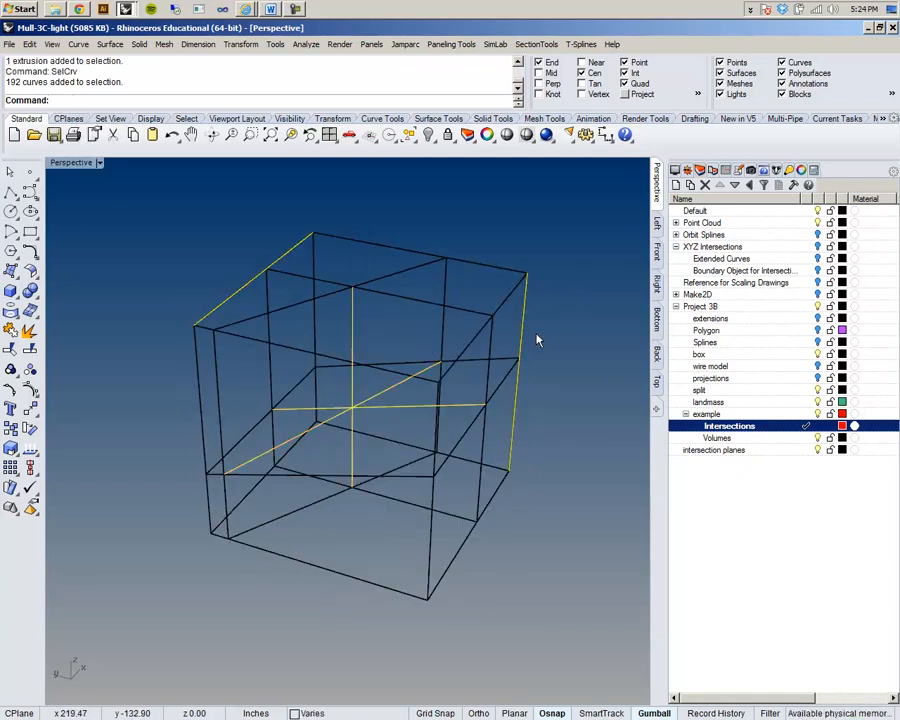
pyautogui.hotkey('ctrl', 'h')
pyautogui.moveTo(447, 356); pyautogui.dragTo(459, 360, button='right')
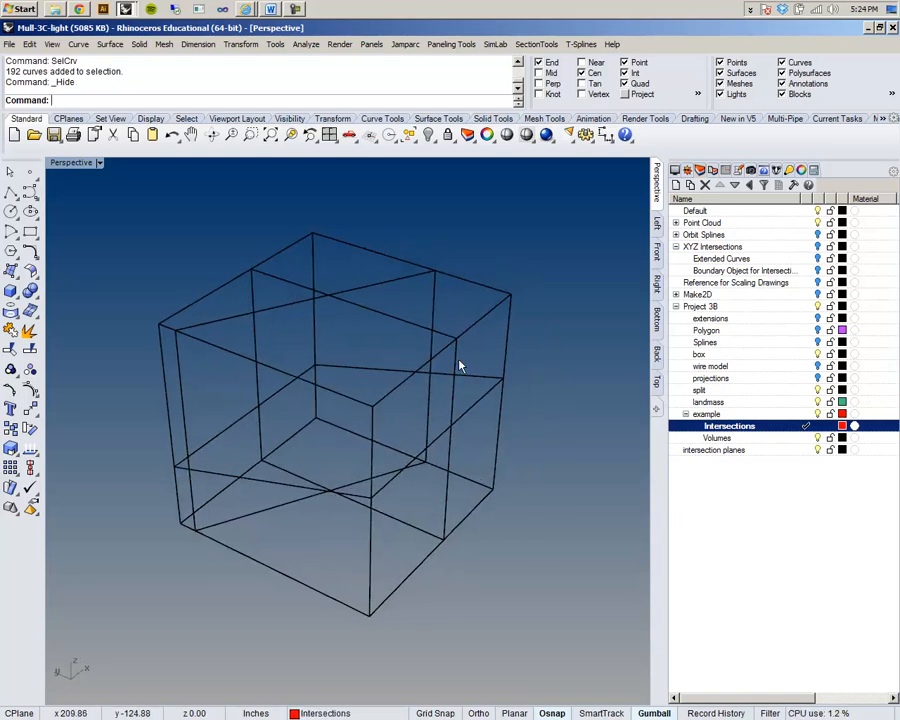
# Split the box using the three intersecting planes as cutting objects
pyautogui.click(32, 44)
pyautogui.click(10, 44)
pyautogui.moveTo(30, 44)
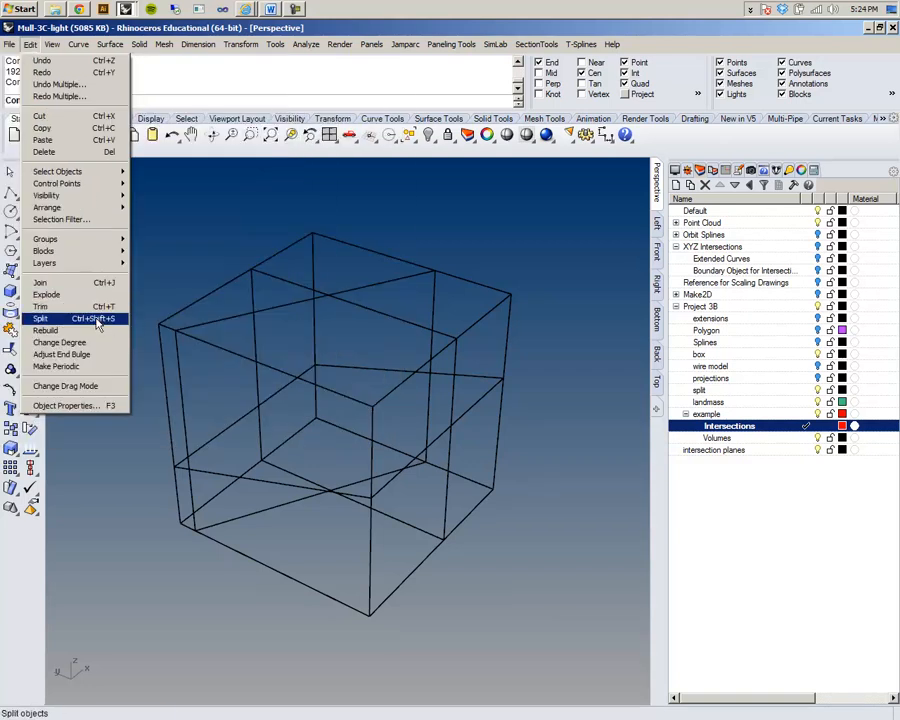
pyautogui.click(45, 316)
pyautogui.moveTo(231, 371); pyautogui.dragTo(284, 371, button='right')
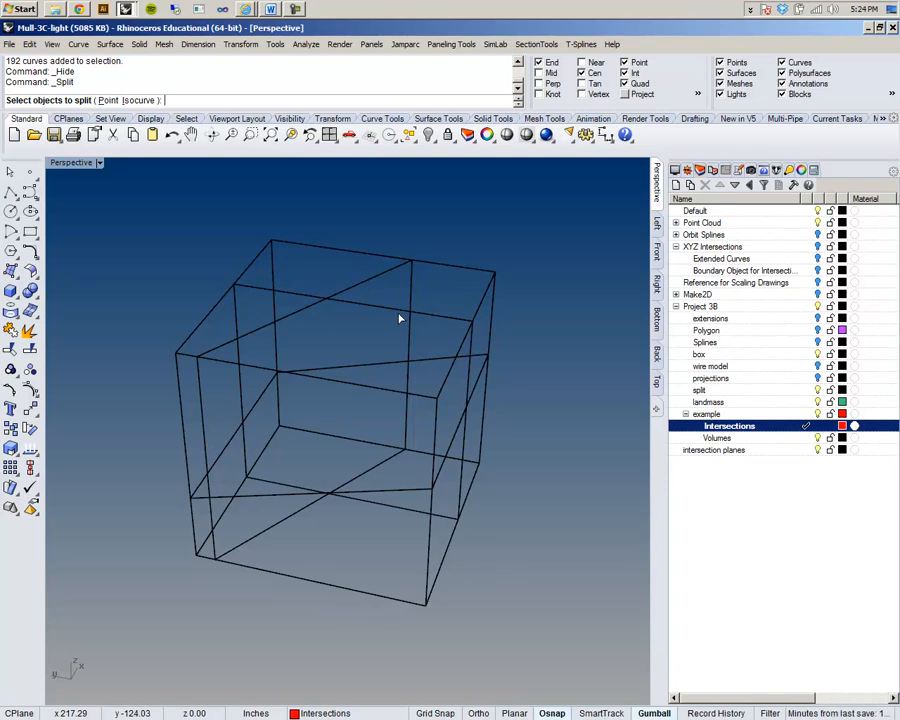
pyautogui.click(337, 255)
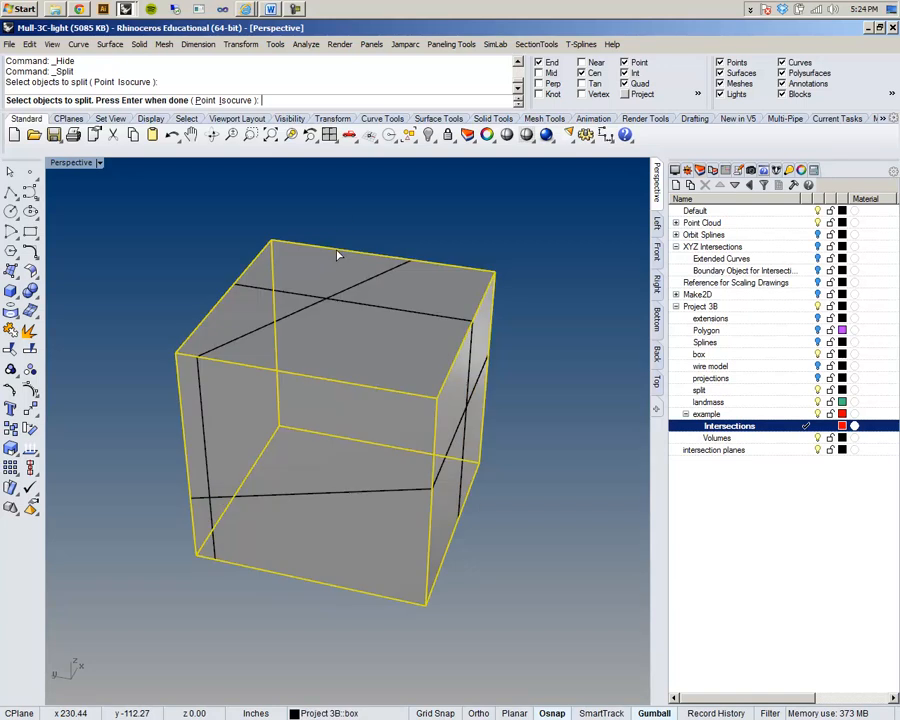
pyautogui.press('Return')
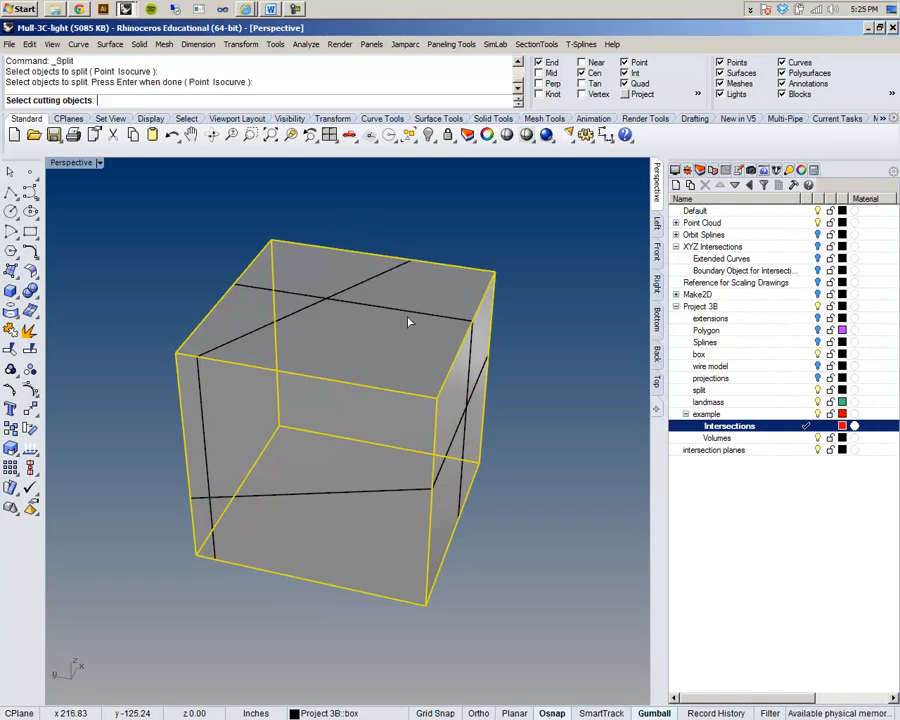
pyautogui.click(380, 302)
pyautogui.click(371, 300)
pyautogui.click(397, 499)
pyautogui.moveTo(397, 499); pyautogui.dragTo(437, 251, button='right')
pyautogui.press('Return')
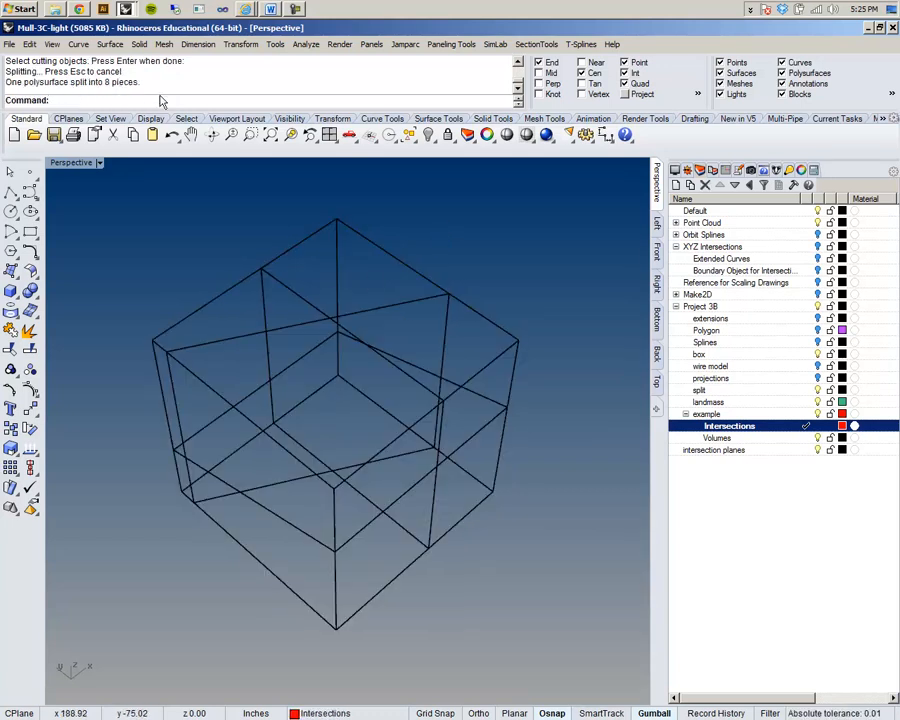
# Select a small upper corner piece of the split box and examine its open sides
pyautogui.moveTo(150, 250); pyautogui.dragTo(311, 335, button='right')
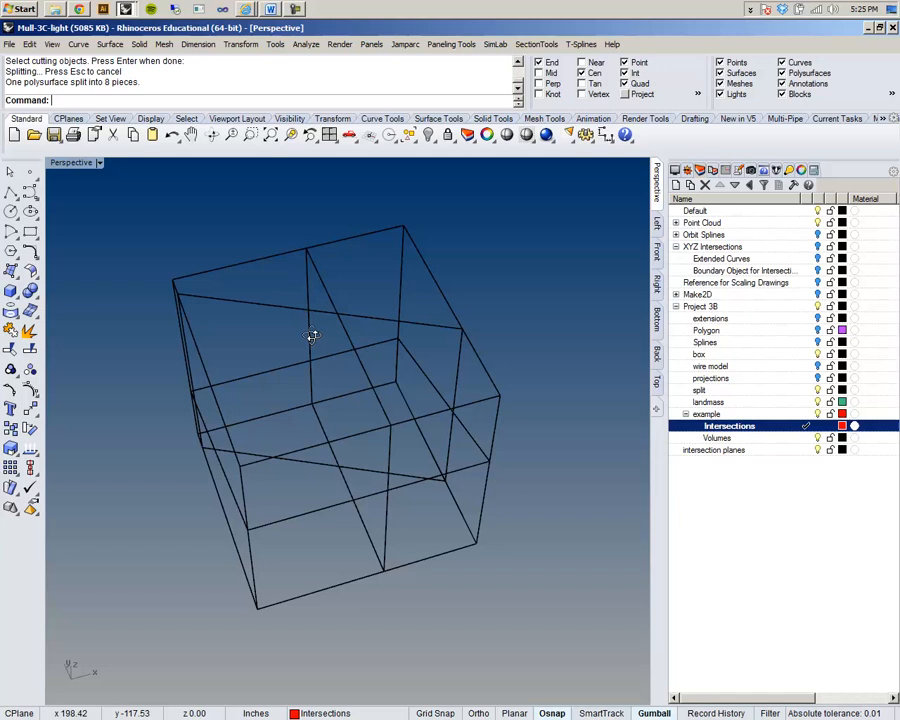
pyautogui.click(469, 415)
pyautogui.moveTo(469, 415); pyautogui.dragTo(338, 440, button='right')
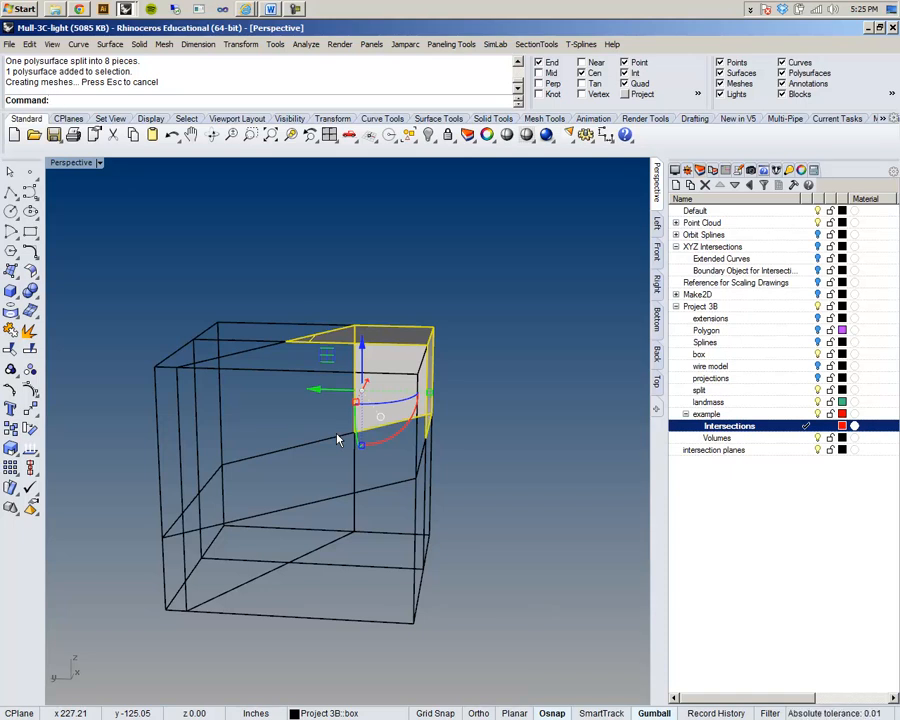
pyautogui.moveTo(338, 440); pyautogui.dragTo(418, 458, button='right')
pyautogui.keyDown('shift'); pyautogui.moveTo(394, 394); pyautogui.dragTo(398, 438, button='right'); pyautogui.keyUp('shift')
pyautogui.scroll(5, 397, 418)
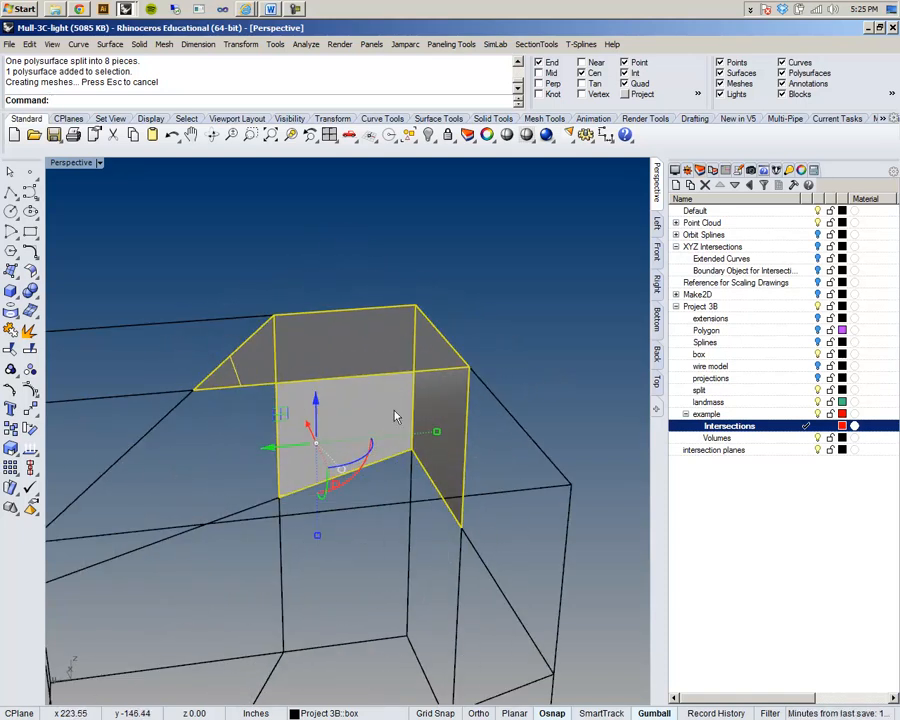
# Clear the selection and select a larger upper polysurface piece of the split box
pyautogui.click(257, 303)
pyautogui.moveTo(257, 303); pyautogui.dragTo(323, 378, button='right')
pyautogui.click(323, 378)
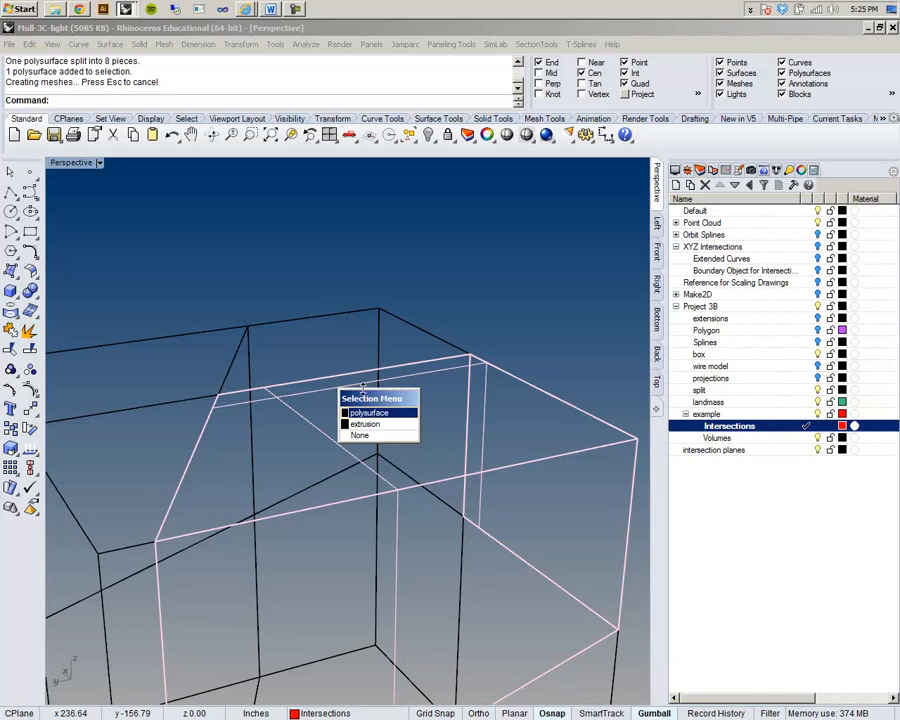
pyautogui.click(376, 413)
pyautogui.scroll(-7, 376, 413)
pyautogui.moveTo(376, 413); pyautogui.dragTo(475, 420, button='right')
pyautogui.keyDown('shift'); pyautogui.moveTo(319, 470); pyautogui.dragTo(340, 390, button='right'); pyautogui.keyUp('shift')
pyautogui.scroll(6, 311, 399)
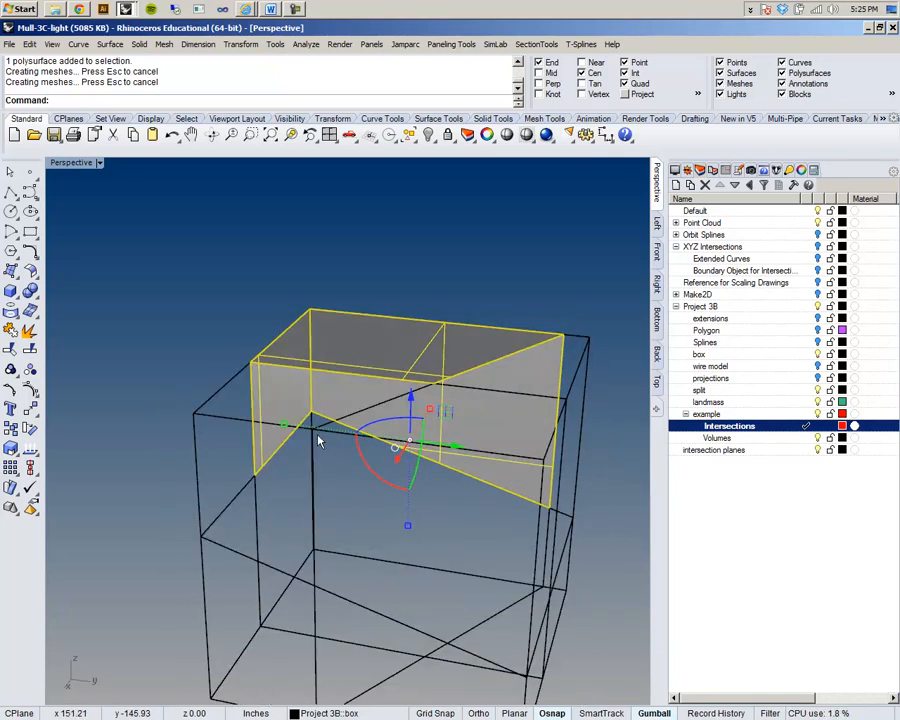
# Add the sloped cutting plane and a vertical cutting plane to the selected upper piece
pyautogui.keyDown('shift'); pyautogui.click(326, 477); pyautogui.keyUp('shift')
pyautogui.click(355, 528)
pyautogui.keyDown('shift'); pyautogui.click(251, 561); pyautogui.keyUp('shift')
pyautogui.click(295, 603)
pyautogui.moveTo(283, 532); pyautogui.dragTo(362, 499, button='right')
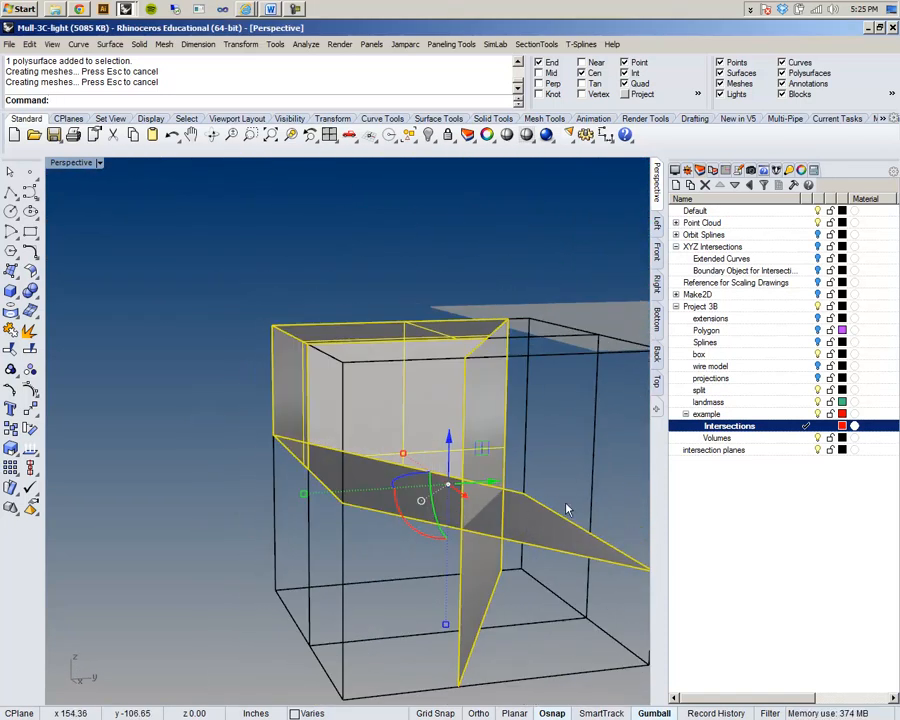
# Remove the selected vertical plane from the selection and add the other vertical cutting plane
pyautogui.keyDown('ctrl'); pyautogui.click(463, 605); pyautogui.keyUp('ctrl')
pyautogui.moveTo(436, 532); pyautogui.dragTo(558, 337, button='right')
pyautogui.keyDown('shift'); pyautogui.click(533, 323); pyautogui.keyUp('shift')
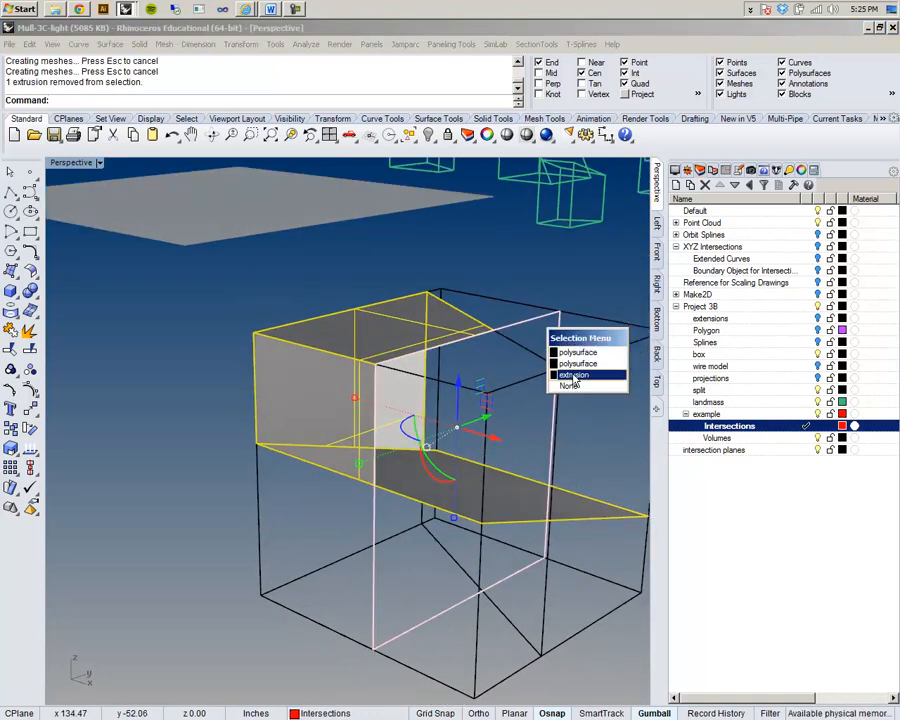
pyautogui.click(573, 373)
pyautogui.moveTo(536, 394); pyautogui.dragTo(414, 382, button='right')
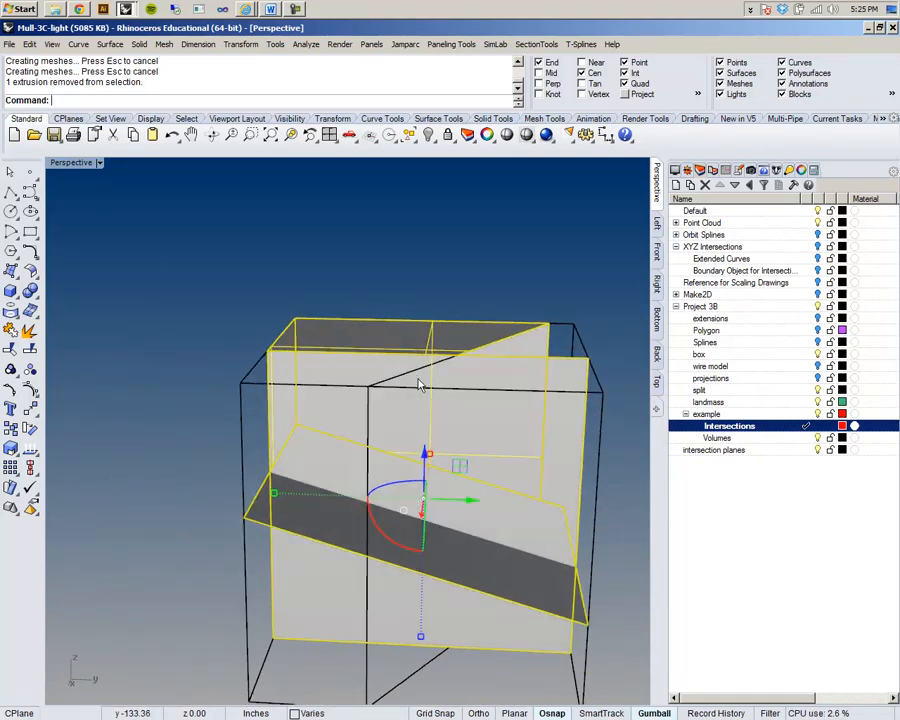
# Examine a vertical cutting plane and the small upper corner piece of the box in turn, and clear the selection
pyautogui.click(386, 283)
pyautogui.moveTo(386, 283); pyautogui.dragTo(434, 357, button='right')
pyautogui.click(422, 402)
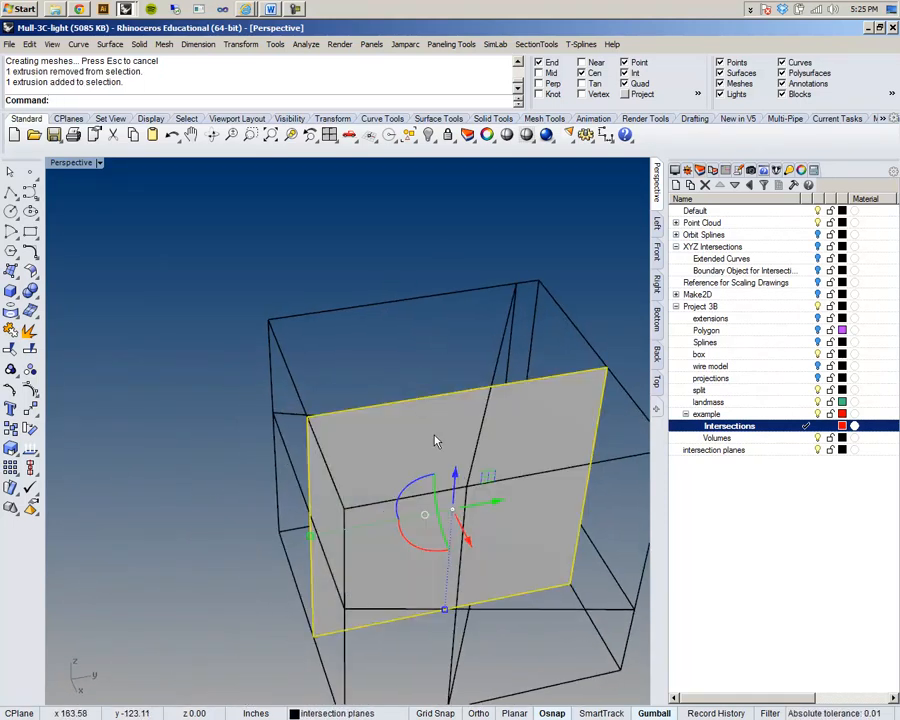
pyautogui.click(512, 616)
pyautogui.click(517, 609)
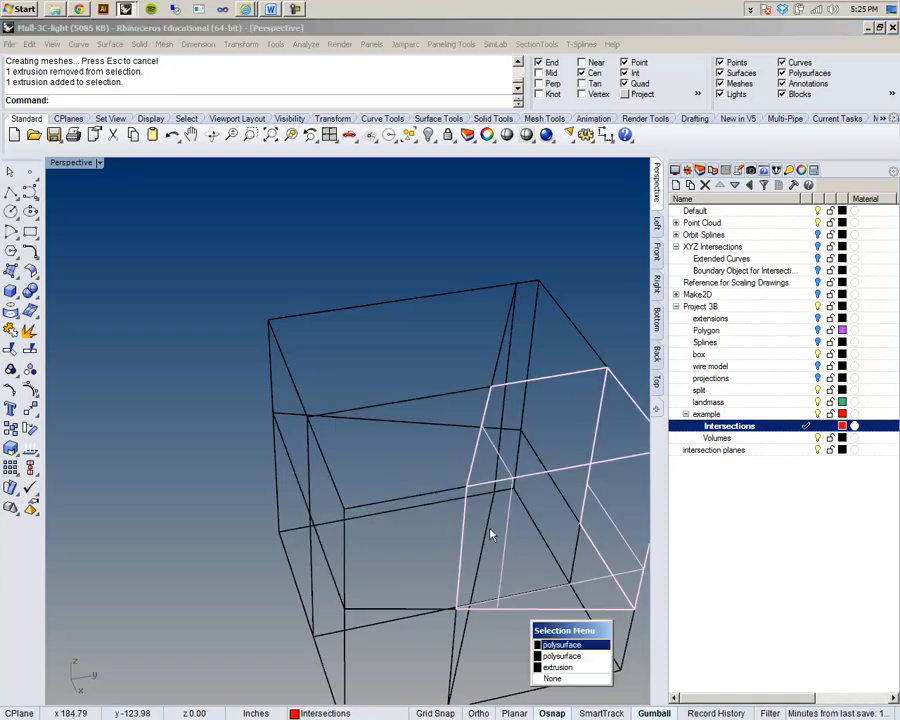
pyautogui.click(510, 578)
pyautogui.moveTo(307, 393); pyautogui.dragTo(390, 389, button='right')
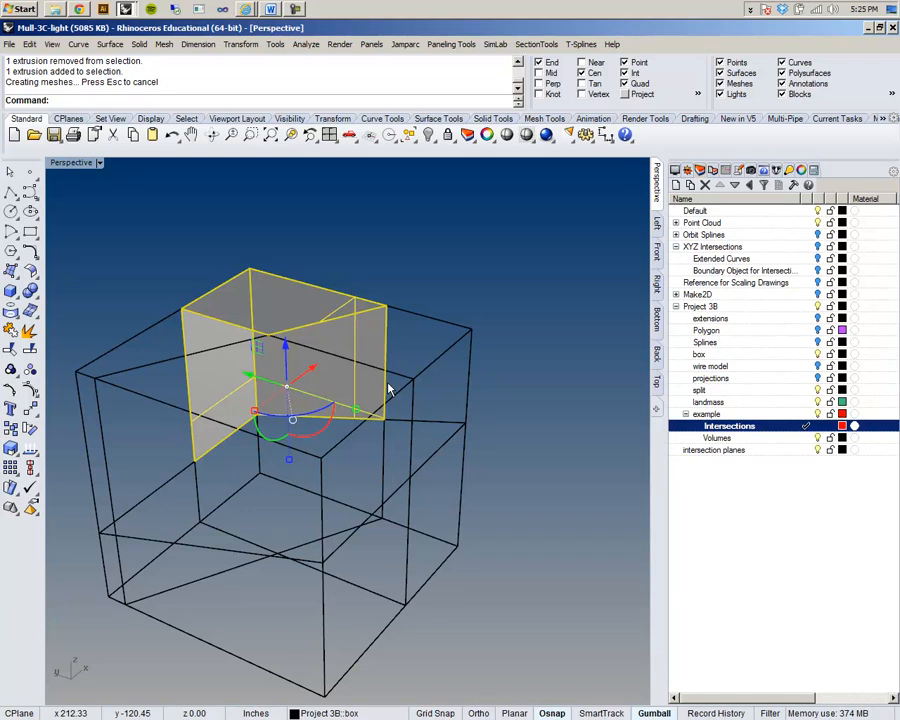
pyautogui.press('Delete')
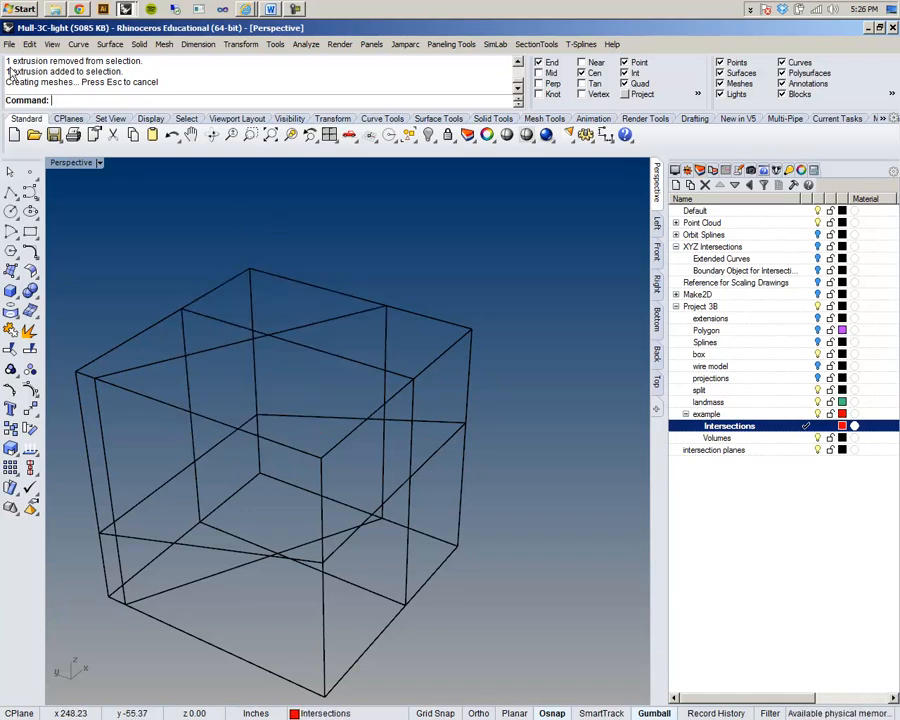
# Start the Create Solid command and pick the small upper corner polysurface of the box as its first input
pyautogui.click(138, 44)
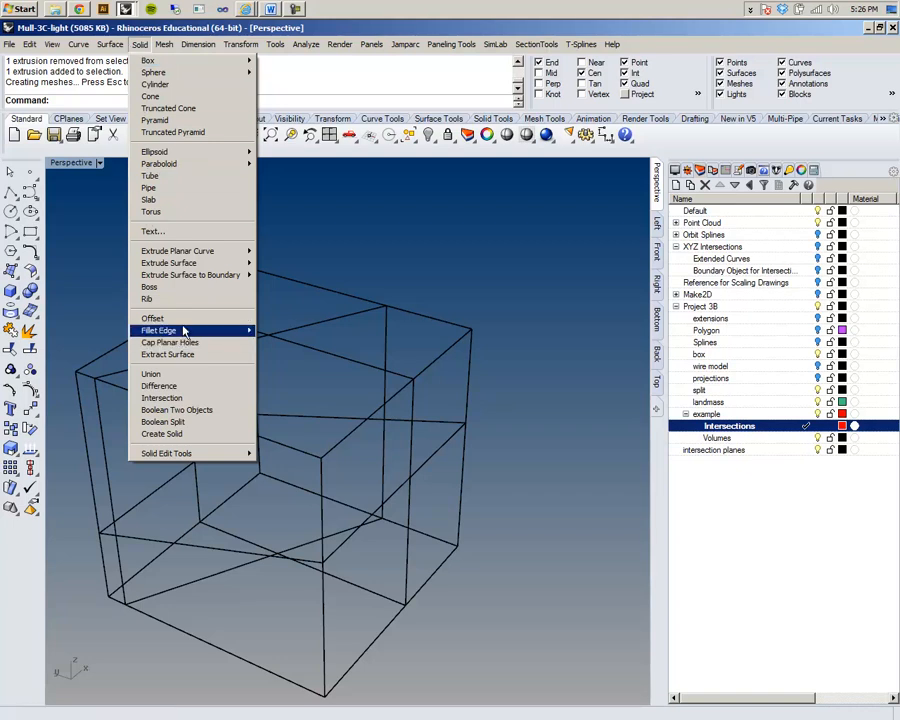
pyautogui.moveTo(184, 331)
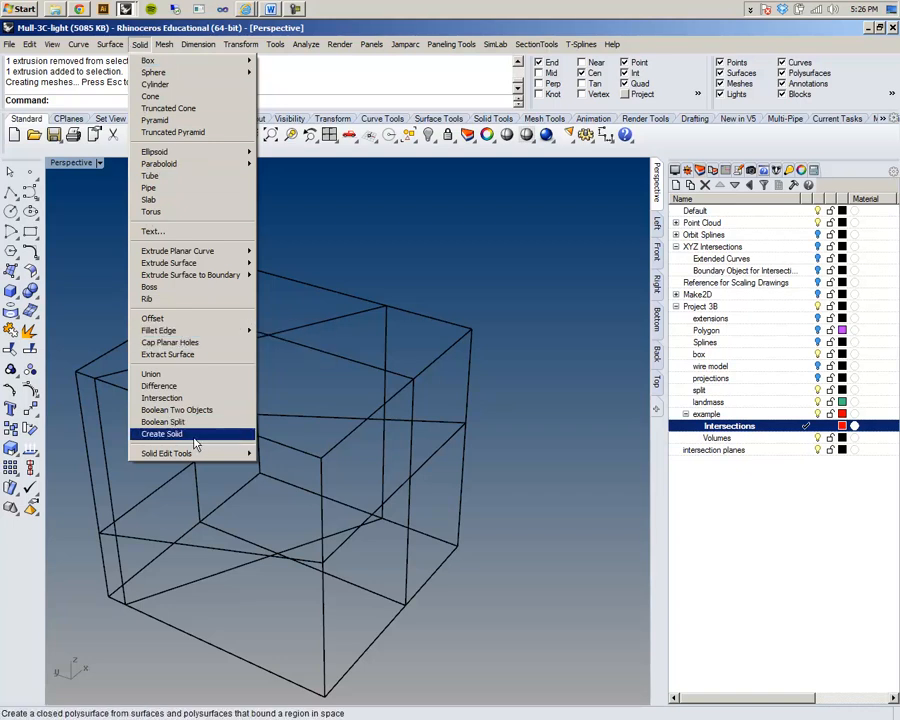
pyautogui.click(196, 434)
pyautogui.keyDown('shift'); pyautogui.moveTo(169, 327); pyautogui.dragTo(268, 316, button='right'); pyautogui.keyUp('shift')
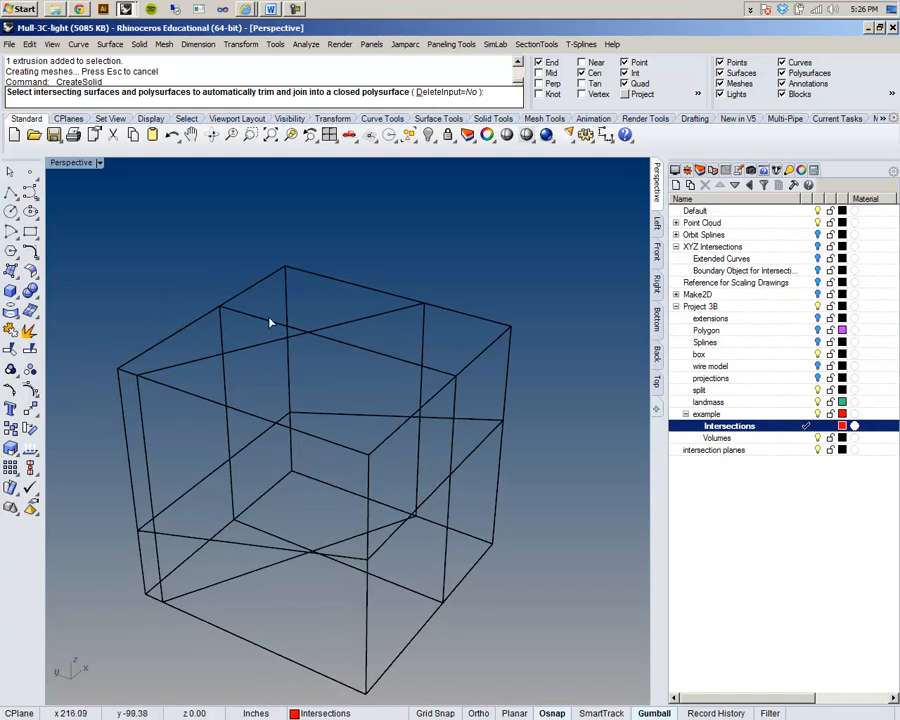
pyautogui.click(338, 328)
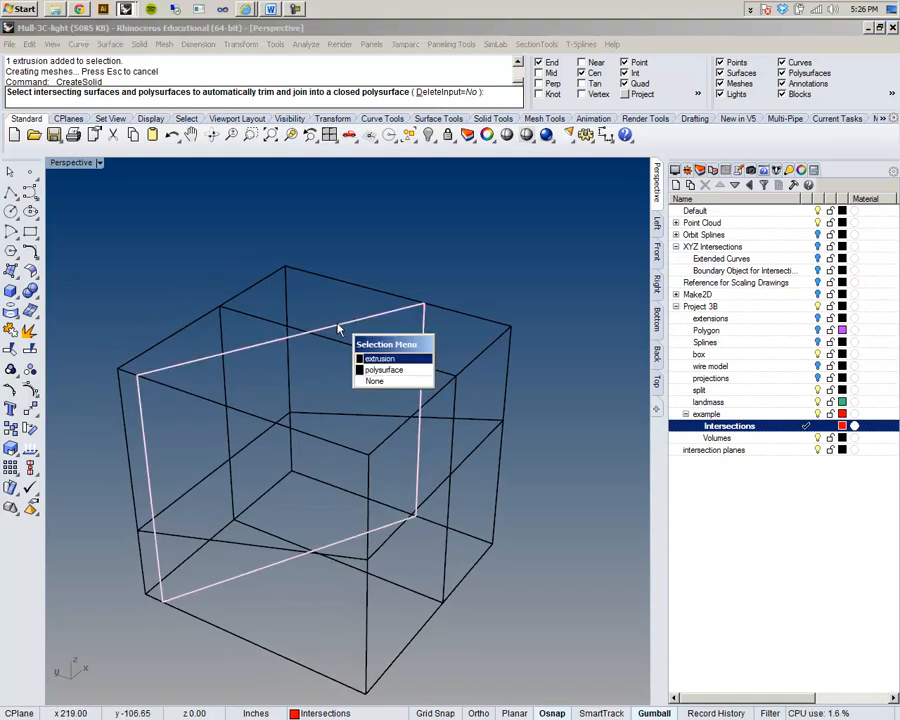
pyautogui.click(368, 370)
pyautogui.moveTo(367, 371); pyautogui.dragTo(391, 446, button='right')
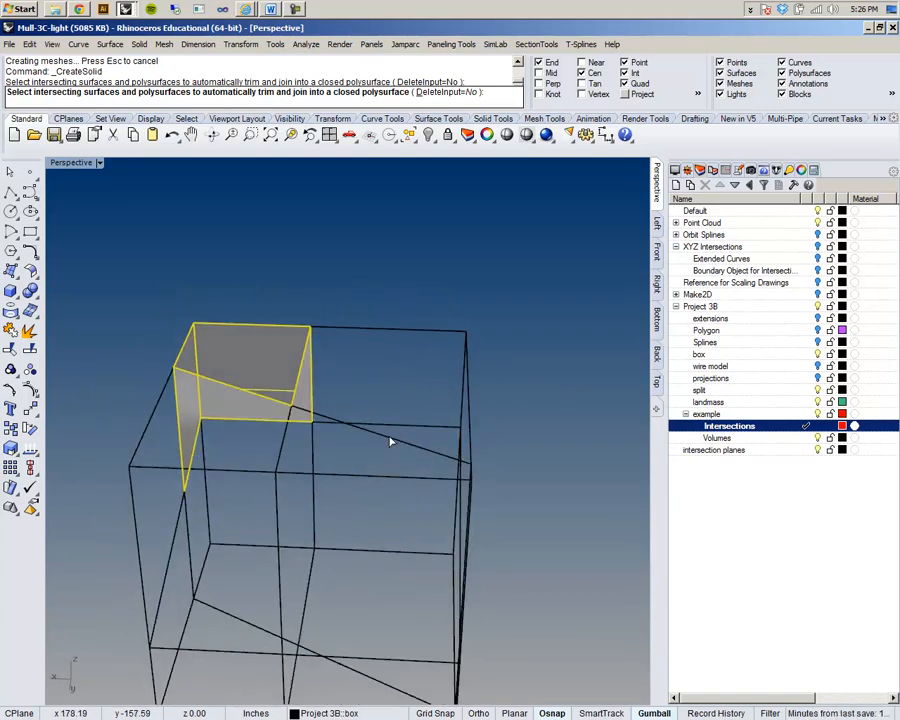
# Add both vertical cutting planes and the sloped plane to the Create Solid selection and generate the closed solid
pyautogui.click(391, 443)
pyautogui.click(430, 472)
pyautogui.moveTo(430, 472); pyautogui.dragTo(220, 407, button='right')
pyautogui.click(217, 395)
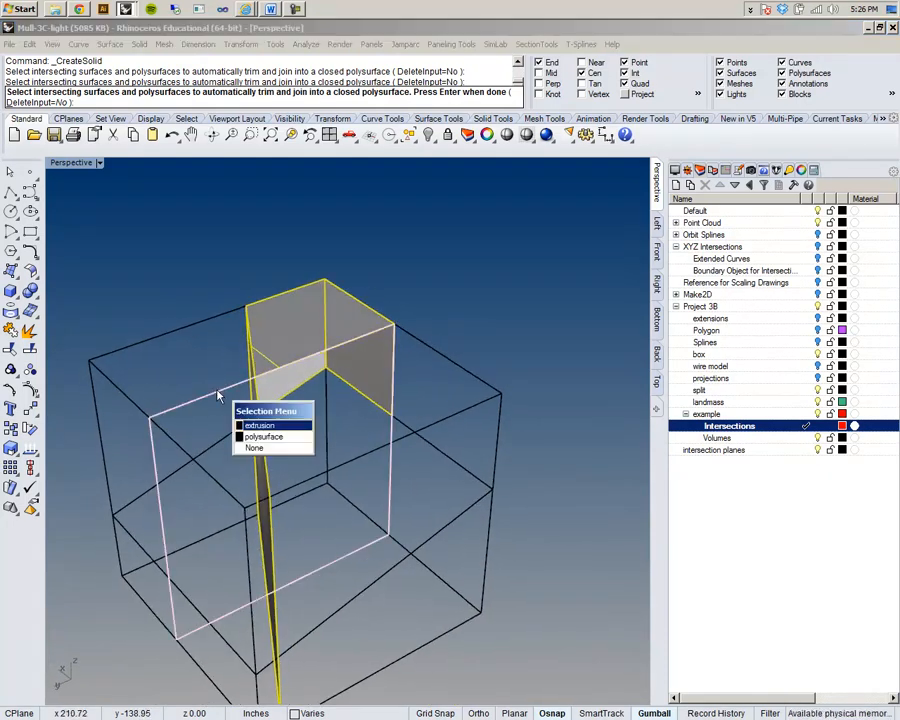
pyautogui.click(253, 425)
pyautogui.moveTo(253, 428); pyautogui.dragTo(409, 500, button='right')
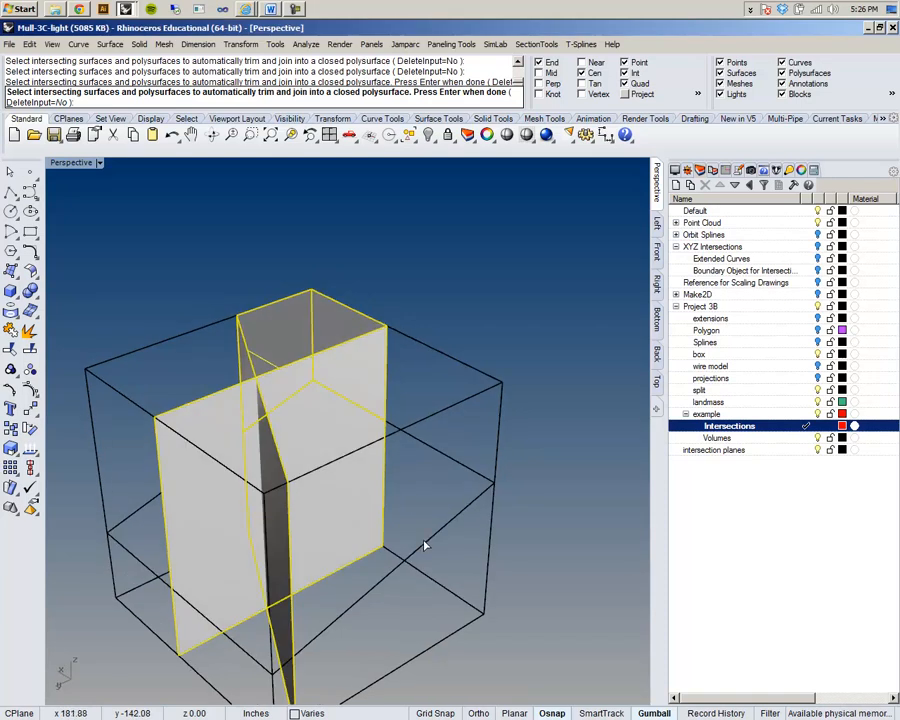
pyautogui.click(424, 543)
pyautogui.click(462, 574)
pyautogui.moveTo(408, 388); pyautogui.dragTo(300, 455, button='right')
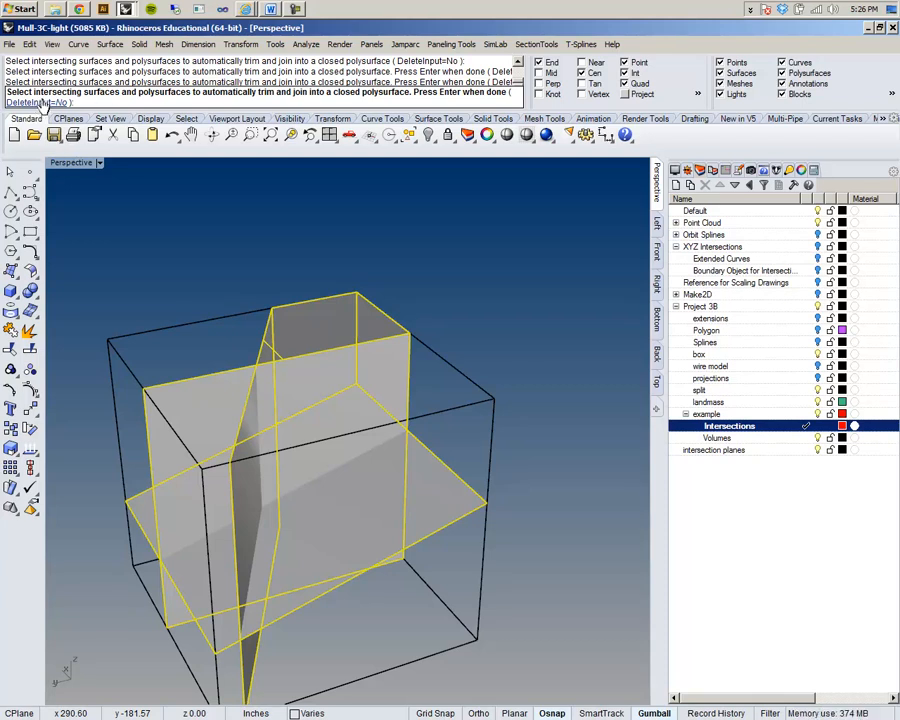
pyautogui.rightClick(212, 287)
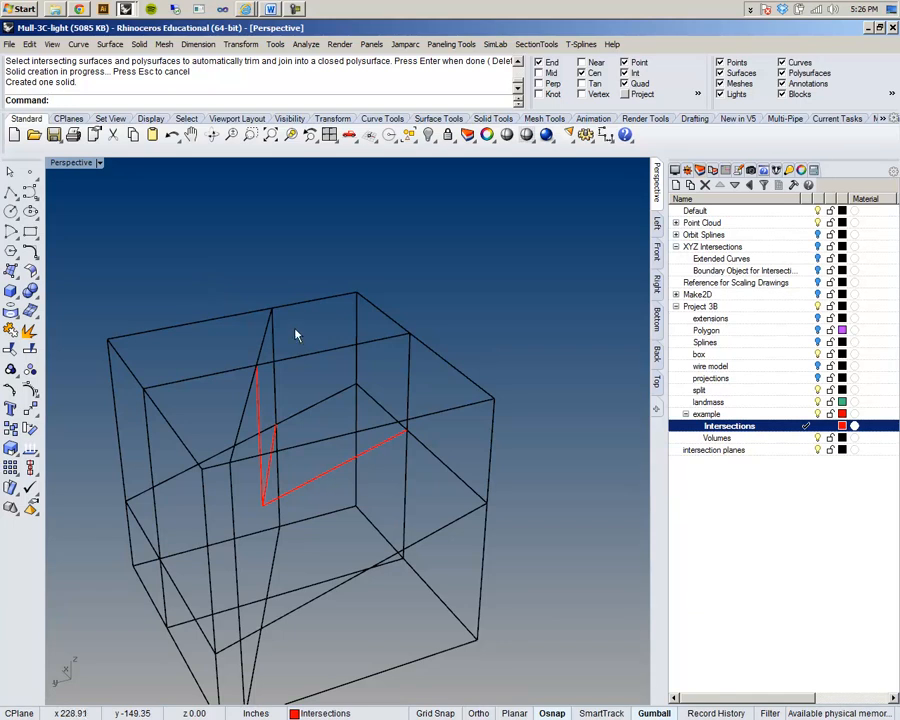
# Select the new red solid in the upper corner of the box and hide it
pyautogui.click(358, 360)
pyautogui.click(390, 382)
pyautogui.moveTo(394, 392)
pyautogui.mouseDown(button='right')
pyautogui.moveTo(476, 305)
pyautogui.moveTo(470, 257)
pyautogui.moveTo(364, 380)
pyautogui.moveTo(372, 390)
pyautogui.mouseUp(button='right')
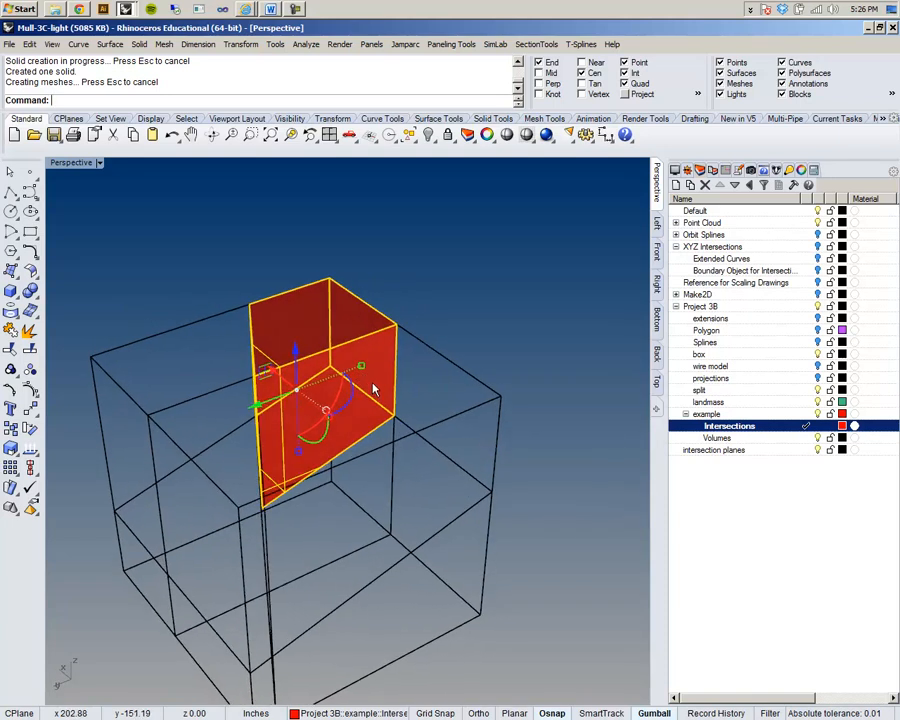
pyautogui.hotkey('ctrl', 'h')
pyautogui.click(476, 408)
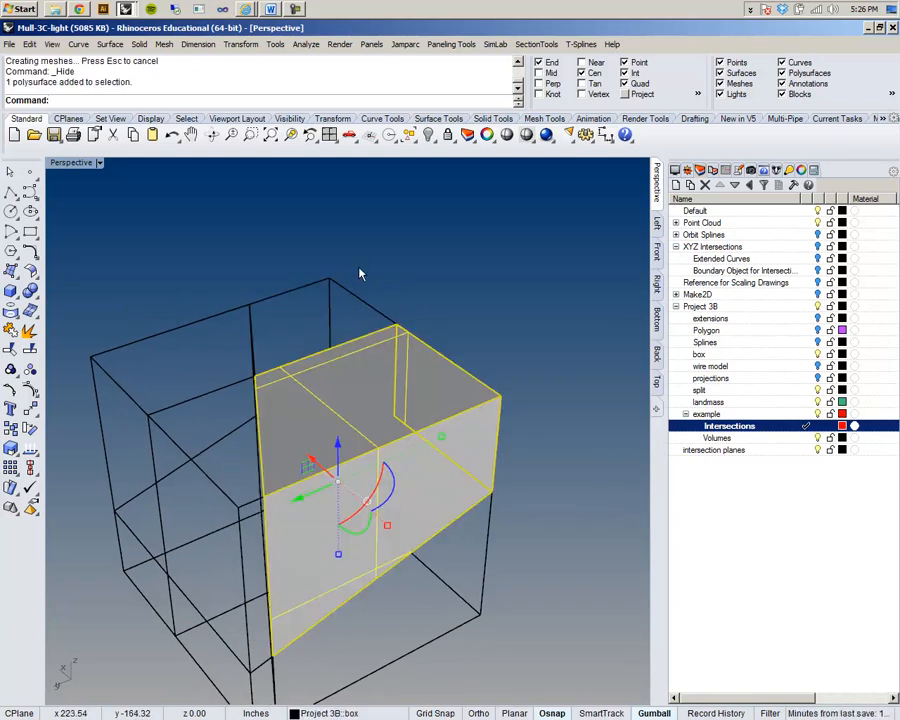
pyautogui.click(354, 299)
pyautogui.click(432, 356)
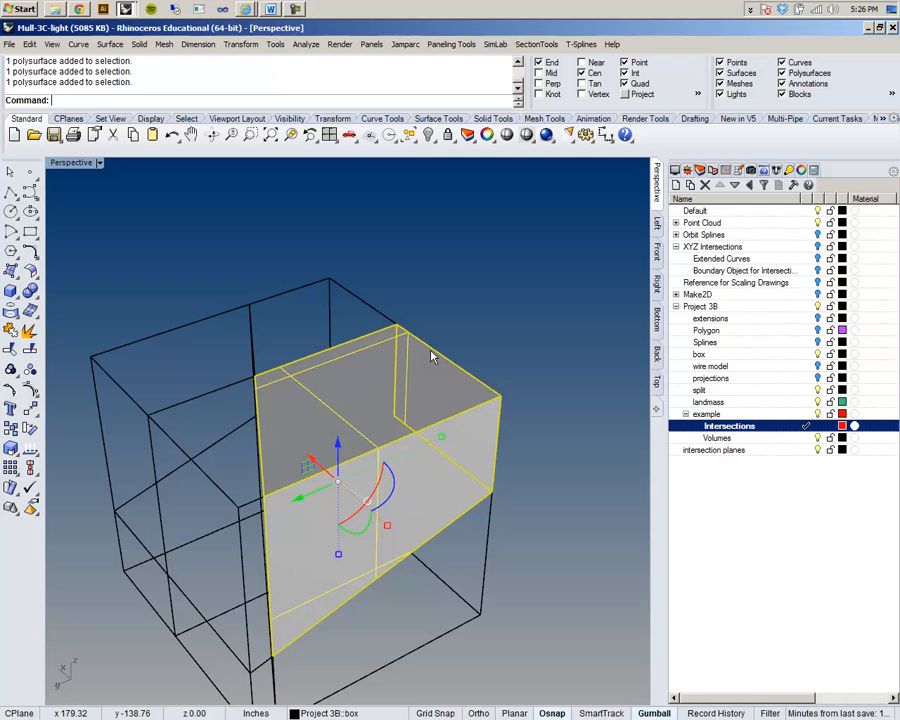
pyautogui.click(463, 630)
pyautogui.press('Escape')
# Start Create Solid again and pick the next upper box piece along with the diagonal vertical cutting plane
pyautogui.moveTo(499, 380)
pyautogui.mouseDown(button='right')
pyautogui.moveTo(322, 368)
pyautogui.moveTo(326, 409)
pyautogui.moveTo(189, 370)
pyautogui.moveTo(328, 366)
pyautogui.moveTo(262, 398)
pyautogui.mouseUp(button='right')
pyautogui.click(318, 437)
pyautogui.rightClick(213, 70)
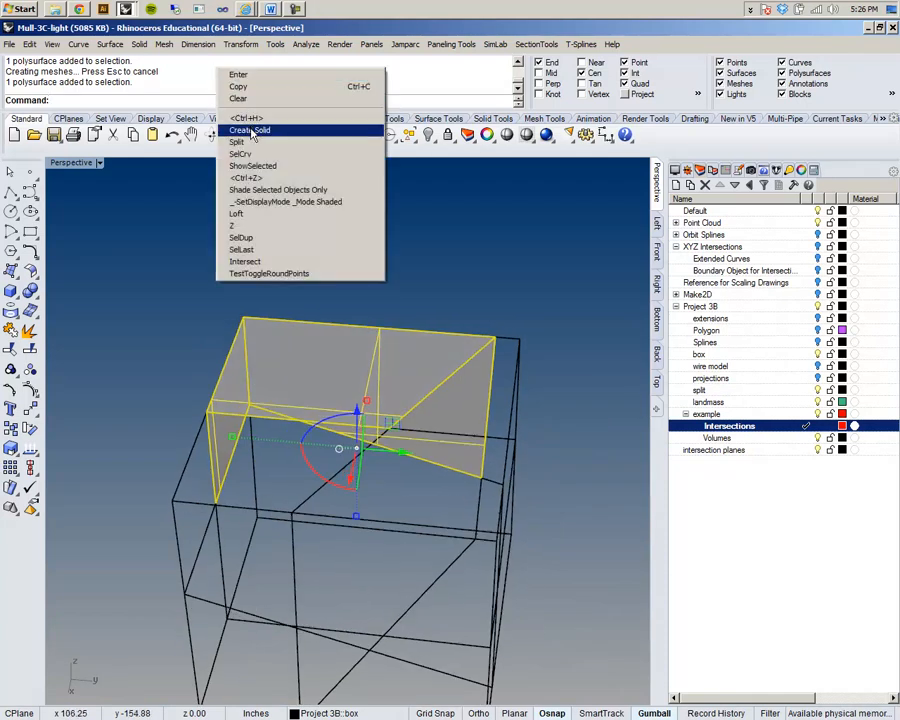
pyautogui.click(245, 129)
pyautogui.moveTo(352, 336); pyautogui.dragTo(363, 232, button='right')
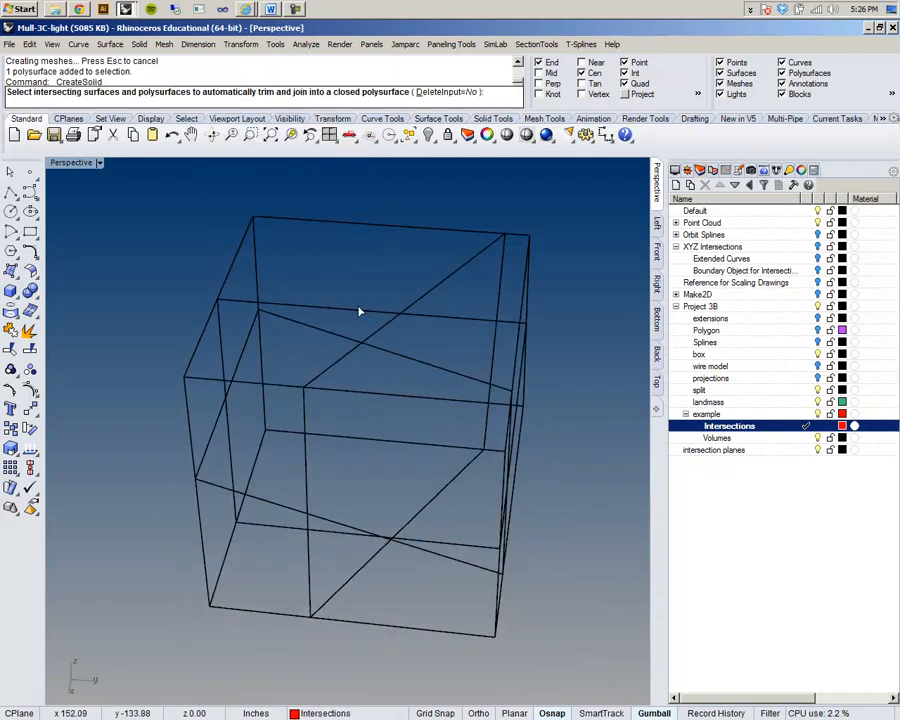
pyautogui.click(340, 231)
pyautogui.moveTo(416, 316); pyautogui.dragTo(358, 326, button='right')
pyautogui.click(360, 332)
pyautogui.click(411, 363)
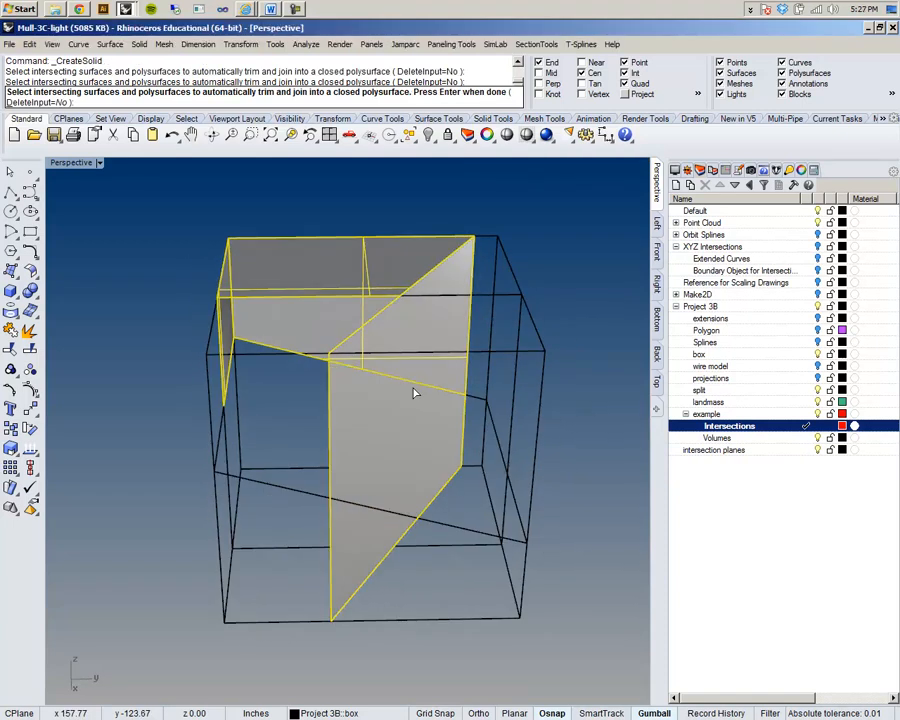
# Add the sloped plane and the other vertical cutting plane to the selection and generate the second closed solid
pyautogui.click(449, 520)
pyautogui.rightClick(450, 517)
pyautogui.moveTo(450, 520); pyautogui.dragTo(488, 288, button='right')
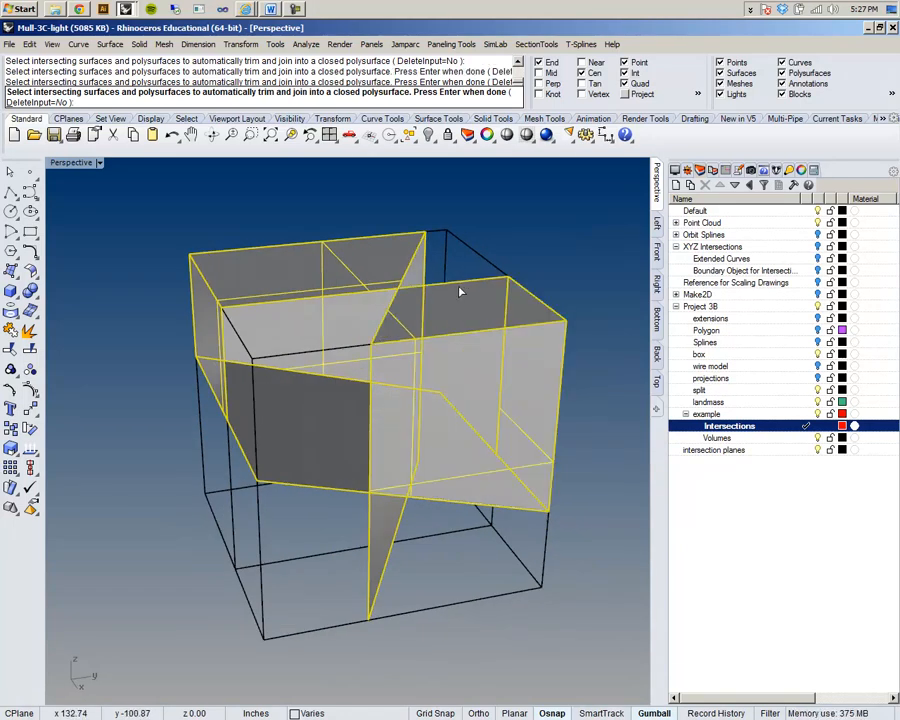
pyautogui.click(466, 295)
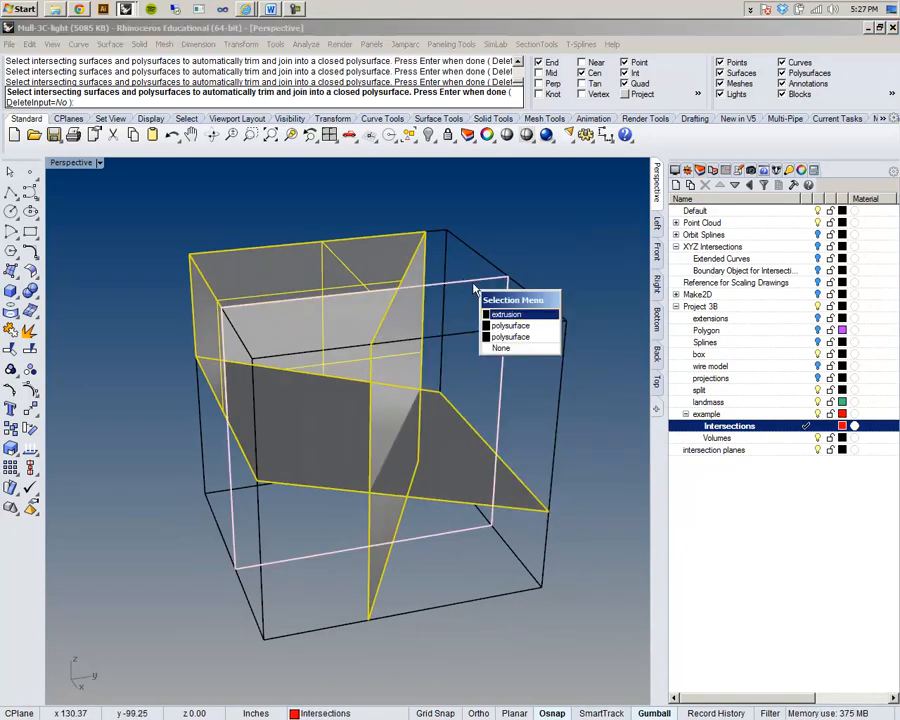
pyautogui.click(496, 308)
pyautogui.moveTo(524, 259); pyautogui.dragTo(466, 297, button='right')
pyautogui.rightClick(464, 248)
# Select the newly created second upper solid among the overlapping objects and hide it
pyautogui.click(403, 405)
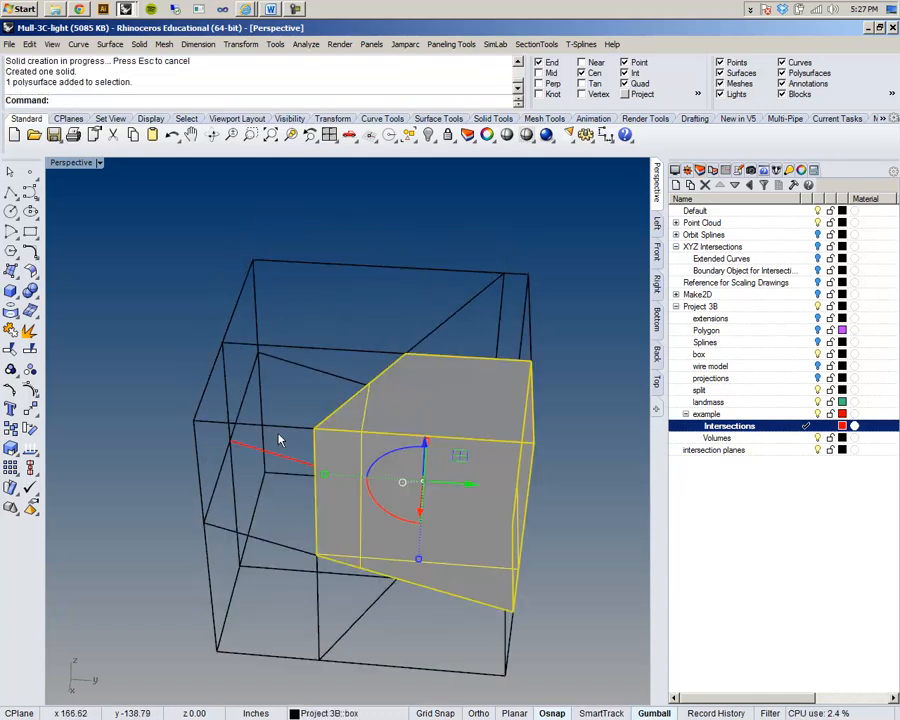
pyautogui.click(282, 455)
pyautogui.click(402, 377)
pyautogui.click(359, 267)
pyautogui.click(398, 312)
pyautogui.moveTo(394, 268); pyautogui.dragTo(311, 283, button='right')
pyautogui.hotkey('ctrl', 'h')
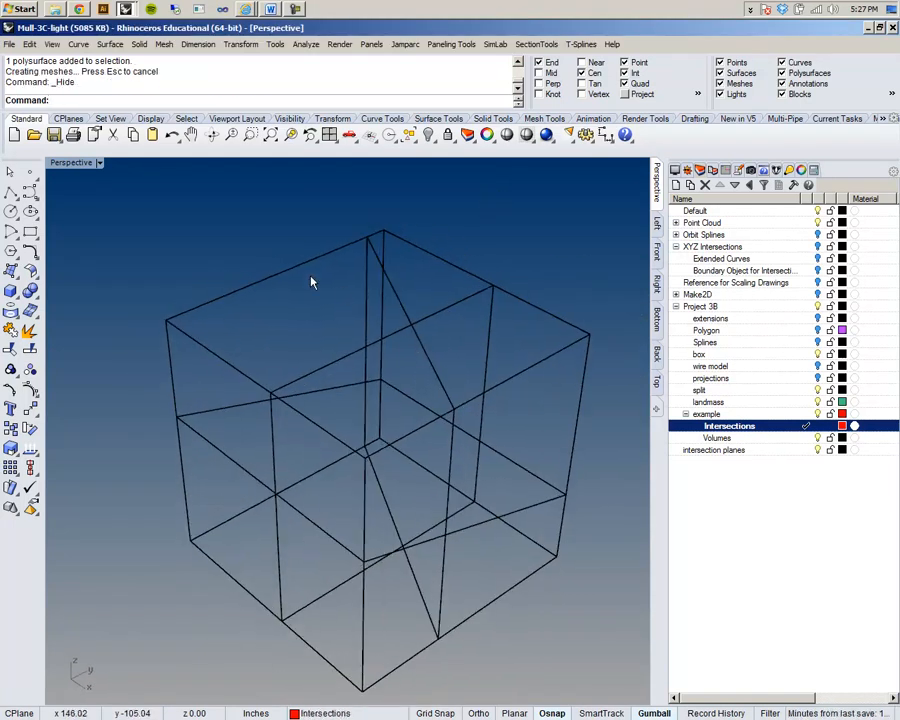
# Create a closed solid from the lower corner piece of the box, the sloped plane and the vertical cutting planes
pyautogui.rightClick(258, 104)
pyautogui.click(293, 203)
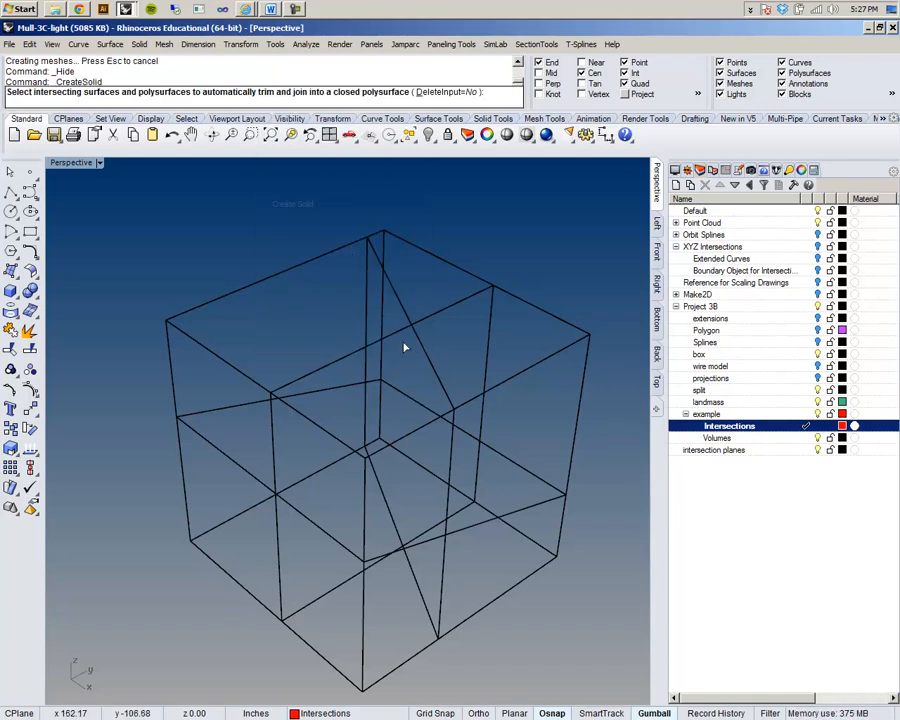
pyautogui.click(390, 605)
pyautogui.moveTo(394, 607)
pyautogui.mouseDown(button='right')
pyautogui.moveTo(210, 572)
pyautogui.moveTo(336, 487)
pyautogui.mouseUp(button='right')
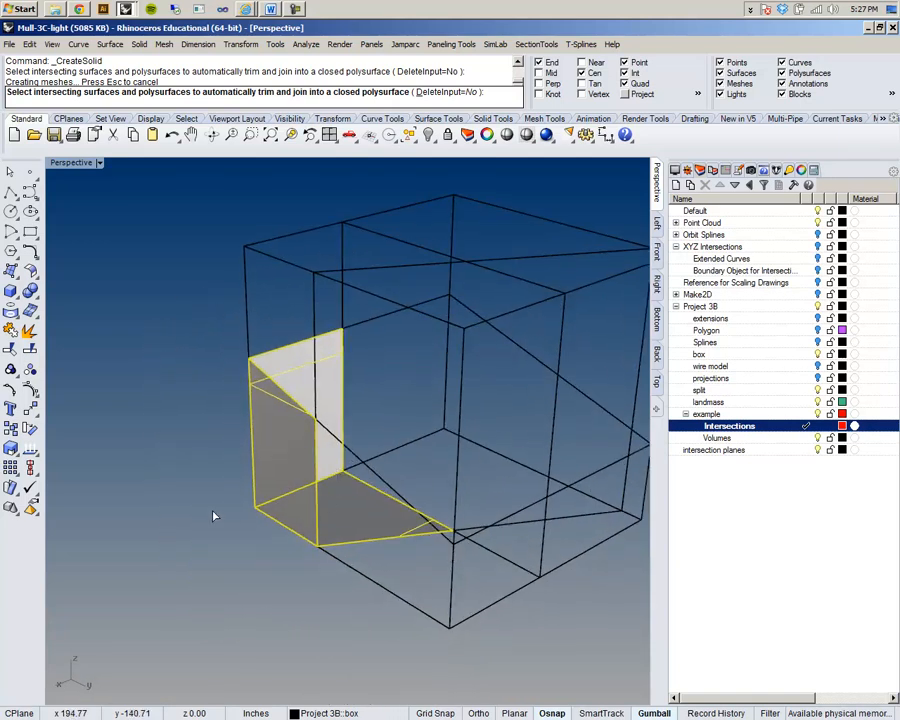
pyautogui.click(369, 474)
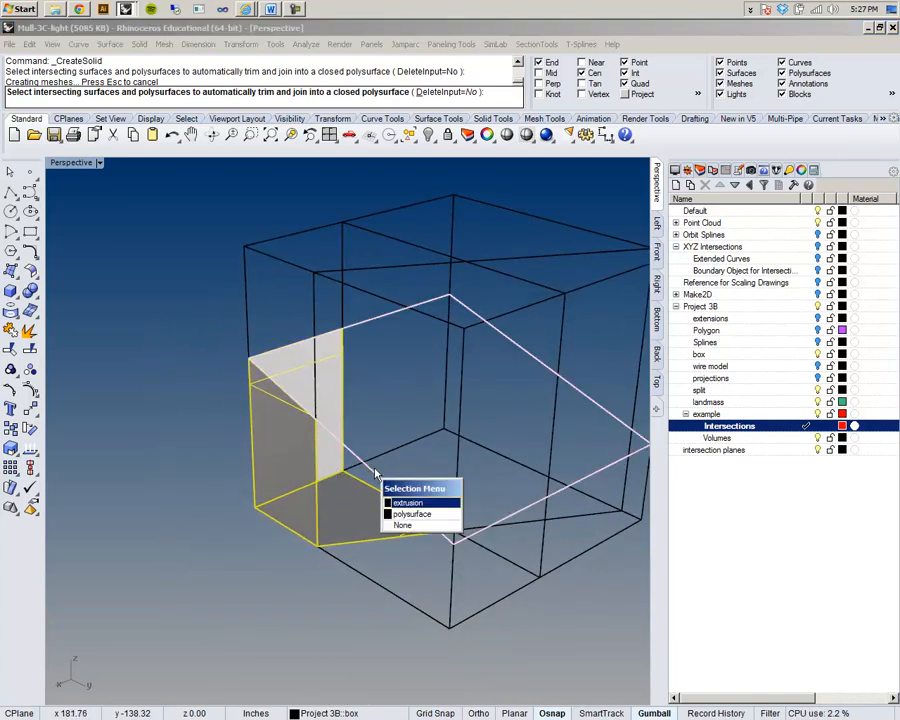
pyautogui.click(405, 499)
pyautogui.click(551, 263)
pyautogui.click(580, 294)
pyautogui.press('Return')
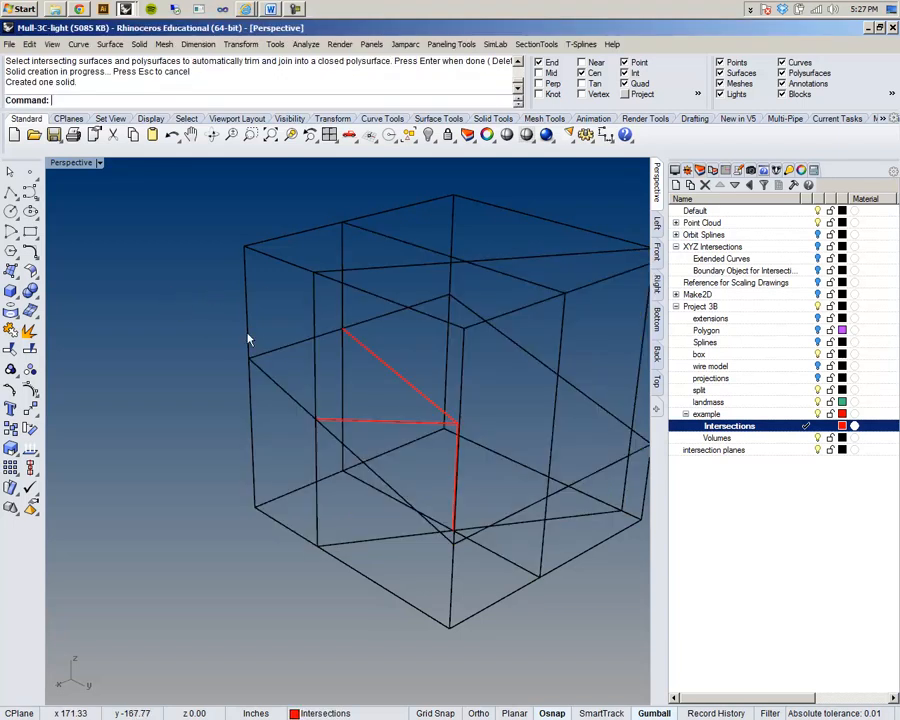
# Select the new red solid in the lower corner of the box and hide it
pyautogui.click(362, 461)
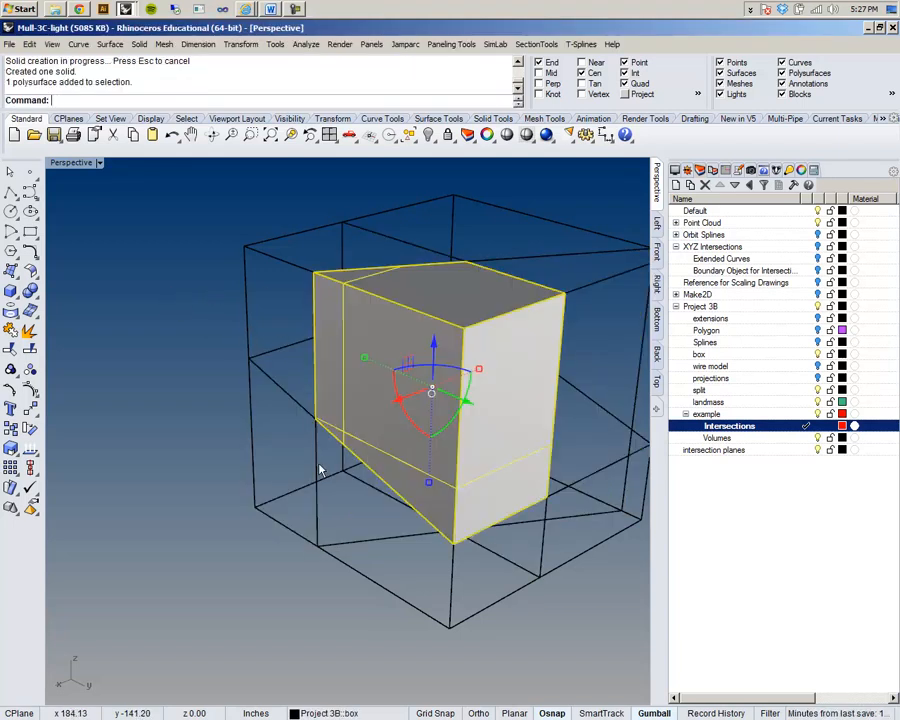
pyautogui.click(321, 471)
pyautogui.click(370, 486)
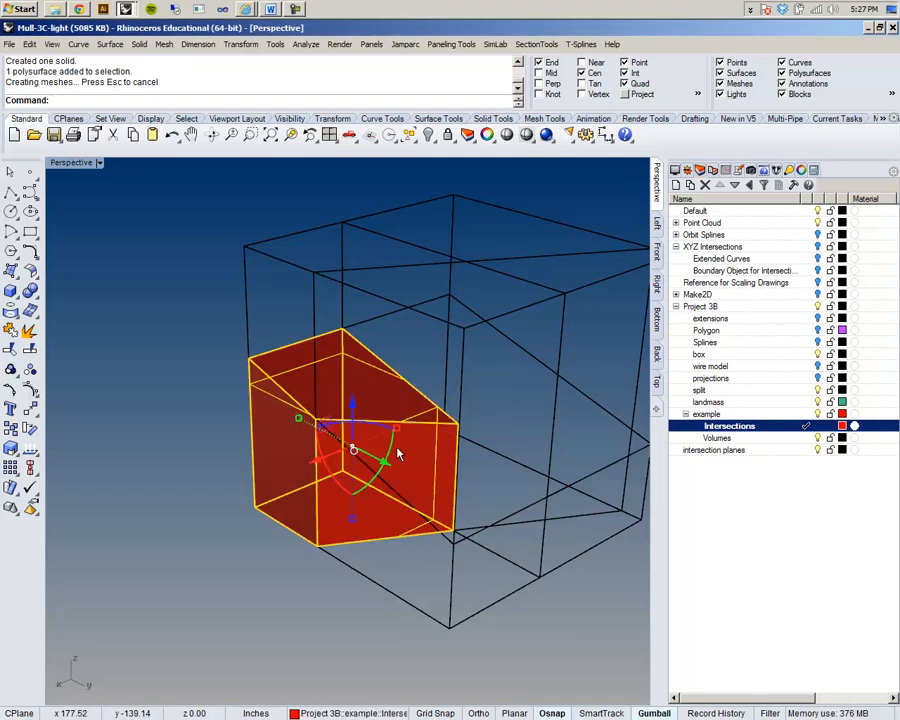
pyautogui.hotkey('ctrl', 'h')
# Repeat the Hide command and pick the lower corner polysurface, removing the wrongly picked upper piece from the selection
pyautogui.moveTo(332, 398); pyautogui.dragTo(393, 418, button='right')
pyautogui.rightClick(239, 438)
pyautogui.click(305, 417)
pyautogui.click(330, 450)
pyautogui.moveTo(289, 371); pyautogui.dragTo(269, 364, button='right')
pyautogui.click(467, 318)
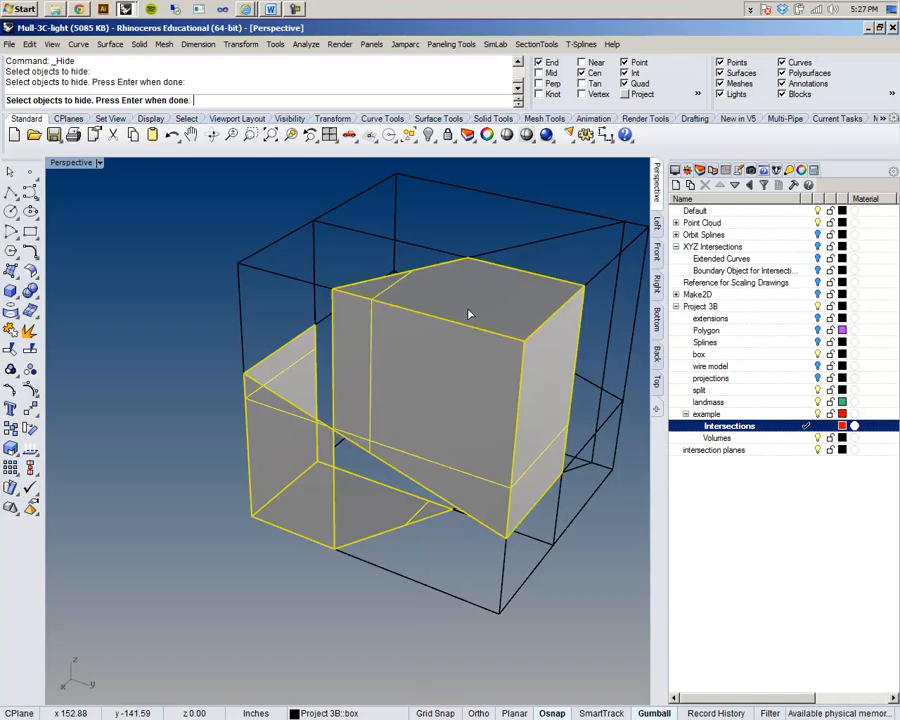
pyautogui.keyDown('ctrl'); pyautogui.click(472, 332); pyautogui.keyUp('ctrl')
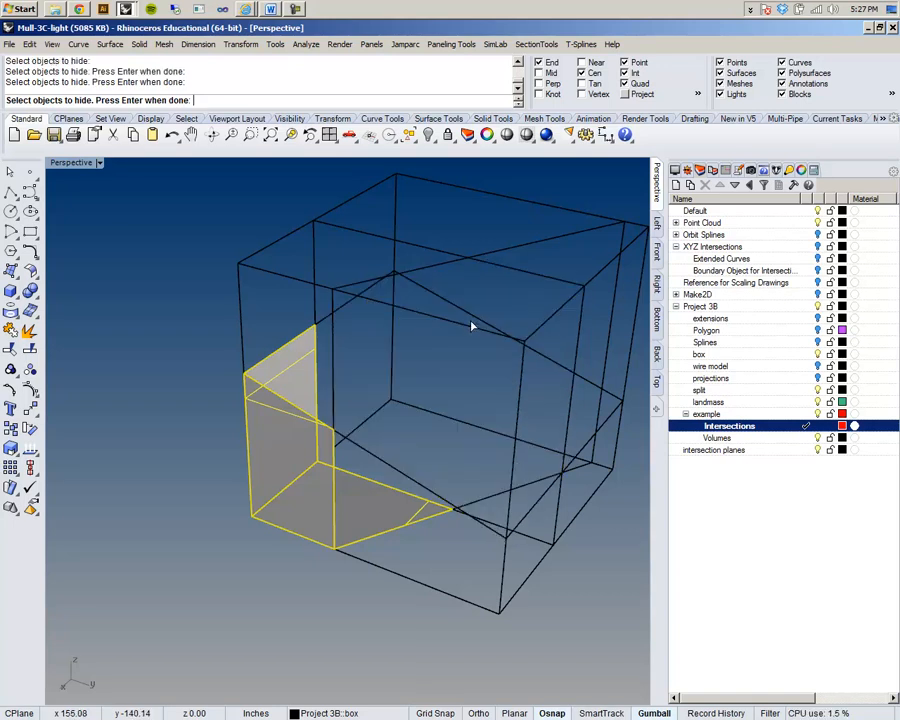
# Try hiding the lower corner piece together with the two vertical cutting planes, and undo that hide
pyautogui.click(476, 262)
pyautogui.click(433, 260)
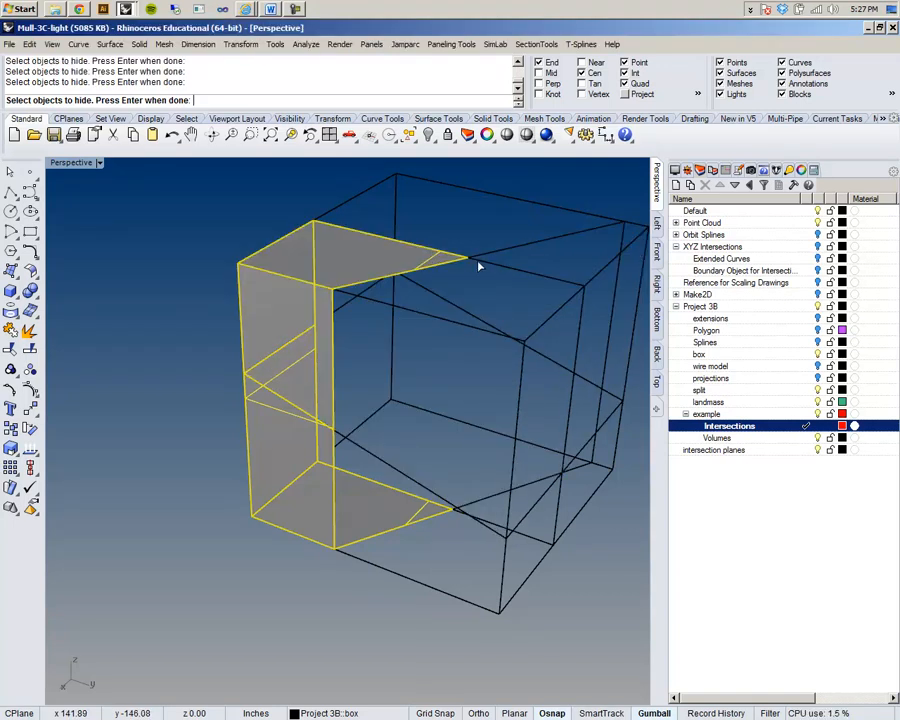
pyautogui.click(485, 263)
pyautogui.click(538, 323)
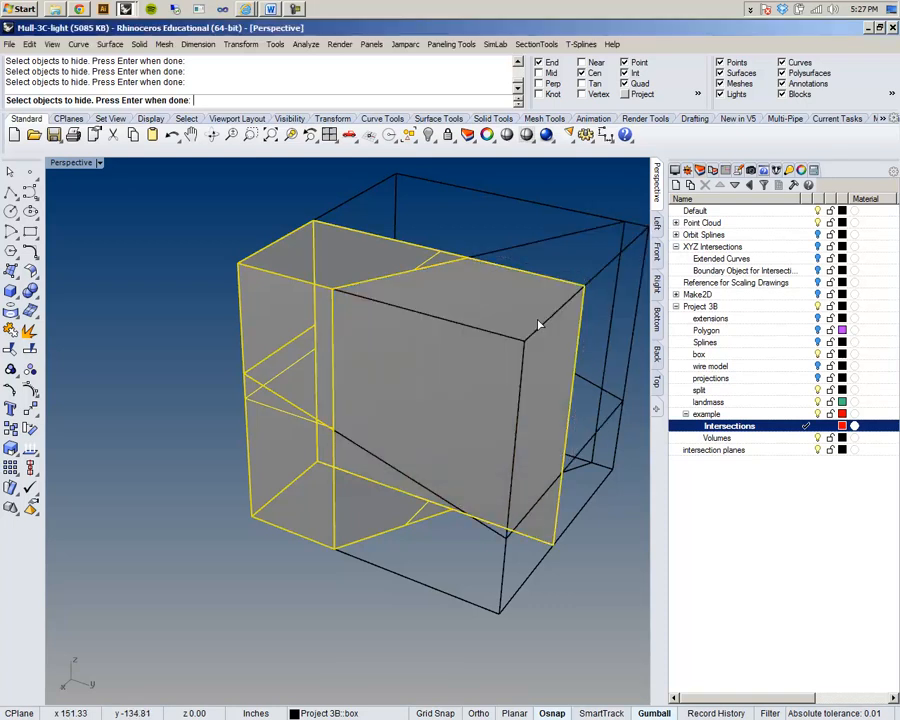
pyautogui.keyDown('ctrl'); pyautogui.click(382, 241); pyautogui.keyUp('ctrl')
pyautogui.click(553, 250)
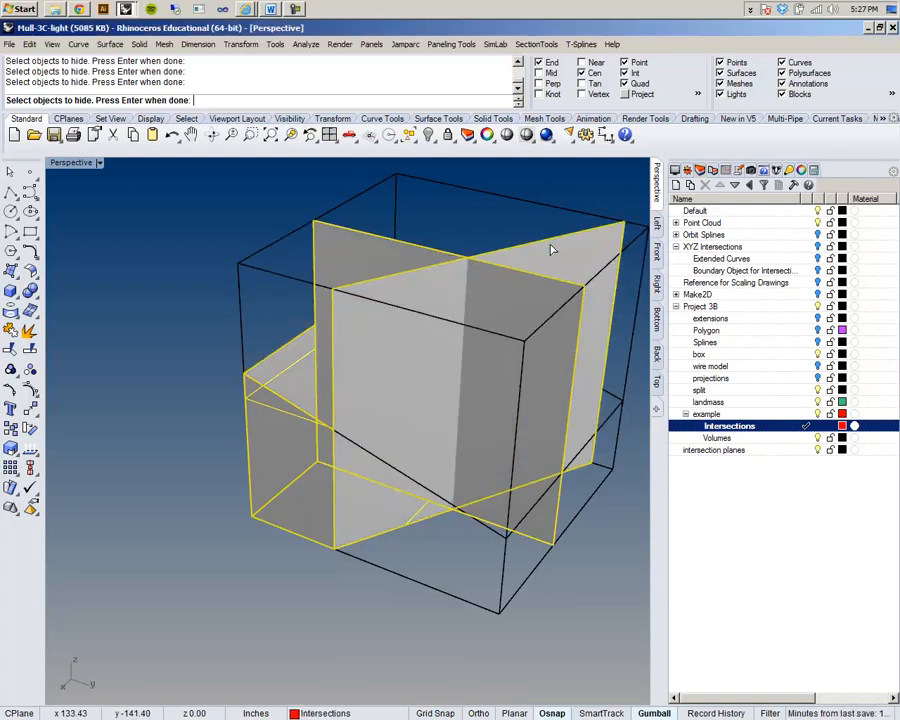
pyautogui.moveTo(478, 315); pyautogui.dragTo(465, 288, button='right')
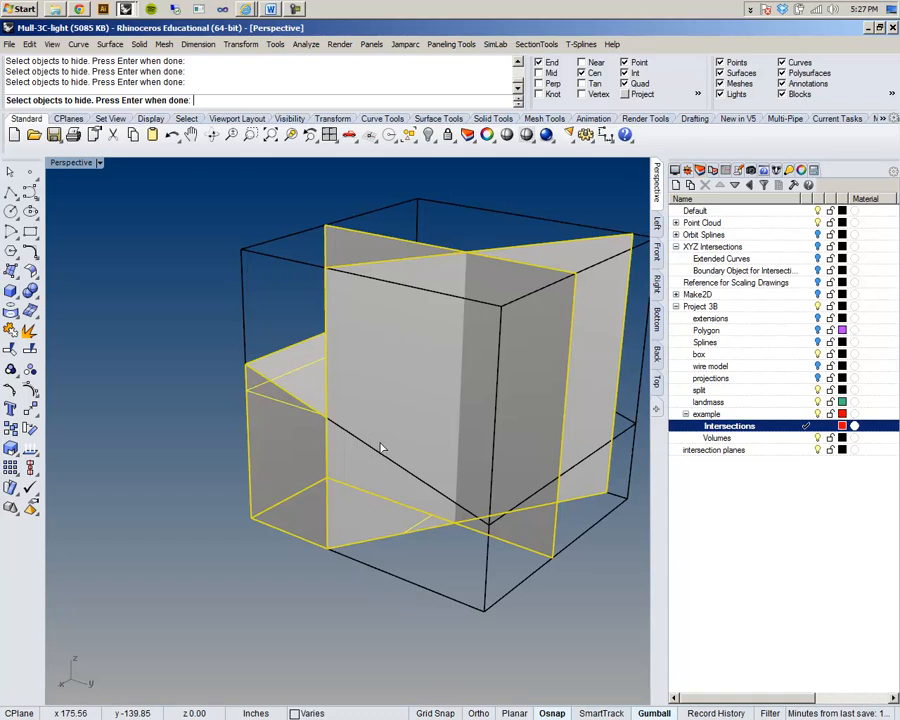
pyautogui.click(406, 446)
pyautogui.click(424, 496)
pyautogui.moveTo(395, 425)
pyautogui.mouseDown(button='right')
pyautogui.moveTo(362, 398)
pyautogui.moveTo(378, 430)
pyautogui.mouseUp(button='right')
pyautogui.press('Return')
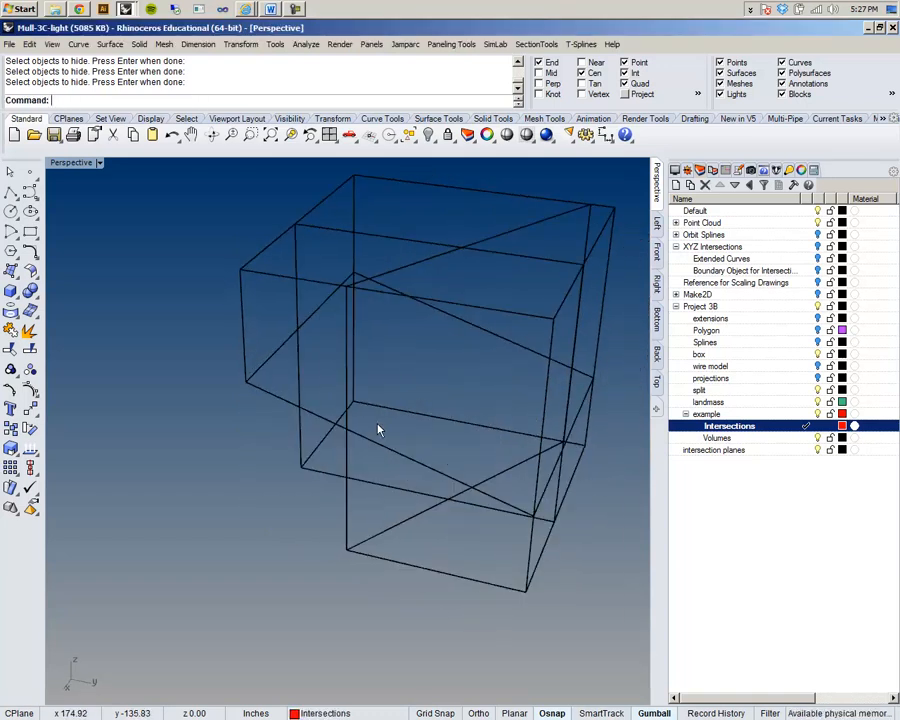
pyautogui.hotkey('ctrl', 'z')
# Try hiding the lower corner piece, the sloped plane and both vertical cutting planes, and undo that hide
pyautogui.hotkey('ctrl', 'h')
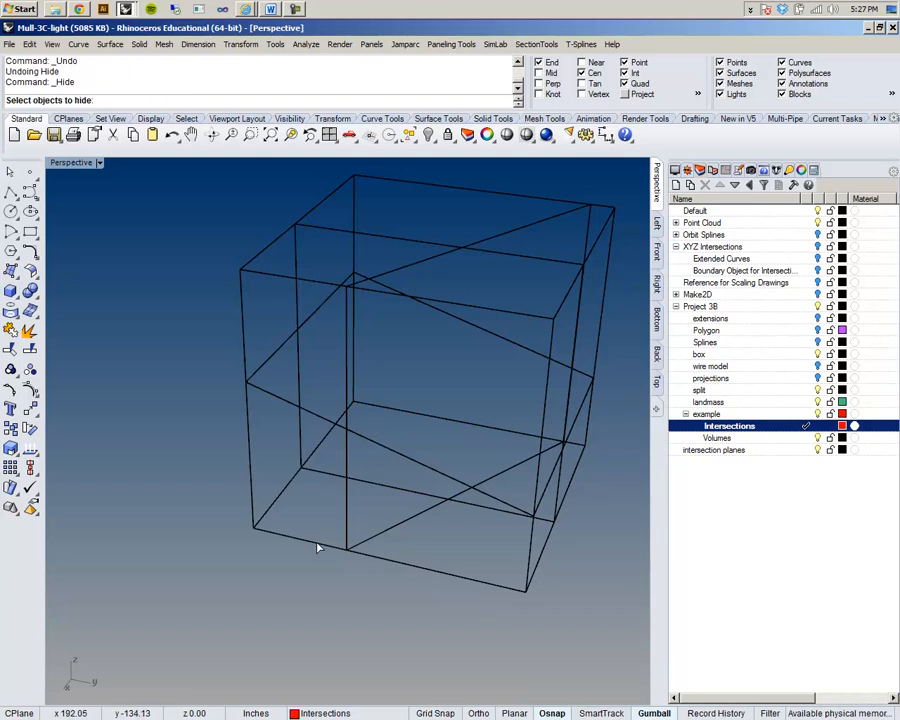
pyautogui.moveTo(316, 553); pyautogui.dragTo(410, 520, button='right')
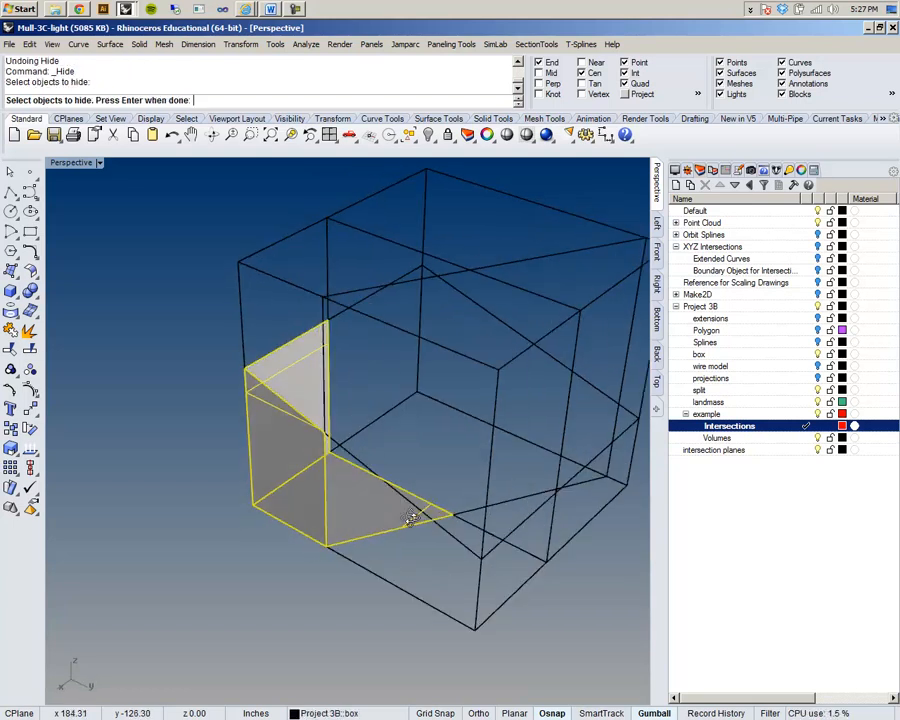
pyautogui.click(478, 555)
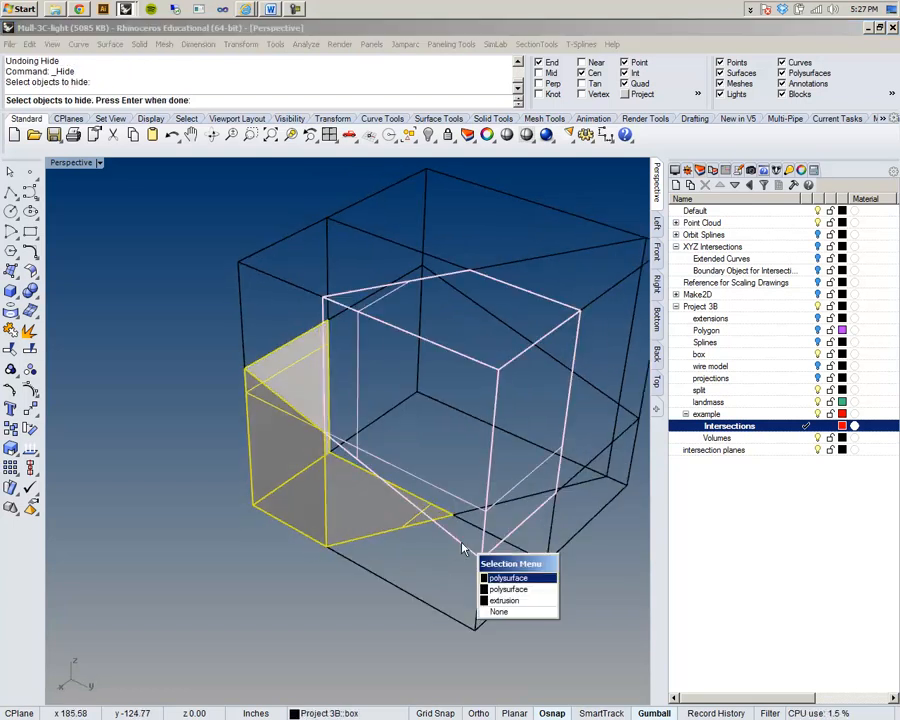
pyautogui.click(497, 603)
pyautogui.click(515, 270)
pyautogui.click(535, 299)
pyautogui.click(370, 237)
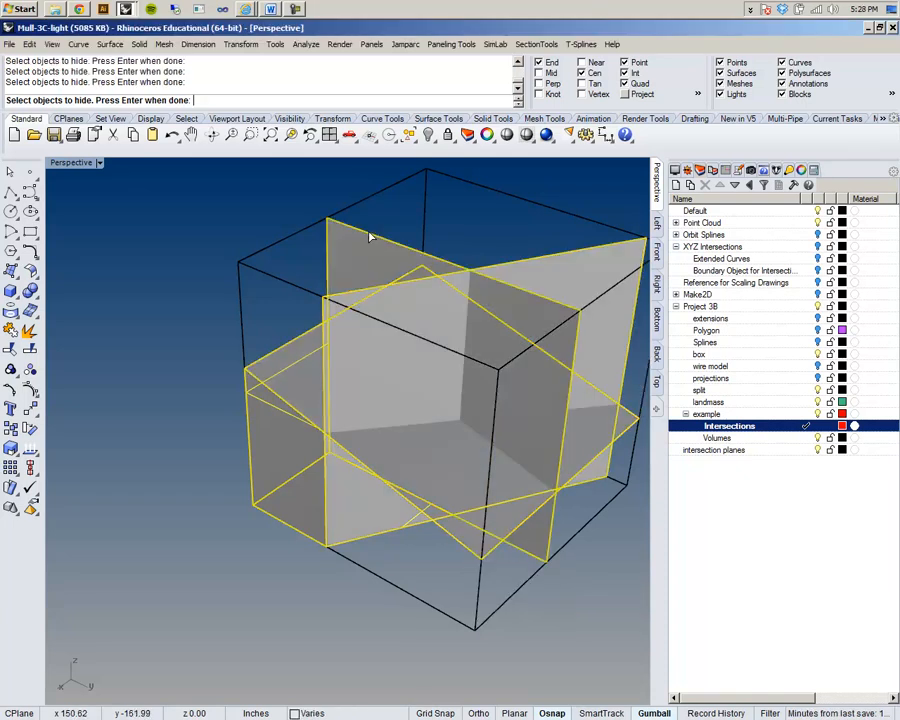
pyautogui.press('Return')
pyautogui.scroll(-3, 366, 234)
pyautogui.moveTo(366, 234); pyautogui.dragTo(410, 260, button='right')
pyautogui.keyDown('shift'); pyautogui.moveTo(410, 260); pyautogui.dragTo(321, 320, button='right'); pyautogui.keyUp('shift')
pyautogui.scroll(6, 378, 330)
pyautogui.hotkey('ctrl', 'z')
# Bring back the four hidden red solids with the ShowSelected command
pyautogui.scroll(-4, 321, 320)
pyautogui.write('ShowSelected')
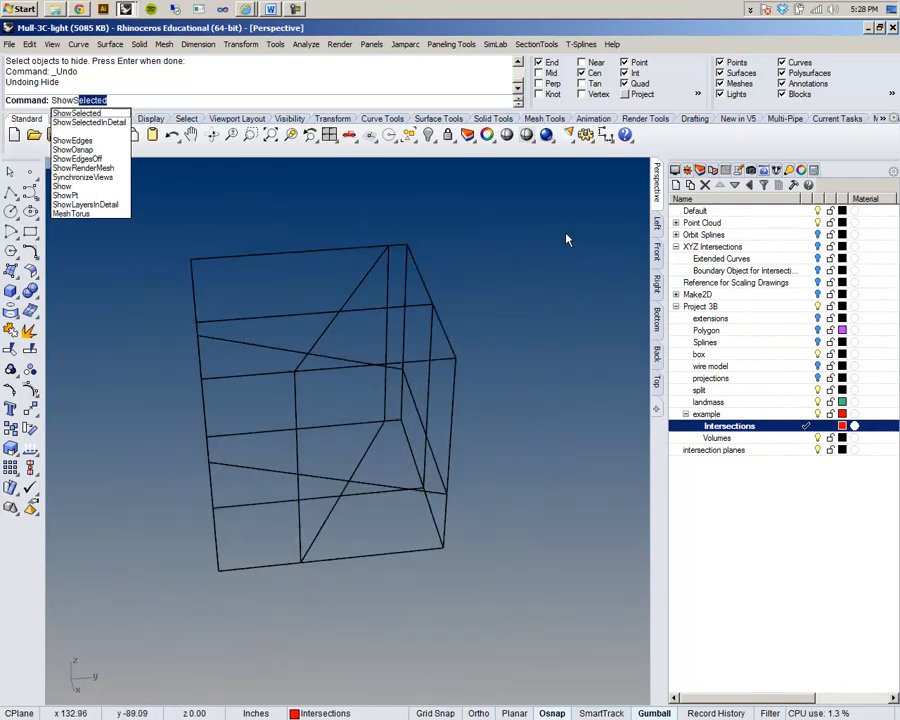
pyautogui.press('Return')
pyautogui.moveTo(410, 297)
pyautogui.mouseDown(button='right')
pyautogui.moveTo(209, 299)
pyautogui.moveTo(301, 346)
pyautogui.moveTo(321, 410)
pyautogui.mouseUp(button='right')
pyautogui.click(313, 419)
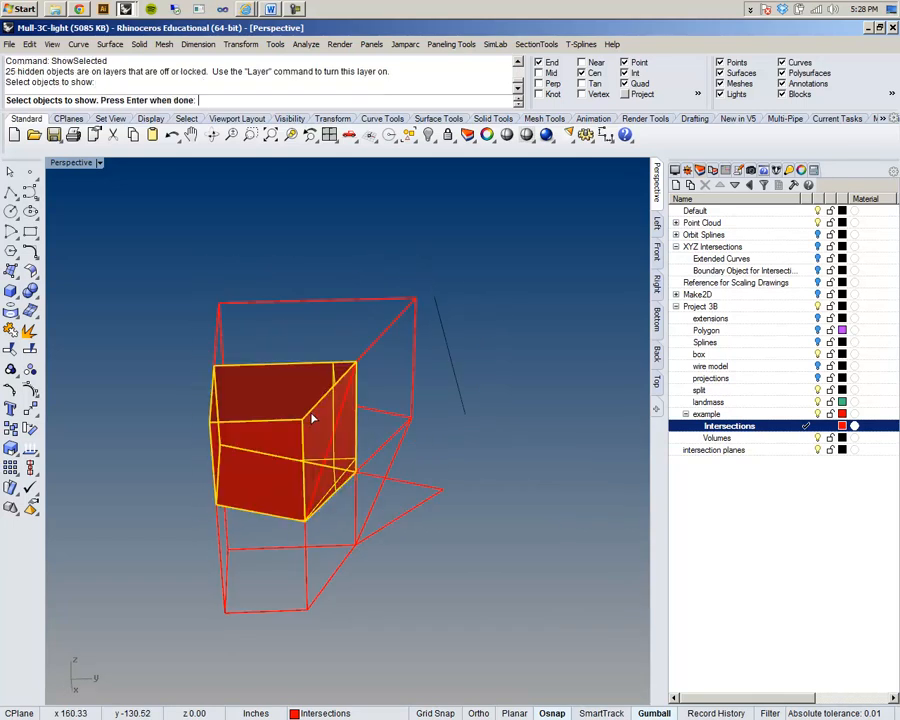
pyautogui.click(311, 577)
pyautogui.click(430, 505)
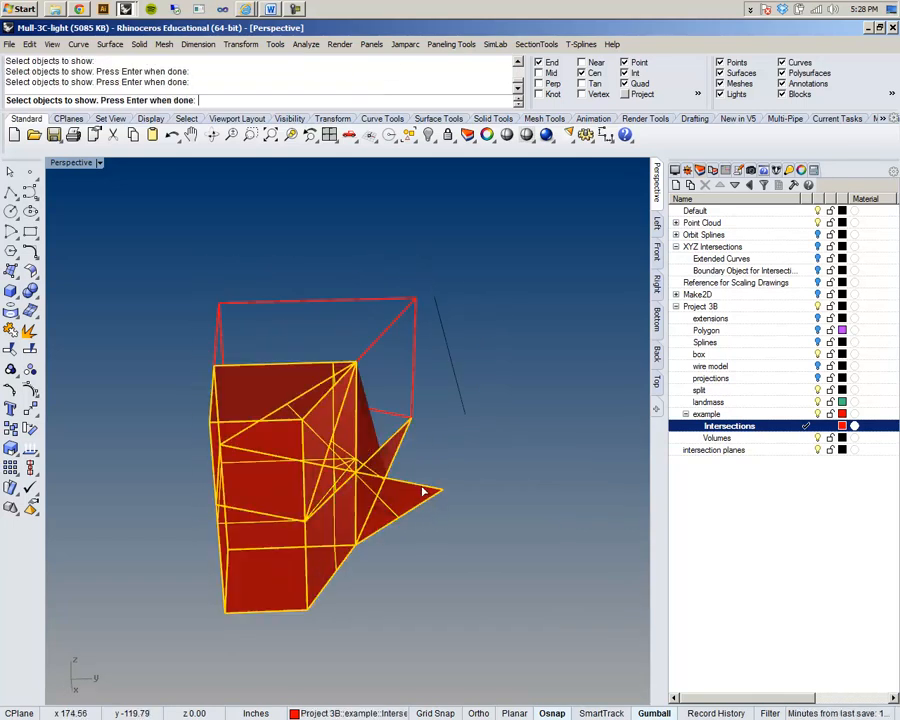
pyautogui.click(410, 398)
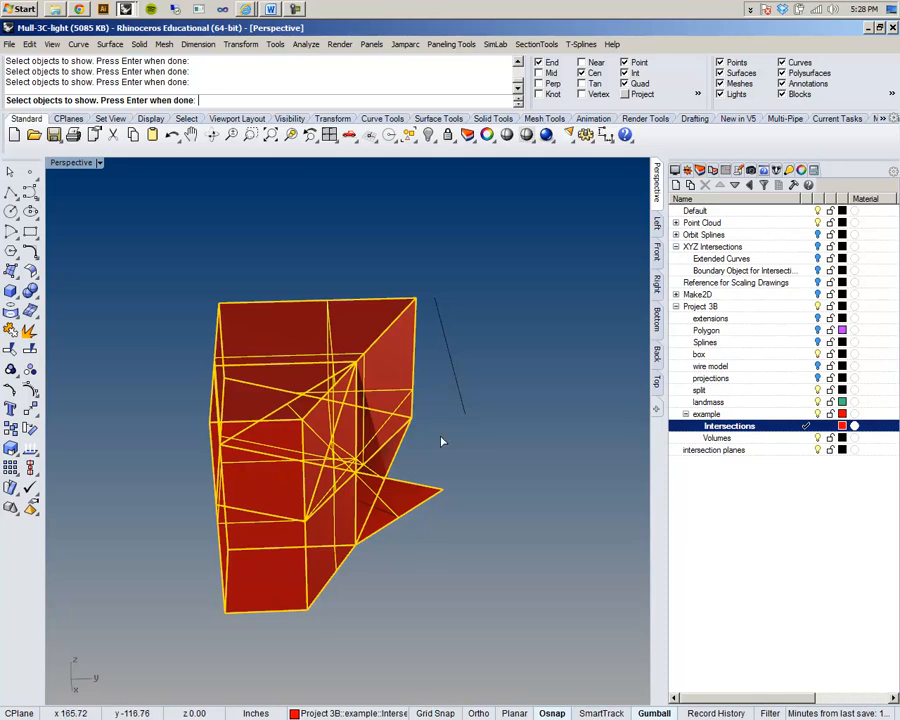
pyautogui.press('Return')
# Unhide all remaining hidden objects with the Show command
pyautogui.write('Show')
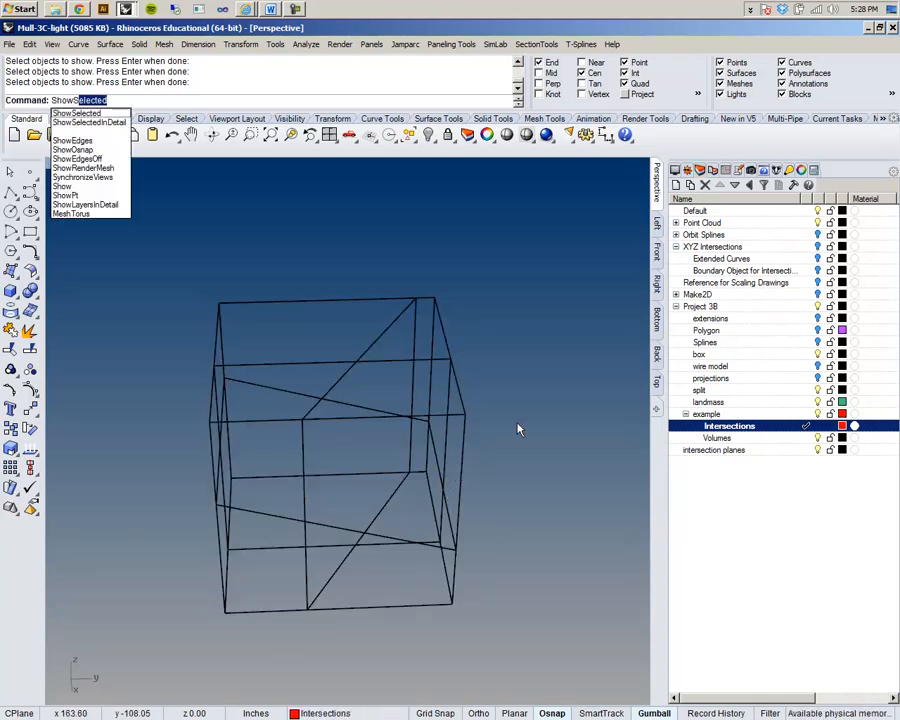
pyautogui.press('BackSpace')
pyautogui.press('Return')
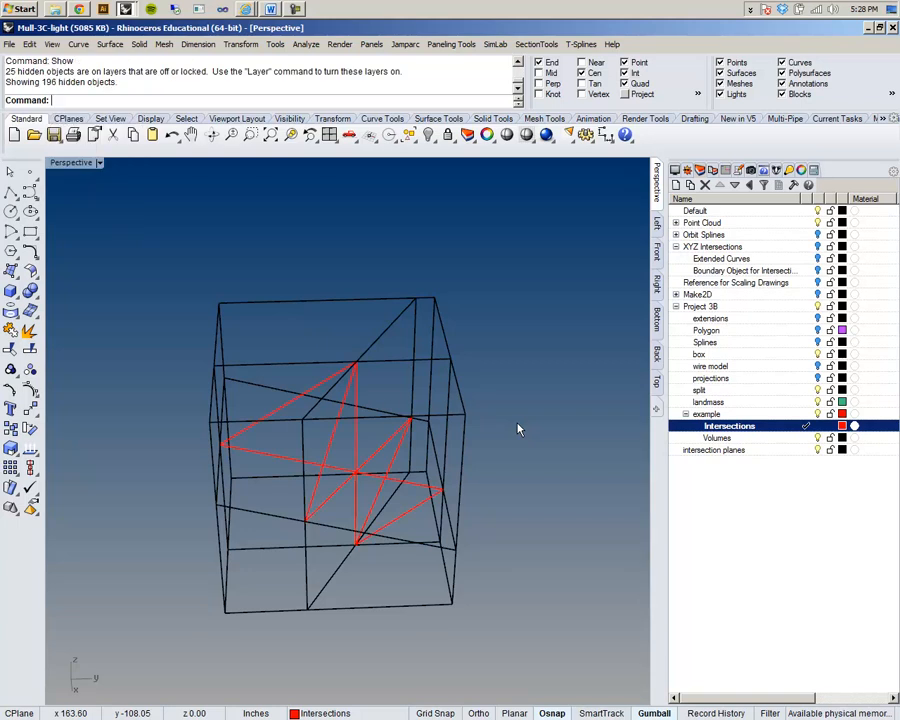
# Pick among the overlapping red and black polysurfaces of the box and examine the pieces from several sides
pyautogui.click(393, 471)
pyautogui.click(286, 460)
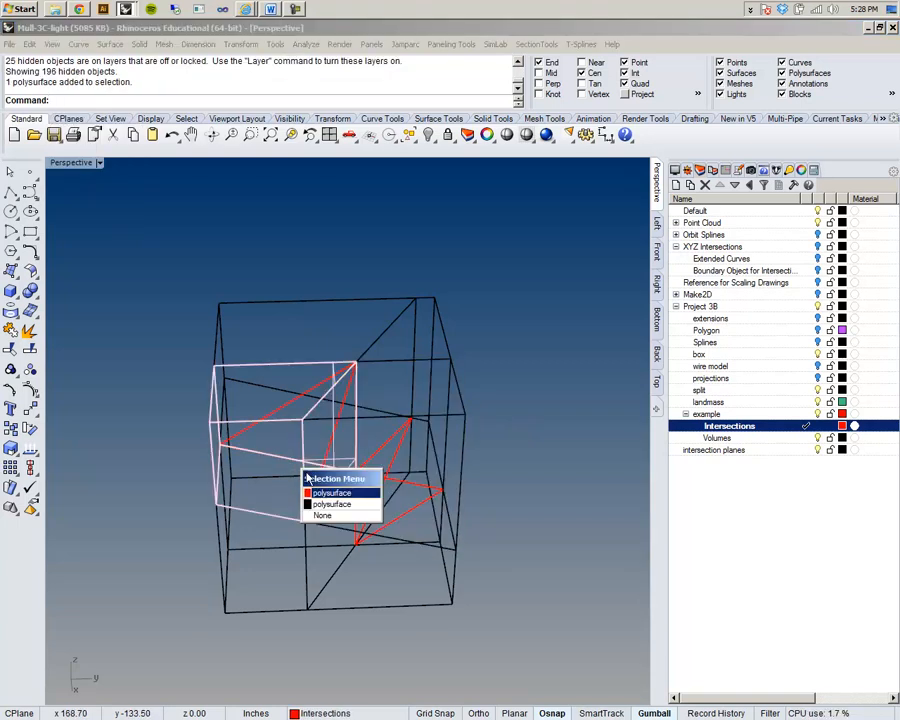
pyautogui.click(322, 494)
pyautogui.moveTo(318, 494); pyautogui.dragTo(432, 460, button='right')
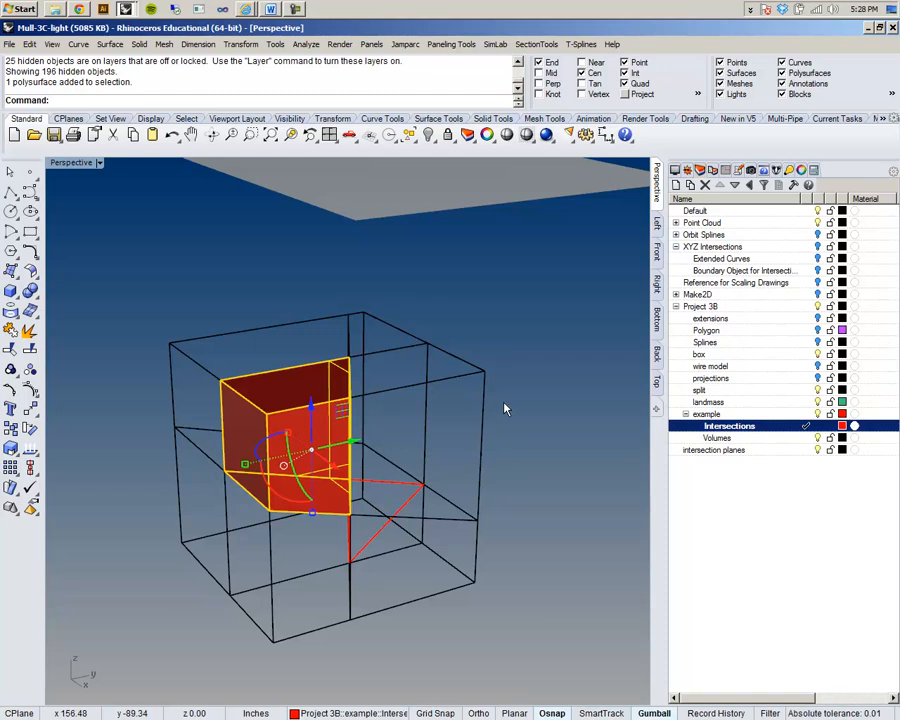
pyautogui.moveTo(505, 408); pyautogui.dragTo(235, 373, button='right')
pyautogui.scroll(-5, 235, 373)
pyautogui.scroll(6, 269, 384)
pyautogui.keyDown('shift'); pyautogui.moveTo(363, 362); pyautogui.dragTo(462, 447, button='right'); pyautogui.keyUp('shift')
pyautogui.click(296, 421)
pyautogui.click(255, 340)
pyautogui.keyDown('shift'); pyautogui.moveTo(181, 381); pyautogui.dragTo(458, 437, button='right'); pyautogui.keyUp('shift')
pyautogui.scroll(8, 269, 424)
pyautogui.click(269, 425)
pyautogui.keyDown('shift'); pyautogui.moveTo(458, 437); pyautogui.dragTo(474, 381, button='right'); pyautogui.keyUp('shift')
pyautogui.click(501, 363)
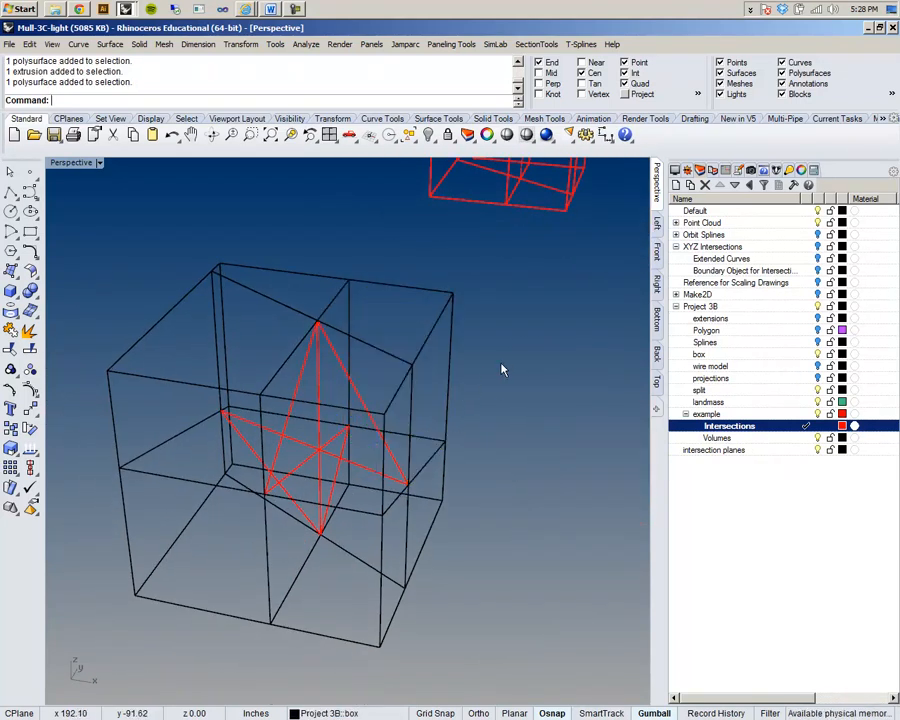
# Turn off the Volumes and intersection planes layers, and try to reveal more hidden objects with ShowSelected and Show
pyautogui.click(818, 441)
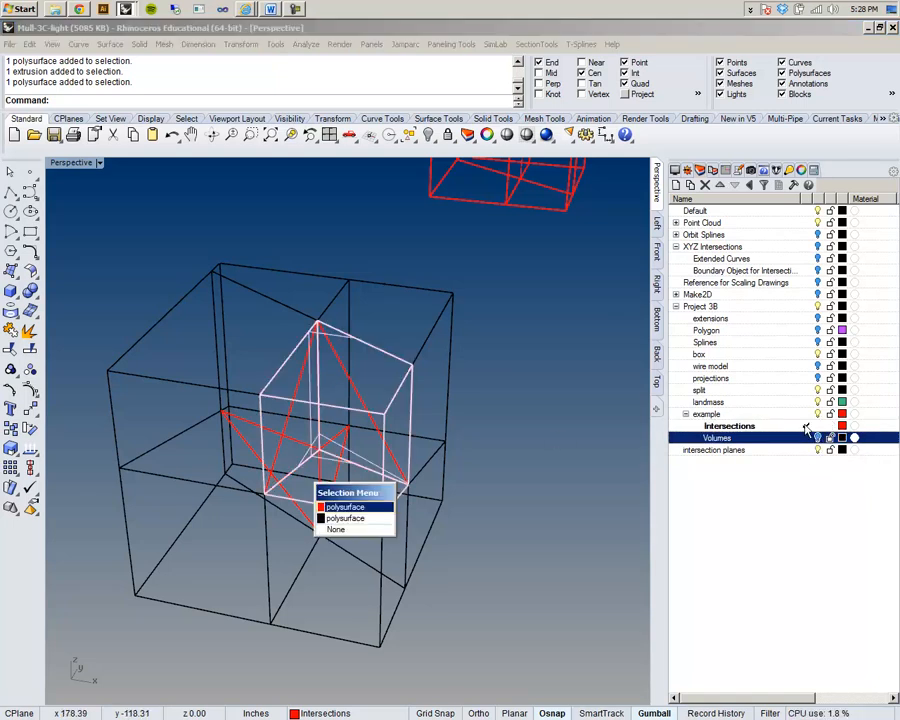
pyautogui.click(818, 451)
pyautogui.moveTo(454, 462); pyautogui.dragTo(336, 468, button='right')
pyautogui.write('ShowSelected')
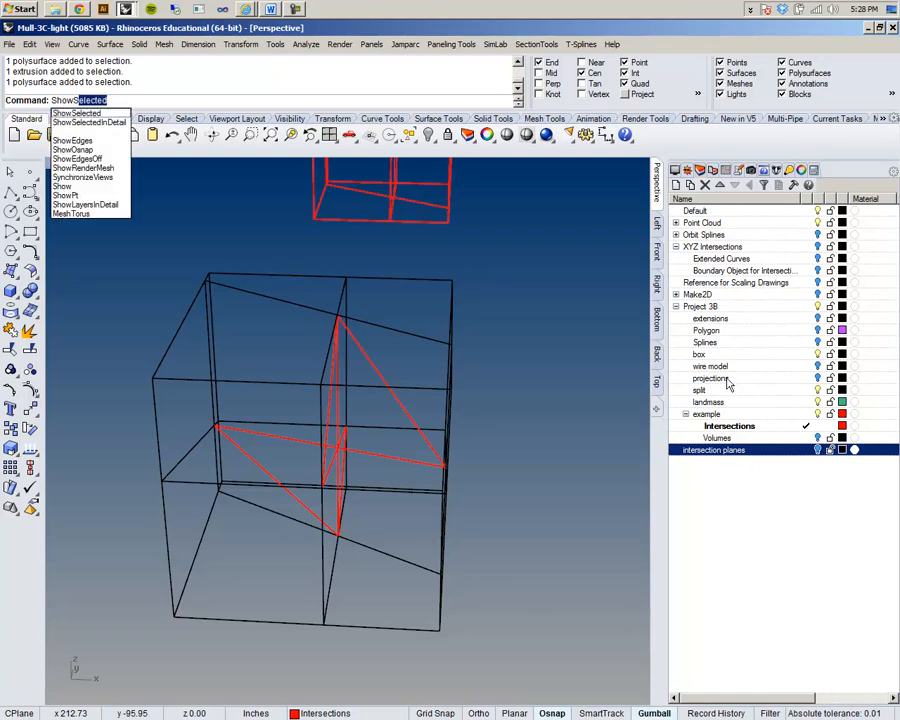
pyautogui.press('Return')
pyautogui.write('Show')
pyautogui.press('Return')
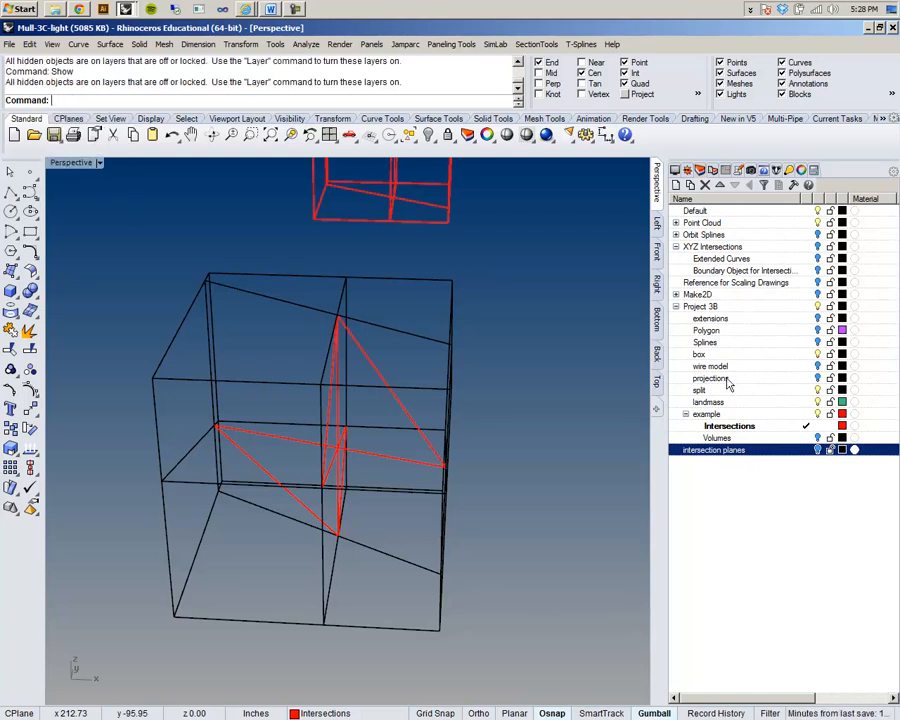
# Select the black upper corner piece of the box and hide it
pyautogui.click(421, 294)
pyautogui.click(456, 322)
pyautogui.moveTo(456, 322); pyautogui.dragTo(392, 386, button='right')
pyautogui.hotkey('ctrl', 'h')
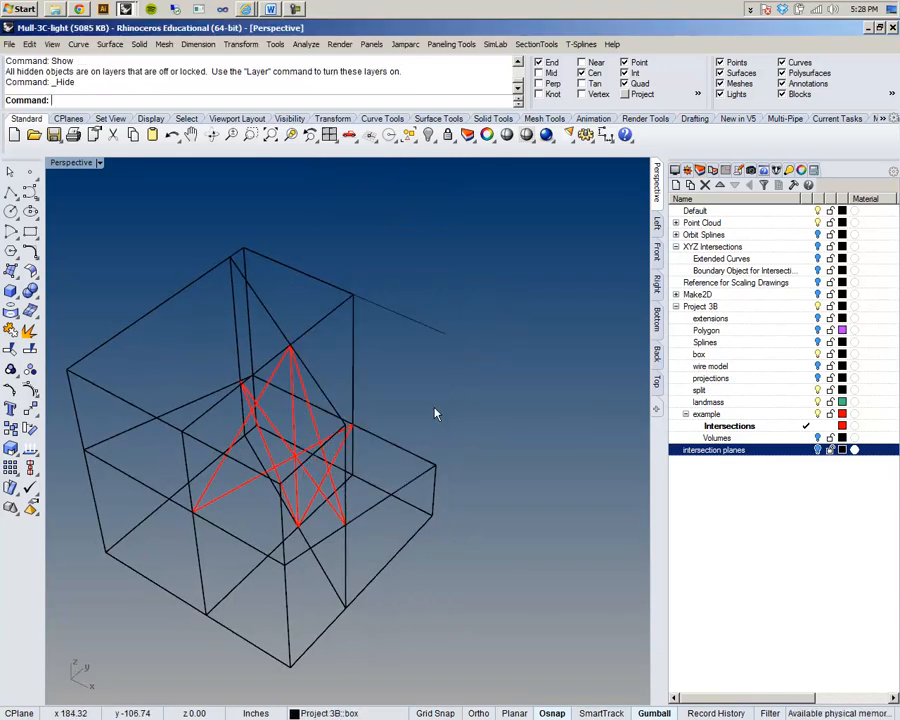
# Select the red upper corner solid among the overlapping objects and move it up 6 inches with the gumball
pyautogui.scroll(-13, 396, 369)
pyautogui.keyDown('shift'); pyautogui.moveTo(433, 363); pyautogui.dragTo(424, 468, button='right'); pyautogui.keyUp('shift')
pyautogui.scroll(8, 364, 481)
pyautogui.moveTo(364, 481); pyautogui.dragTo(276, 454, button='right')
pyautogui.scroll(5, 322, 437)
pyautogui.click(308, 450)
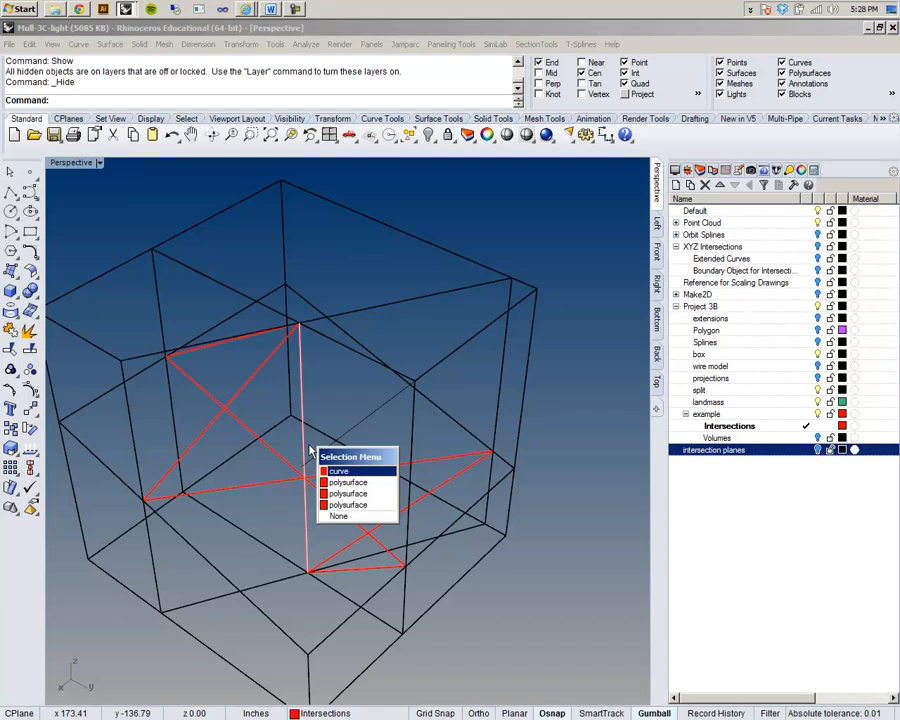
pyautogui.click(341, 490)
pyautogui.scroll(-6, 341, 490)
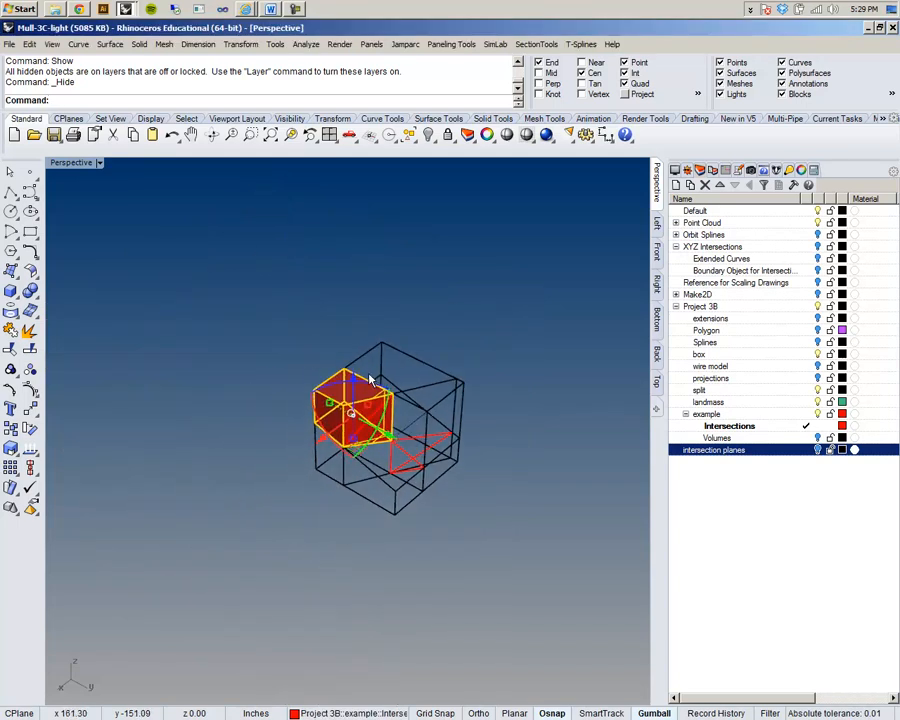
pyautogui.click(355, 378)
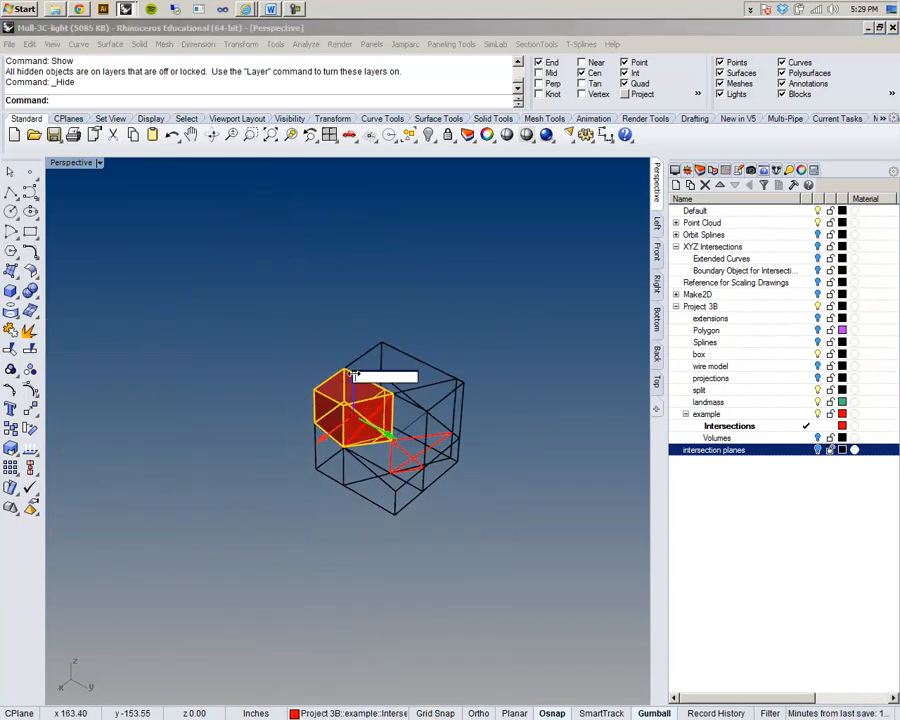
pyautogui.write('6')
pyautogui.press('Return')
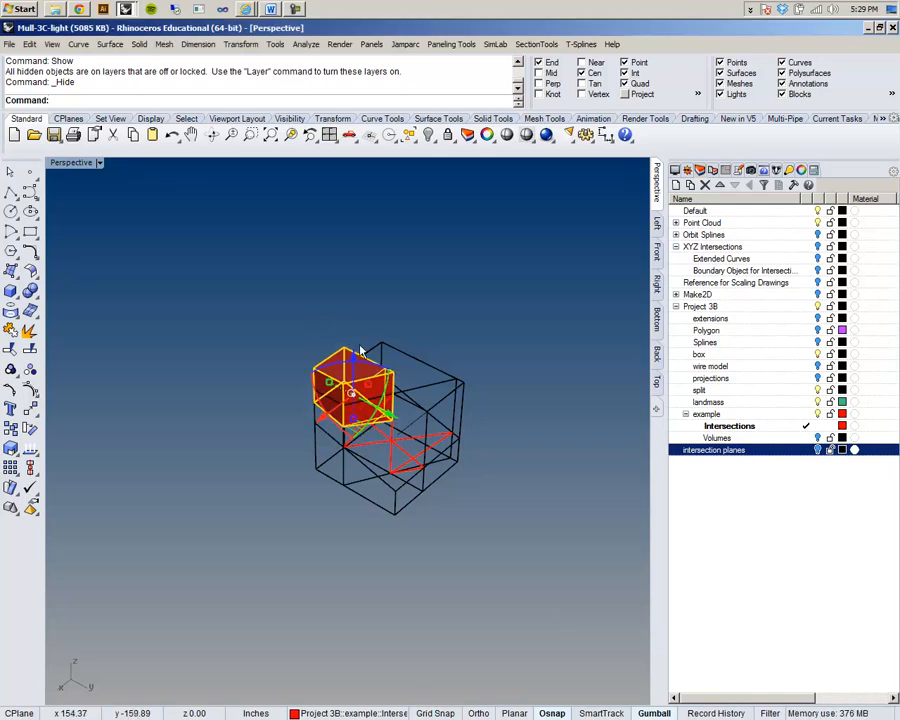
# Raise the same red upper corner solid another 20 inches along the vertical gumball axis
pyautogui.click(350, 357)
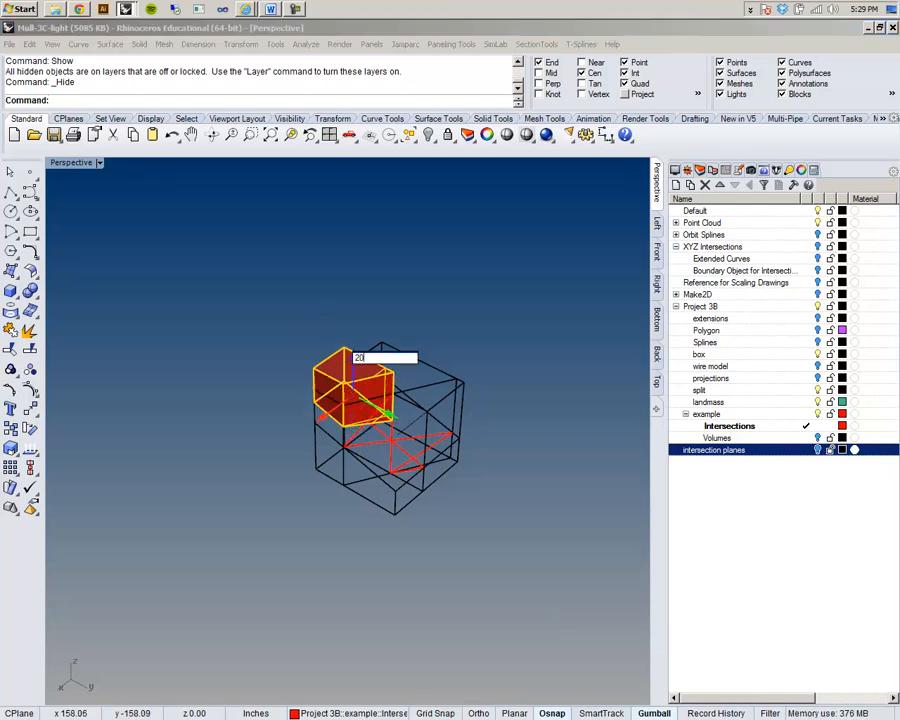
pyautogui.write('20')
pyautogui.press('Return')
# Pick through the remaining curves and pieces of the box, and set the Perspective viewport to Wireframe display
pyautogui.click(402, 431)
pyautogui.keyDown('shift'); pyautogui.click(408, 455); pyautogui.keyUp('shift')
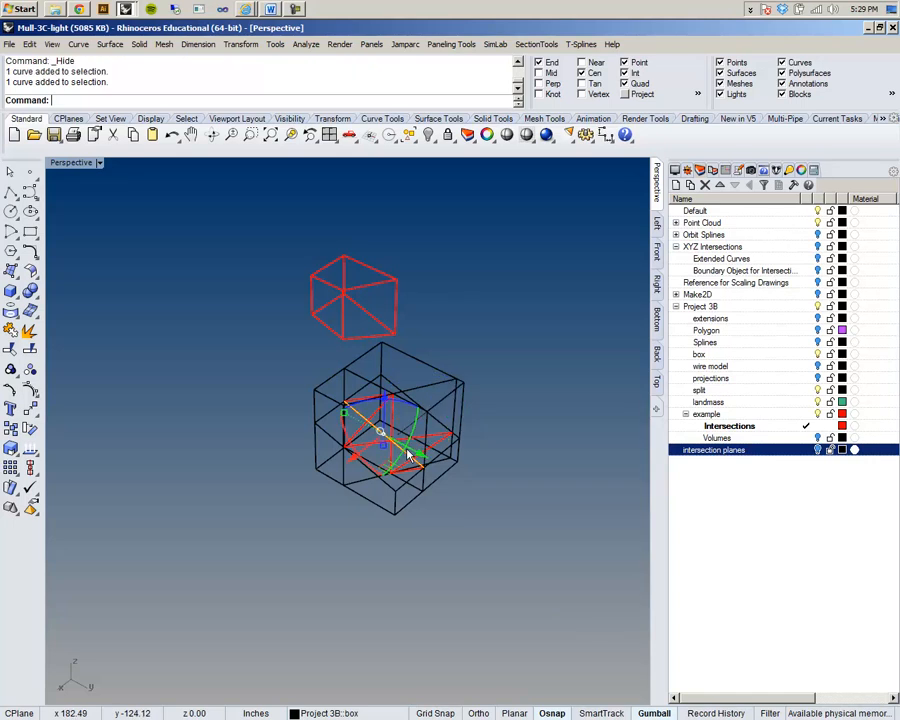
pyautogui.click(414, 482)
pyautogui.click(460, 440)
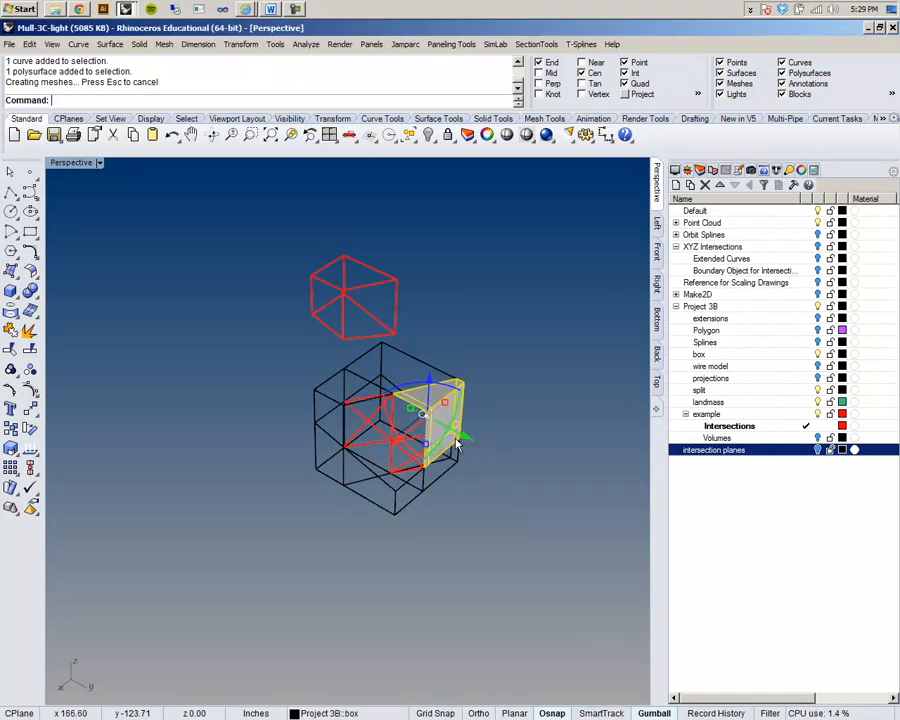
pyautogui.click(457, 456)
pyautogui.click(100, 163)
pyautogui.click(105, 198)
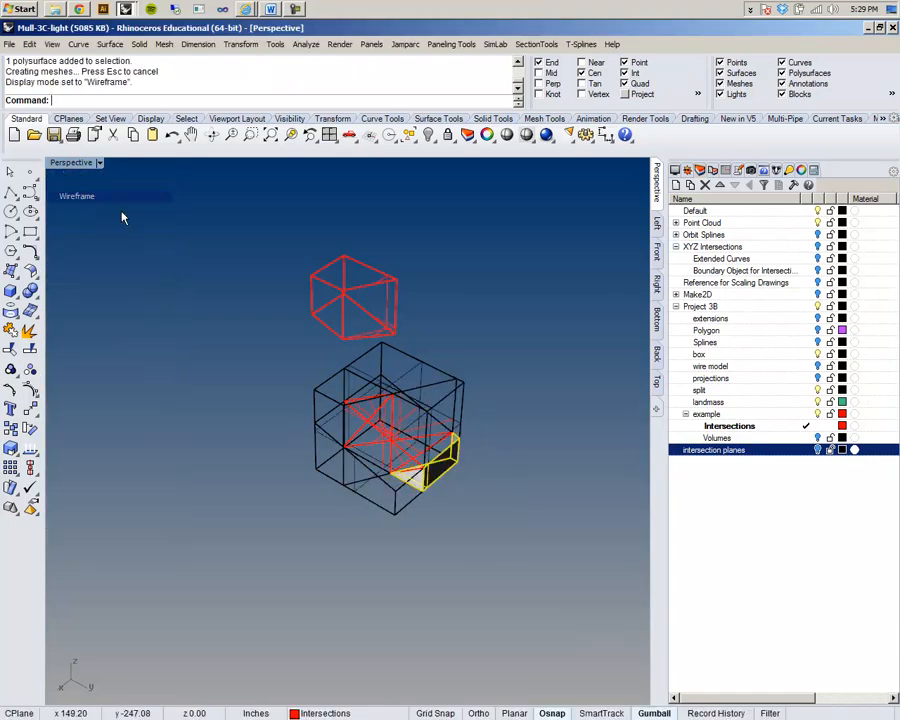
# Select the red lower corner solid rather than the overlapping black piece, move it up 20 inches and deselect it
pyautogui.click(366, 476)
pyautogui.click(322, 452)
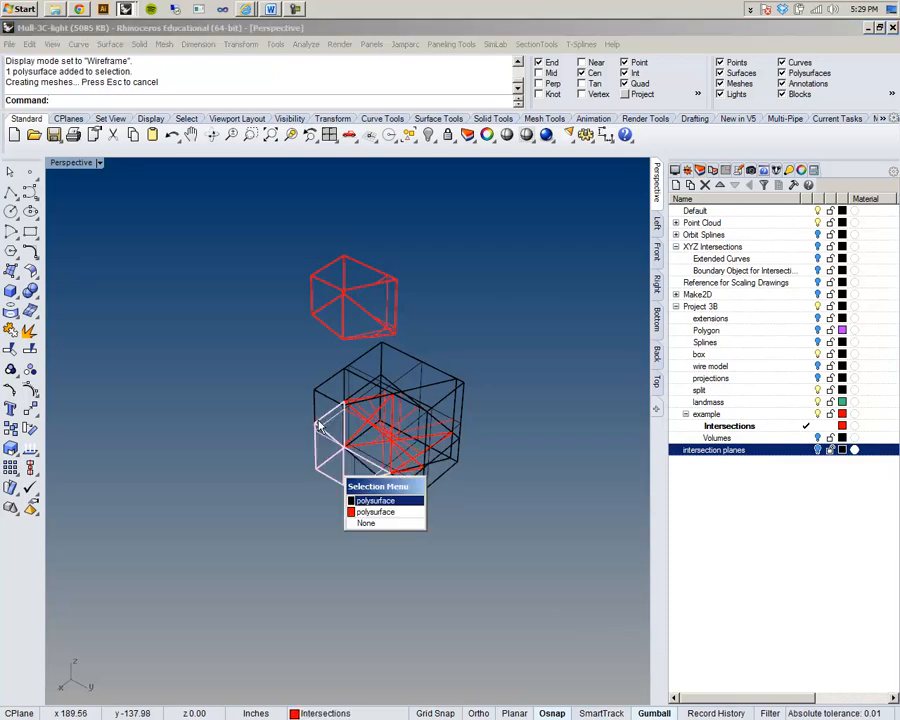
pyautogui.click(370, 511)
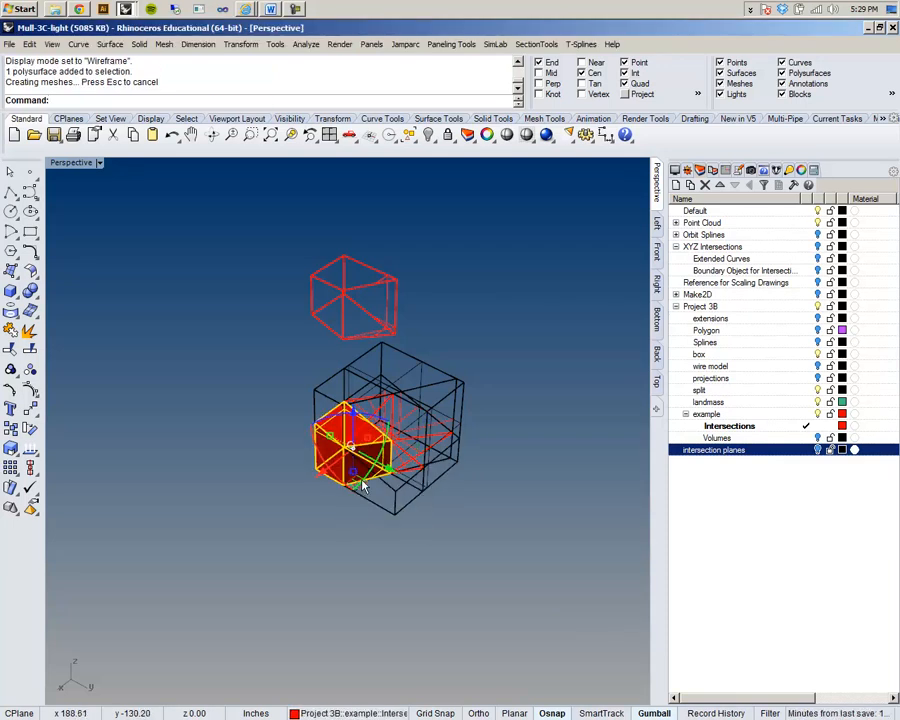
pyautogui.click(353, 413)
pyautogui.write('2')
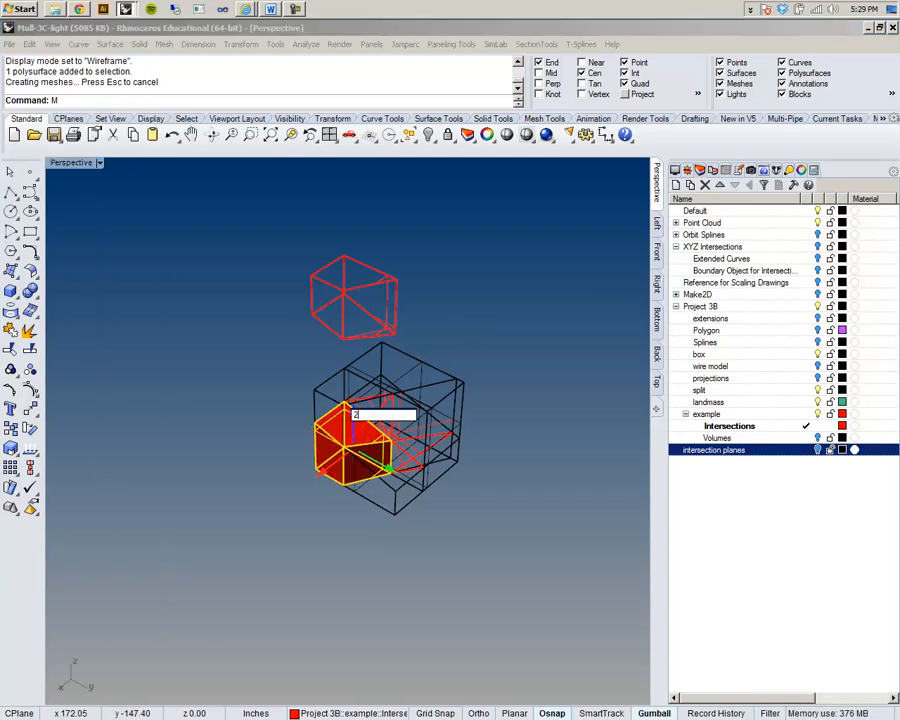
pyautogui.write('0')
pyautogui.press('Return')
pyautogui.press('Escape')
# Select both stacked red corner solids above the box and combine them with BooleanUnion
pyautogui.moveTo(390, 328); pyautogui.dragTo(484, 391, button='right')
pyautogui.scroll(8, 449, 273)
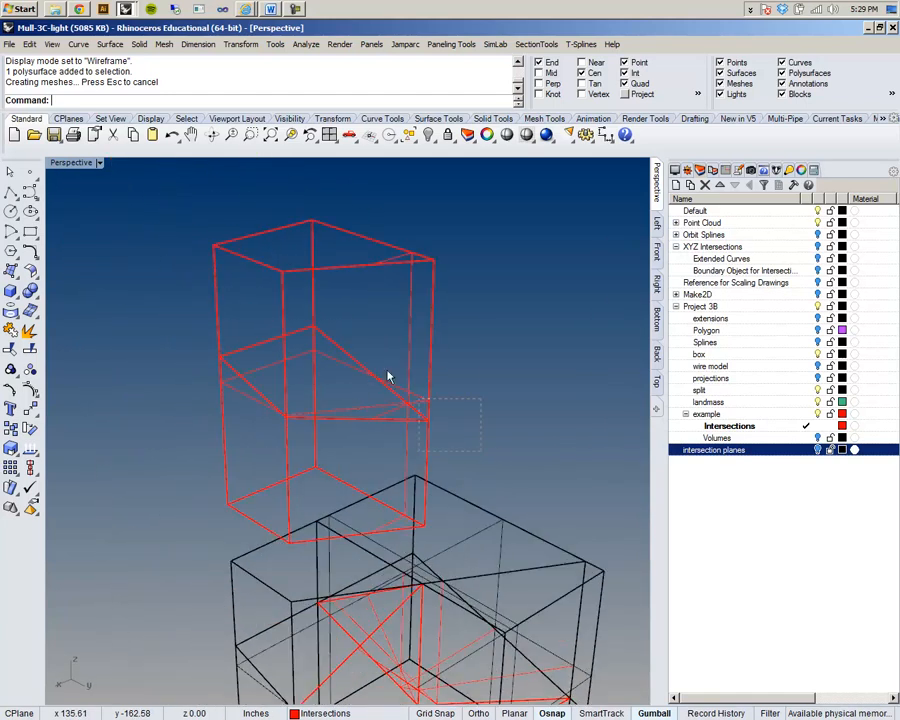
pyautogui.moveTo(483, 458); pyautogui.dragTo(420, 342)
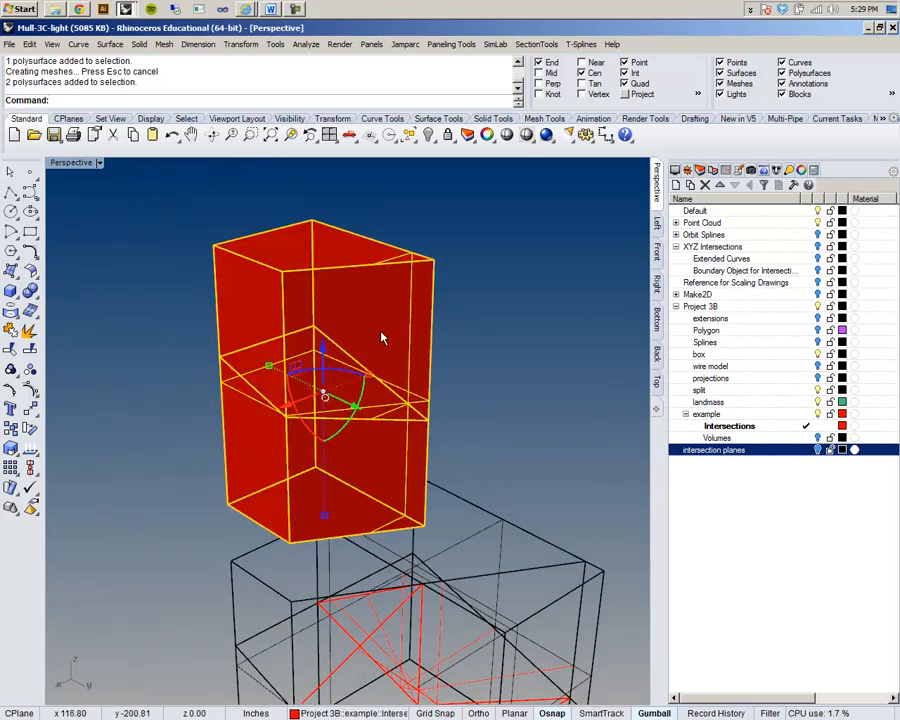
pyautogui.write('BooleanDifference')
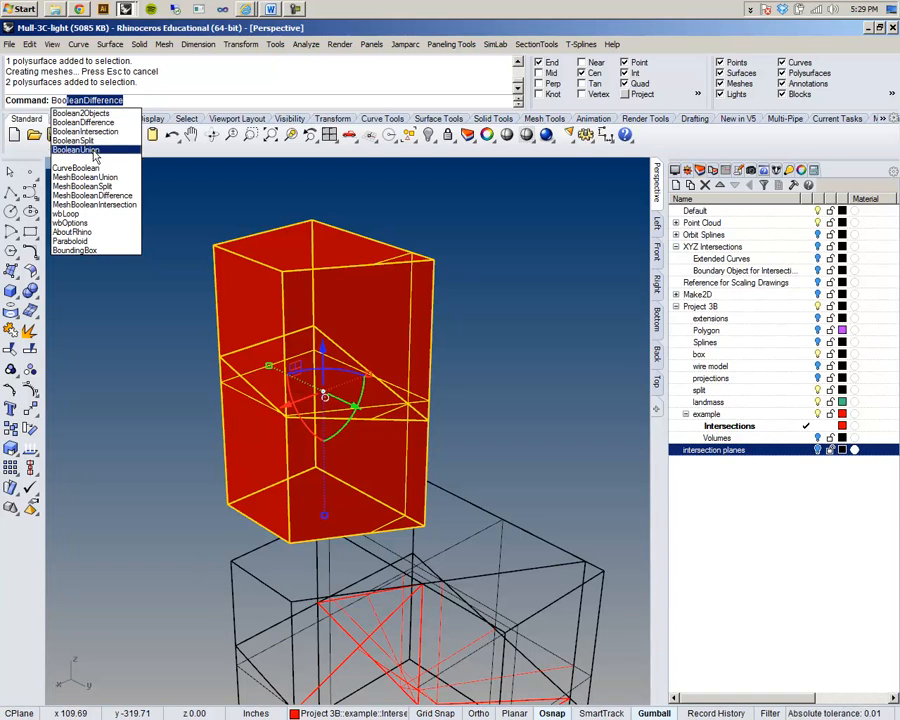
pyautogui.click(75, 149)
# Examine the united red solid from several angles, selecting and deselecting it to check that it is one polysurface
pyautogui.click(427, 394)
pyautogui.moveTo(450, 384)
pyautogui.mouseDown(button='right')
pyautogui.moveTo(362, 370)
pyautogui.moveTo(380, 297)
pyautogui.moveTo(436, 408)
pyautogui.moveTo(447, 377)
pyautogui.moveTo(488, 379)
pyautogui.moveTo(478, 364)
pyautogui.mouseUp(button='right')
pyautogui.click(431, 390)
pyautogui.click(435, 391)
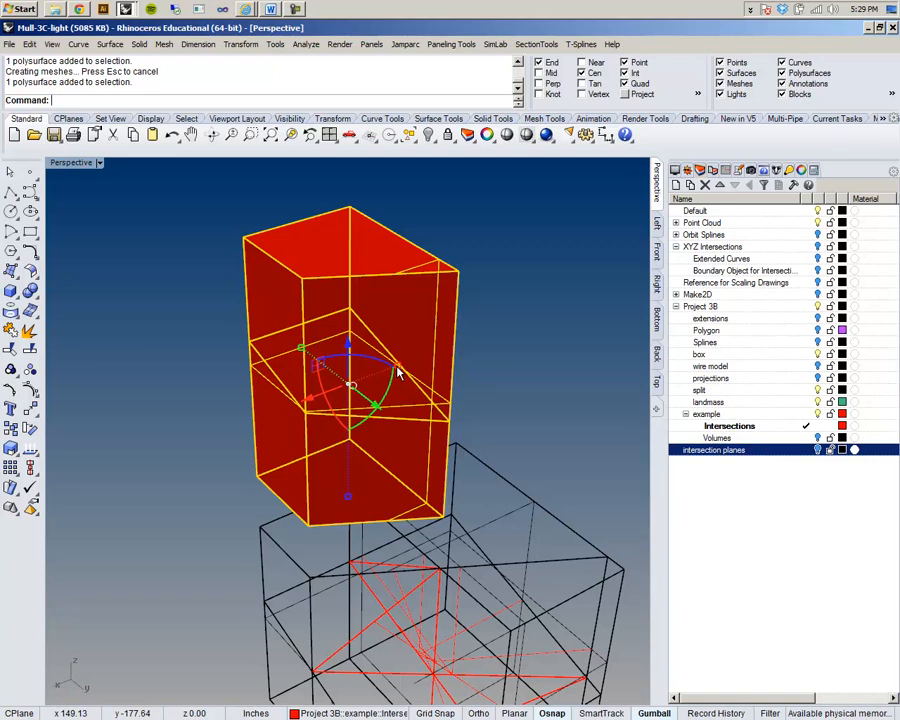
pyautogui.moveTo(398, 370); pyautogui.dragTo(365, 396, button='right')
pyautogui.click(447, 330)
pyautogui.scroll(5, 373, 337)
pyautogui.scroll(-5, 340, 337)
pyautogui.click(366, 396)
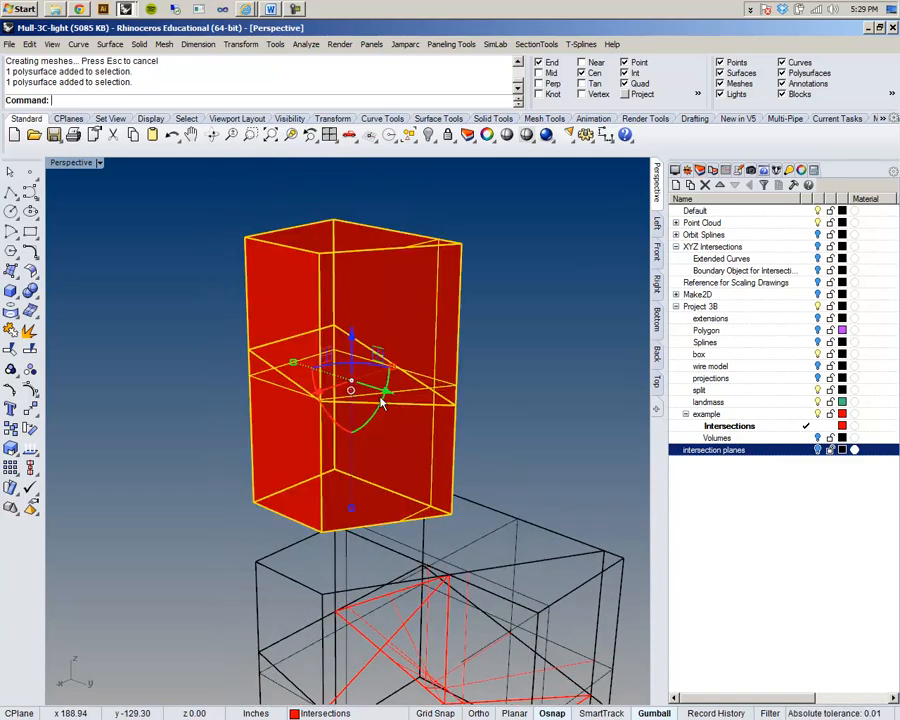
pyautogui.click(465, 368)
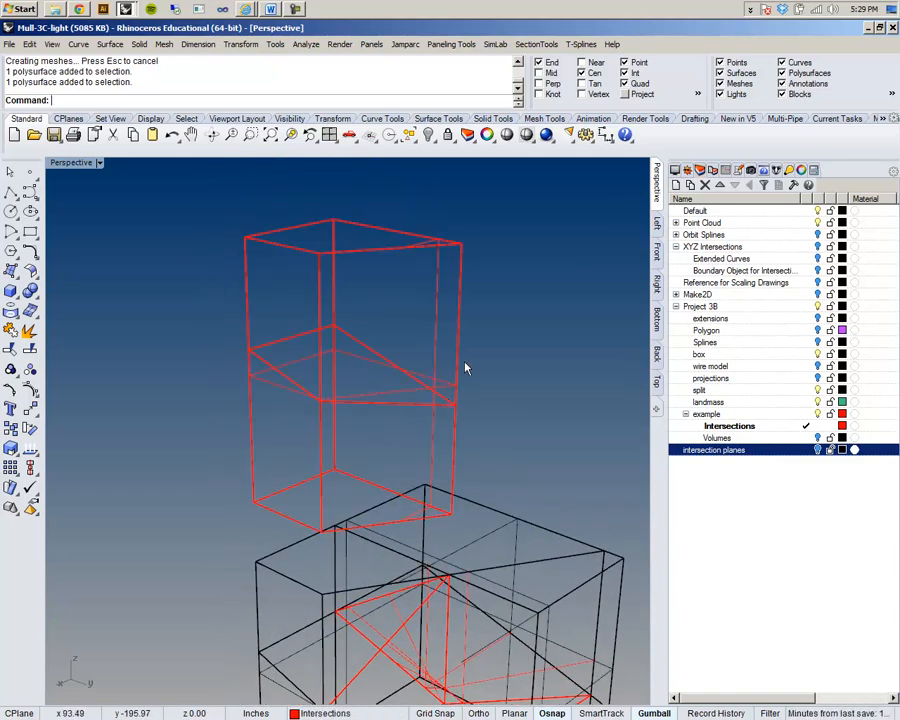
pyautogui.moveTo(463, 366)
pyautogui.mouseDown(button='right')
pyautogui.moveTo(404, 396)
pyautogui.moveTo(424, 384)
pyautogui.mouseUp(button='right')
pyautogui.click(421, 380)
pyautogui.click(468, 374)
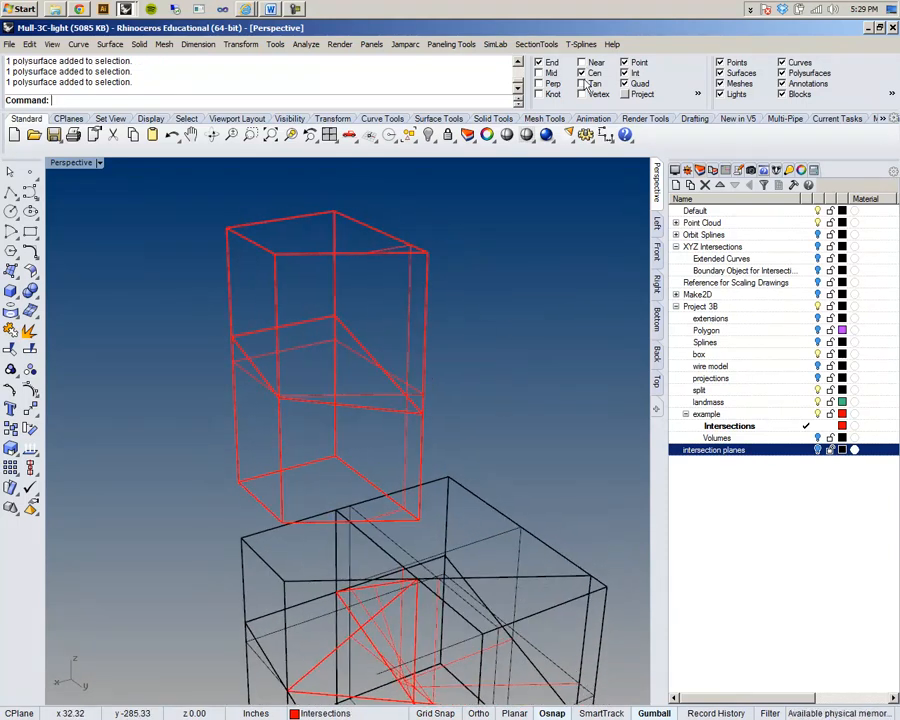
pyautogui.moveTo(480, 341); pyautogui.dragTo(430, 335, button='right')
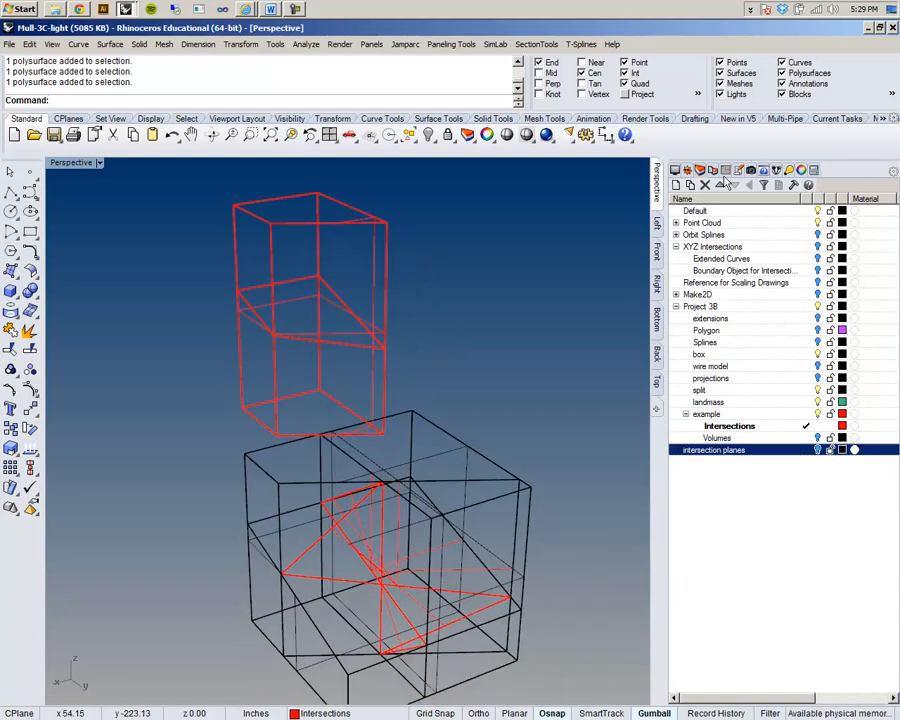
# Turn off Surface Isocurves in the Perspective viewport's Wireframe display settings
pyautogui.click(684, 171)
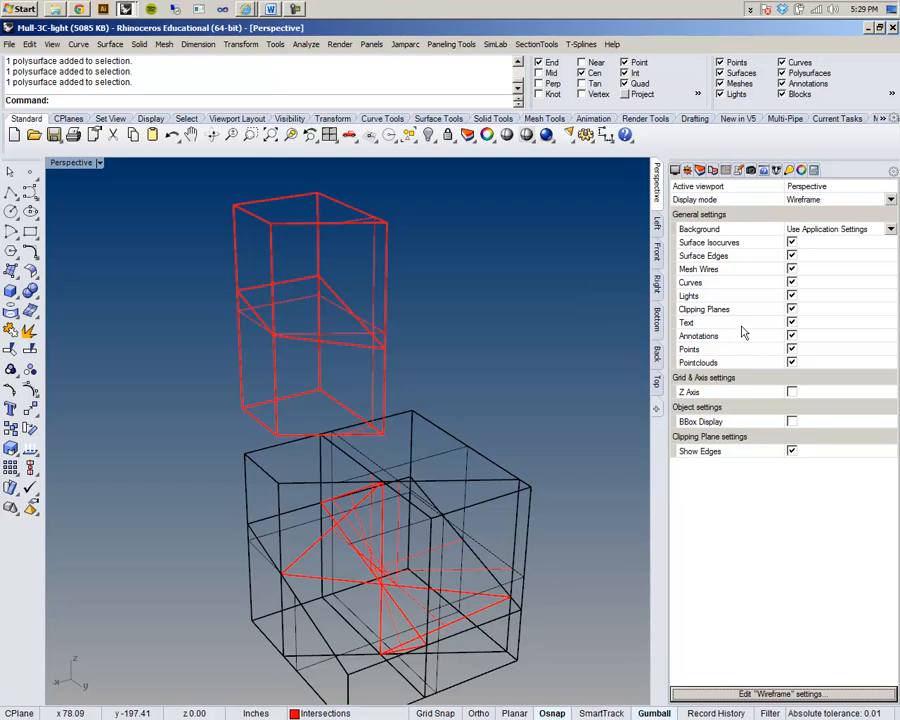
pyautogui.click(792, 244)
pyautogui.click(792, 244)
pyautogui.click(792, 244)
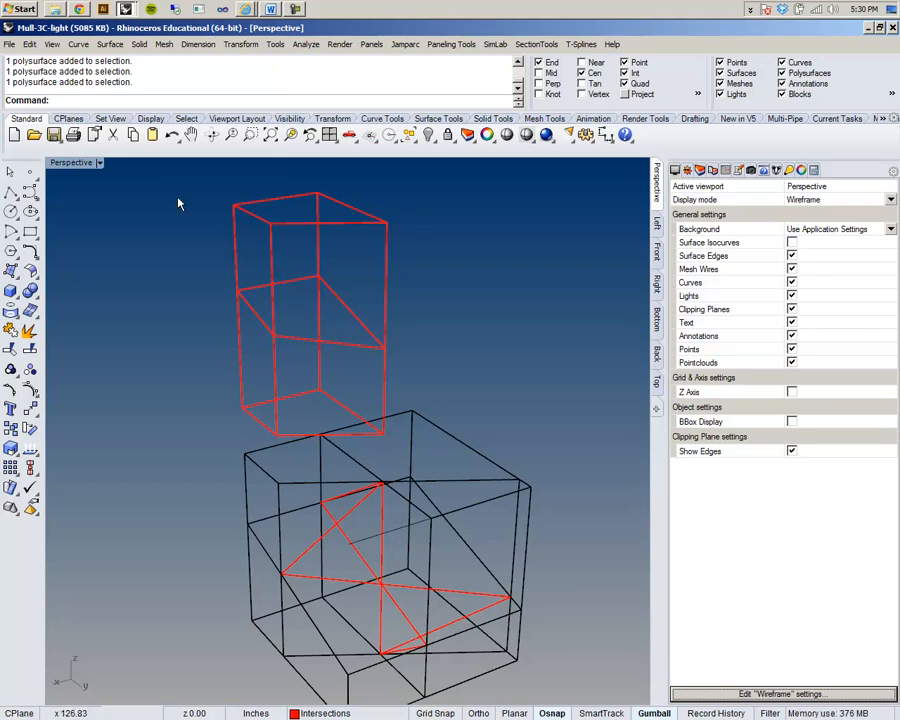
# Turn off Shade Selected Objects Only for the Perspective viewport and check the display by selecting the united red solid
pyautogui.click(100, 163)
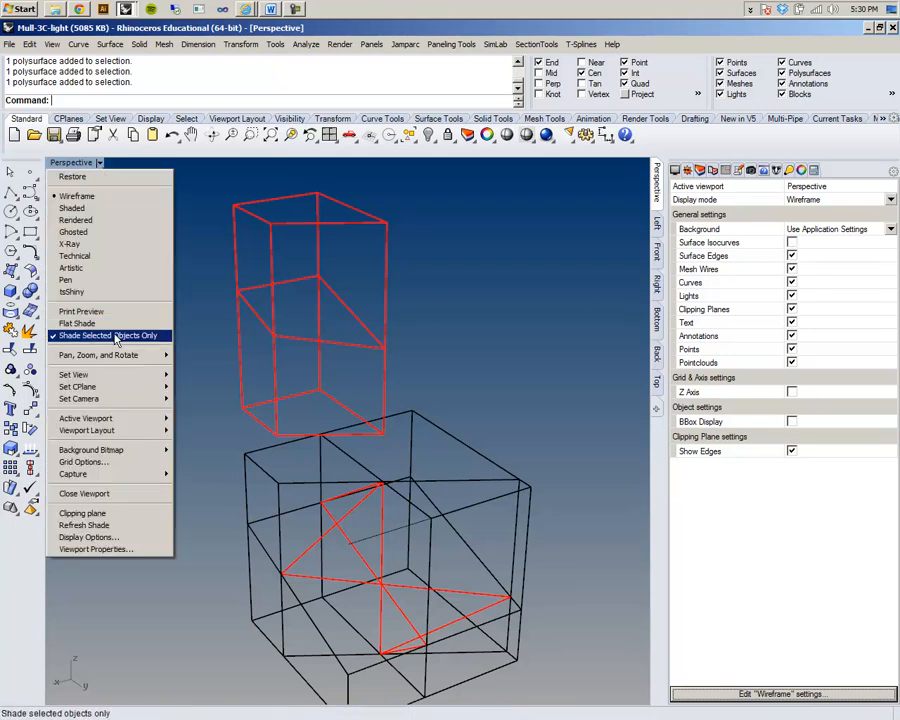
pyautogui.click(116, 336)
pyautogui.click(100, 164)
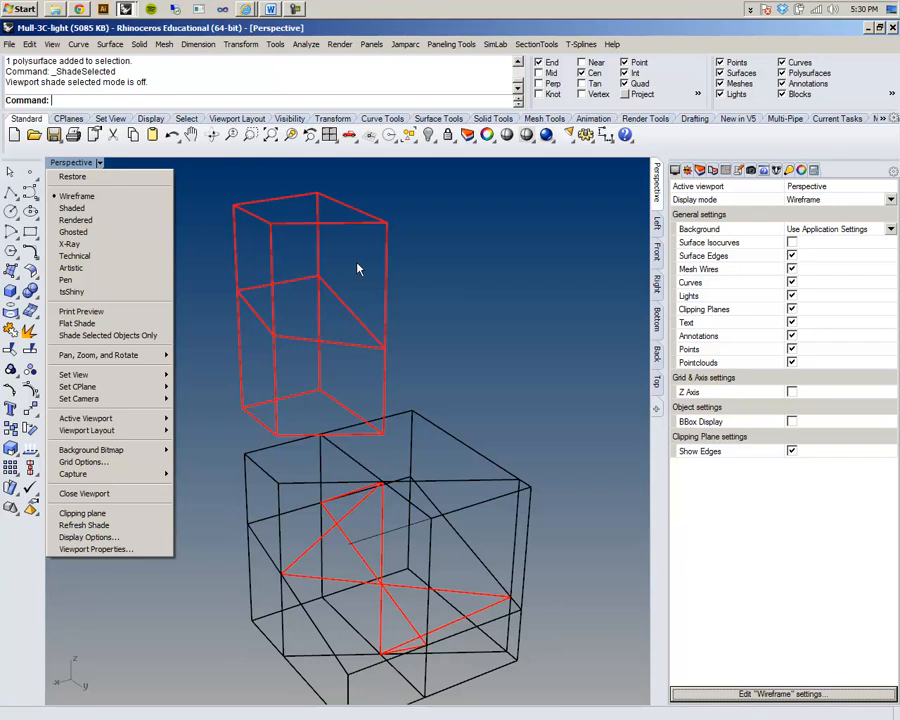
pyautogui.click(420, 264)
pyautogui.moveTo(420, 264); pyautogui.dragTo(424, 308, button='right')
pyautogui.click(376, 360)
pyautogui.click(411, 370)
pyautogui.scroll(5, 372, 361)
pyautogui.scroll(-5, 388, 368)
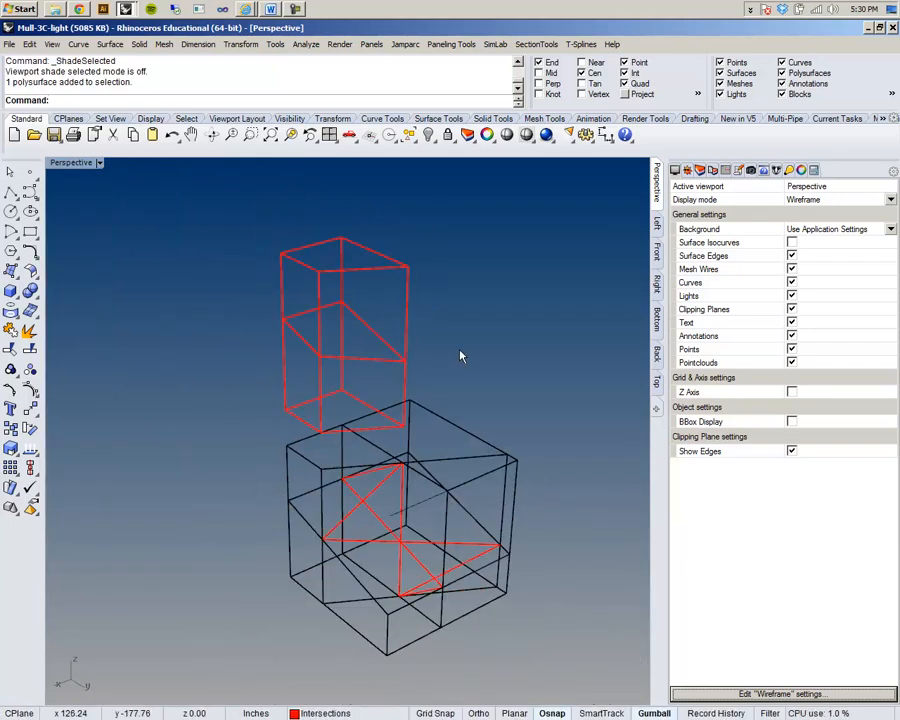
# Merge all coplanar faces of the united red solid with Merge All Faces
pyautogui.moveTo(446, 358); pyautogui.dragTo(366, 372, button='right')
pyautogui.moveTo(408, 302); pyautogui.dragTo(415, 258, button='right')
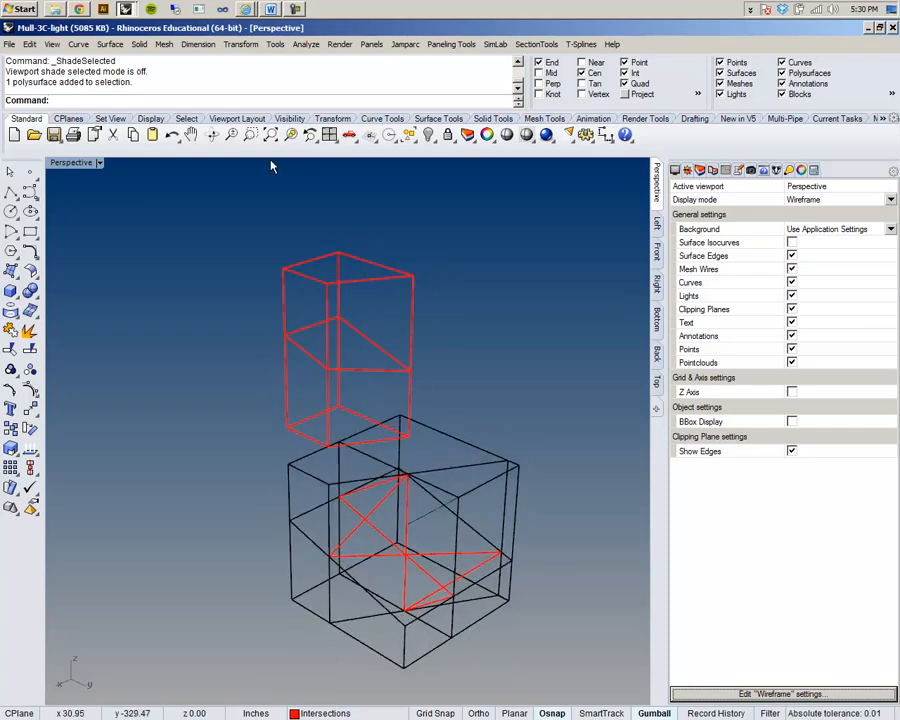
pyautogui.click(139, 44)
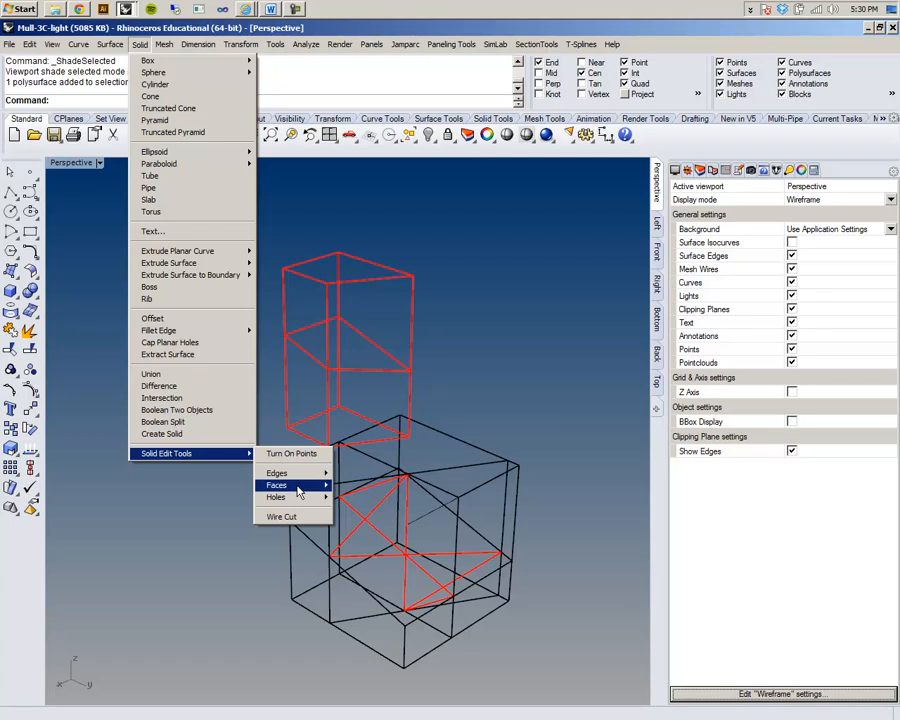
pyautogui.moveTo(300, 486)
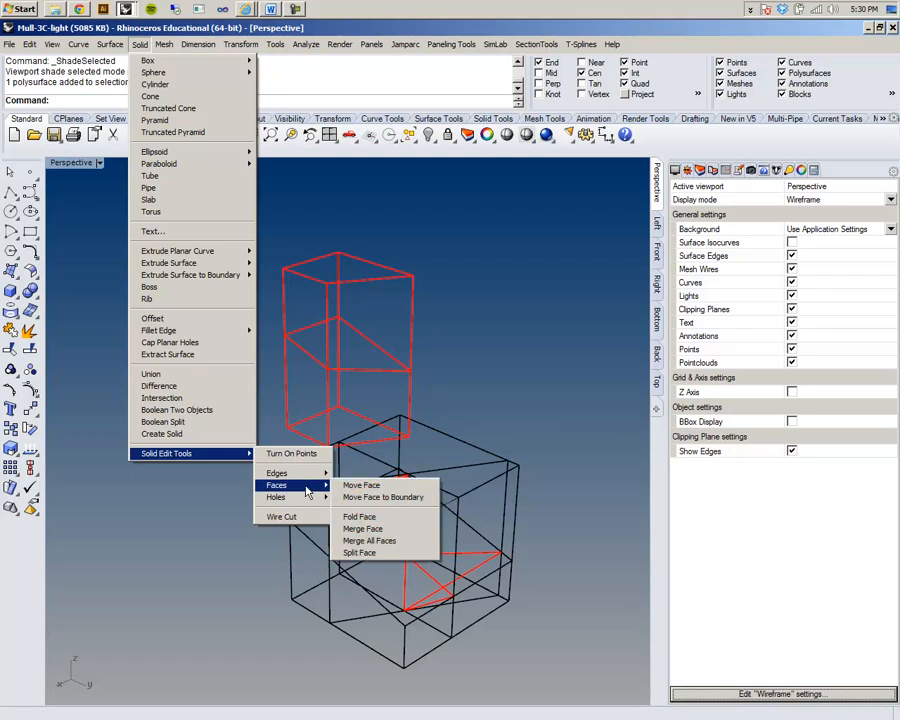
pyautogui.click(369, 540)
pyautogui.click(396, 369)
pyautogui.press('Return')
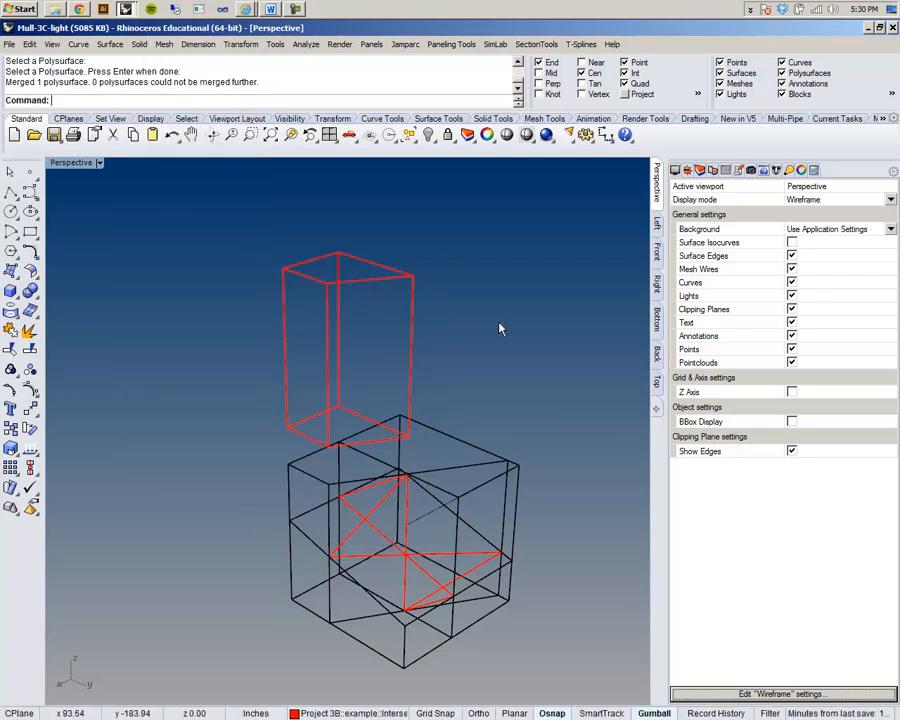
pyautogui.moveTo(452, 334); pyautogui.dragTo(434, 344, button='right')
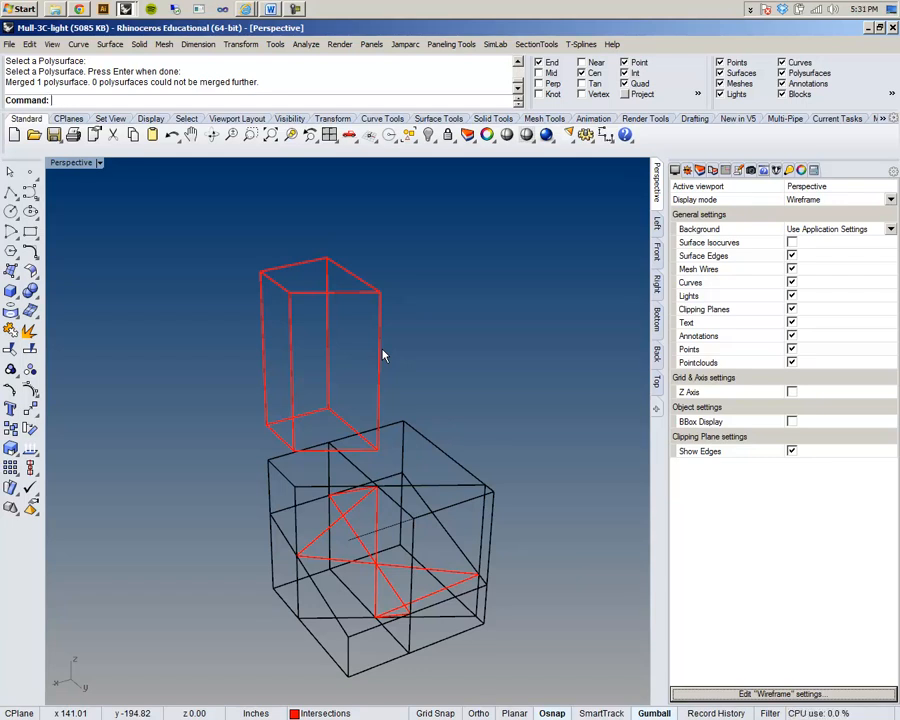
# Look over the rows of green volume studies and the red split box beside them from several angles
pyautogui.scroll(-10, 400, 398)
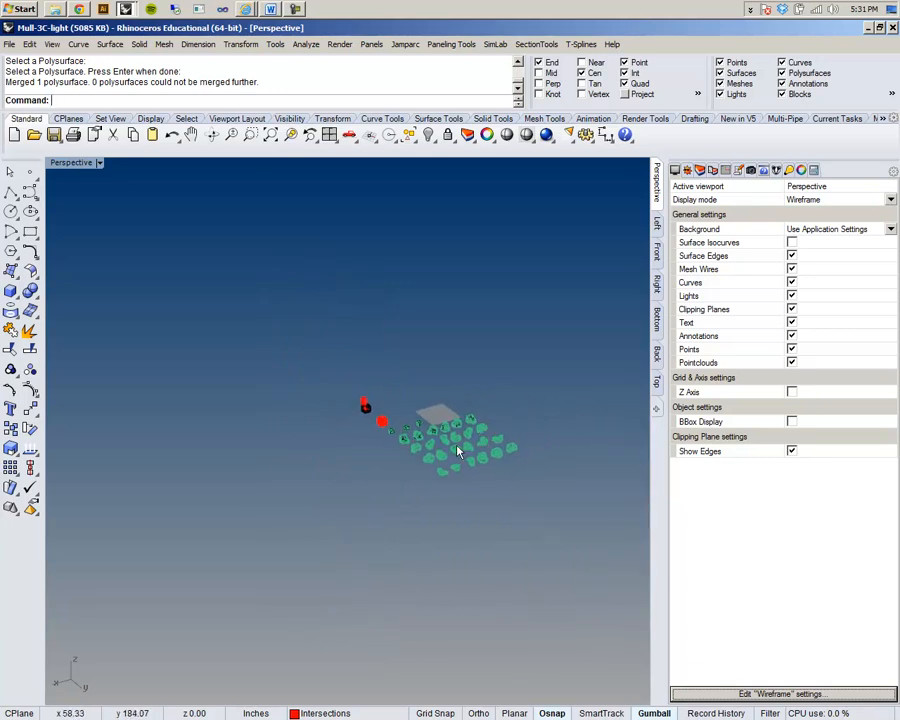
pyautogui.scroll(10, 460, 451)
pyautogui.scroll(-2, 416, 438)
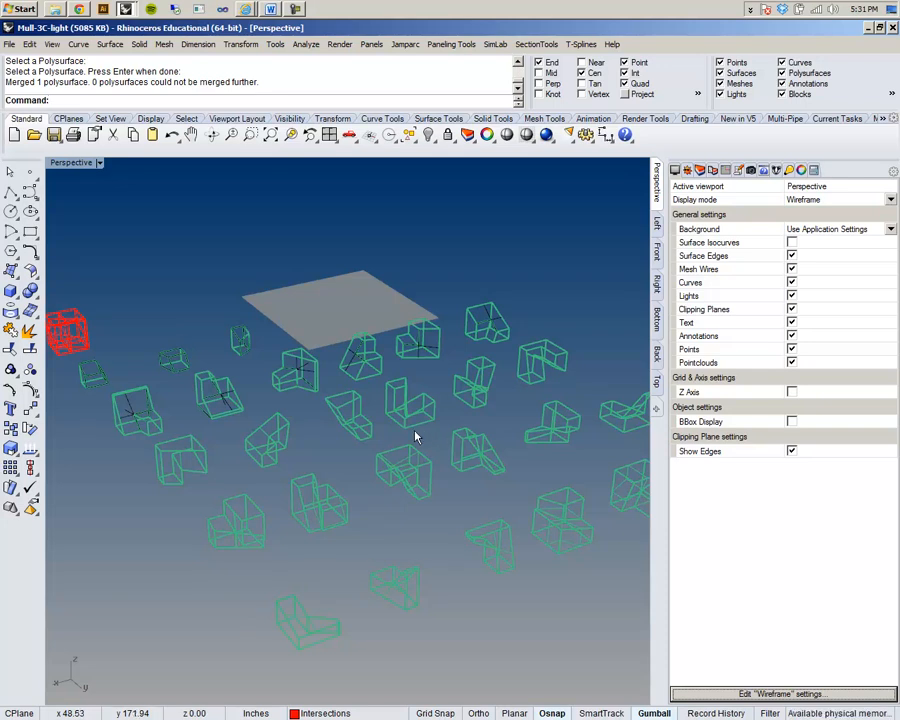
pyautogui.moveTo(259, 398); pyautogui.dragTo(403, 421, button='right')
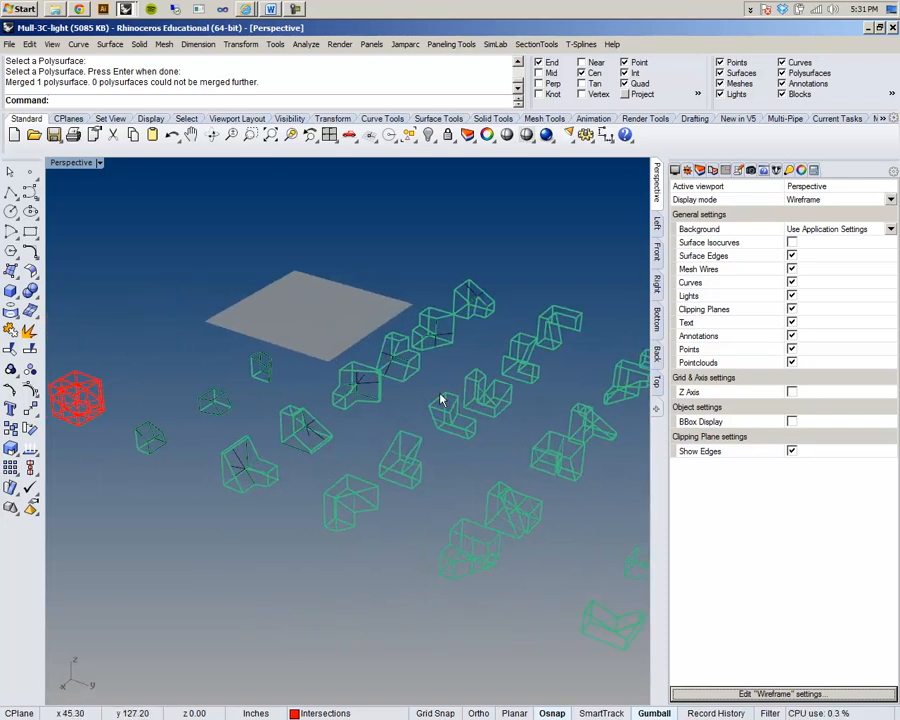
pyautogui.moveTo(218, 560); pyautogui.dragTo(283, 450, button='right')
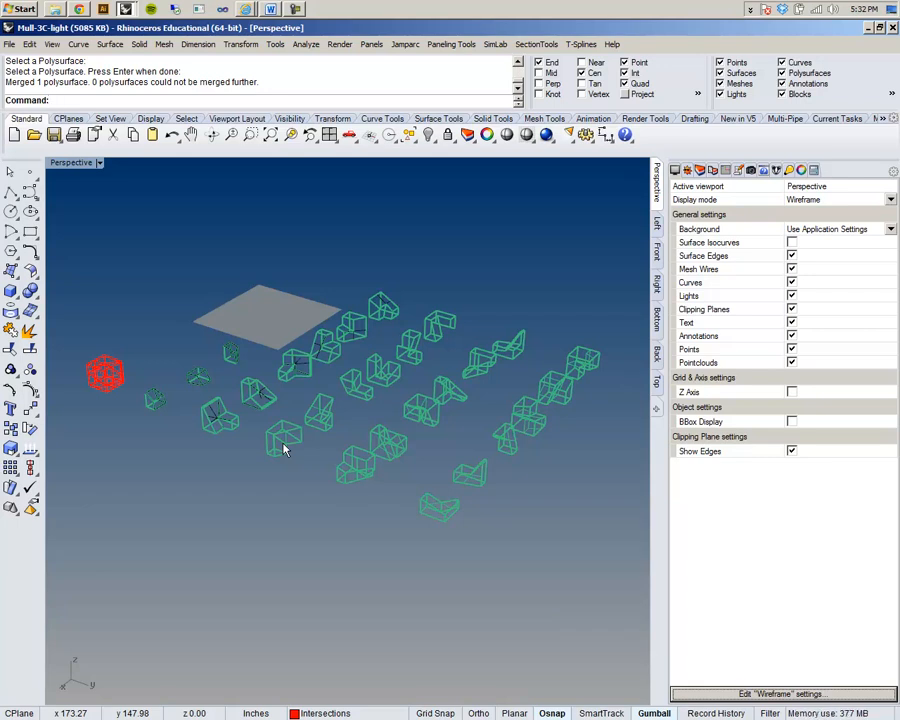
pyautogui.moveTo(305, 444); pyautogui.dragTo(392, 418, button='right')
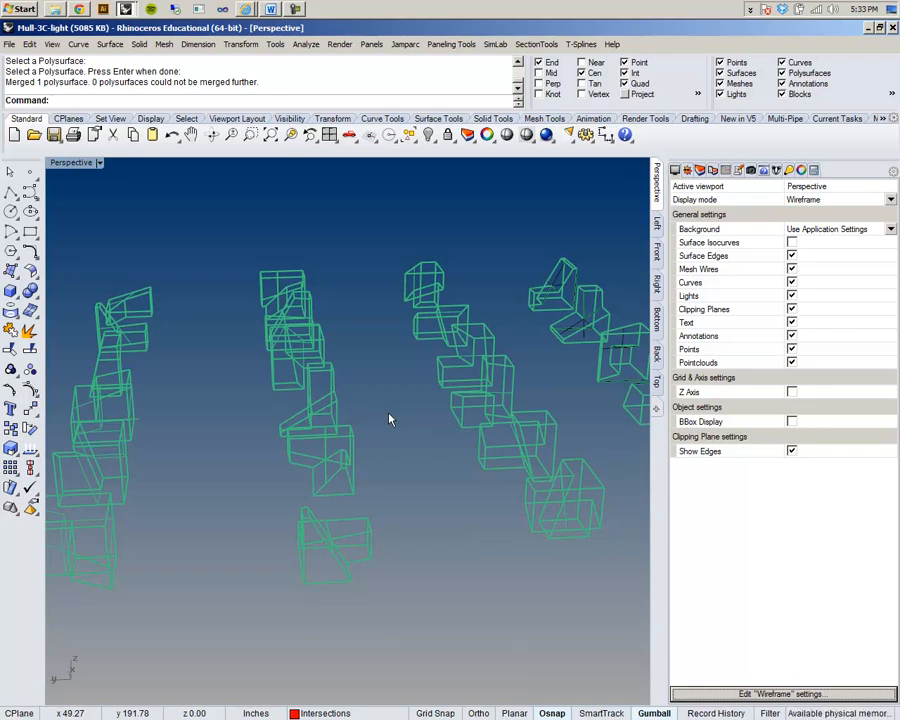
pyautogui.scroll(-6, 390, 418)
pyautogui.scroll(8, 515, 407)
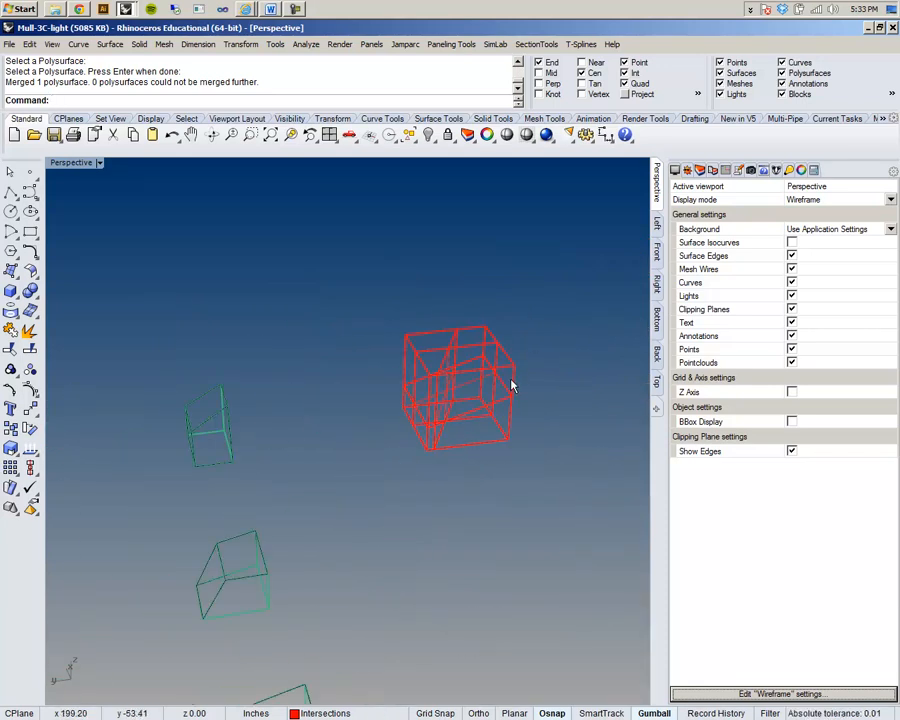
pyautogui.scroll(-8, 485, 400)
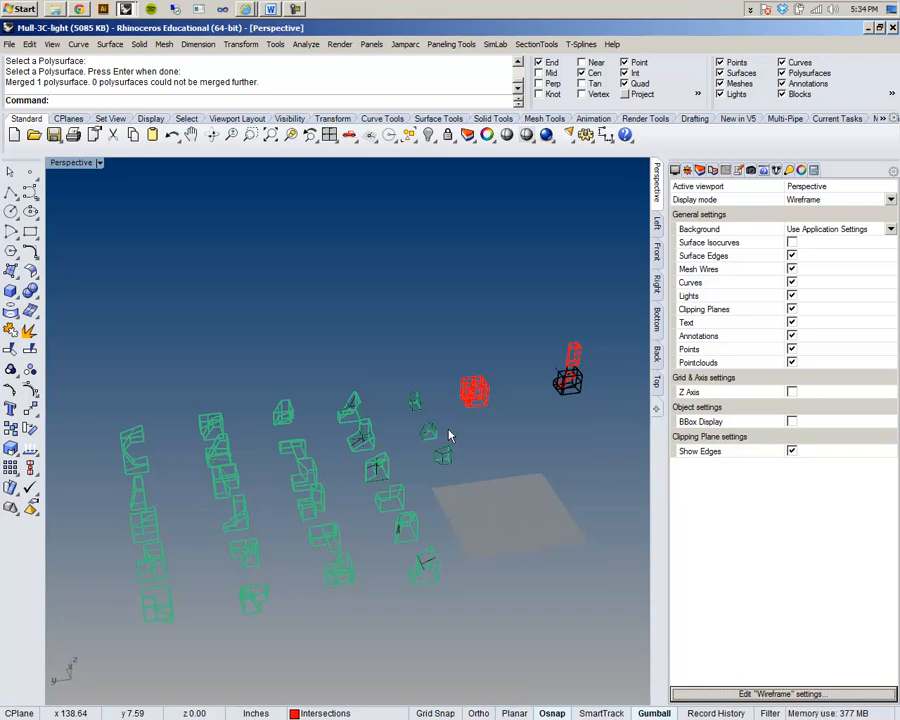
pyautogui.moveTo(284, 543); pyautogui.dragTo(386, 558, button='right')
pyautogui.scroll(7, 355, 602)
pyautogui.scroll(-8, 381, 539)
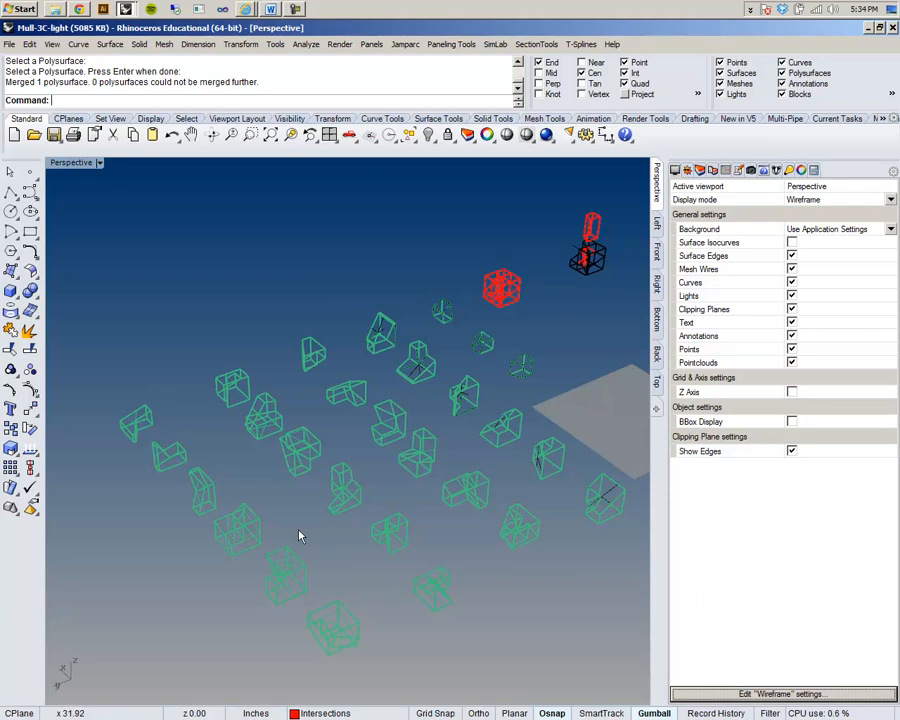
# Select the stepped green volume near the end of the study rows and examine it up close
pyautogui.scroll(5, 272, 500)
pyautogui.moveTo(272, 500); pyautogui.dragTo(382, 502, button='right')
pyautogui.keyDown('shift'); pyautogui.moveTo(472, 499); pyautogui.dragTo(408, 535, button='right'); pyautogui.keyUp('shift')
pyautogui.scroll(6, 558, 505)
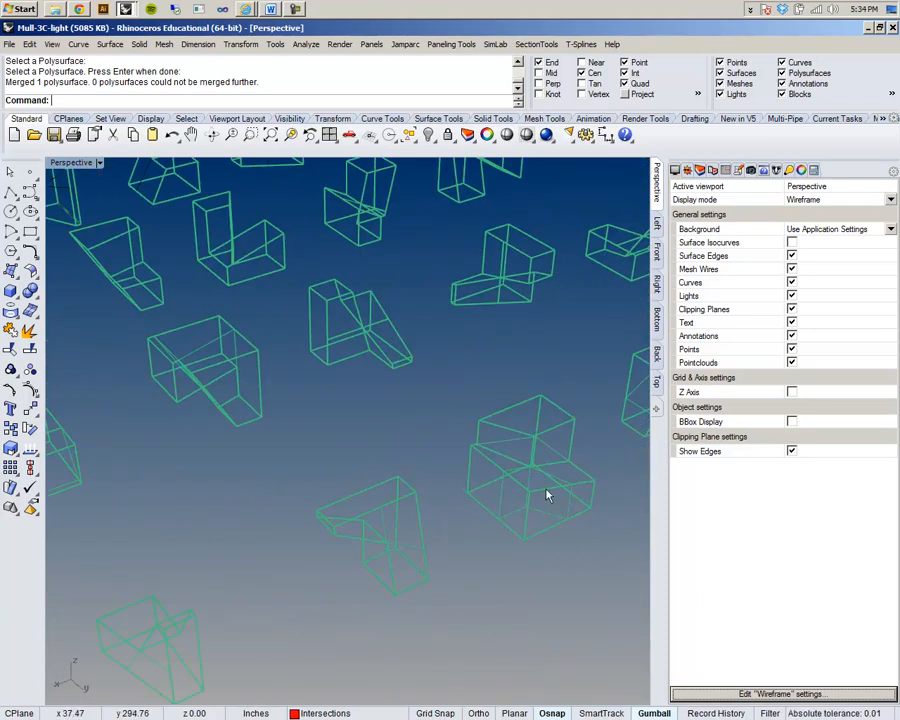
pyautogui.click(562, 501)
pyautogui.click(585, 546)
pyautogui.scroll(4, 466, 488)
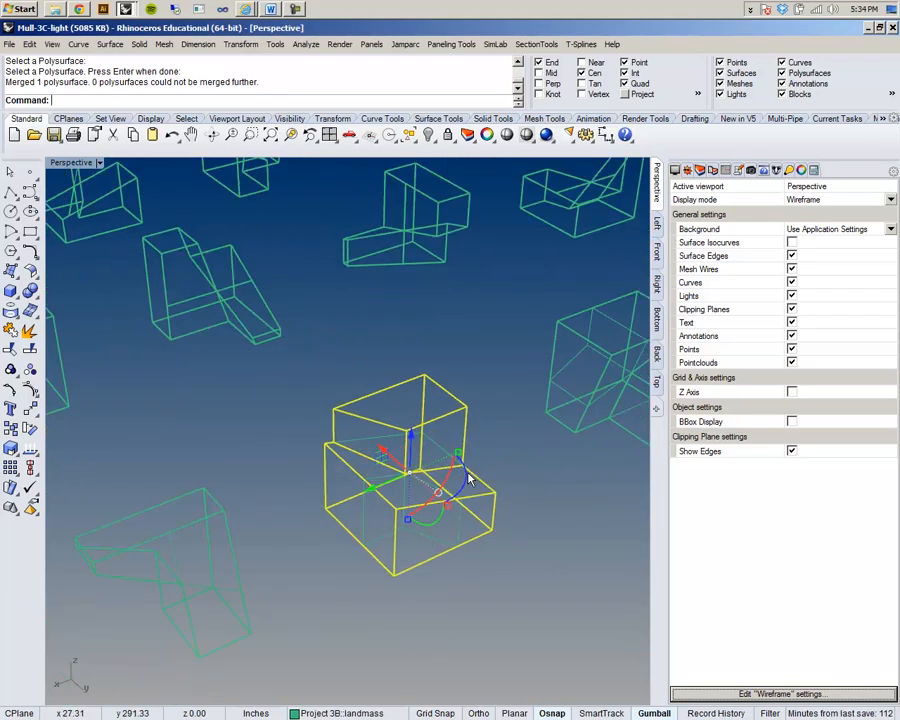
pyautogui.scroll(-2, 474, 472)
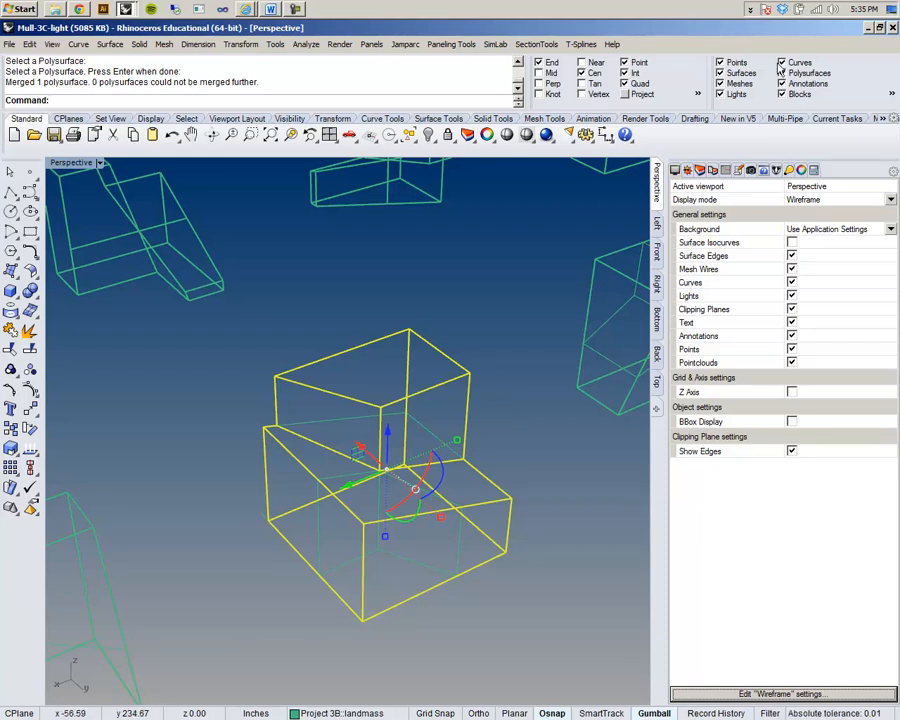
# Cancel closing the file at the save question, examine the selected stepped volume from other angles and deselect it
pyautogui.click(891, 28)
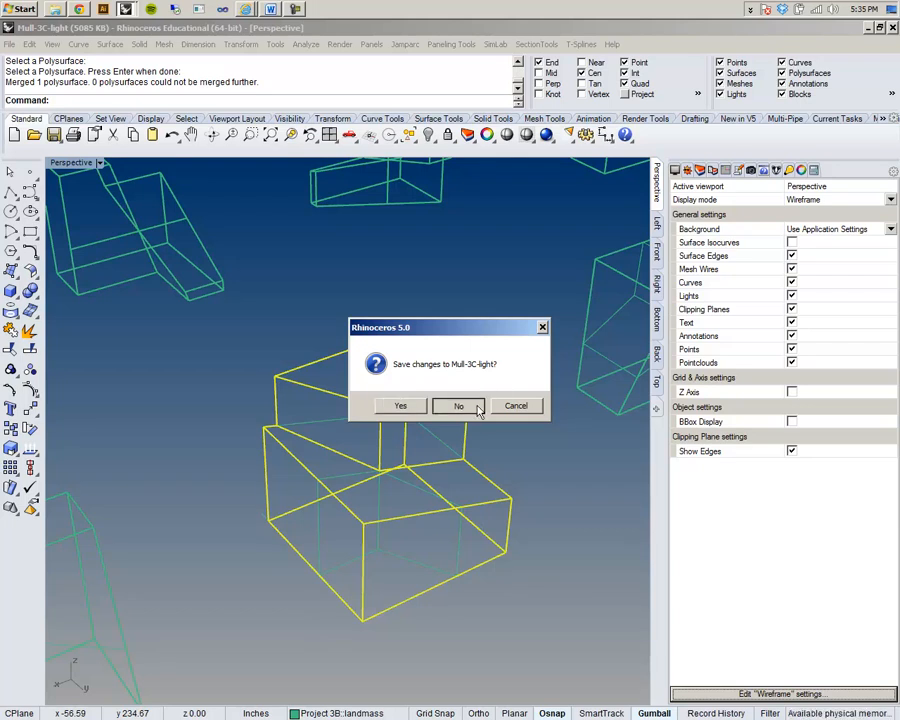
pyautogui.click(518, 405)
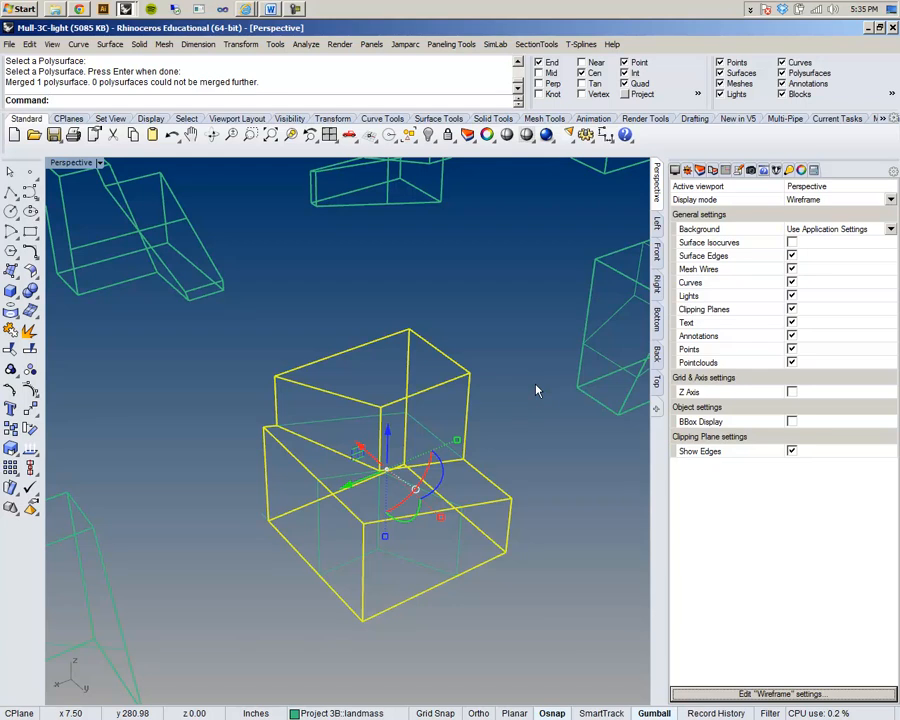
pyautogui.moveTo(385, 413); pyautogui.dragTo(375, 416, button='right')
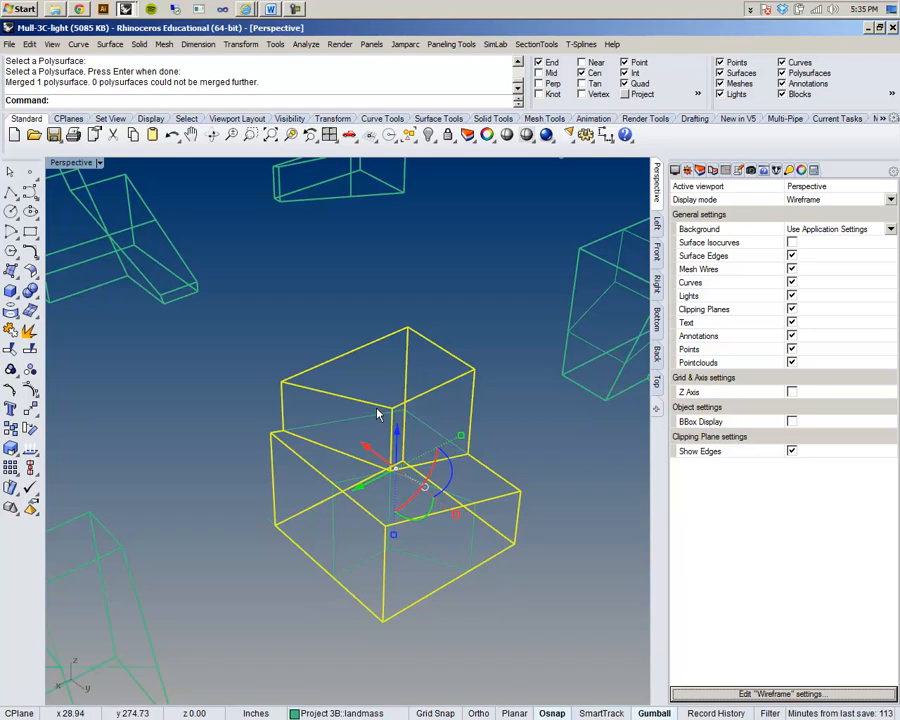
pyautogui.moveTo(438, 438); pyautogui.dragTo(432, 441, button='right')
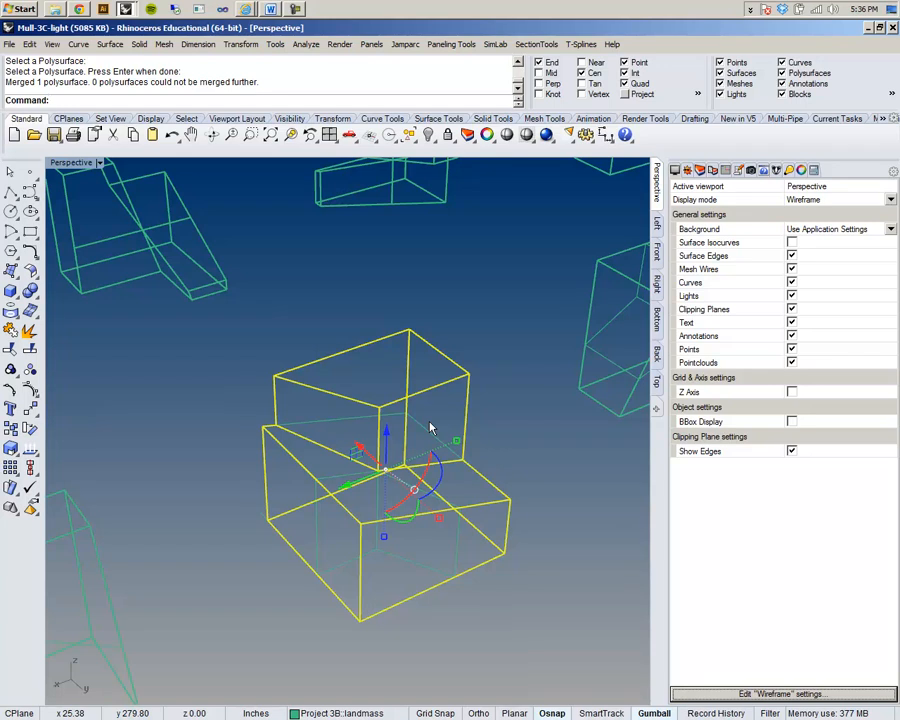
pyautogui.moveTo(430, 428); pyautogui.dragTo(480, 356, button='right')
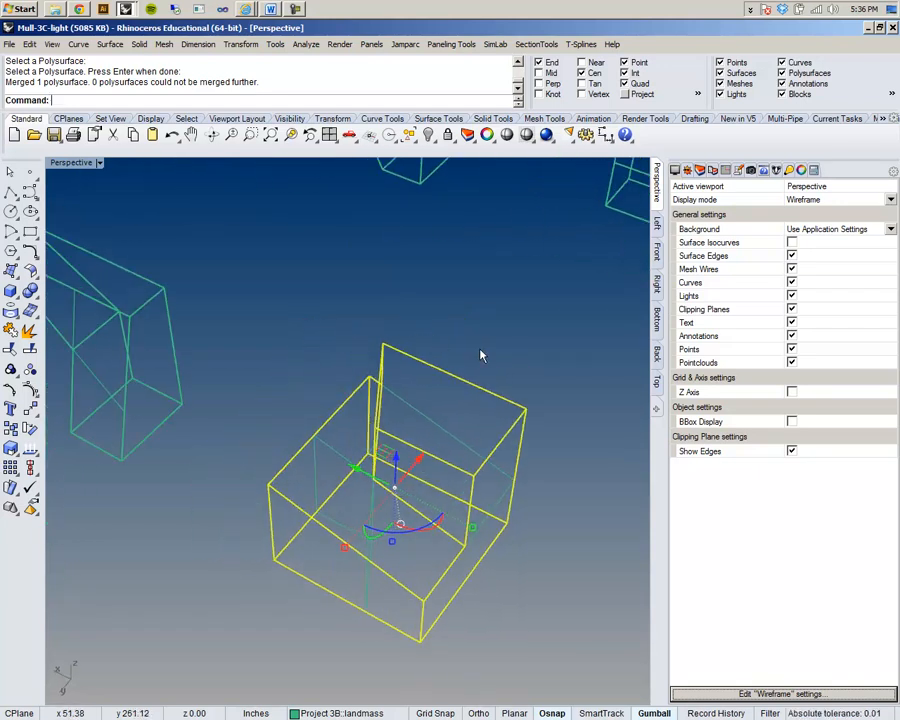
pyautogui.click(480, 356)
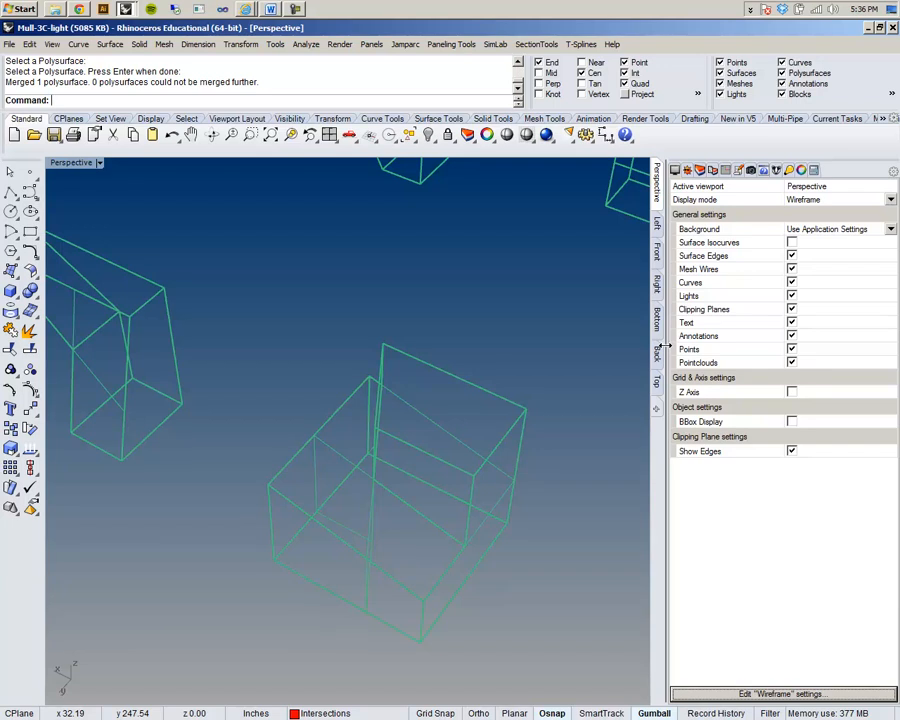
# Examine the stepped green volume from several angles and select it to inspect its outline
pyautogui.moveTo(377, 396); pyautogui.dragTo(348, 368, button='right')
pyautogui.moveTo(392, 527); pyautogui.dragTo(352, 466, button='right')
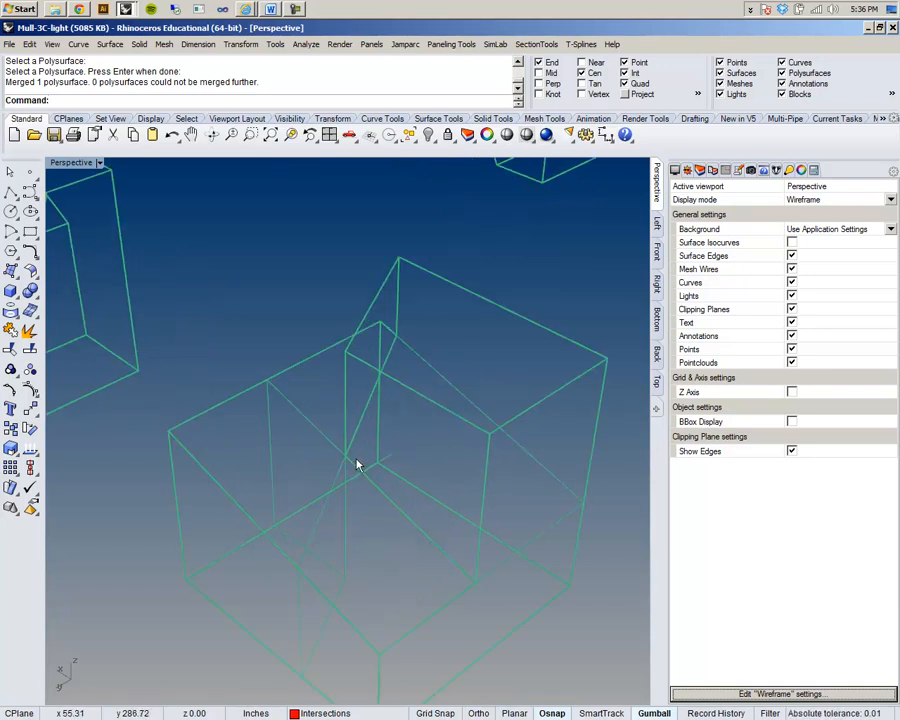
pyautogui.scroll(-3, 360, 462)
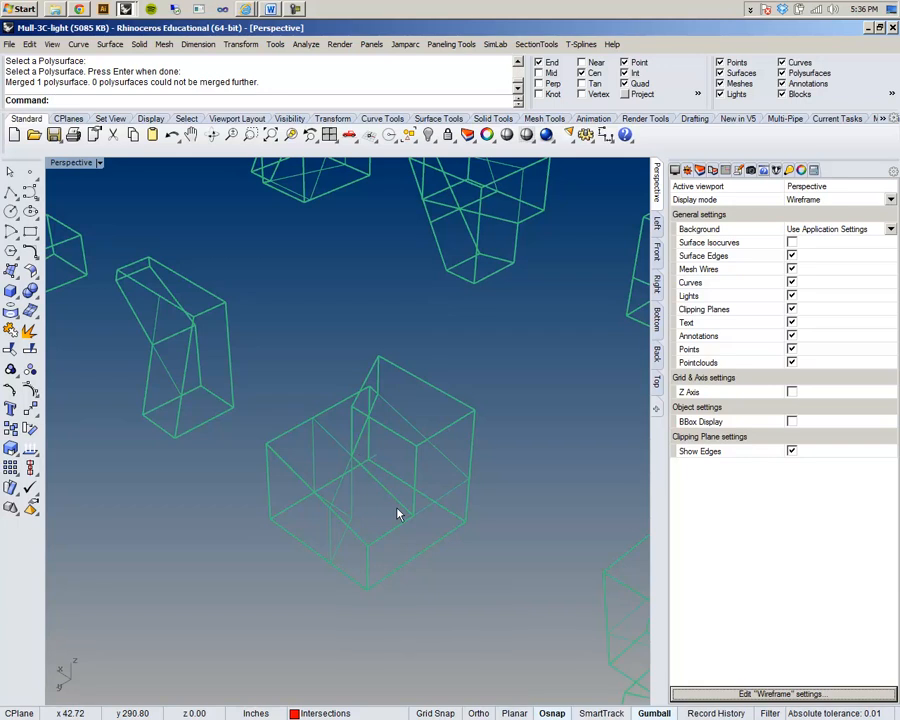
pyautogui.click(397, 508)
pyautogui.click(400, 436)
pyautogui.click(460, 403)
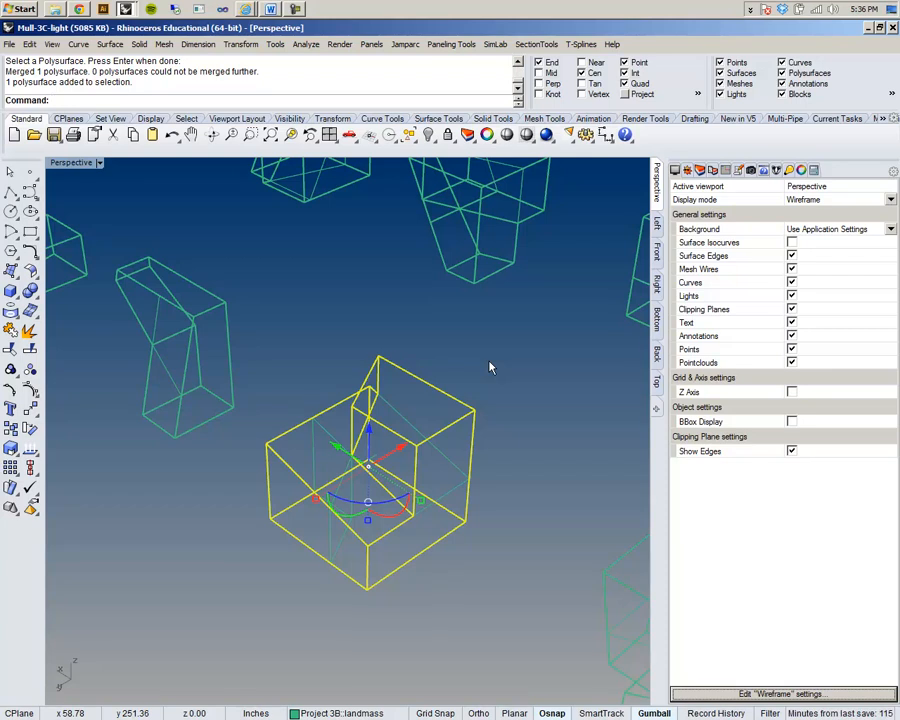
pyautogui.moveTo(480, 356); pyautogui.dragTo(263, 433, button='right')
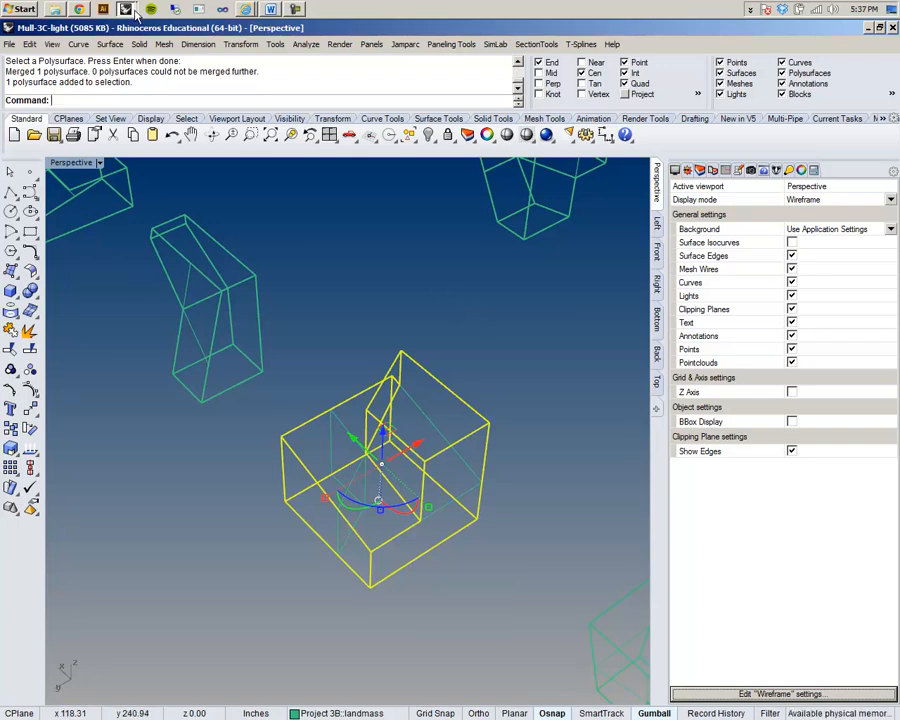
# Switch to the 2014-11-26-PROJECT-03C-WORKFLOW-02 model and hide its Horizon Landscape layer
pyautogui.click(100, 10)
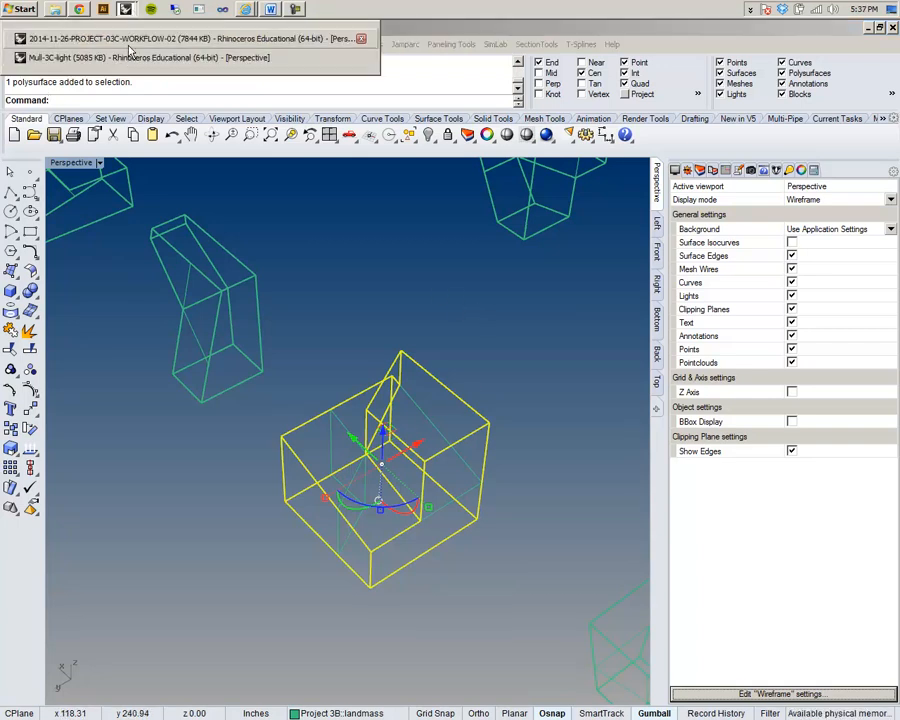
pyautogui.click(130, 40)
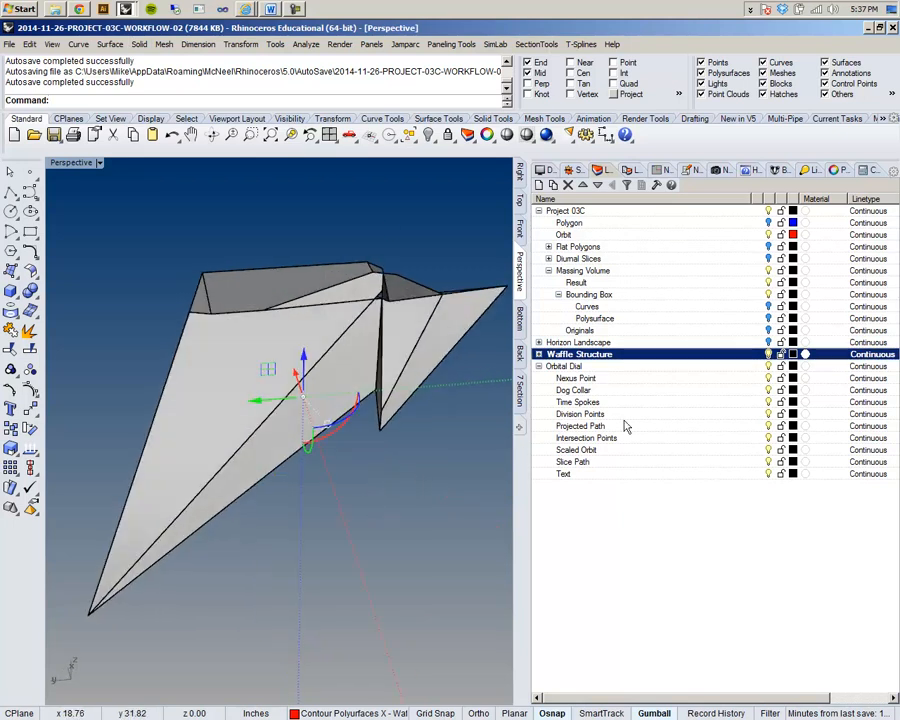
pyautogui.click(758, 345)
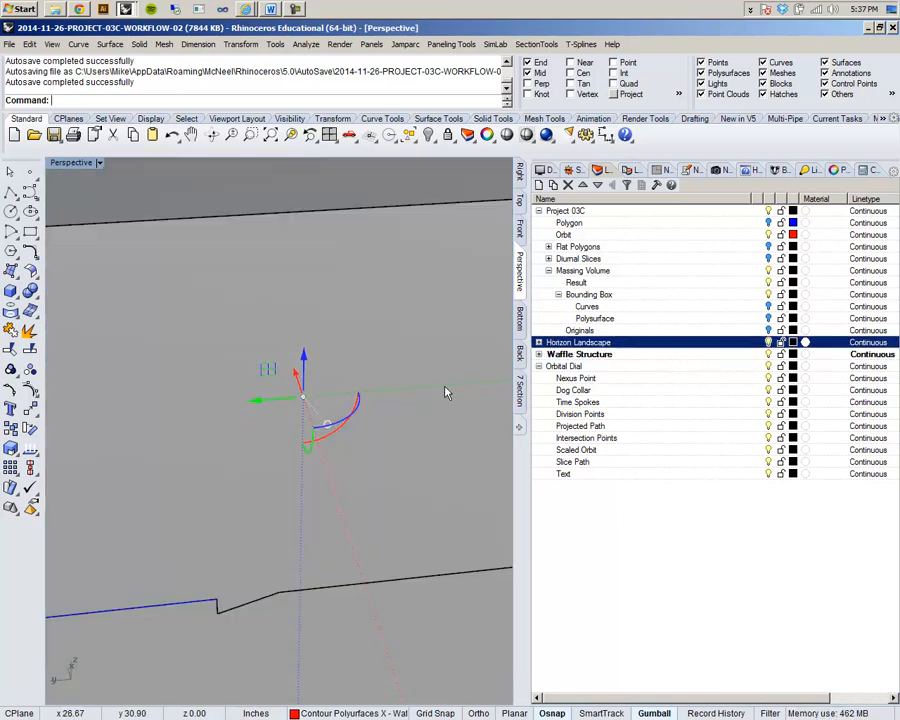
pyautogui.click(768, 342)
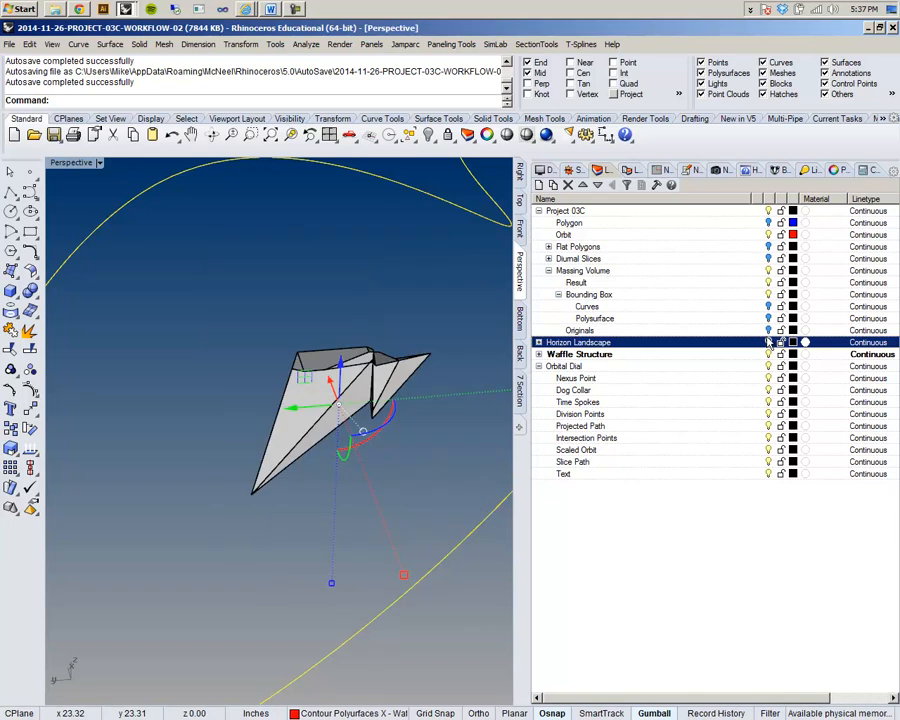
# Expand the Waffle Structure layer group and make the Original Landscape Volume layer visible
pyautogui.click(539, 354)
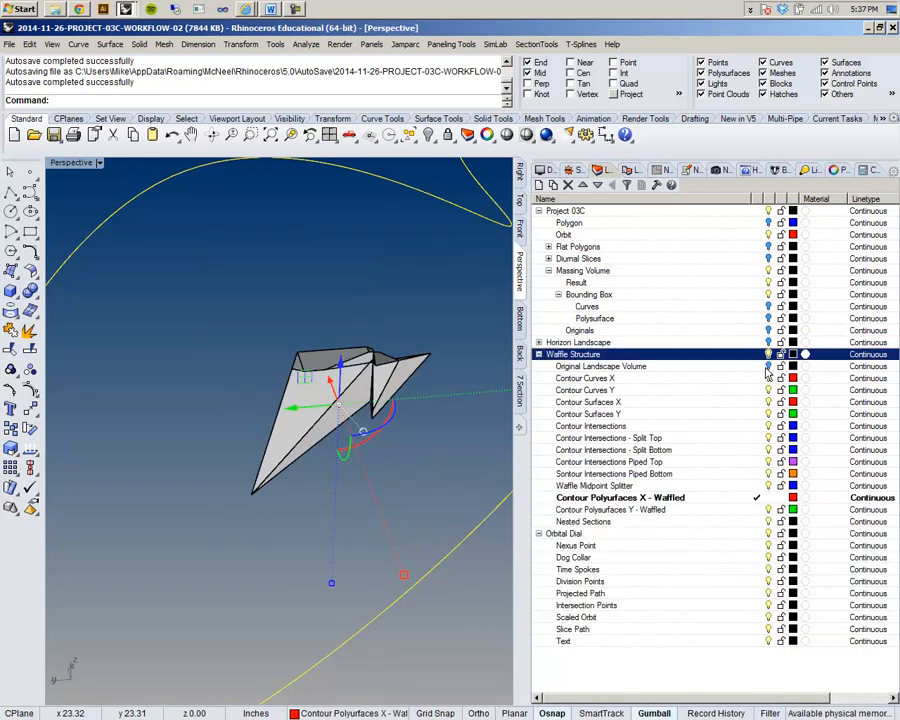
pyautogui.click(768, 367)
pyautogui.moveTo(425, 424); pyautogui.dragTo(304, 422, button='right')
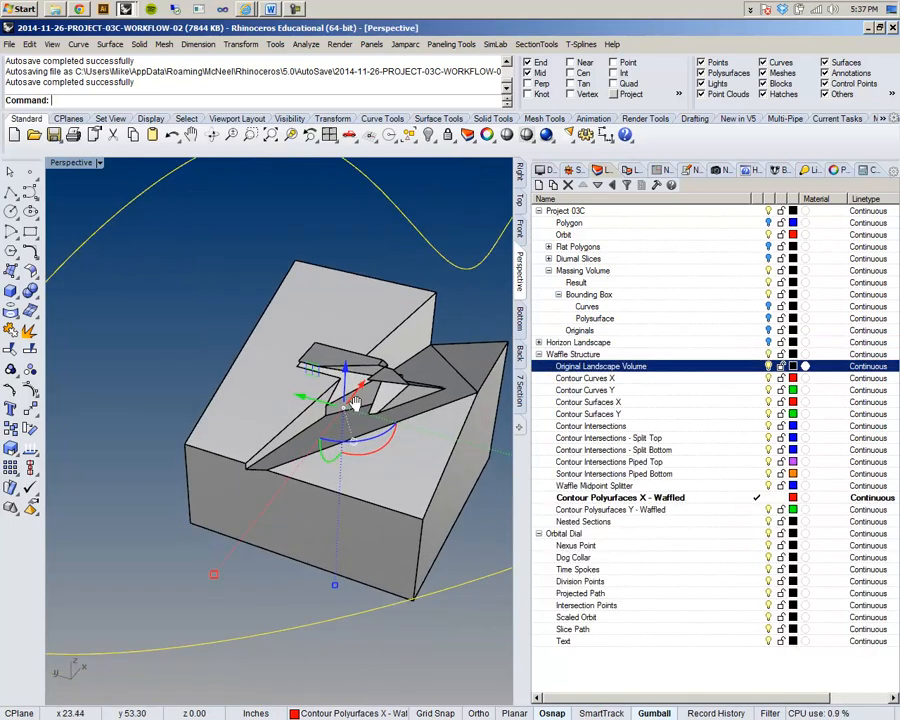
# Select the massing volume set into the landscape block, examine how it sits in the cut and clear the selection
pyautogui.keyDown('shift'); pyautogui.moveTo(381, 355); pyautogui.dragTo(280, 332, button='right'); pyautogui.keyUp('shift')
pyautogui.scroll(5, 290, 367)
pyautogui.click(305, 369)
pyautogui.scroll(-3, 311, 373)
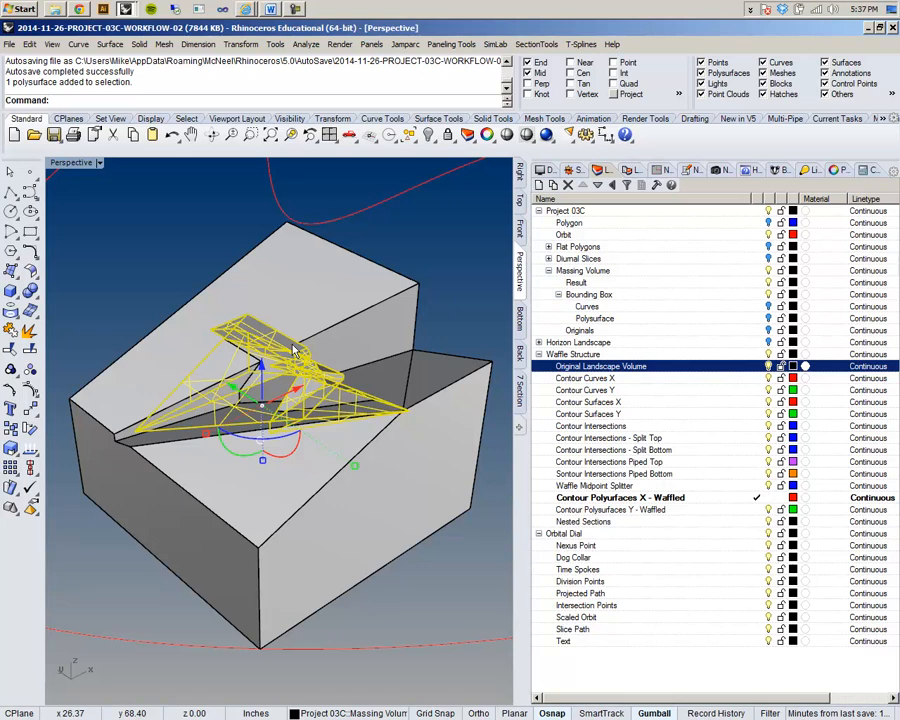
pyautogui.moveTo(377, 428); pyautogui.dragTo(304, 460, button='right')
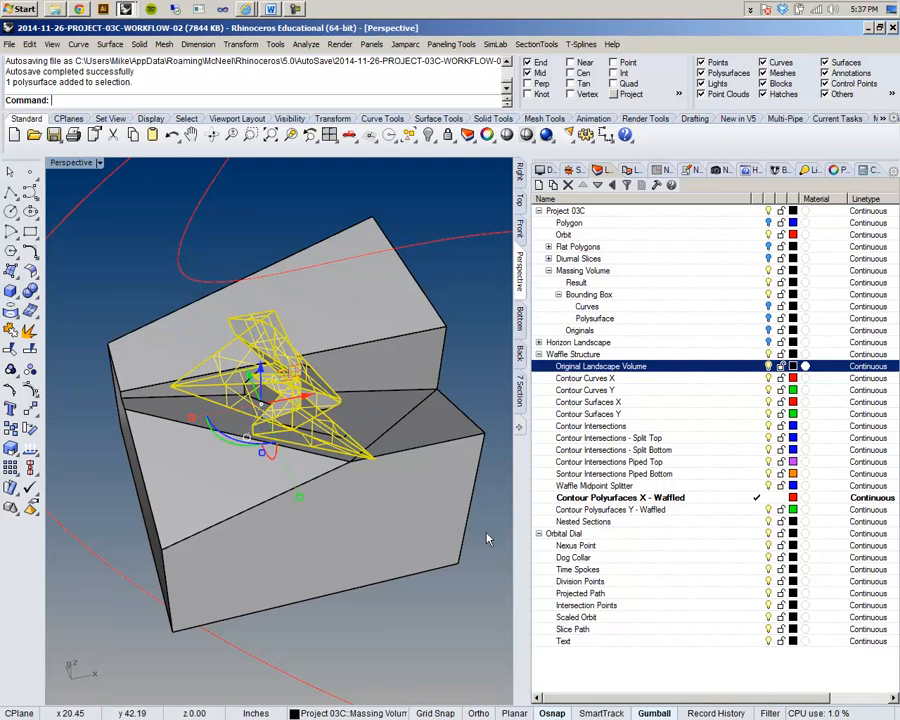
pyautogui.click(305, 460)
pyautogui.press('Escape')
# Select the massing volume again up close and inspect its overhanging upper part and side profile
pyautogui.scroll(6, 271, 329)
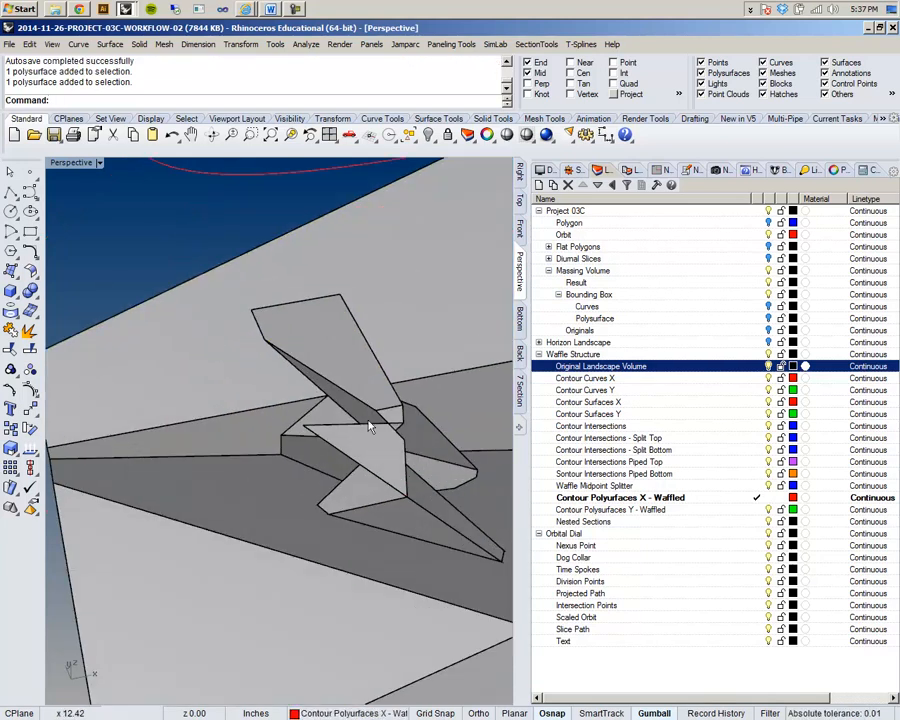
pyautogui.click(358, 470)
pyautogui.scroll(-3, 380, 460)
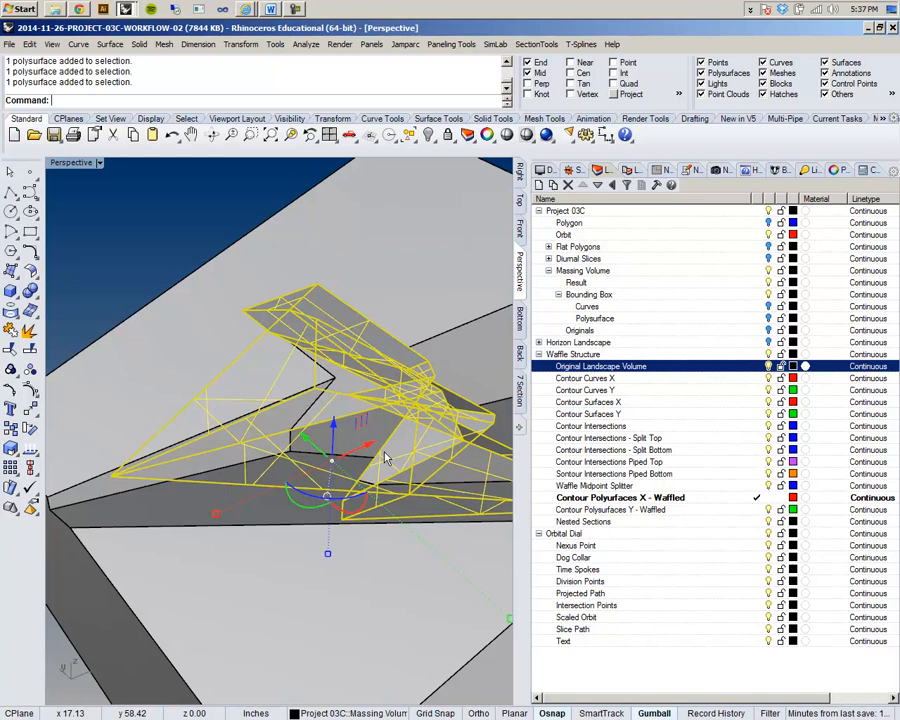
pyautogui.scroll(-5, 285, 336)
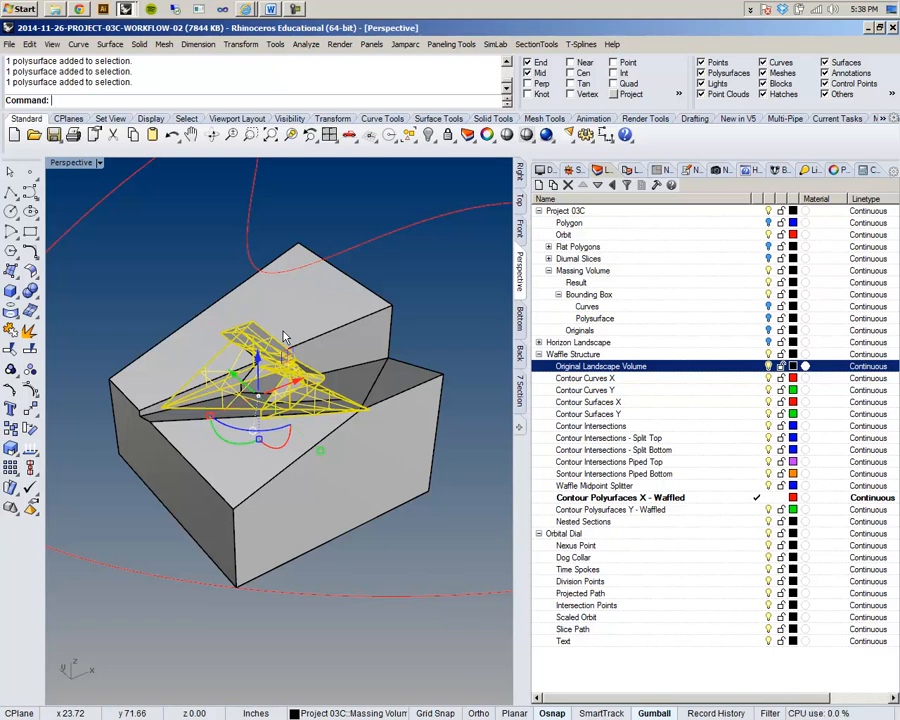
pyautogui.scroll(5, 250, 344)
pyautogui.moveTo(250, 400); pyautogui.dragTo(318, 320, button='right')
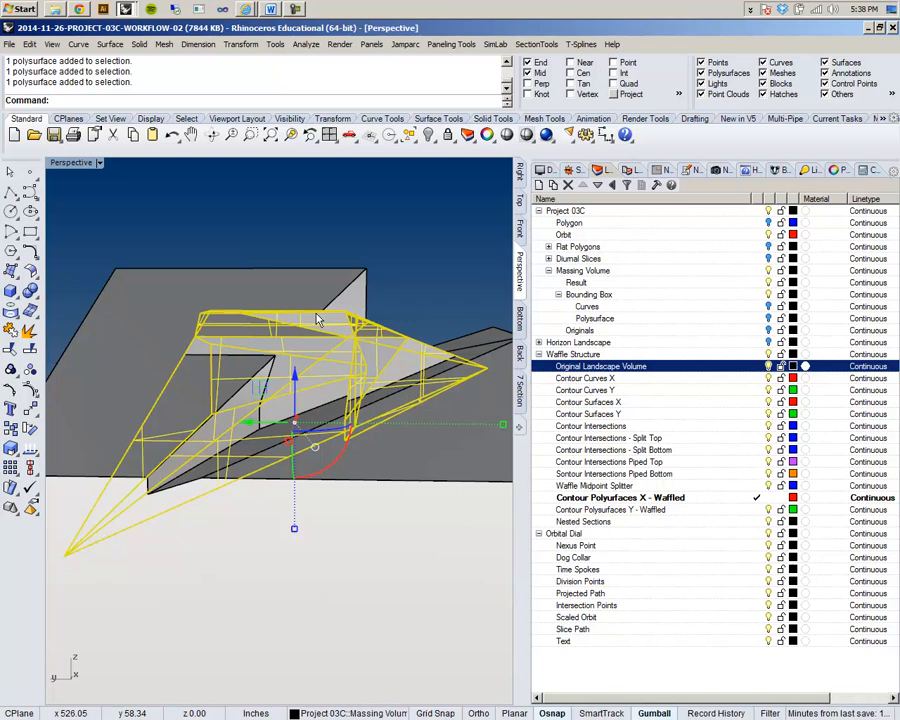
pyautogui.moveTo(318, 320); pyautogui.dragTo(276, 350, button='right')
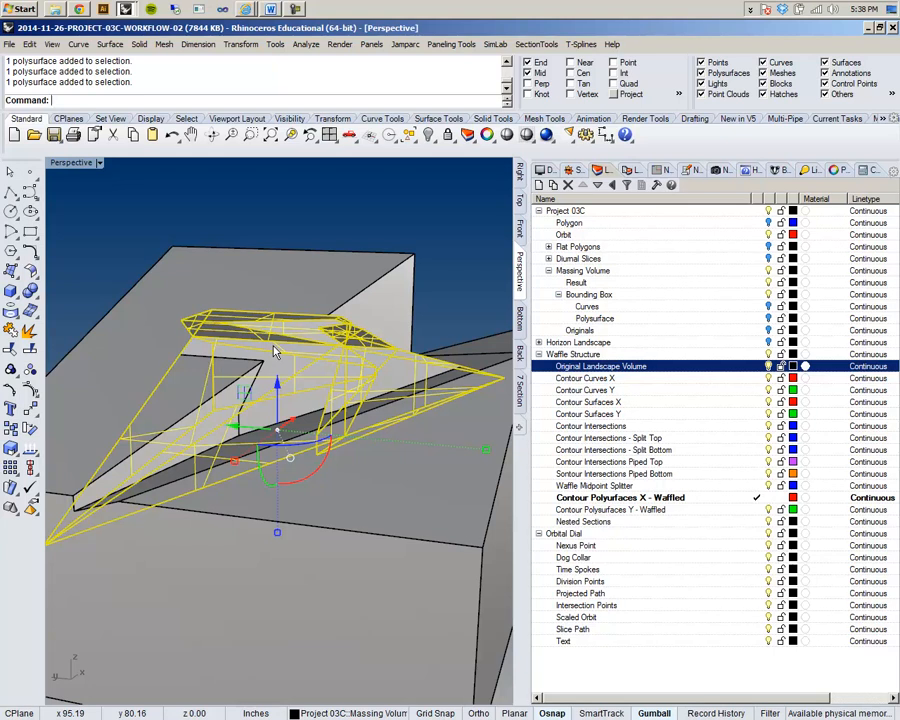
# Select the landscape volume, inspect the recess carved around the massing volume and clear the selection
pyautogui.click(310, 224)
pyautogui.moveTo(310, 224); pyautogui.dragTo(243, 300, button='right')
pyautogui.click(196, 364)
pyautogui.moveTo(196, 364); pyautogui.dragTo(352, 398, button='right')
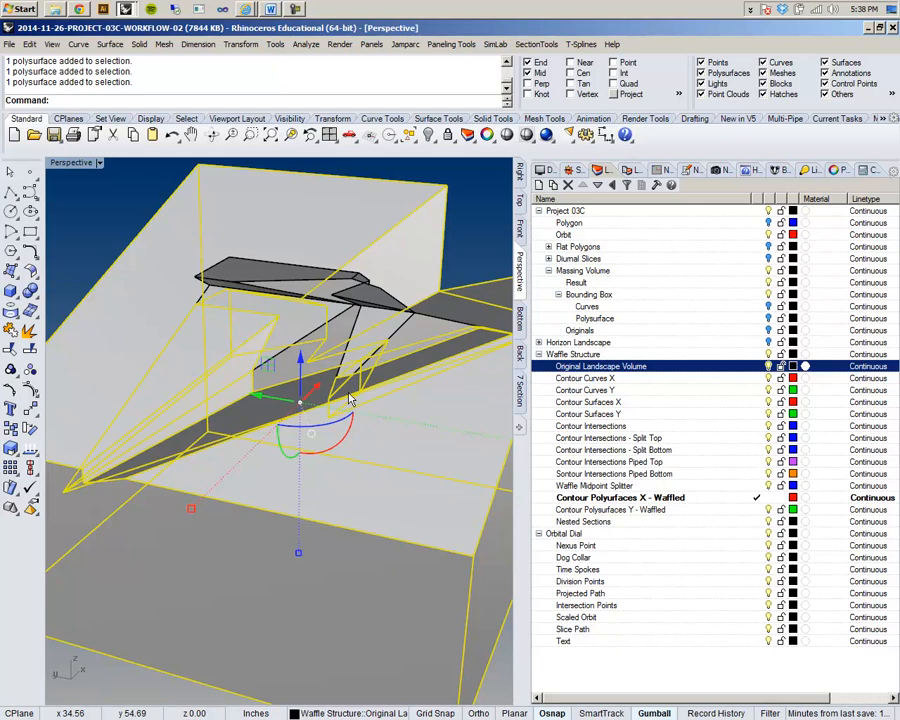
pyautogui.moveTo(410, 340)
pyautogui.mouseDown(button='right')
pyautogui.moveTo(458, 281)
pyautogui.moveTo(468, 250)
pyautogui.moveTo(378, 316)
pyautogui.mouseUp(button='right')
pyautogui.press('Escape')
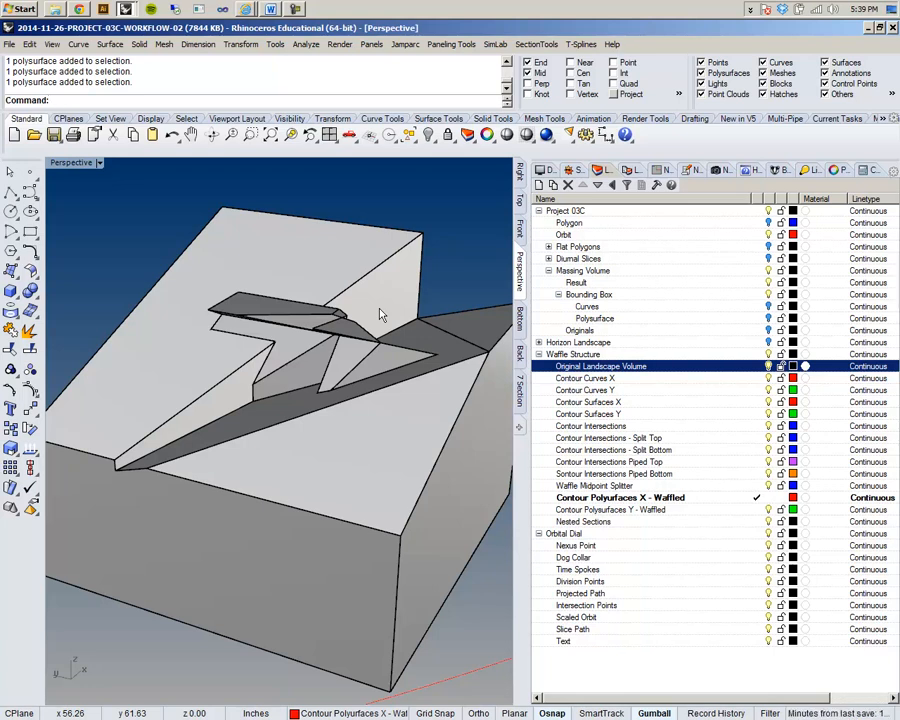
# Look over the landscape block as a whole, and examine the massing volume's folded planes and overhangs up close
pyautogui.moveTo(371, 268); pyautogui.dragTo(281, 301, button='right')
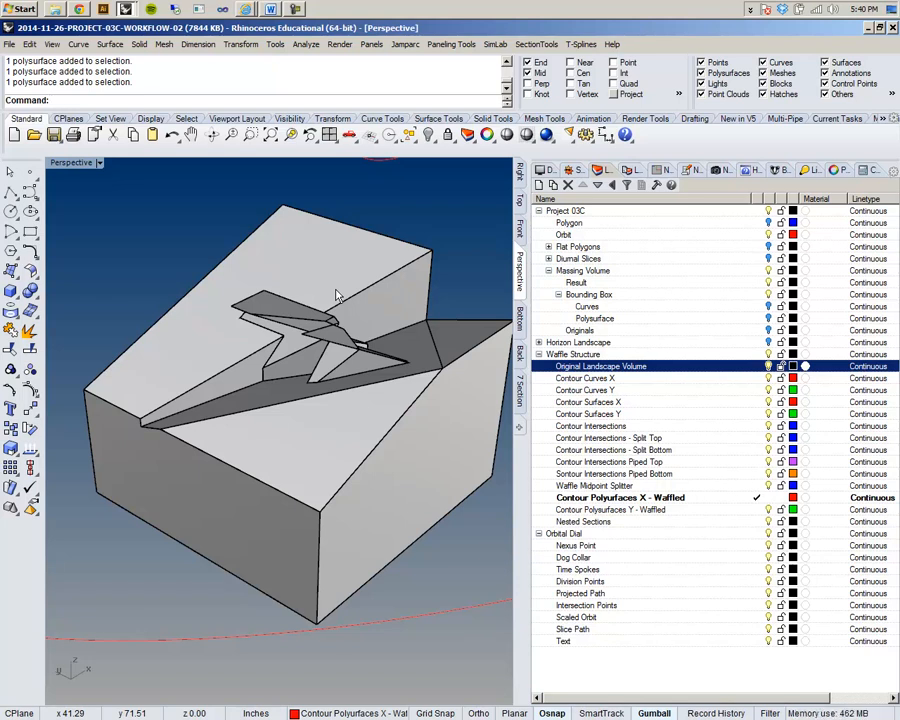
pyautogui.moveTo(88, 352)
pyautogui.mouseDown(button='right')
pyautogui.moveTo(104, 349)
pyautogui.moveTo(90, 338)
pyautogui.mouseUp(button='right')
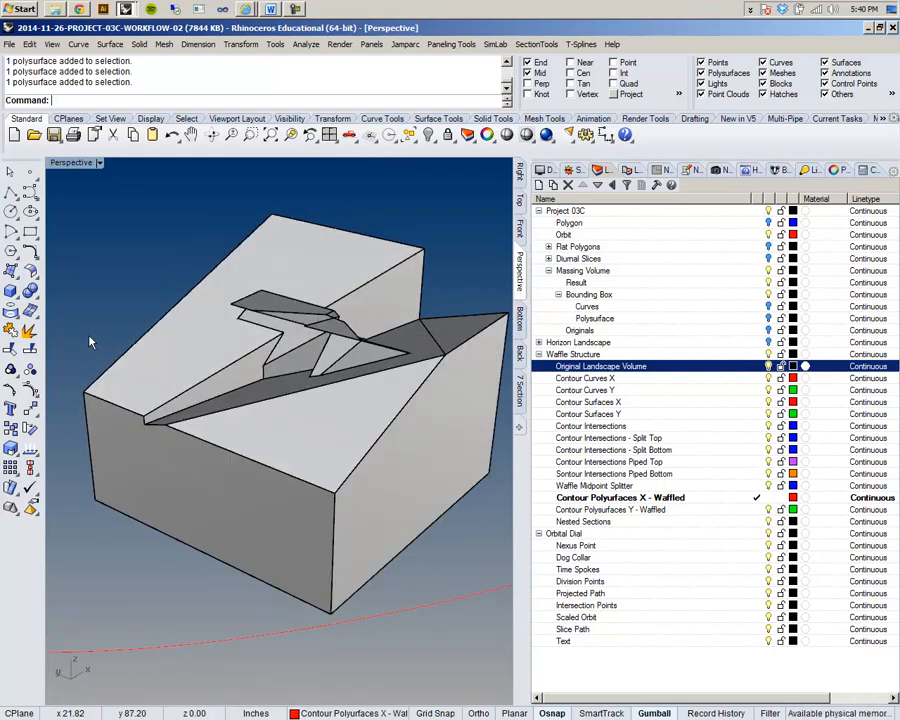
pyautogui.scroll(-2, 268, 393)
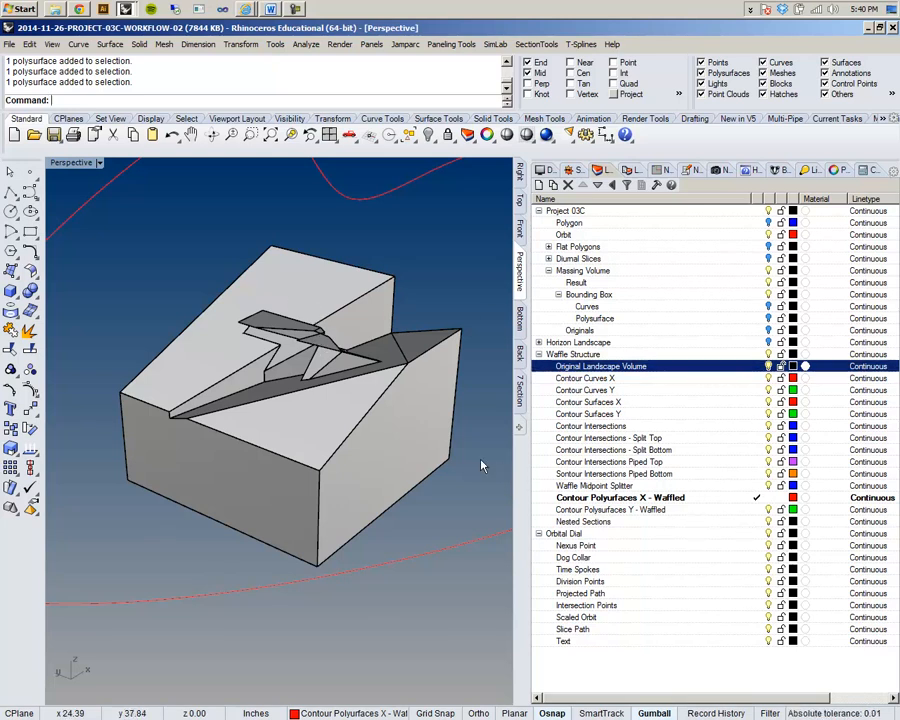
pyautogui.moveTo(480, 474); pyautogui.dragTo(405, 473, button='right')
pyautogui.scroll(5, 320, 352)
pyautogui.scroll(8, 349, 300)
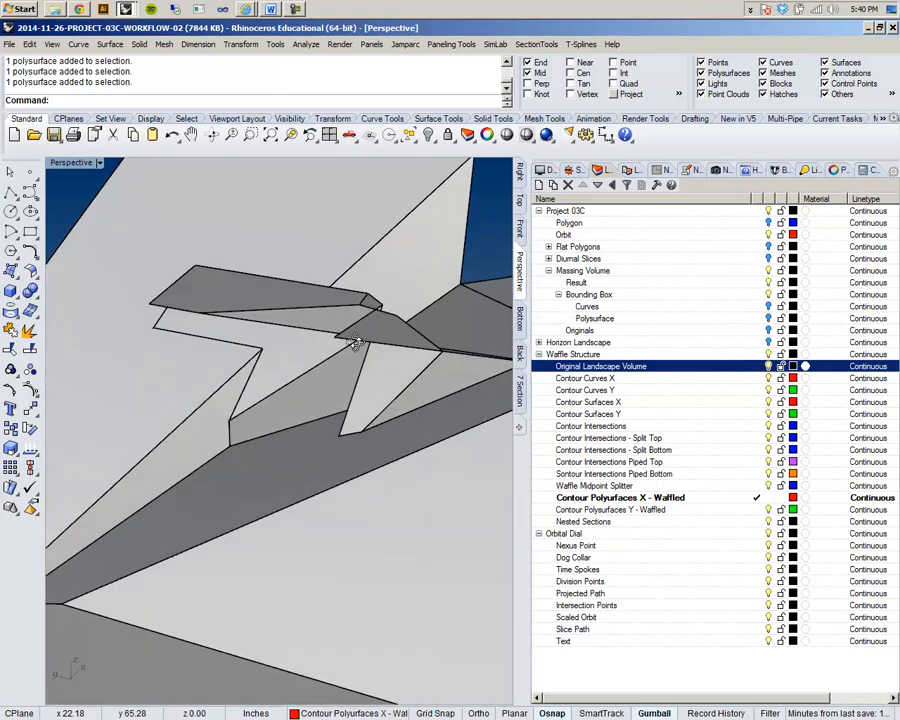
pyautogui.scroll(-10, 336, 383)
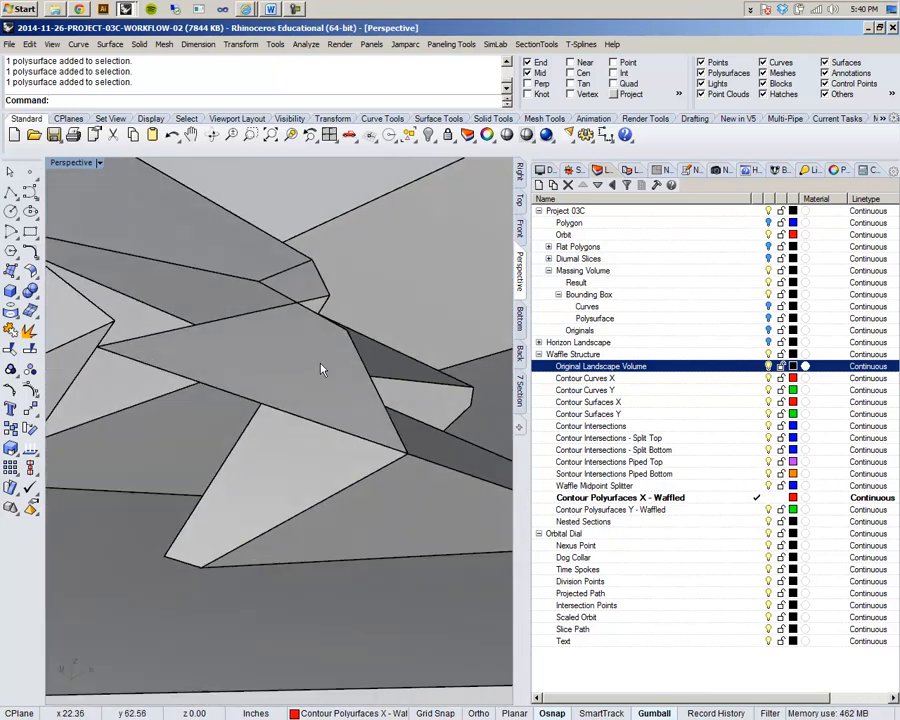
pyautogui.scroll(6, 237, 335)
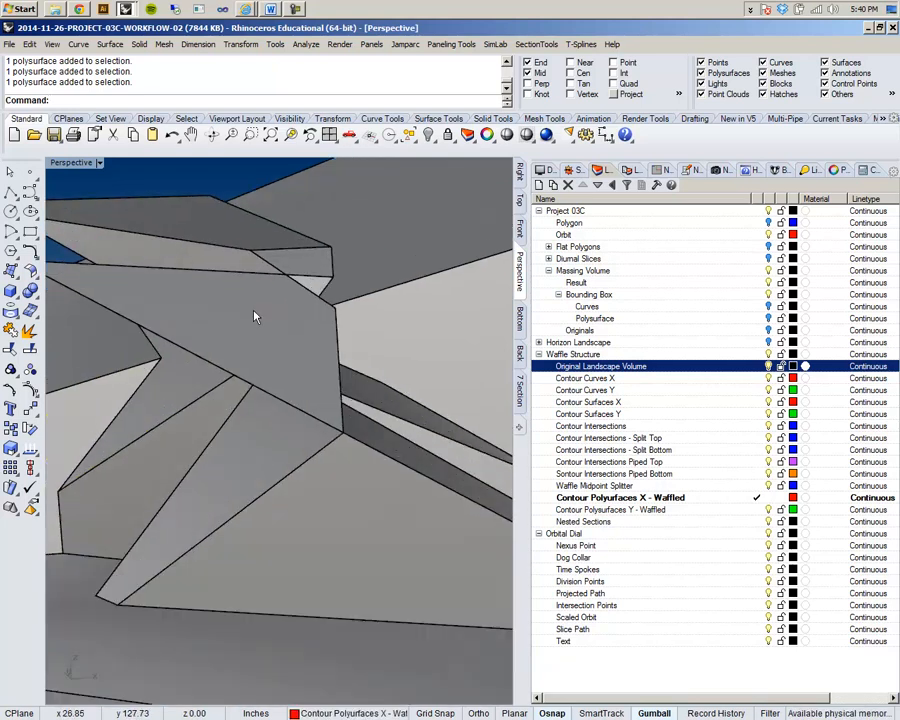
pyautogui.keyDown('shift'); pyautogui.moveTo(254, 310); pyautogui.dragTo(326, 336, button='right'); pyautogui.keyUp('shift')
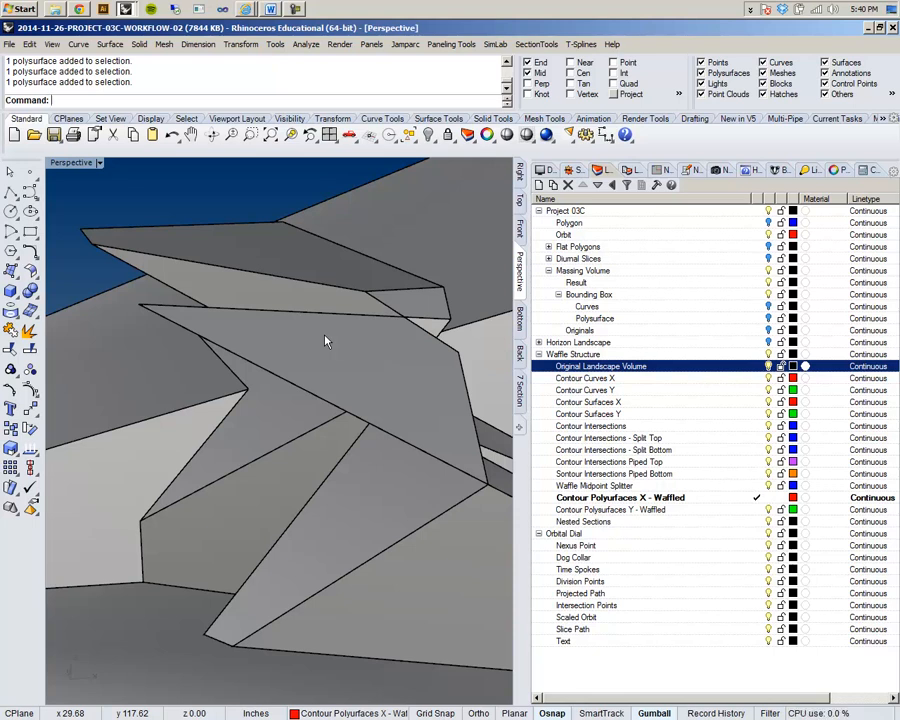
pyautogui.moveTo(325, 341); pyautogui.dragTo(412, 338, button='right')
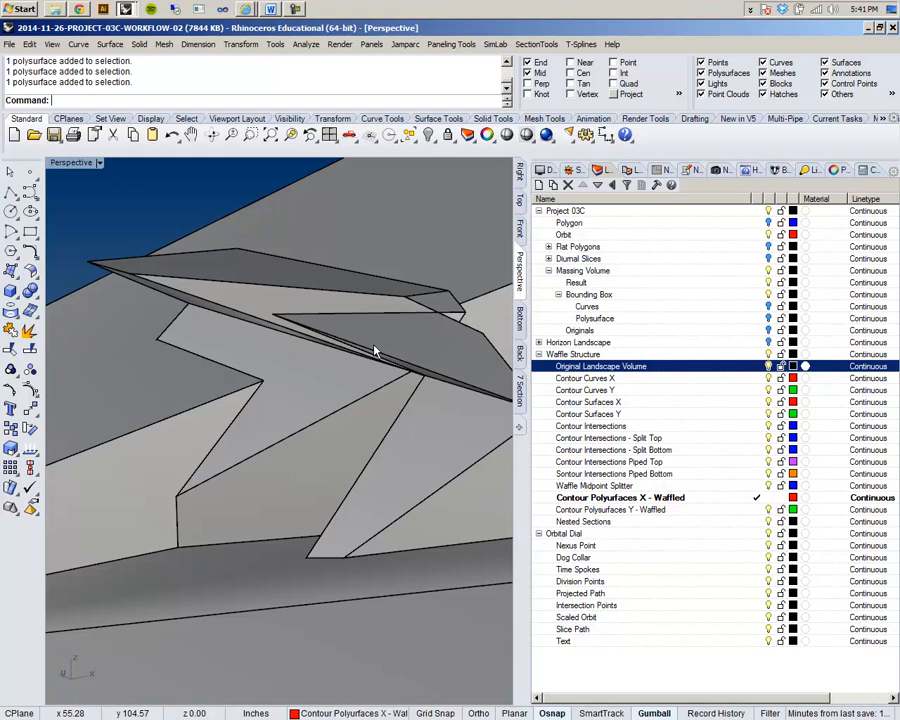
# Highlight the massing volume, study its underside and sloped planes from several angles, and deselect it
pyautogui.click(413, 351)
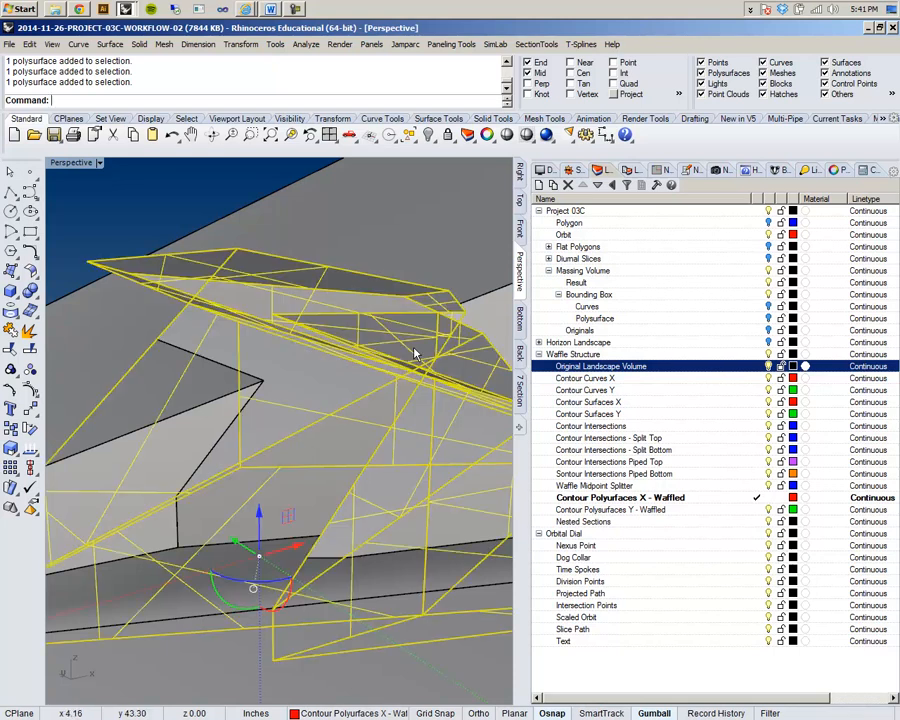
pyautogui.moveTo(414, 351); pyautogui.dragTo(408, 398, button='right')
pyautogui.moveTo(236, 305); pyautogui.dragTo(238, 374, button='right')
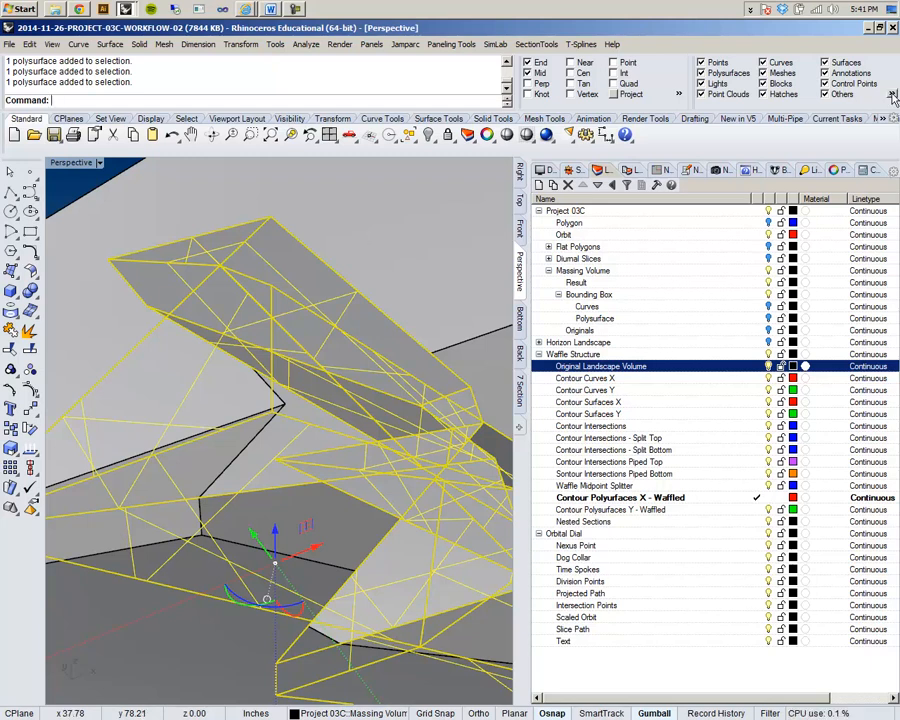
pyautogui.moveTo(215, 302); pyautogui.dragTo(294, 263, button='right')
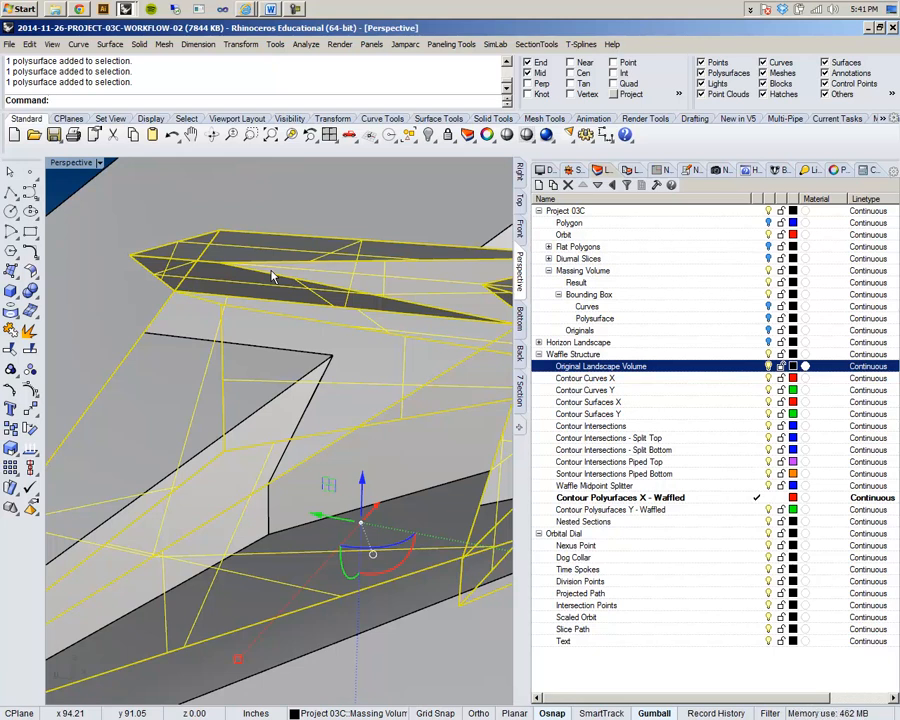
pyautogui.moveTo(303, 260); pyautogui.dragTo(313, 313, button='right')
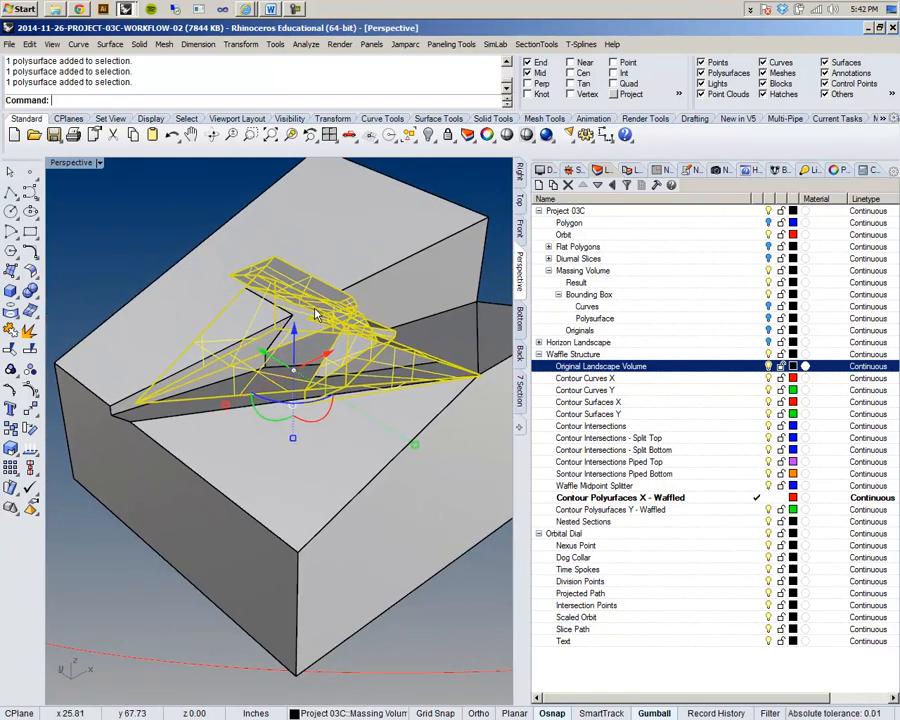
pyautogui.click(201, 187)
pyautogui.moveTo(271, 275); pyautogui.dragTo(232, 290, button='right')
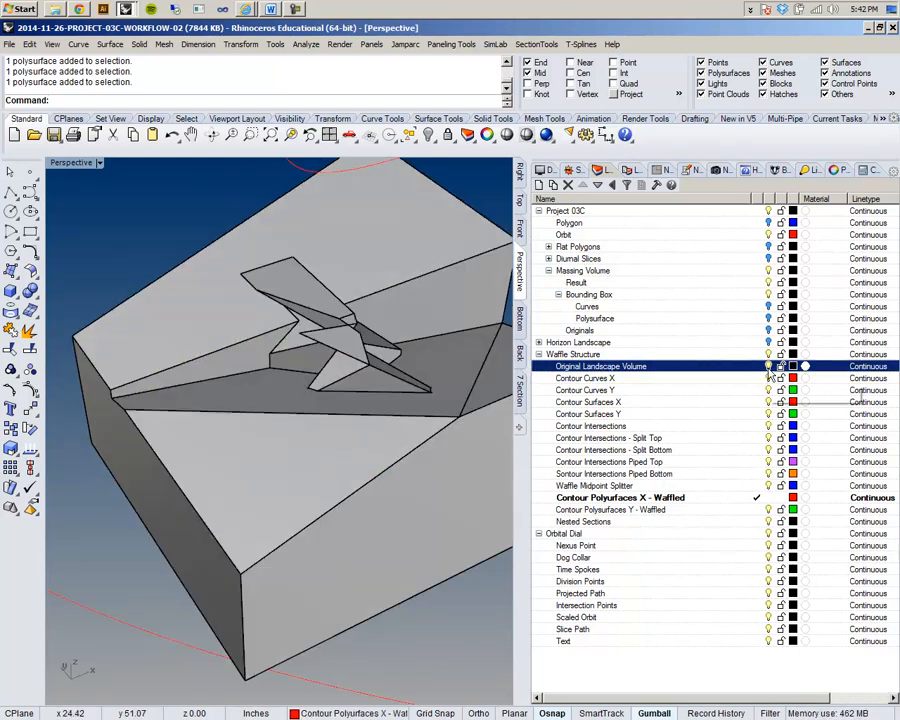
# Hide the Massing Volume layer and view the carved landscape block on its own
pyautogui.click(768, 271)
pyautogui.moveTo(152, 412); pyautogui.dragTo(71, 430, button='right')
pyautogui.moveTo(313, 410); pyautogui.dragTo(374, 368, button='right')
pyautogui.scroll(-6, 316, 390)
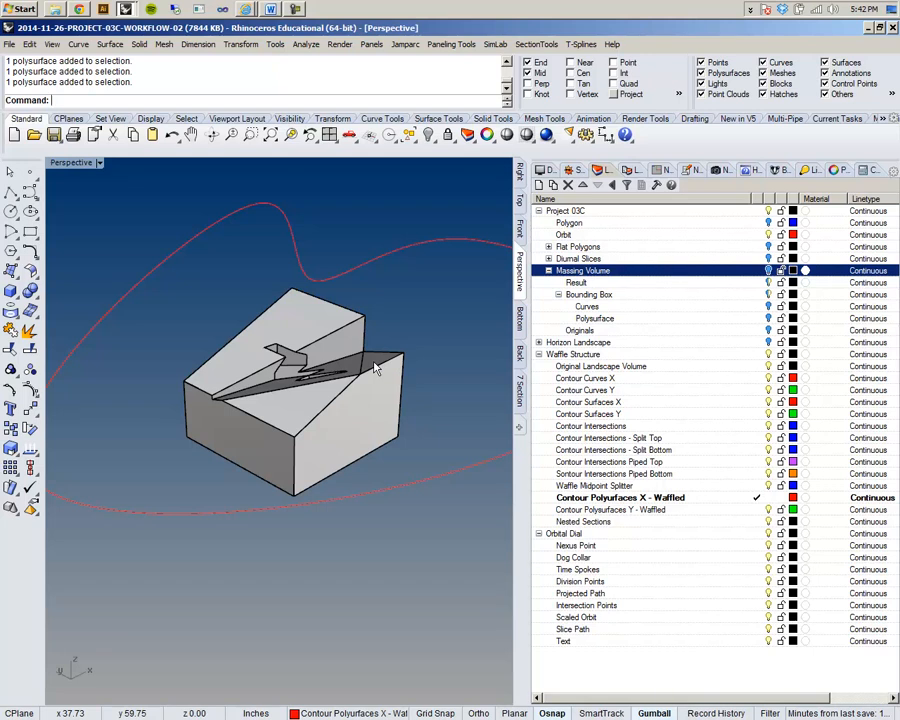
# Collapse and re-expand the Waffle Structure layer group, and narrow the layer list to enlarge the Perspective view
pyautogui.click(539, 355)
pyautogui.click(539, 355)
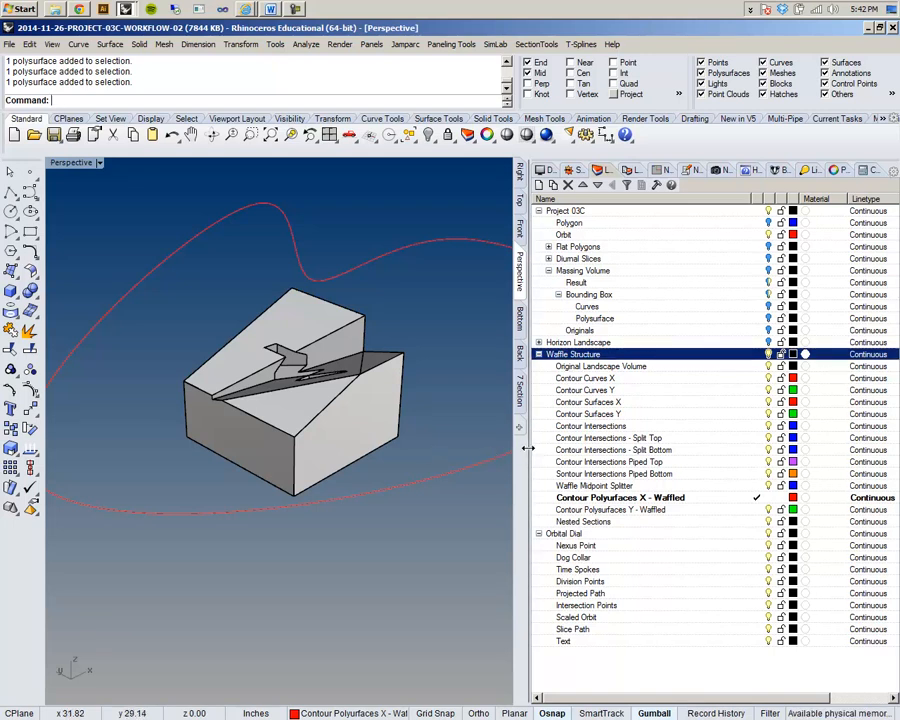
pyautogui.moveTo(532, 448); pyautogui.dragTo(597, 449)
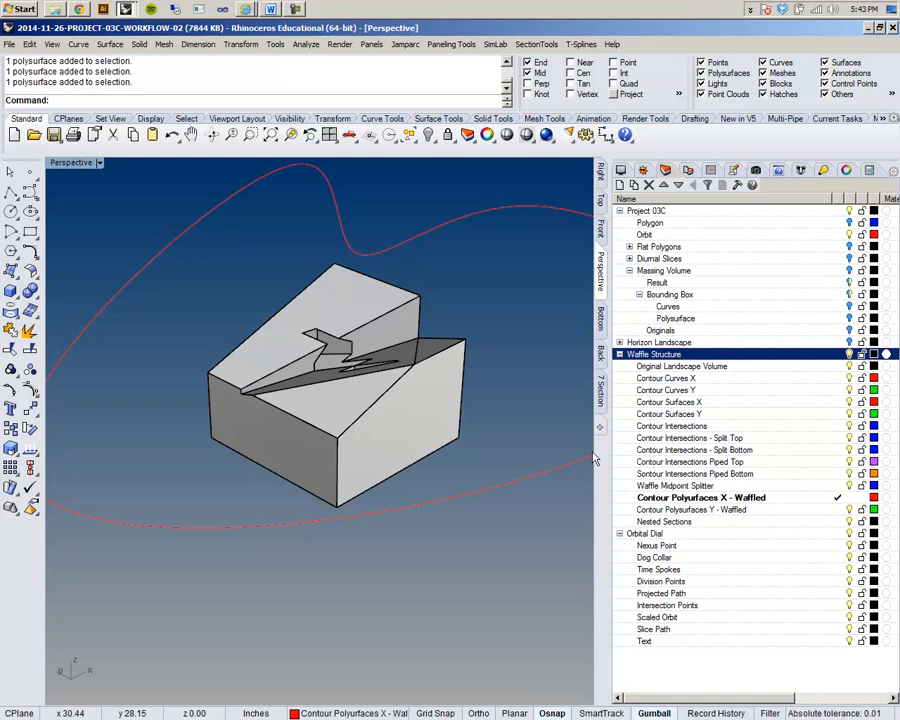
# Hide the Orbit layer so that only the carved landscape block is displayed
pyautogui.moveTo(594, 458); pyautogui.dragTo(353, 396, button='right')
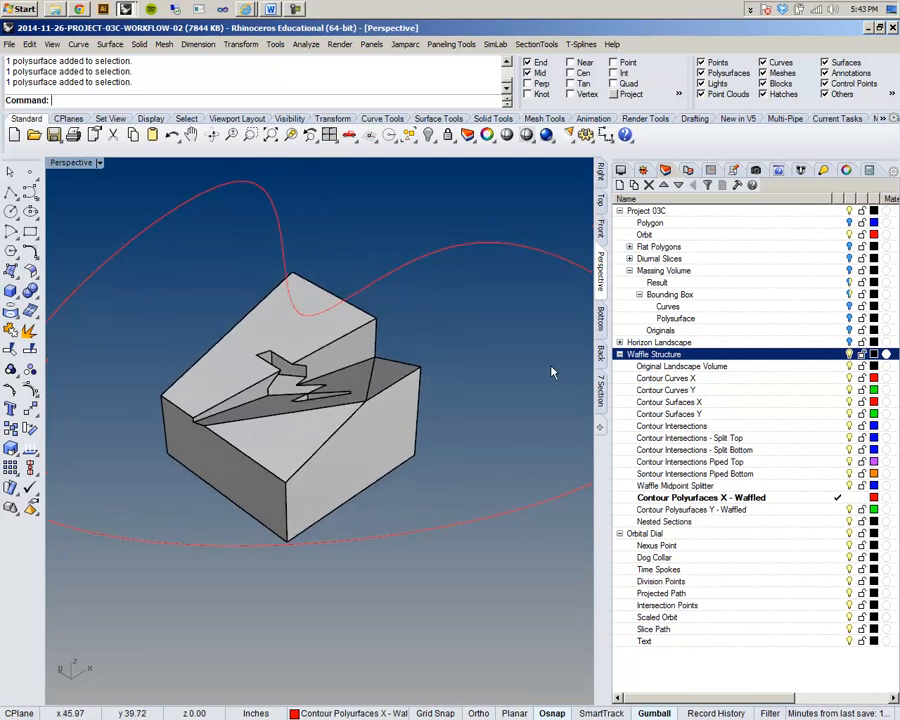
pyautogui.click(849, 235)
pyautogui.moveTo(540, 410); pyautogui.dragTo(474, 408, button='right')
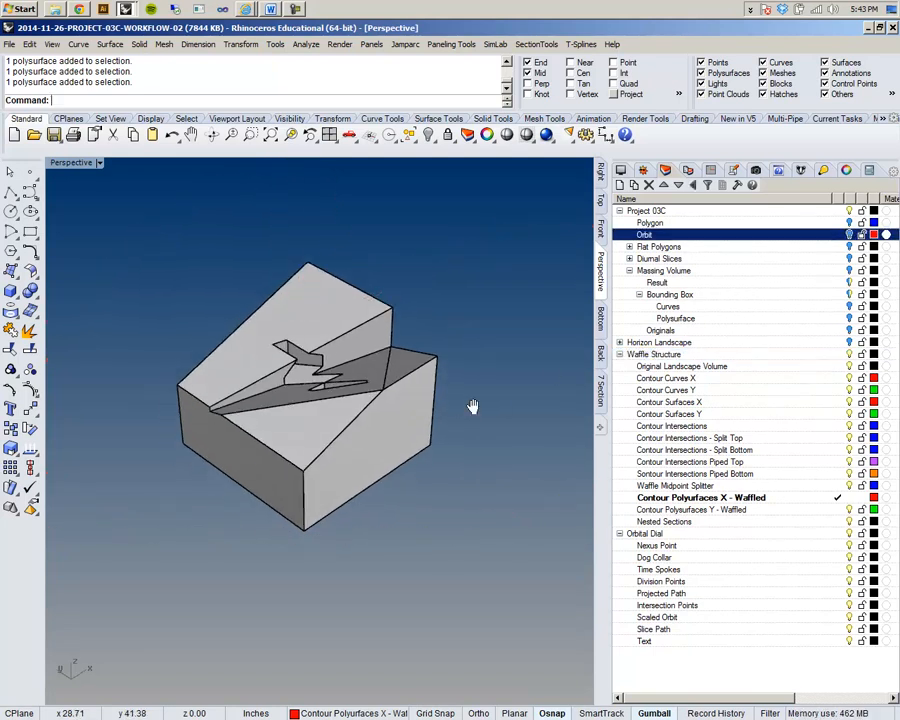
# Examine the landscape block as a whole and its carved recess up close from several angles
pyautogui.moveTo(394, 392); pyautogui.dragTo(331, 399, button='right')
pyautogui.scroll(4, 387, 403)
pyautogui.scroll(-6, 387, 403)
pyautogui.scroll(6, 330, 399)
pyautogui.moveTo(276, 408); pyautogui.dragTo(393, 464, button='right')
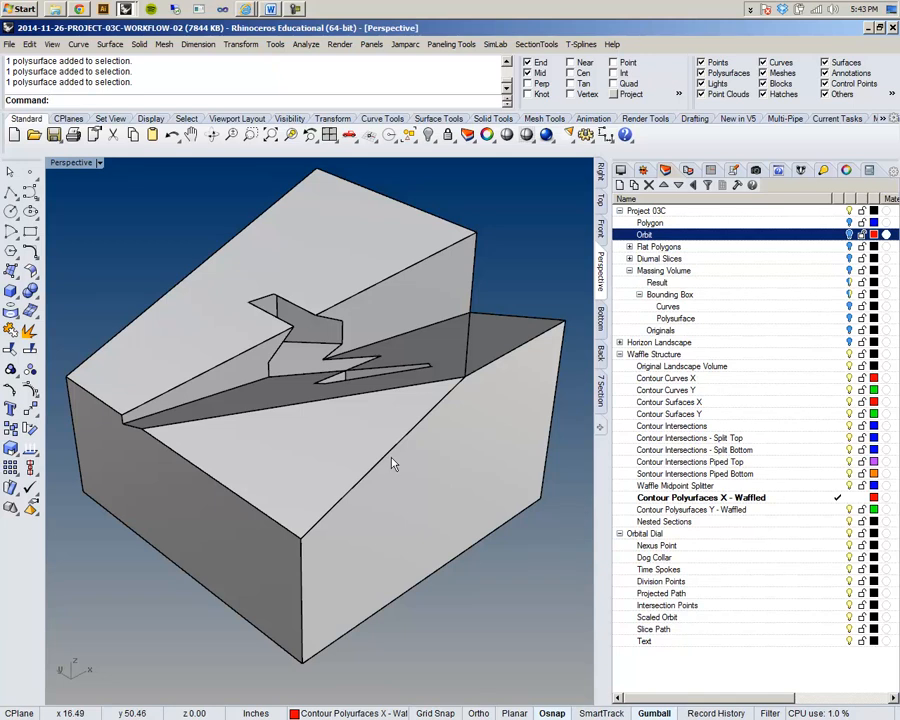
pyautogui.scroll(5, 366, 418)
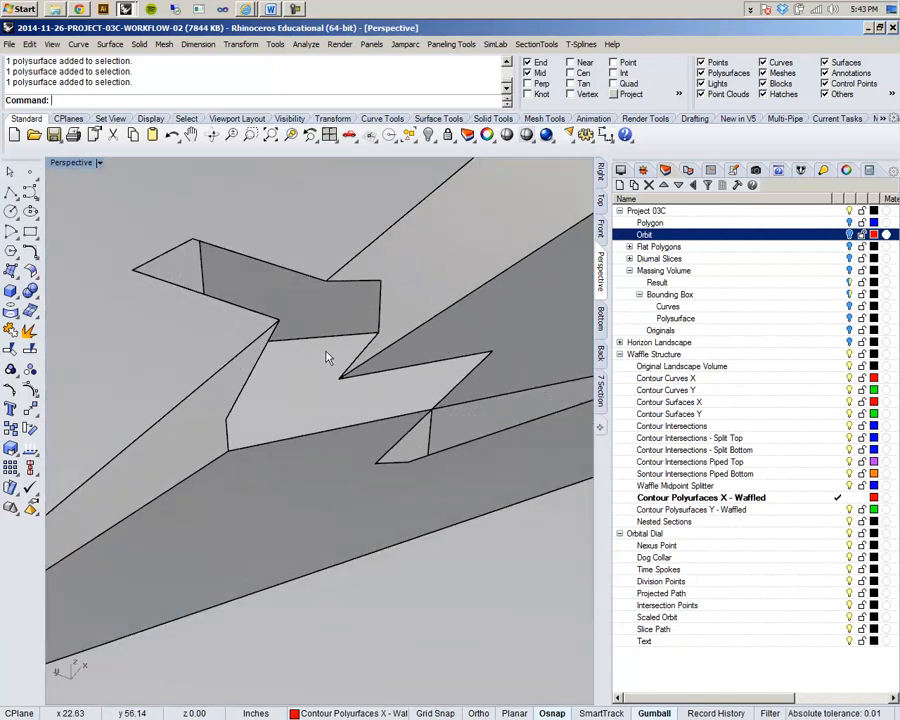
pyautogui.moveTo(326, 357); pyautogui.dragTo(353, 320, button='right')
pyautogui.scroll(-3, 355, 338)
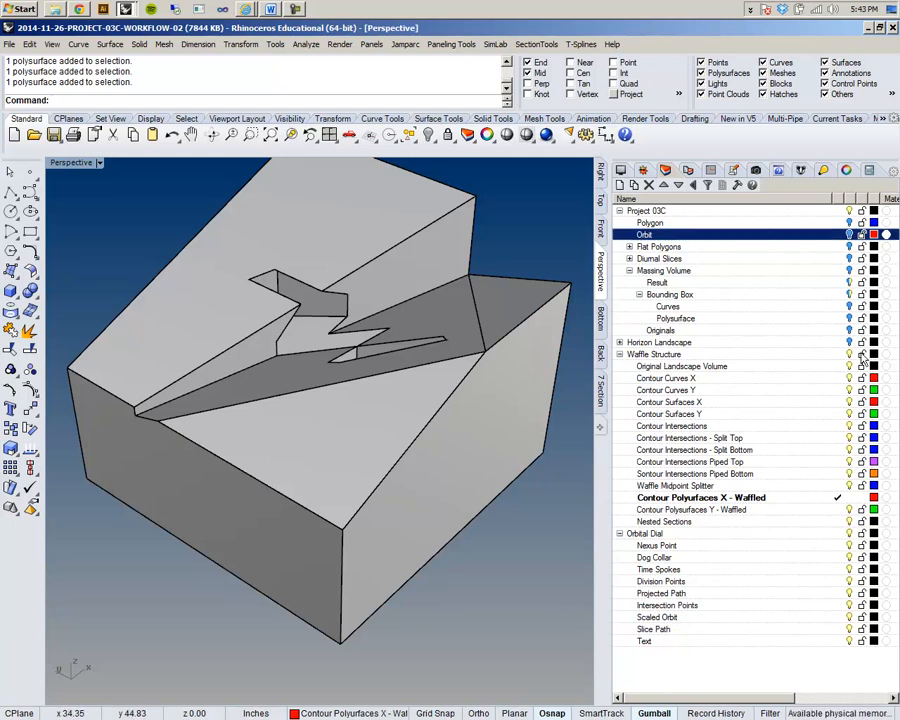
pyautogui.moveTo(518, 335); pyautogui.dragTo(440, 378, button='right')
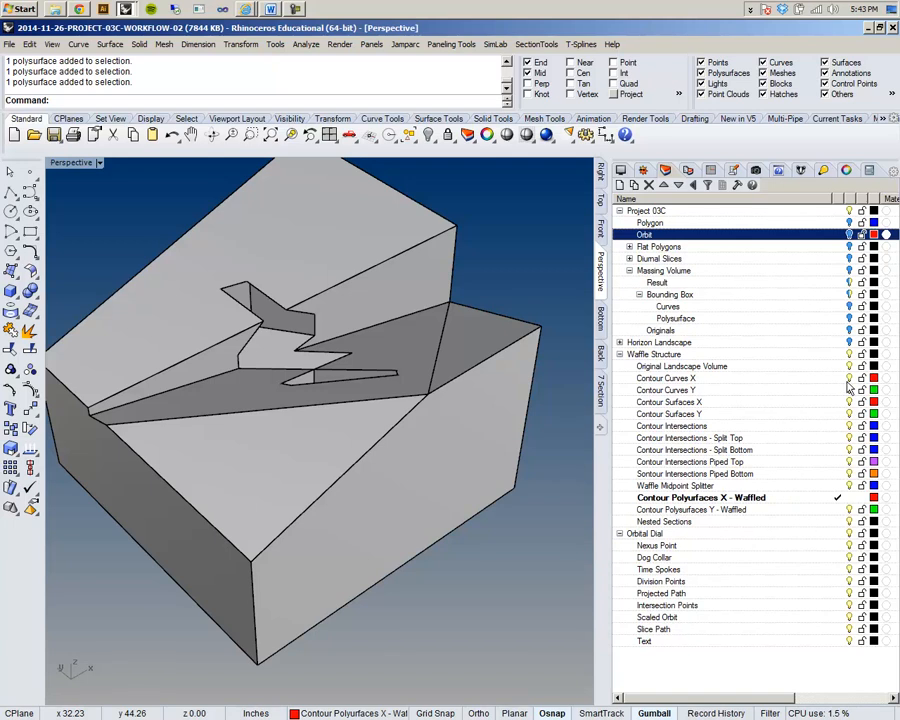
# Make Contour Curves X the current layer
pyautogui.click(845, 378)
pyautogui.moveTo(480, 498); pyautogui.dragTo(444, 449, button='right')
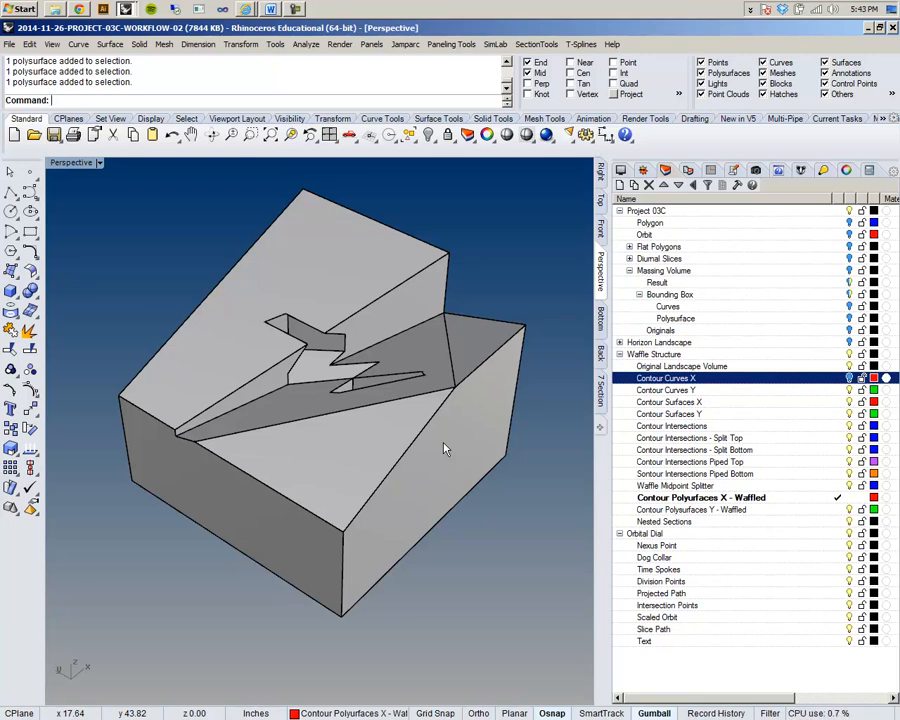
pyautogui.click(837, 378)
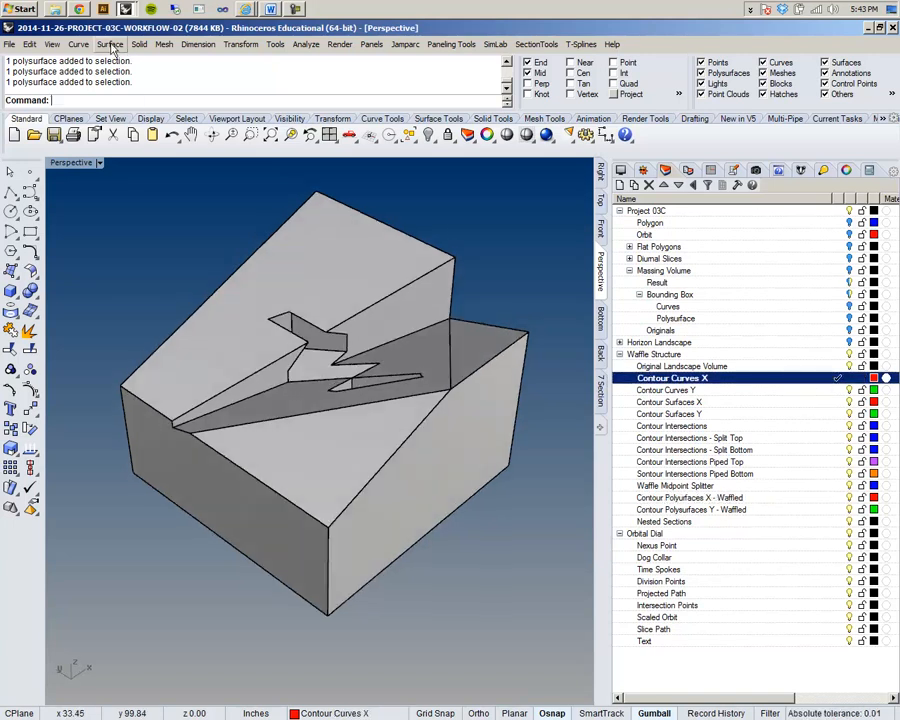
# Start the Contour command with JoinCurves set to ByContourPlane and choose the landscape volume as the object to contour
pyautogui.click(78, 44)
pyautogui.moveTo(110, 410)
pyautogui.click(231, 535)
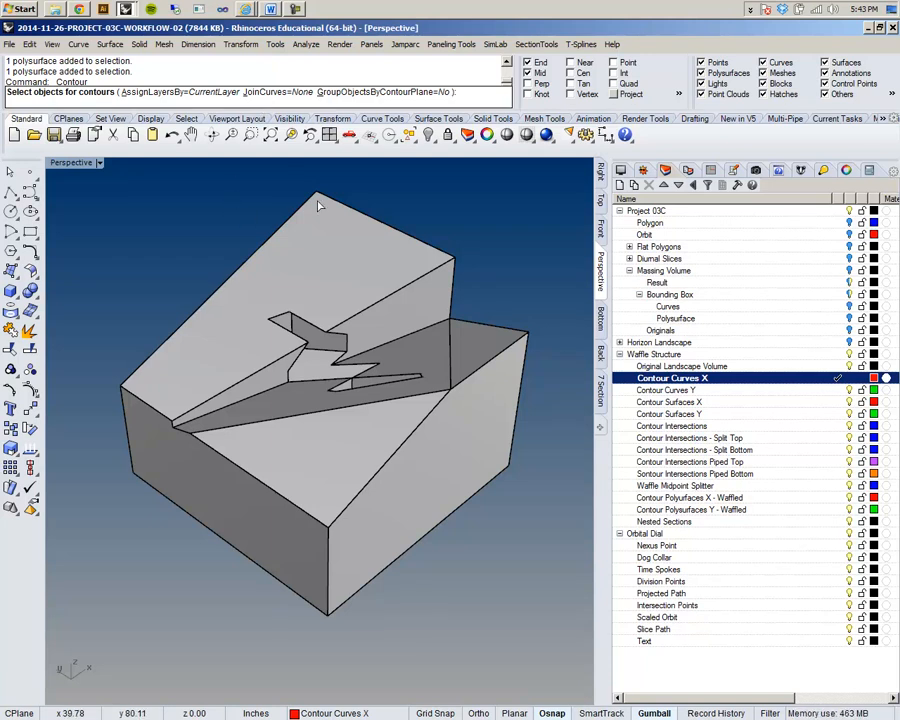
pyautogui.click(262, 94)
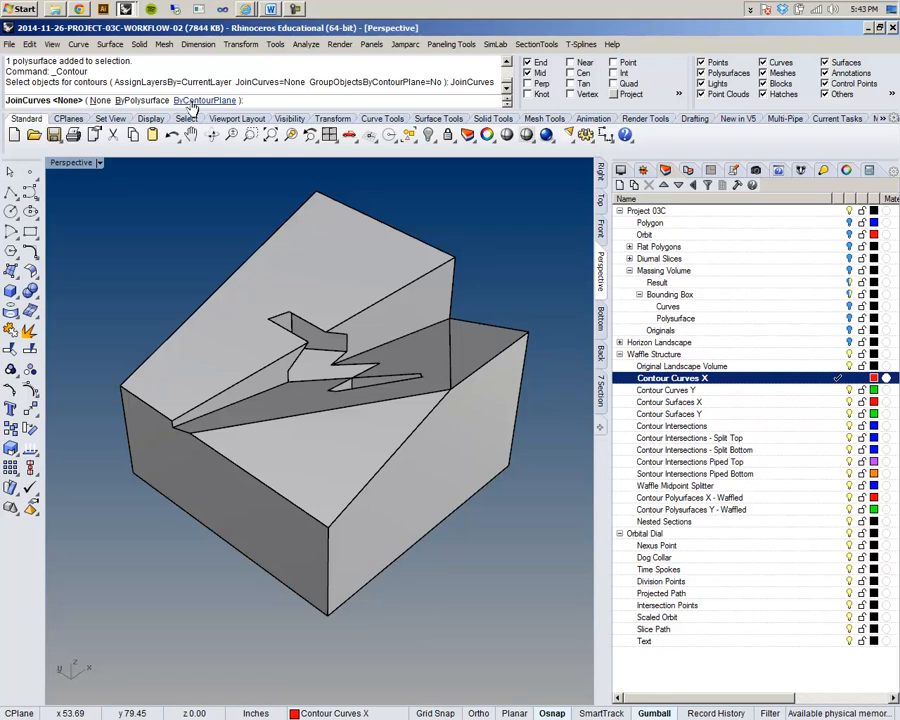
pyautogui.click(190, 104)
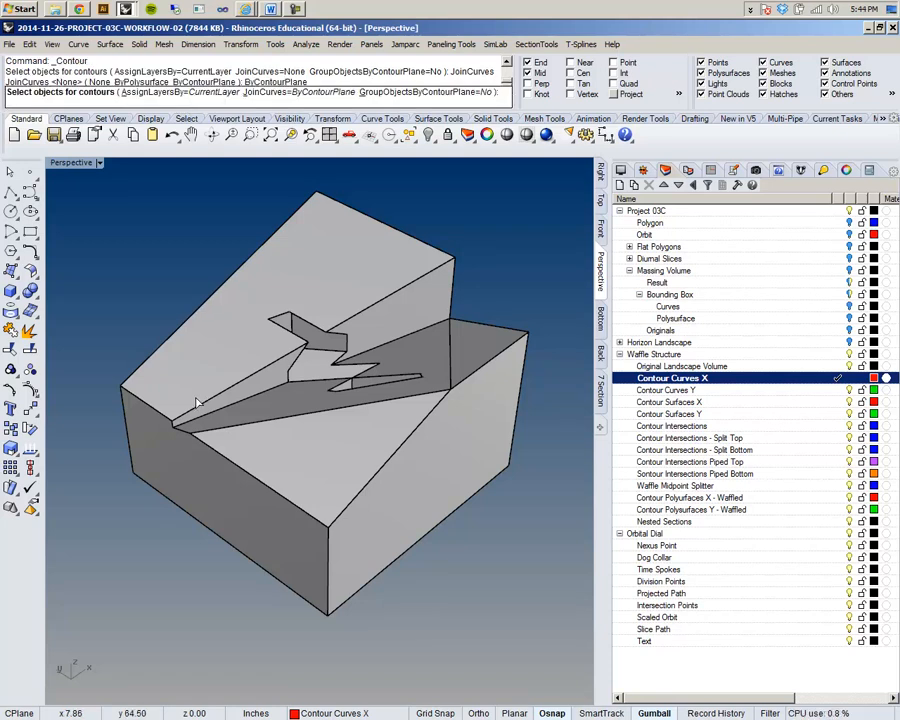
pyautogui.moveTo(345, 436); pyautogui.dragTo(476, 576, button='right')
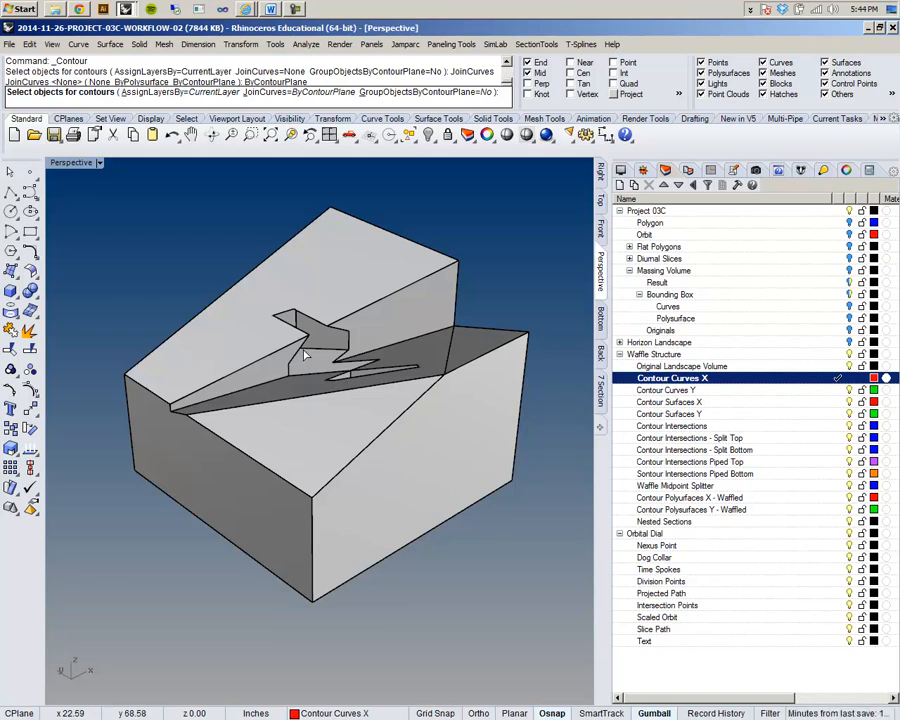
pyautogui.click(344, 428)
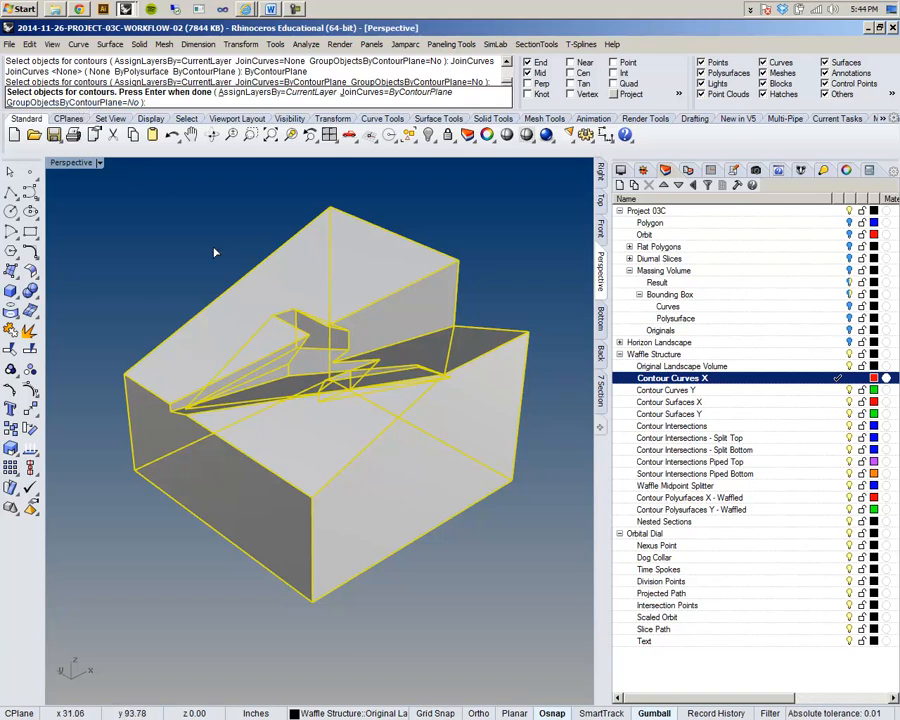
pyautogui.press('Return')
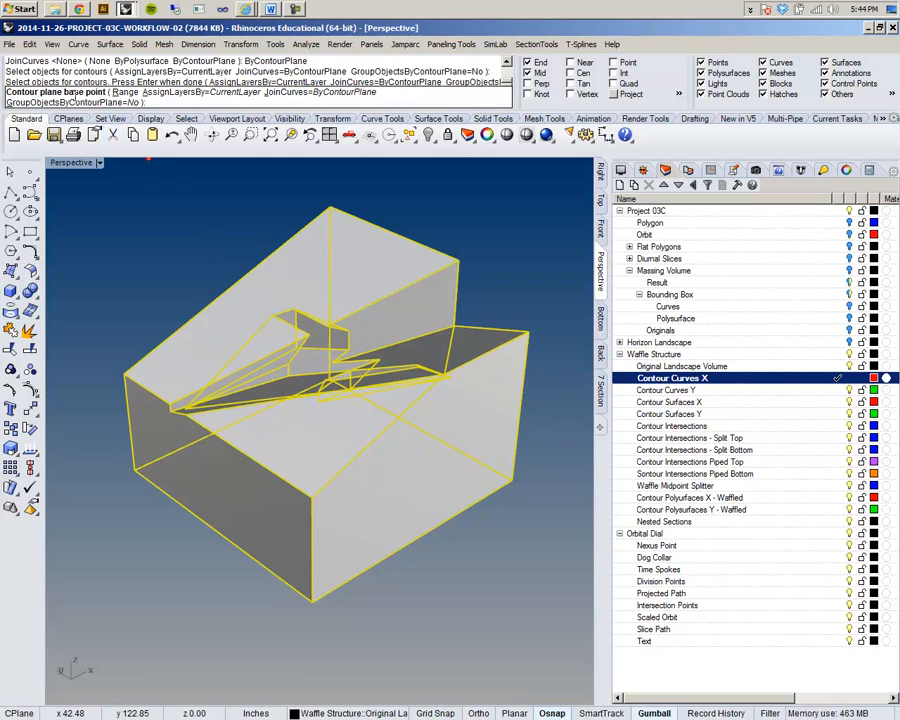
# Generate contours every 2 inches from the block's front bottom corner, with the direction running along its 20-inch bottom edge
pyautogui.moveTo(167, 297); pyautogui.dragTo(177, 305, button='right')
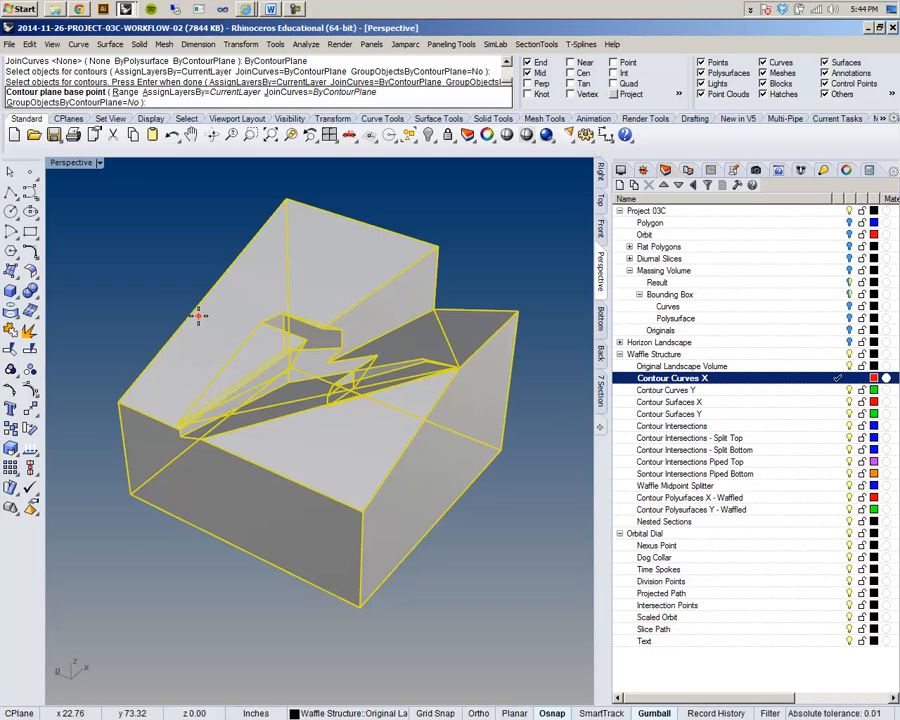
pyautogui.moveTo(376, 619); pyautogui.dragTo(317, 602, button='right')
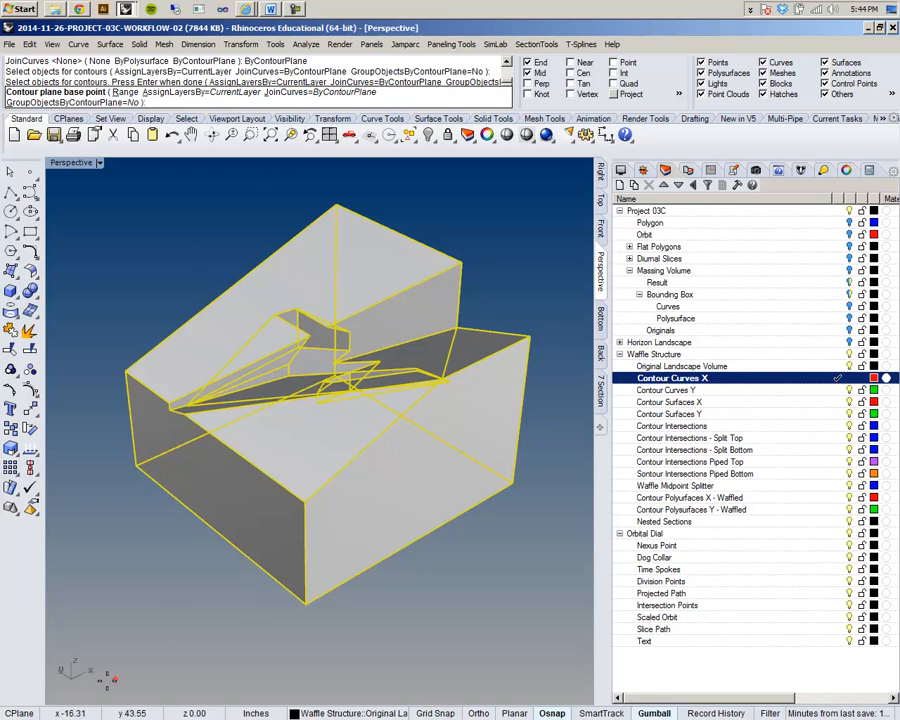
pyautogui.moveTo(301, 227); pyautogui.dragTo(313, 307, button='right')
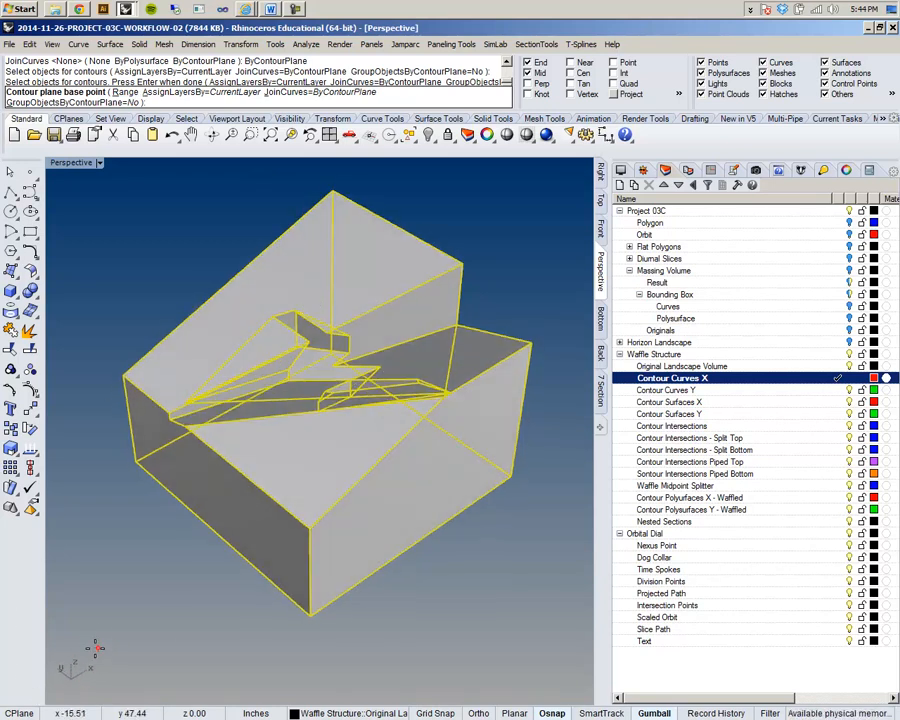
pyautogui.click(309, 616)
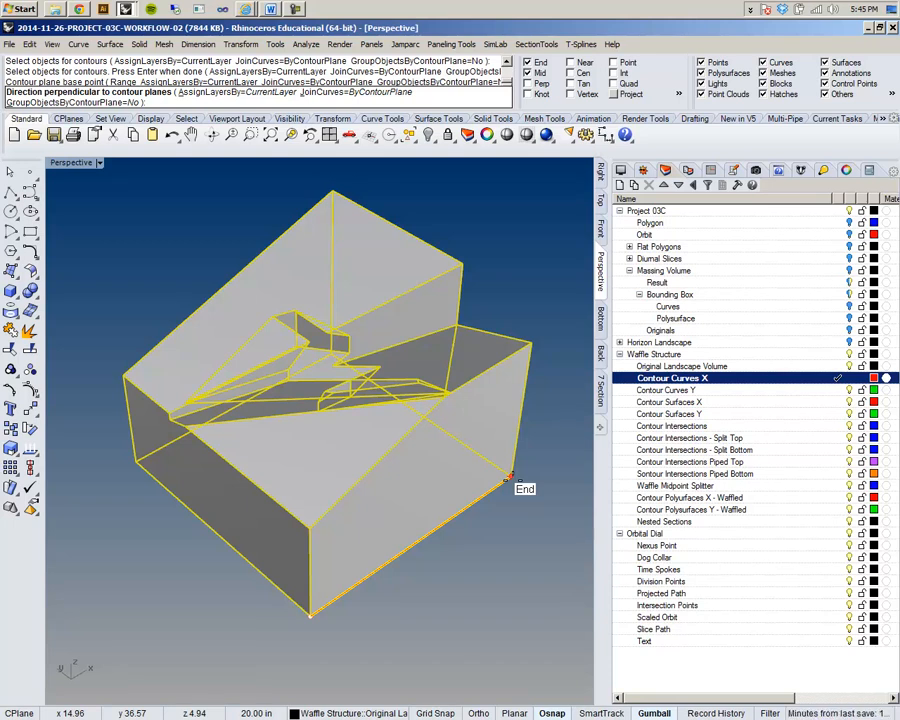
pyautogui.click(508, 478)
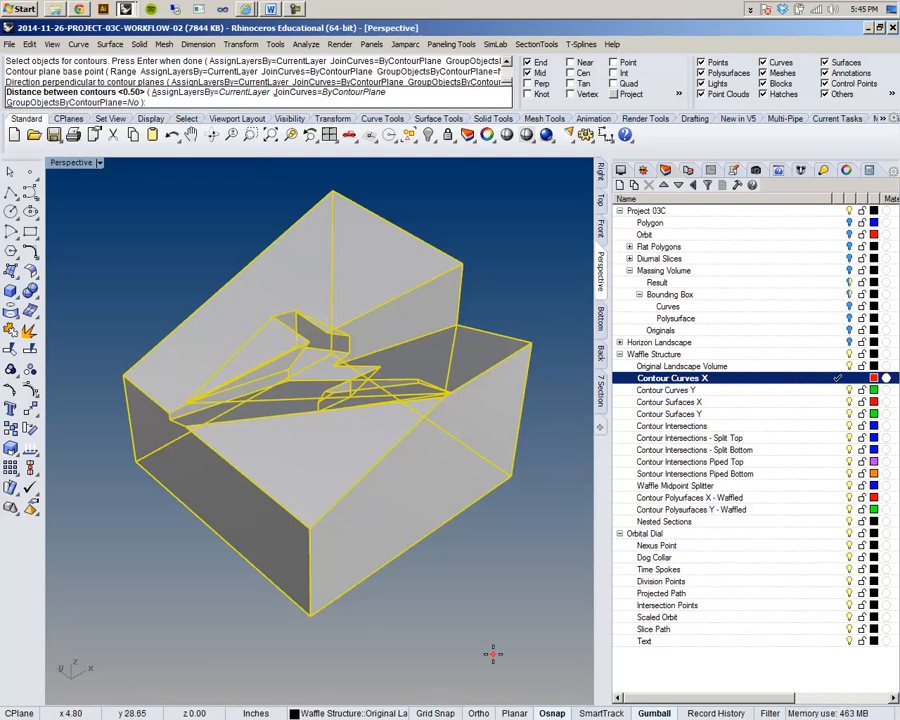
pyautogui.write('2')
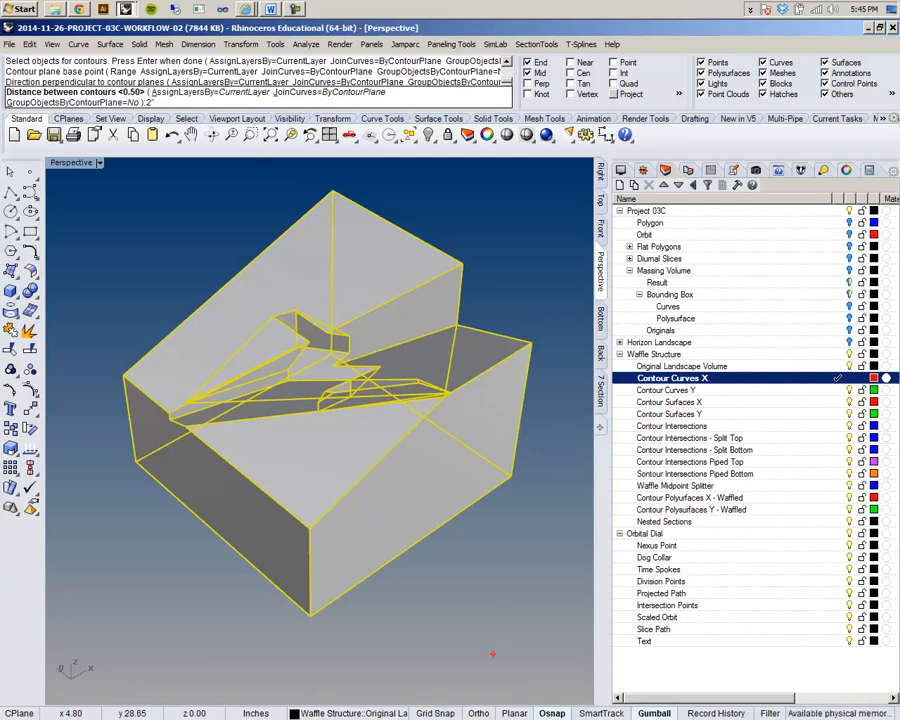
pyautogui.press('Return')
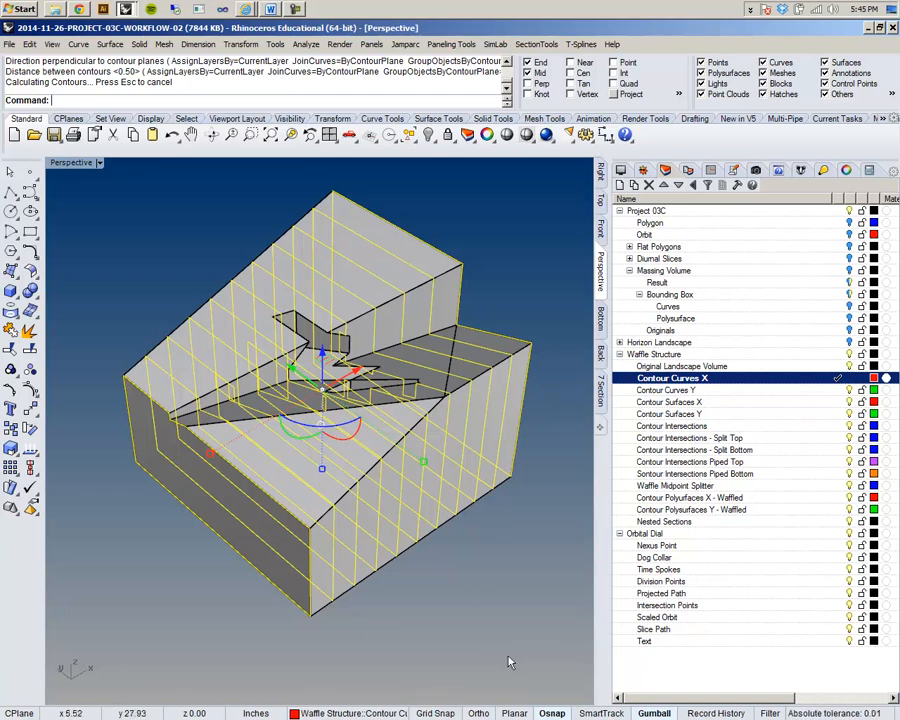
pyautogui.press('Escape')
# Inspect the X contour curves around the block, highlighting the first and last contours on its two end faces
pyautogui.moveTo(415, 605); pyautogui.dragTo(402, 589, button='right')
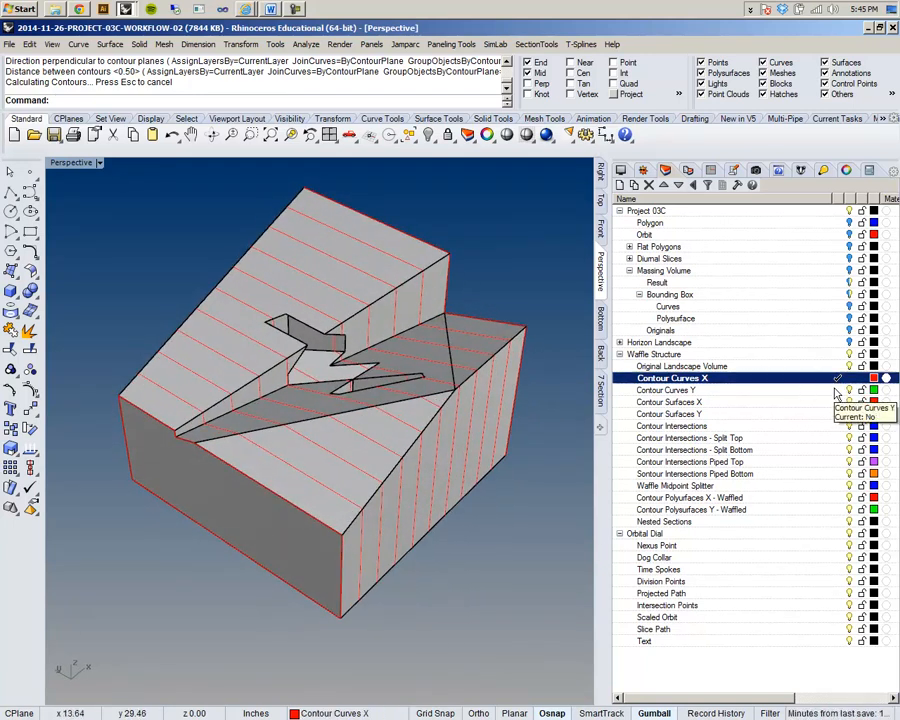
pyautogui.moveTo(217, 472); pyautogui.dragTo(295, 458, button='right')
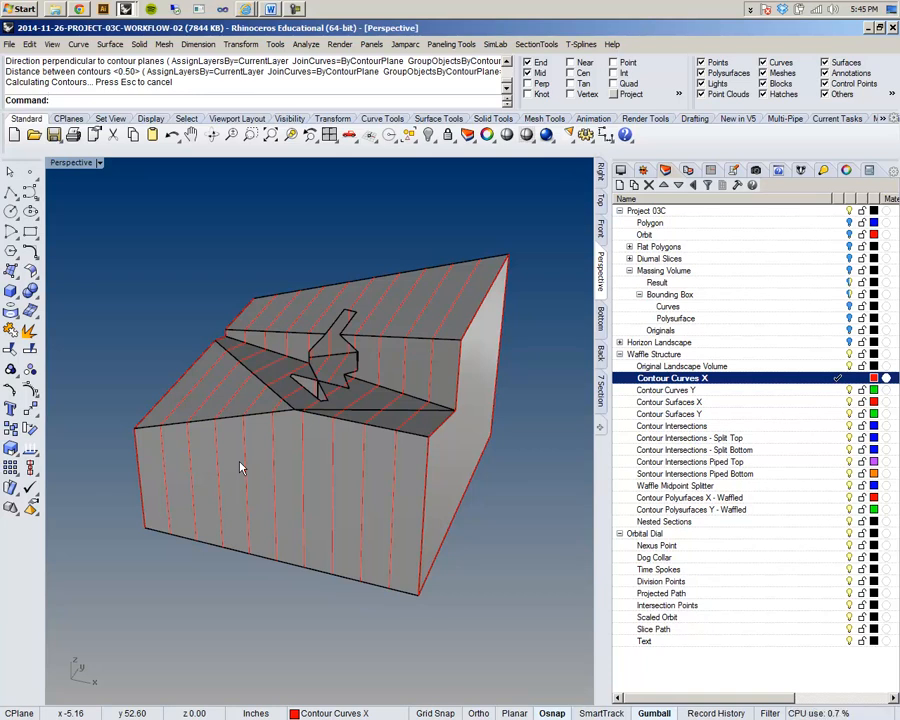
pyautogui.moveTo(240, 467); pyautogui.dragTo(300, 572, button='right')
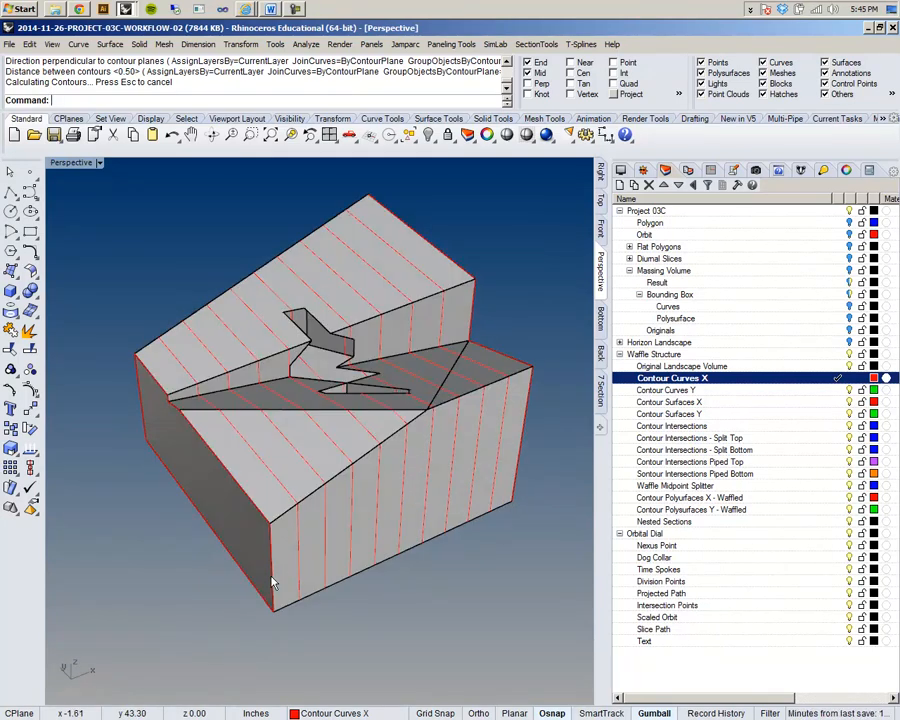
pyautogui.click(271, 584)
pyautogui.click(308, 611)
pyautogui.moveTo(458, 577); pyautogui.dragTo(268, 560, button='right')
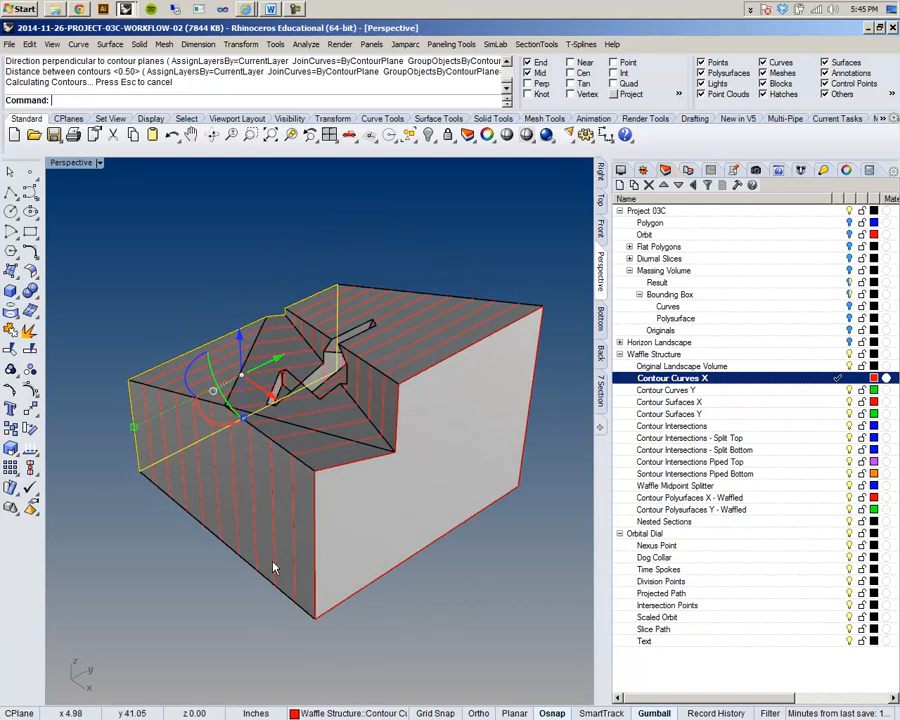
pyautogui.click(317, 589)
pyautogui.click(350, 605)
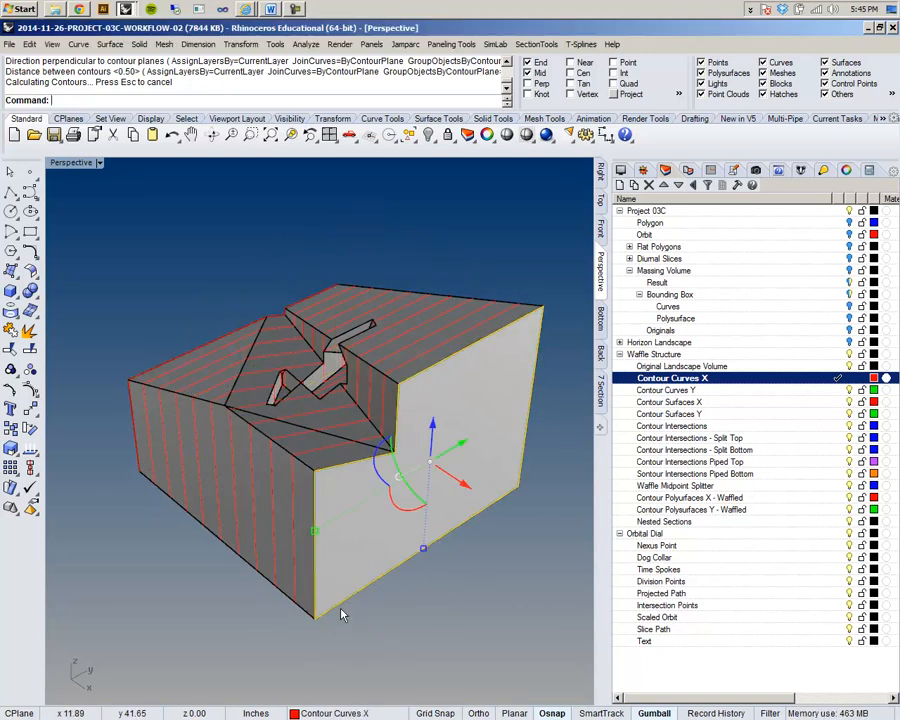
pyautogui.moveTo(396, 587); pyautogui.dragTo(507, 608, button='right')
pyautogui.click(412, 616)
pyautogui.moveTo(412, 616); pyautogui.dragTo(380, 615, button='right')
pyautogui.moveTo(249, 566); pyautogui.dragTo(305, 587, button='right')
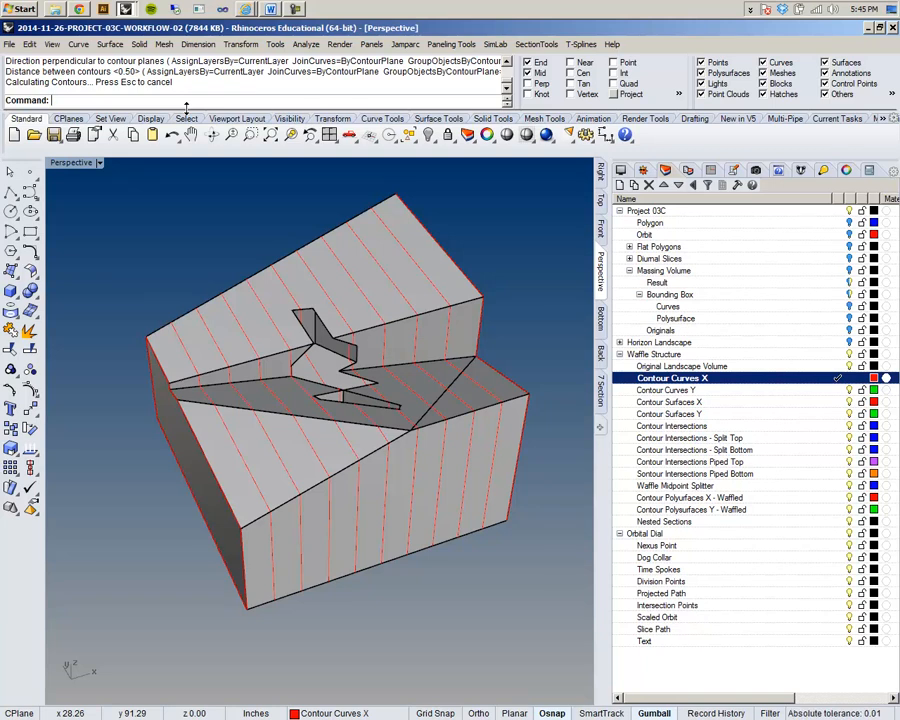
# Make Contour Curves Y the current layer and choose the landscape volume for a second Contour operation
pyautogui.click(838, 390)
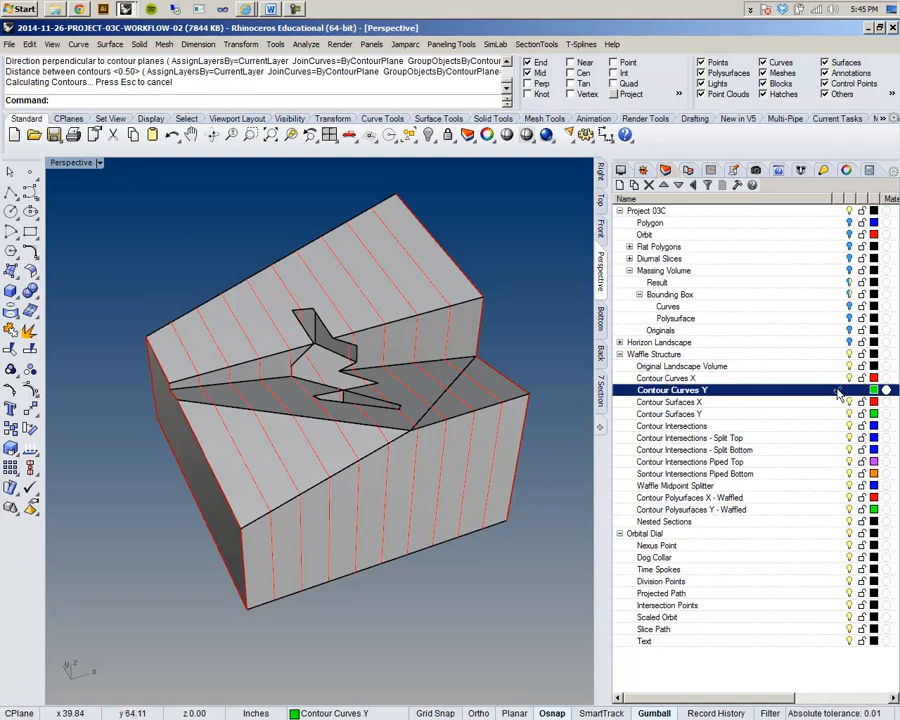
pyautogui.moveTo(196, 338); pyautogui.dragTo(230, 350, button='right')
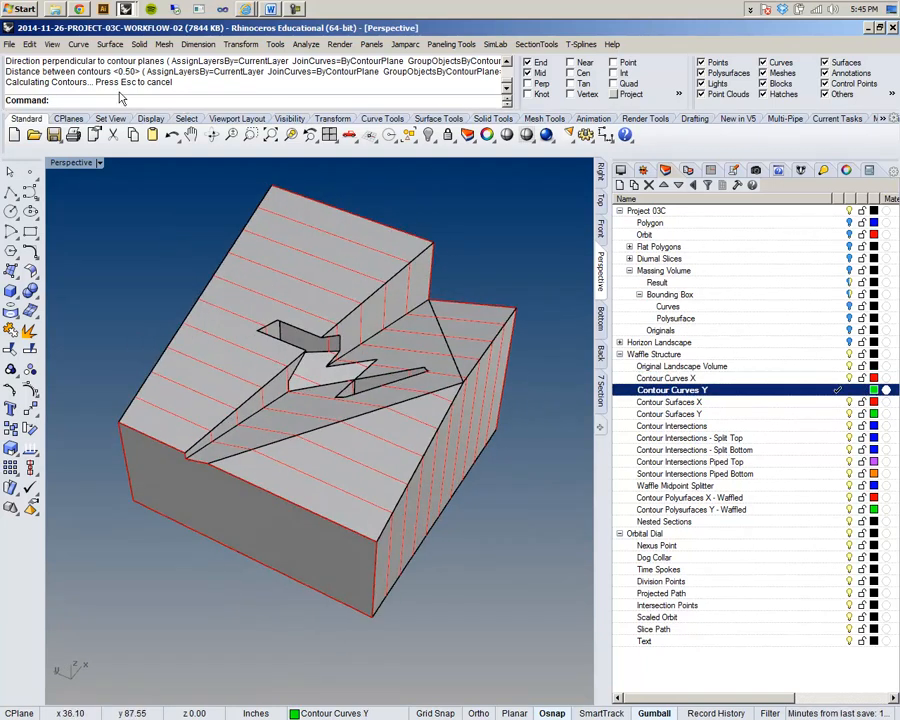
pyautogui.rightClick(177, 78)
pyautogui.click(203, 126)
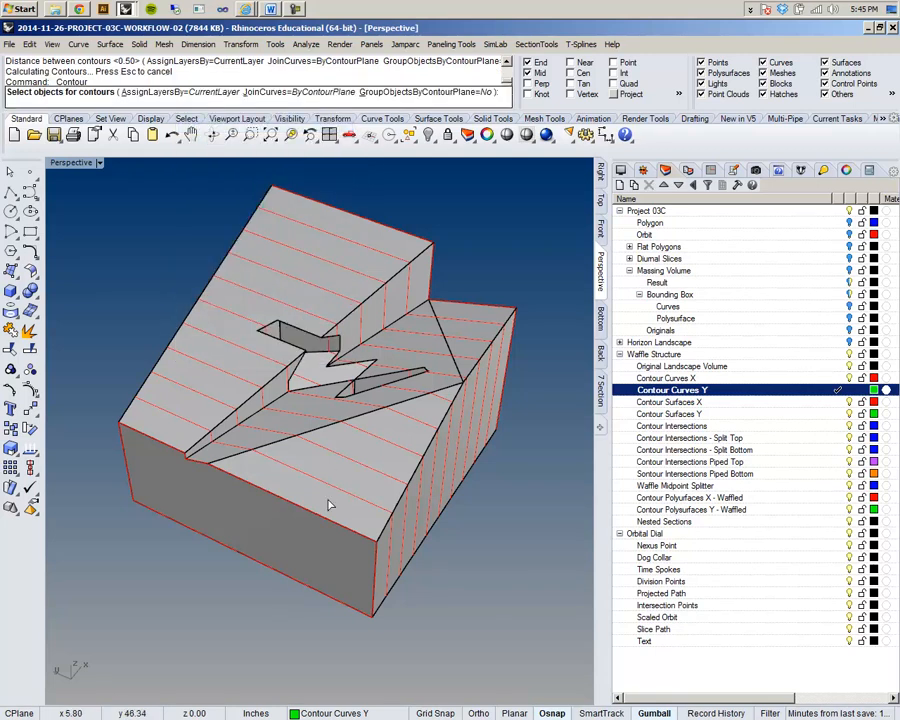
pyautogui.click(241, 530)
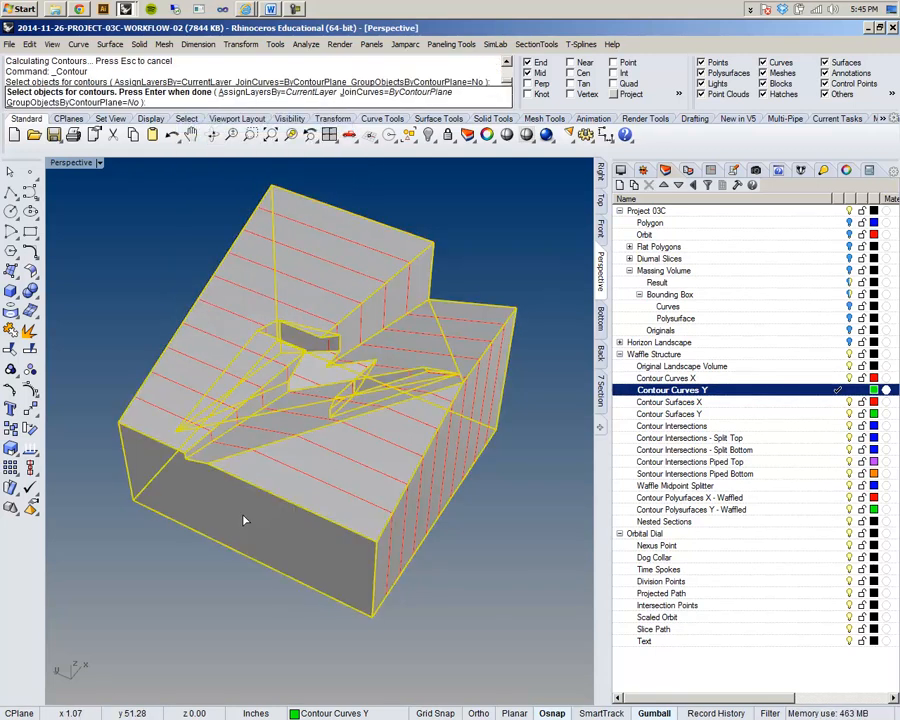
# Hide the Contour Curves X layer and contour the volume every 2 inches from its front bottom corner along the front face's bottom edge
pyautogui.keyDown('shift'); pyautogui.moveTo(324, 456); pyautogui.dragTo(356, 446, button='right'); pyautogui.keyUp('shift')
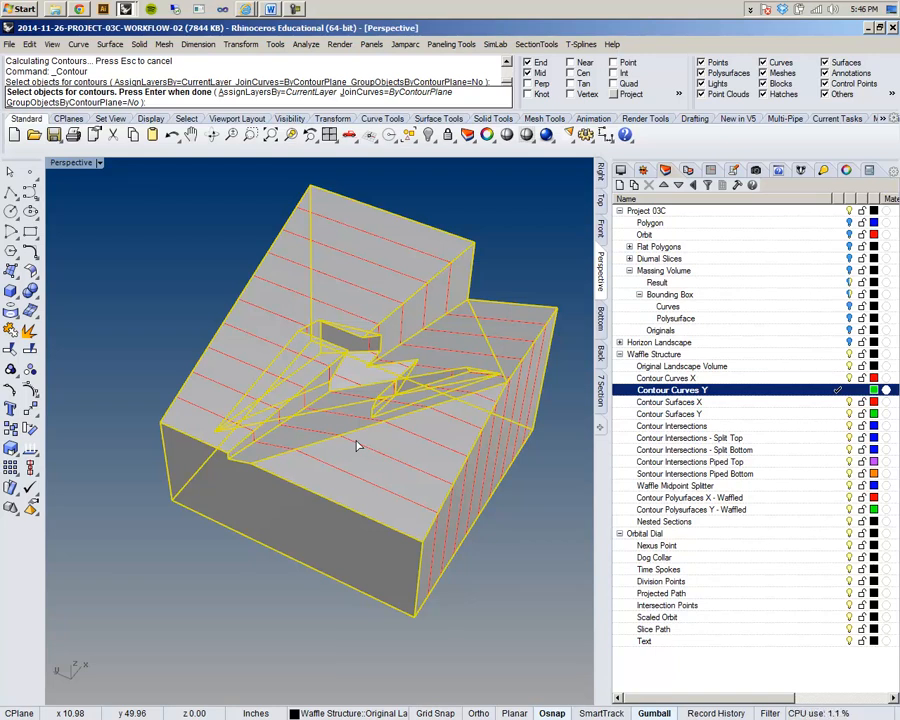
pyautogui.click(849, 378)
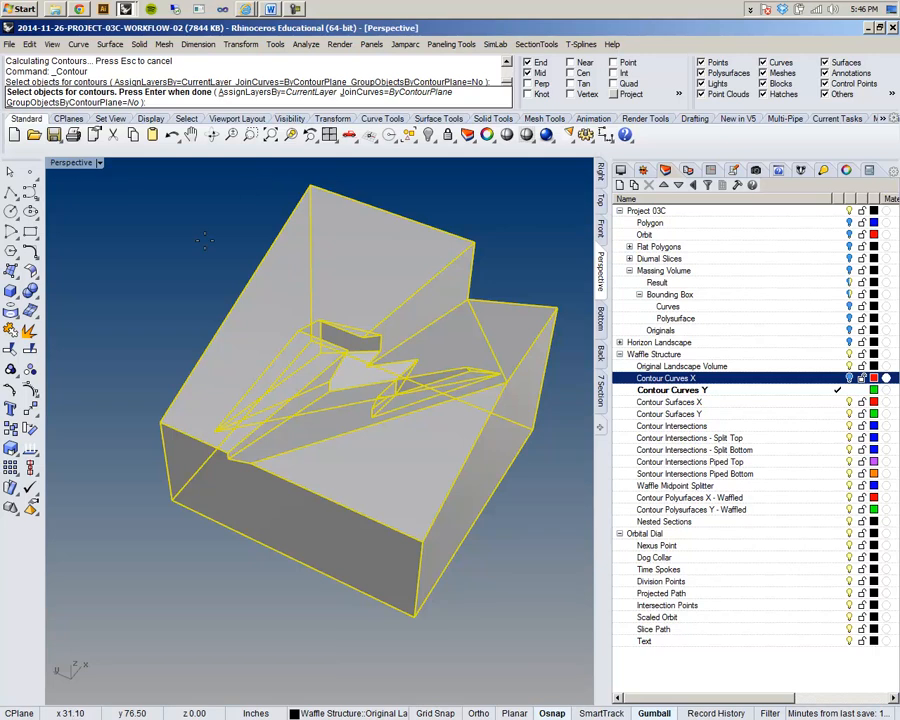
pyautogui.press('Return')
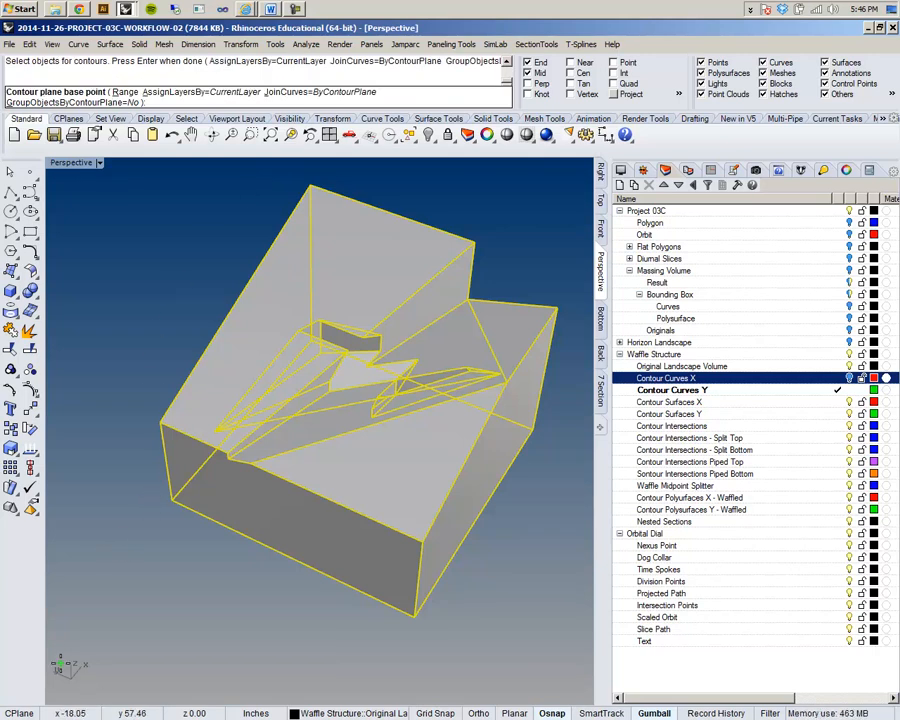
pyautogui.click(412, 617)
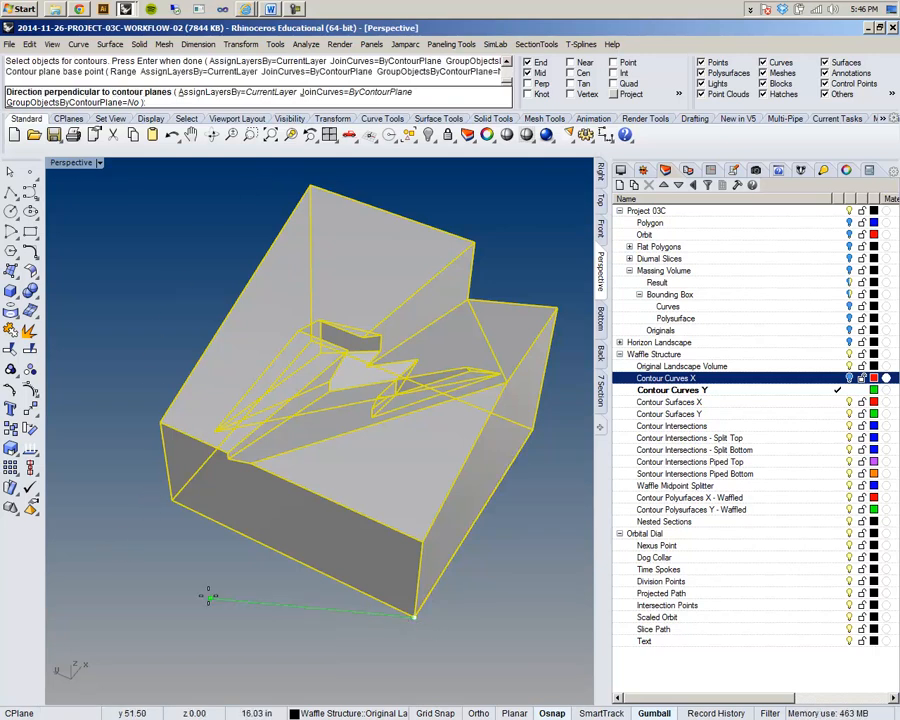
pyautogui.click(169, 499)
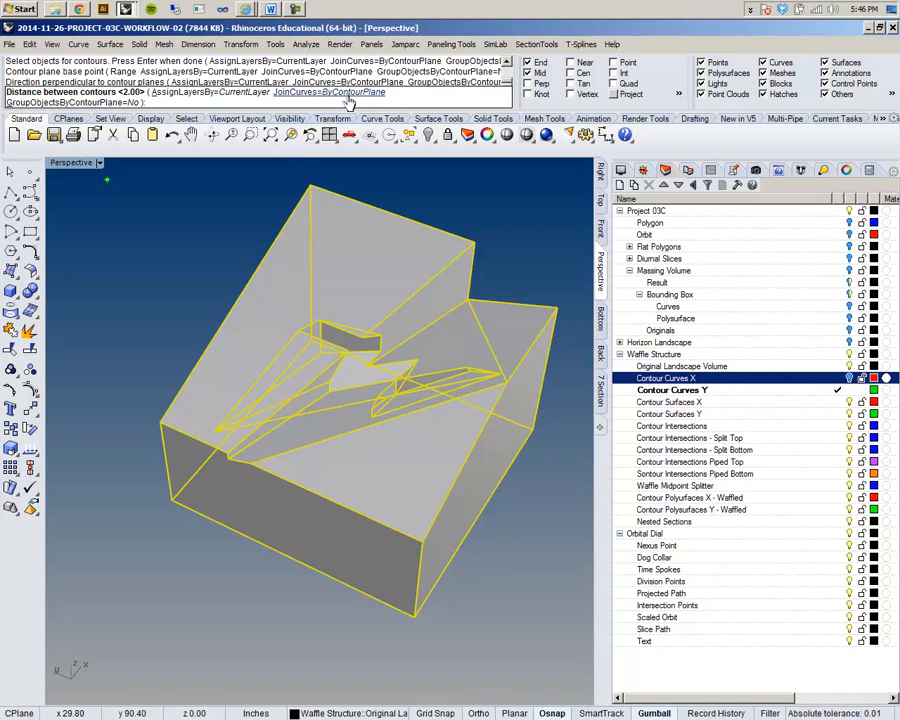
pyautogui.press('Return')
pyautogui.click(487, 541)
# Hide the Original Landscape Volume layer and show Contour Curves X to view both sets of contour curves together
pyautogui.keyDown('shift'); pyautogui.moveTo(496, 359); pyautogui.dragTo(469, 334, button='right'); pyautogui.keyUp('shift')
pyautogui.click(388, 227)
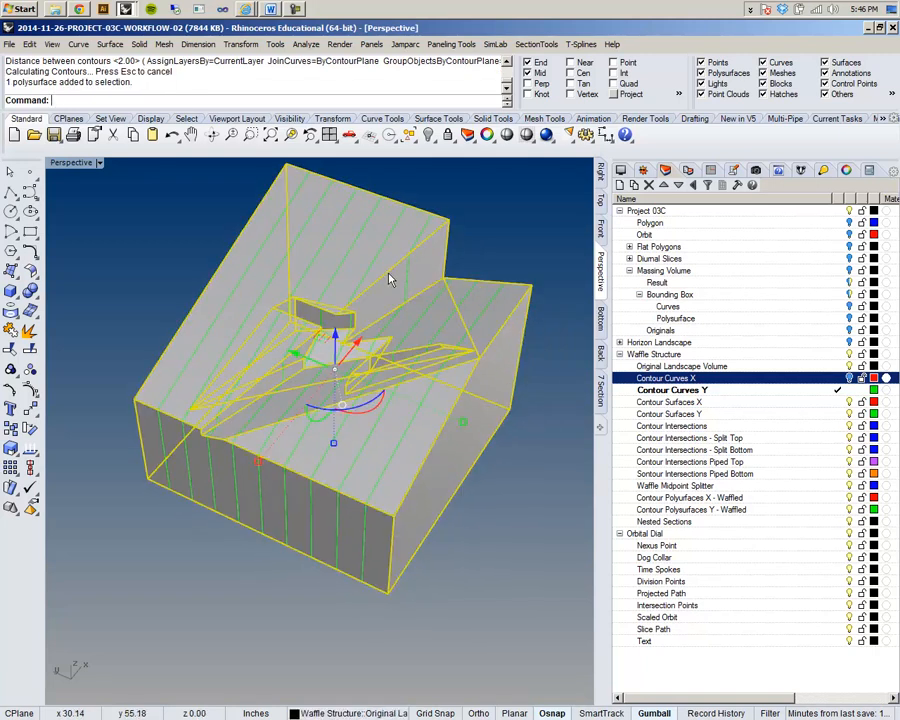
pyautogui.click(849, 367)
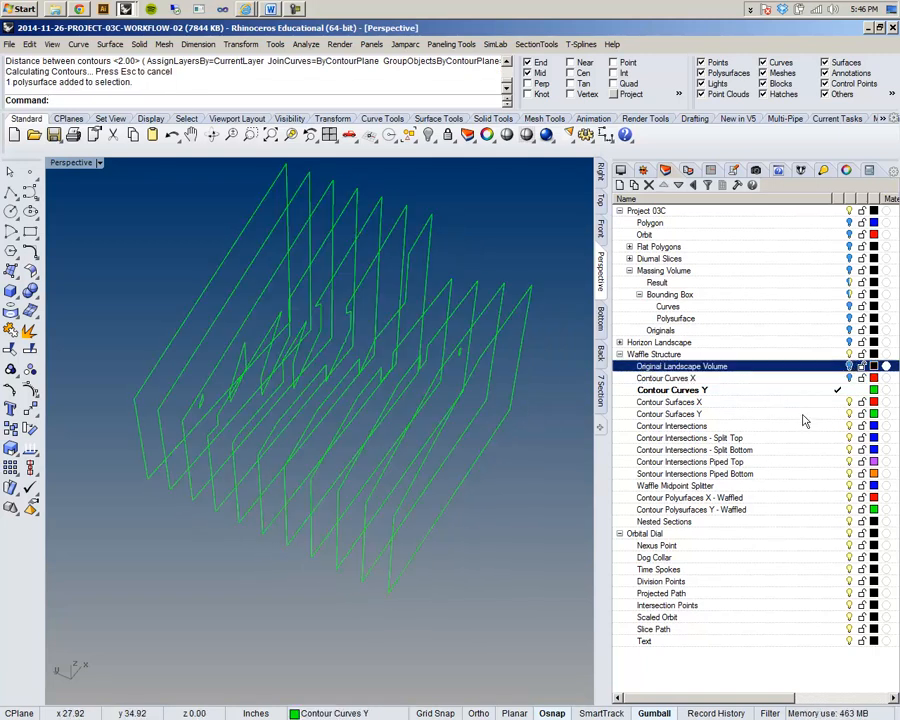
pyautogui.click(850, 379)
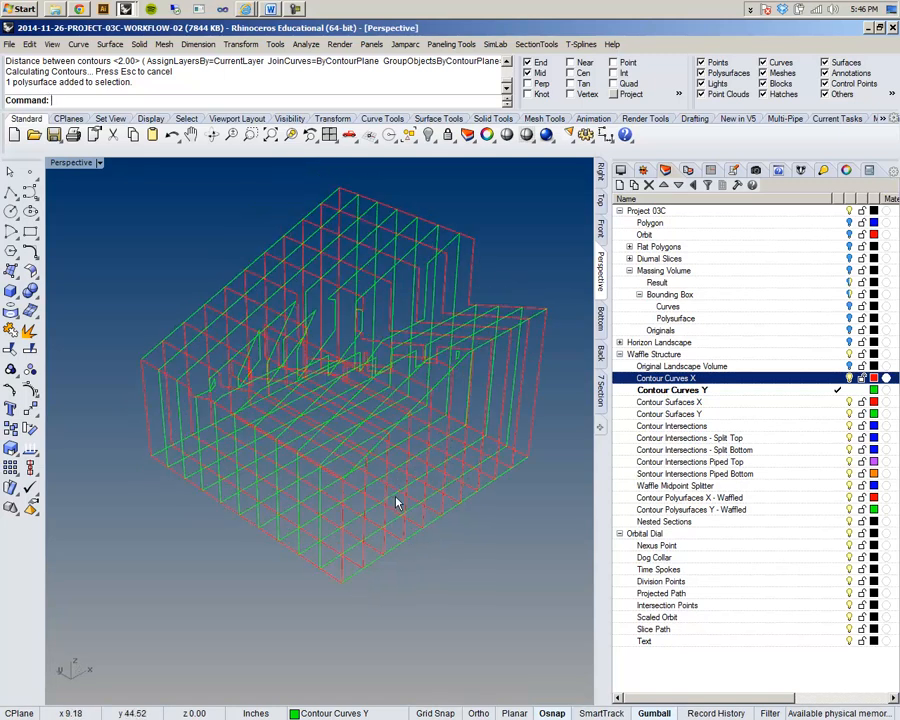
pyautogui.moveTo(193, 394); pyautogui.dragTo(195, 402, button='right')
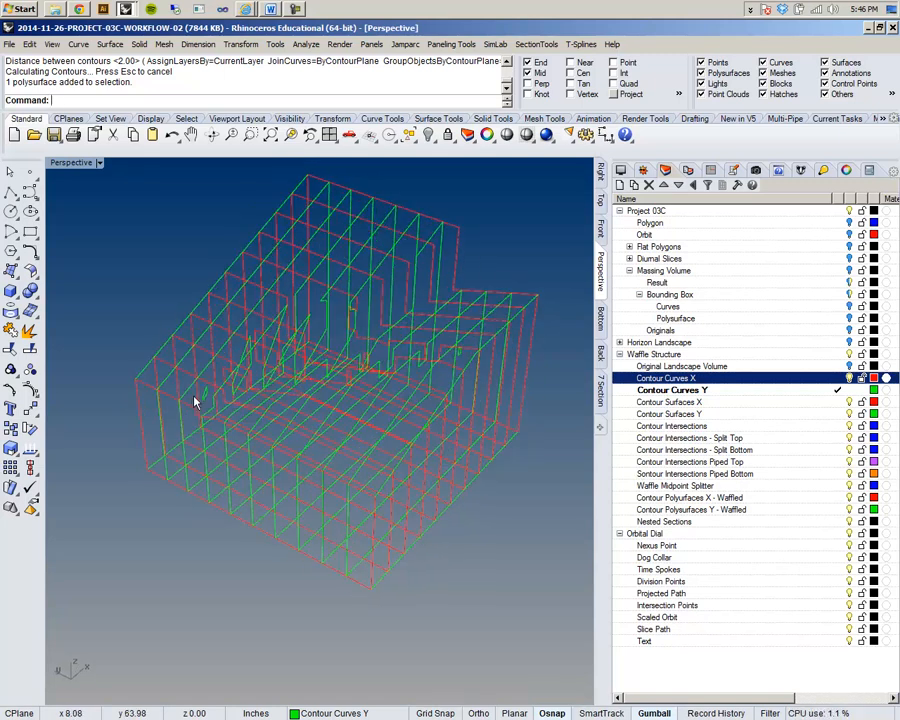
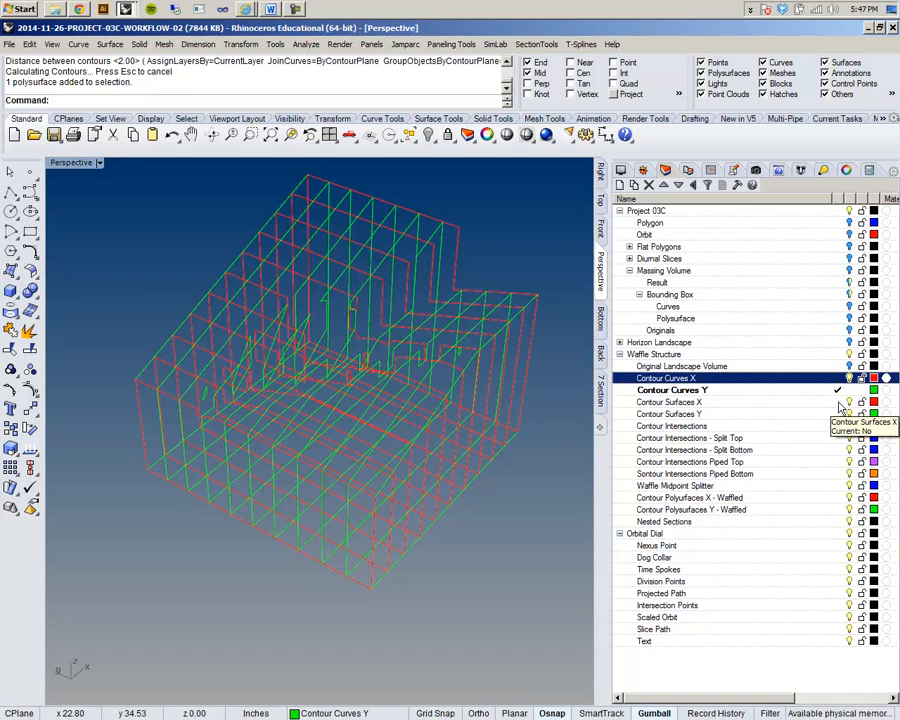
pyautogui.scroll(3, 526, 436)
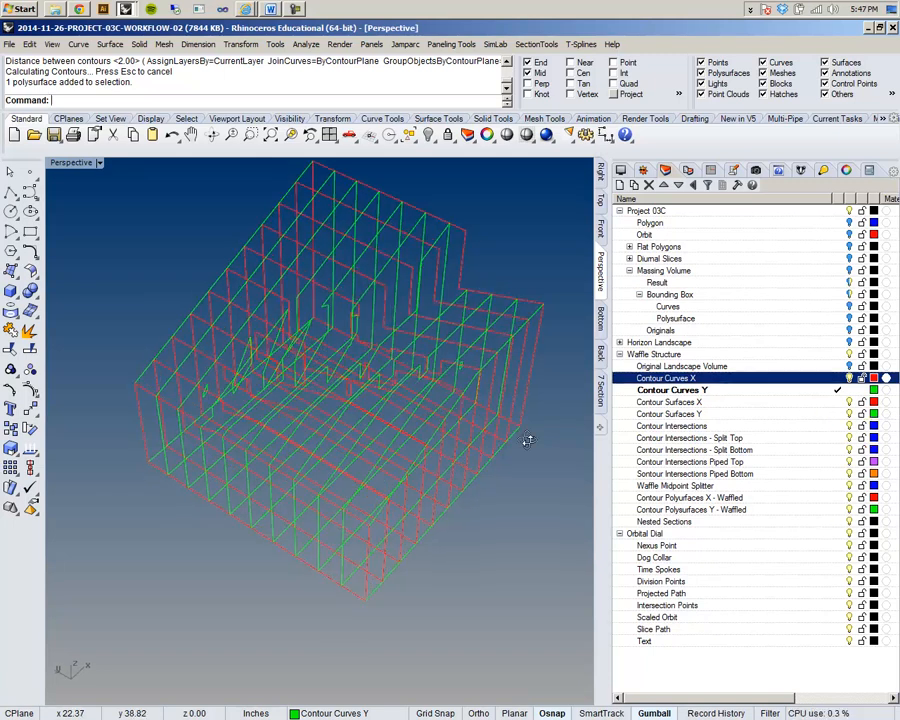
pyautogui.scroll(5, 208, 352)
pyautogui.scroll(-5, 281, 368)
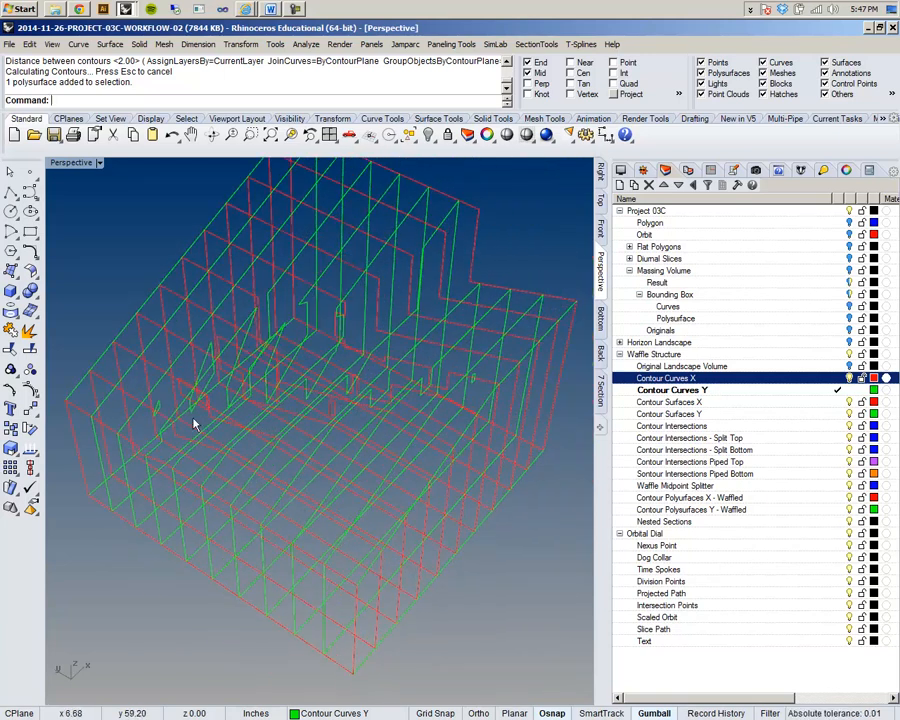
pyautogui.scroll(-2, 326, 446)
pyautogui.moveTo(326, 446); pyautogui.dragTo(295, 446, button='right')
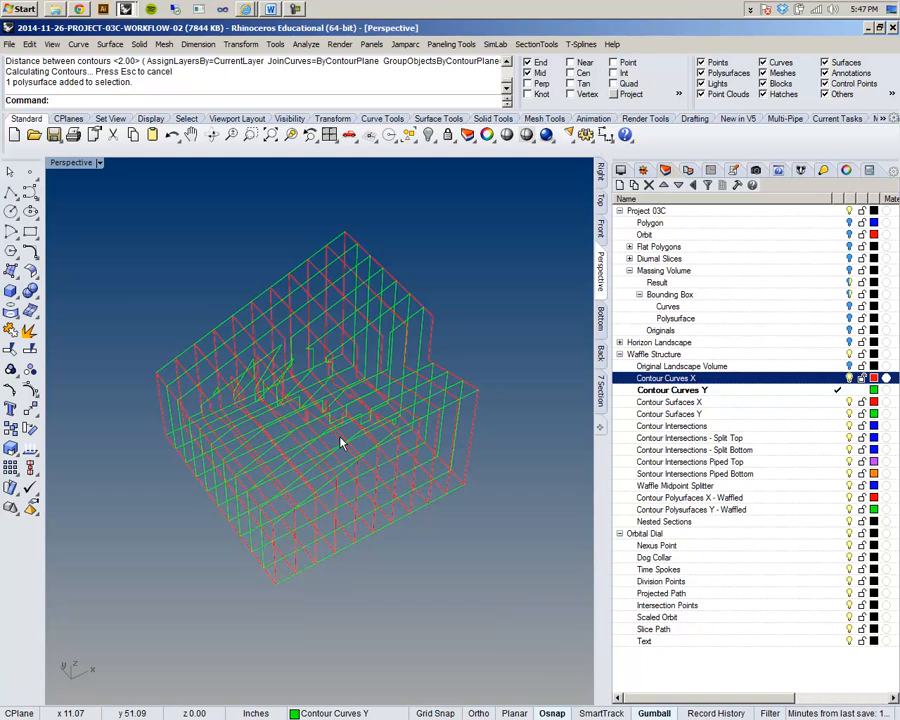
# Delete the first and last contour curves of both the X and Y sets, lying on the block's four outer faces
pyautogui.moveTo(340, 443); pyautogui.dragTo(414, 502, button='right')
pyautogui.click(412, 512)
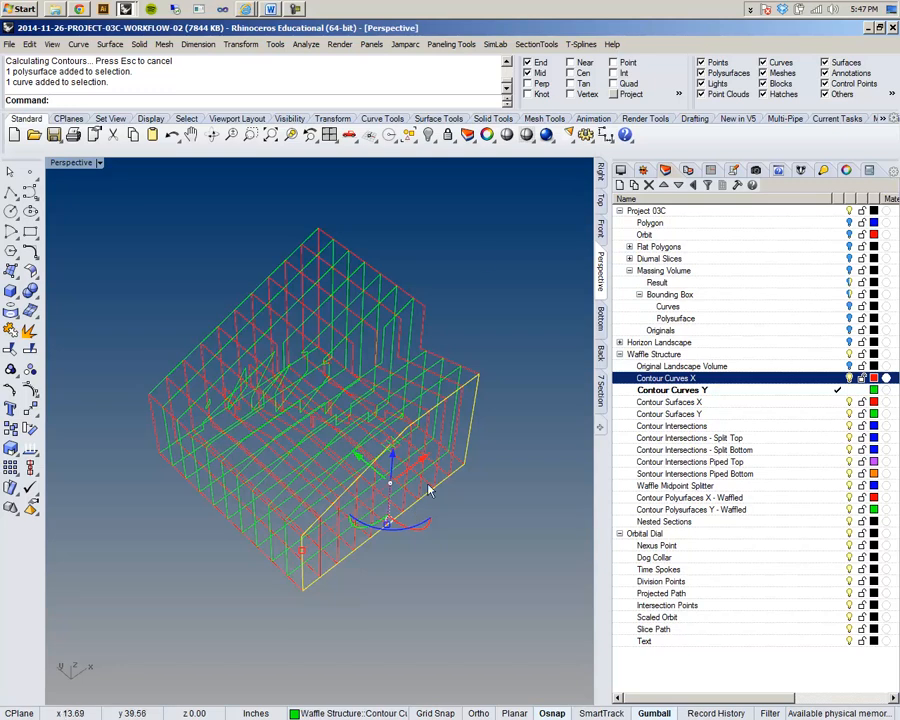
pyautogui.keyDown('shift'); pyautogui.moveTo(471, 332); pyautogui.dragTo(431, 353, button='right'); pyautogui.keyUp('shift')
pyautogui.scroll(4, 377, 340)
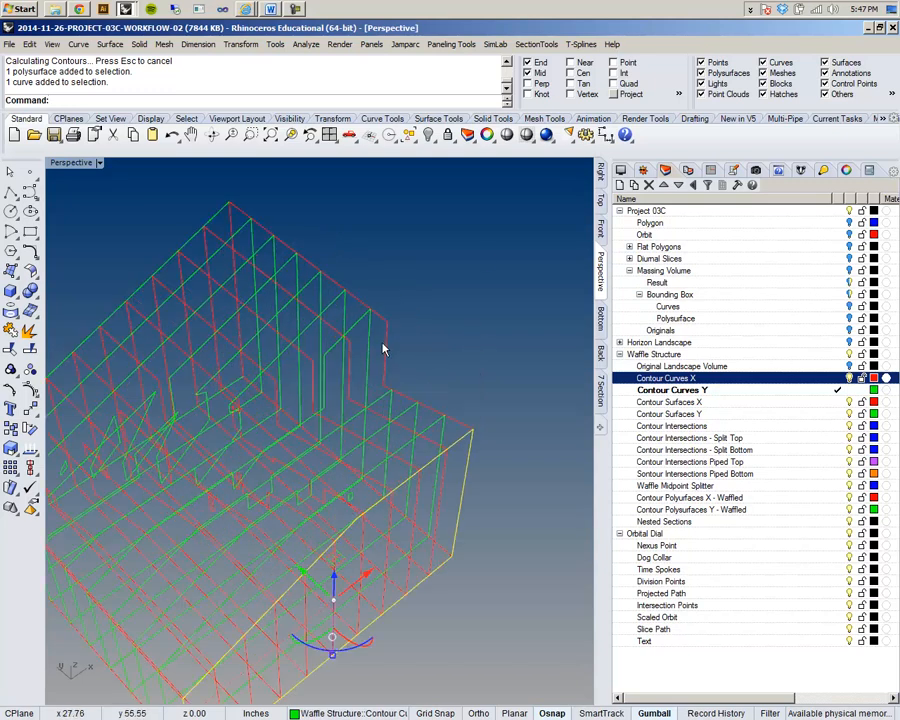
pyautogui.keyDown('shift'); pyautogui.click(387, 350); pyautogui.keyUp('shift')
pyautogui.scroll(-6, 472, 332)
pyautogui.scroll(6, 187, 332)
pyautogui.keyDown('shift'); pyautogui.click(337, 346); pyautogui.keyUp('shift')
pyautogui.scroll(-8, 333, 350)
pyautogui.scroll(6, 366, 434)
pyautogui.keyDown('shift'); pyautogui.click(350, 442); pyautogui.keyUp('shift')
pyautogui.keyDown('ctrl'); pyautogui.click(352, 440); pyautogui.keyUp('ctrl')
pyautogui.moveTo(352, 438); pyautogui.dragTo(245, 405, button='right')
pyautogui.keyDown('shift'); pyautogui.click(245, 404); pyautogui.keyUp('shift')
pyautogui.scroll(-7, 246, 346)
pyautogui.moveTo(280, 356); pyautogui.dragTo(361, 362, button='right')
pyautogui.press('Delete')
# Examine the remaining X and Y contour curves from several sides, including the small closed loops inside the larger profiles
pyautogui.scroll(8, 361, 362)
pyautogui.moveTo(451, 362); pyautogui.dragTo(330, 347, button='right')
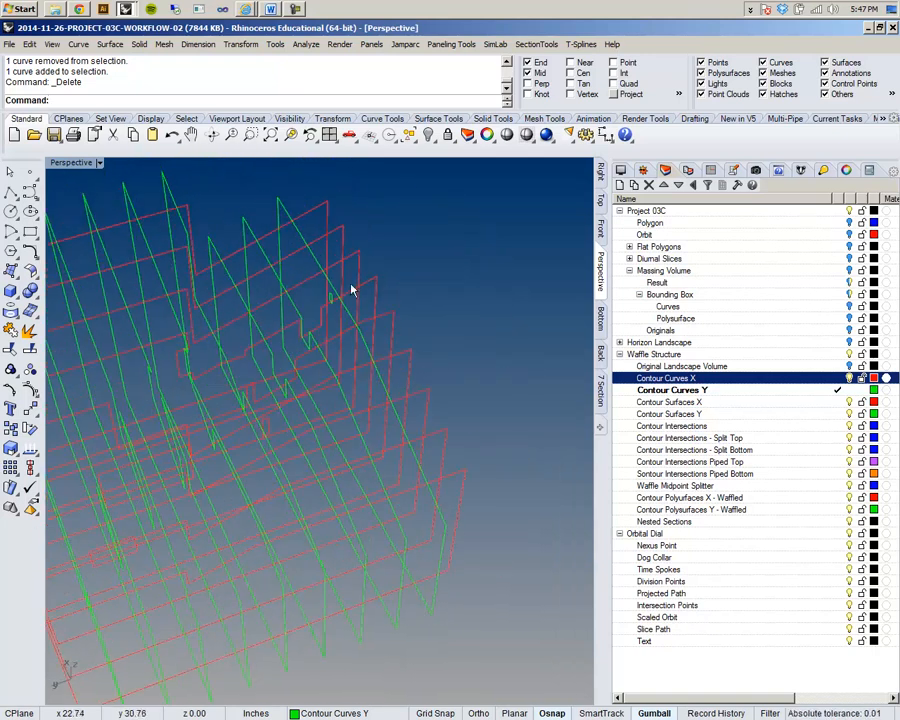
pyautogui.moveTo(285, 266); pyautogui.dragTo(449, 423, button='right')
pyautogui.keyDown('shift'); pyautogui.moveTo(349, 240); pyautogui.dragTo(394, 266, button='right'); pyautogui.keyUp('shift')
pyautogui.scroll(-4, 466, 245)
pyautogui.keyDown('shift'); pyautogui.moveTo(490, 292); pyautogui.dragTo(448, 284, button='right'); pyautogui.keyUp('shift')
pyautogui.moveTo(298, 404); pyautogui.dragTo(310, 342, button='right')
pyautogui.scroll(8, 252, 367)
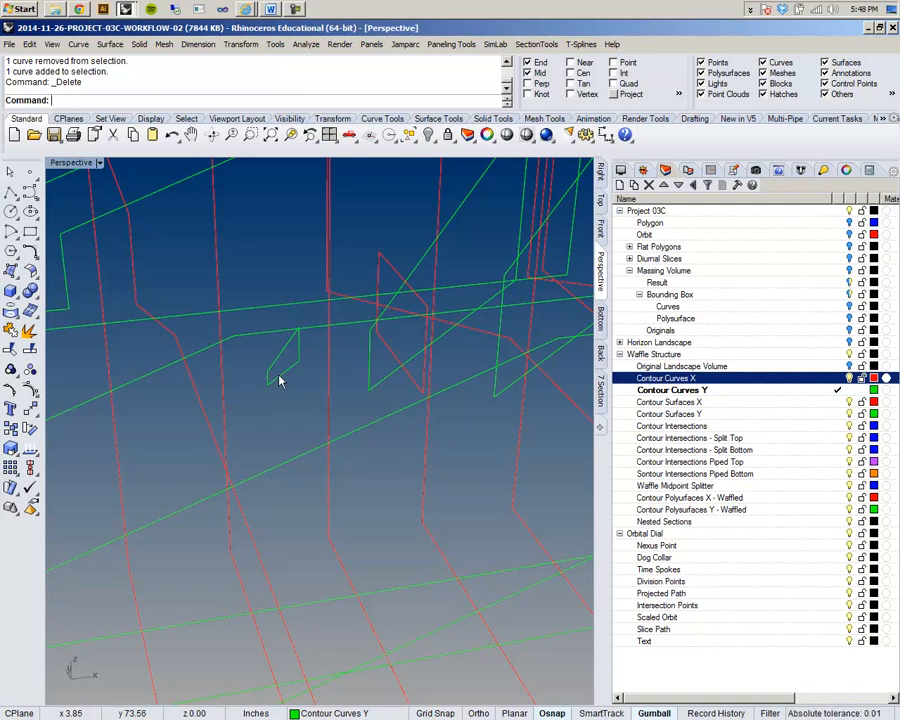
pyautogui.scroll(-5, 280, 381)
pyautogui.scroll(3, 352, 348)
pyautogui.scroll(5, 400, 355)
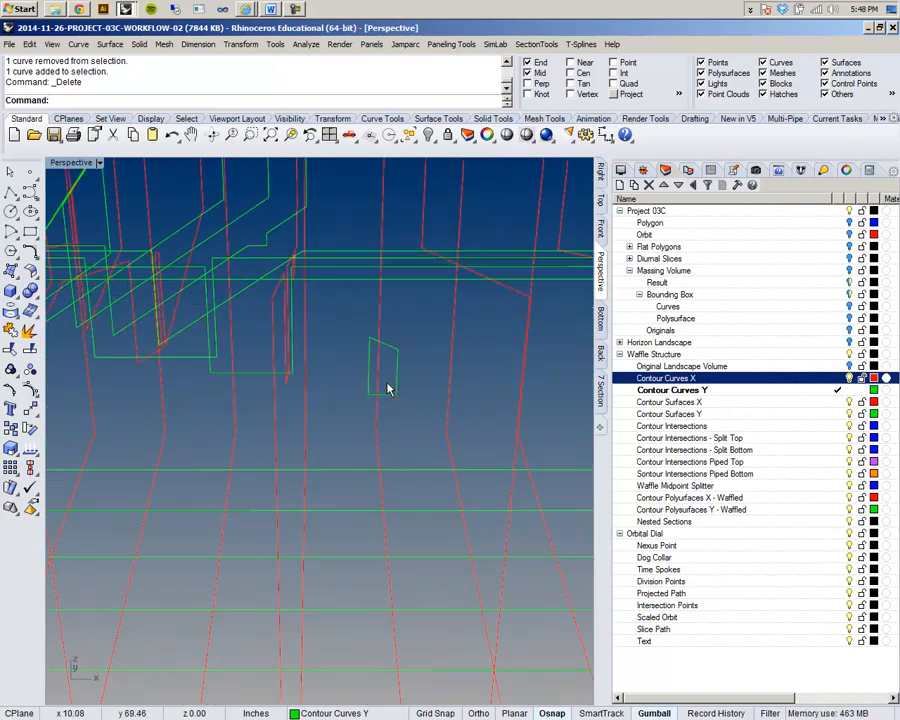
pyautogui.scroll(-6, 400, 396)
pyautogui.scroll(6, 307, 397)
pyautogui.scroll(4, 228, 386)
pyautogui.scroll(-8, 233, 382)
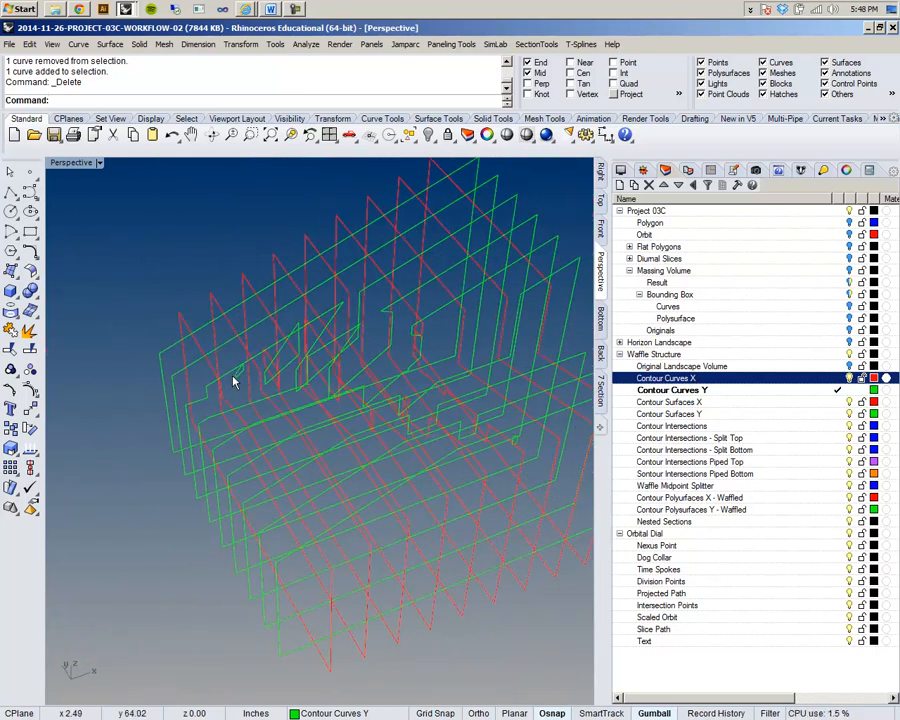
pyautogui.scroll(-5, 234, 381)
pyautogui.keyDown('shift'); pyautogui.moveTo(236, 380); pyautogui.dragTo(191, 381, button='right'); pyautogui.keyUp('shift')
pyautogui.moveTo(193, 383); pyautogui.dragTo(358, 376, button='right')
pyautogui.scroll(5, 345, 362)
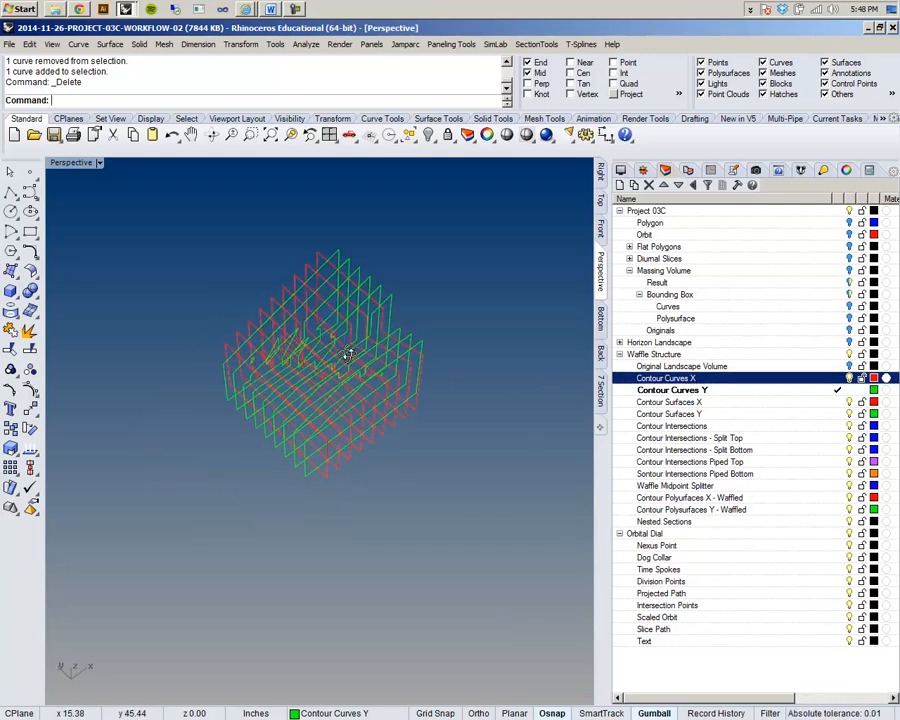
# Make Contour Surfaces X the current layer and hide the Contour Curves Y layer
pyautogui.click(838, 402)
pyautogui.moveTo(424, 466); pyautogui.dragTo(423, 440, button='right')
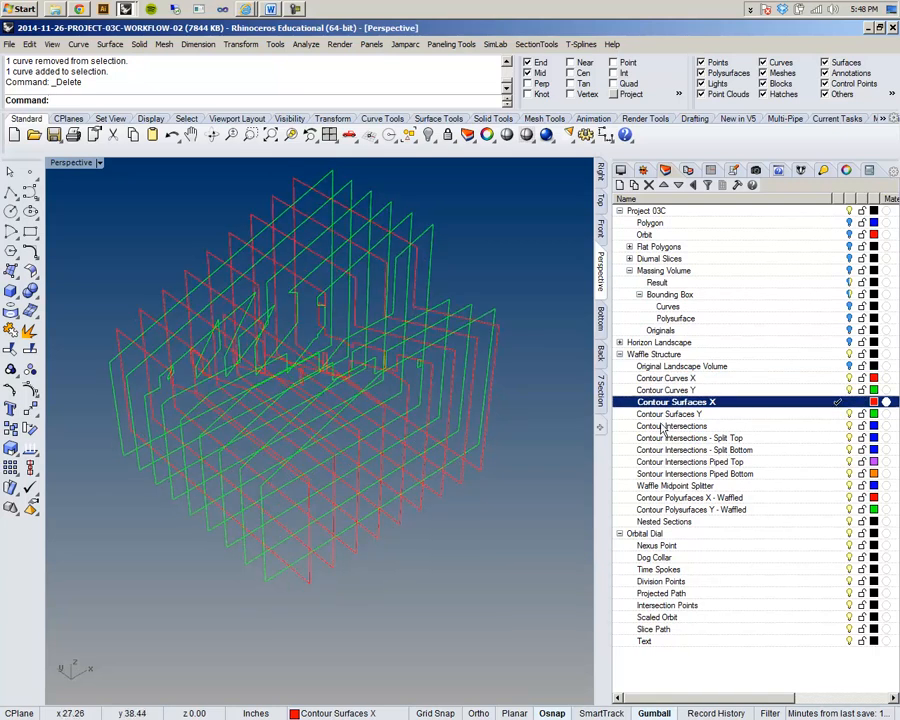
pyautogui.click(849, 390)
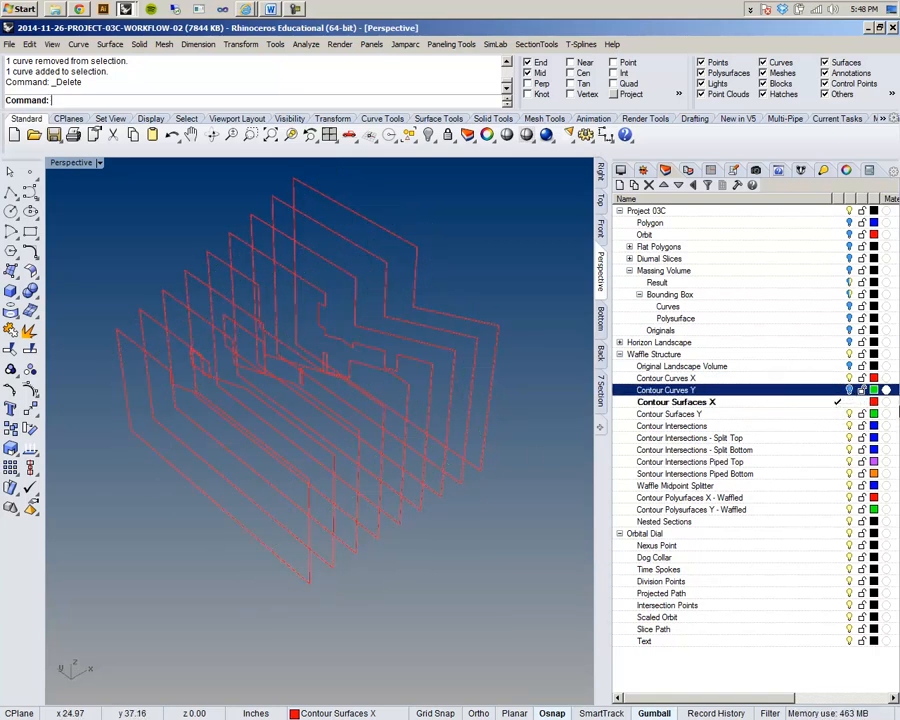
pyautogui.moveTo(410, 492)
pyautogui.mouseDown(button='right')
pyautogui.moveTo(456, 454)
pyautogui.moveTo(455, 478)
pyautogui.moveTo(428, 458)
pyautogui.moveTo(402, 474)
pyautogui.mouseUp(button='right')
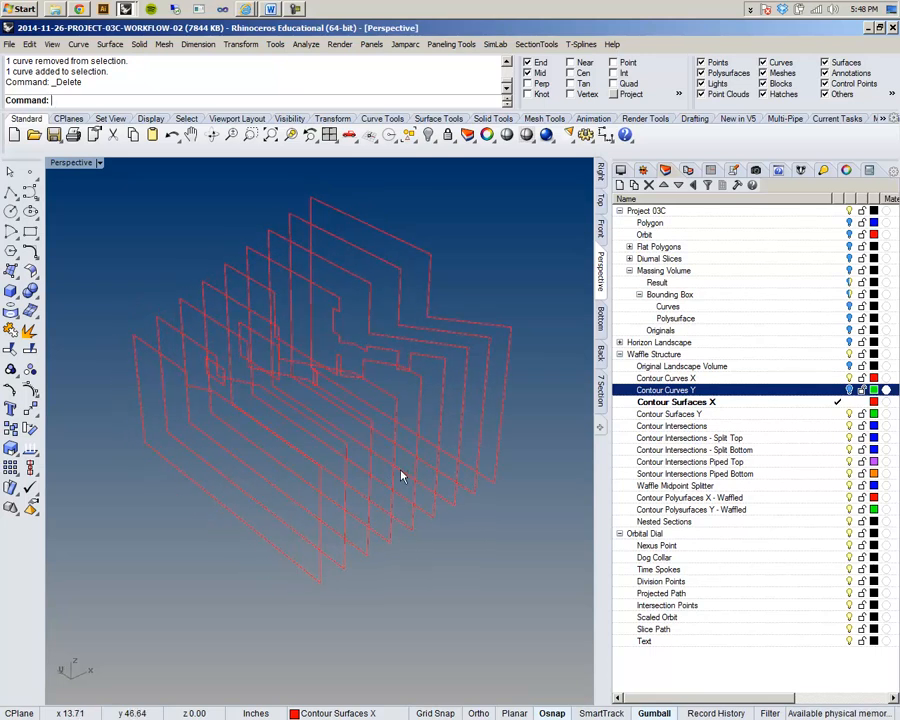
# Create planar surfaces from all of the X contour curves on the Contour Surfaces X layer
pyautogui.click(115, 46)
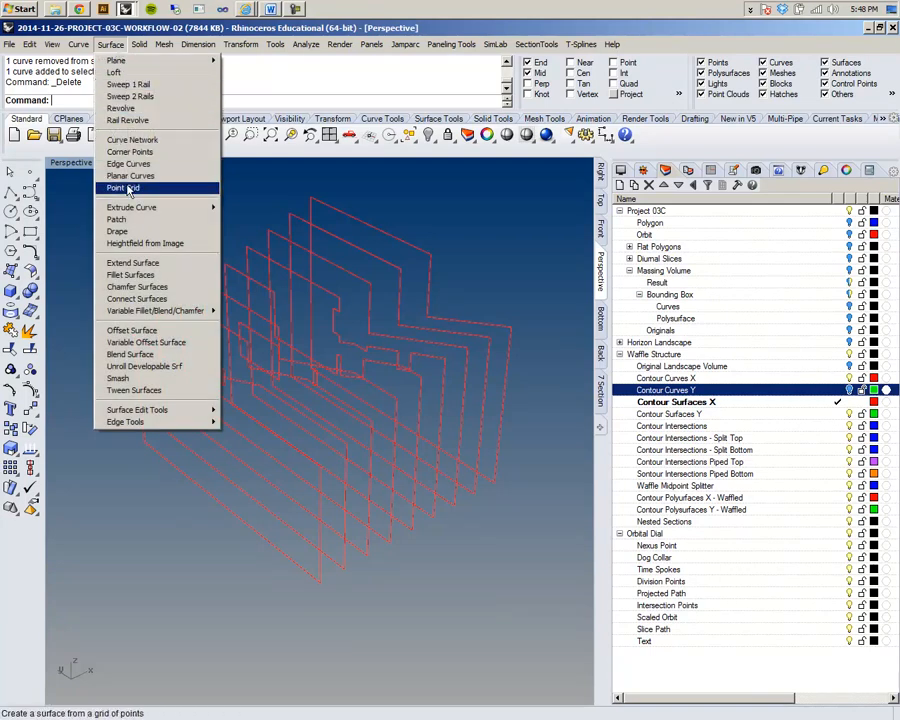
pyautogui.click(126, 180)
pyautogui.scroll(-3, 307, 285)
pyautogui.moveTo(133, 202); pyautogui.dragTo(518, 531)
pyautogui.moveTo(518, 531); pyautogui.dragTo(468, 507, button='right')
pyautogui.scroll(3, 389, 387)
pyautogui.press('Return')
pyautogui.moveTo(388, 386); pyautogui.dragTo(506, 423, button='right')
pyautogui.scroll(5, 384, 434)
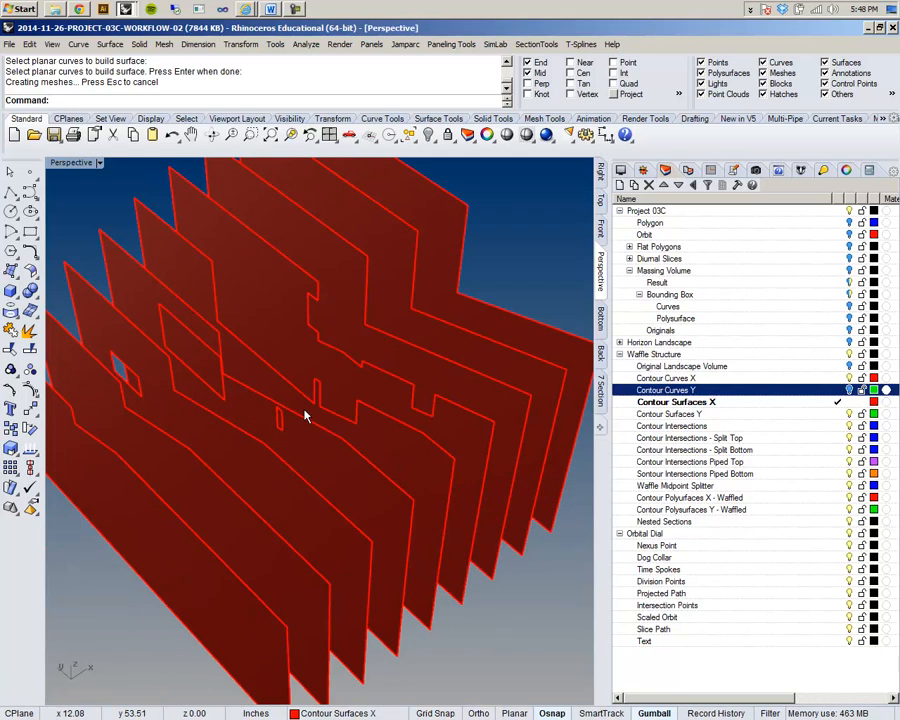
# Select the X contour surface with the small opening near its upper edge and shade selected objects only
pyautogui.moveTo(323, 462); pyautogui.dragTo(366, 468, button='right')
pyautogui.click(336, 540)
pyautogui.moveTo(336, 540)
pyautogui.mouseDown(button='right')
pyautogui.moveTo(363, 470)
pyautogui.moveTo(331, 522)
pyautogui.mouseUp(button='right')
pyautogui.click(74, 162)
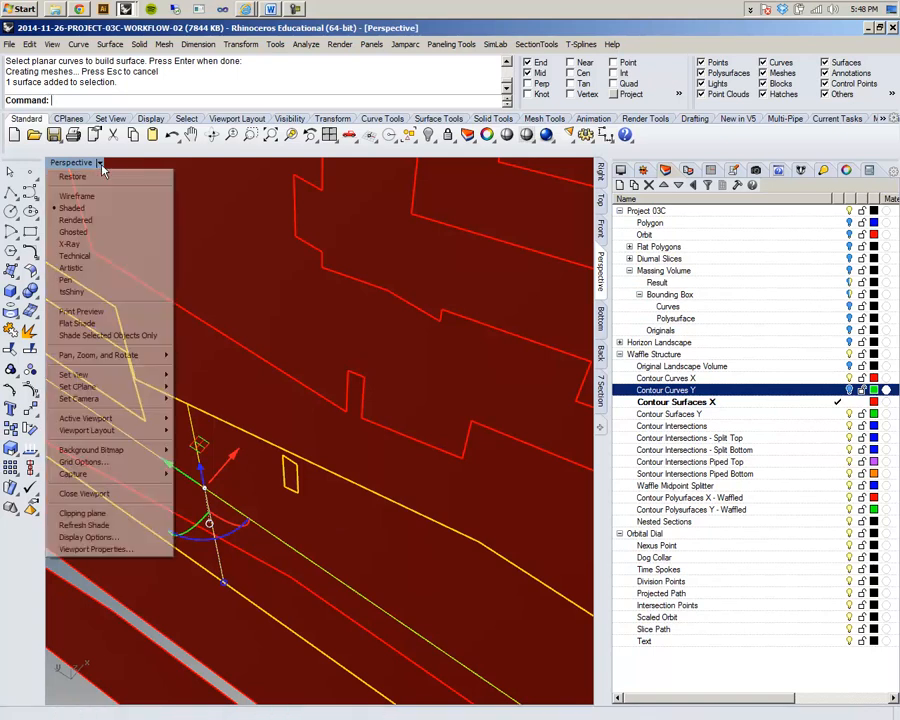
pyautogui.click(110, 336)
# Examine the openings in the selected surface and the thin strip of material between the large opening and the surface's outer edge
pyautogui.scroll(-6, 301, 430)
pyautogui.moveTo(301, 430)
pyautogui.mouseDown(button='right')
pyautogui.moveTo(345, 434)
pyautogui.moveTo(296, 368)
pyautogui.mouseUp(button='right')
pyautogui.scroll(5, 329, 430)
pyautogui.scroll(9, 296, 368)
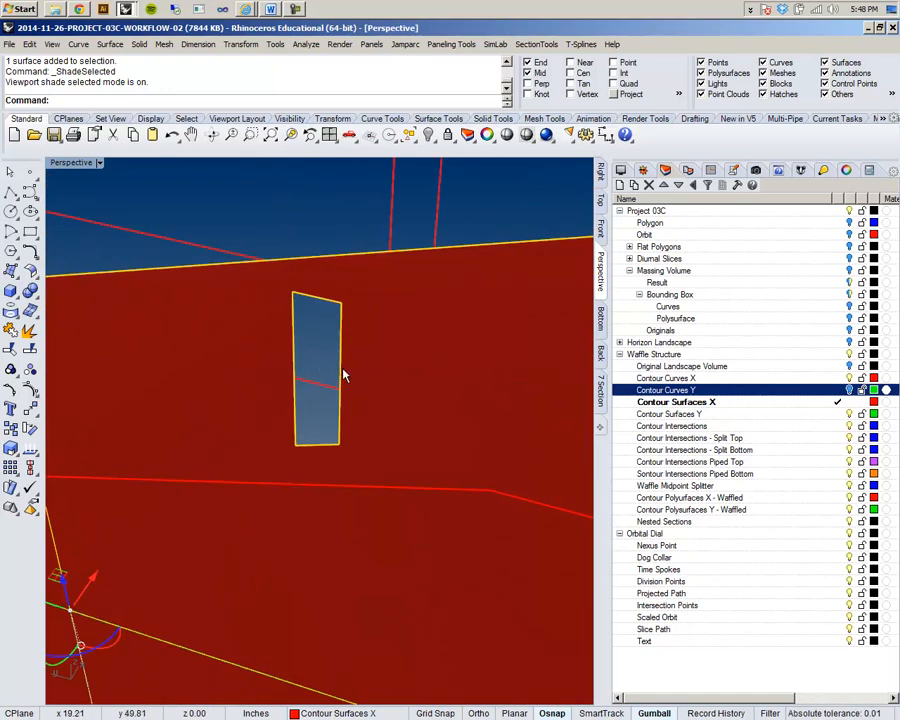
pyautogui.scroll(-7, 344, 372)
pyautogui.moveTo(375, 382); pyautogui.dragTo(363, 408, button='right')
pyautogui.scroll(-4, 364, 410)
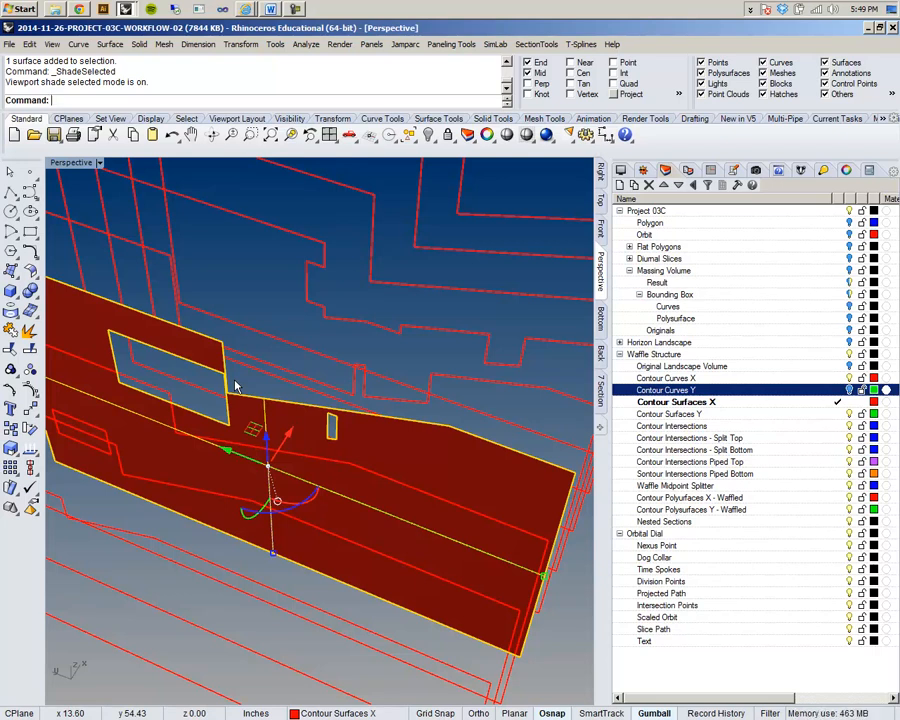
pyautogui.scroll(6, 205, 380)
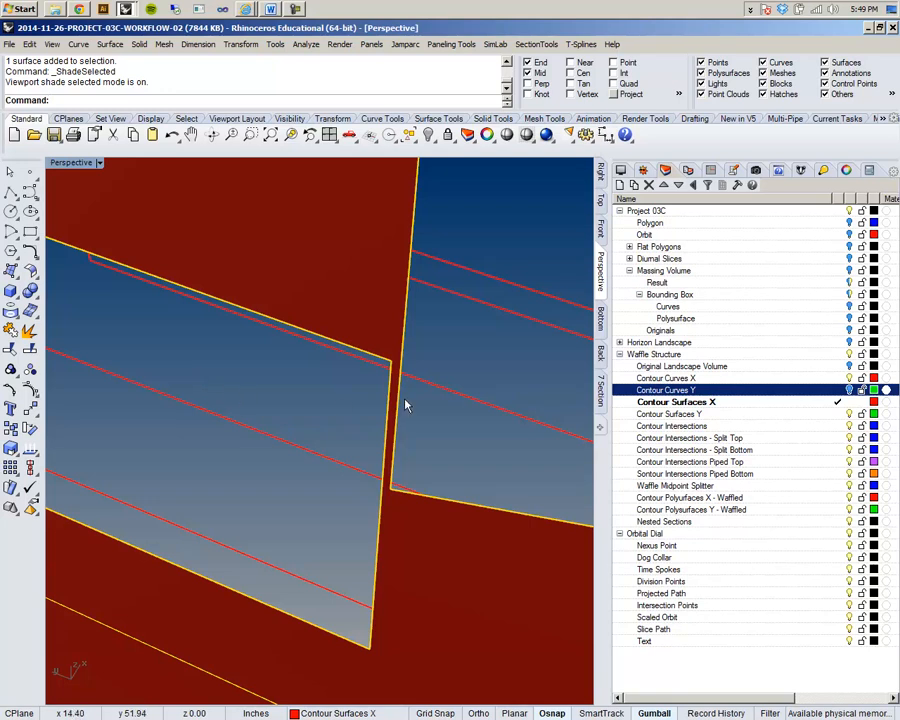
pyautogui.scroll(1, 420, 405)
pyautogui.scroll(-6, 429, 401)
pyautogui.keyDown('shift'); pyautogui.moveTo(446, 400); pyautogui.dragTo(400, 402, button='right'); pyautogui.keyUp('shift')
pyautogui.scroll(3, 399, 402)
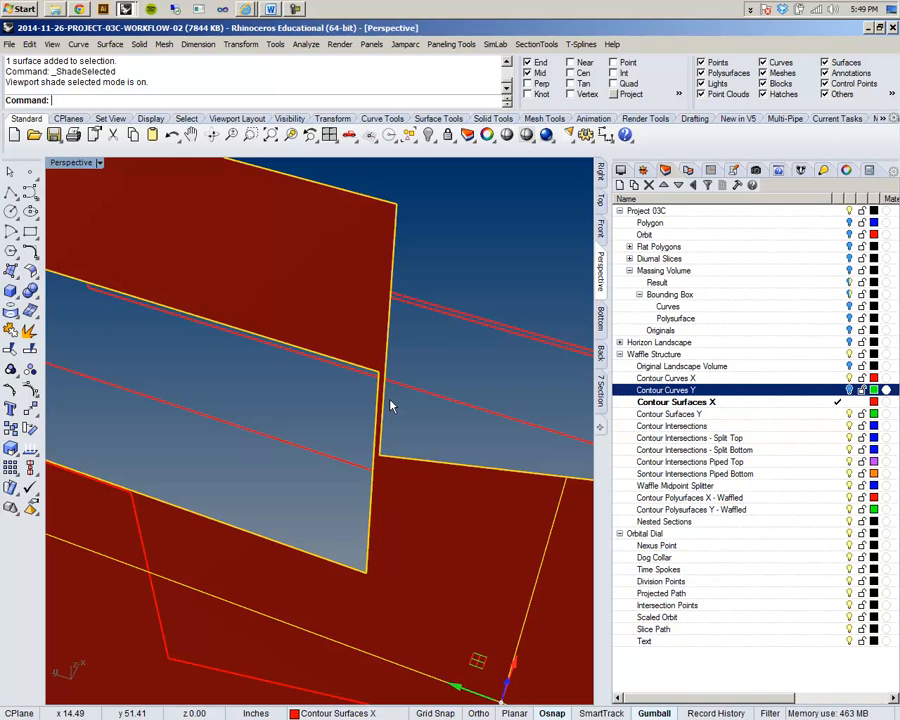
pyautogui.scroll(-5, 391, 406)
pyautogui.scroll(-4, 401, 403)
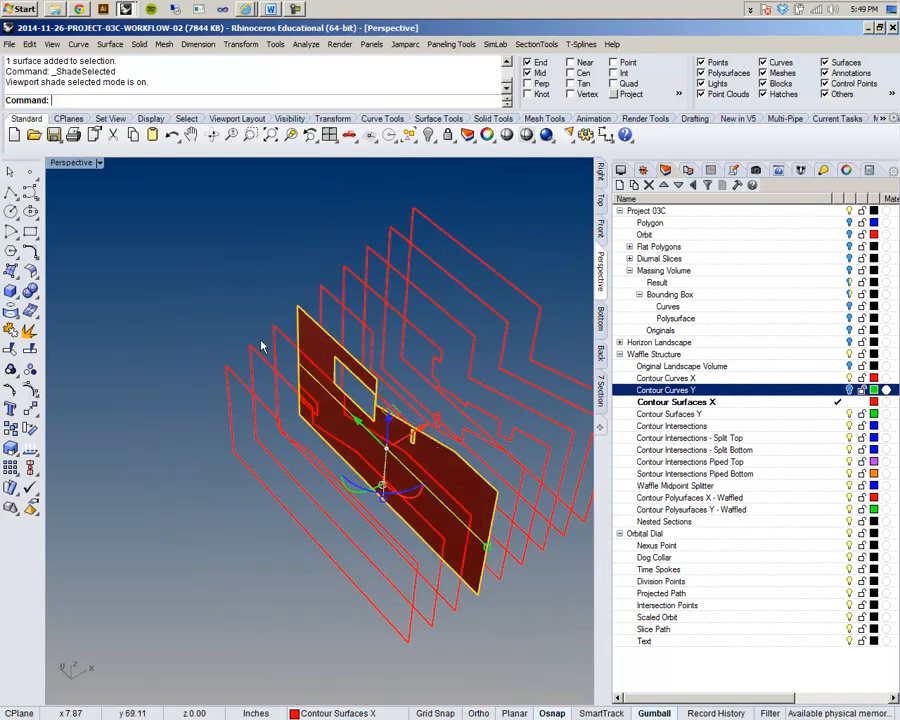
# Clear the surface selection and turn off Shade Selected Objects Only so all X contour surfaces are shaded
pyautogui.press('Escape')
pyautogui.click(100, 164)
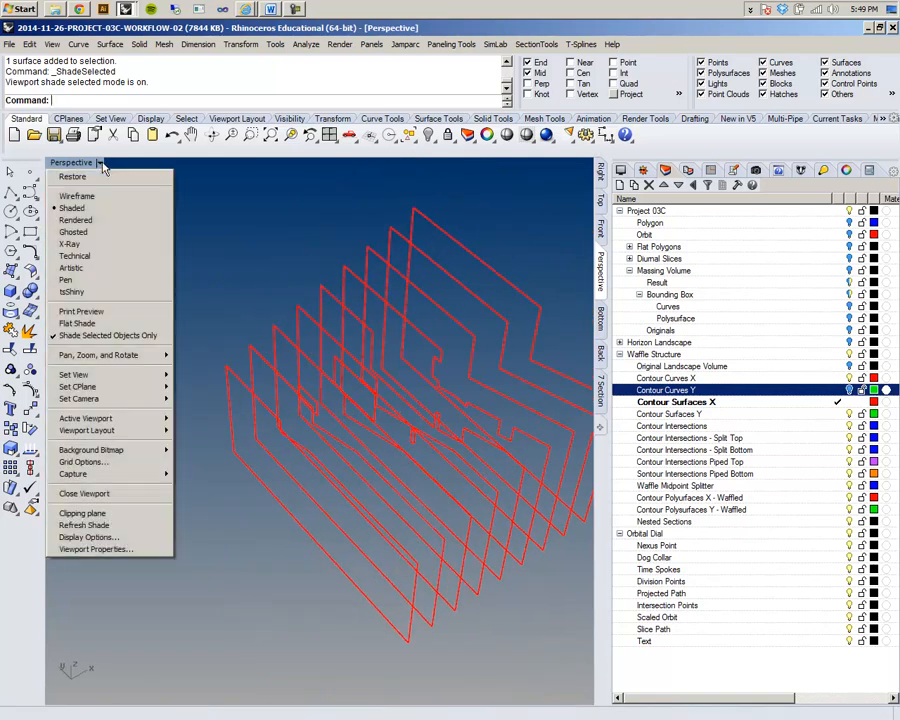
pyautogui.click(107, 335)
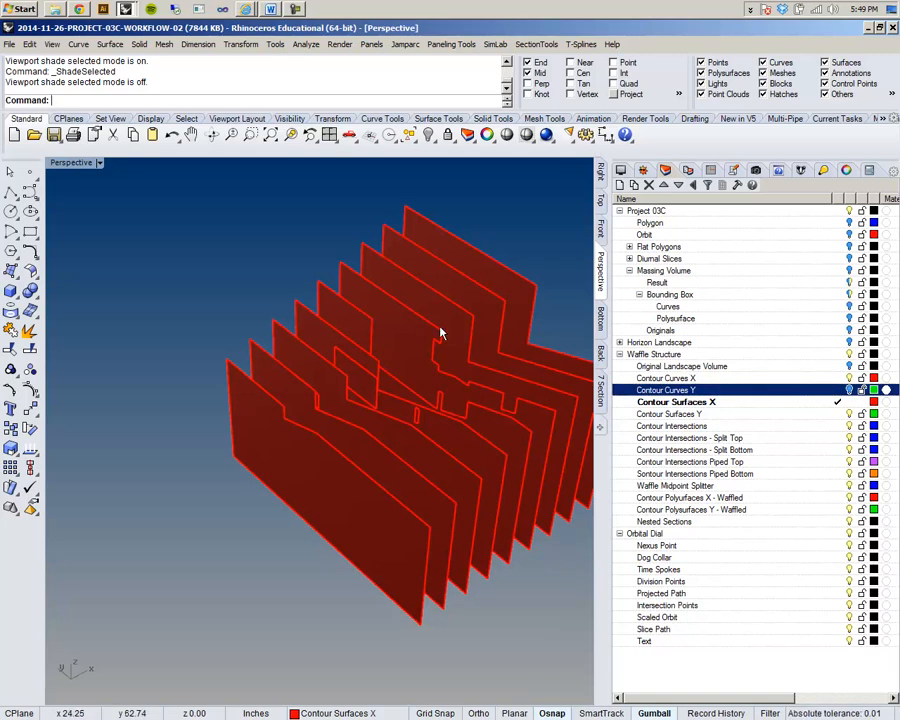
# Make Contour Surfaces Y the current layer, with Contour Curves Y shown and Contour Surfaces X and Contour Curves X hidden
pyautogui.keyDown('shift'); pyautogui.moveTo(466, 333); pyautogui.dragTo(270, 296, button='right'); pyautogui.keyUp('shift')
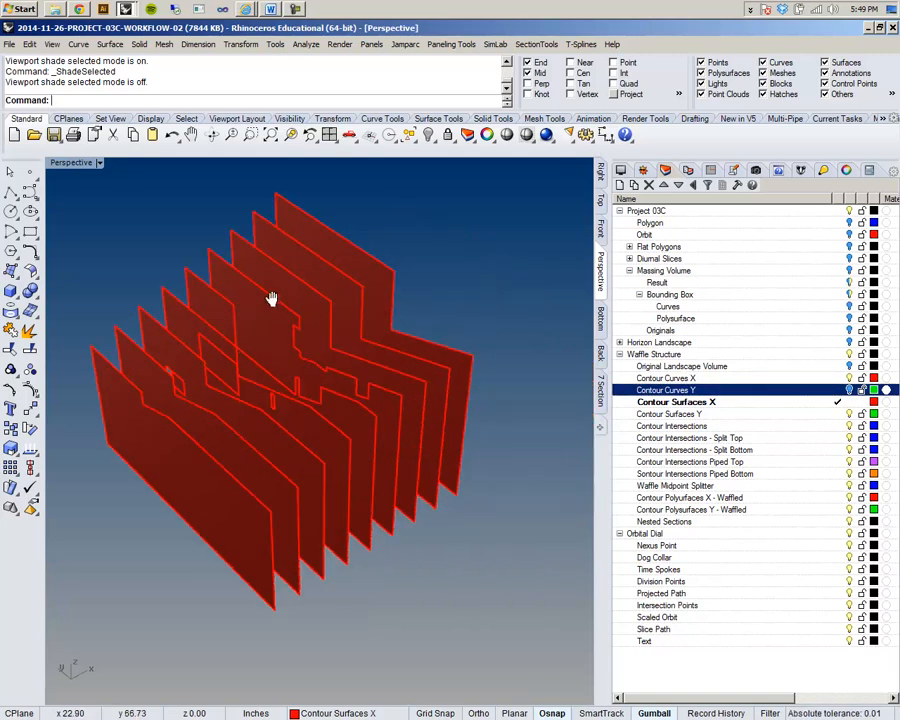
pyautogui.click(839, 389)
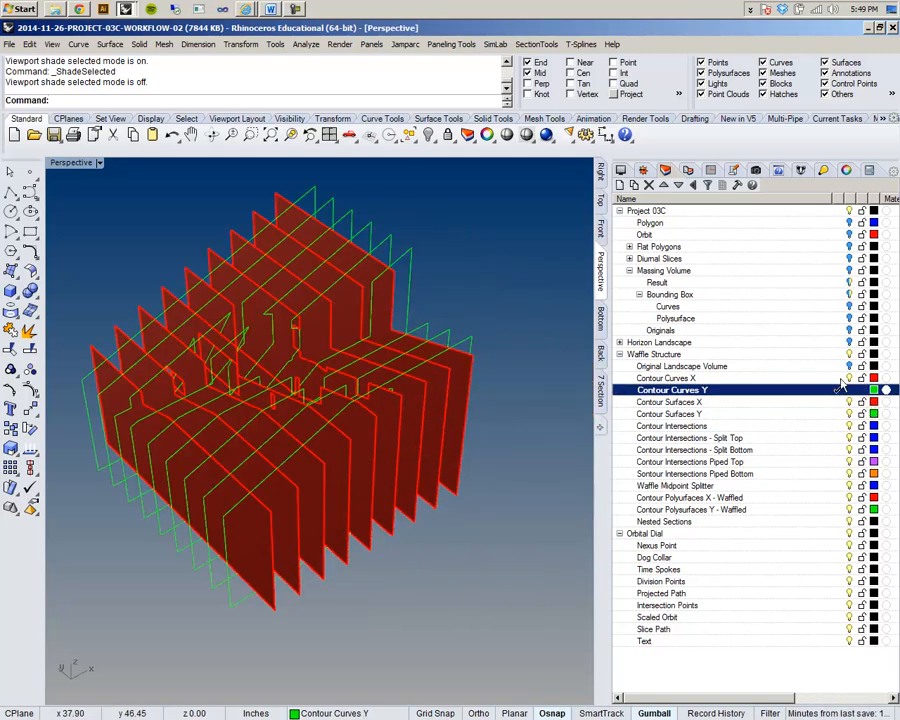
pyautogui.click(838, 413)
pyautogui.click(849, 402)
pyautogui.moveTo(478, 420); pyautogui.dragTo(460, 416, button='right')
pyautogui.click(850, 378)
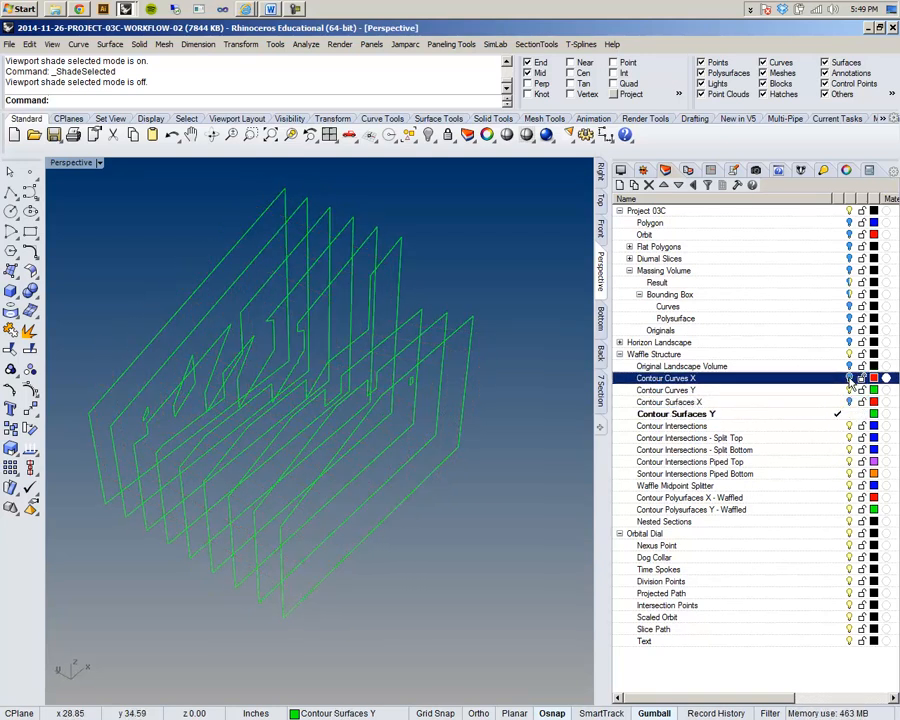
pyautogui.keyDown('shift'); pyautogui.moveTo(508, 452); pyautogui.dragTo(510, 462, button='right'); pyautogui.keyUp('shift')
# Create planar surfaces from all of the Y contour curves on the Contour Surfaces Y layer
pyautogui.rightClick(172, 75)
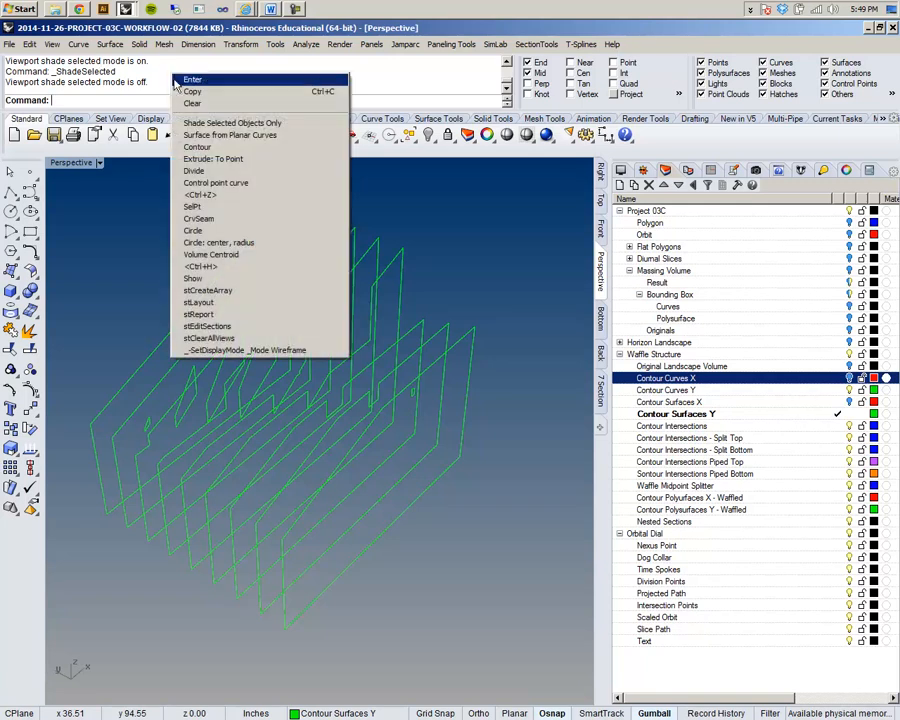
pyautogui.click(230, 134)
pyautogui.moveTo(300, 250); pyautogui.dragTo(428, 538, button='right')
pyautogui.moveTo(225, 469); pyautogui.dragTo(74, 203)
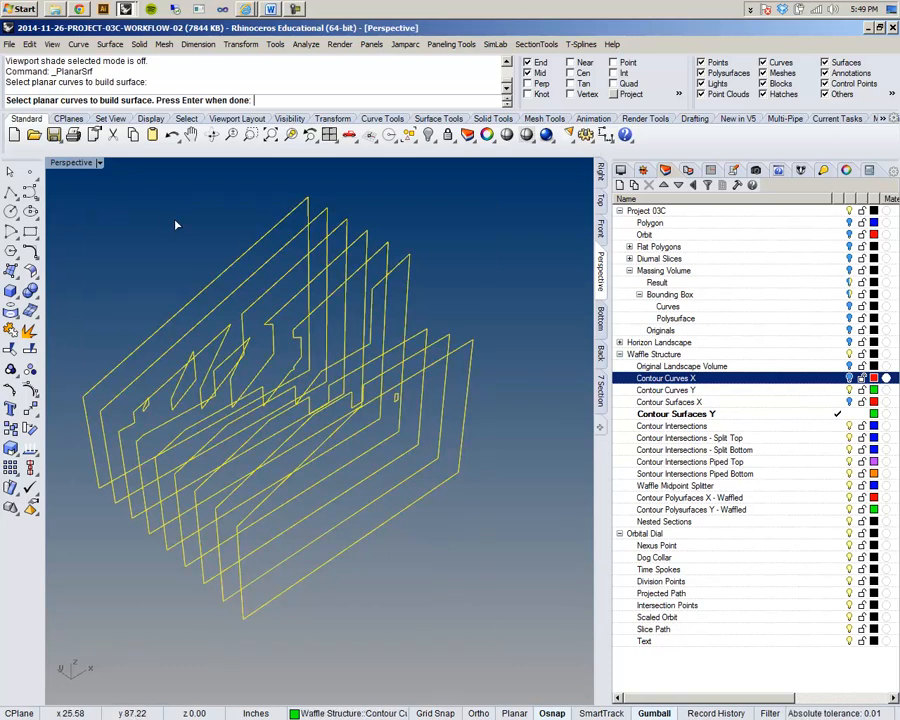
pyautogui.press('Return')
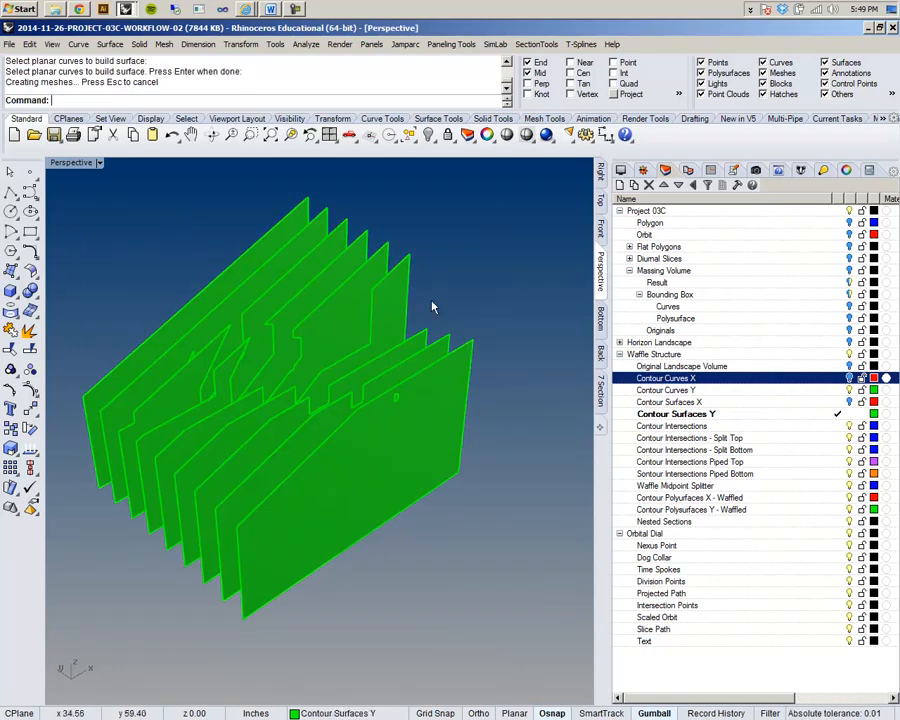
# Make Contour Intersections the current layer, show Contour Surfaces X and hide Contour Curves Y
pyautogui.click(846, 427)
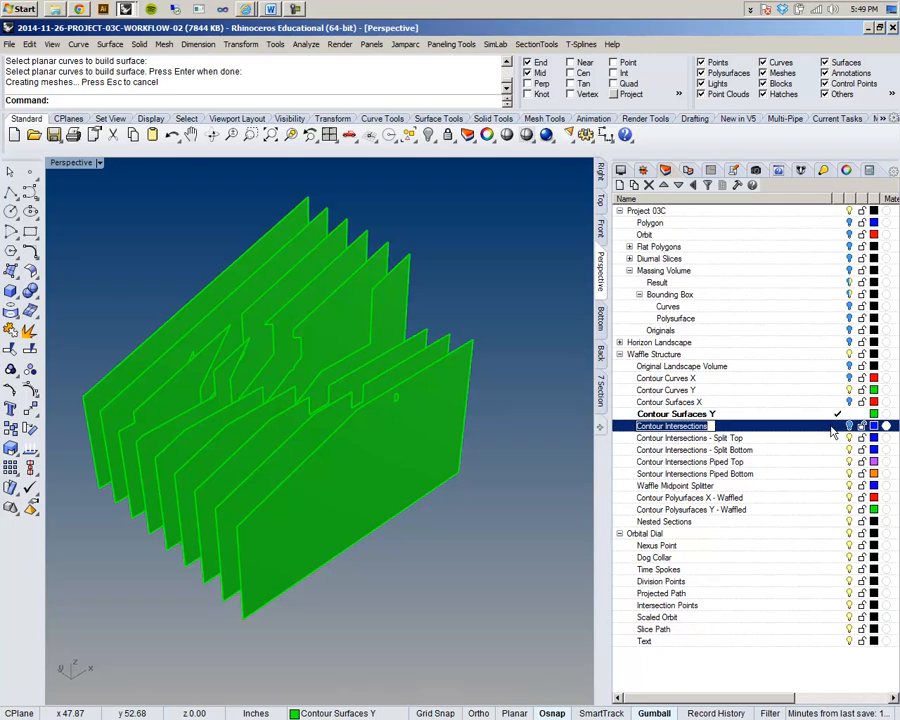
pyautogui.click(845, 428)
pyautogui.click(849, 402)
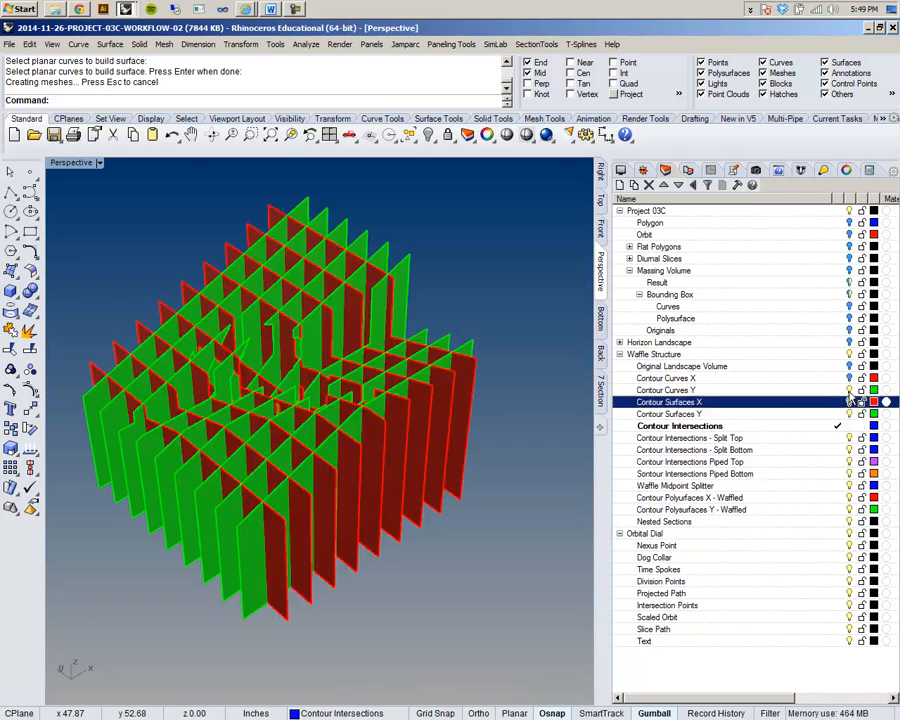
pyautogui.click(849, 390)
# Examine from several sides how the X and Y contour surfaces cross each other throughout the waffle grid
pyautogui.moveTo(318, 467); pyautogui.dragTo(372, 526, button='right')
pyautogui.scroll(2, 355, 503)
pyautogui.scroll(-3, 355, 503)
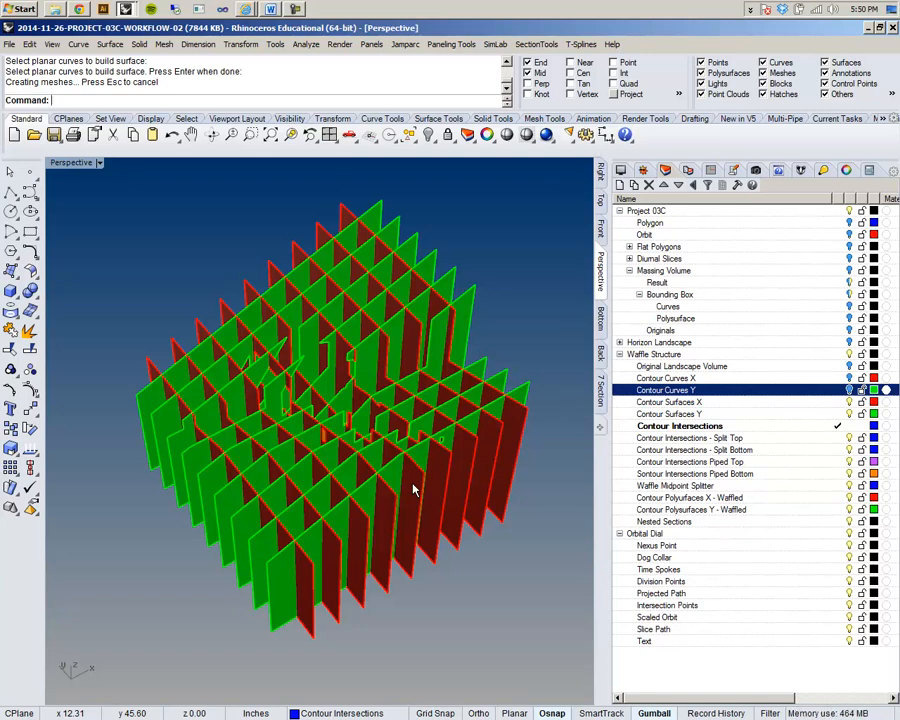
pyautogui.moveTo(188, 440); pyautogui.dragTo(404, 418, button='right')
pyautogui.keyDown('shift'); pyautogui.moveTo(386, 530); pyautogui.dragTo(301, 492, button='right'); pyautogui.keyUp('shift')
pyautogui.scroll(5, 304, 526)
pyautogui.scroll(-5, 305, 527)
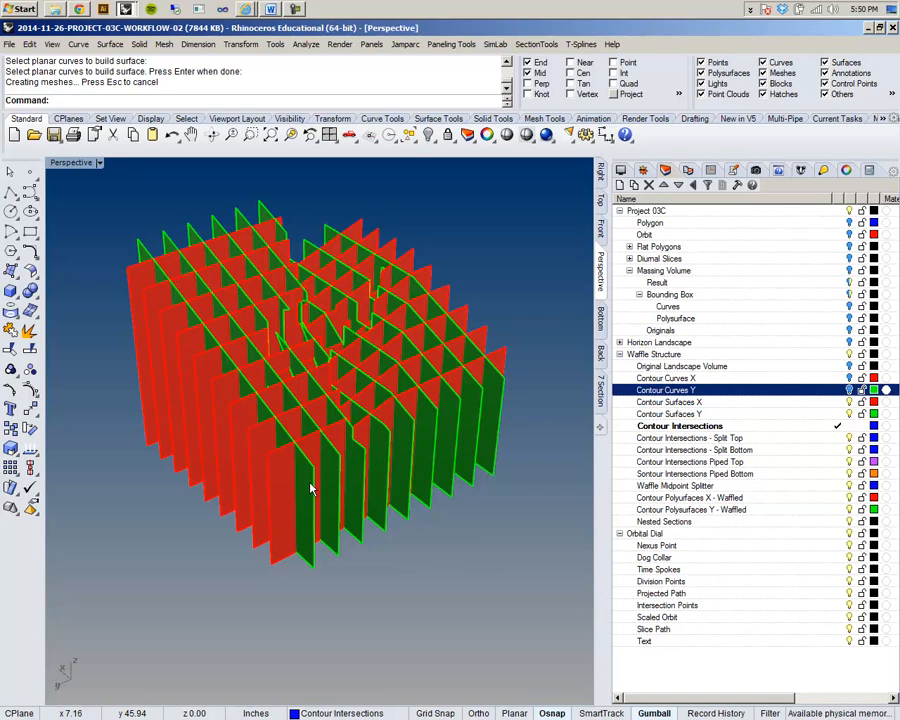
pyautogui.moveTo(310, 488); pyautogui.dragTo(335, 362, button='right')
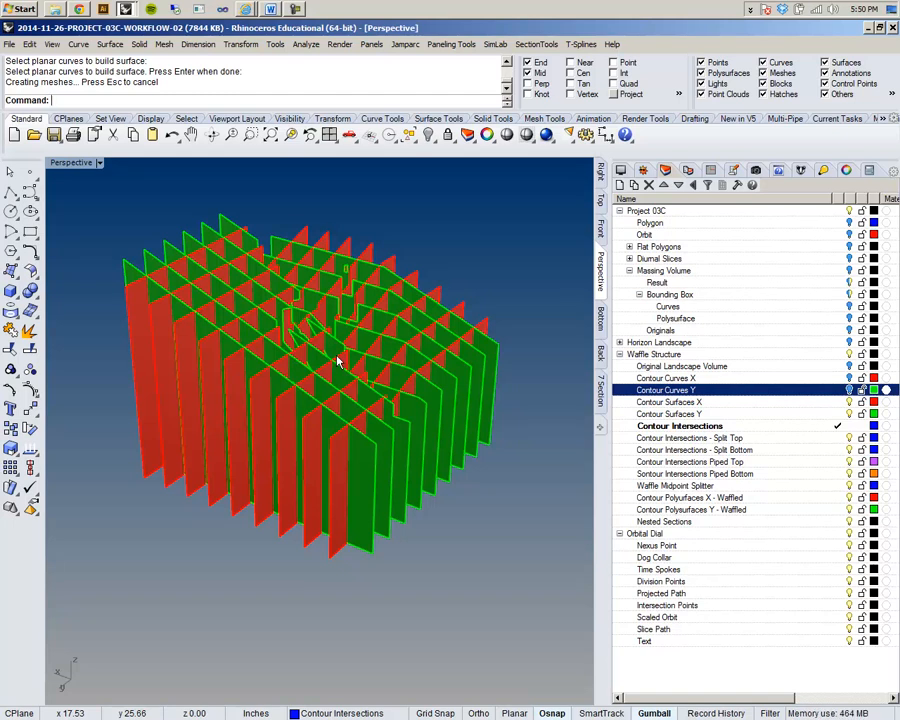
pyautogui.moveTo(338, 362); pyautogui.dragTo(283, 432, button='right')
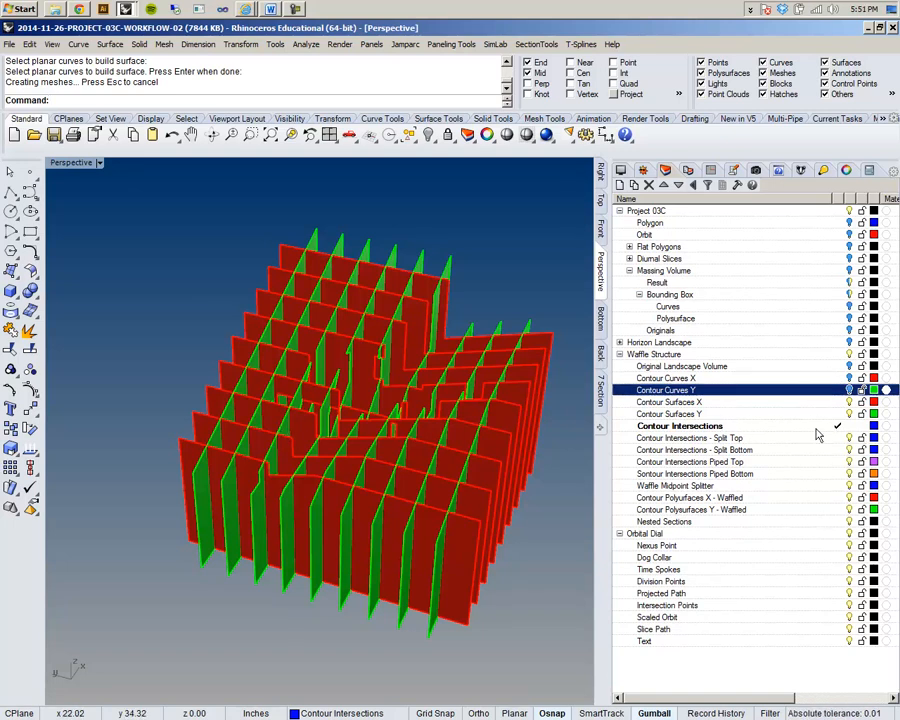
# Intersect the outermost X and Y contour surfaces at the grid's corner to create their vertical intersection line on the Contour Intersections layer
pyautogui.moveTo(390, 430); pyautogui.dragTo(337, 408, button='right')
pyautogui.scroll(5, 194, 396)
pyautogui.scroll(-3, 195, 394)
pyautogui.scroll(5, 315, 432)
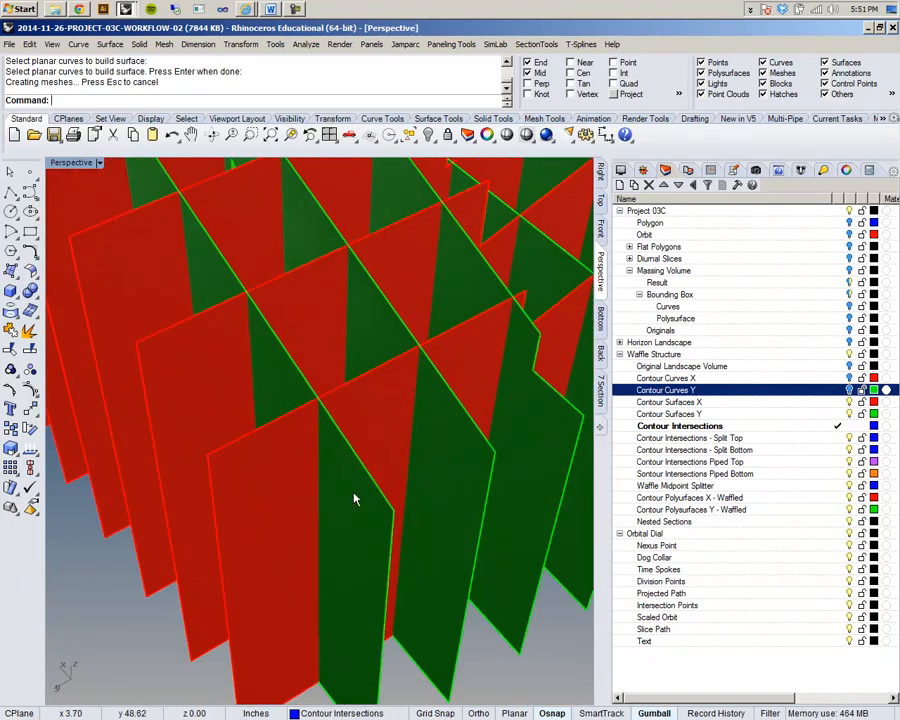
pyautogui.click(363, 559)
pyautogui.click(311, 421)
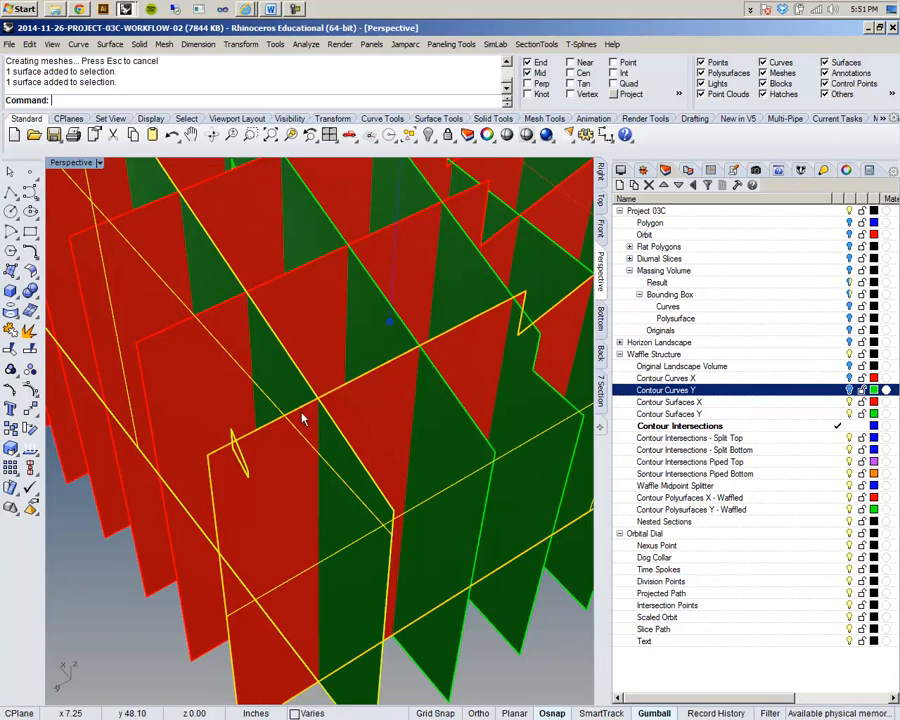
pyautogui.write('InterpCrv')
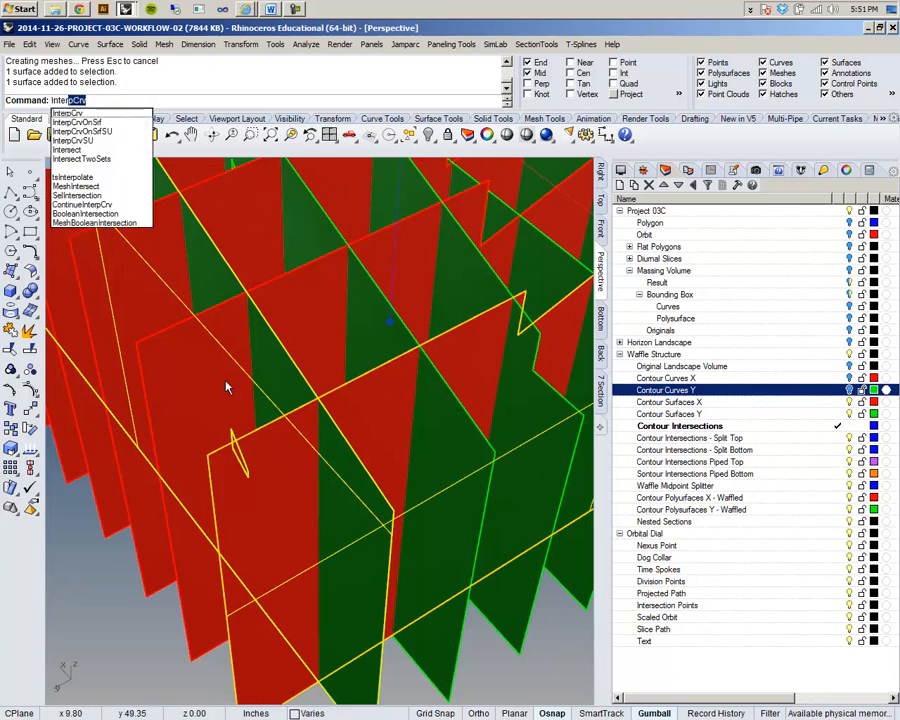
pyautogui.press('Down')
pyautogui.press('Down')
pyautogui.press('Down')
pyautogui.press('Down')
pyautogui.press('Return')
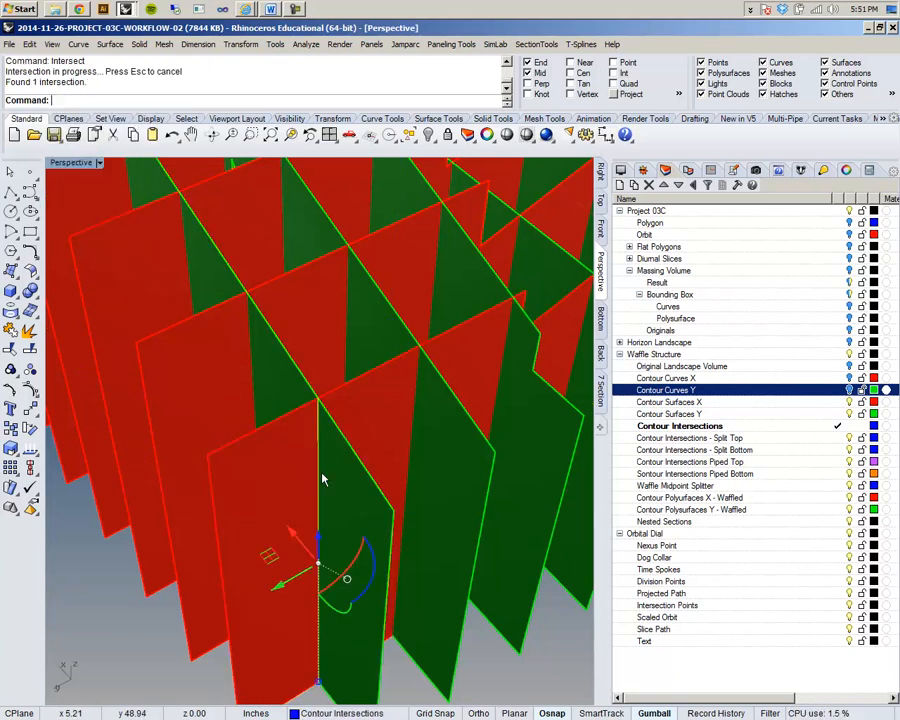
# Stretch the corner intersection line vertically and shift it up so it extends past both the top and bottom of the waffle surfaces
pyautogui.scroll(-8, 358, 457)
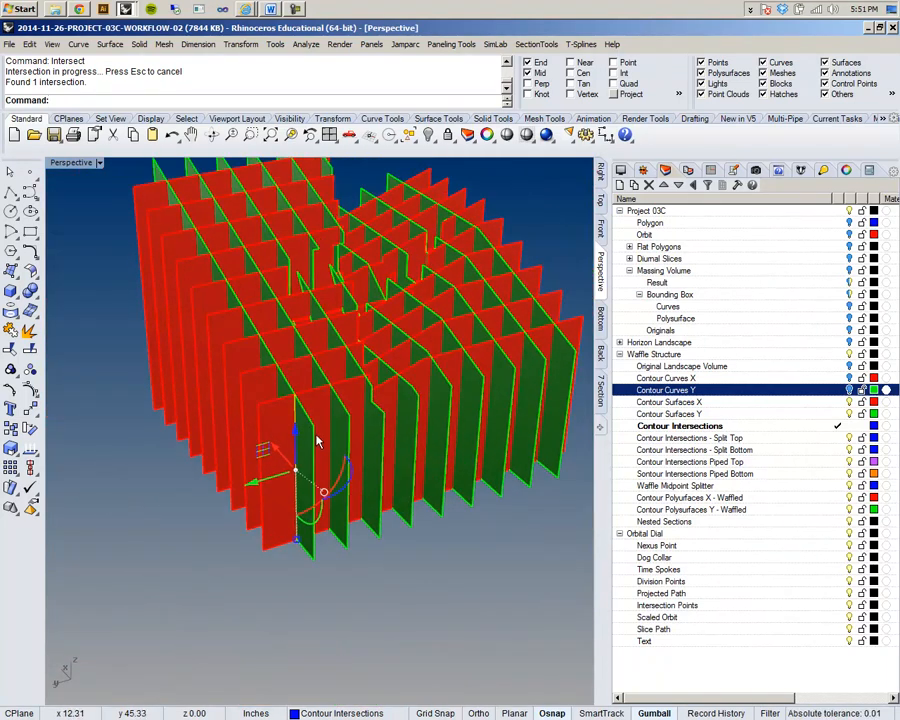
pyautogui.moveTo(353, 418); pyautogui.dragTo(299, 410, button='right')
pyautogui.moveTo(308, 538); pyautogui.dragTo(325, 518, button='right')
pyautogui.moveTo(307, 503); pyautogui.dragTo(311, 624)
pyautogui.scroll(-2, 310, 610)
pyautogui.moveTo(333, 593); pyautogui.dragTo(392, 581, button='right')
pyautogui.moveTo(353, 436); pyautogui.dragTo(354, 396)
# Check the extended intersection line against the bottom edges and highest points of the waffle surfaces from several angles
pyautogui.moveTo(363, 447); pyautogui.dragTo(346, 506, button='right')
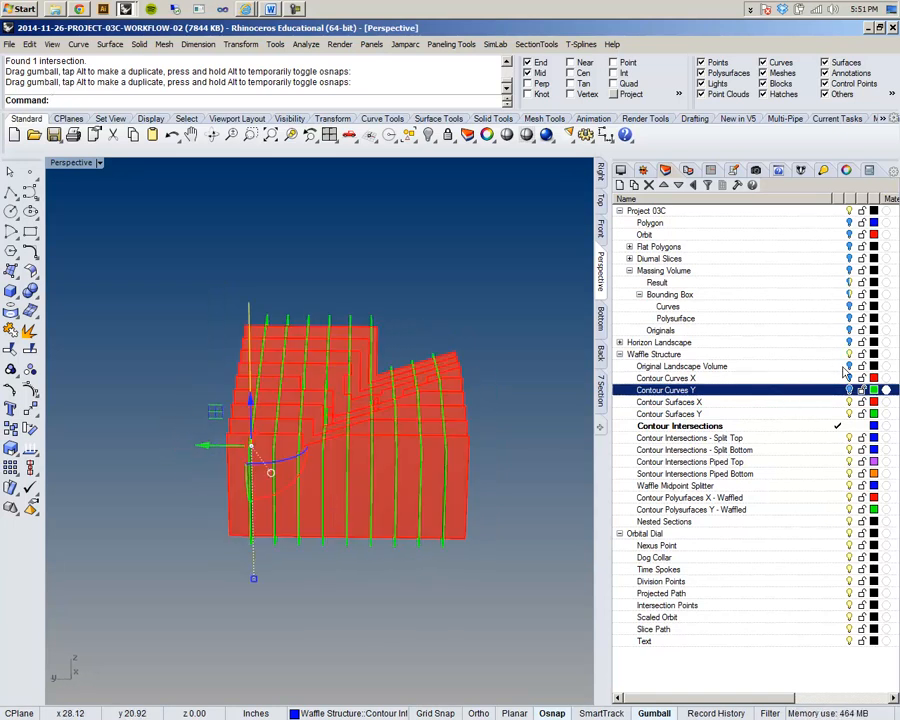
pyautogui.moveTo(245, 484); pyautogui.dragTo(372, 489, button='right')
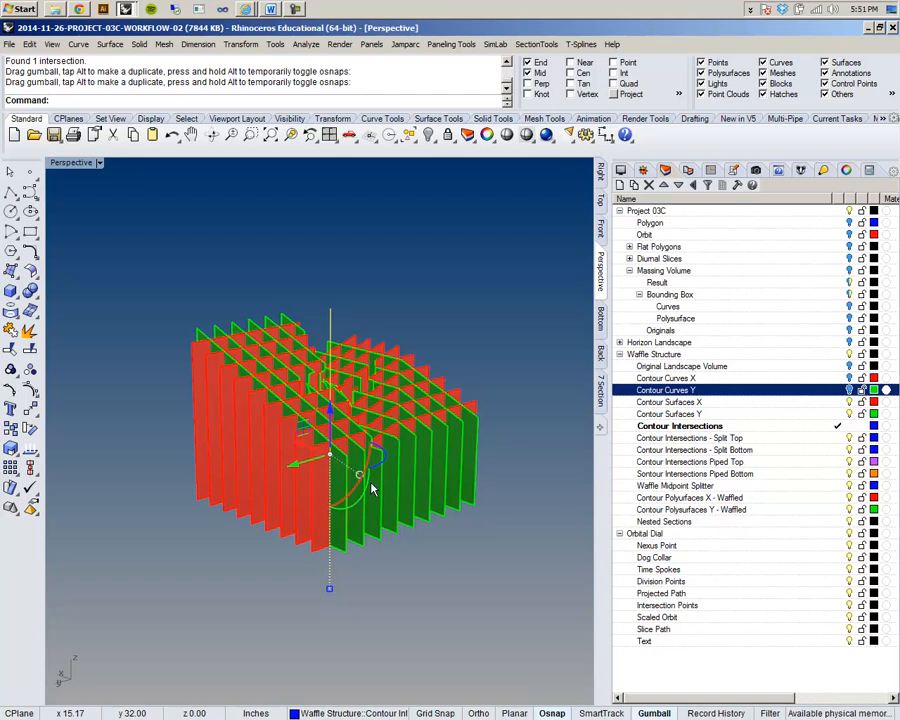
pyautogui.moveTo(314, 420)
pyautogui.mouseDown(button='right')
pyautogui.moveTo(376, 364)
pyautogui.moveTo(324, 422)
pyautogui.mouseUp(button='right')
pyautogui.scroll(9, 355, 534)
pyautogui.scroll(-9, 359, 522)
pyautogui.keyDown('shift'); pyautogui.moveTo(361, 518); pyautogui.dragTo(343, 550, button='right'); pyautogui.keyUp('shift')
pyautogui.moveTo(319, 438); pyautogui.dragTo(330, 596, button='right')
pyautogui.scroll(5, 330, 596)
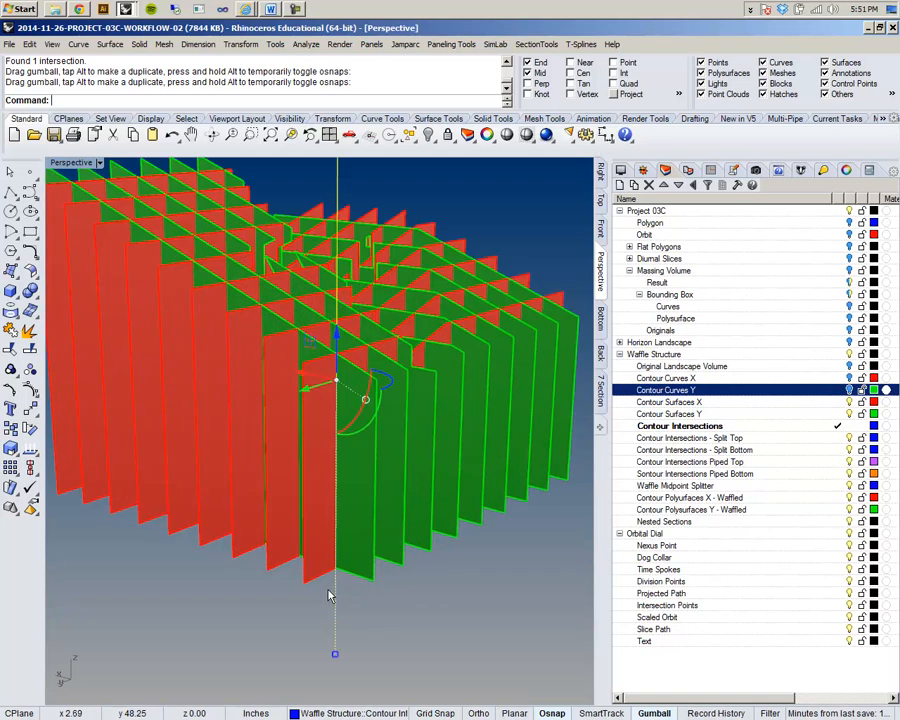
pyautogui.scroll(-8, 370, 583)
pyautogui.moveTo(412, 563); pyautogui.dragTo(338, 562, button='right')
pyautogui.scroll(5, 321, 488)
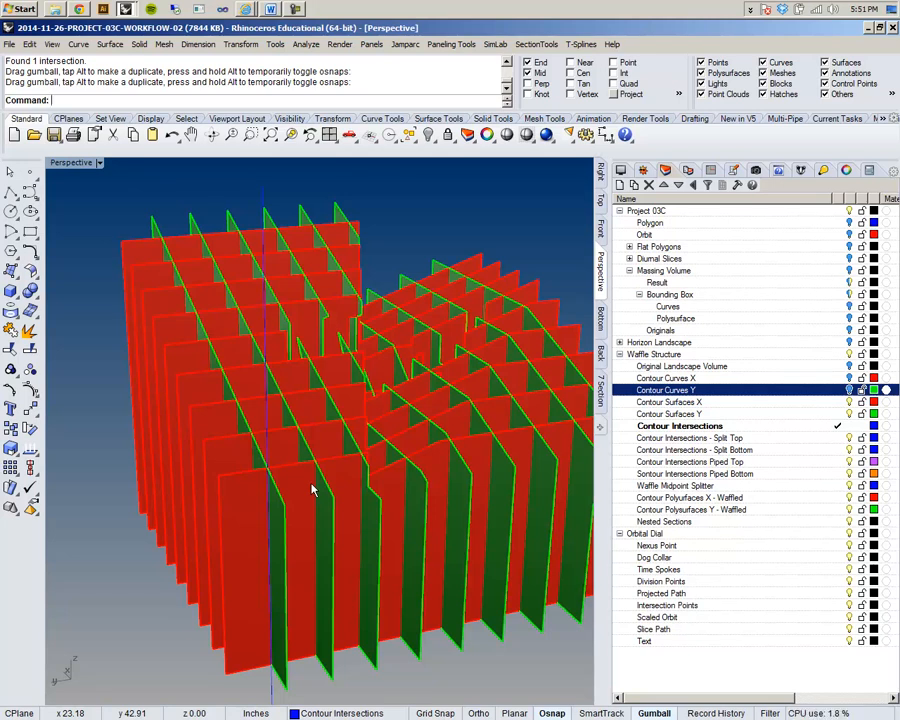
pyautogui.moveTo(312, 490); pyautogui.dragTo(210, 524, button='right')
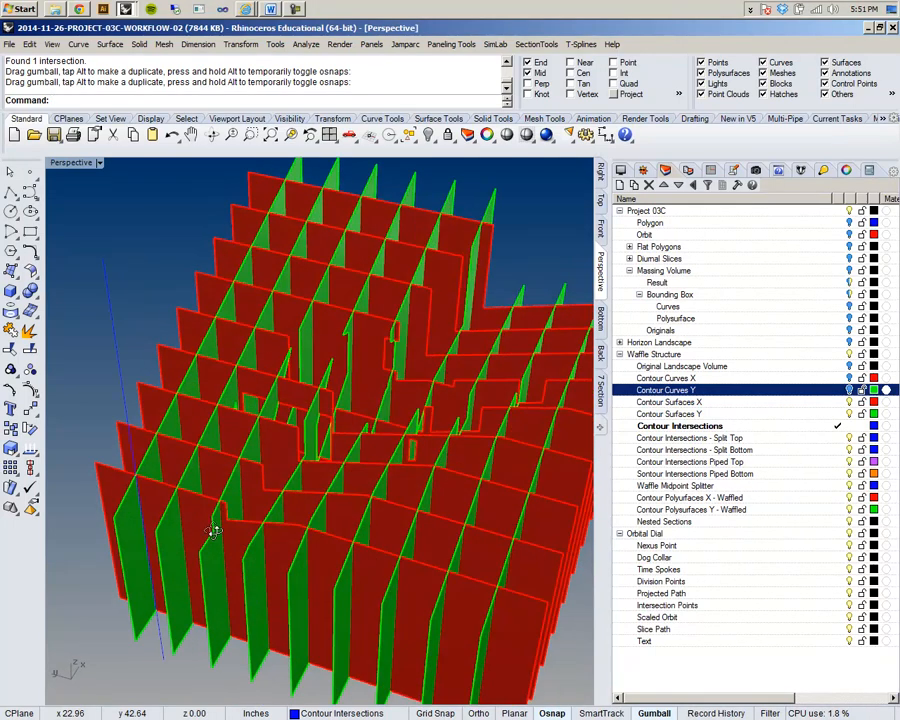
# Start a rectangular array of the extended intersection line with 9 copies in X, 9 in Y and 1 in Z
pyautogui.click(117, 354)
pyautogui.moveTo(117, 354); pyautogui.dragTo(185, 327, button='right')
pyautogui.moveTo(327, 402); pyautogui.dragTo(260, 383, button='right')
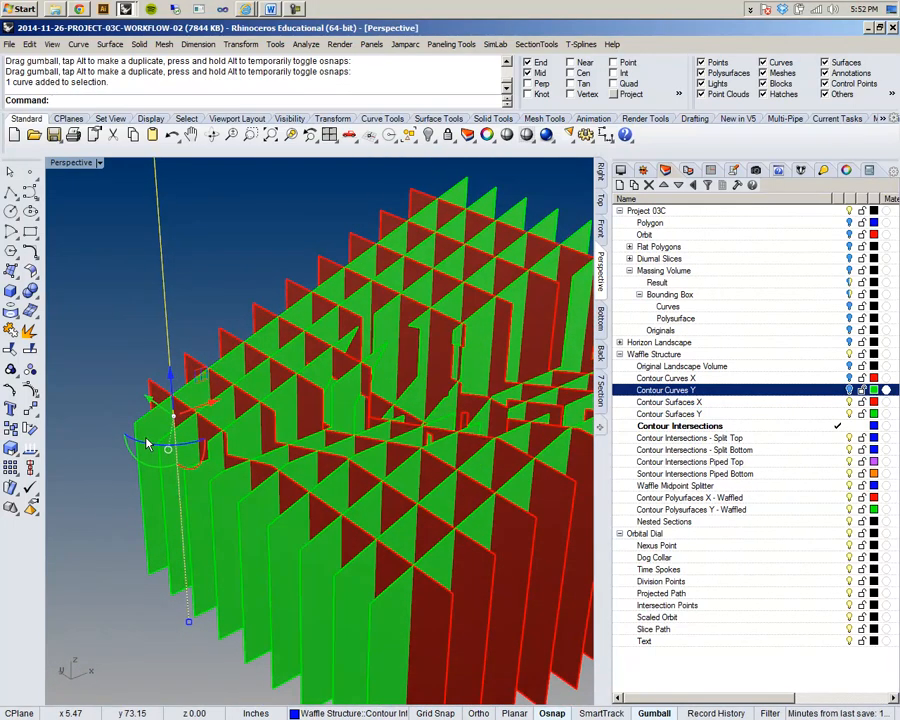
pyautogui.moveTo(301, 368); pyautogui.dragTo(300, 183, button='right')
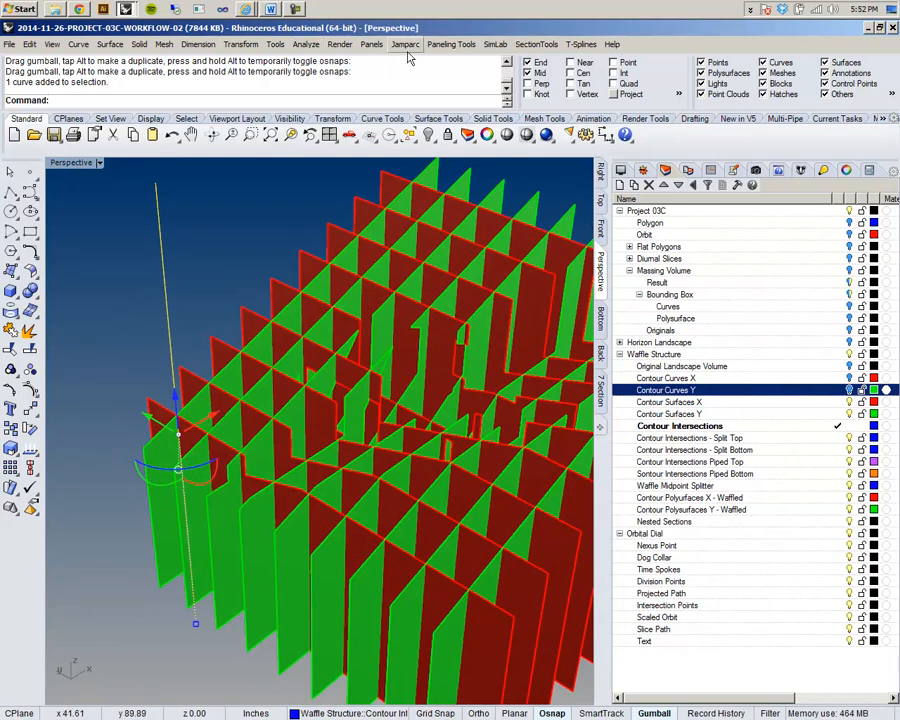
pyautogui.click(242, 44)
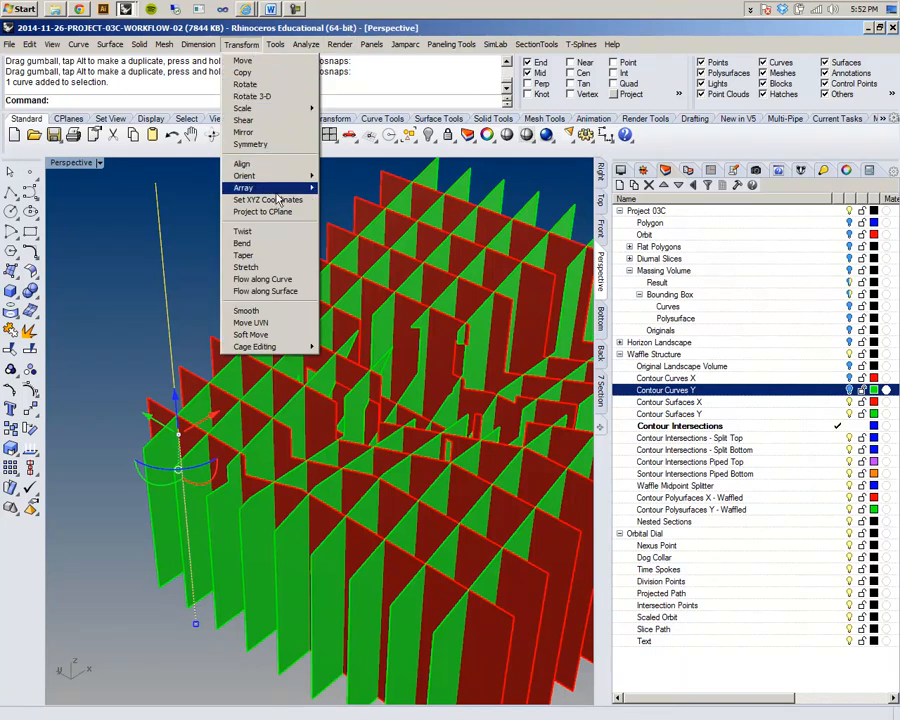
pyautogui.moveTo(285, 188)
pyautogui.click(349, 193)
pyautogui.scroll(-5, 177, 267)
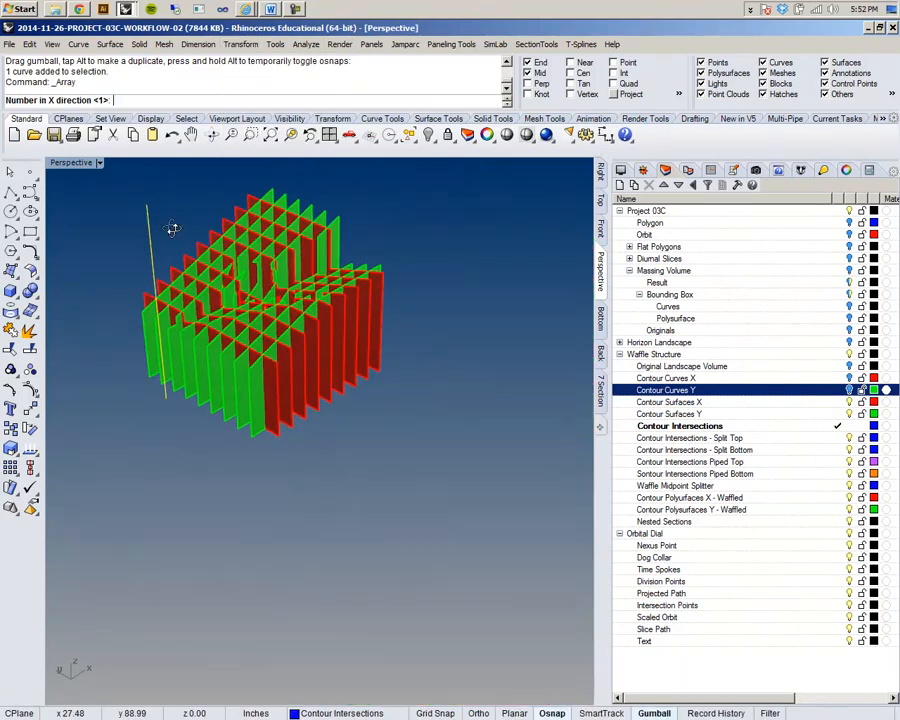
pyautogui.scroll(2, 225, 350)
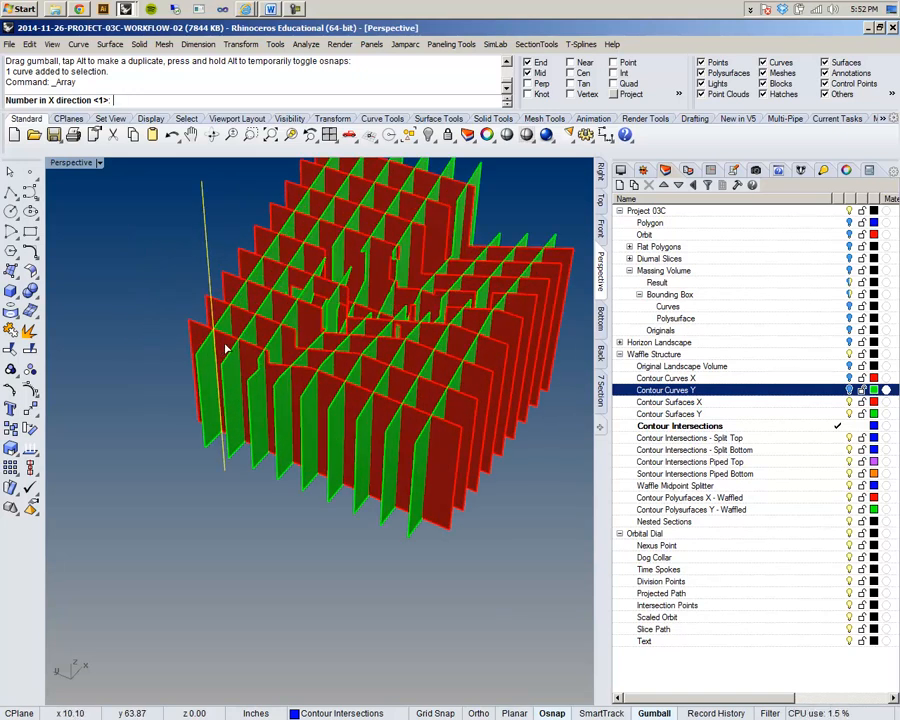
pyautogui.press('Return')
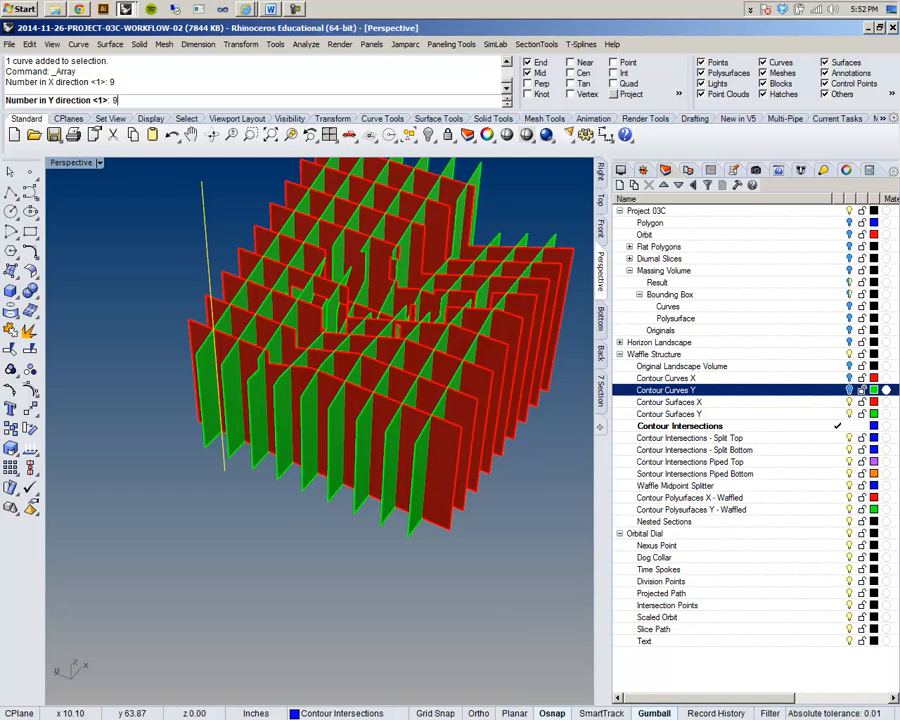
pyautogui.press('Return')
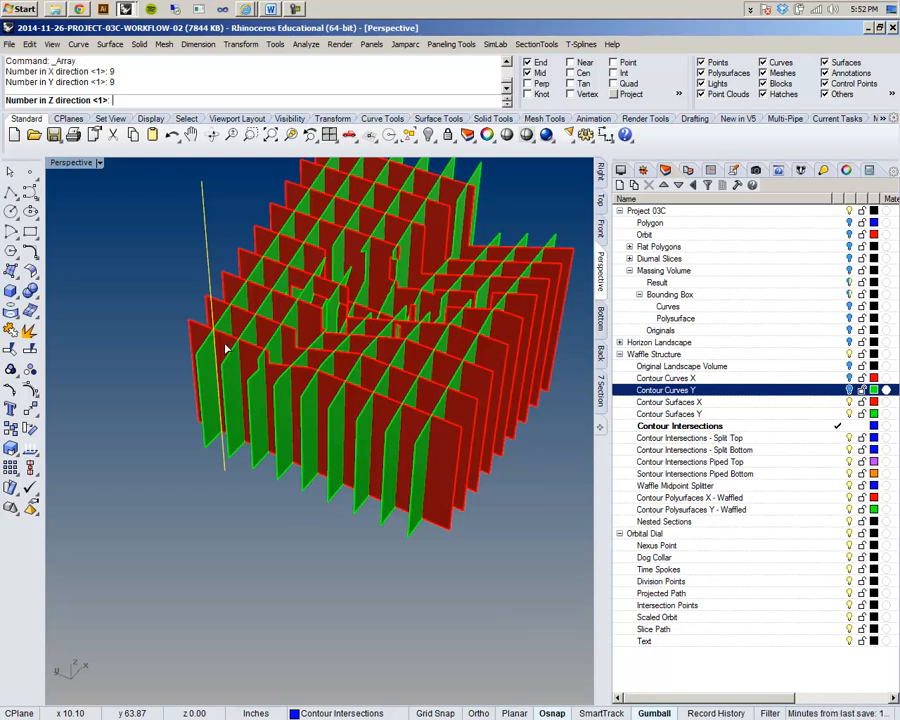
pyautogui.press('Return')
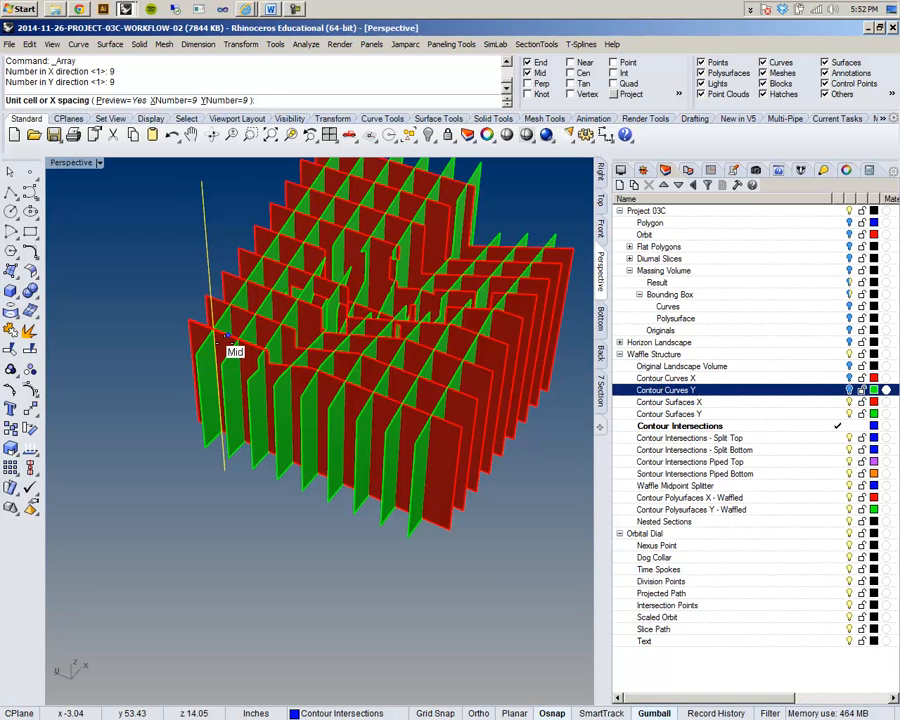
# Set both the X and Y spacing of the intersection line array to 2 and check the preview against the waffle grid
pyautogui.moveTo(228, 341); pyautogui.dragTo(292, 365, button='right')
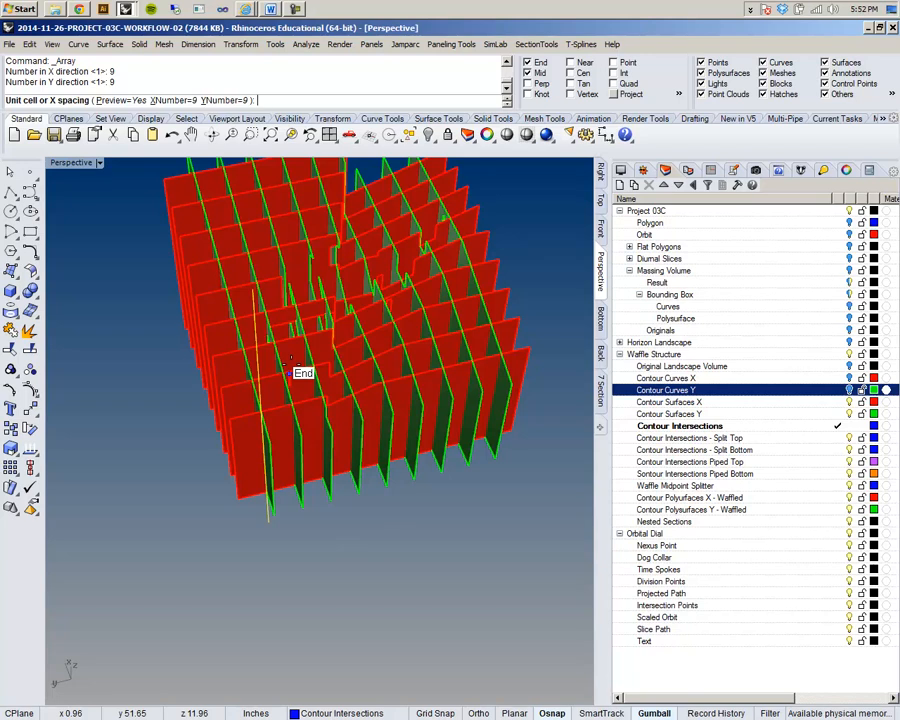
pyautogui.write('2')
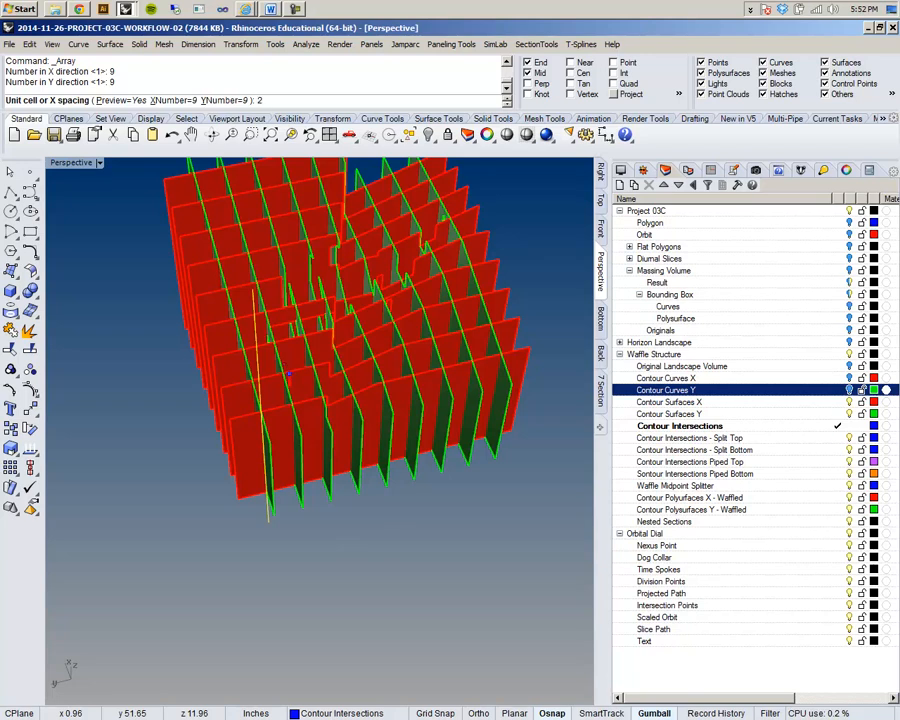
pyautogui.press('Return')
pyautogui.write('2')
pyautogui.press('Return')
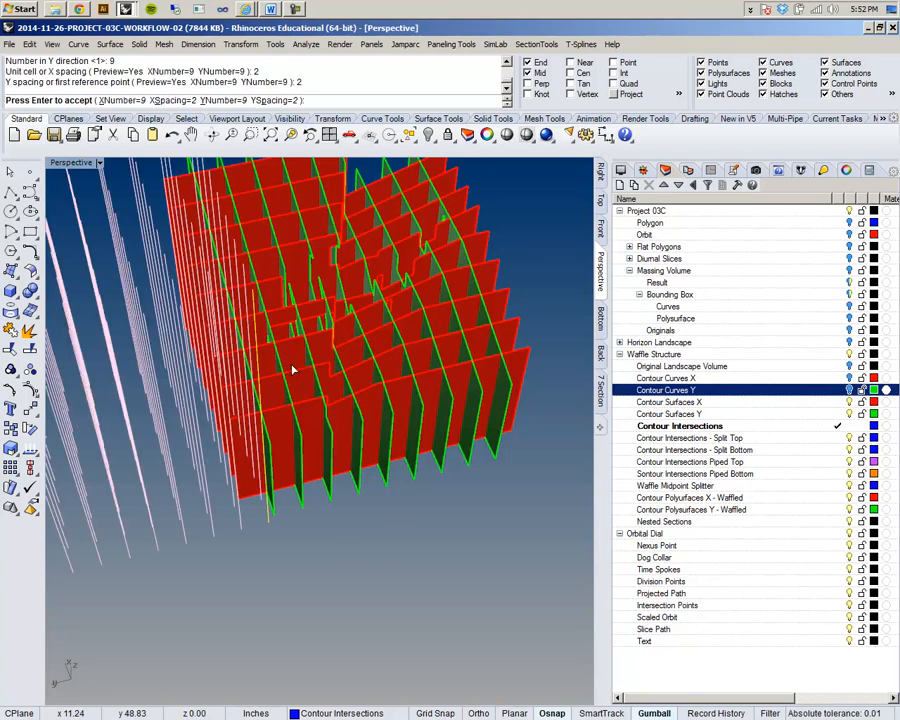
pyautogui.moveTo(293, 370); pyautogui.dragTo(102, 453, button='right')
pyautogui.scroll(-6, 214, 343)
pyautogui.scroll(11, 235, 282)
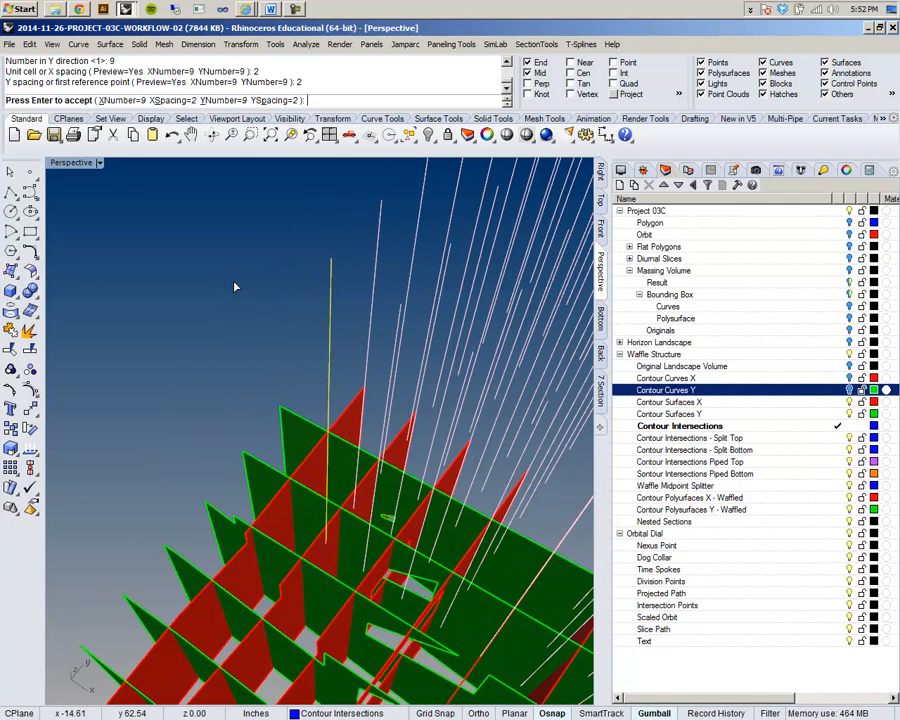
pyautogui.scroll(-3, 238, 293)
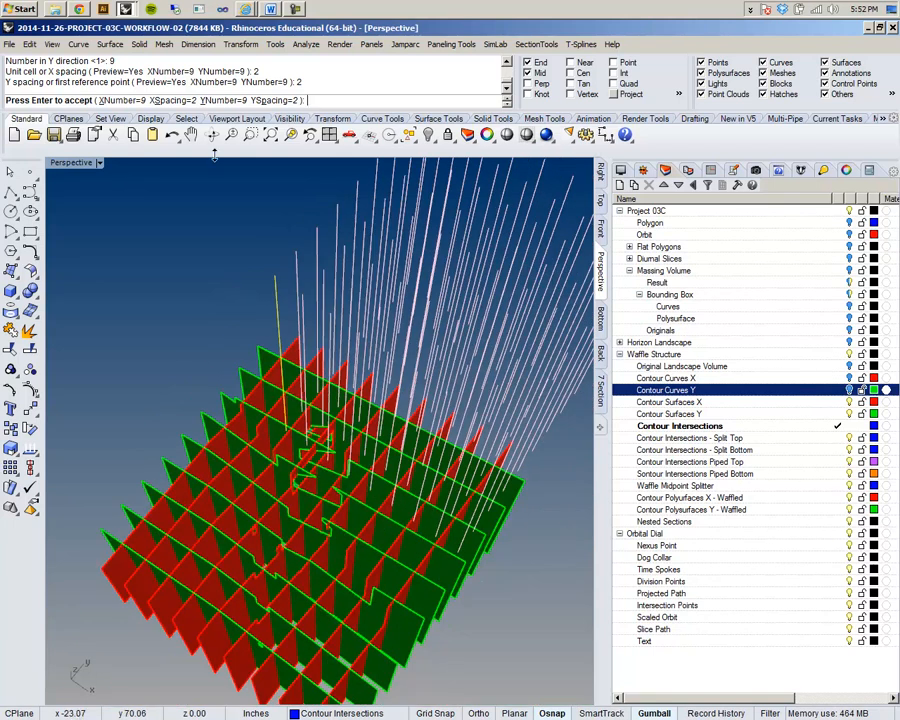
# Try an X spacing of -2 for the array, and set it back to 2
pyautogui.click(188, 102)
pyautogui.moveTo(195, 350); pyautogui.dragTo(269, 349, button='right')
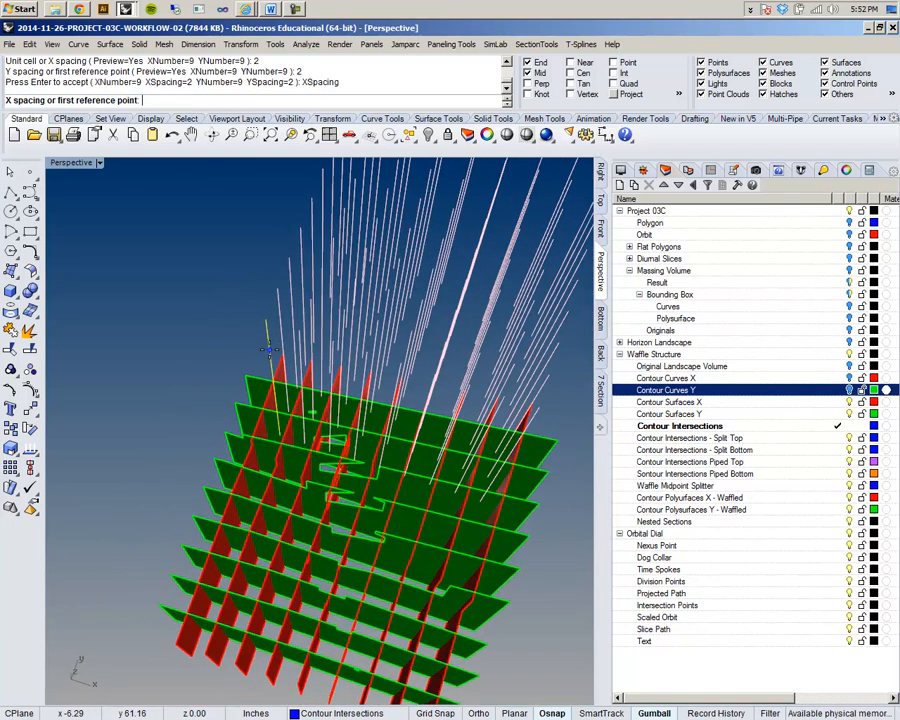
pyautogui.write('-2')
pyautogui.press('Return')
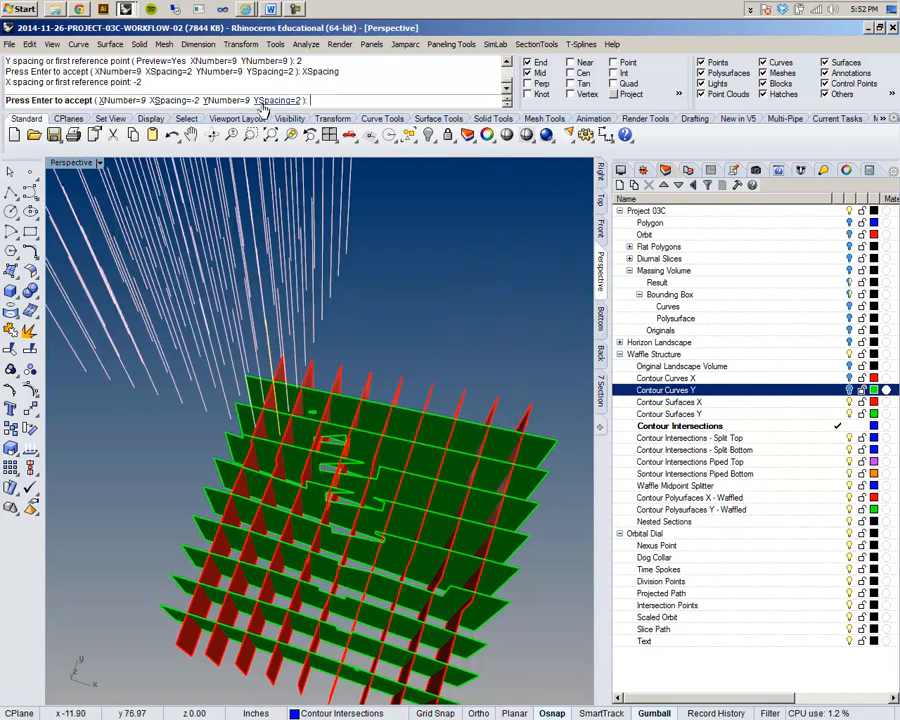
pyautogui.click(166, 101)
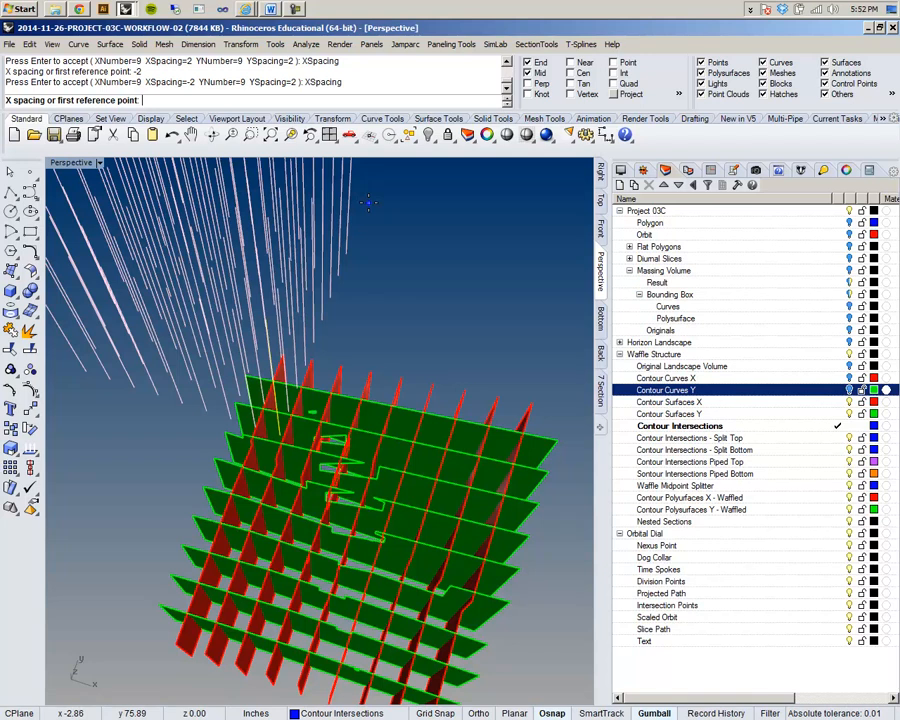
pyautogui.write('2')
pyautogui.press('Return')
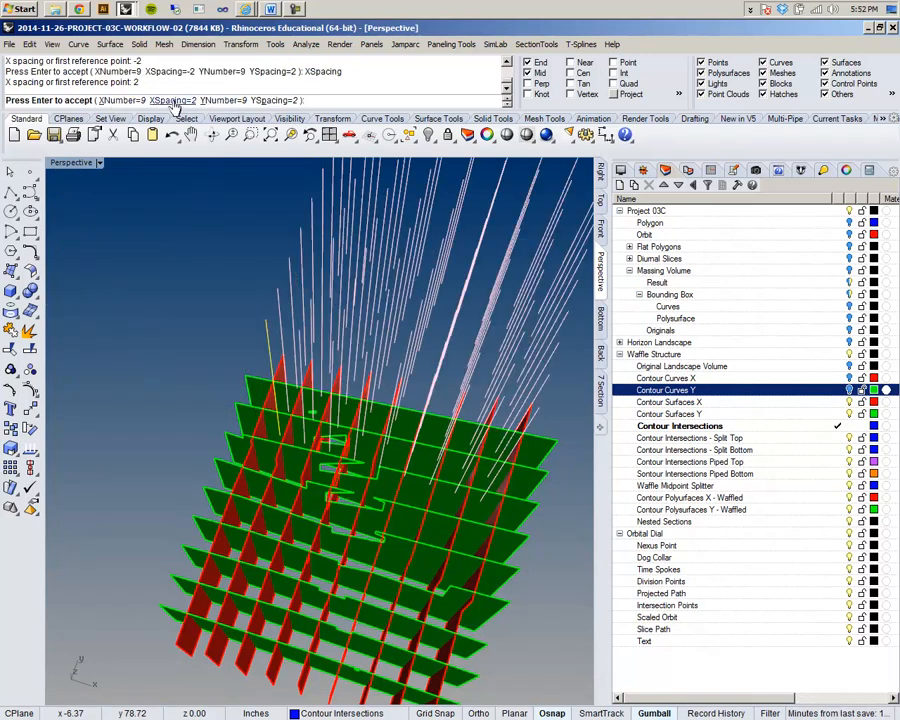
# Set the array's Y spacing to -2 and accept the 9 by 9 array of intersection lines
pyautogui.click(276, 101)
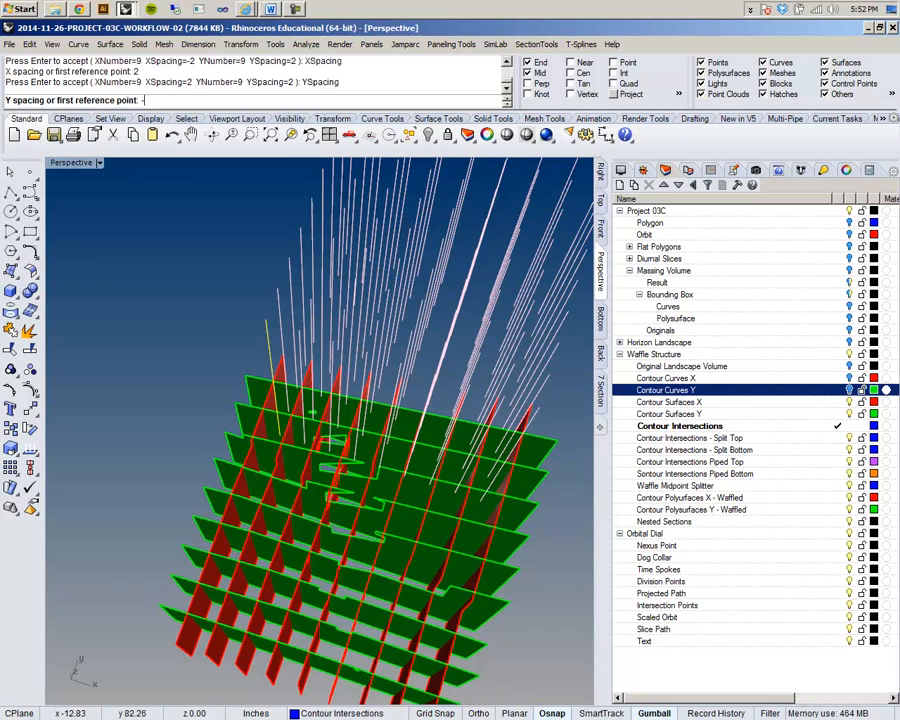
pyautogui.write('-2')
pyautogui.press('Return')
pyautogui.moveTo(442, 305); pyautogui.dragTo(455, 335, button='right')
pyautogui.press('Return')
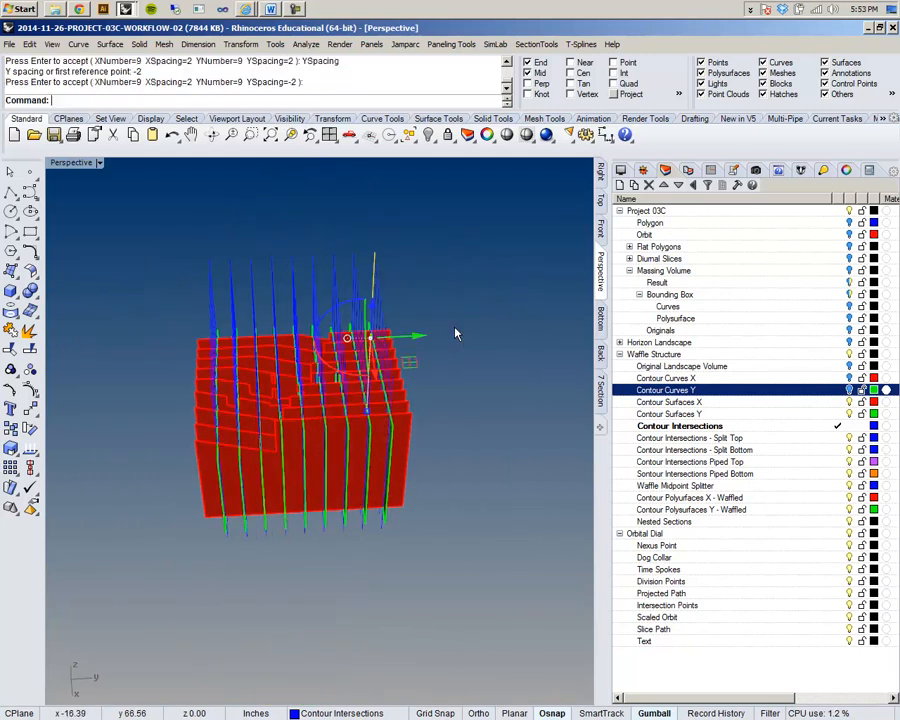
# Examine the arrayed intersection lines from several angles to check that they match the crossings of the X and Y contour surfaces
pyautogui.moveTo(450, 382); pyautogui.dragTo(376, 408, button='right')
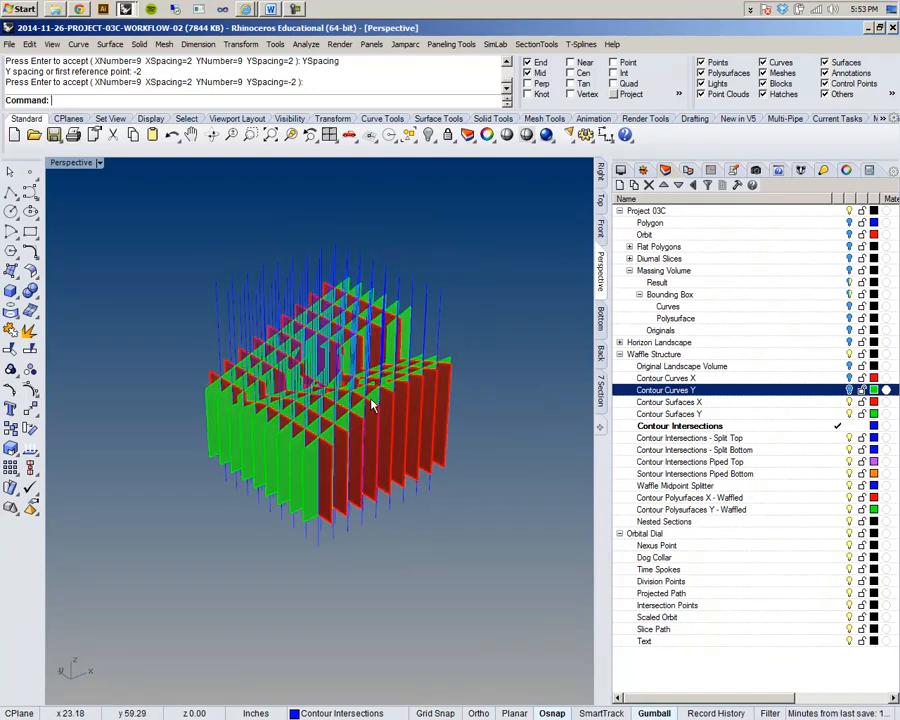
pyautogui.scroll(7, 260, 420)
pyautogui.scroll(-5, 260, 420)
pyautogui.moveTo(260, 422); pyautogui.dragTo(290, 395, button='right')
pyautogui.moveTo(396, 448); pyautogui.dragTo(462, 455, button='right')
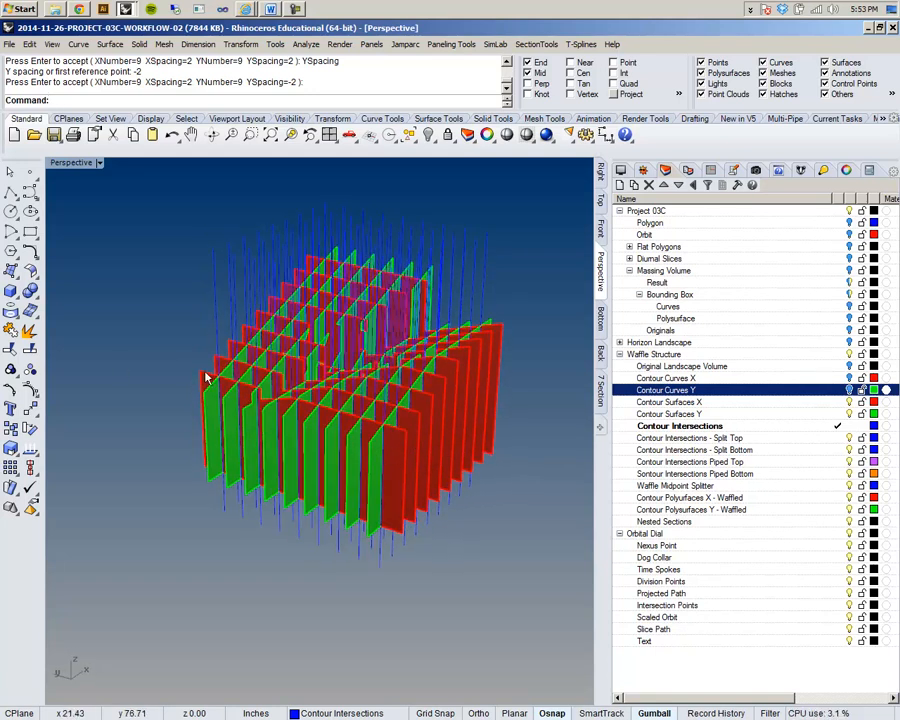
pyautogui.moveTo(449, 433); pyautogui.dragTo(333, 428, button='right')
pyautogui.scroll(7, 298, 264)
pyautogui.scroll(-8, 268, 275)
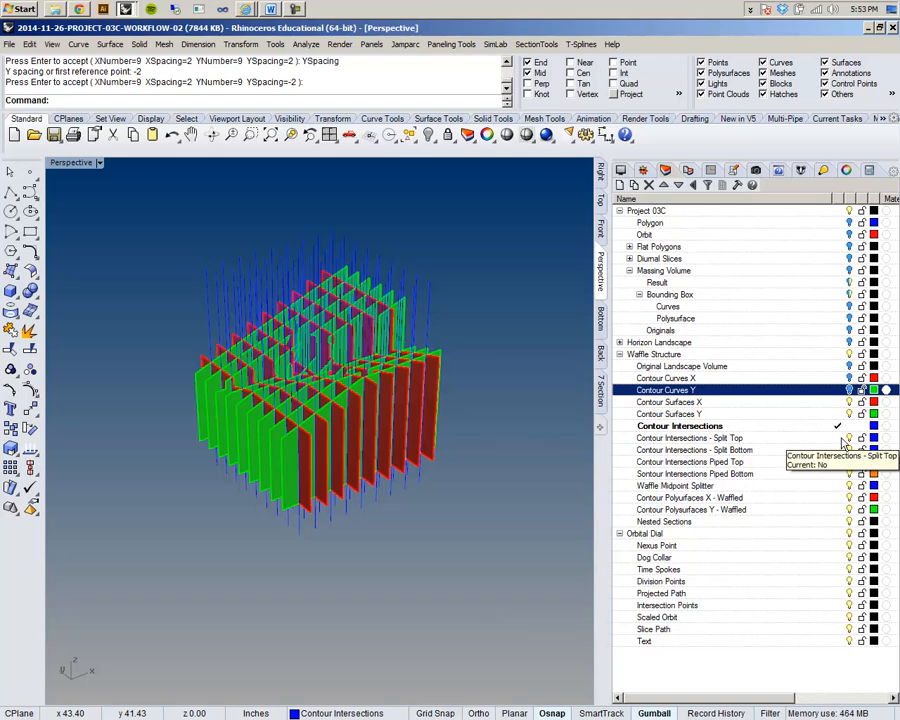
# Make the Waffle Midpoint Splitter layer current and inspect the waffle grid
pyautogui.click(837, 486)
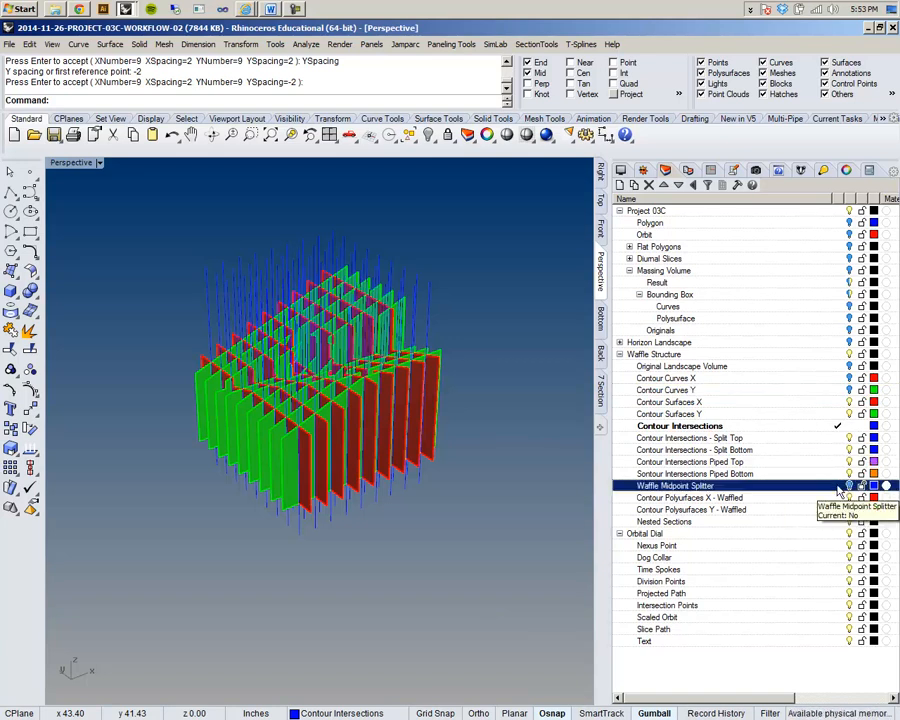
pyautogui.click(837, 490)
pyautogui.moveTo(245, 476); pyautogui.dragTo(302, 460, button='right')
pyautogui.moveTo(305, 393); pyautogui.dragTo(259, 466, button='right')
pyautogui.scroll(4, 253, 470)
pyautogui.scroll(-3, 253, 470)
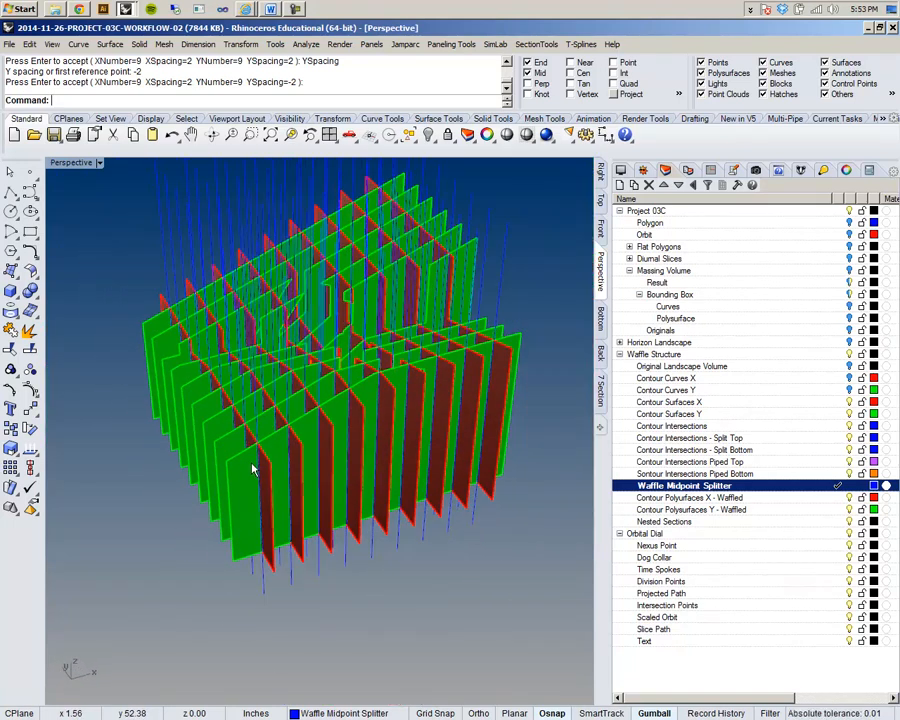
pyautogui.scroll(-2, 350, 458)
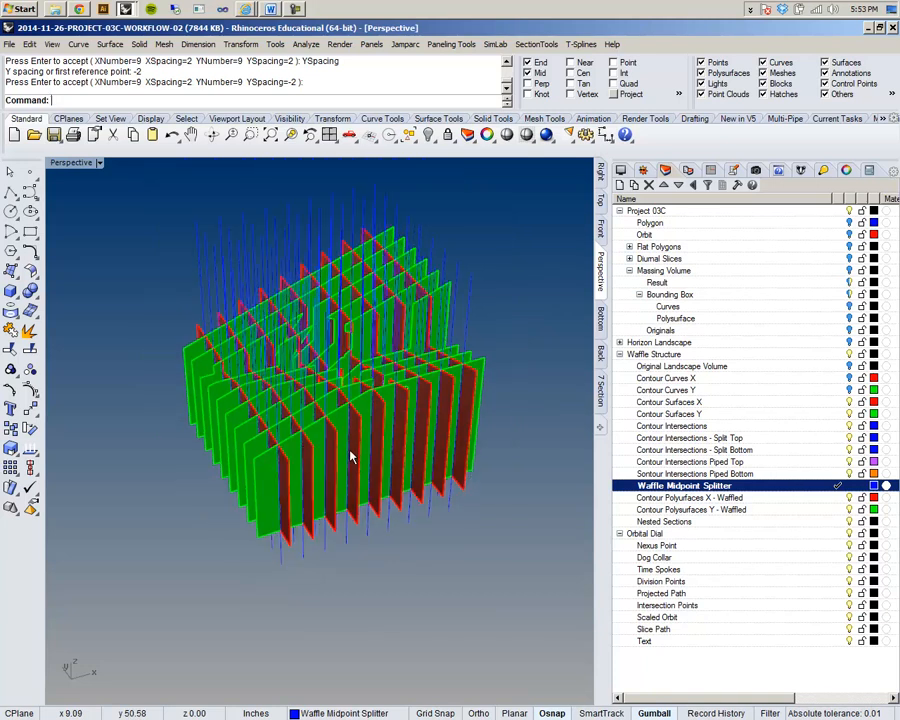
pyautogui.moveTo(301, 466); pyautogui.dragTo(293, 503, button='right')
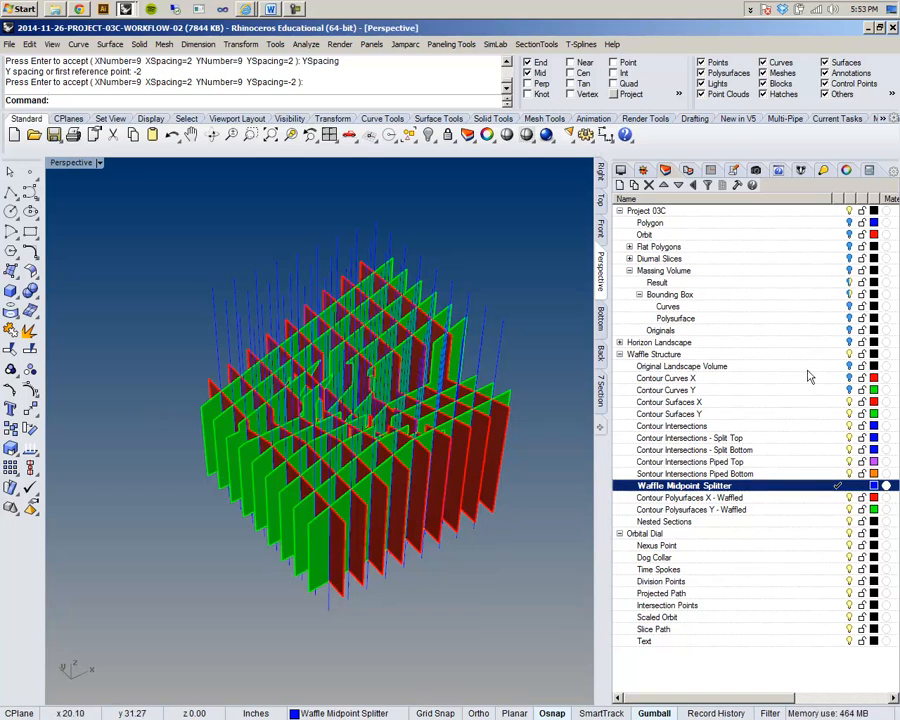
# Show the Original Landscape Volume and extract a copy of its bottom face with the Waffle Midpoint Splitter layer current
pyautogui.click(838, 366)
pyautogui.moveTo(368, 572); pyautogui.dragTo(376, 336, button='right')
pyautogui.scroll(3, 376, 336)
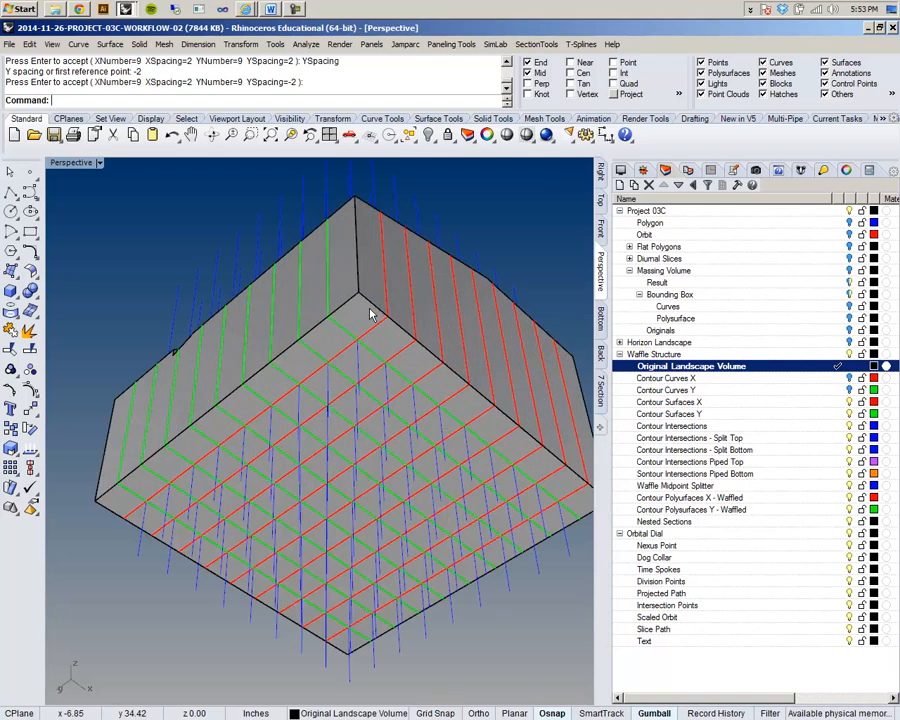
pyautogui.click(139, 44)
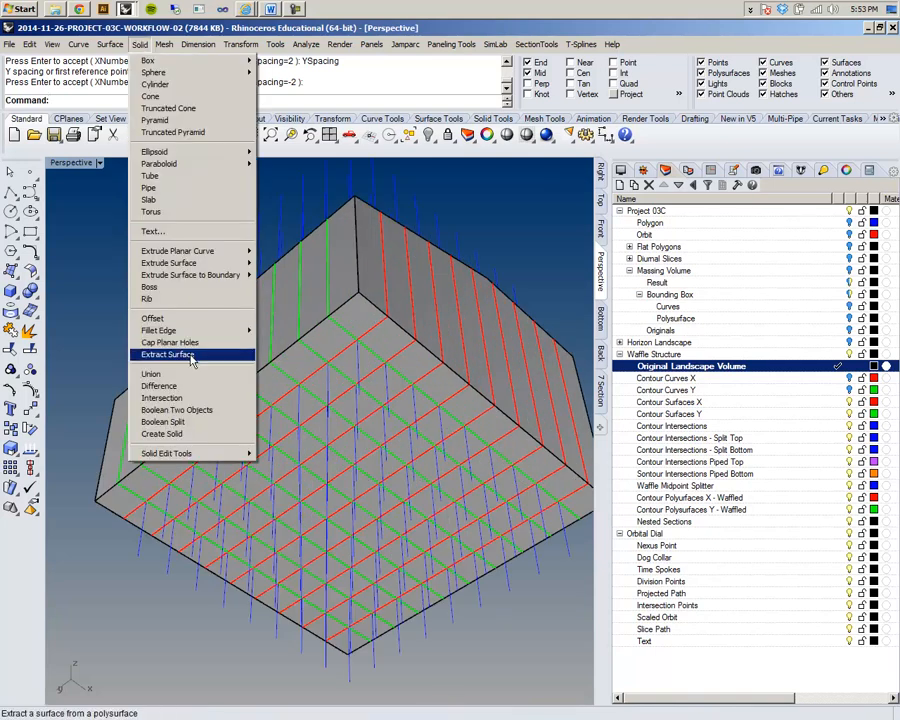
pyautogui.click(145, 354)
pyautogui.click(206, 101)
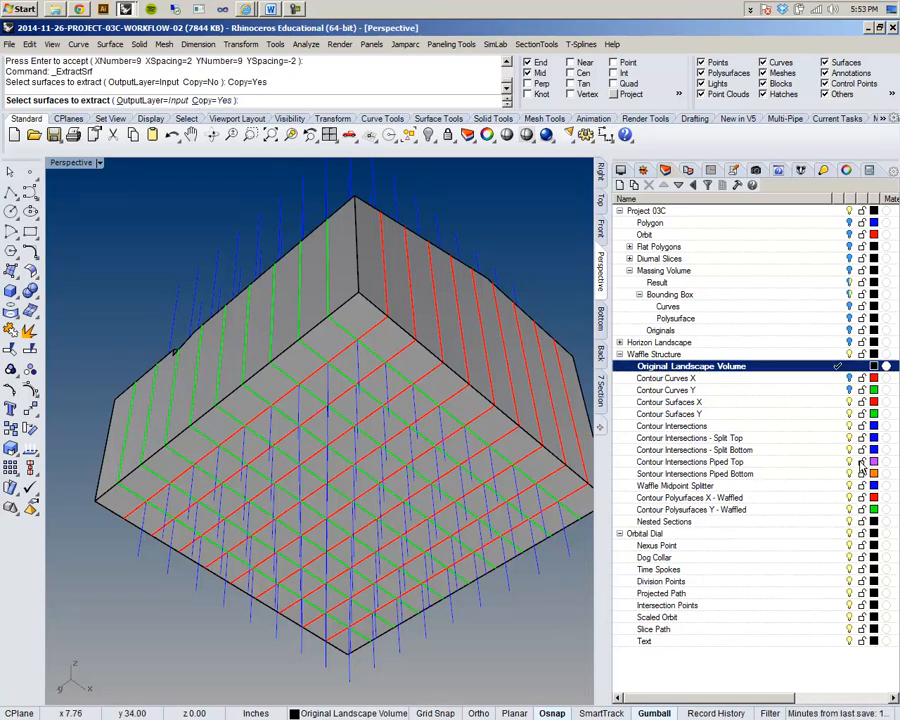
pyautogui.click(838, 486)
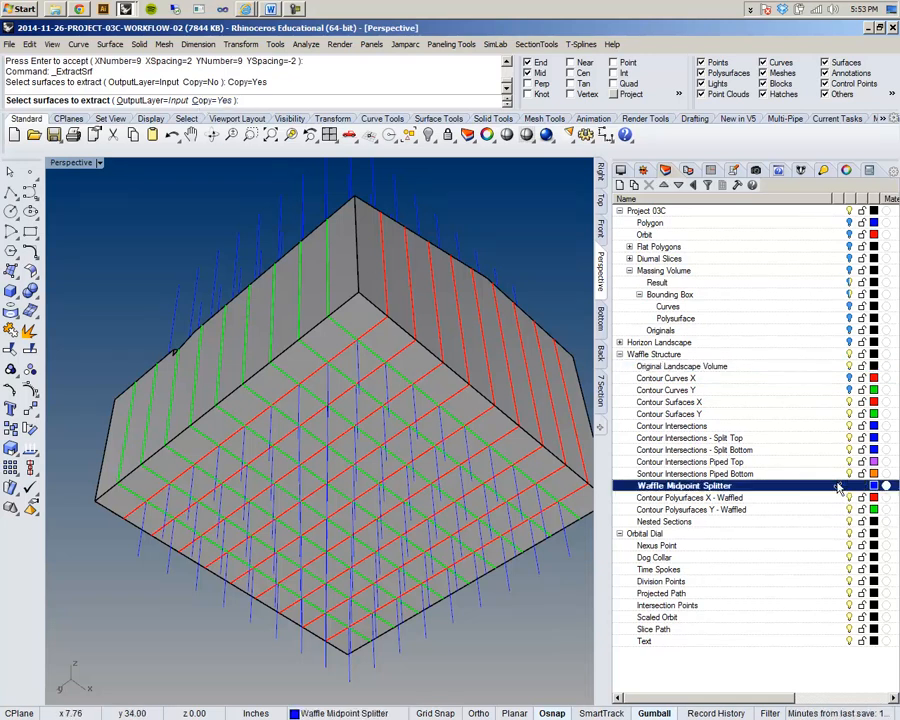
pyautogui.click(362, 330)
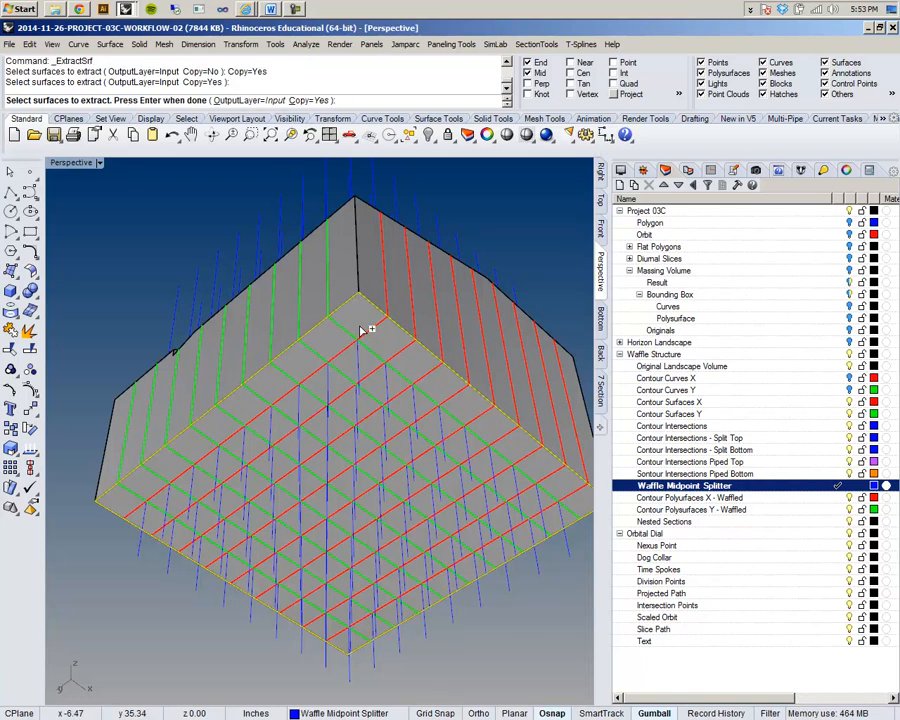
pyautogui.press('Return')
pyautogui.moveTo(362, 330); pyautogui.dragTo(356, 526, button='right')
# Move the extracted bottom surface to the Waffle Midpoint Splitter layer and hide the Original Landscape Volume layer
pyautogui.rightClick(806, 482)
pyautogui.click(786, 432)
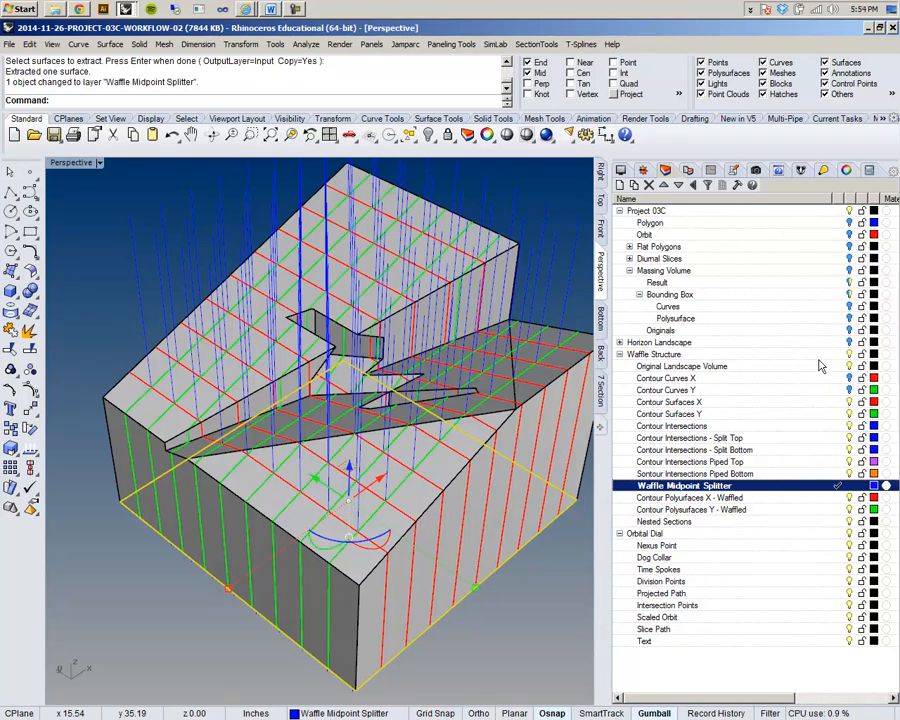
pyautogui.click(849, 367)
pyautogui.moveTo(350, 590); pyautogui.dragTo(304, 526, button='right')
pyautogui.keyDown('shift'); pyautogui.moveTo(384, 648); pyautogui.dragTo(381, 515, button='right'); pyautogui.keyUp('shift')
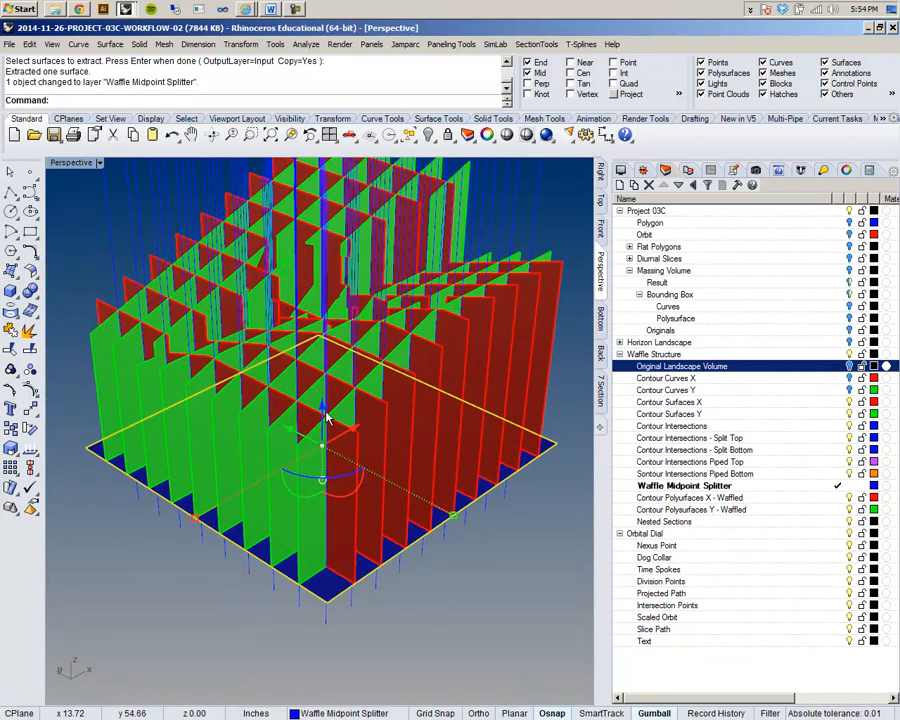
# Raise the splitter surface vertically from the waffle's base to about the middle height of its lower portion
pyautogui.moveTo(322, 410); pyautogui.dragTo(362, 357)
pyautogui.moveTo(362, 357); pyautogui.dragTo(365, 408, button='right')
pyautogui.moveTo(360, 460); pyautogui.dragTo(295, 362, button='right')
pyautogui.scroll(8, 297, 361)
pyautogui.moveTo(374, 396); pyautogui.dragTo(507, 434, button='right')
pyautogui.scroll(-10, 444, 404)
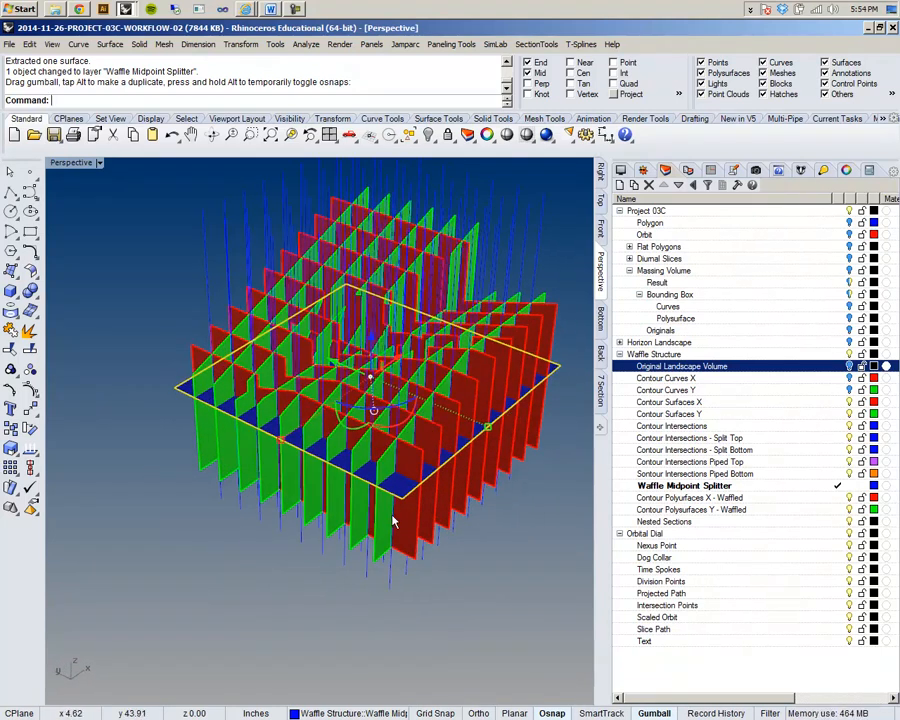
# Select only the splitter surface's edge on the minimum X side and adjust its height to tilt the surface
pyautogui.scroll(8, 390, 520)
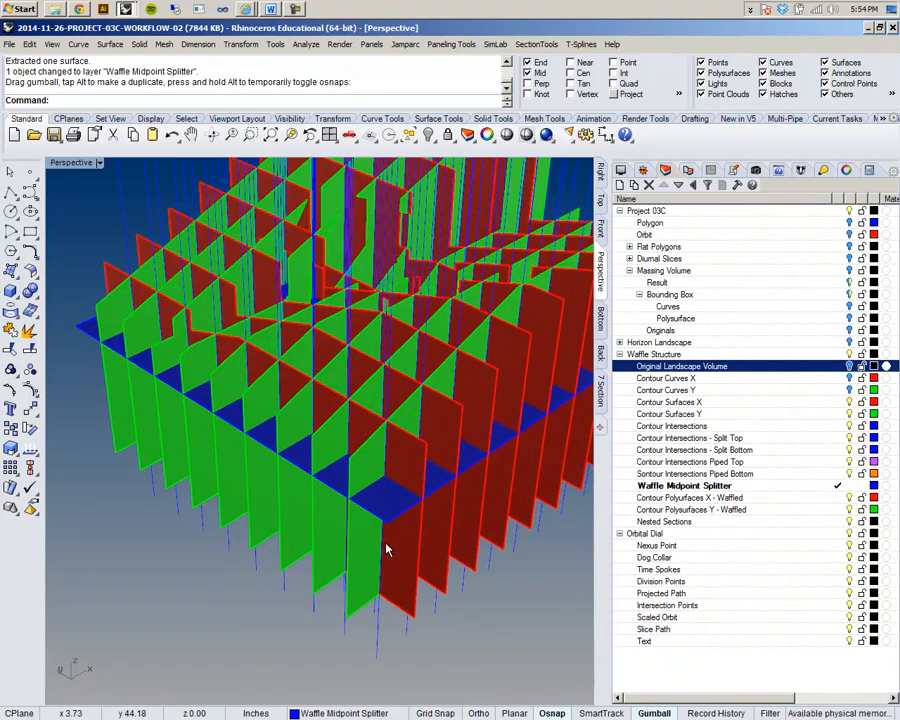
pyautogui.click(335, 492)
pyautogui.moveTo(245, 456); pyautogui.dragTo(317, 512, button='right')
pyautogui.scroll(-5, 317, 512)
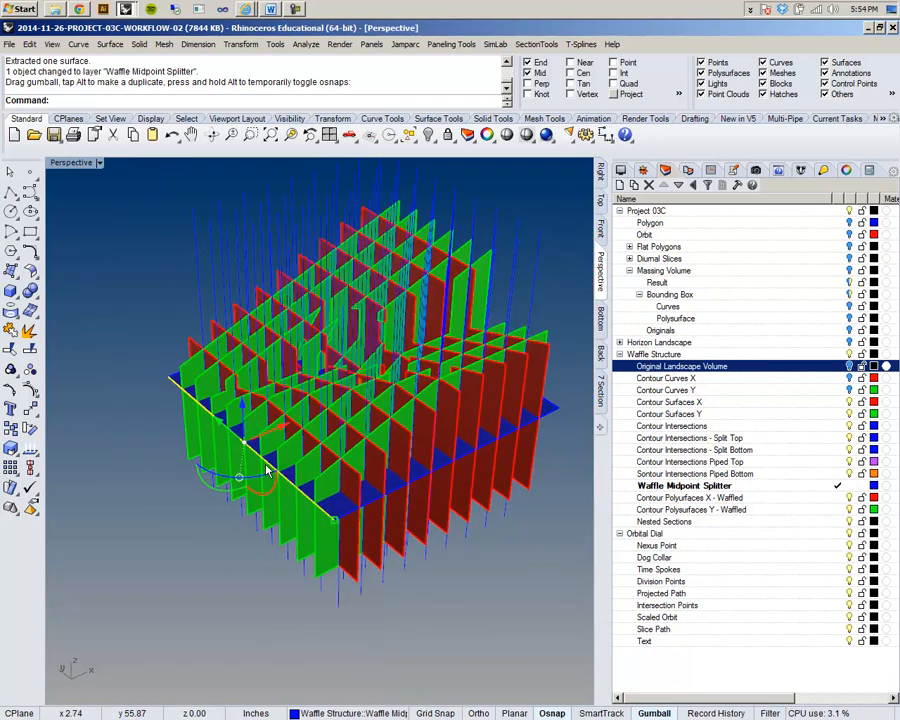
pyautogui.scroll(3, 268, 471)
pyautogui.moveTo(225, 395); pyautogui.dragTo(228, 517)
pyautogui.moveTo(254, 553); pyautogui.dragTo(240, 408, button='right')
pyautogui.moveTo(240, 405)
pyautogui.mouseDown()
pyautogui.moveTo(243, 396)
pyautogui.moveTo(243, 419)
pyautogui.mouseUp()
pyautogui.moveTo(424, 496); pyautogui.dragTo(200, 552, button='right')
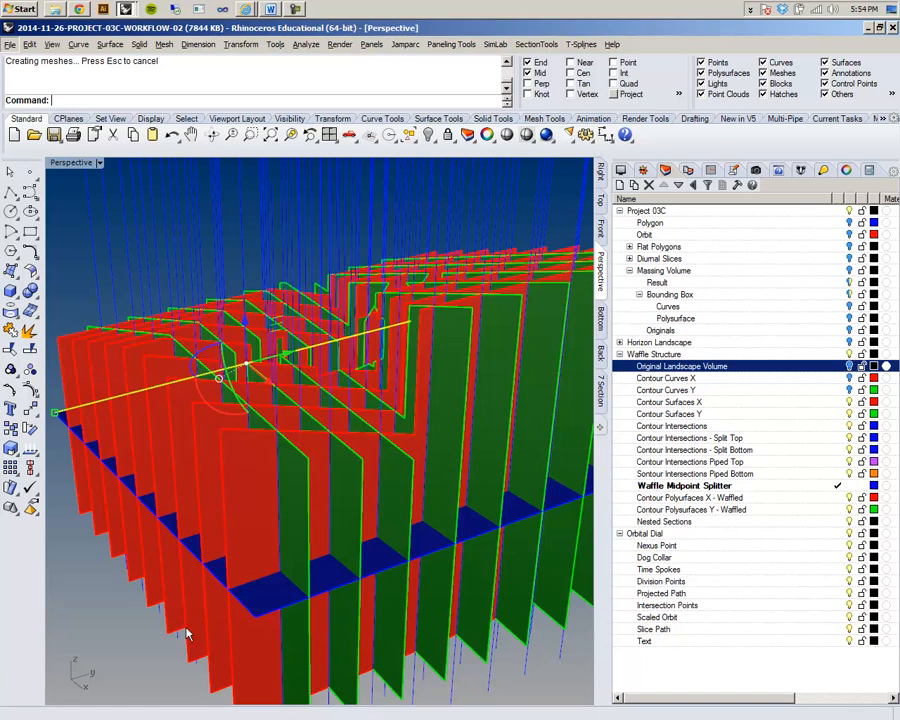
# Select the splitter surface's opposite edge on the maximum X side and adjust its height against the waffle surfaces
pyautogui.click(330, 596)
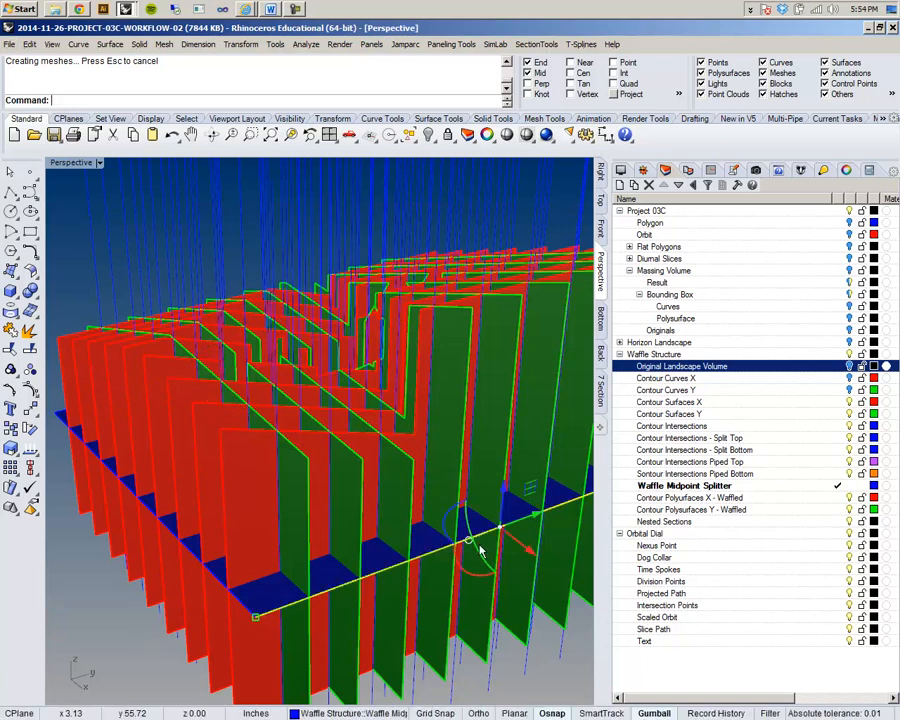
pyautogui.moveTo(507, 498); pyautogui.dragTo(506, 475)
pyautogui.moveTo(430, 396); pyautogui.dragTo(374, 396, button='right')
pyautogui.moveTo(368, 366); pyautogui.dragTo(369, 438)
pyautogui.moveTo(342, 460); pyautogui.dragTo(280, 500, button='right')
pyautogui.scroll(-8, 349, 487)
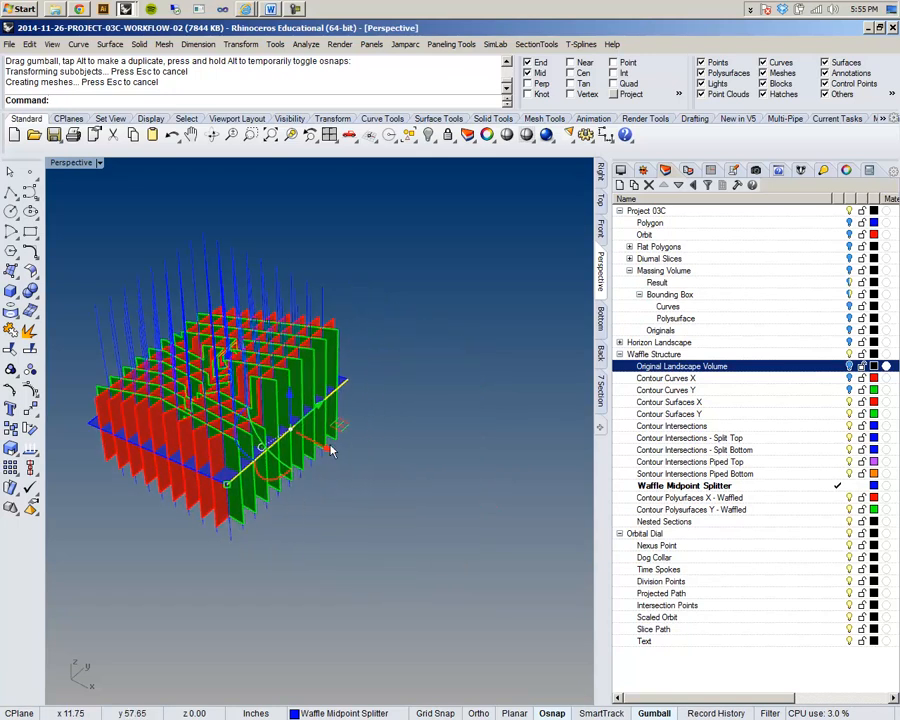
# Duplicate the whole splitter surface along X and place the copy beside the waffle
pyautogui.moveTo(331, 453); pyautogui.dragTo(470, 542)
pyautogui.hotkey('ctrl', 'z')
pyautogui.scroll(5, 222, 510)
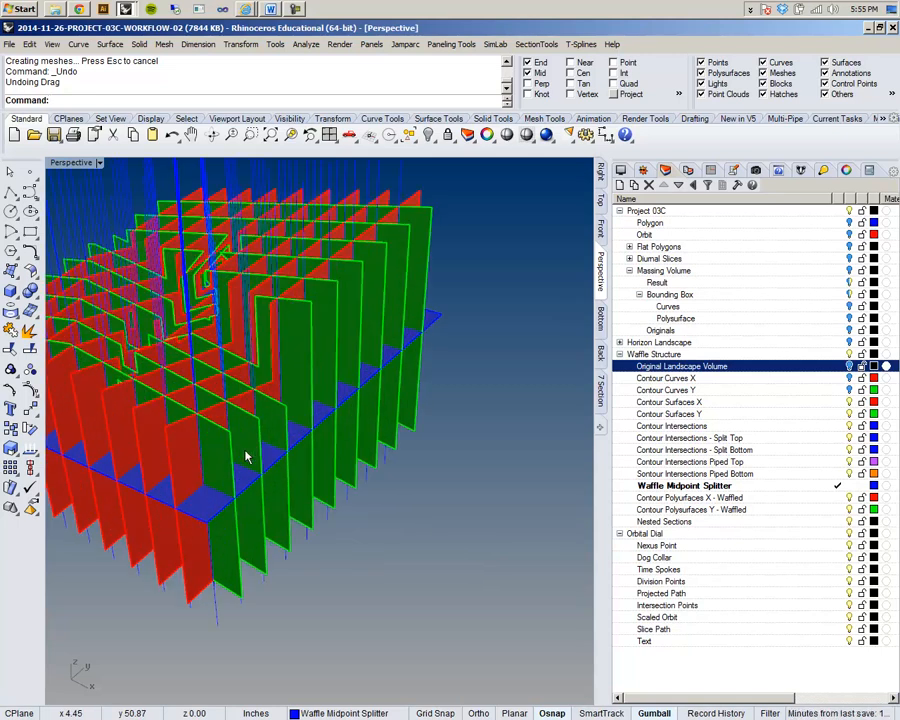
pyautogui.scroll(-3, 226, 496)
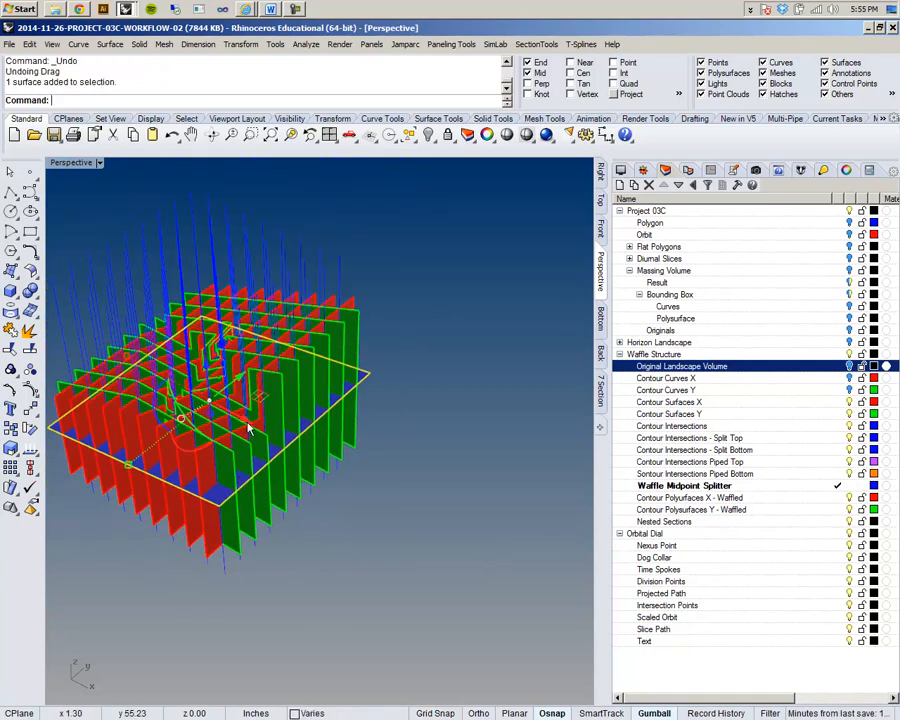
pyautogui.moveTo(246, 426); pyautogui.dragTo(463, 559)
pyautogui.press('alt')
pyautogui.moveTo(462, 563); pyautogui.dragTo(311, 543, button='right')
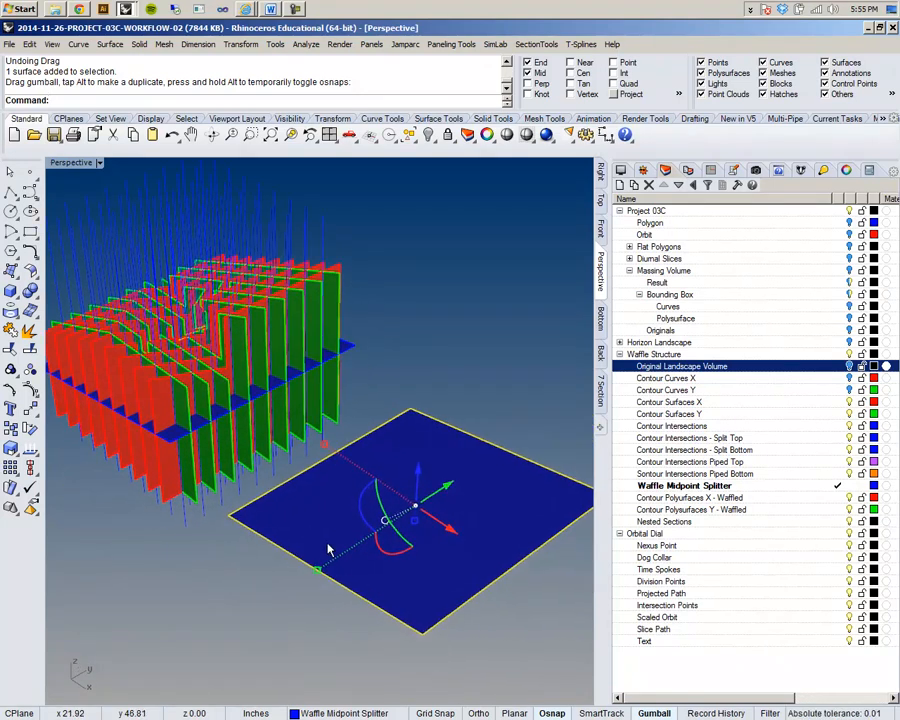
# Split the duplicate splitter surface's face with SplitFace along an axis joining the midpoints of its two X-direction edges
pyautogui.moveTo(377, 549); pyautogui.dragTo(445, 401, button='right')
pyautogui.click(441, 382)
pyautogui.click(402, 428)
pyautogui.write('SplitFace')
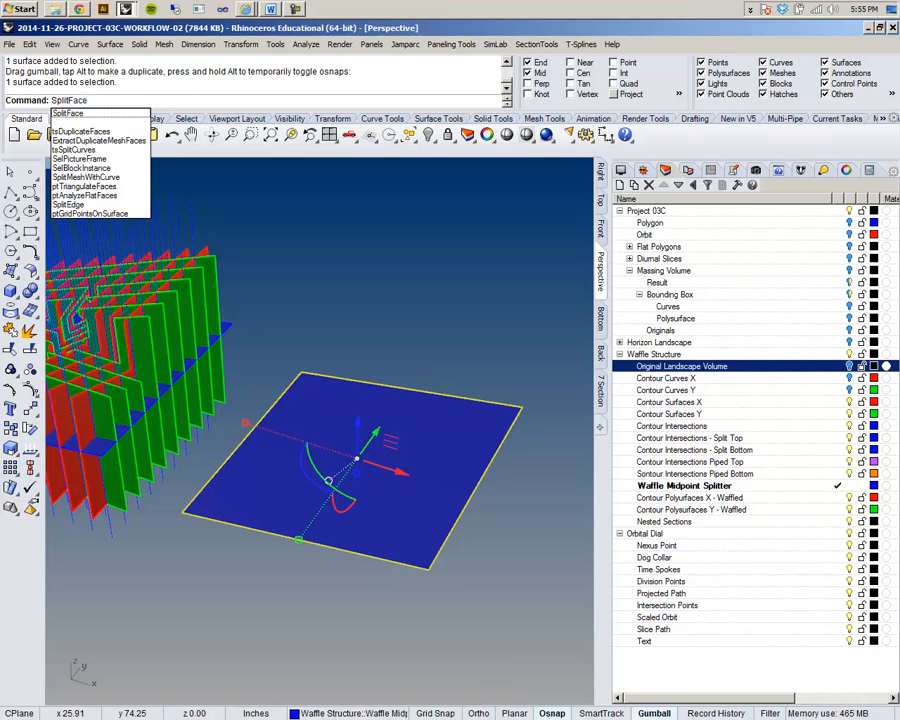
pyautogui.press('Return')
pyautogui.click(299, 540)
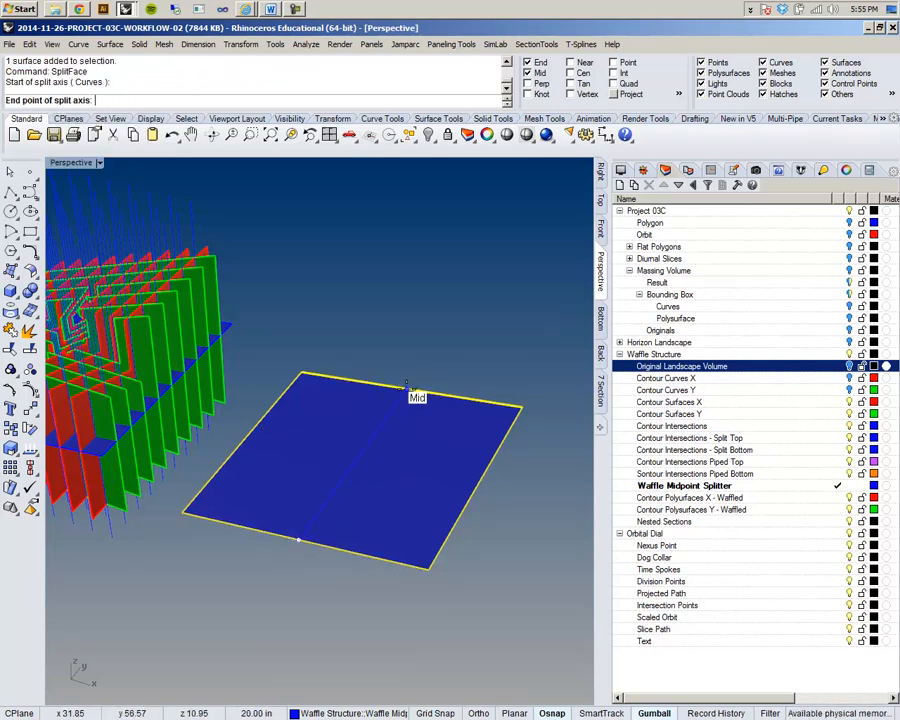
pyautogui.click(401, 386)
pyautogui.press('Return')
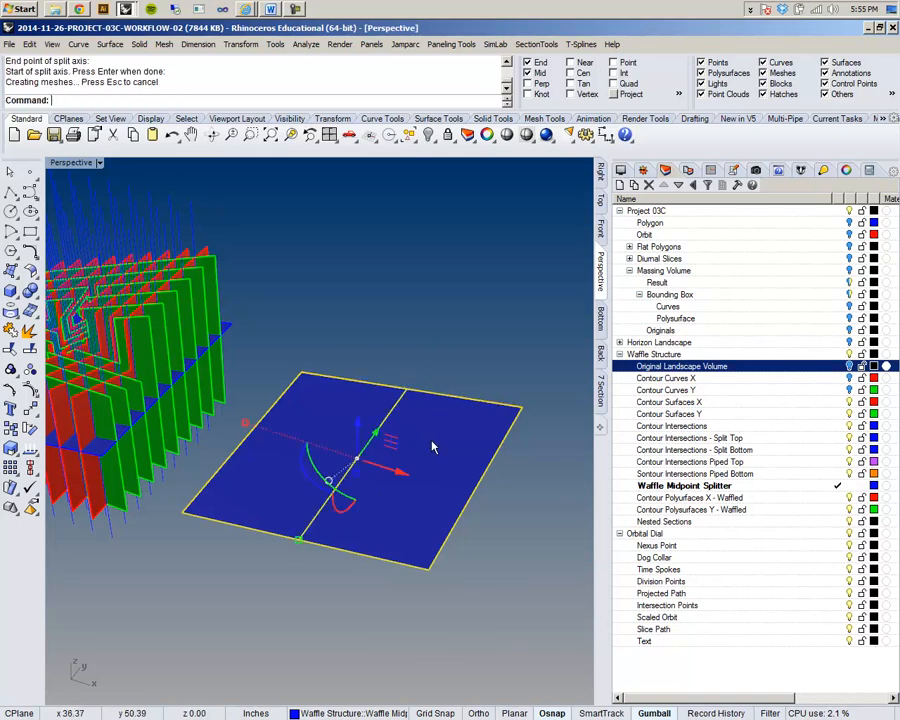
pyautogui.press('Escape')
# Select the split copy's edge on the maximum X side, raise it vertically and shift it back along X to fold the surface
pyautogui.moveTo(488, 498); pyautogui.dragTo(452, 492, button='right')
pyautogui.click(413, 448)
pyautogui.click(459, 338)
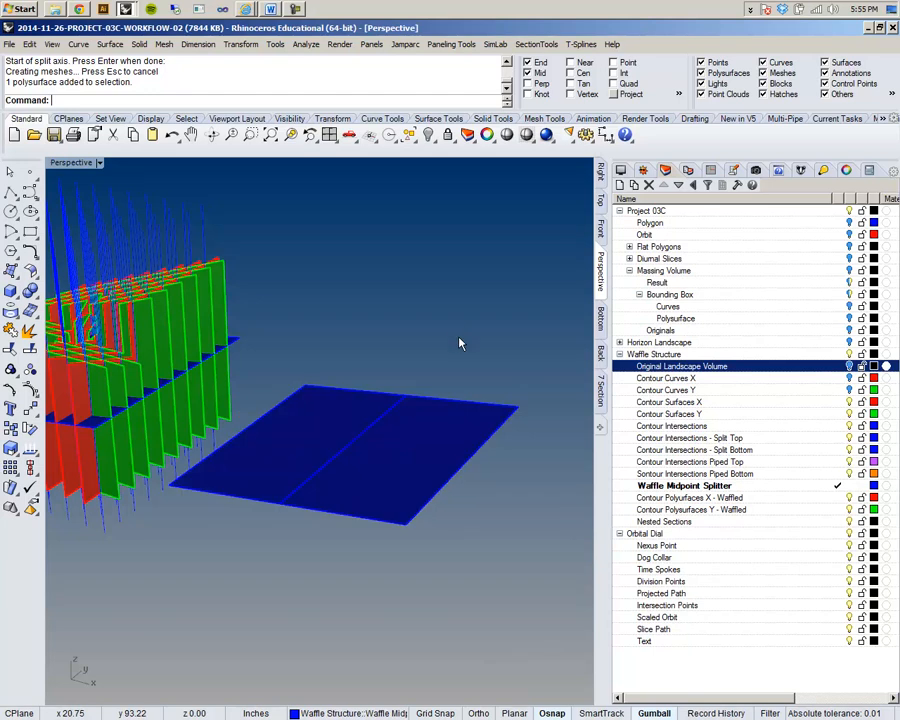
pyautogui.keyDown('ctrl'); pyautogui.keyDown('shift'); pyautogui.click(469, 461); pyautogui.keyUp('shift'); pyautogui.keyUp('ctrl')
pyautogui.moveTo(471, 415); pyautogui.dragTo(465, 287)
pyautogui.moveTo(458, 317); pyautogui.dragTo(508, 362, button='right')
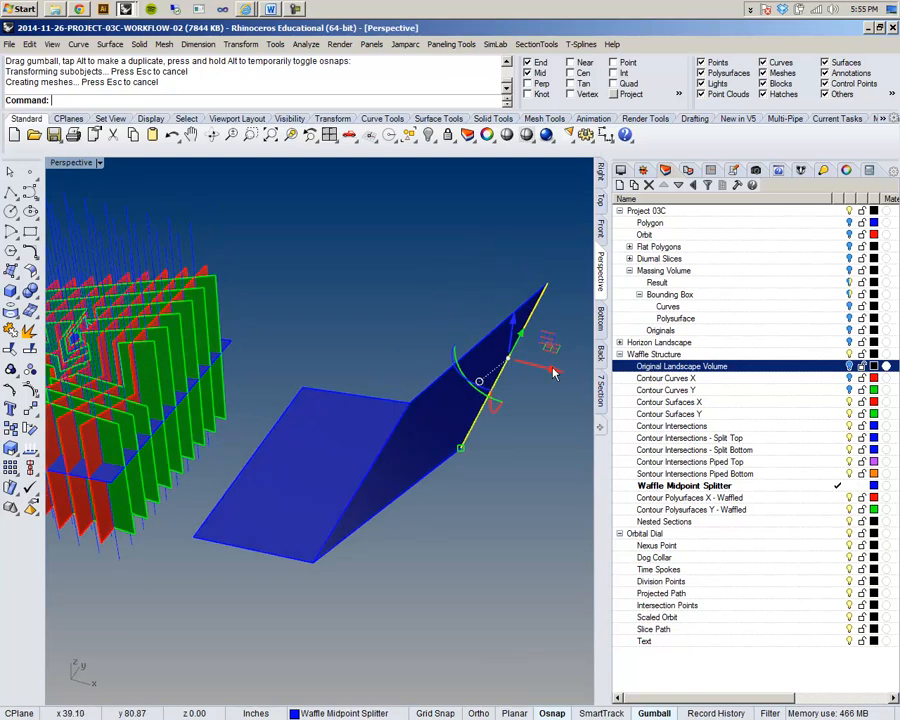
pyautogui.moveTo(555, 373); pyautogui.dragTo(470, 359)
pyautogui.moveTo(490, 408); pyautogui.dragTo(468, 427, button='right')
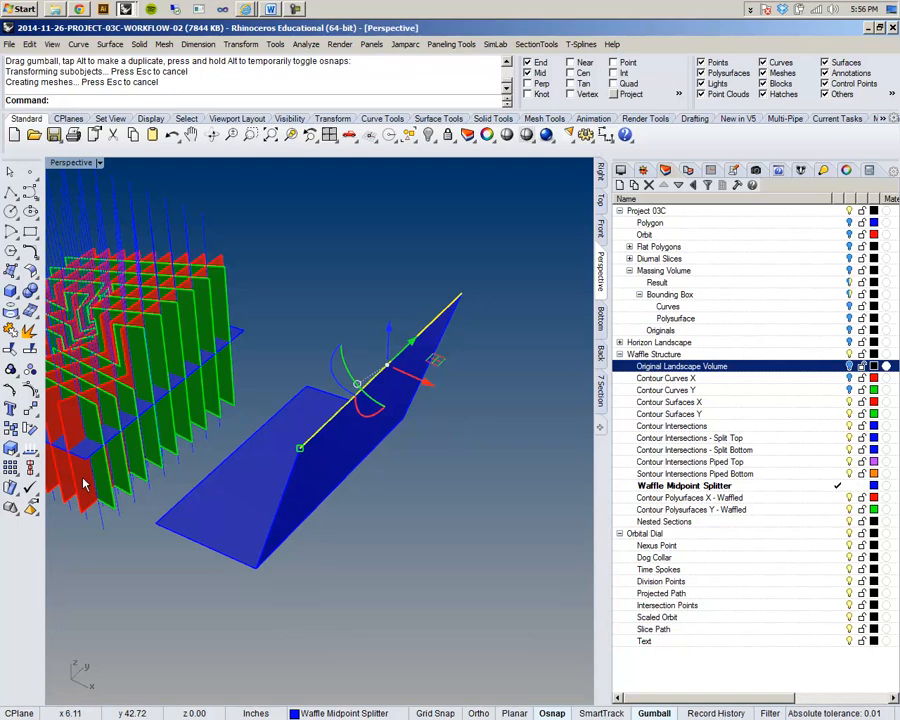
# Delete the folded copy of the splitter surface beside the waffle
pyautogui.moveTo(322, 463); pyautogui.dragTo(341, 540, button='right')
pyautogui.click(490, 442)
pyautogui.press('Delete')
# Hide the Contour Surfaces X and Contour Surfaces Y layers to isolate the intersection lines and the splitter surface
pyautogui.scroll(5, 341, 540)
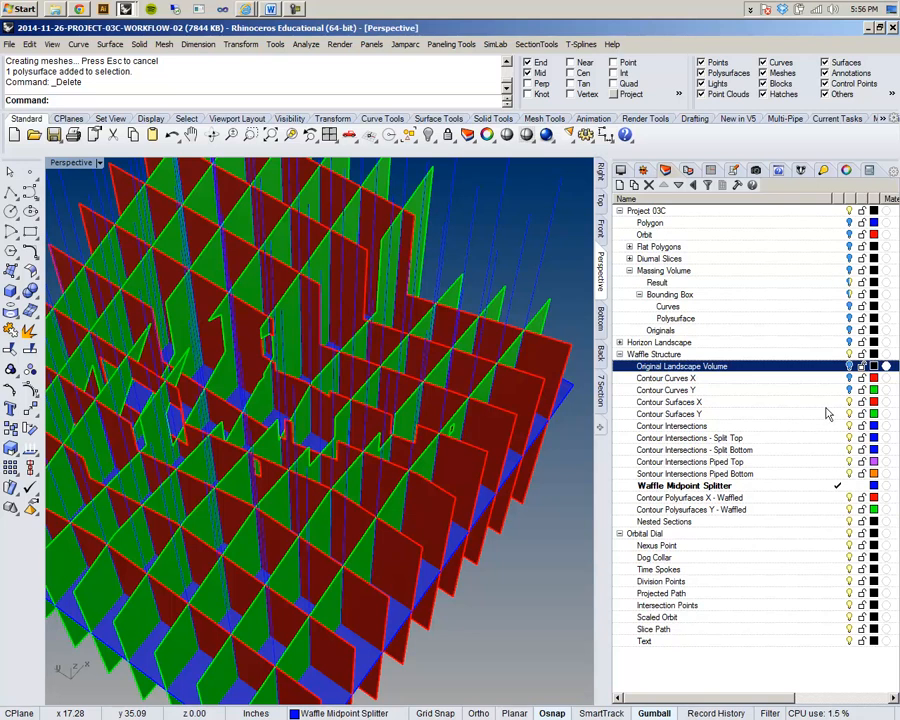
pyautogui.click(849, 402)
pyautogui.click(849, 414)
pyautogui.moveTo(508, 502); pyautogui.dragTo(458, 450, button='right')
pyautogui.scroll(-5, 478, 453)
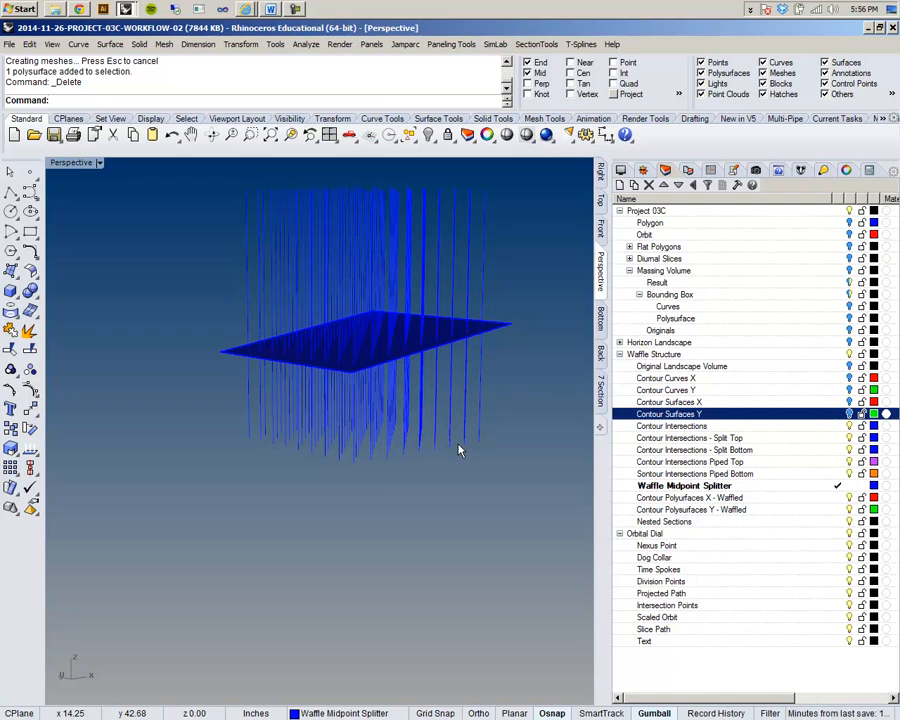
# Split all the vertical intersection lines using the waffle midpoint splitter surface as the cutting object
pyautogui.moveTo(514, 305); pyautogui.dragTo(408, 334, button='right')
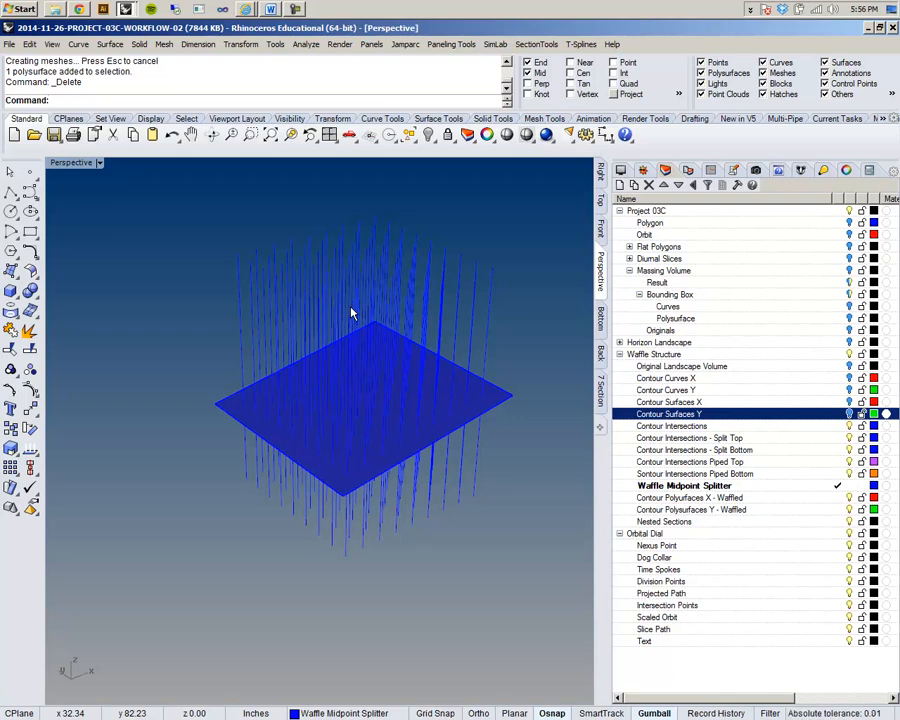
pyautogui.keyDown('shift'); pyautogui.moveTo(357, 402); pyautogui.dragTo(338, 411, button='right'); pyautogui.keyUp('shift')
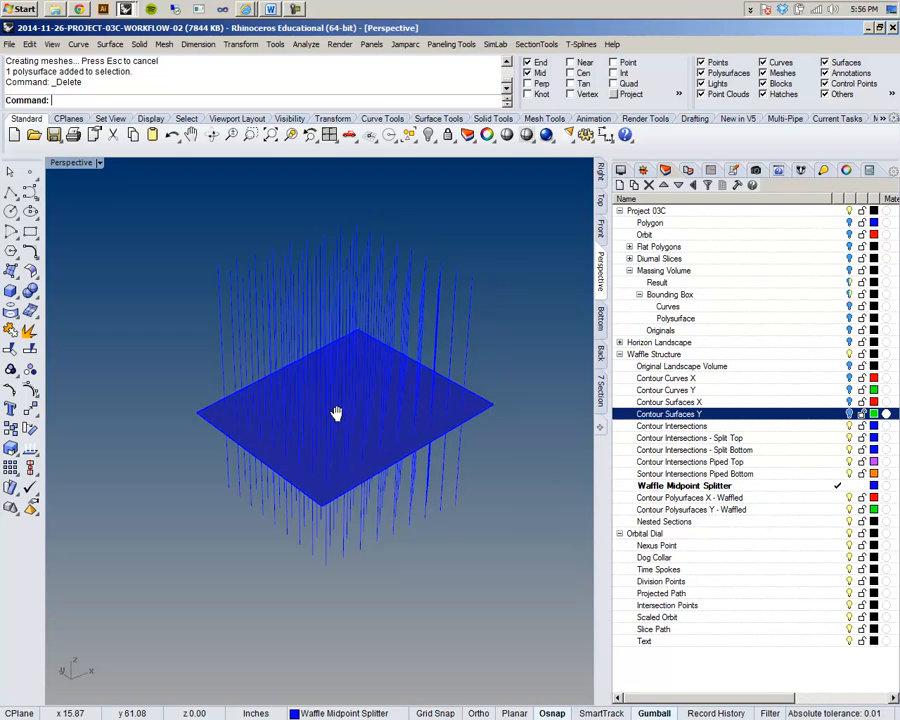
pyautogui.moveTo(407, 380); pyautogui.dragTo(405, 354, button='right')
pyautogui.keyDown('shift'); pyautogui.moveTo(405, 354); pyautogui.dragTo(334, 380, button='right'); pyautogui.keyUp('shift')
pyautogui.moveTo(384, 309); pyautogui.dragTo(366, 288, button='right')
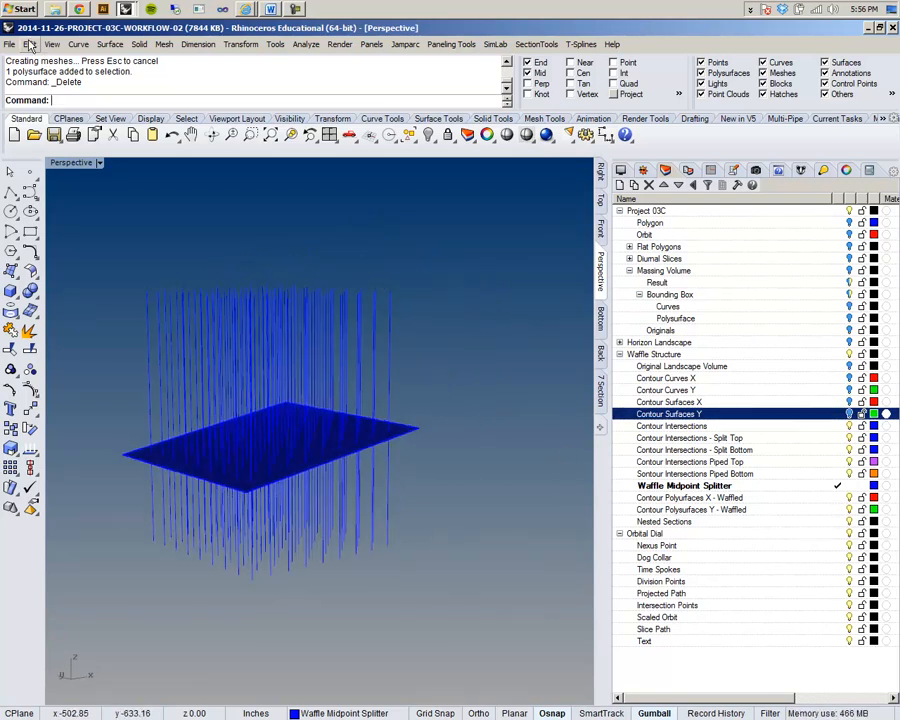
pyautogui.click(30, 44)
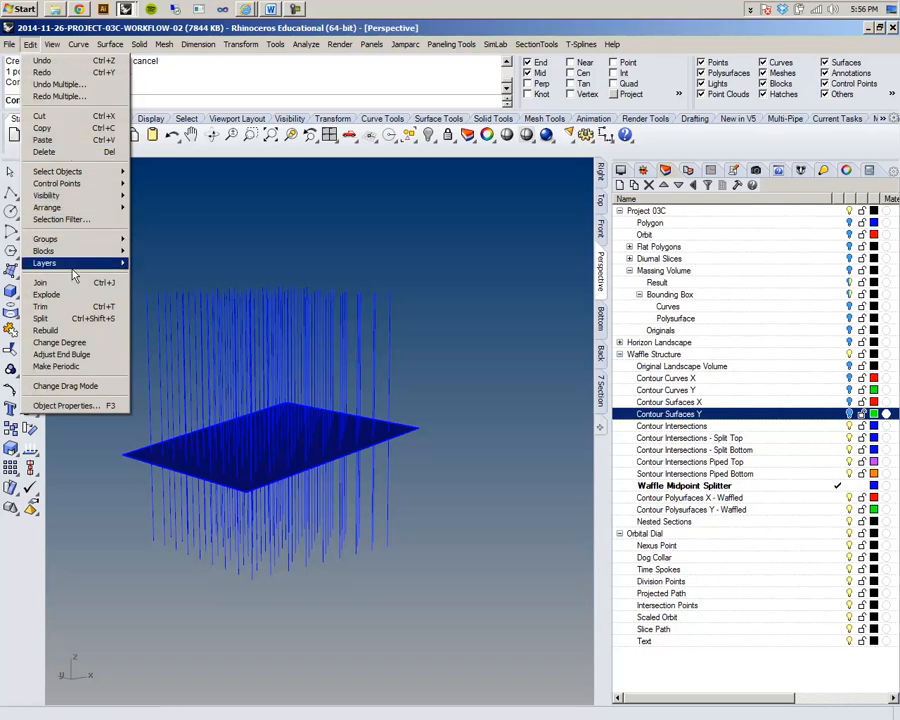
pyautogui.click(41, 318)
pyautogui.moveTo(458, 301); pyautogui.dragTo(86, 189)
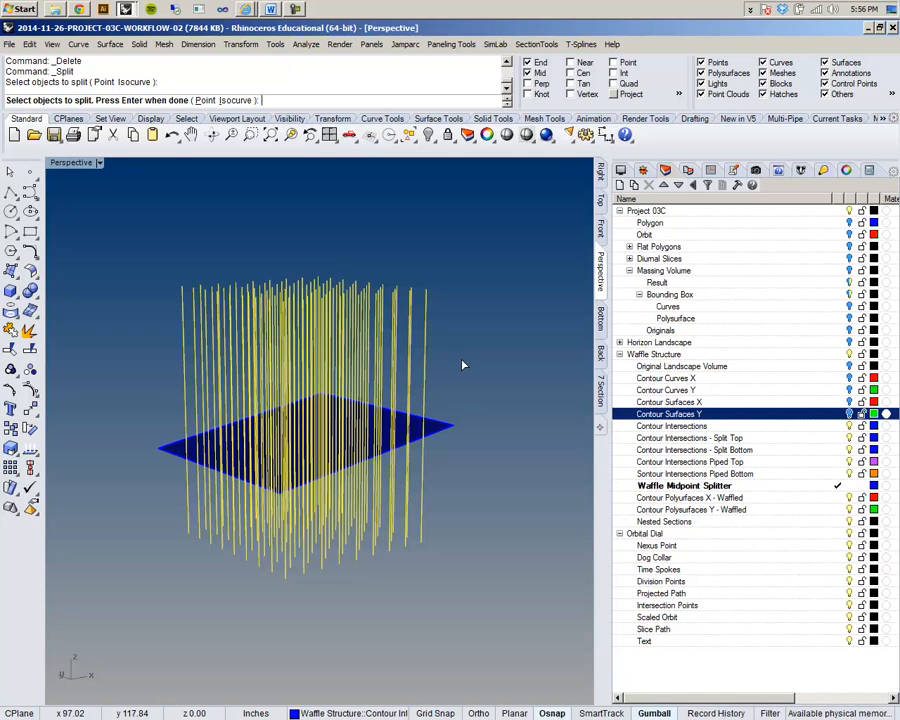
pyautogui.press('Return')
pyautogui.click(437, 421)
pyautogui.press('Return')
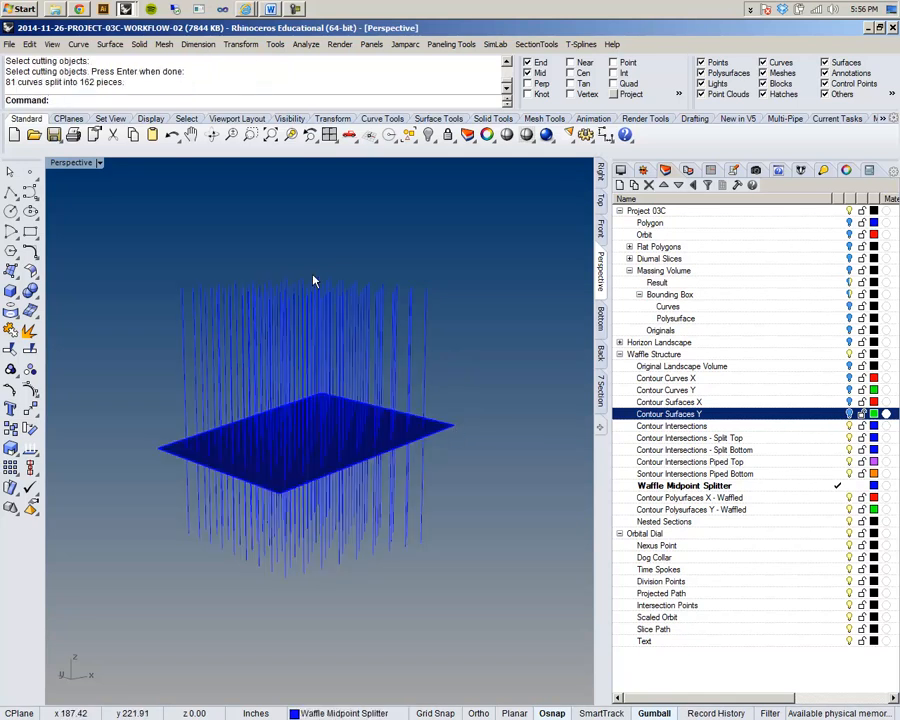
pyautogui.moveTo(124, 84); pyautogui.dragTo(5, 89)
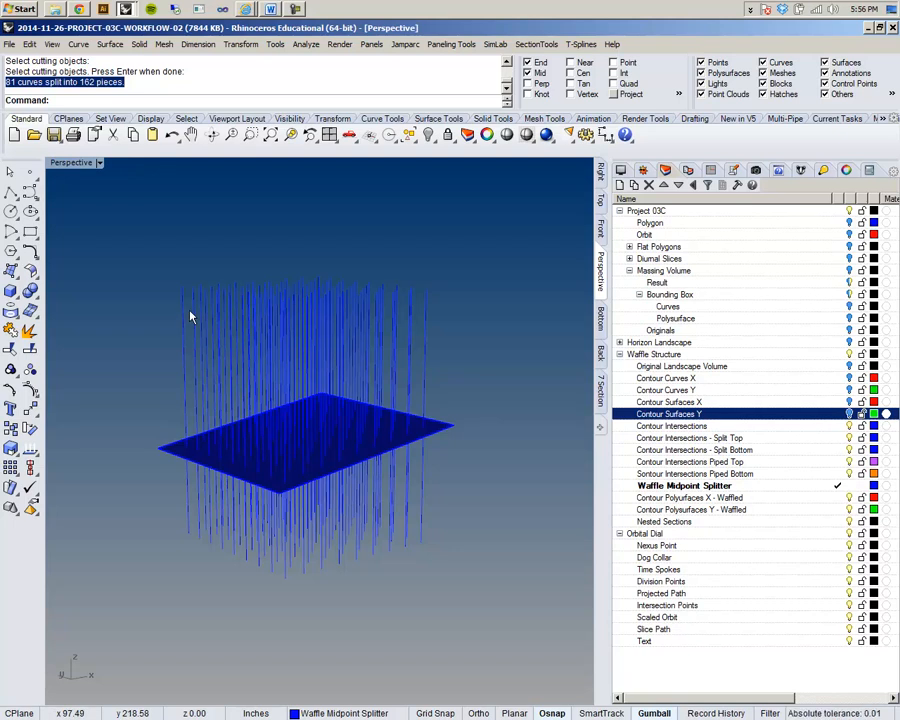
# Select the line segments above the splitter surface and move them to the layer "Contour Intersections - Split Top"
pyautogui.keyDown('shift'); pyautogui.moveTo(141, 299); pyautogui.dragTo(257, 337, button='right'); pyautogui.keyUp('shift')
pyautogui.moveTo(328, 354); pyautogui.dragTo(350, 364, button='right')
pyautogui.moveTo(513, 383); pyautogui.dragTo(203, 245)
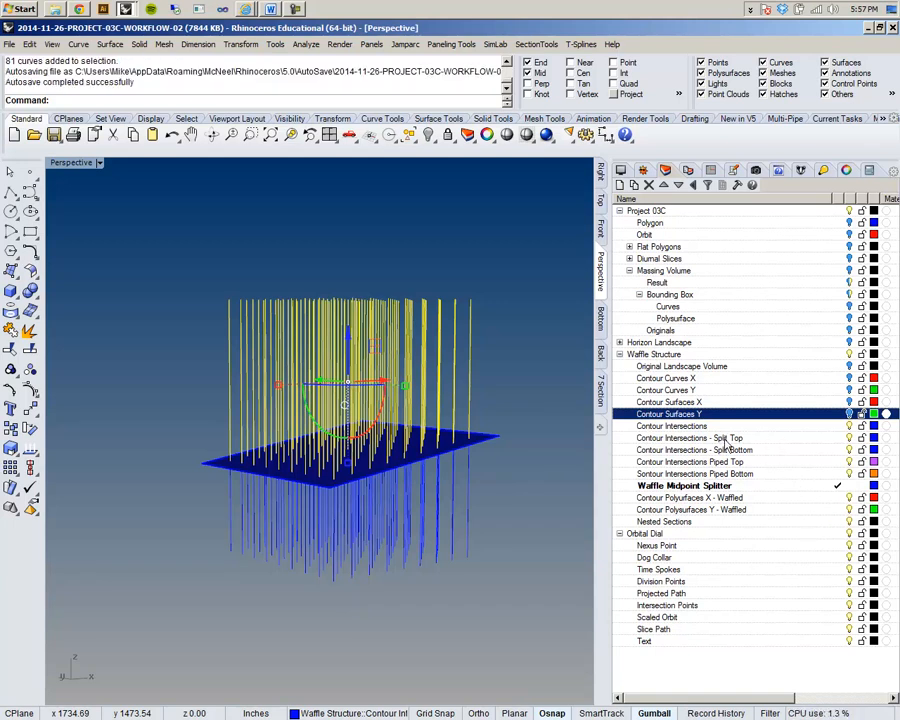
pyautogui.rightClick(725, 440)
pyautogui.click(762, 645)
# Clear the selection and select all intersection line segments below the splitter surface
pyautogui.click(512, 571)
pyautogui.moveTo(518, 632); pyautogui.dragTo(130, 574)
pyautogui.moveTo(138, 507); pyautogui.dragTo(128, 505)
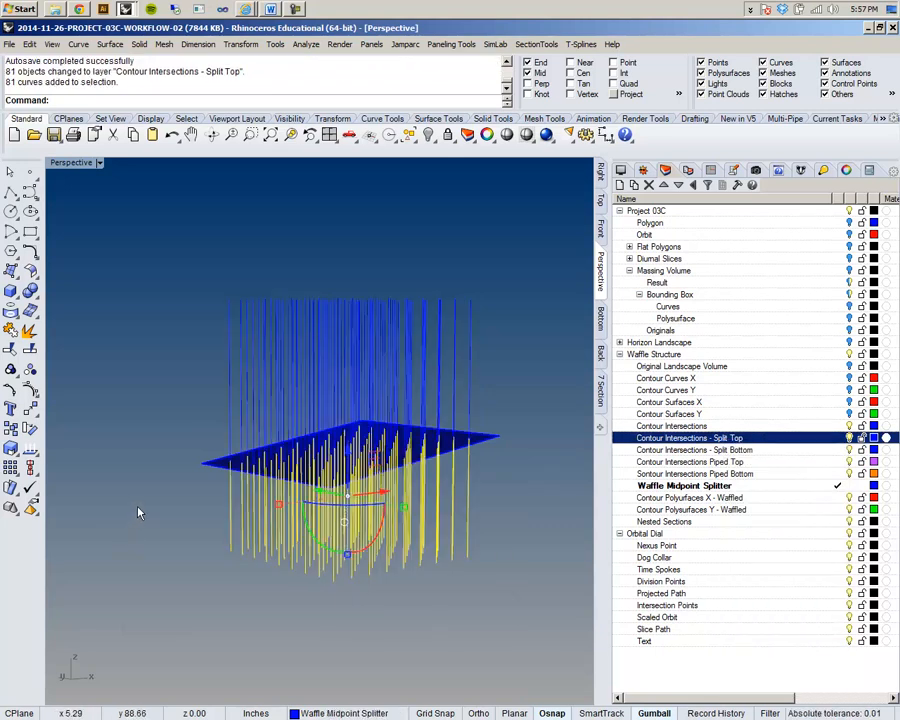
# Move the selected lower curves to the Contour Intersections - Split Bottom layer and clear the selection
pyautogui.moveTo(397, 546); pyautogui.dragTo(312, 531, button='right')
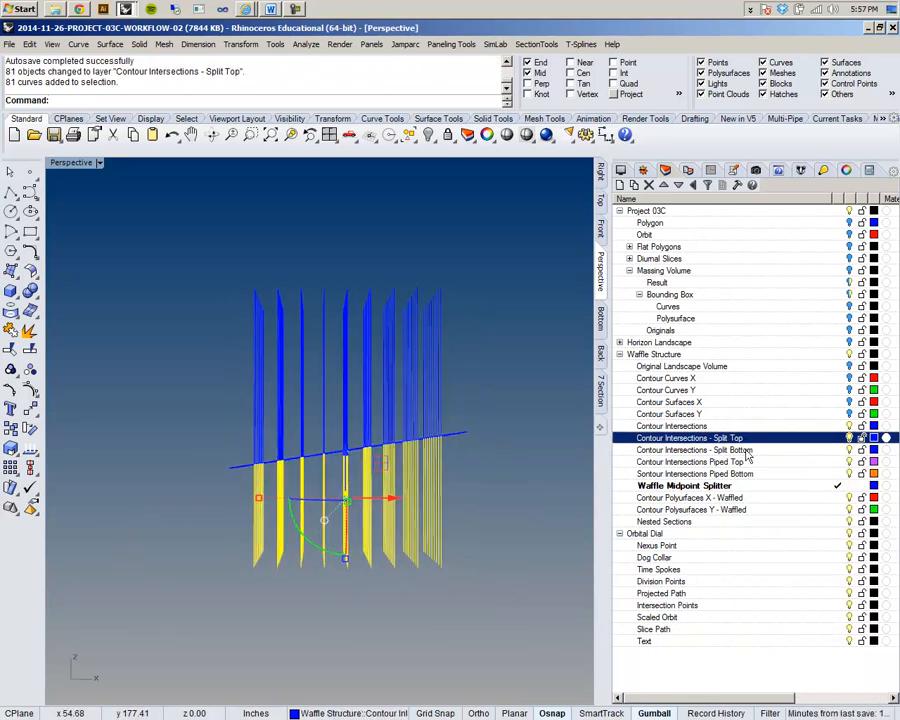
pyautogui.rightClick(747, 455)
pyautogui.click(800, 661)
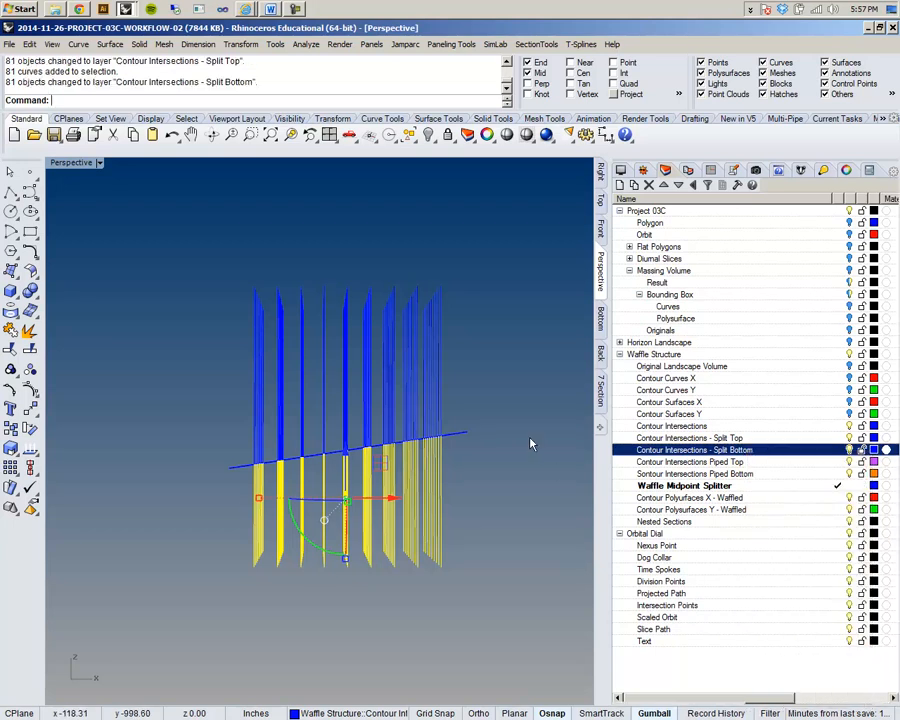
pyautogui.click(490, 418)
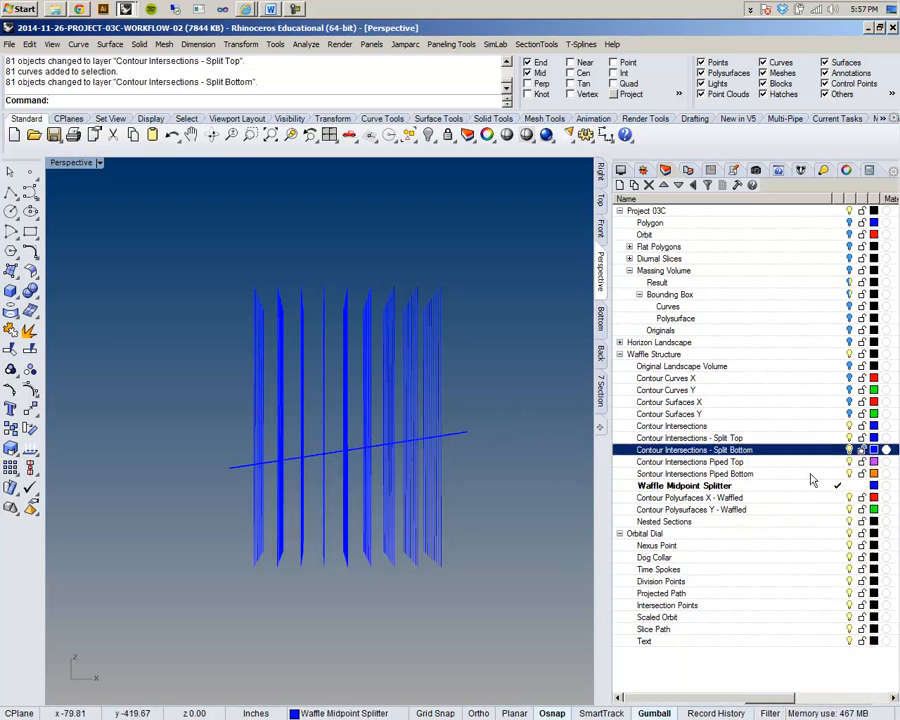
# With Contour Intersections - Split Bottom made current, hide the Waffle Midpoint Splitter layer and check the upper and lower curve groups by selecting them
pyautogui.click(838, 451)
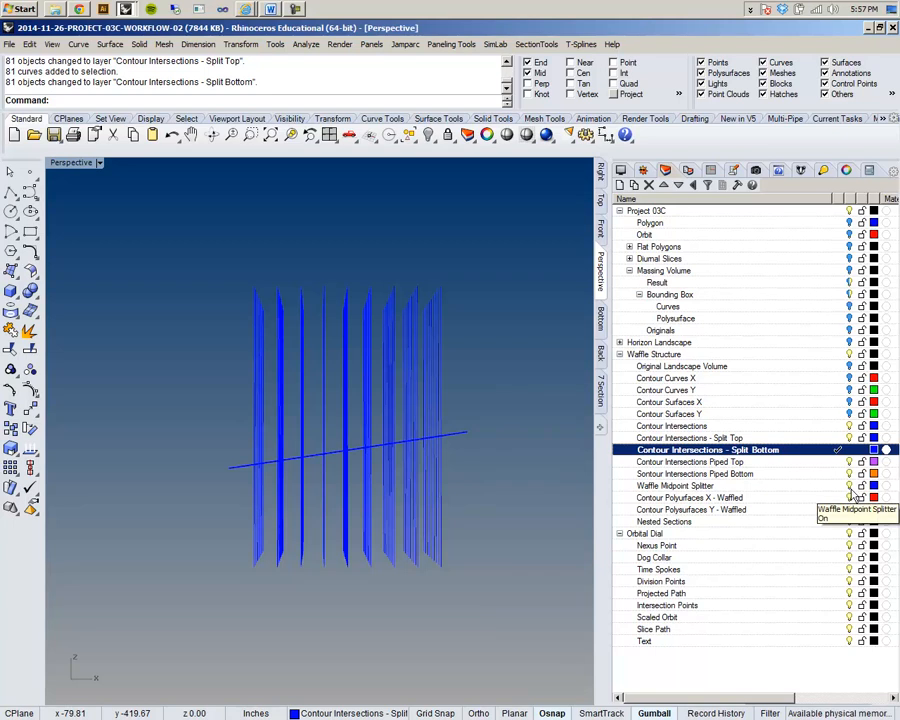
pyautogui.click(848, 486)
pyautogui.moveTo(420, 500); pyautogui.dragTo(496, 532, button='right')
pyautogui.moveTo(514, 350); pyautogui.dragTo(203, 207)
pyautogui.moveTo(555, 612); pyautogui.dragTo(222, 528)
pyautogui.moveTo(389, 269); pyautogui.dragTo(390, 233, button='right')
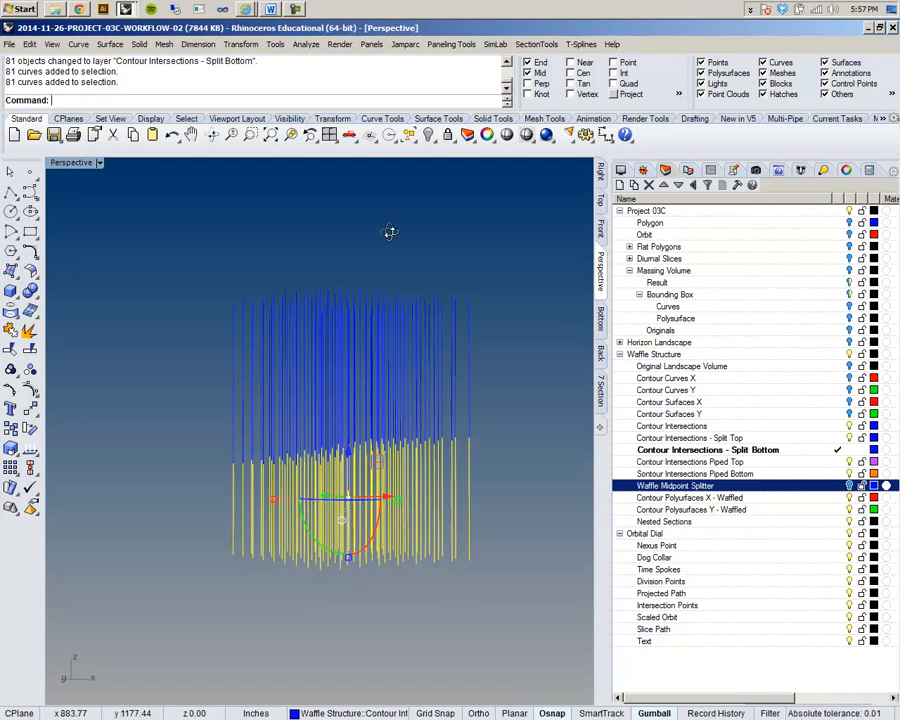
# Turn the Waffle Midpoint Splitter layer back on and clear the curve selection
pyautogui.click(849, 486)
pyautogui.moveTo(336, 464); pyautogui.dragTo(331, 497, button='right')
pyautogui.click(163, 320)
pyautogui.keyDown('shift'); pyautogui.moveTo(357, 446); pyautogui.dragTo(345, 426, button='right'); pyautogui.keyUp('shift')
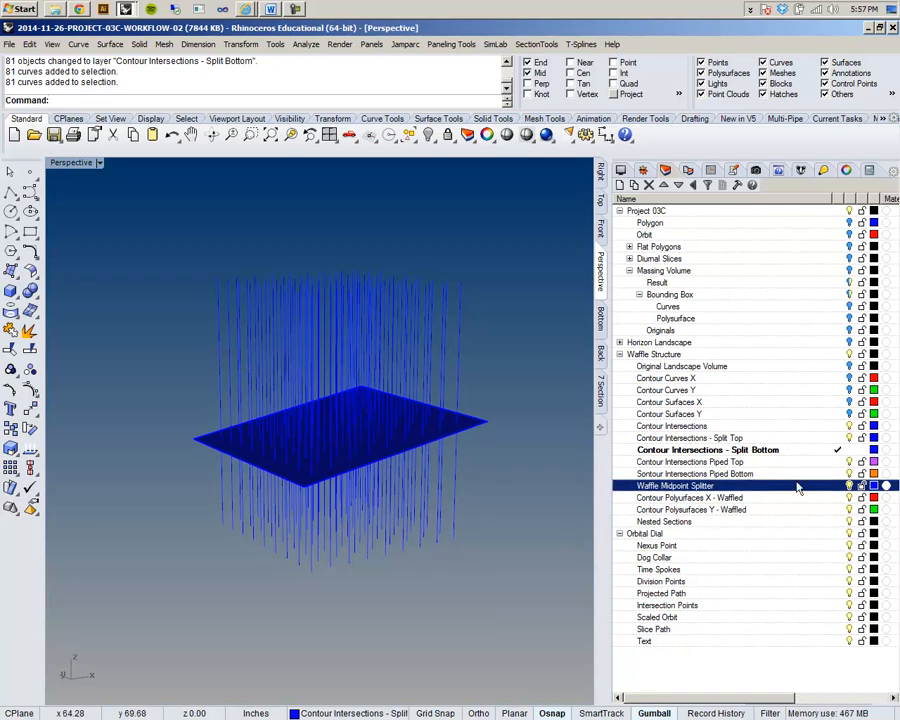
# Make Contour Intersections Piped Top the current layer and bring up the Multi-Pipe tools
pyautogui.click(838, 462)
pyautogui.moveTo(418, 230); pyautogui.dragTo(428, 247, button='right')
pyautogui.keyDown('shift'); pyautogui.moveTo(428, 247); pyautogui.dragTo(422, 268, button='right'); pyautogui.keyUp('shift')
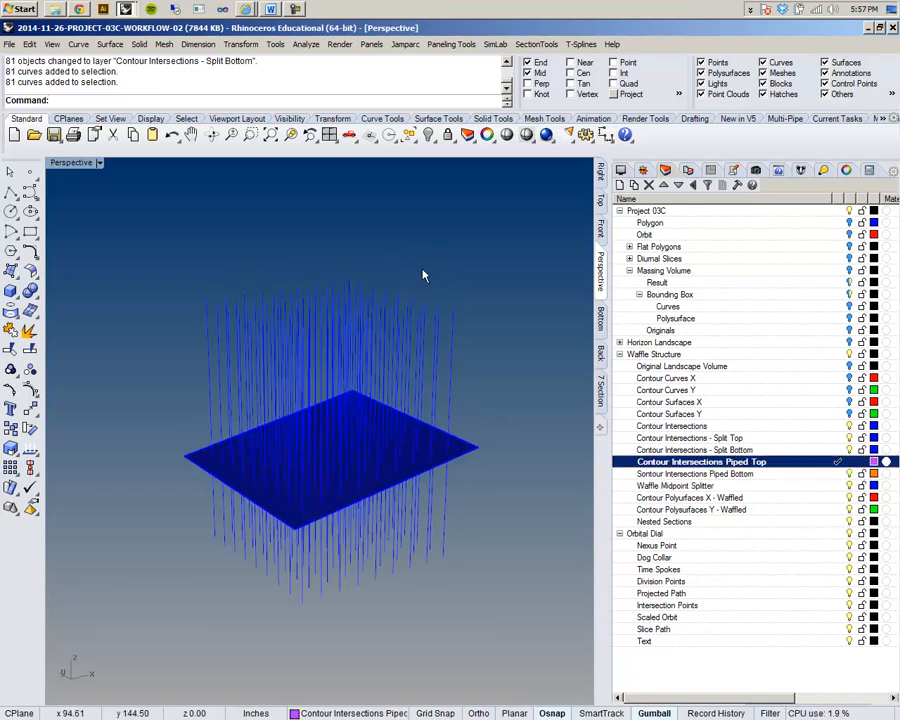
pyautogui.click(874, 121)
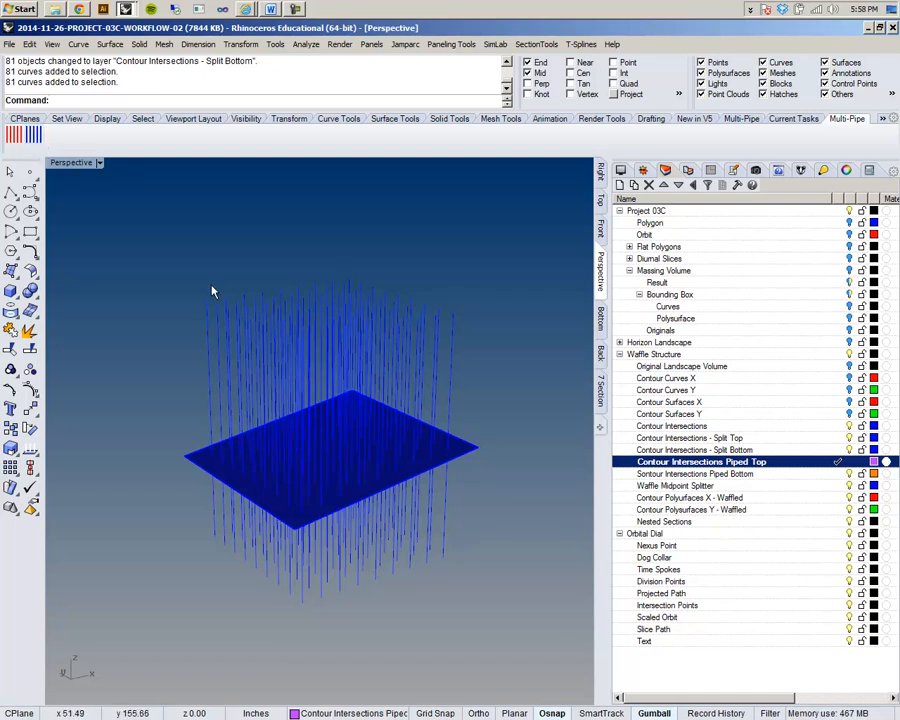
pyautogui.keyDown('shift'); pyautogui.moveTo(201, 280); pyautogui.dragTo(205, 262, button='right'); pyautogui.keyUp('shift')
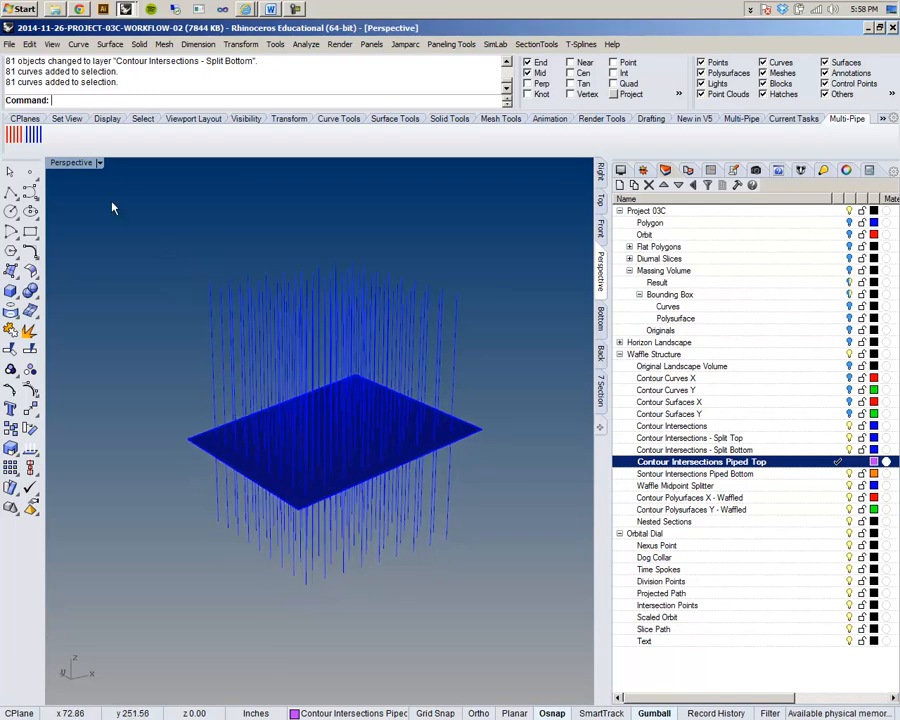
# Run the square HyperPipe script on all curves above the splitter plane and choose the Rectangle pipe type
pyautogui.click(35, 137)
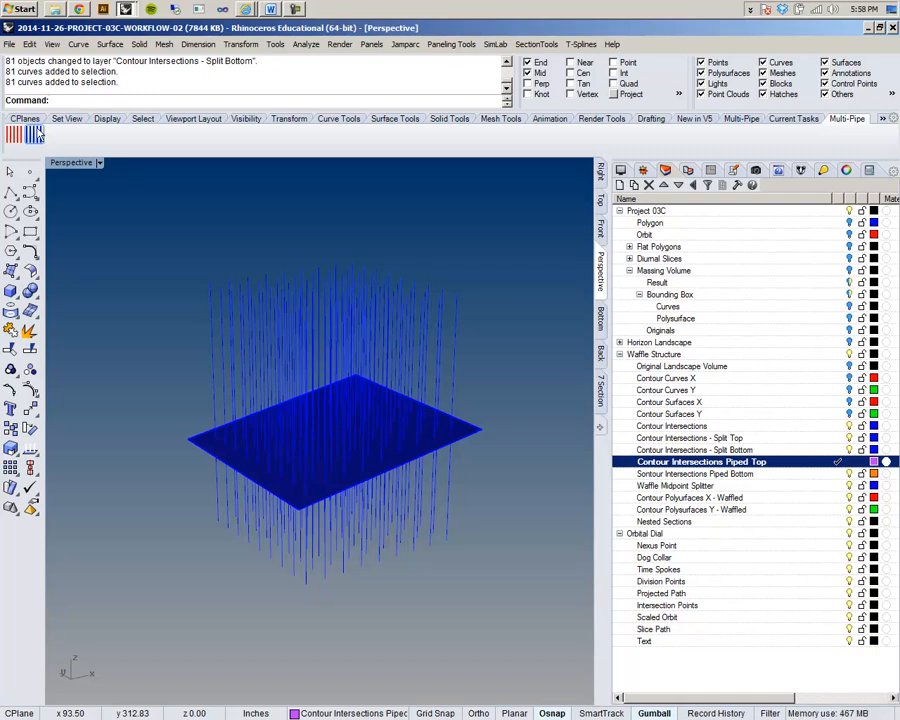
pyautogui.click(34, 135)
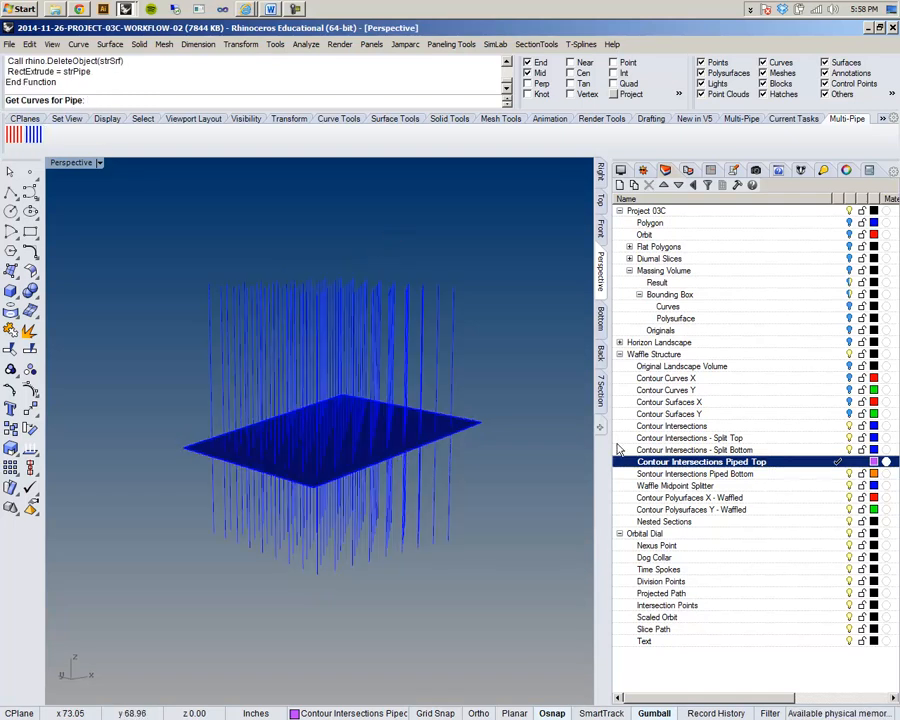
pyautogui.moveTo(487, 351); pyautogui.dragTo(93, 205)
pyautogui.rightClick(156, 212)
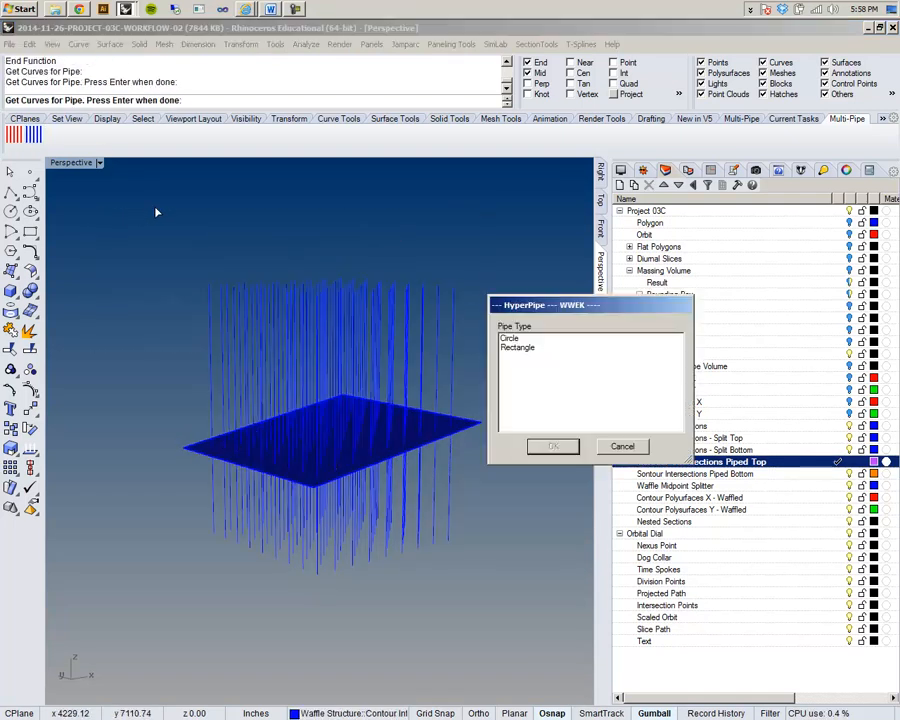
pyautogui.click(530, 347)
pyautogui.click(552, 446)
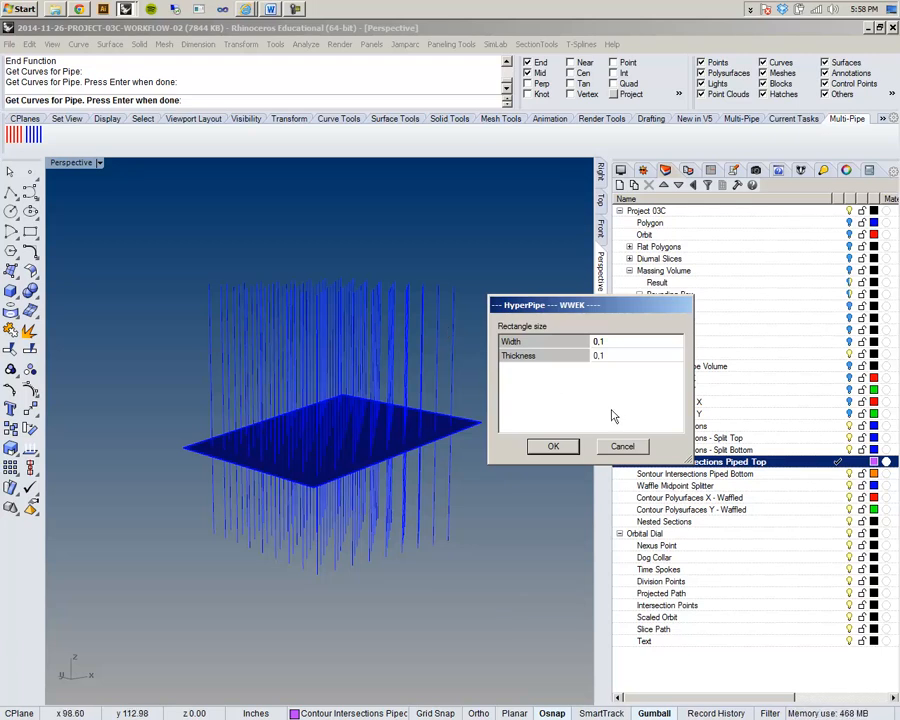
# Begin editing the rectangle width and work out the material thickness 3/16 as a decimal with the calculator
pyautogui.click(605, 342)
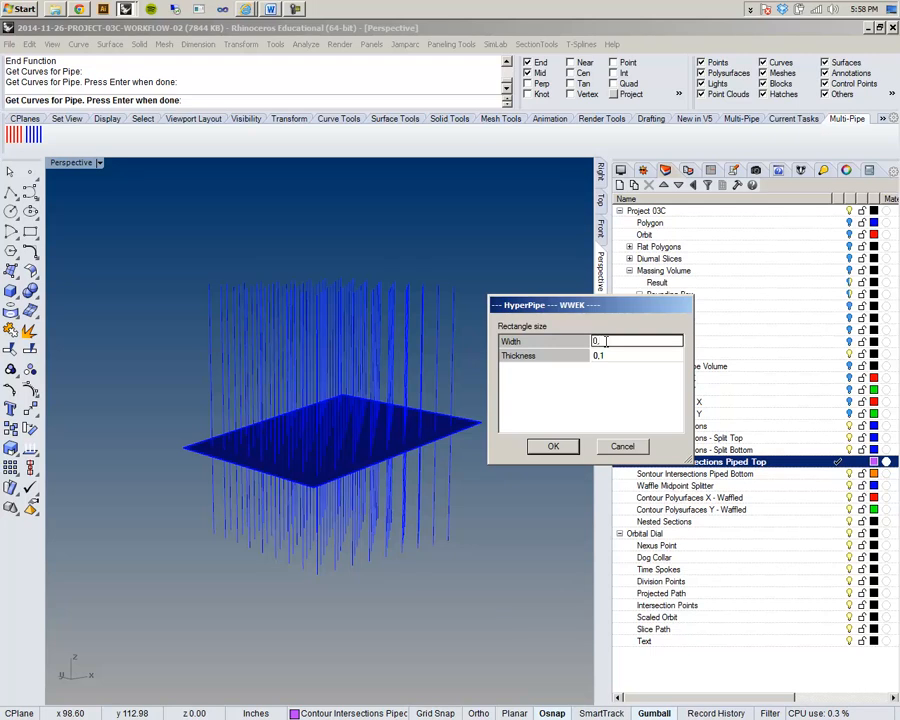
pyautogui.click(846, 196)
pyautogui.click(869, 172)
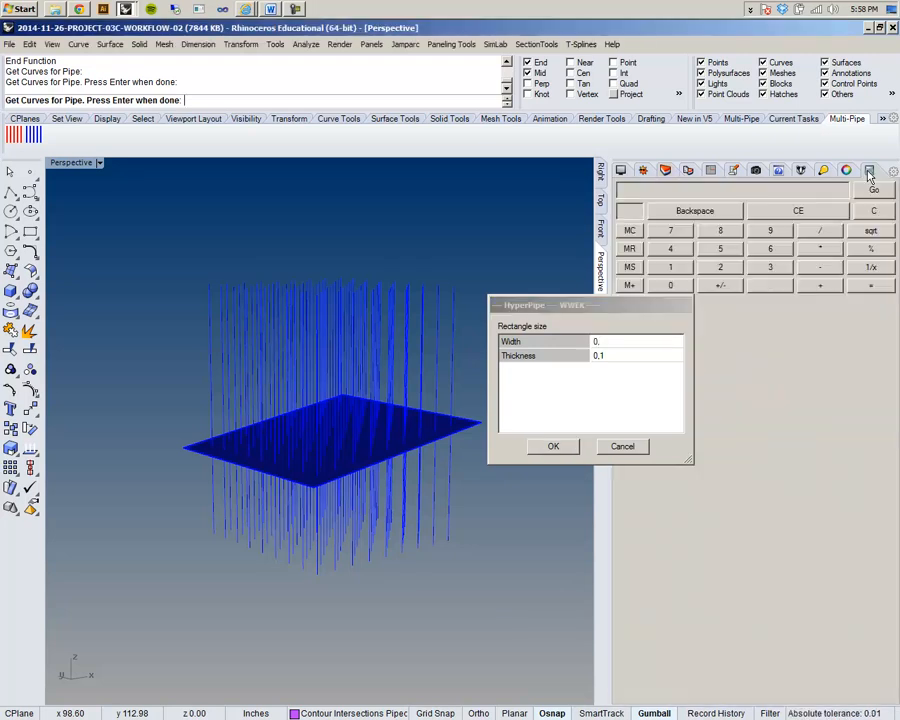
pyautogui.click(772, 266)
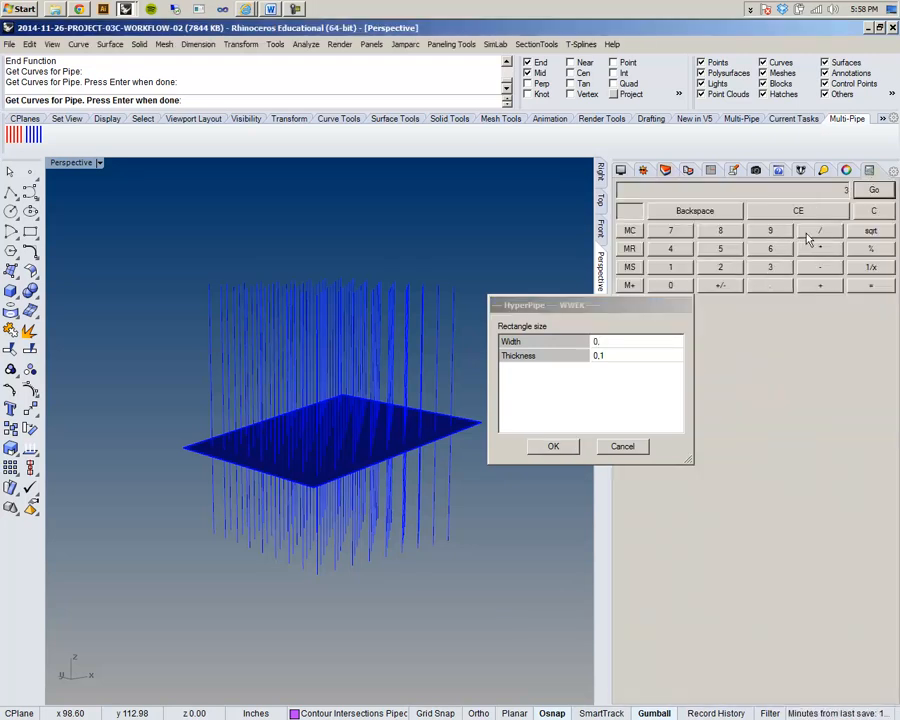
pyautogui.click(676, 268)
pyautogui.click(770, 250)
pyautogui.click(873, 287)
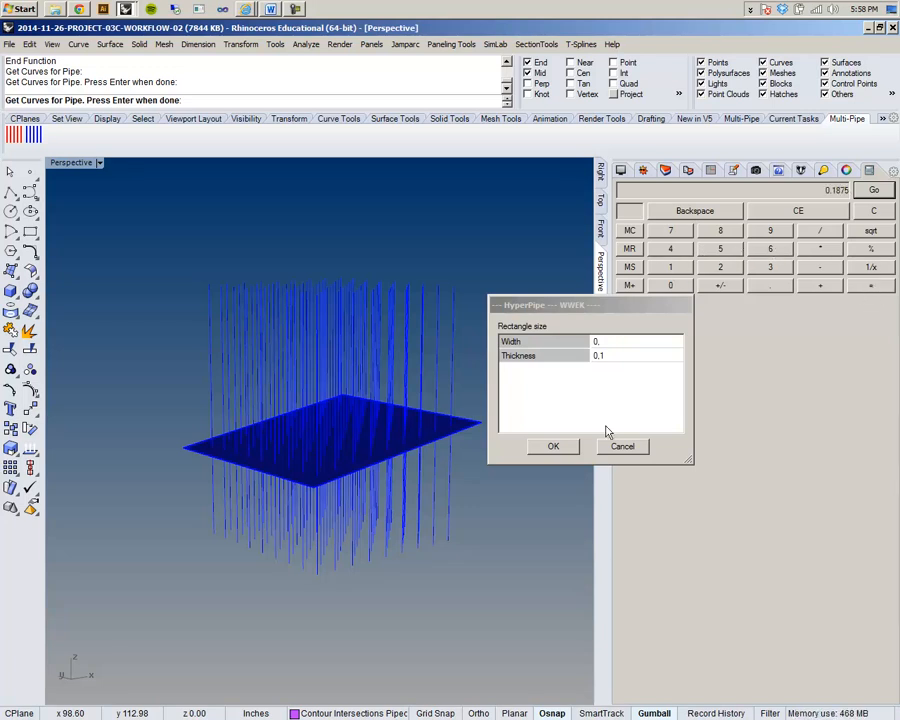
# Set the rectangle width and thickness to 0,.1875, create the upper pipes and clear their selection
pyautogui.click(615, 361)
pyautogui.click(649, 358)
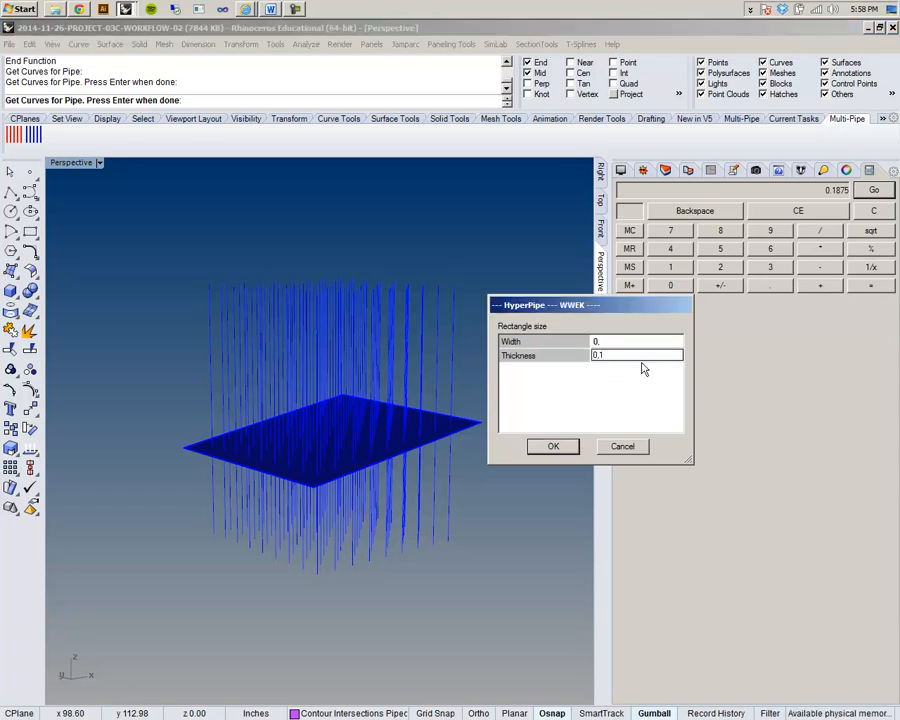
pyautogui.press('BackSpace')
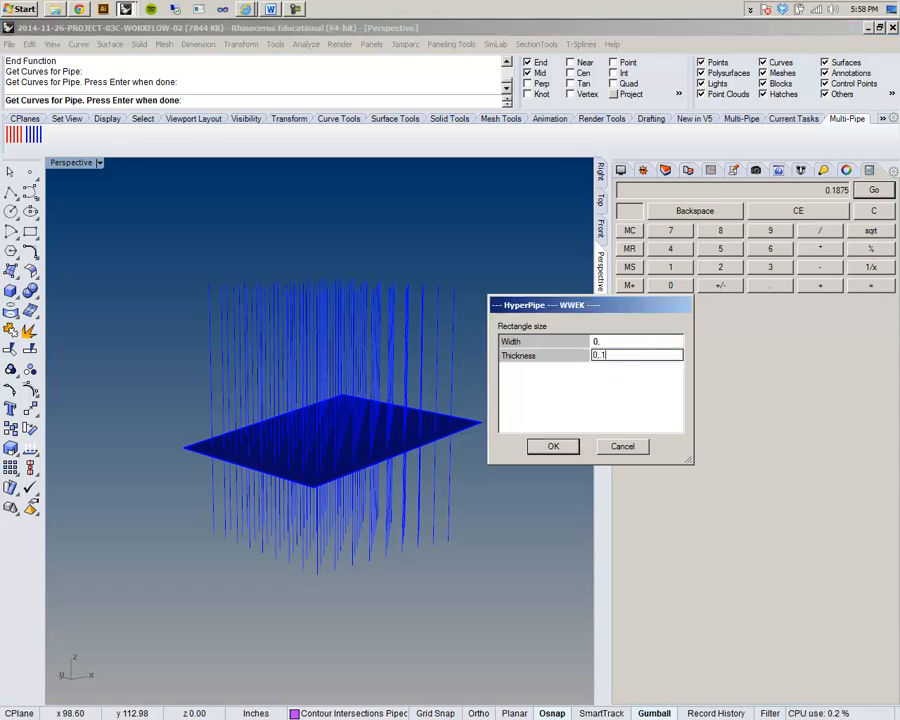
pyautogui.click(622, 341)
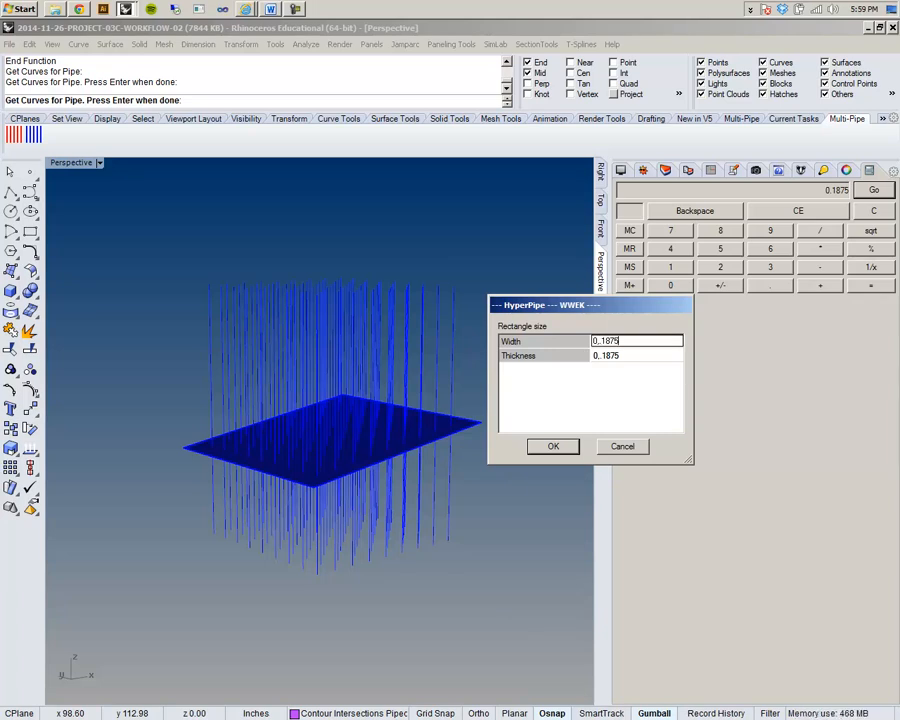
pyautogui.click(550, 447)
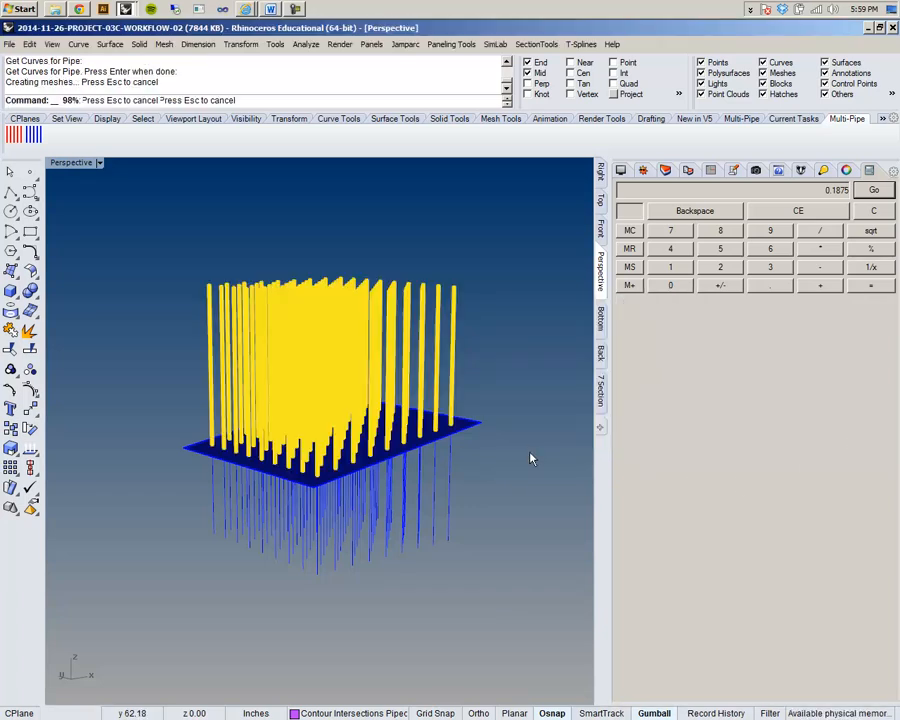
pyautogui.moveTo(510, 470); pyautogui.dragTo(506, 490, button='right')
pyautogui.click(506, 490)
# Select the curves below the splitter plane and make Sontour Intersections Piped Bottom the current layer
pyautogui.moveTo(436, 432); pyautogui.dragTo(400, 426, button='right')
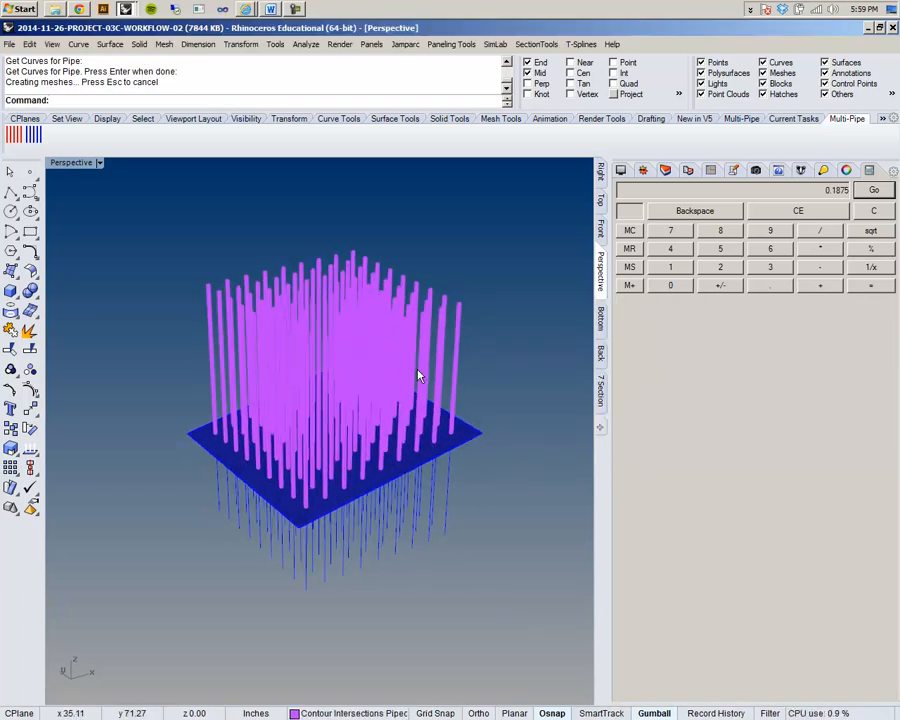
pyautogui.scroll(9, 461, 300)
pyautogui.moveTo(461, 300); pyautogui.dragTo(492, 281, button='right')
pyautogui.scroll(-8, 492, 281)
pyautogui.moveTo(464, 446); pyautogui.dragTo(466, 325, button='right')
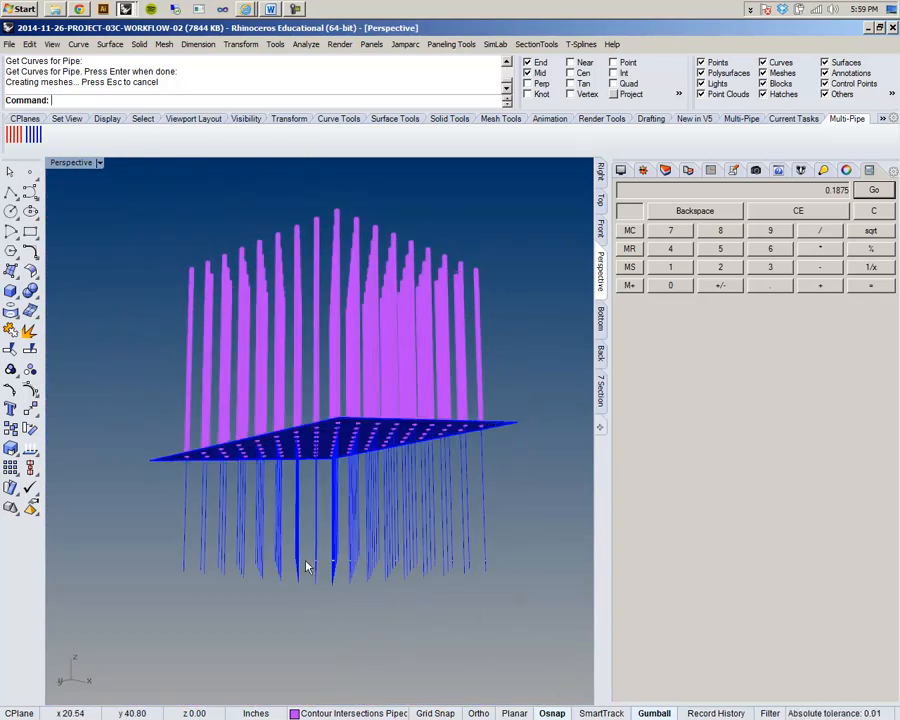
pyautogui.moveTo(168, 494); pyautogui.dragTo(166, 493)
pyautogui.click(667, 173)
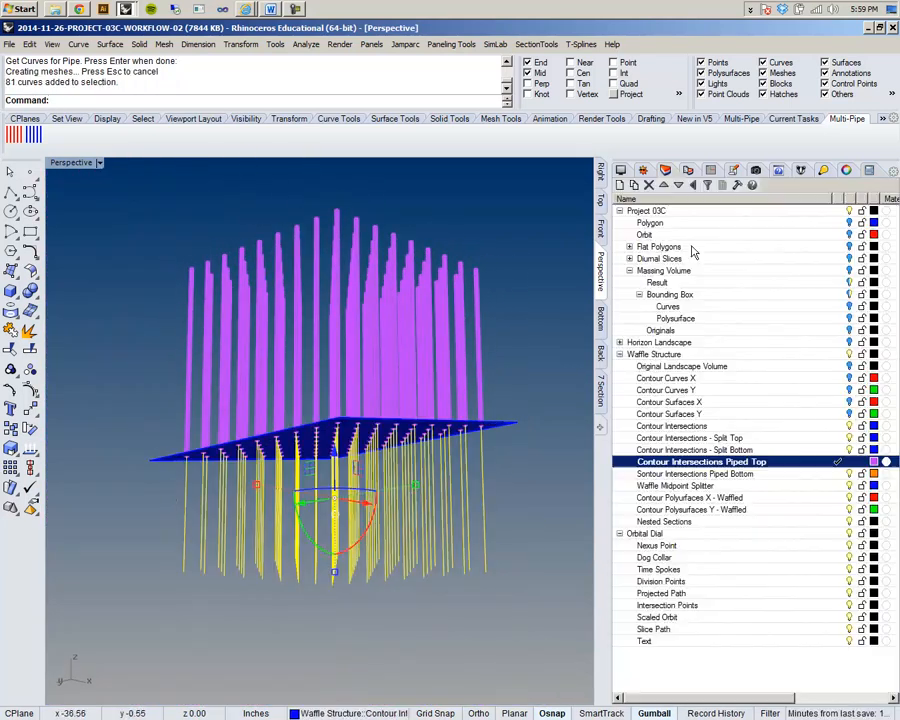
pyautogui.click(840, 474)
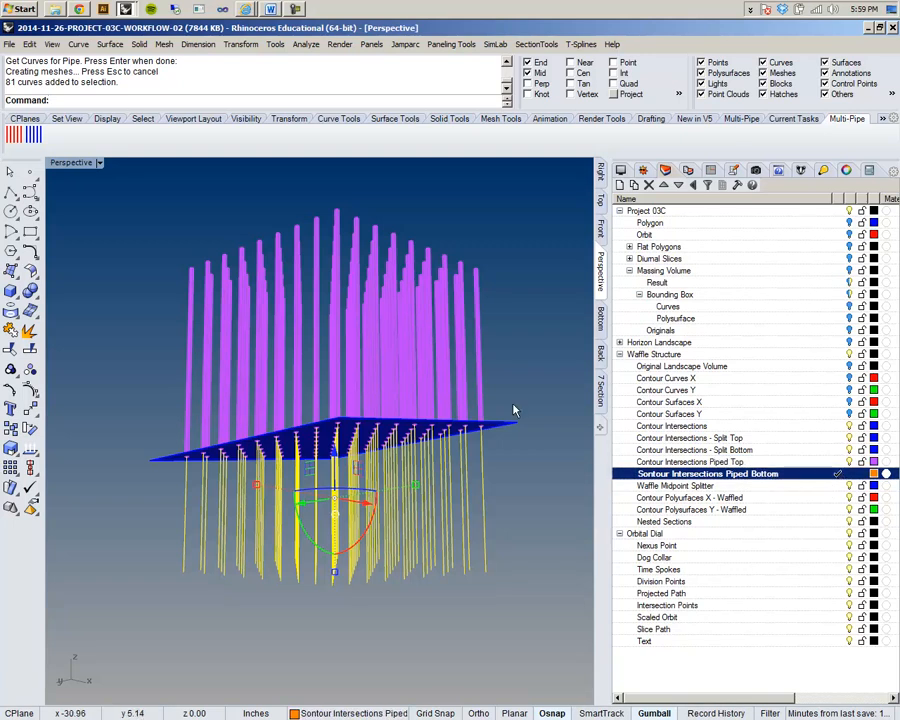
# Rerun Hyperpipe [Square] and pick all curves below the splitter plane, including the missed corner curve, as pipe curves
pyautogui.moveTo(514, 411); pyautogui.dragTo(440, 400, button='right')
pyautogui.middleClick(254, 73)
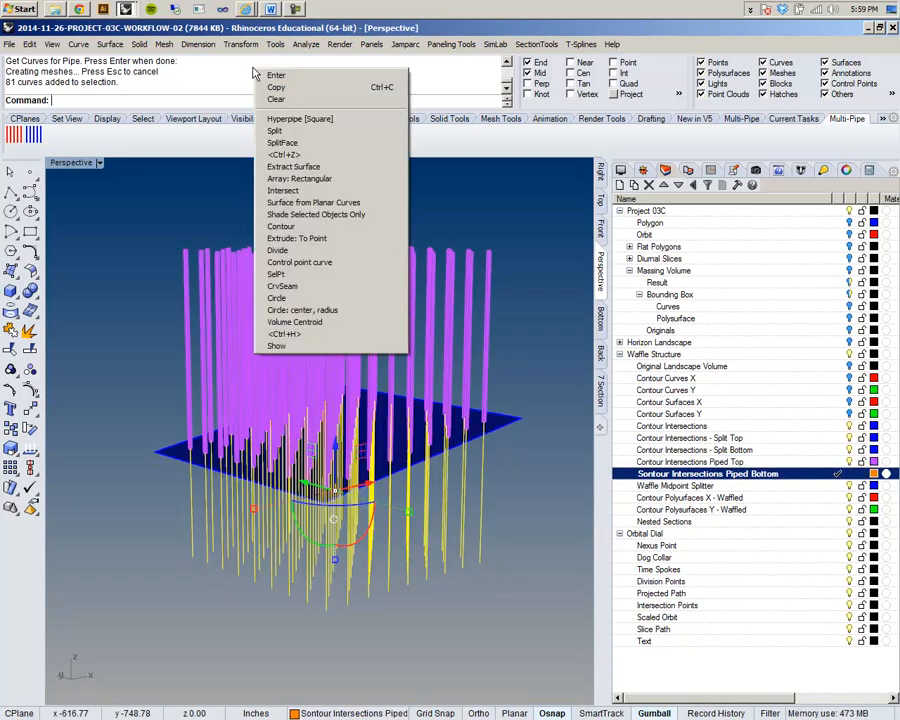
pyautogui.click(300, 118)
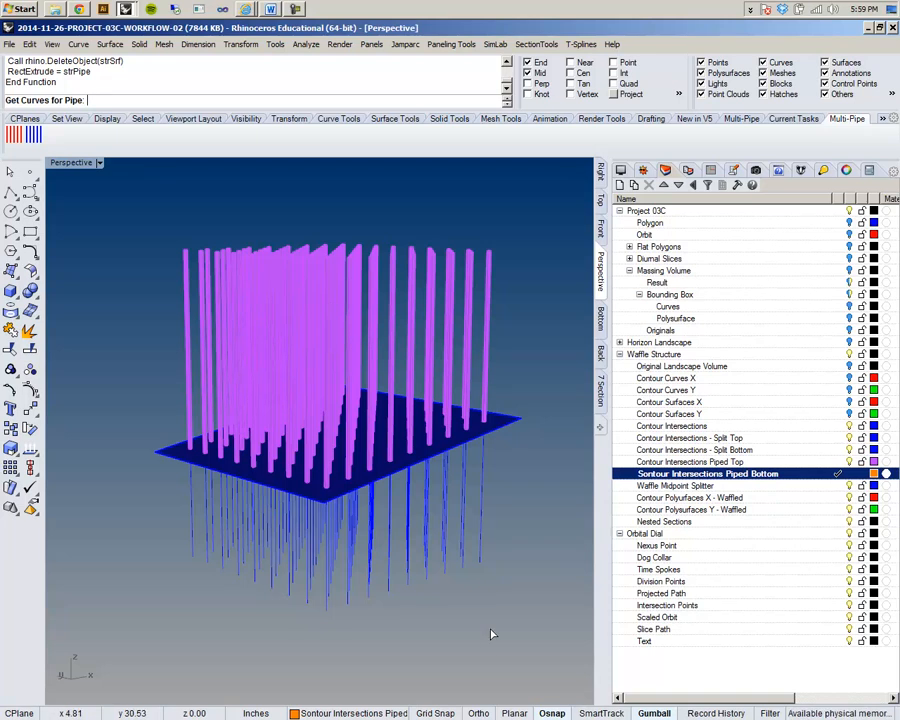
pyautogui.moveTo(133, 521); pyautogui.dragTo(132, 521)
pyautogui.moveTo(291, 500); pyautogui.dragTo(262, 465, button='right')
pyautogui.moveTo(464, 521); pyautogui.dragTo(326, 466, button='right')
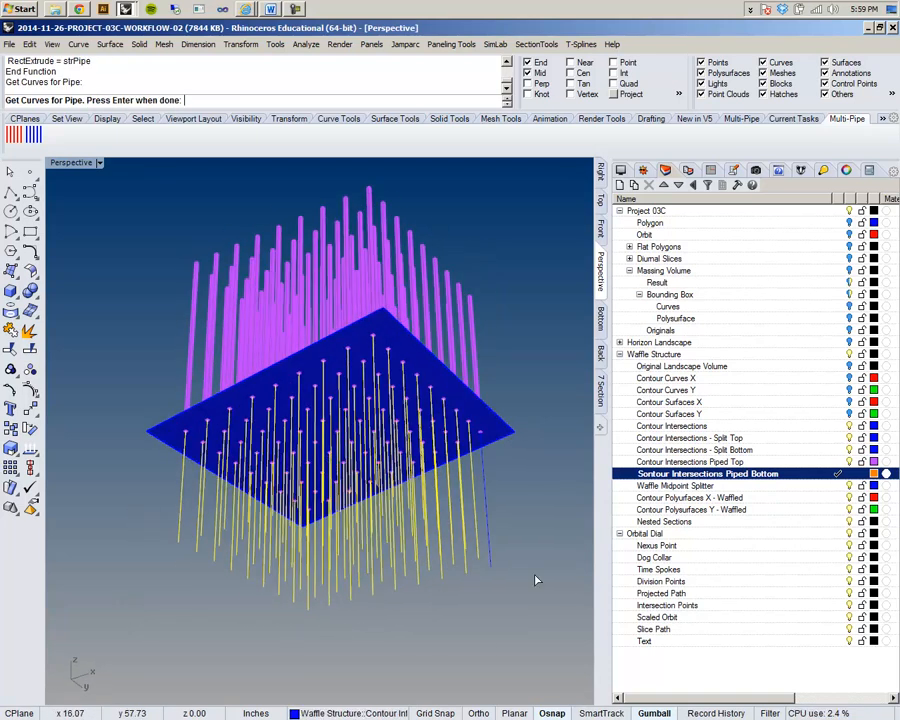
pyautogui.moveTo(552, 588); pyautogui.dragTo(432, 510)
pyautogui.moveTo(128, 515); pyautogui.dragTo(136, 359, button='right')
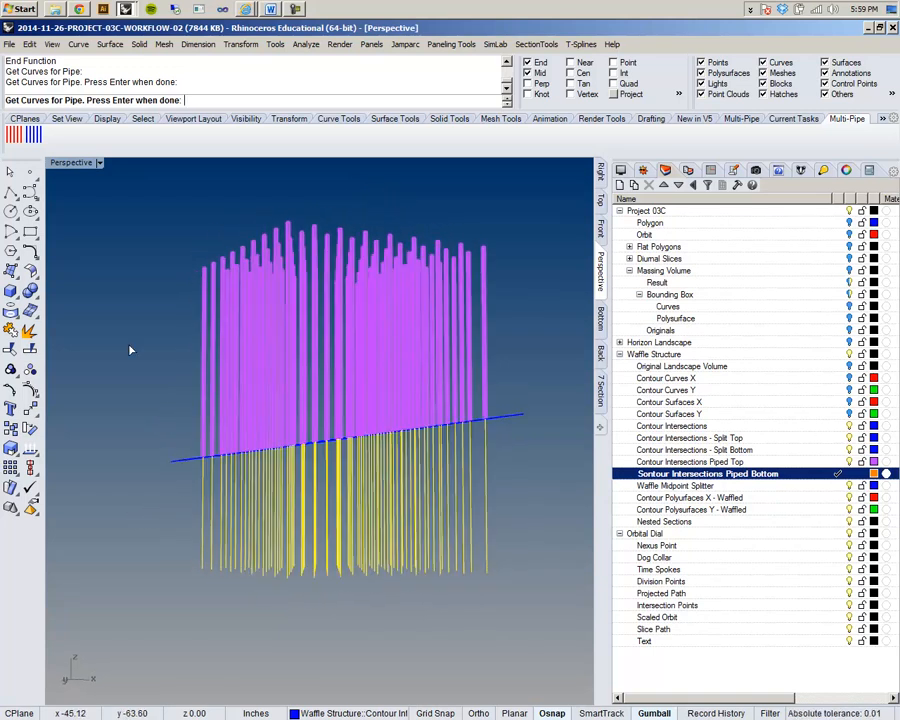
pyautogui.press('Return')
# Create the lower pipes as the Rectangle type with a width of 0,.1875 and the same thickness, leaving them deselected
pyautogui.click(540, 349)
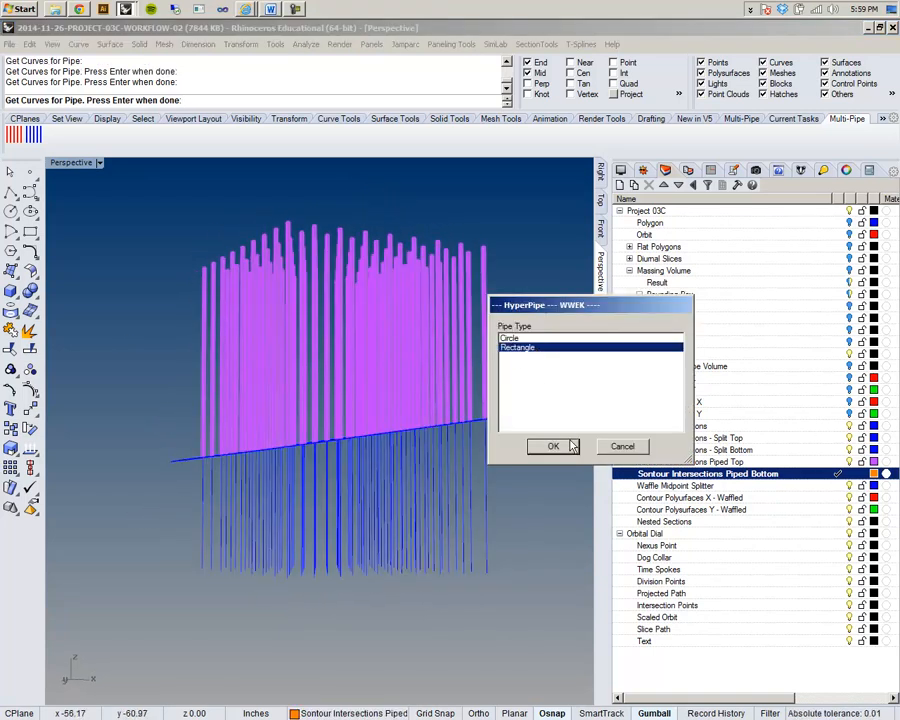
pyautogui.click(567, 445)
pyautogui.click(621, 342)
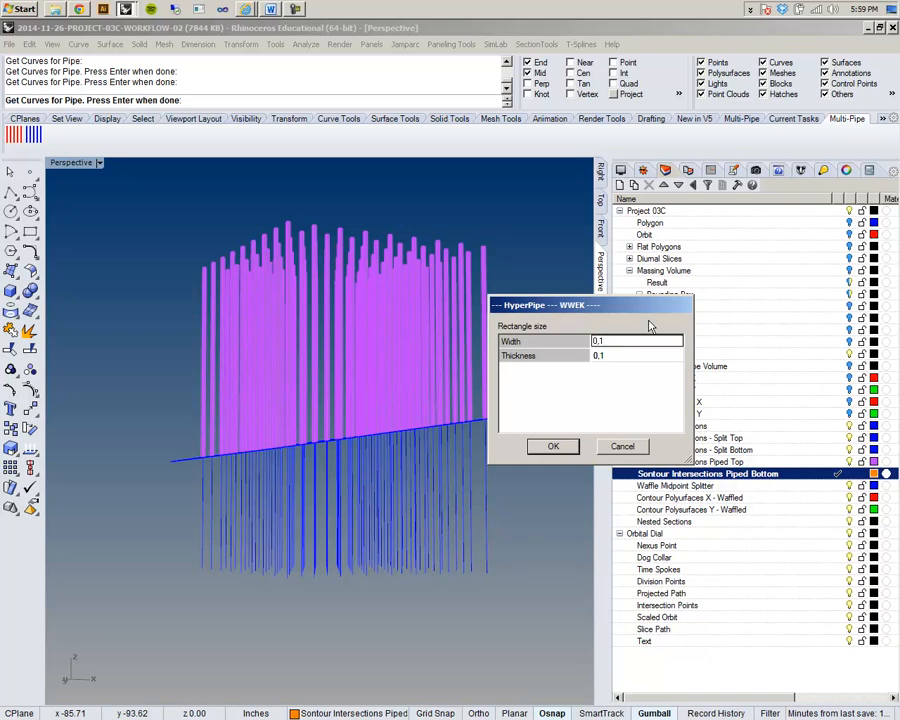
pyautogui.write('875')
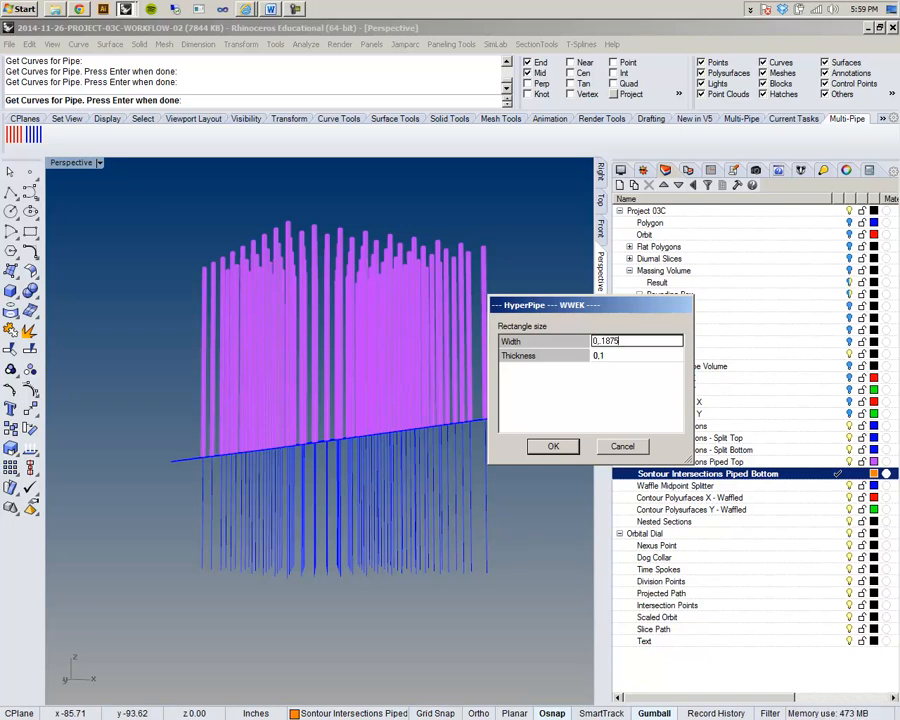
pyautogui.click(645, 356)
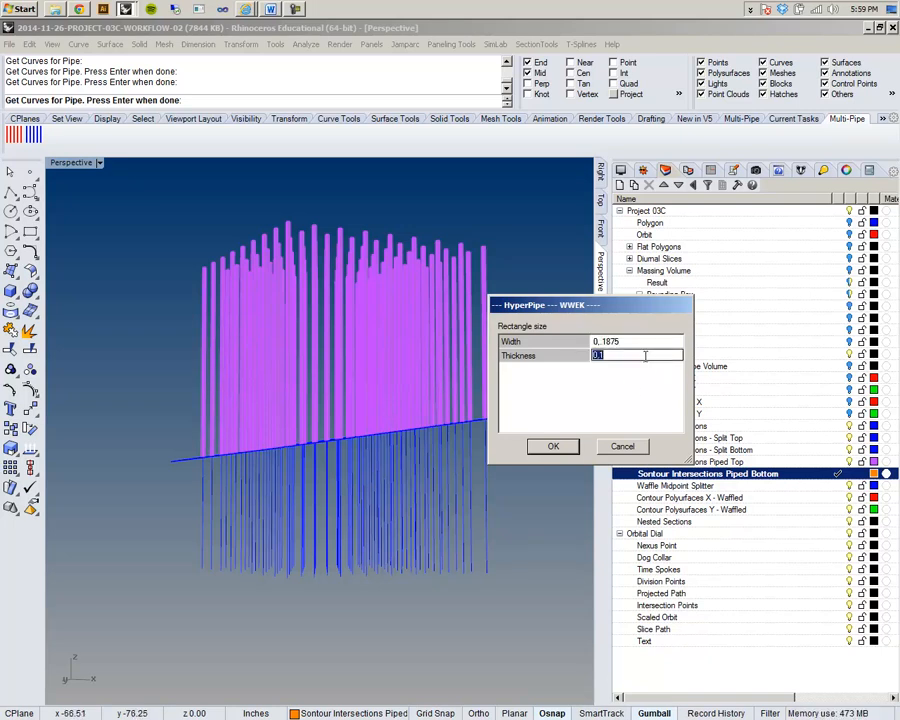
pyautogui.press('BackSpace')
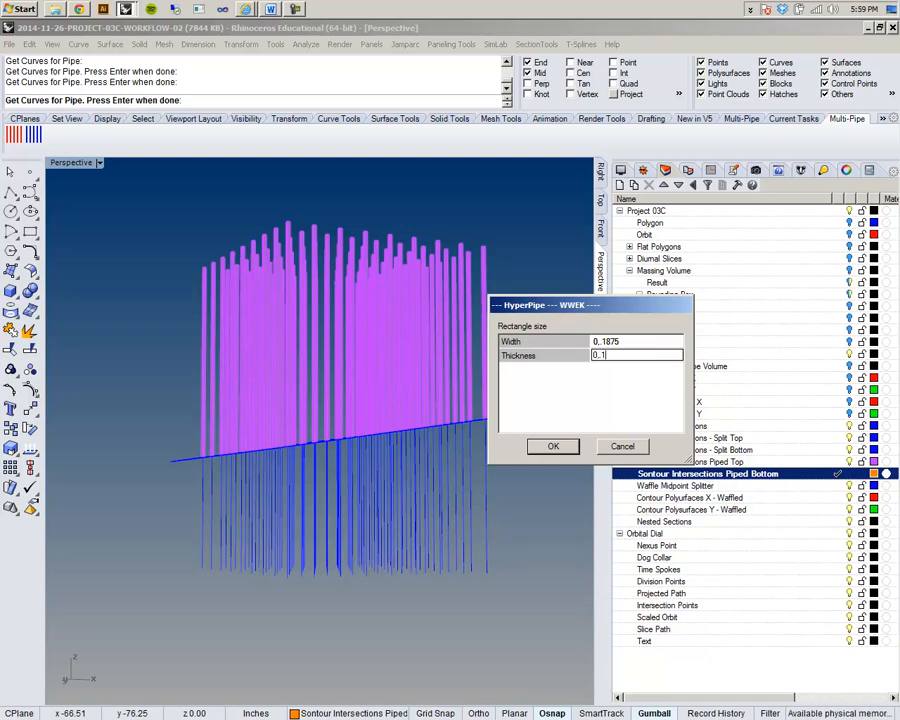
pyautogui.click(553, 447)
pyautogui.click(527, 468)
pyautogui.moveTo(527, 468); pyautogui.dragTo(530, 502, button='right')
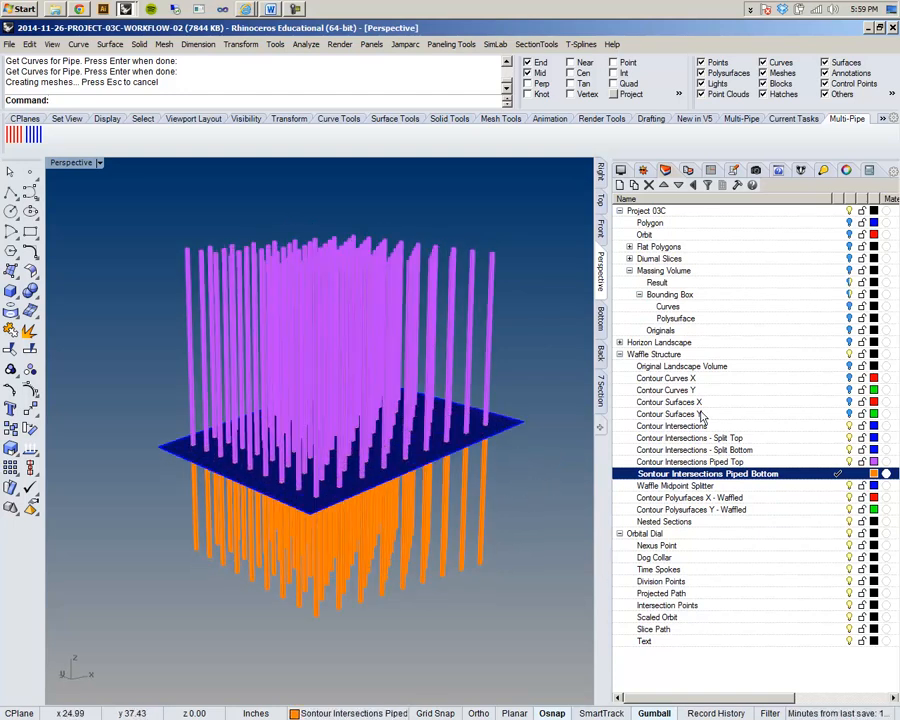
# Hide the Waffle Midpoint Splitter and both piped intersection layers, and make Contour Polyurfaces X - Waffled the current layer
pyautogui.moveTo(517, 461); pyautogui.dragTo(489, 457, button='right')
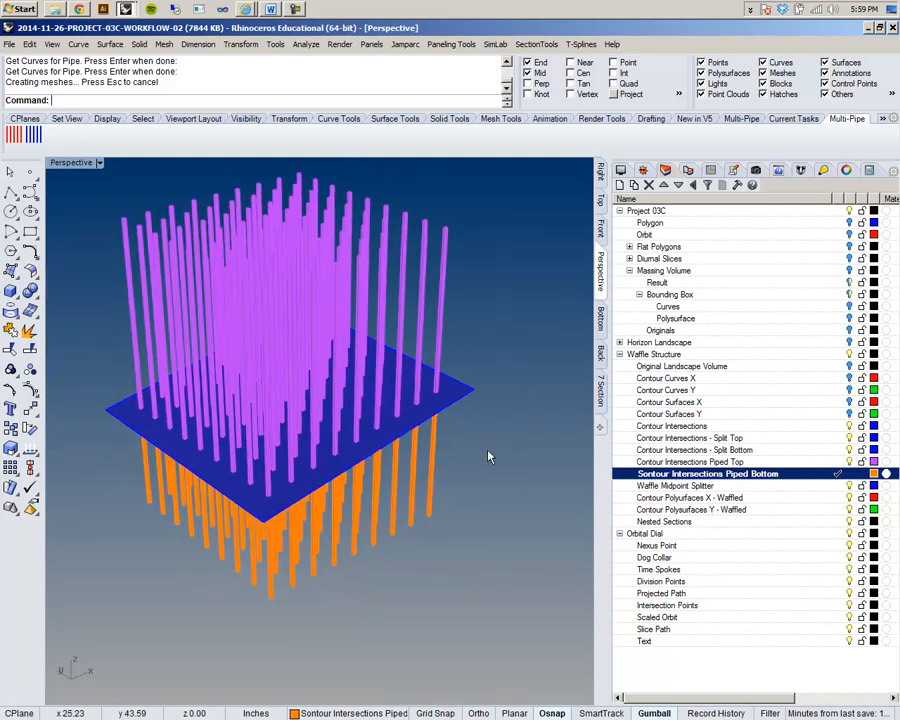
pyautogui.click(849, 485)
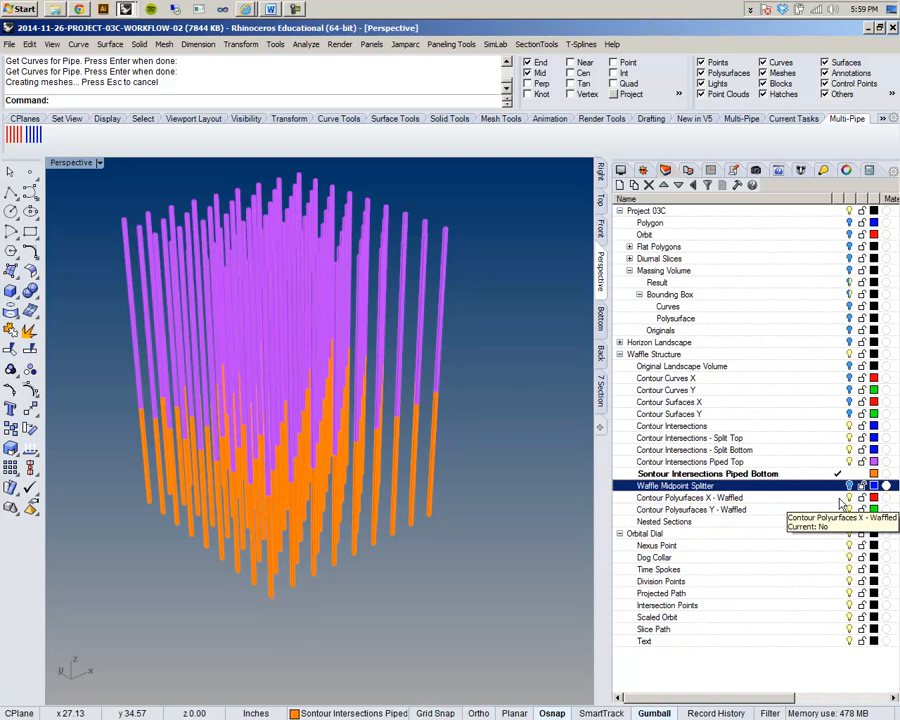
pyautogui.click(838, 497)
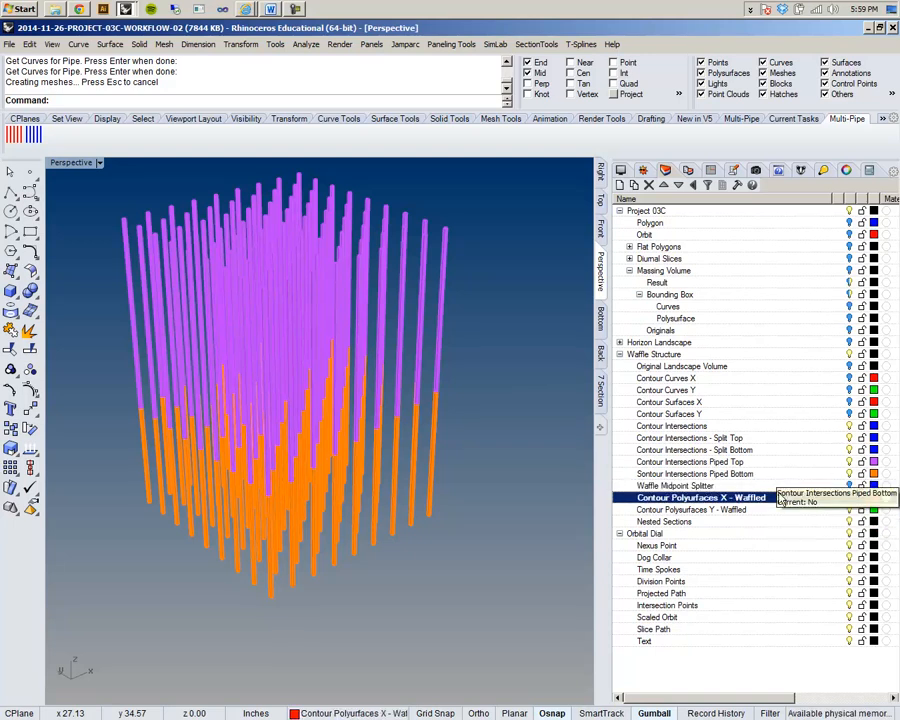
pyautogui.click(849, 474)
pyautogui.click(849, 461)
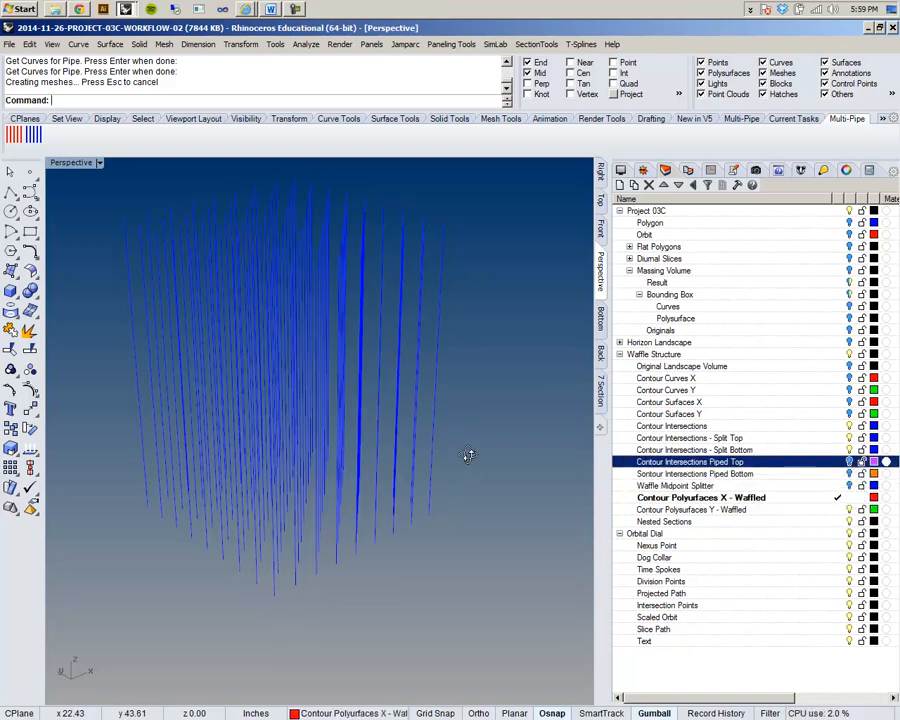
# Show the Contour Surfaces X and Y layers and hide the Contour Intersections, Split Top and Split Bottom layers
pyautogui.click(847, 402)
pyautogui.click(842, 414)
pyautogui.click(849, 427)
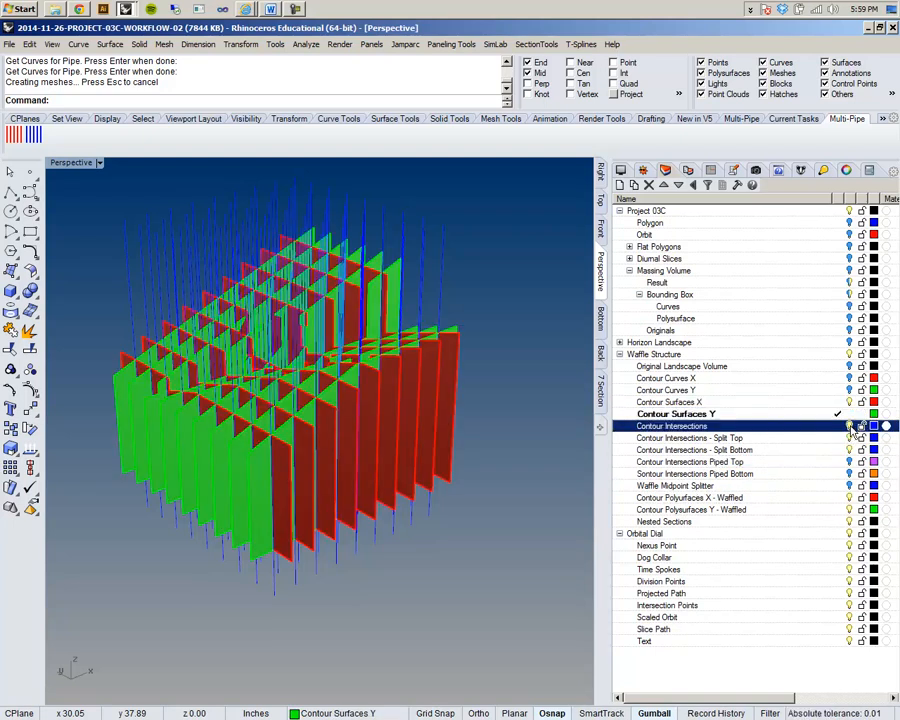
pyautogui.click(843, 450)
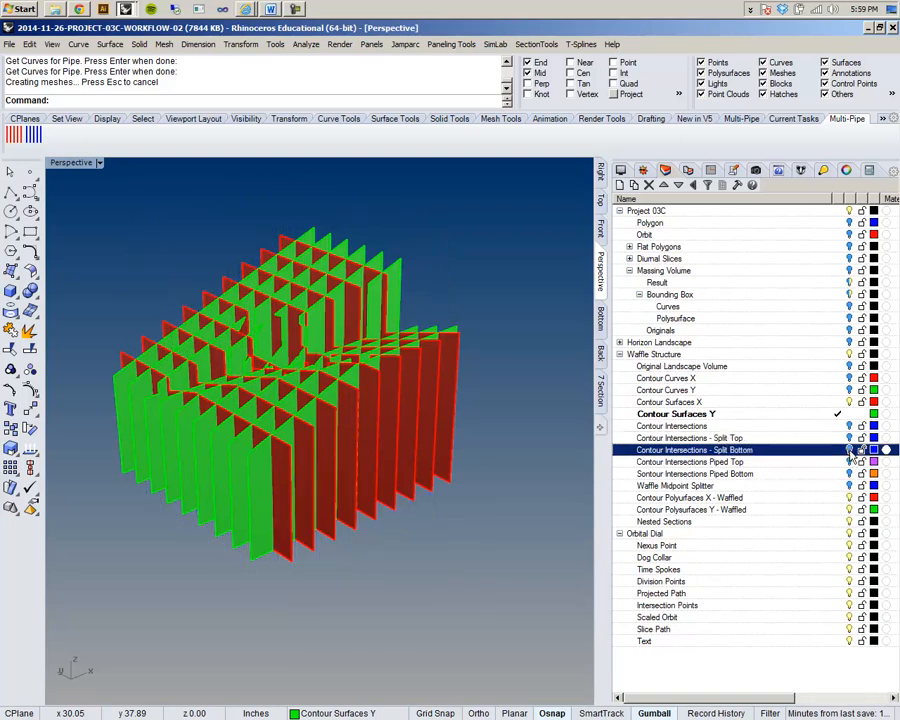
pyautogui.moveTo(319, 350); pyautogui.dragTo(350, 478, button='right')
pyautogui.scroll(6, 321, 436)
pyautogui.moveTo(321, 436)
pyautogui.mouseDown(button='right')
pyautogui.moveTo(406, 450)
pyautogui.moveTo(338, 436)
pyautogui.mouseUp(button='right')
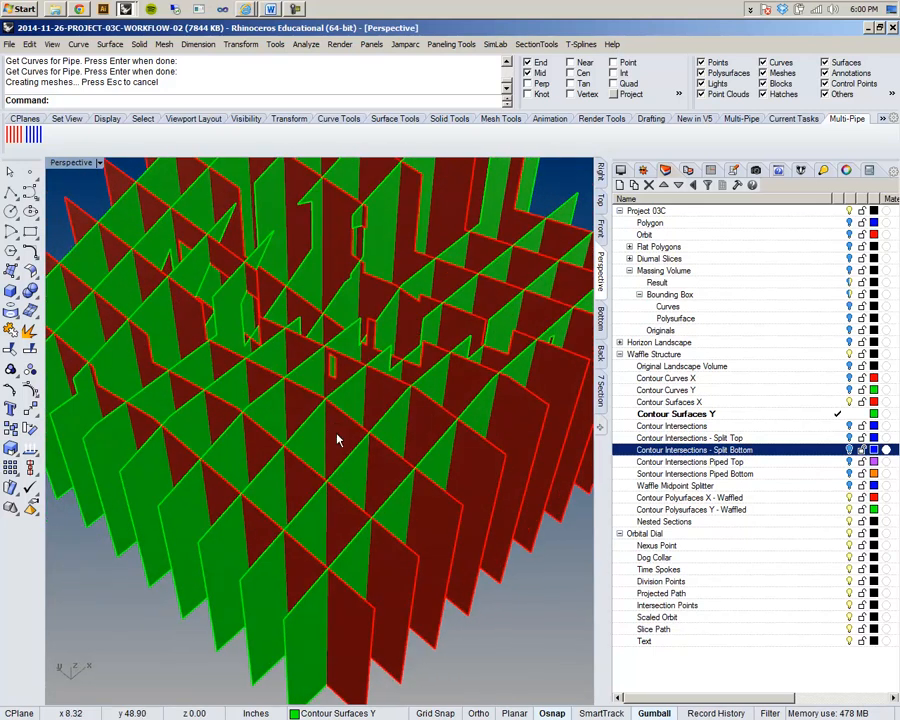
# Make Contour Polyurfaces X - Waffled the current layer and hide Contour Surfaces Y so only the X contour surfaces are displayed
pyautogui.click(843, 498)
pyautogui.click(840, 498)
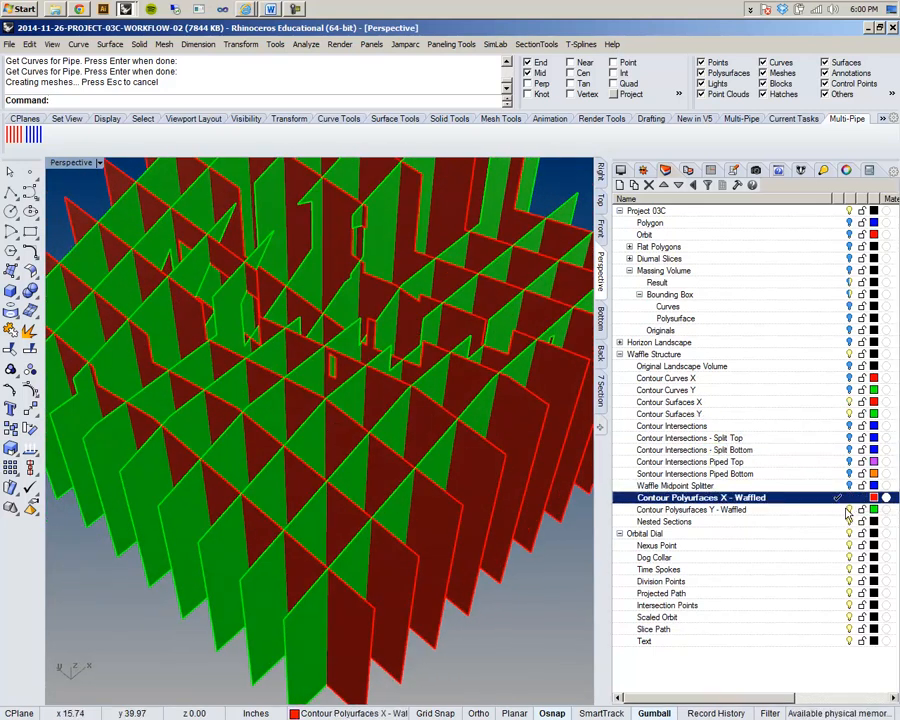
pyautogui.click(849, 413)
pyautogui.scroll(-5, 388, 515)
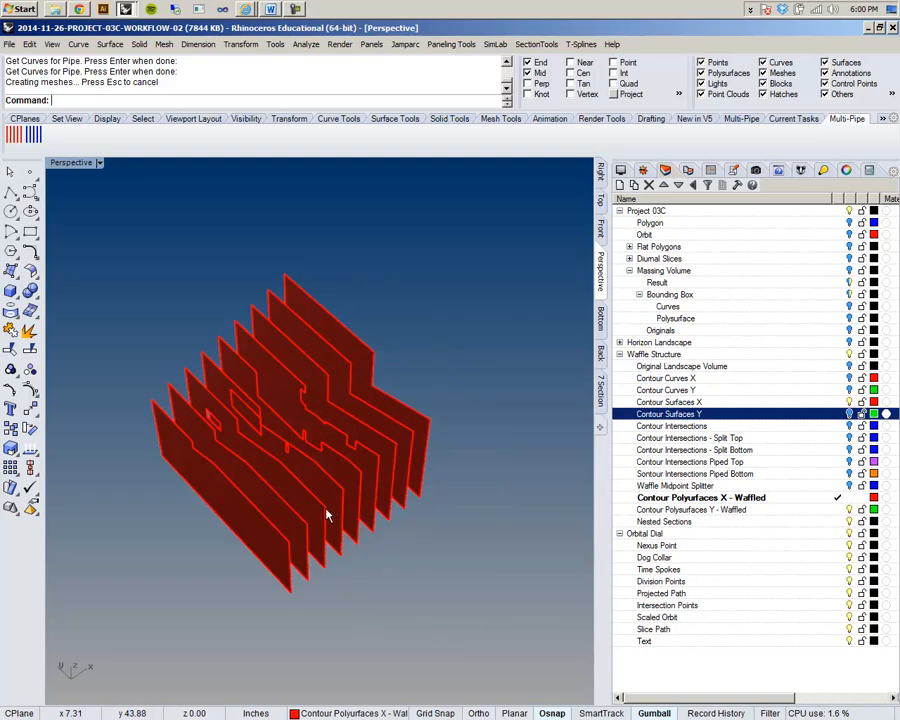
pyautogui.scroll(4, 330, 516)
pyautogui.keyDown('shift'); pyautogui.moveTo(330, 514); pyautogui.dragTo(412, 502, button='right'); pyautogui.keyUp('shift')
# Start OffsetSrf on all X contour surfaces with BothSides set to Yes and DeleteInput set to No
pyautogui.write('OffsetSrf')
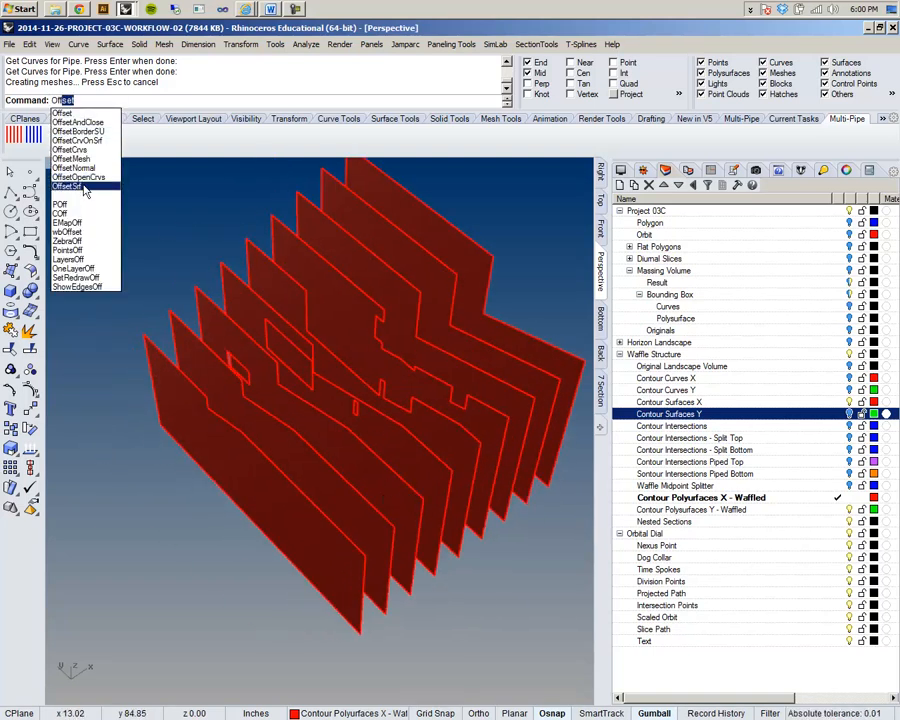
pyautogui.click(83, 188)
pyautogui.scroll(-6, 306, 348)
pyautogui.moveTo(485, 518); pyautogui.dragTo(166, 249)
pyautogui.rightClick(174, 259)
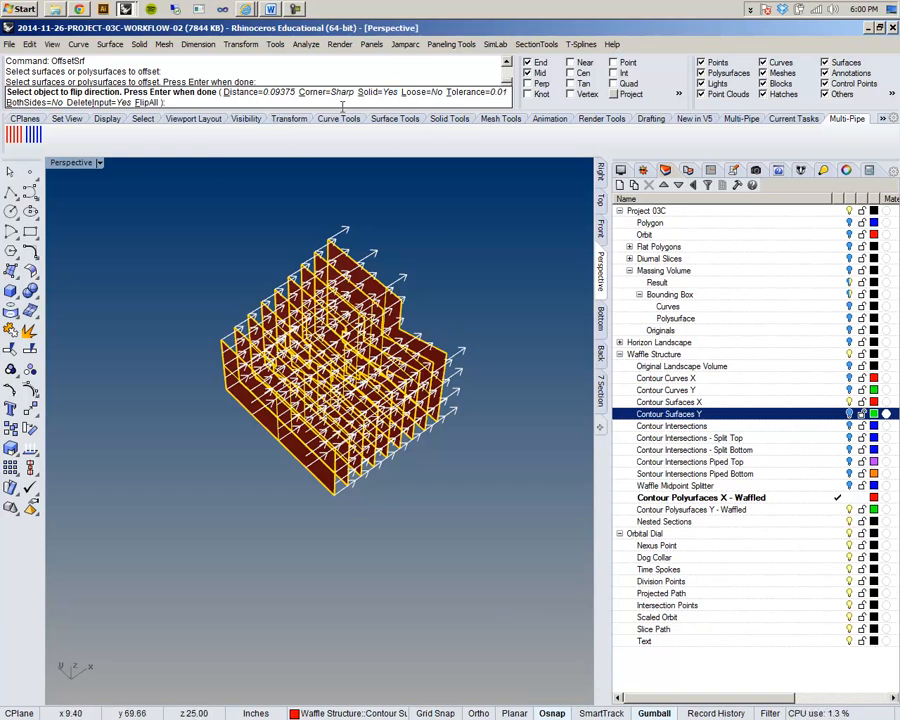
pyautogui.click(40, 102)
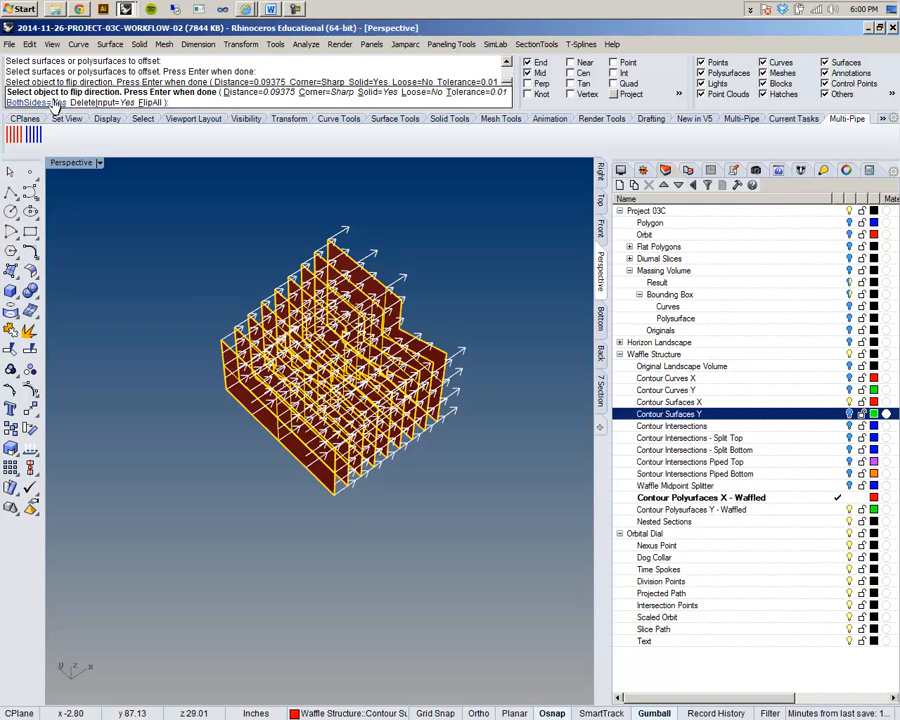
pyautogui.click(110, 103)
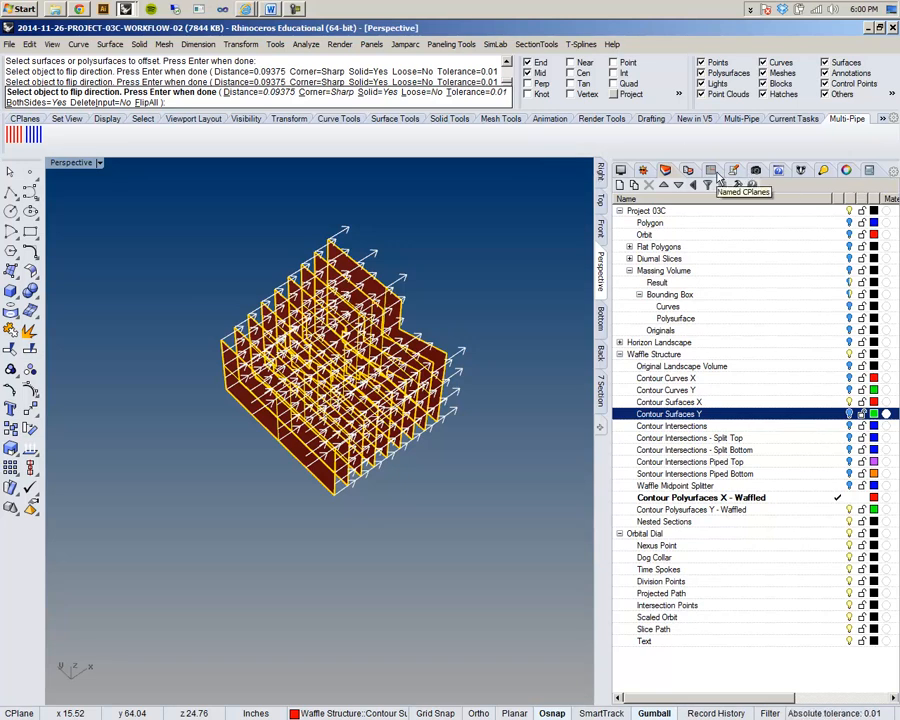
# Calculate half of the 0.1875 material thickness with the built-in calculator
pyautogui.click(870, 172)
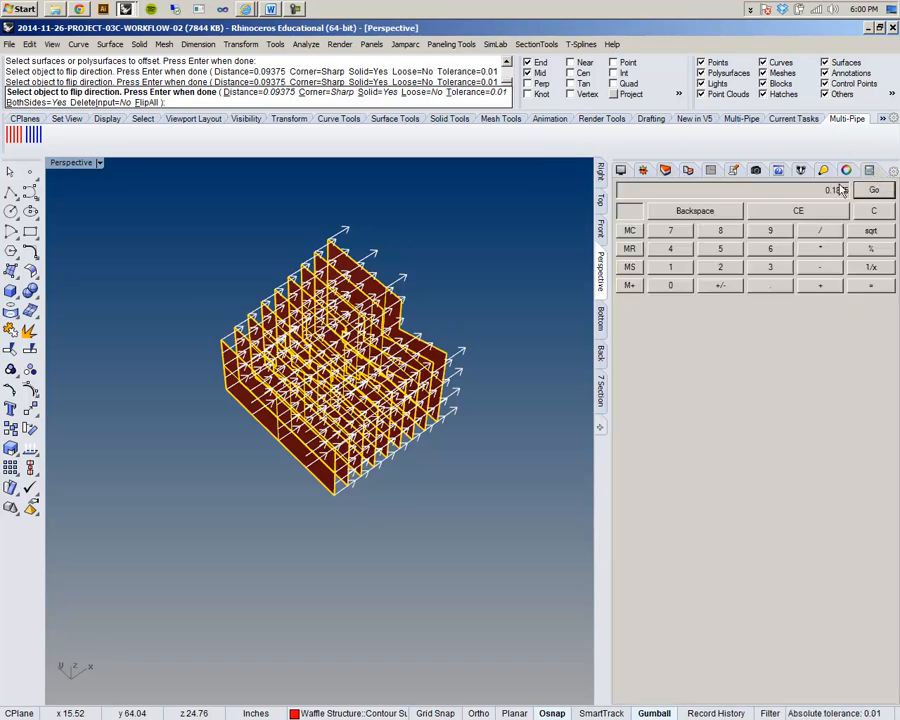
pyautogui.click(775, 268)
pyautogui.click(770, 267)
pyautogui.click(720, 267)
pyautogui.click(870, 286)
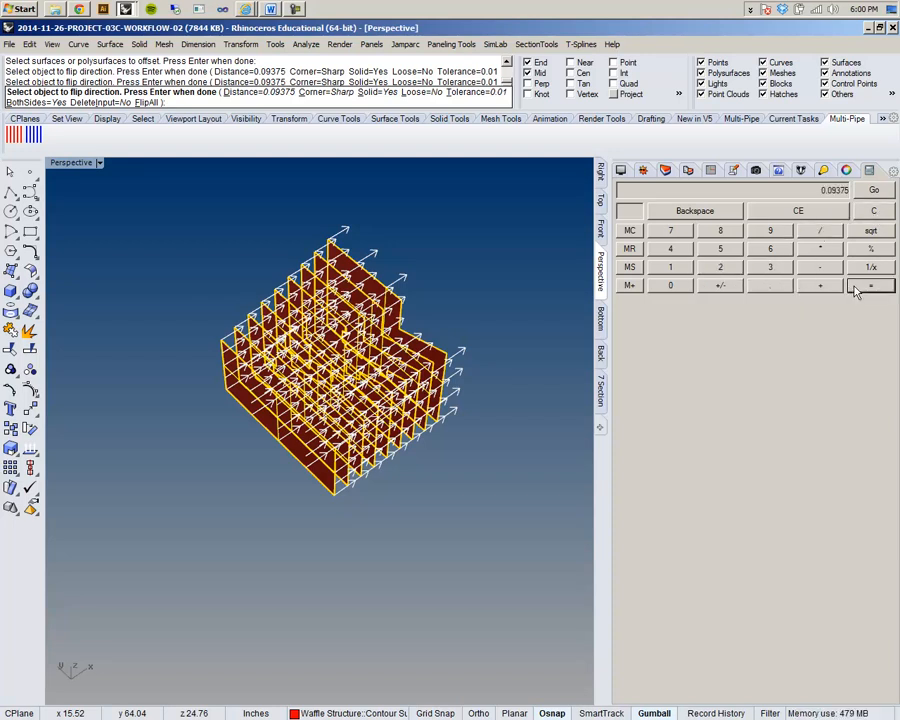
pyautogui.click(844, 195)
pyautogui.click(840, 197)
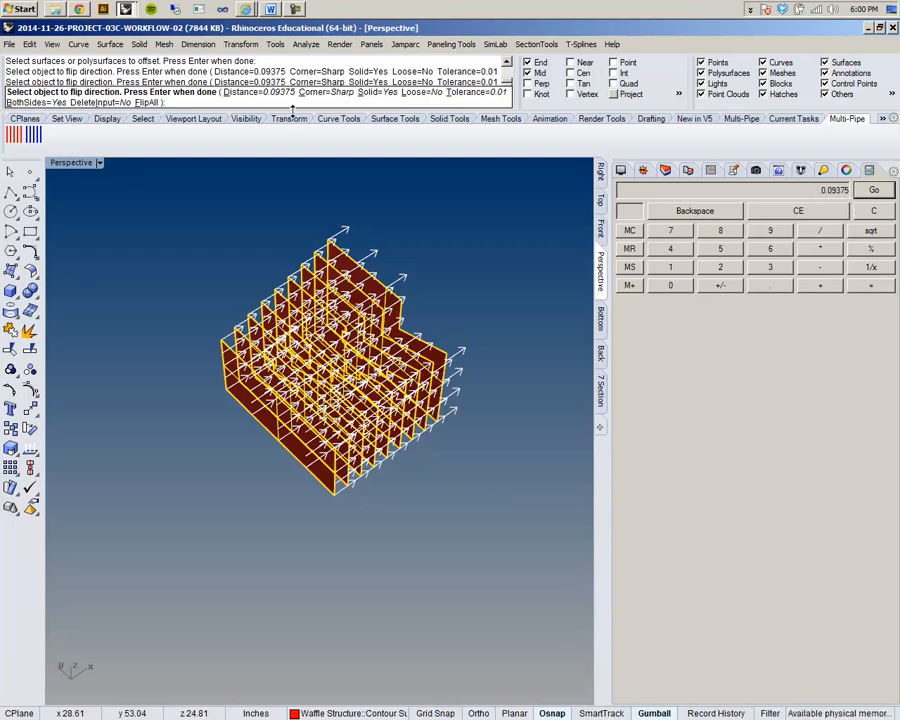
# Complete the solid offset of the X surfaces at a distance of 0.09375 and select one resulting panel to check it
pyautogui.moveTo(410, 225); pyautogui.dragTo(393, 250, button='right')
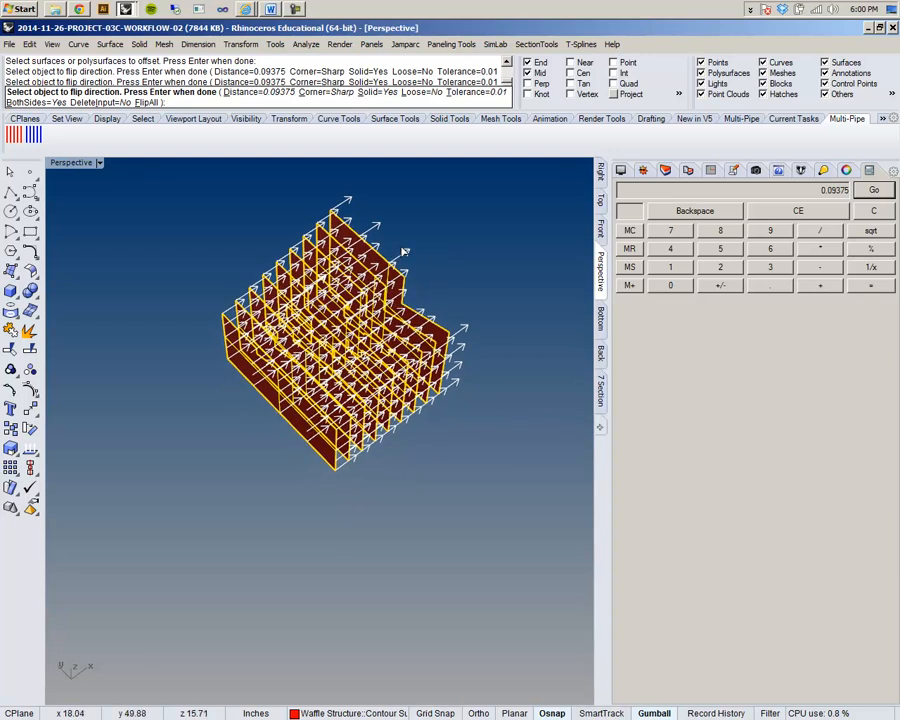
pyautogui.press('Return')
pyautogui.scroll(5, 426, 356)
pyautogui.click(432, 361)
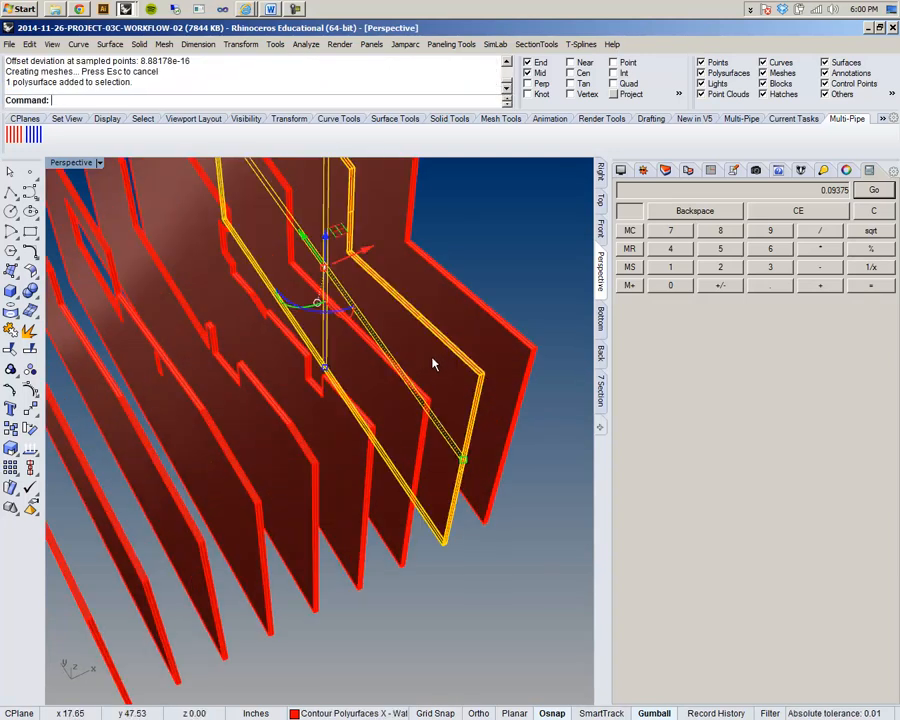
pyautogui.scroll(-5, 462, 270)
pyautogui.keyDown('shift'); pyautogui.moveTo(480, 287); pyautogui.dragTo(431, 354, button='right'); pyautogui.keyUp('shift')
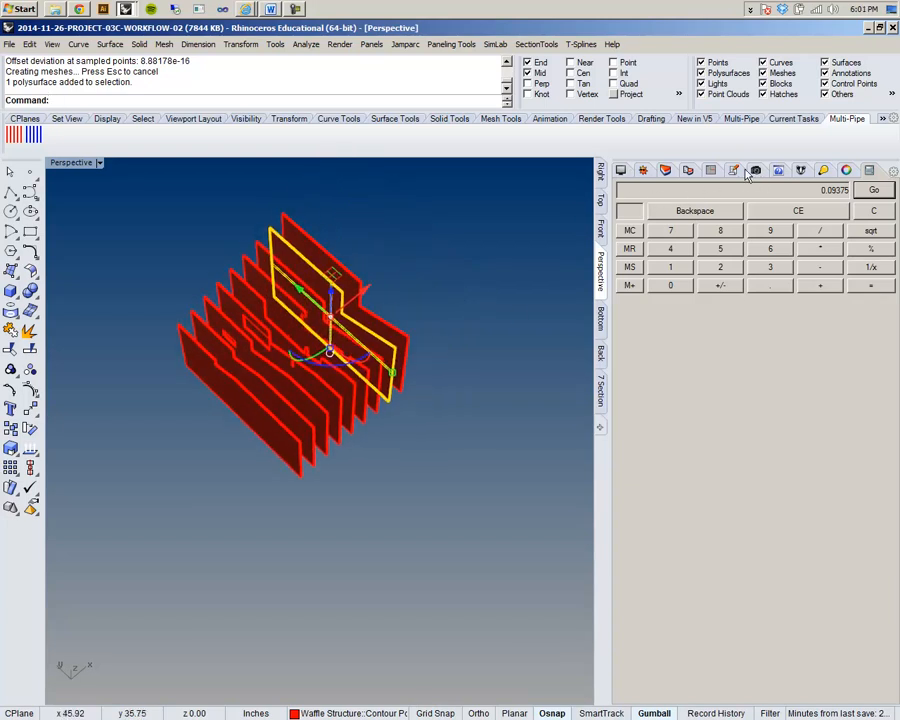
# Make Contour Polysurfaces Y - Waffled current, hide the X - Waffled and Contour Surfaces X layers, and show Contour Surfaces Y
pyautogui.click(685, 172)
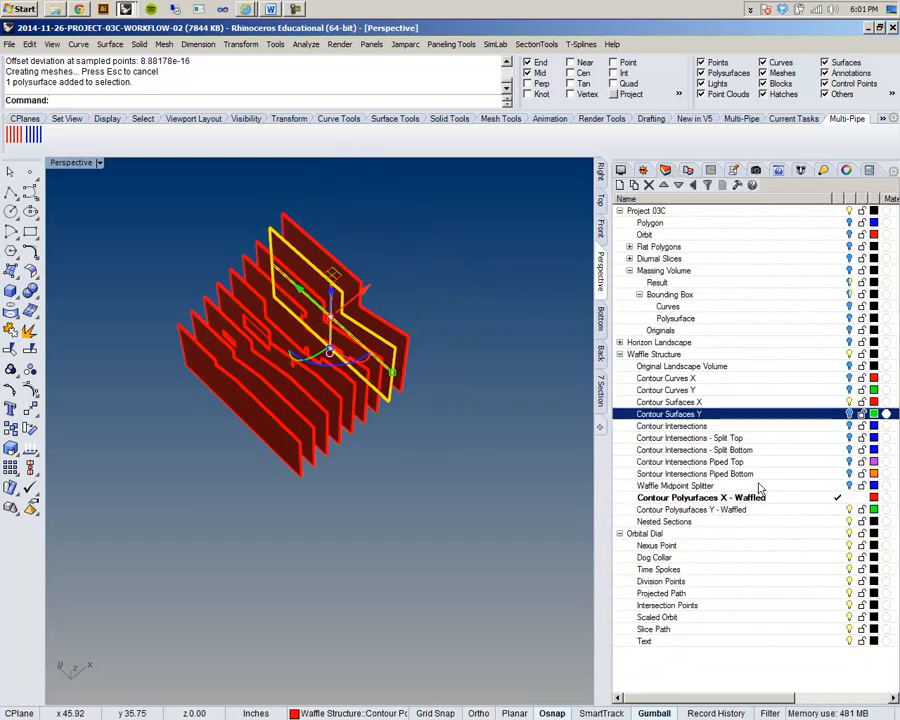
pyautogui.click(836, 510)
pyautogui.click(850, 498)
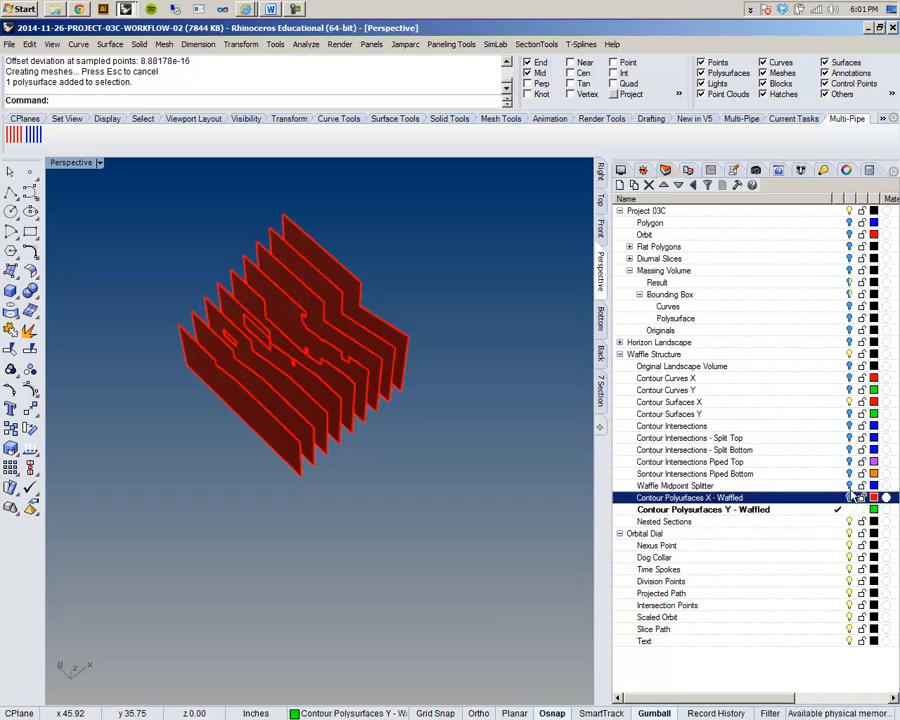
pyautogui.click(849, 426)
pyautogui.click(849, 414)
pyautogui.click(849, 426)
pyautogui.click(849, 402)
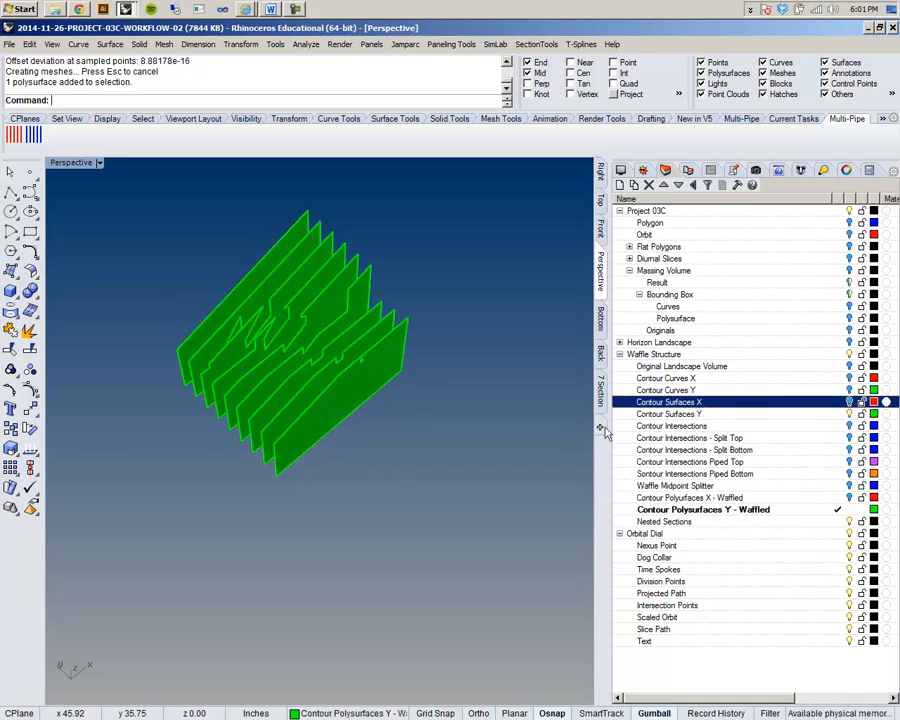
# Offset all Y contour surfaces with OffsetSrf as solids on both sides at a distance of 0.09375, keeping the input surfaces
pyautogui.moveTo(369, 393); pyautogui.dragTo(350, 388, button='right')
pyautogui.middleClick(295, 186)
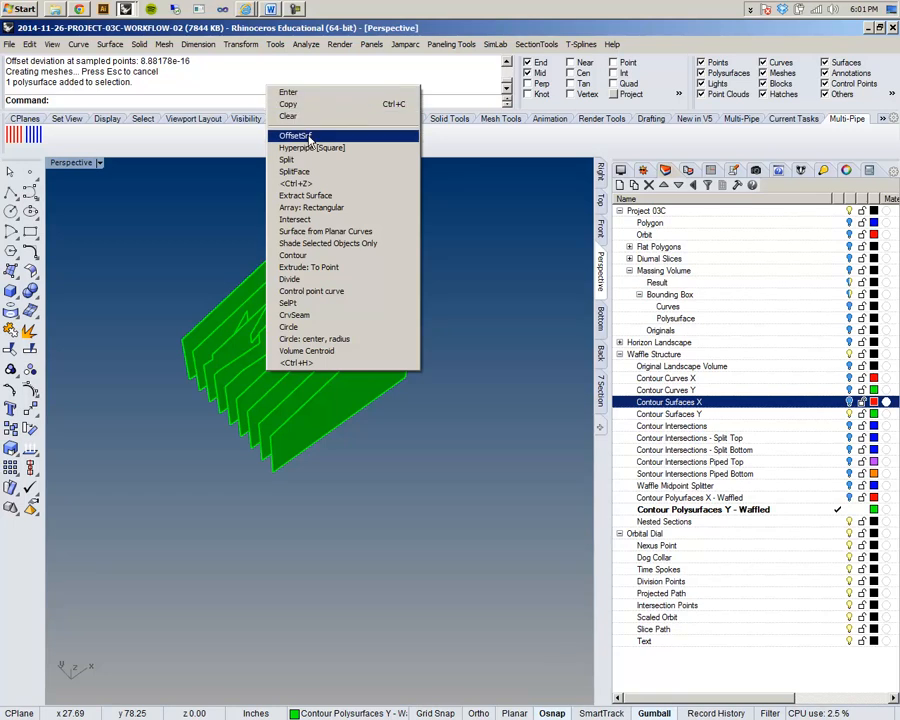
pyautogui.click(225, 136)
pyautogui.moveTo(408, 470); pyautogui.dragTo(164, 212)
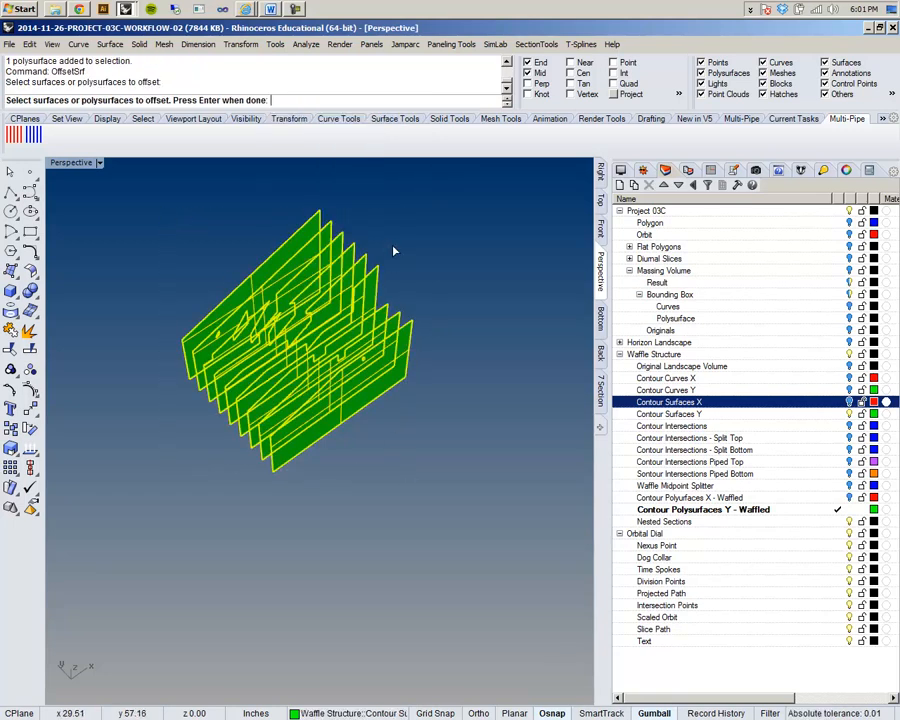
pyautogui.rightClick(394, 242)
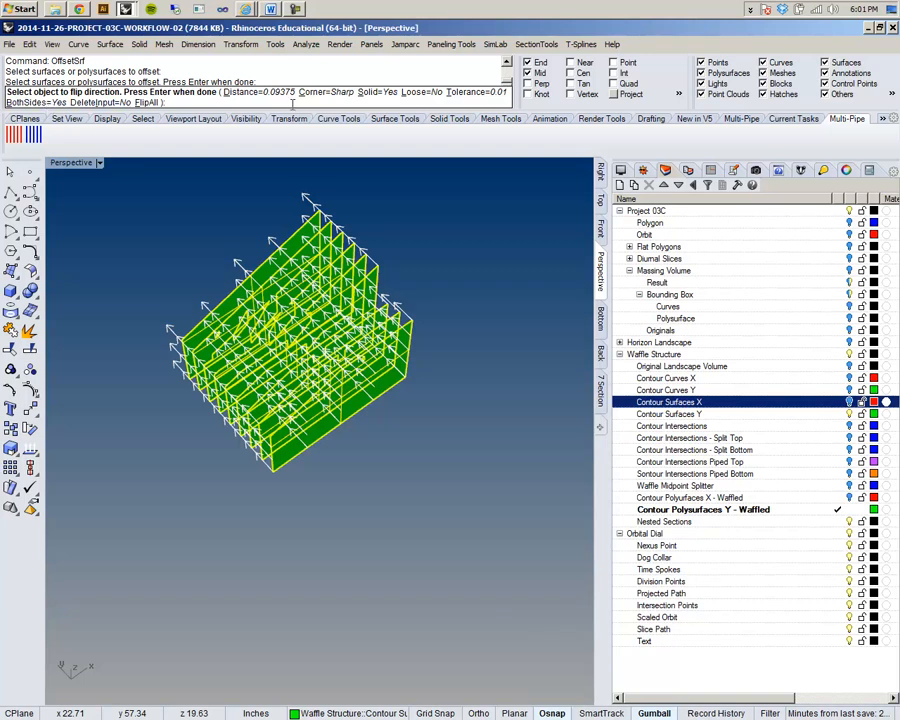
pyautogui.press('Return')
pyautogui.scroll(5, 366, 340)
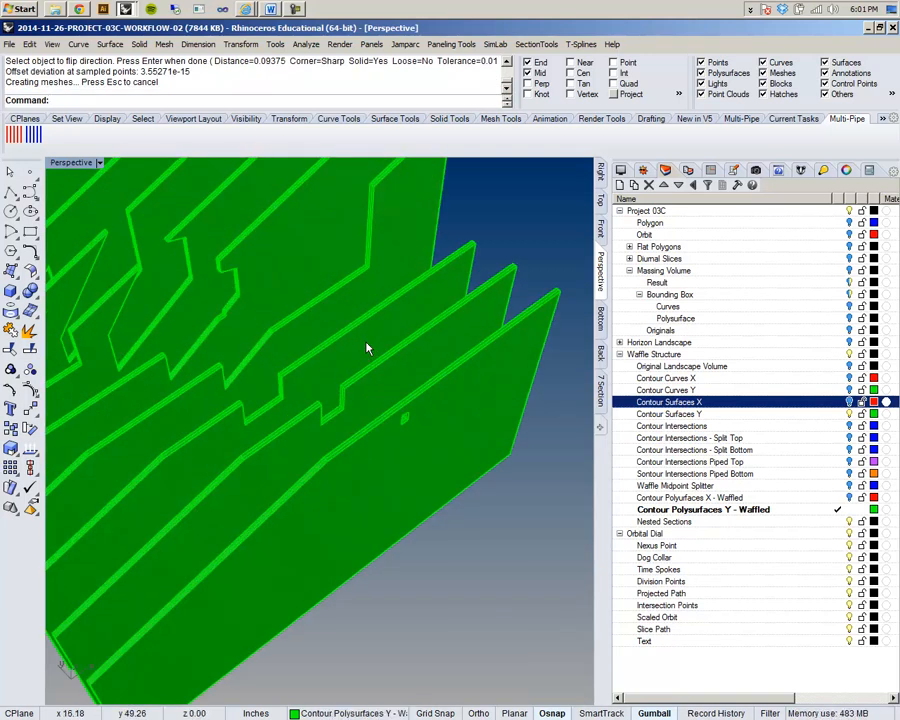
pyautogui.scroll(-5, 370, 332)
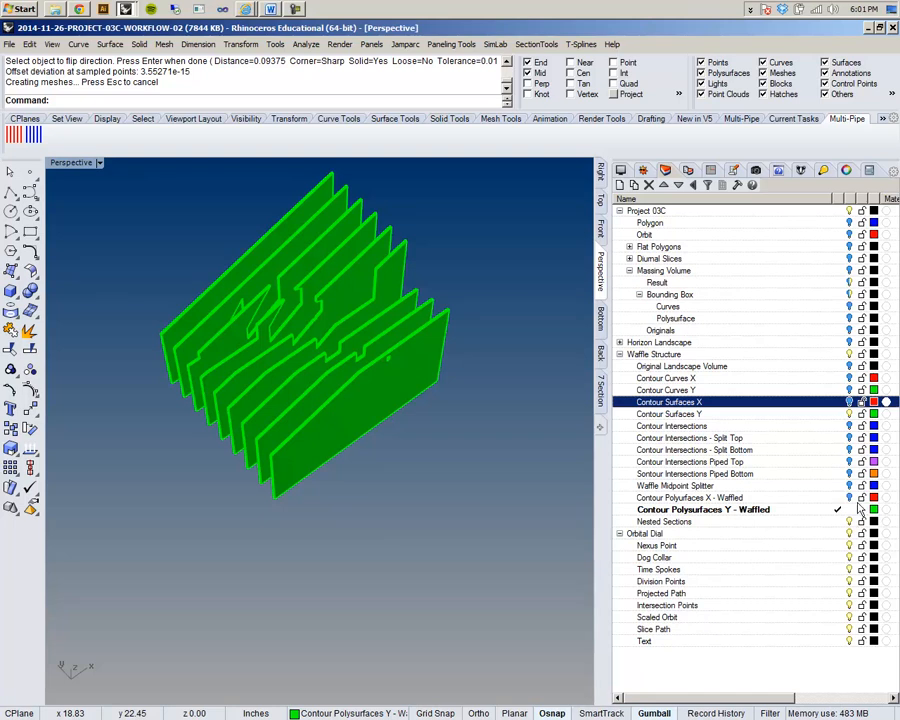
# Show the Contour Polyurfaces X - Waffled layer and examine how the thickened X and Y panels cross each other
pyautogui.click(849, 497)
pyautogui.scroll(4, 300, 408)
pyautogui.moveTo(328, 464)
pyautogui.mouseDown(button='right')
pyautogui.moveTo(420, 374)
pyautogui.moveTo(438, 335)
pyautogui.moveTo(330, 459)
pyautogui.mouseUp(button='right')
pyautogui.keyDown('shift'); pyautogui.moveTo(330, 459); pyautogui.dragTo(358, 430, button='right'); pyautogui.keyUp('shift')
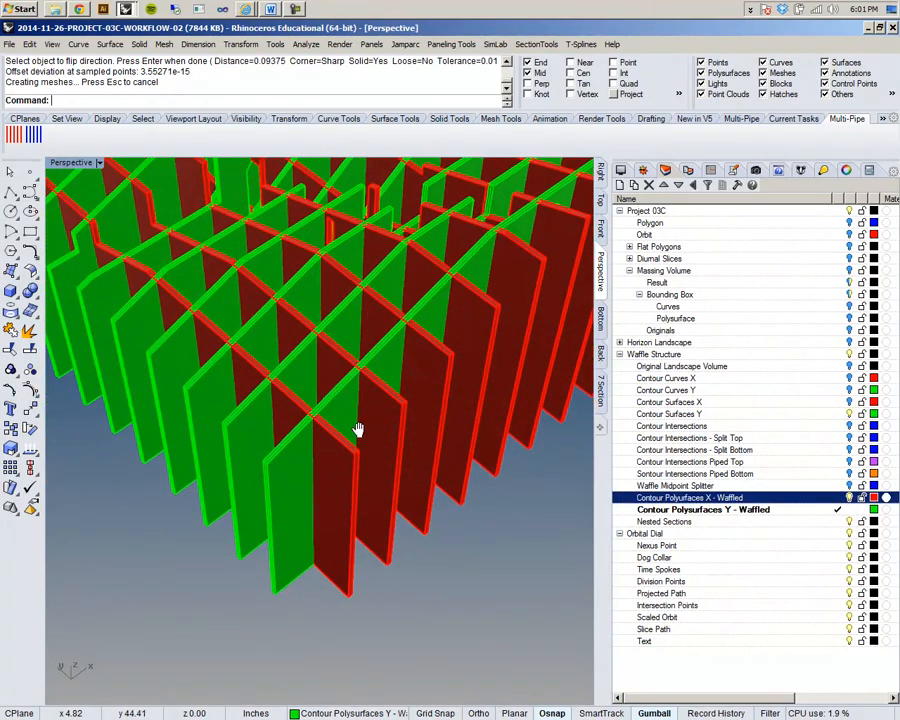
pyautogui.scroll(8, 400, 480)
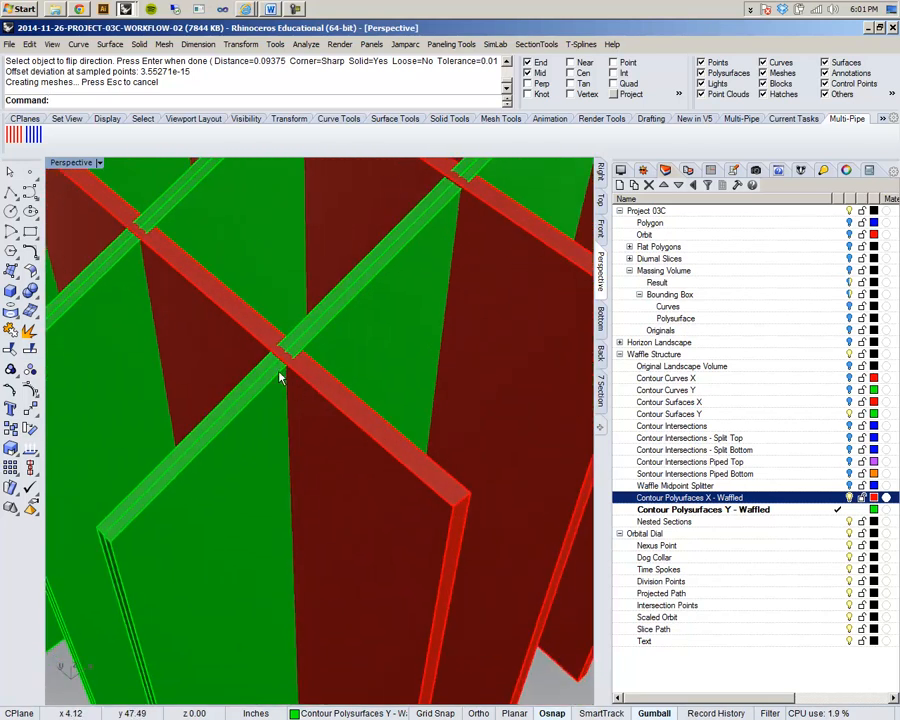
pyautogui.scroll(-5, 290, 380)
pyautogui.scroll(6, 321, 416)
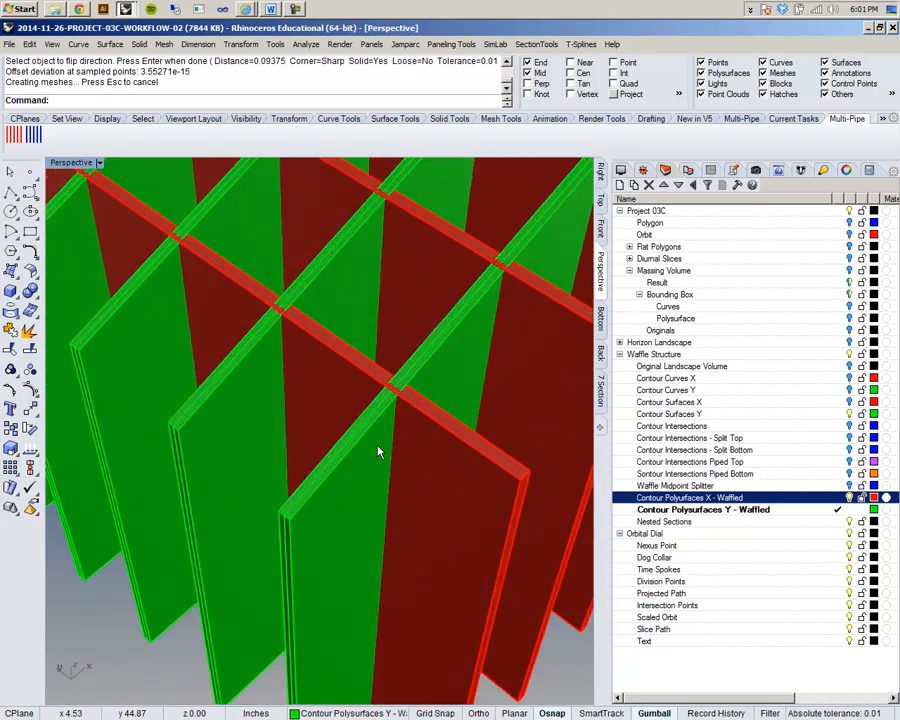
pyautogui.moveTo(390, 432); pyautogui.dragTo(335, 311, button='right')
pyautogui.scroll(6, 344, 303)
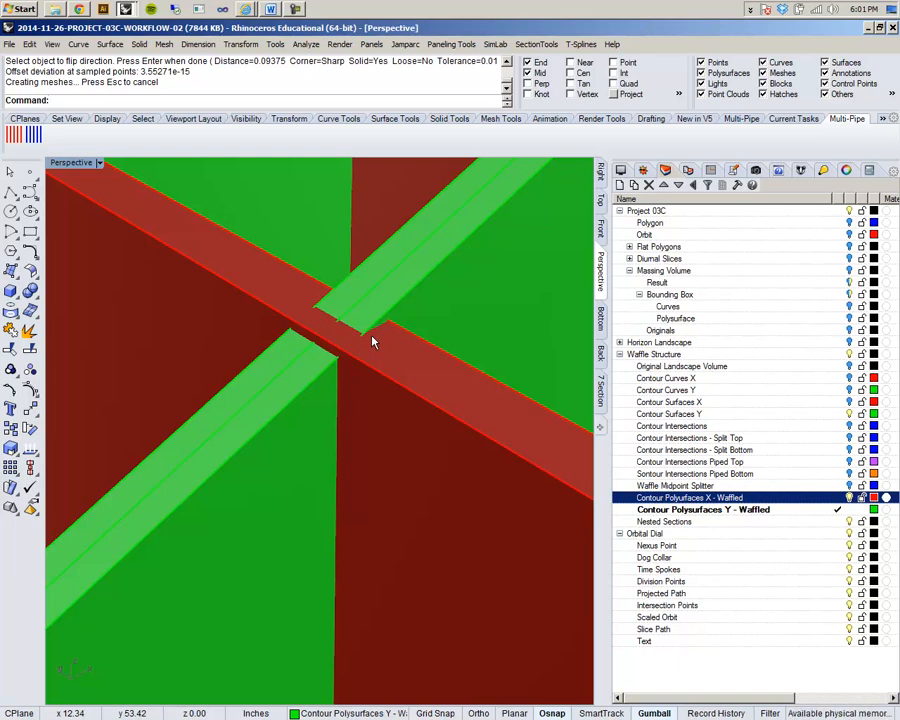
pyautogui.scroll(-8, 372, 342)
pyautogui.moveTo(384, 366); pyautogui.dragTo(376, 383, button='right')
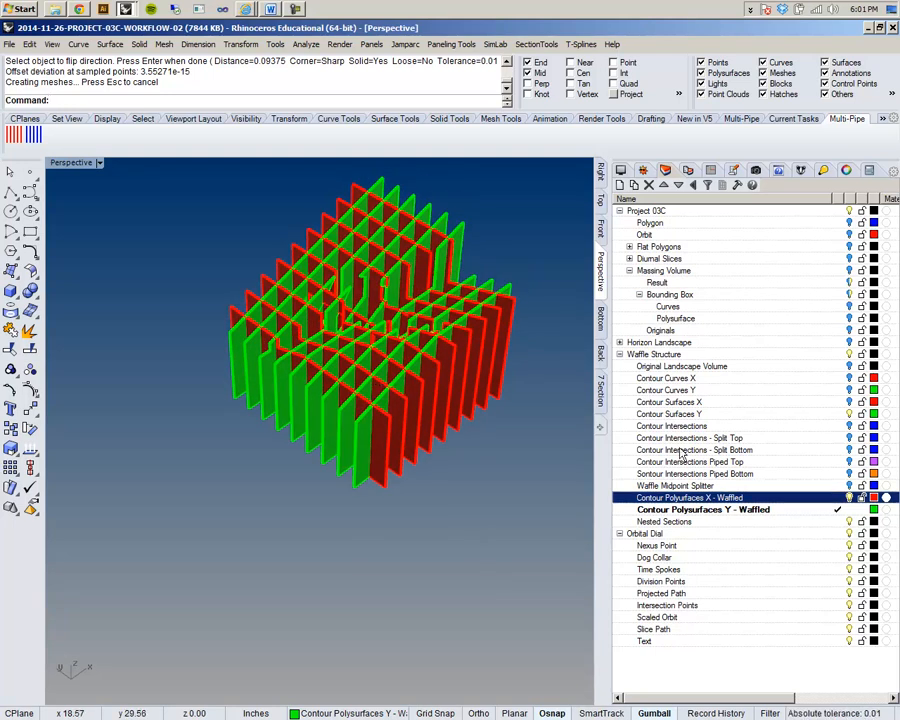
# Make Waffle Midpoint Splitter the current, visible layer and examine where its plane cuts through the panels
pyautogui.click(838, 486)
pyautogui.moveTo(366, 440)
pyautogui.mouseDown(button='right')
pyautogui.moveTo(352, 448)
pyautogui.moveTo(362, 425)
pyautogui.mouseUp(button='right')
pyautogui.scroll(6, 376, 352)
pyautogui.moveTo(468, 406); pyautogui.dragTo(518, 434, button='right')
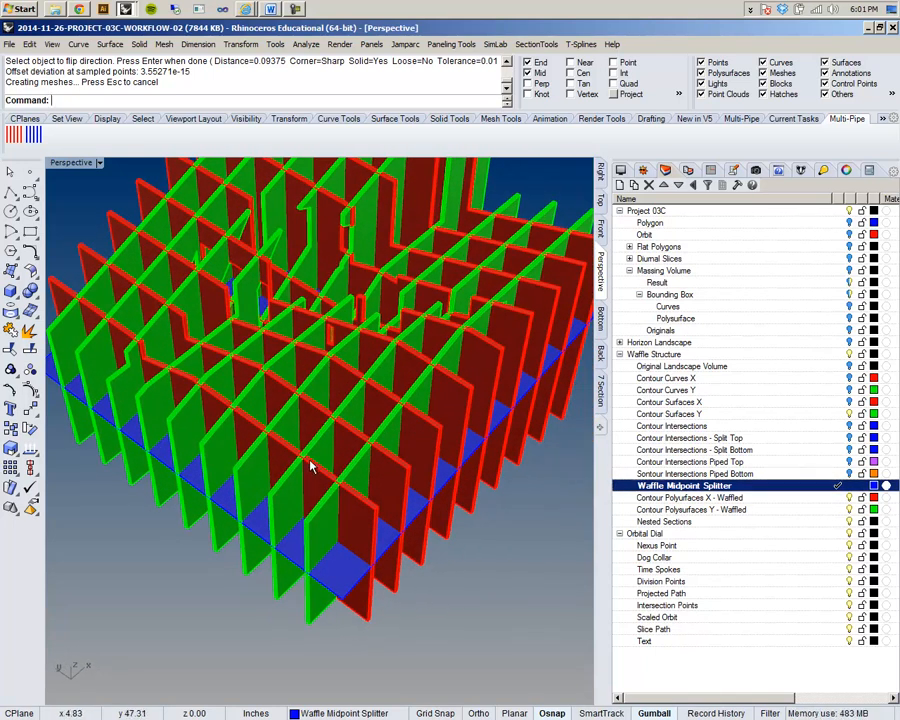
pyautogui.scroll(-5, 310, 468)
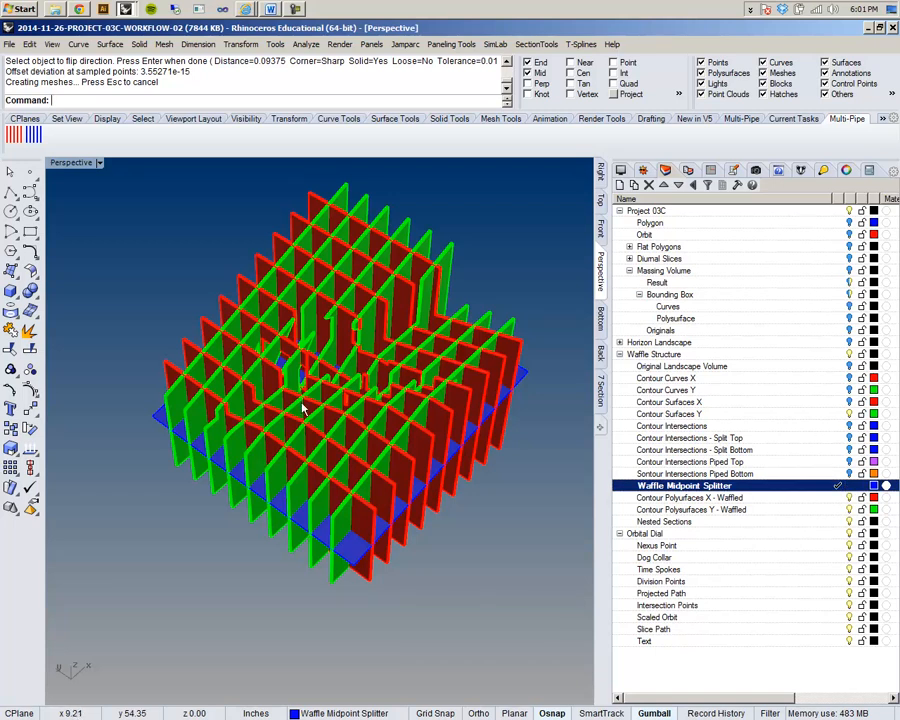
pyautogui.moveTo(380, 436); pyautogui.dragTo(368, 454, button='right')
pyautogui.moveTo(188, 441); pyautogui.dragTo(355, 462, button='right')
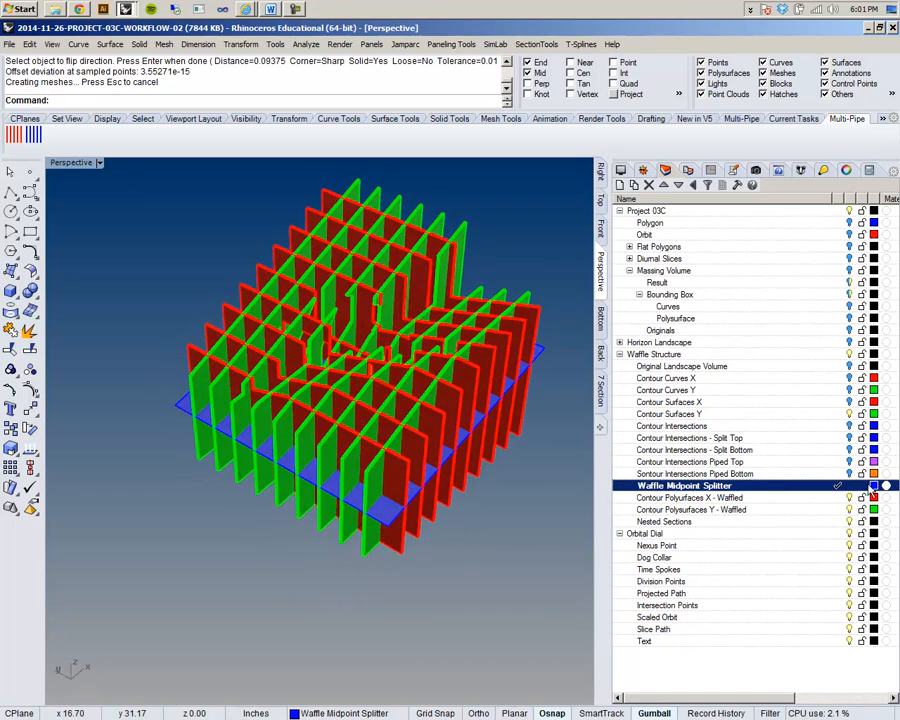
# Make Contour Intersections Piped Top current and isolate it with the X - Waffled panels, hiding the Y panels, Y surfaces, bottom pipes and midpoint splitter
pyautogui.click(838, 474)
pyautogui.click(840, 462)
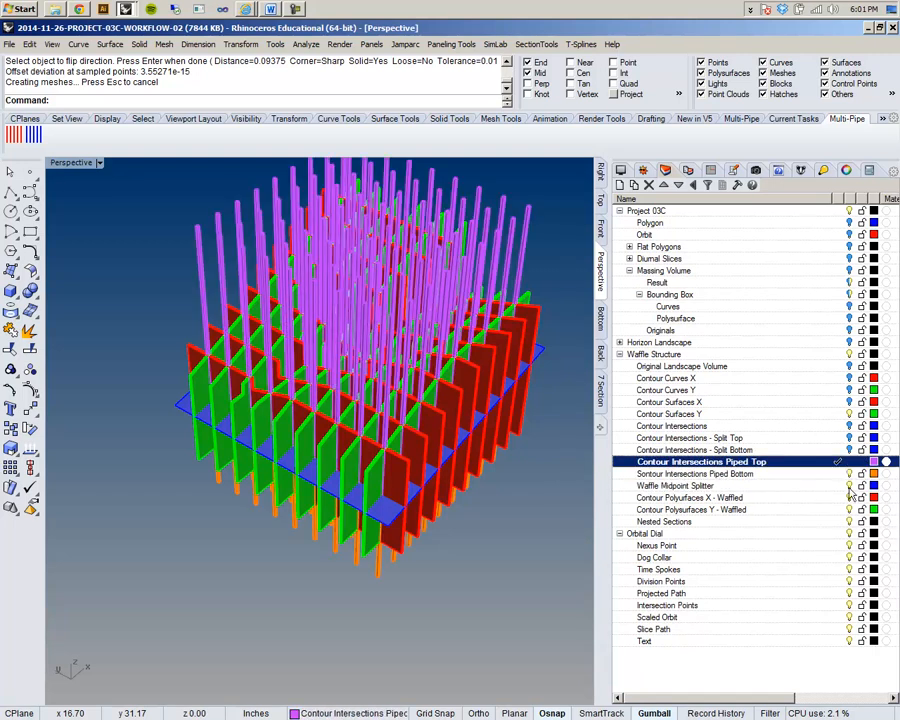
pyautogui.click(840, 509)
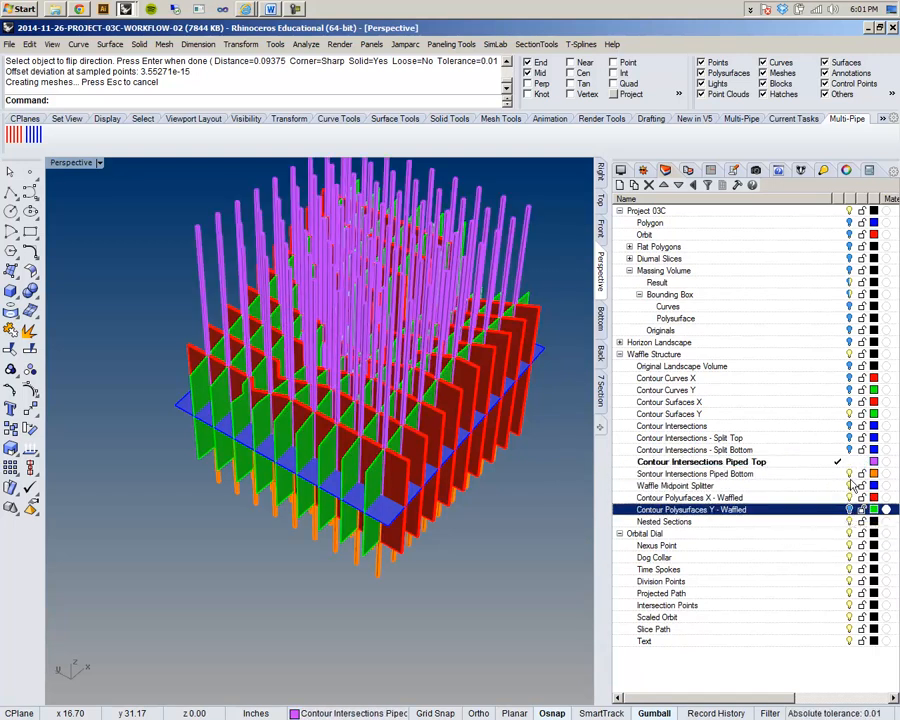
pyautogui.click(850, 475)
pyautogui.moveTo(530, 474); pyautogui.dragTo(513, 458, button='right')
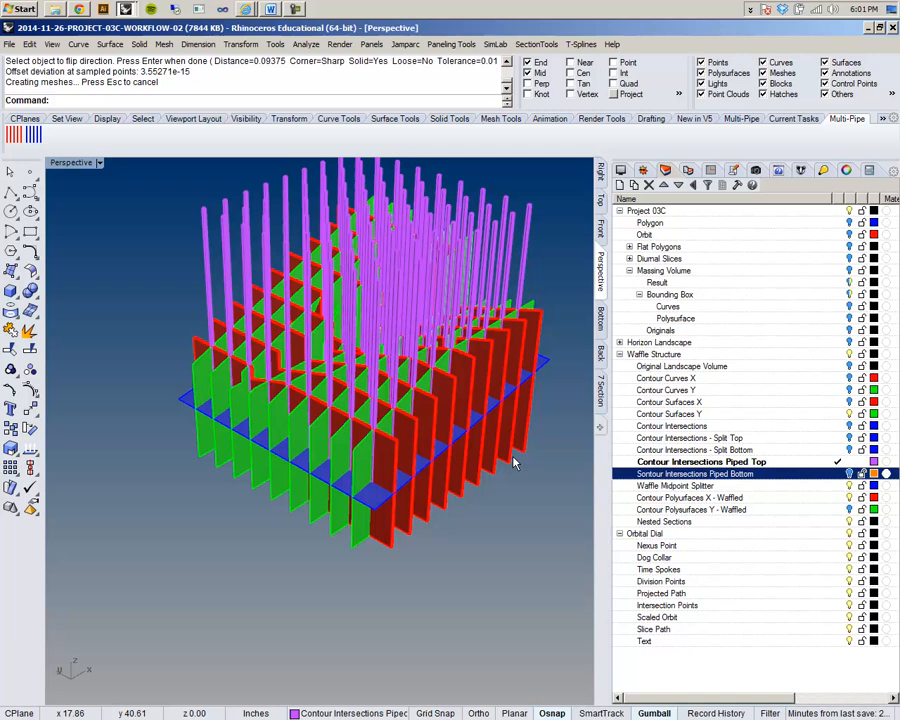
pyautogui.click(845, 486)
pyautogui.moveTo(367, 356); pyautogui.dragTo(505, 522, button='right')
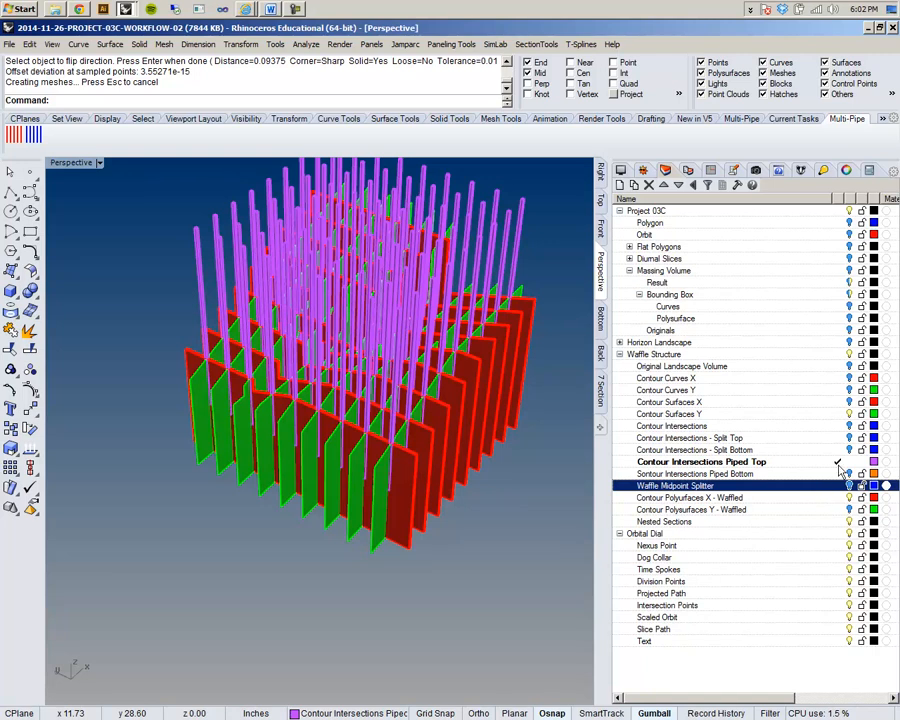
pyautogui.click(850, 414)
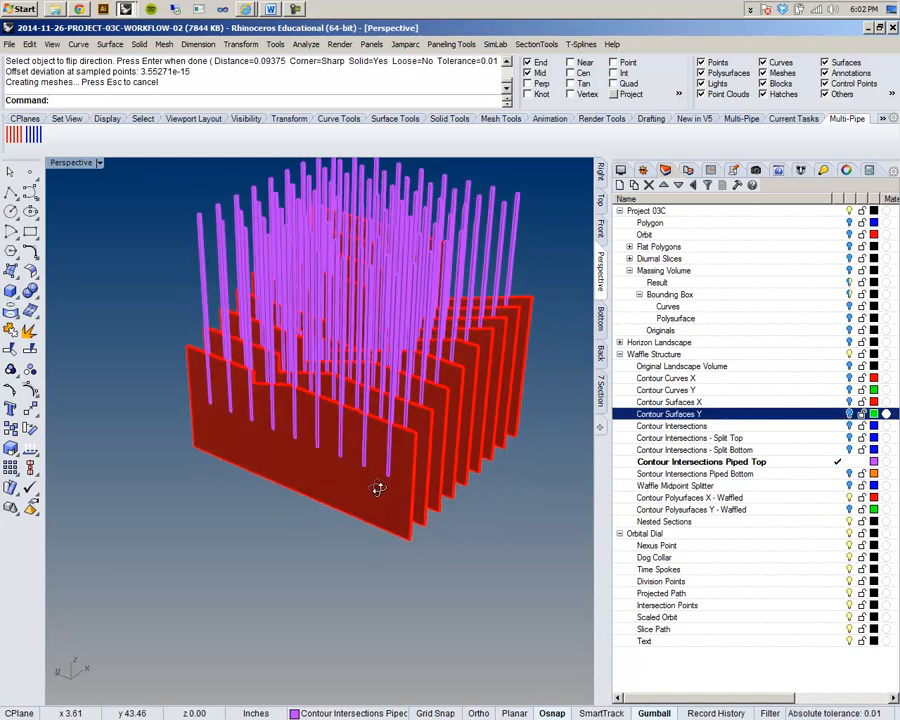
pyautogui.scroll(3, 404, 446)
pyautogui.scroll(-6, 404, 438)
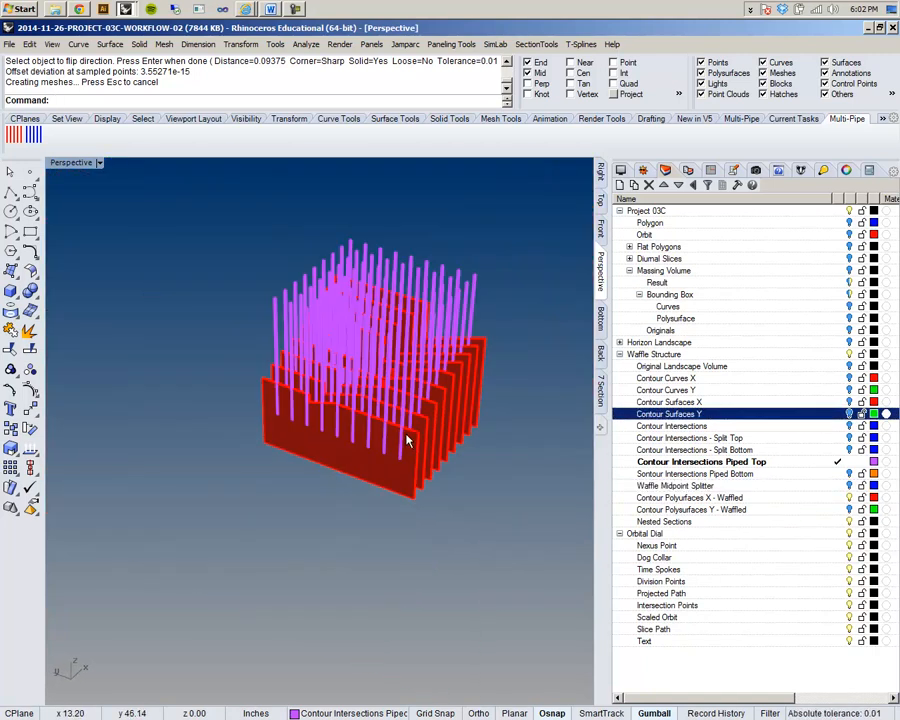
# Boolean-subtract all the top intersection pipes from the X - Waffled panels with DeleteInput set to No
pyautogui.click(138, 45)
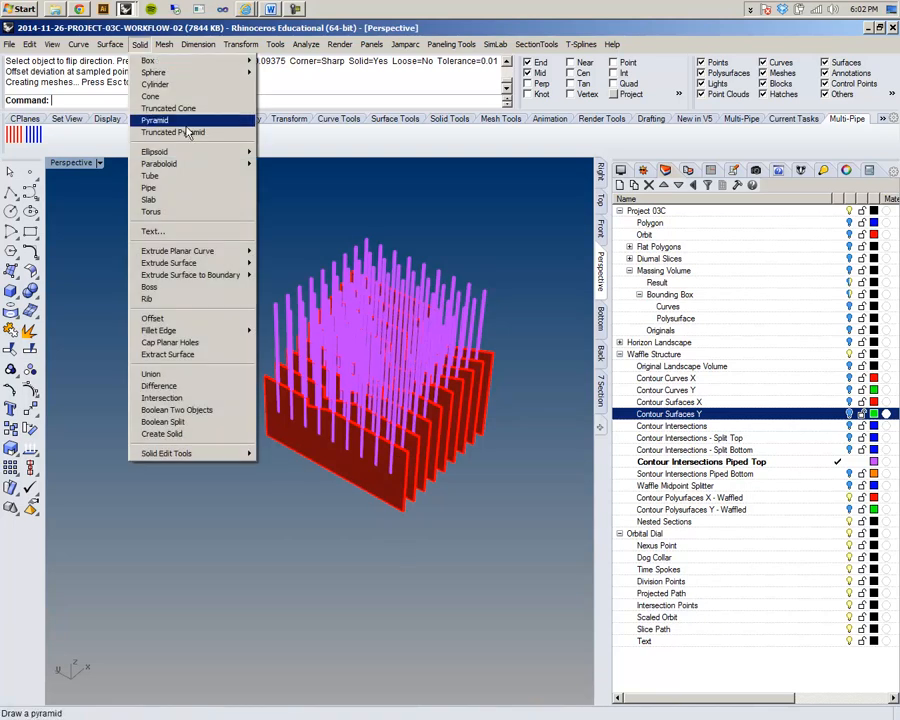
pyautogui.click(201, 394)
pyautogui.moveTo(440, 490); pyautogui.dragTo(490, 510, button='right')
pyautogui.moveTo(209, 437); pyautogui.dragTo(208, 435)
pyautogui.moveTo(464, 442); pyautogui.dragTo(381, 489, button='right')
pyautogui.press('Return')
pyautogui.moveTo(478, 214); pyautogui.dragTo(240, 300)
pyautogui.moveTo(240, 300); pyautogui.dragTo(432, 259, button='right')
pyautogui.moveTo(450, 256); pyautogui.dragTo(369, 296)
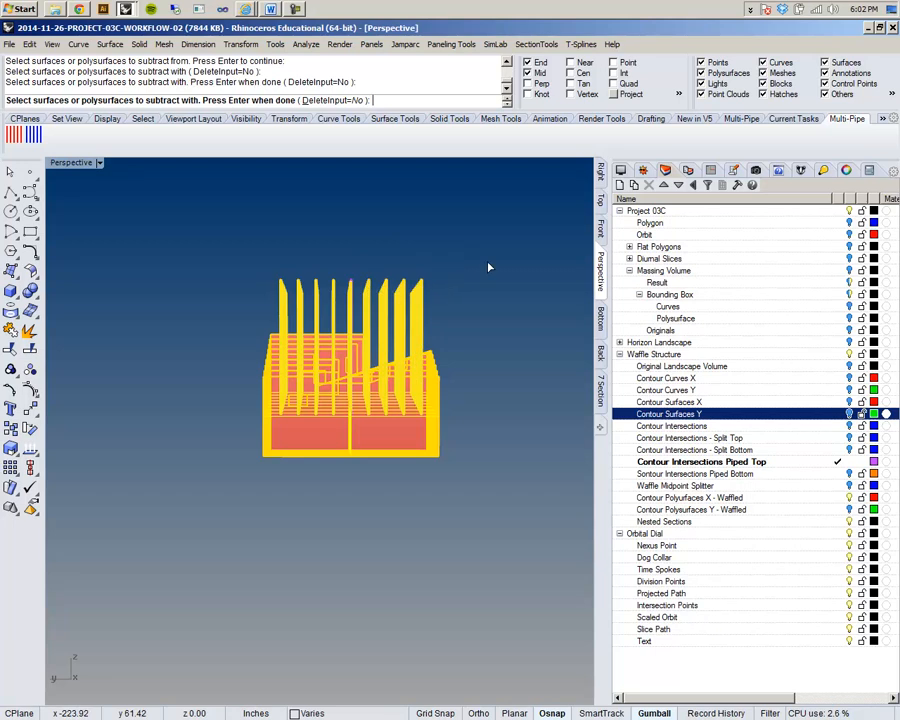
pyautogui.moveTo(271, 276); pyautogui.dragTo(265, 282)
pyautogui.moveTo(247, 301); pyautogui.dragTo(407, 316, button='right')
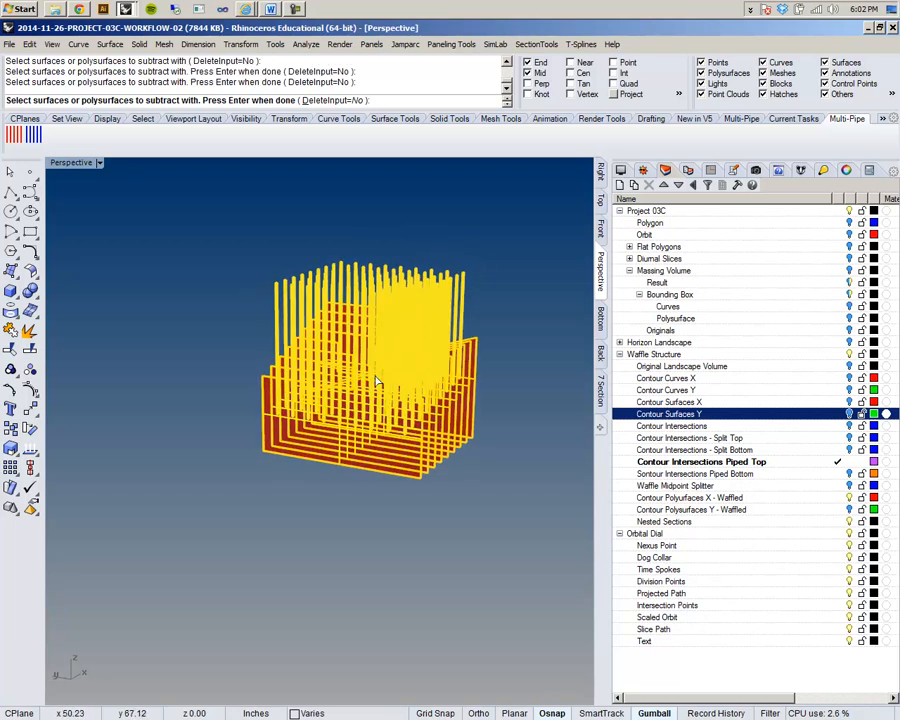
pyautogui.press('Return')
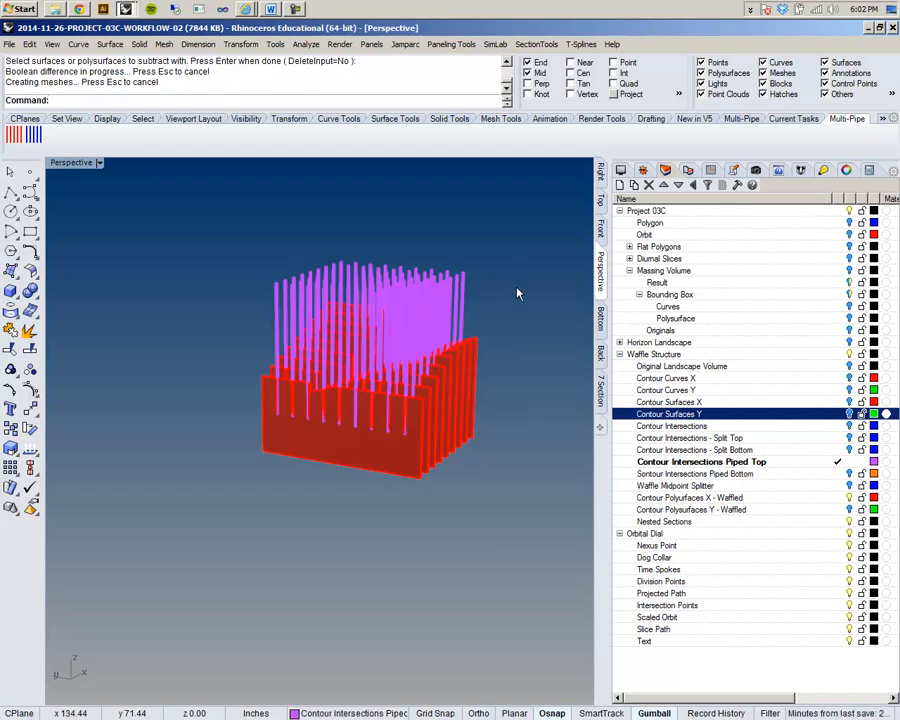
# Make the piped bottom intersections layer current, hide Contour Intersections Piped Top, and check the notches cut into the X panels
pyautogui.moveTo(427, 406)
pyautogui.mouseDown(button='right')
pyautogui.moveTo(382, 408)
pyautogui.moveTo(420, 368)
pyautogui.moveTo(422, 408)
pyautogui.moveTo(430, 410)
pyautogui.mouseUp(button='right')
pyautogui.click(838, 474)
pyautogui.click(849, 462)
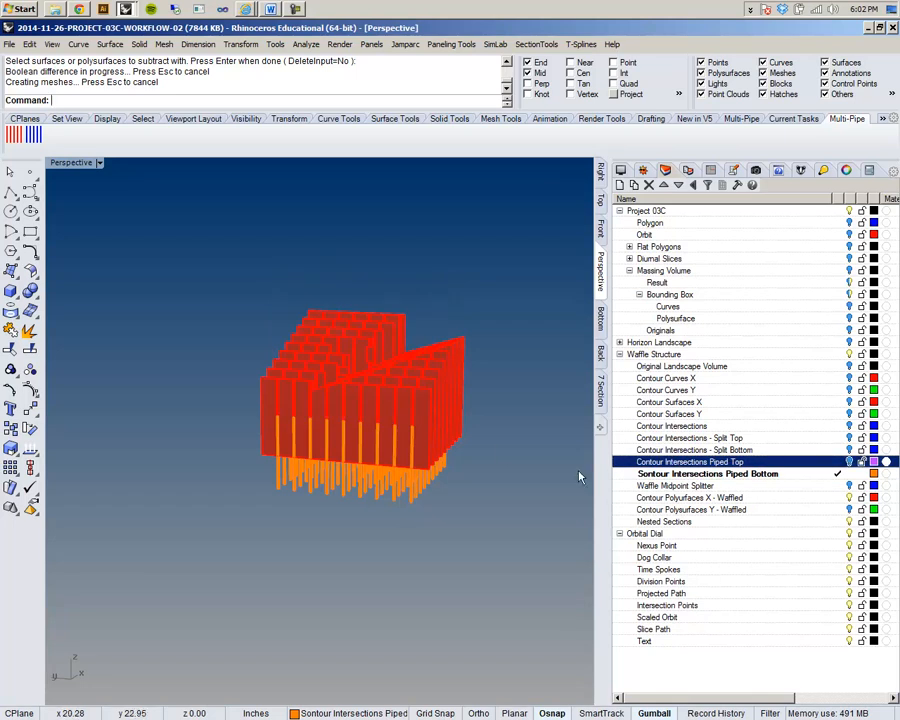
pyautogui.moveTo(478, 452); pyautogui.dragTo(409, 476, button='right')
pyautogui.scroll(10, 409, 476)
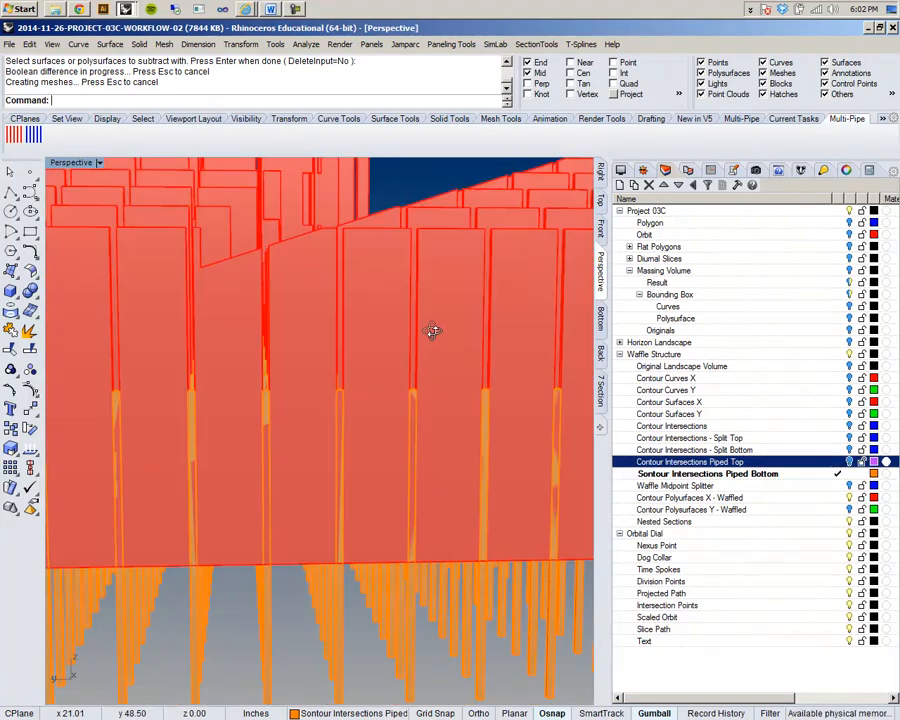
pyautogui.moveTo(432, 331); pyautogui.dragTo(360, 376, button='right')
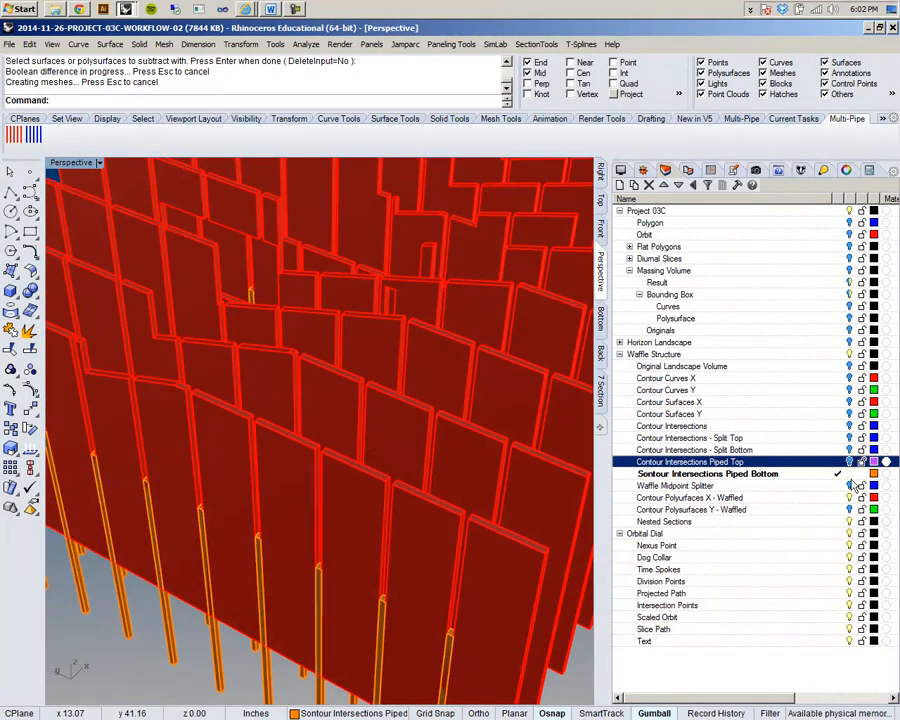
# Show Contour Polysurfaces Y - Waffled, keep the piped bottom intersections layer current, and hide Contour Polyurfaces X - Waffled
pyautogui.click(843, 508)
pyautogui.click(838, 509)
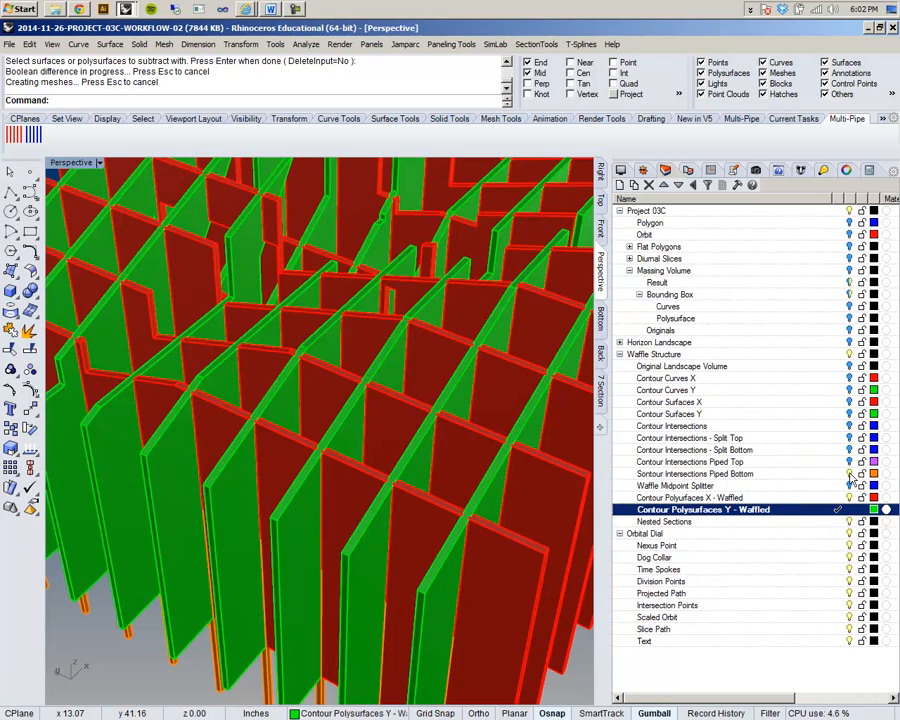
pyautogui.click(853, 474)
pyautogui.doubleClick(780, 475)
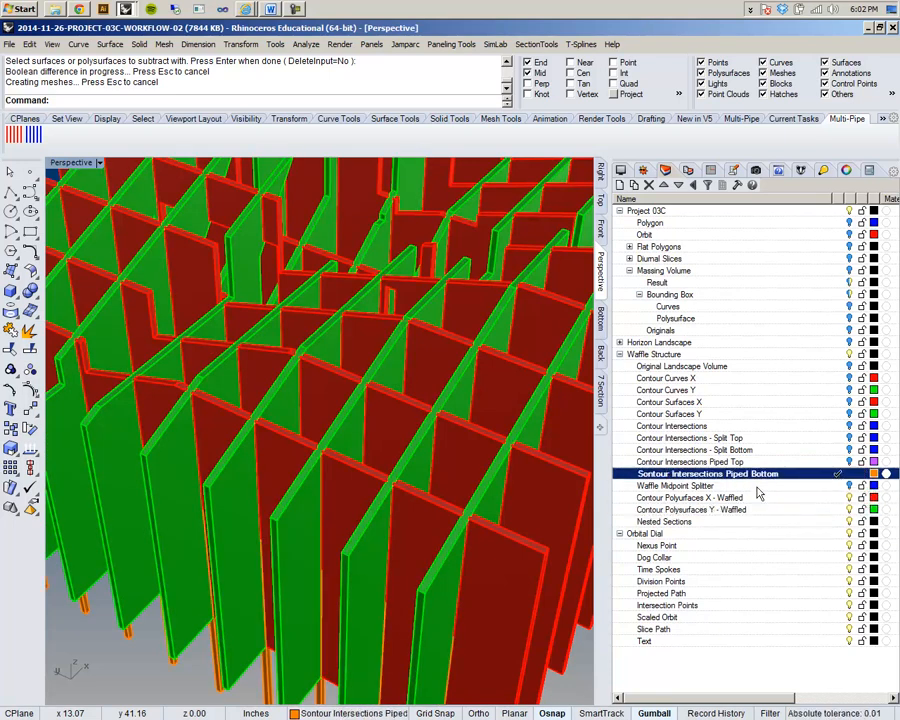
pyautogui.click(849, 498)
pyautogui.scroll(-8, 474, 464)
pyautogui.moveTo(474, 464); pyautogui.dragTo(536, 362, button='right')
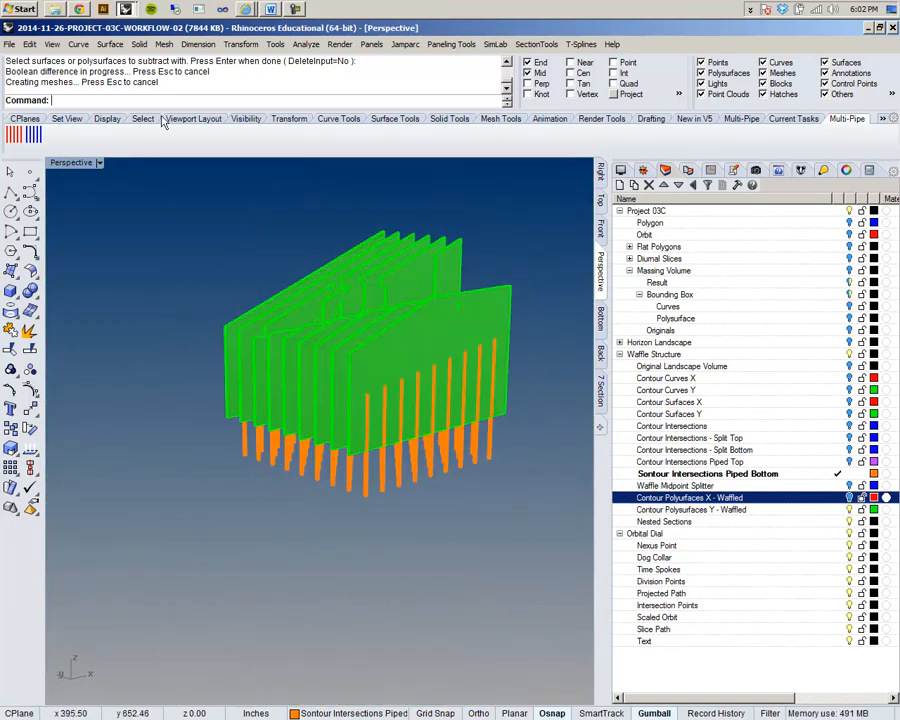
# Boolean-subtract all objects on the piped bottom intersections layer from those on Contour Polysurfaces Y - Waffled, with DeleteInput set to No
pyautogui.rightClick(188, 74)
pyautogui.click(215, 126)
pyautogui.moveTo(530, 246); pyautogui.dragTo(506, 213, button='right')
pyautogui.moveTo(506, 213); pyautogui.dragTo(263, 300)
pyautogui.moveTo(295, 215); pyautogui.dragTo(409, 226, button='right')
pyautogui.moveTo(490, 224); pyautogui.dragTo(550, 243, button='right')
pyautogui.moveTo(531, 500); pyautogui.dragTo(531, 449, button='right')
pyautogui.rightClick(758, 510)
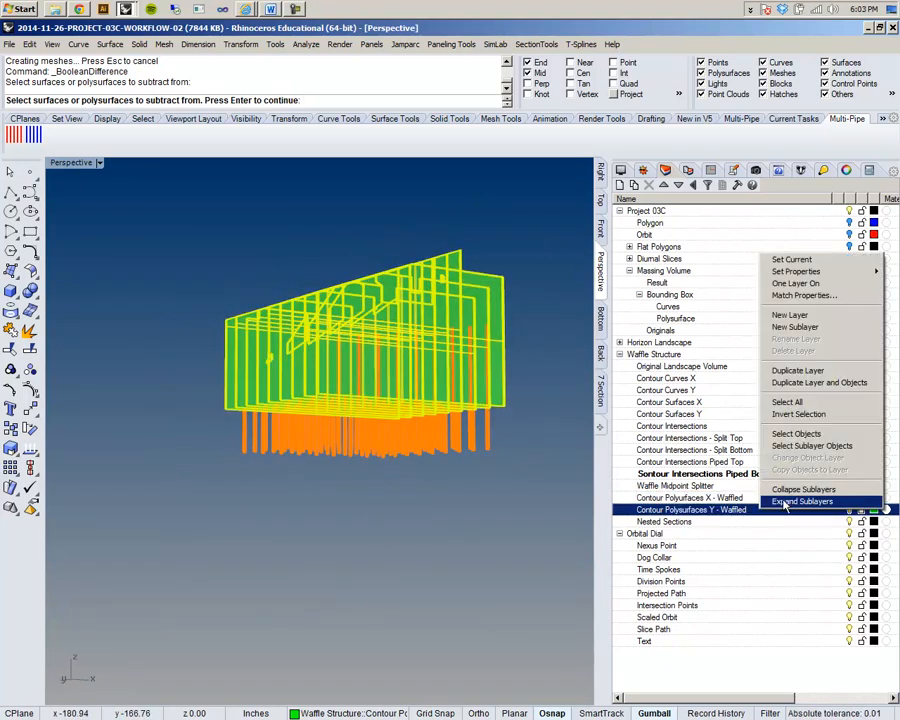
pyautogui.click(806, 437)
pyautogui.moveTo(376, 427); pyautogui.dragTo(395, 374, button='right')
pyautogui.press('Return')
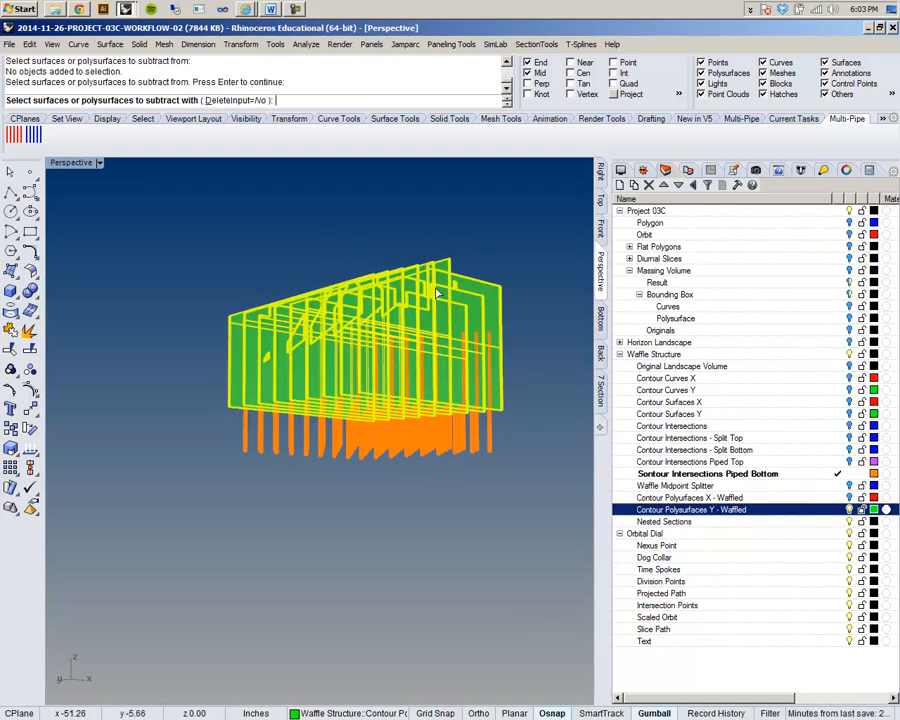
pyautogui.rightClick(769, 478)
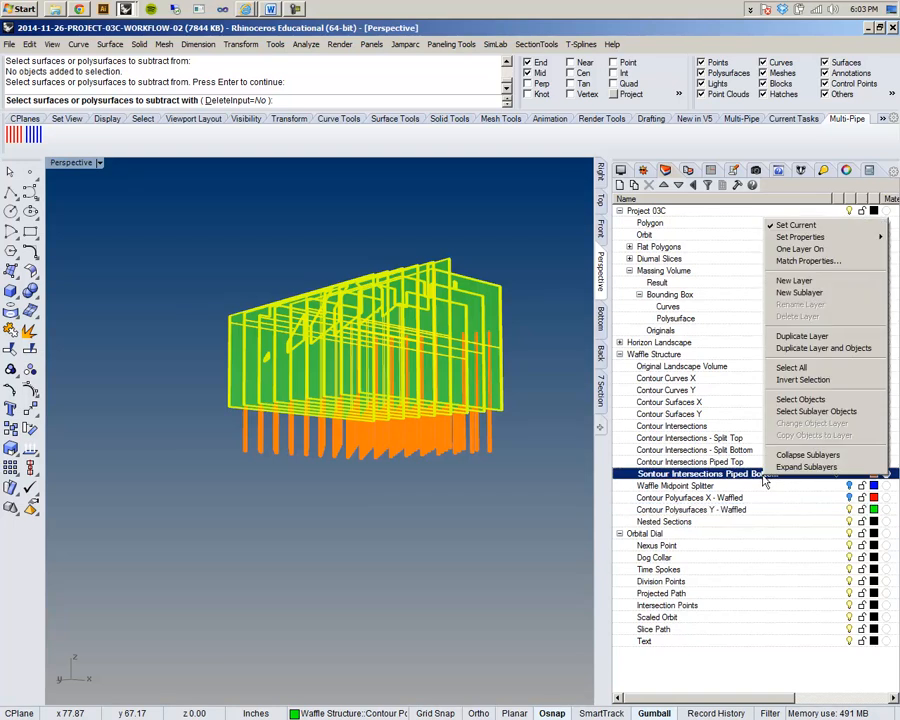
pyautogui.click(862, 397)
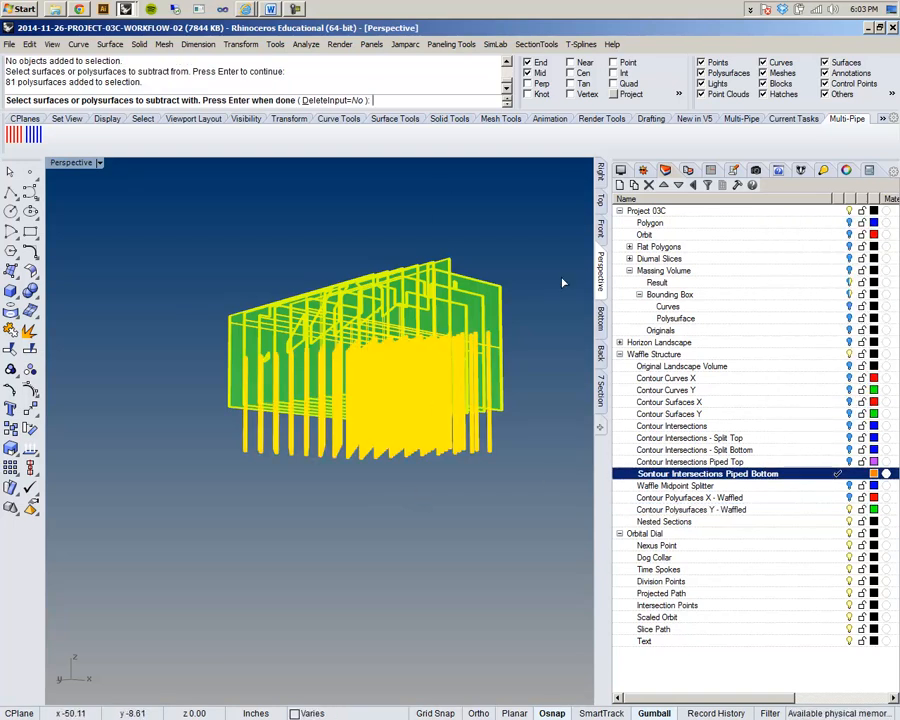
pyautogui.press('Return')
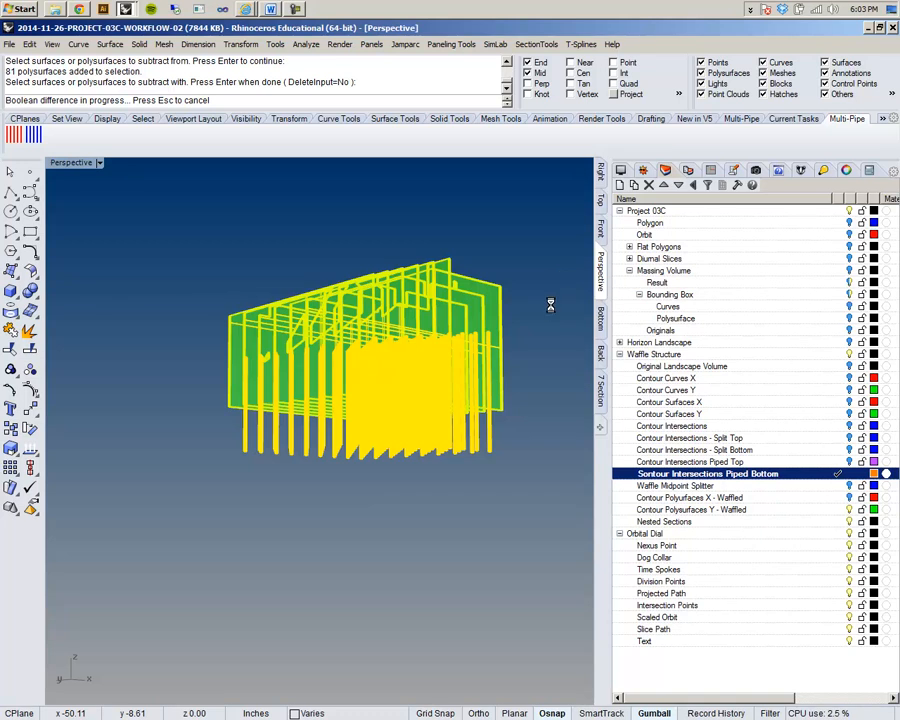
# Make Contour Polyurfaces X - Waffled the current, visible layer and hide the piped bottom intersections layer
pyautogui.moveTo(392, 464); pyautogui.dragTo(455, 468, button='right')
pyautogui.click(838, 499)
pyautogui.click(849, 475)
pyautogui.moveTo(411, 457); pyautogui.dragTo(355, 475, button='right')
pyautogui.scroll(6, 355, 475)
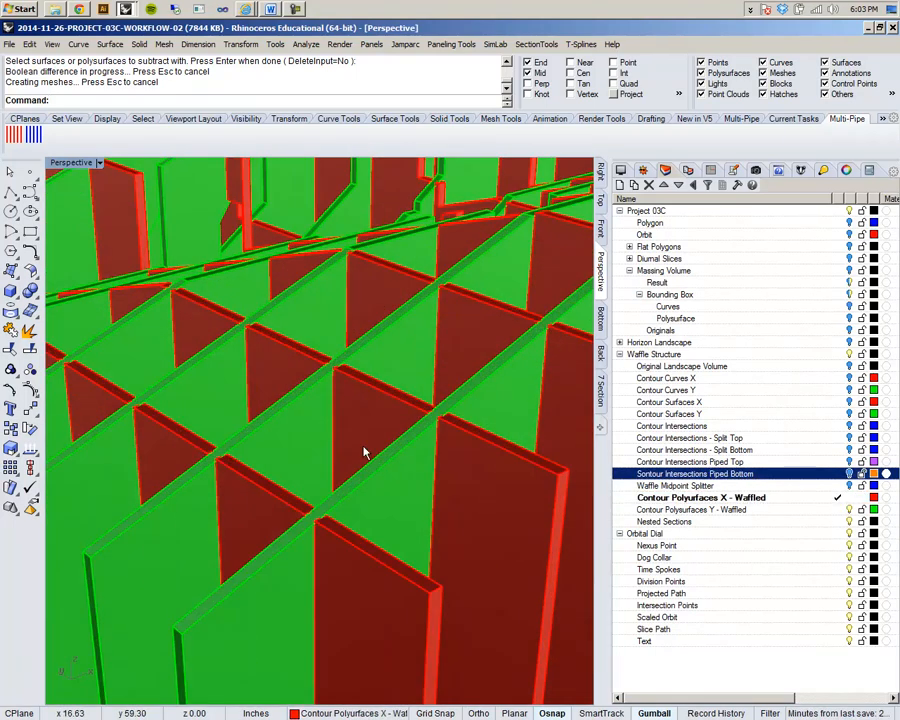
# Highlight the outermost X and Y panels together to compare their opposing notches, and clear the selection
pyautogui.scroll(-3, 340, 480)
pyautogui.click(344, 508)
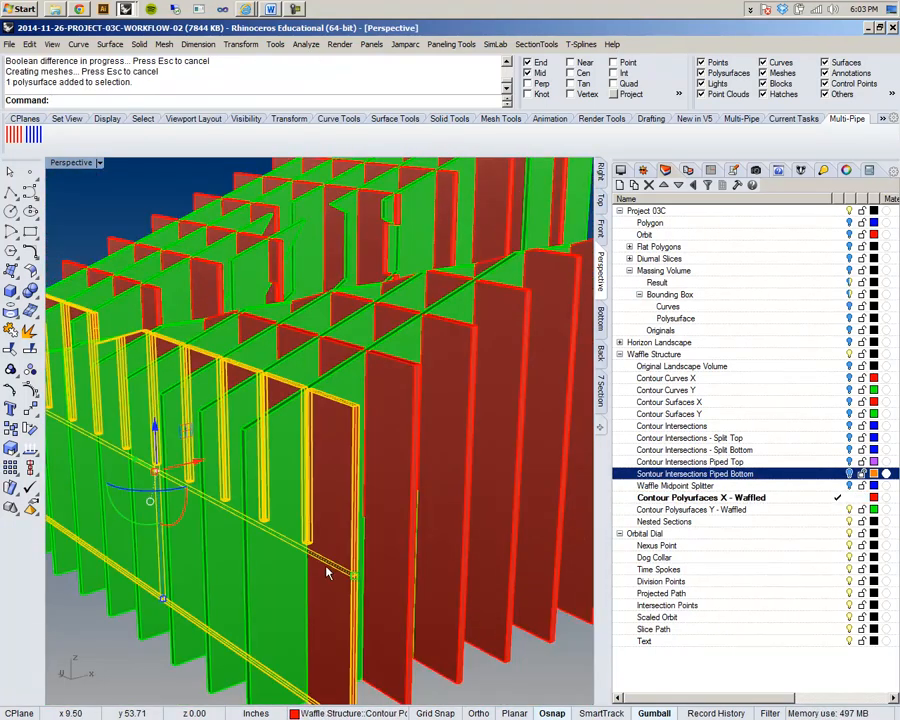
pyautogui.keyDown('shift'); pyautogui.click(341, 381); pyautogui.keyUp('shift')
pyautogui.scroll(-5, 335, 375)
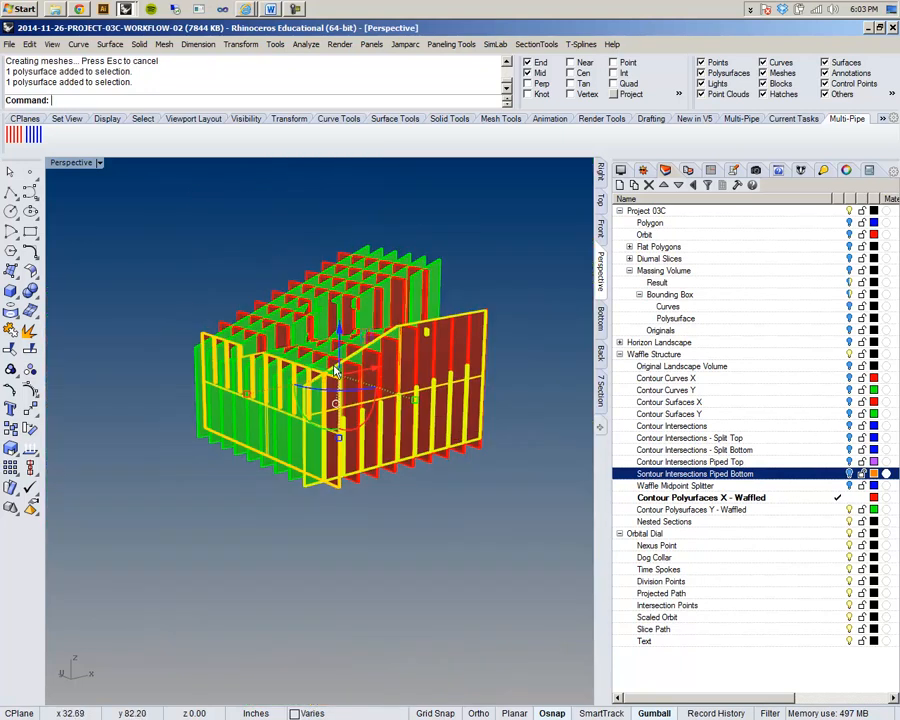
pyautogui.moveTo(316, 337); pyautogui.dragTo(344, 316, button='right')
pyautogui.click(434, 436)
pyautogui.keyDown('shift'); pyautogui.moveTo(387, 352); pyautogui.dragTo(377, 452, button='right'); pyautogui.keyUp('shift')
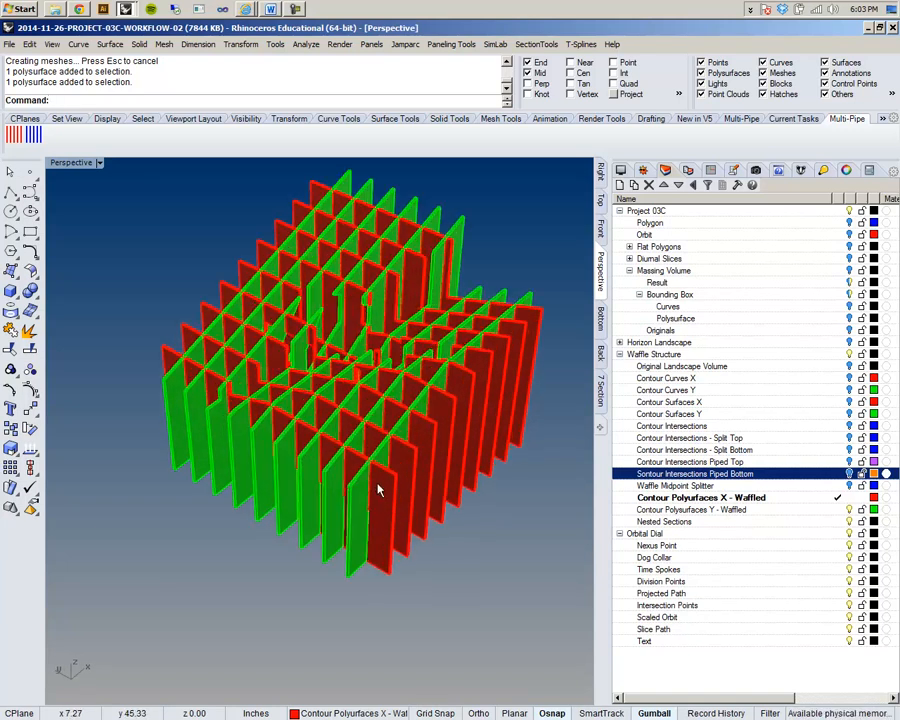
# Examine up close how the notched X and Y panels interlock at the near corner of the waffle structure
pyautogui.scroll(5, 360, 461)
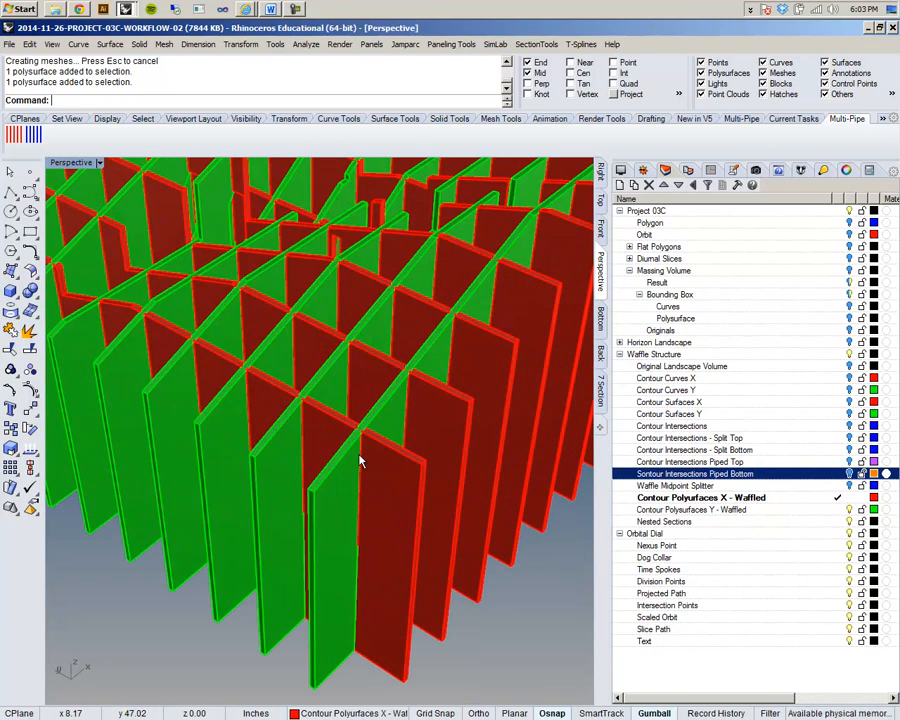
pyautogui.scroll(3, 360, 461)
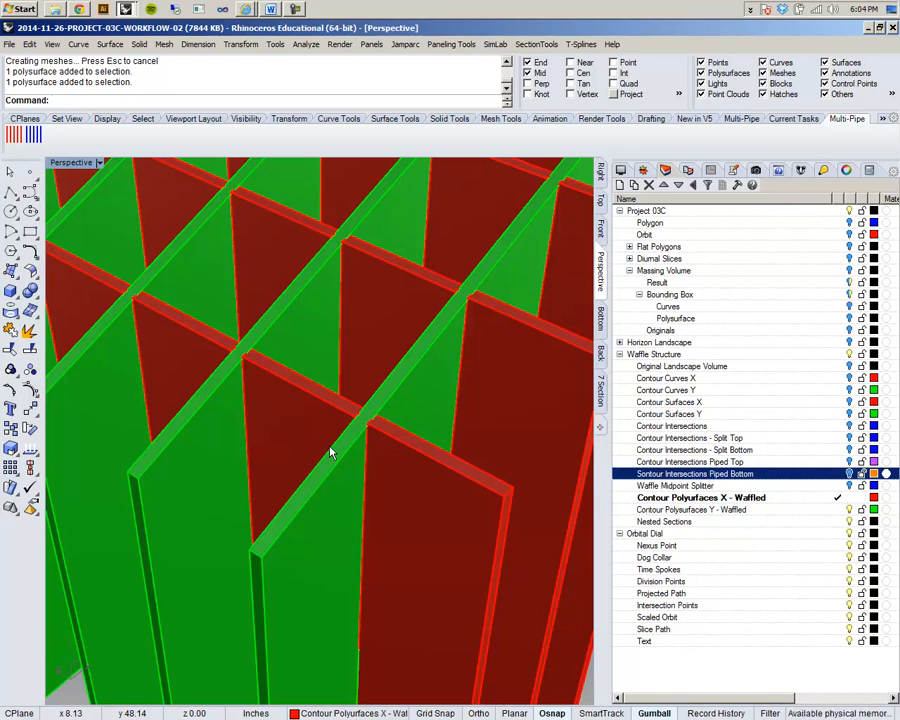
pyautogui.scroll(-5, 350, 442)
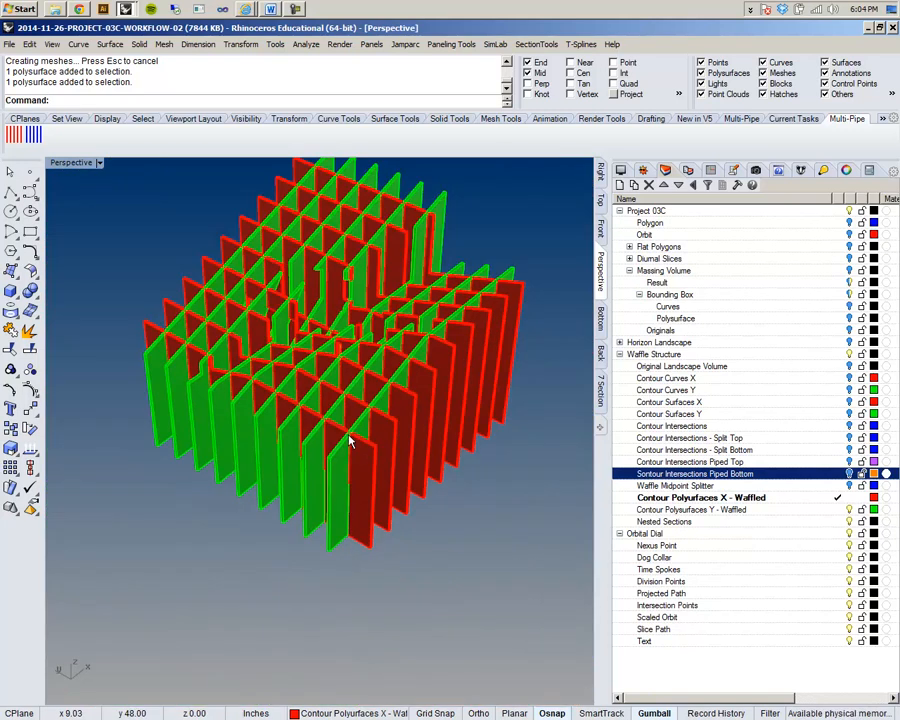
pyautogui.scroll(5, 364, 438)
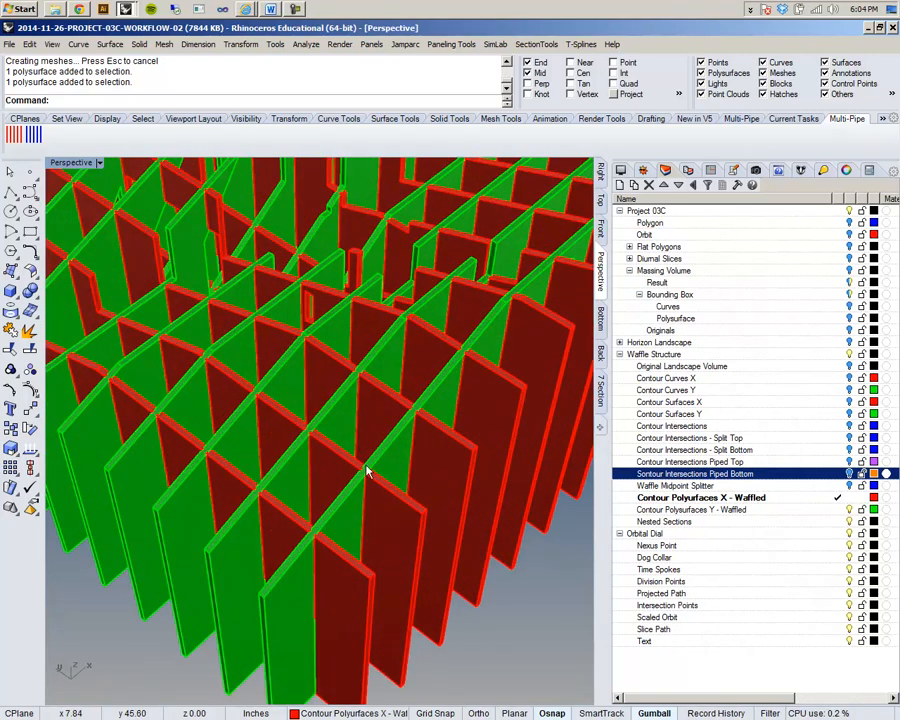
pyautogui.moveTo(362, 443); pyautogui.dragTo(384, 521, button='right')
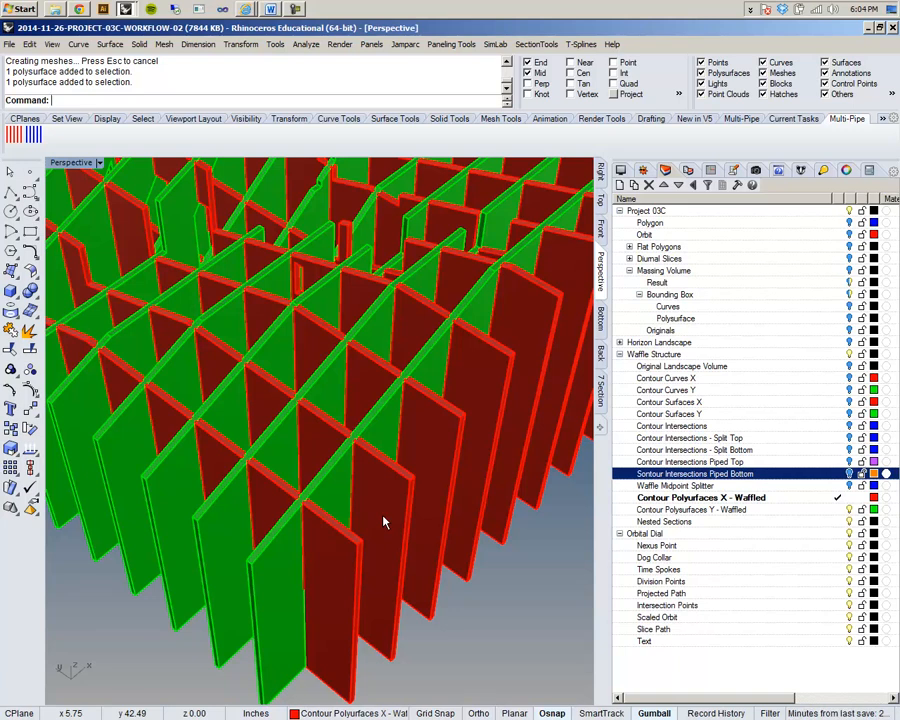
pyautogui.scroll(-3, 356, 520)
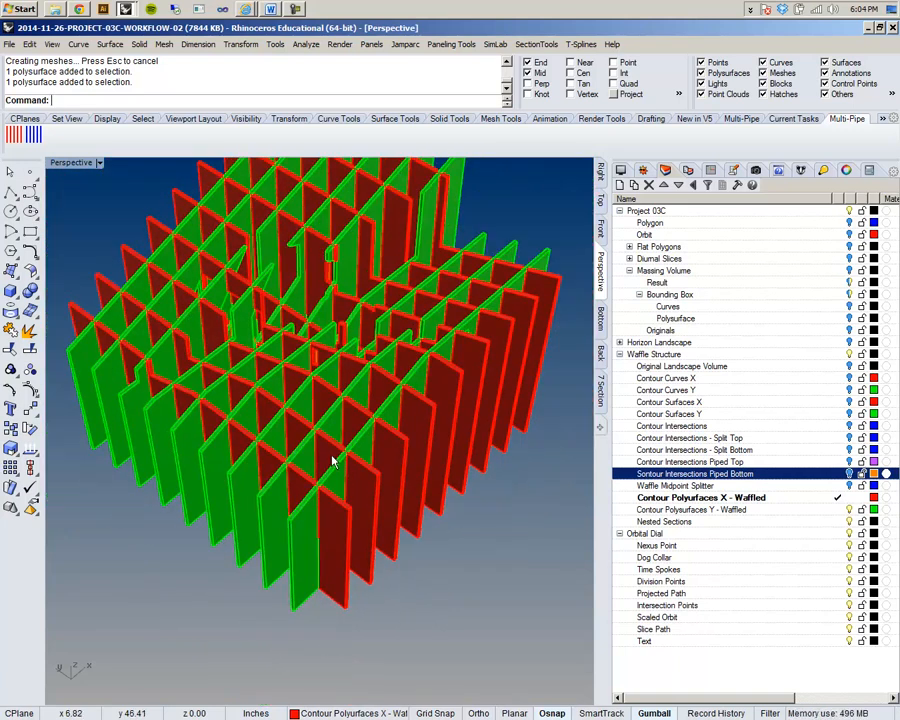
pyautogui.moveTo(326, 483); pyautogui.dragTo(364, 470, button='right')
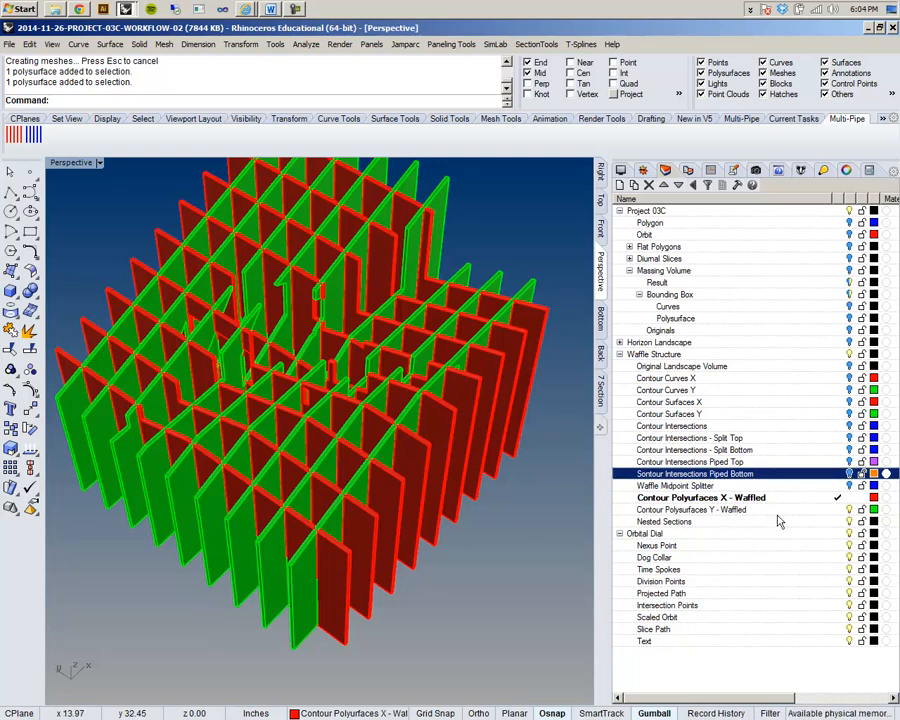
pyautogui.click(619, 355)
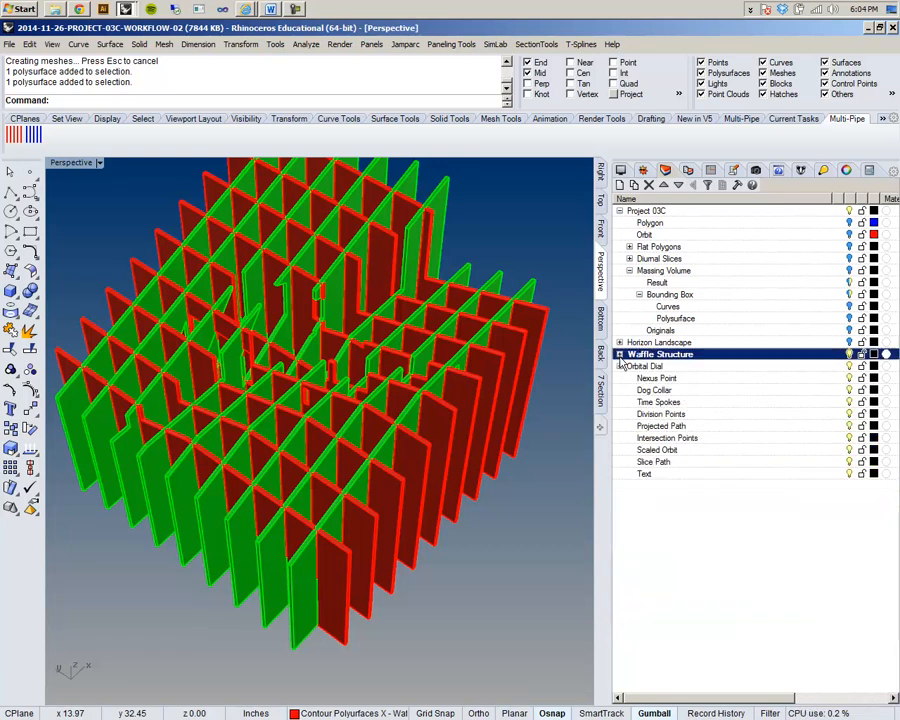
pyautogui.click(620, 355)
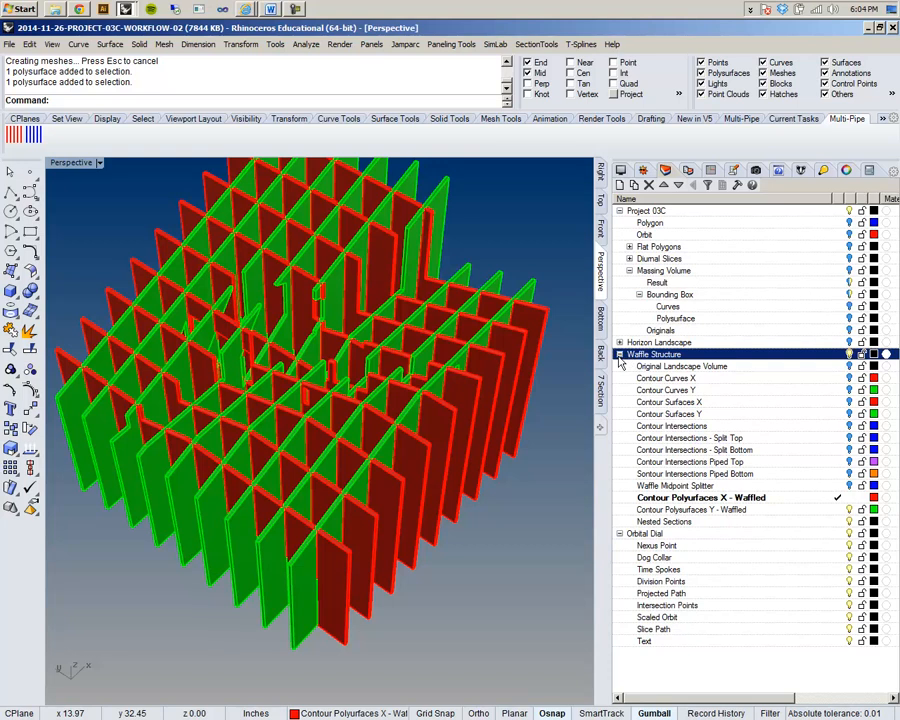
pyautogui.moveTo(560, 397); pyautogui.dragTo(400, 330, button='right')
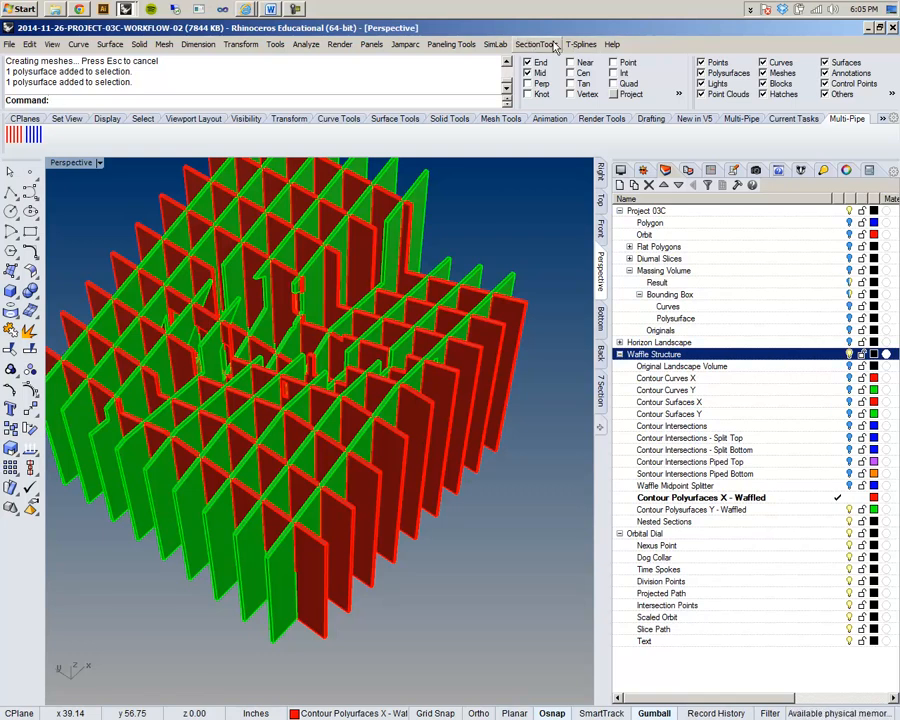
# Start a SectionTools section array and hide the Contour Polysurfaces Y - Waffled layer so only the X panels show
pyautogui.click(534, 44)
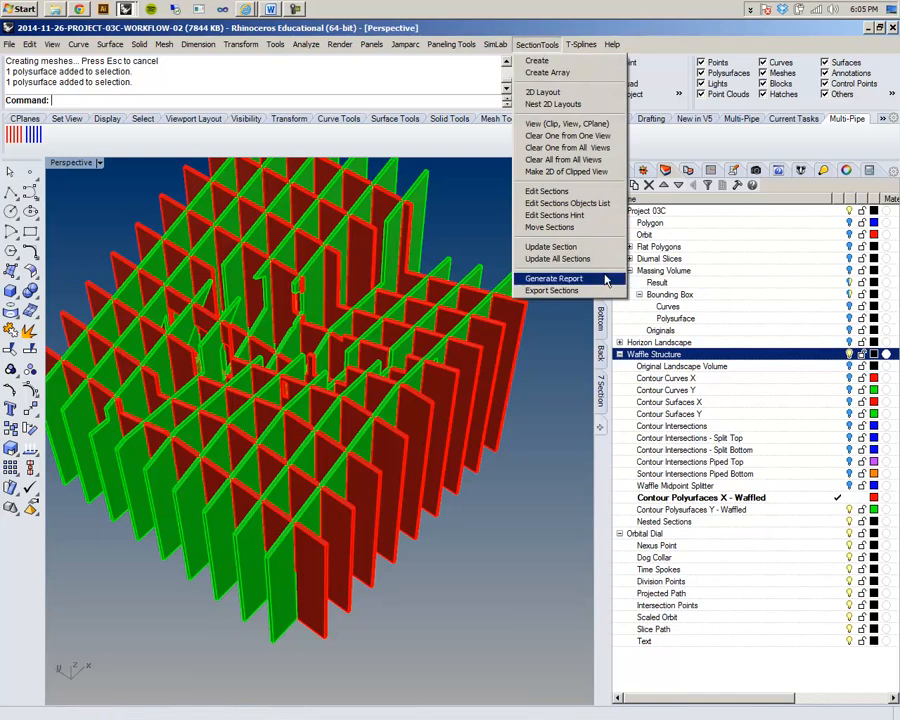
pyautogui.click(552, 73)
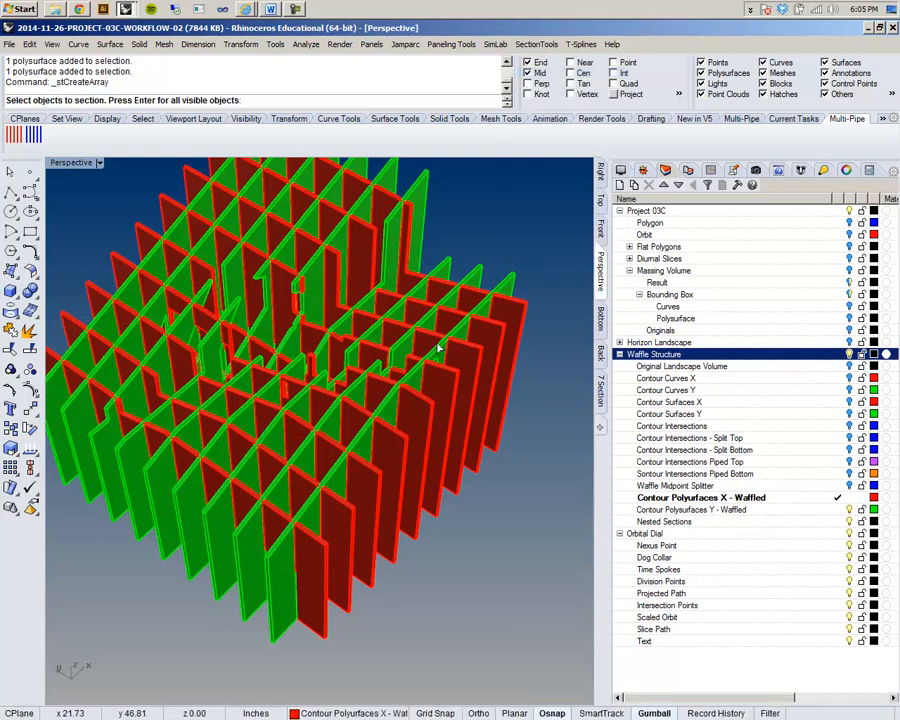
pyautogui.scroll(-5, 446, 327)
pyautogui.keyDown('shift'); pyautogui.moveTo(473, 500); pyautogui.dragTo(438, 511, button='right'); pyautogui.keyUp('shift')
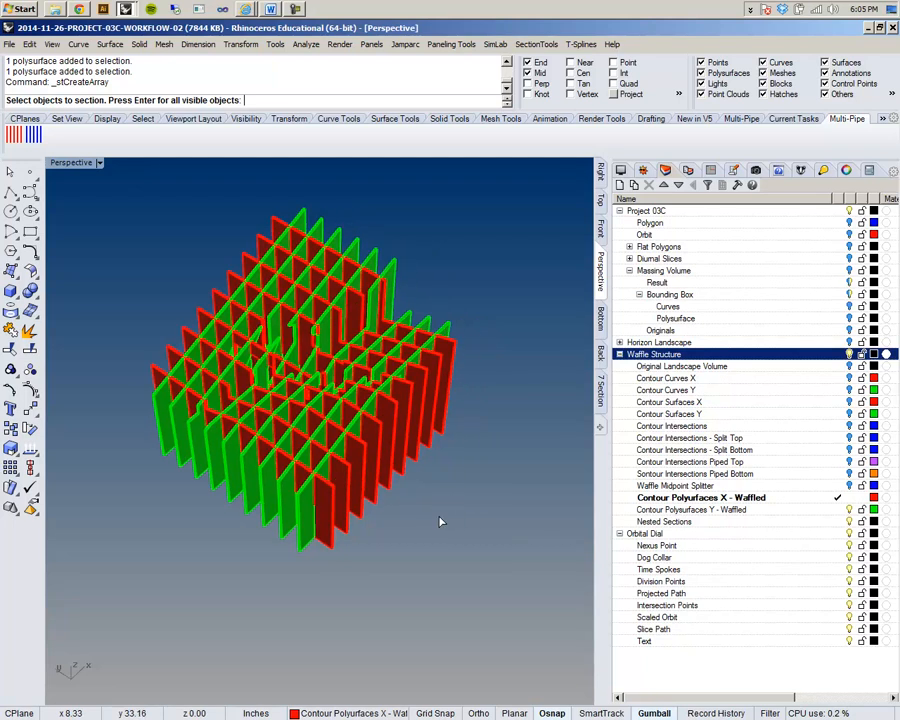
pyautogui.moveTo(368, 502); pyautogui.dragTo(383, 484, button='right')
pyautogui.click(849, 511)
pyautogui.scroll(3, 323, 402)
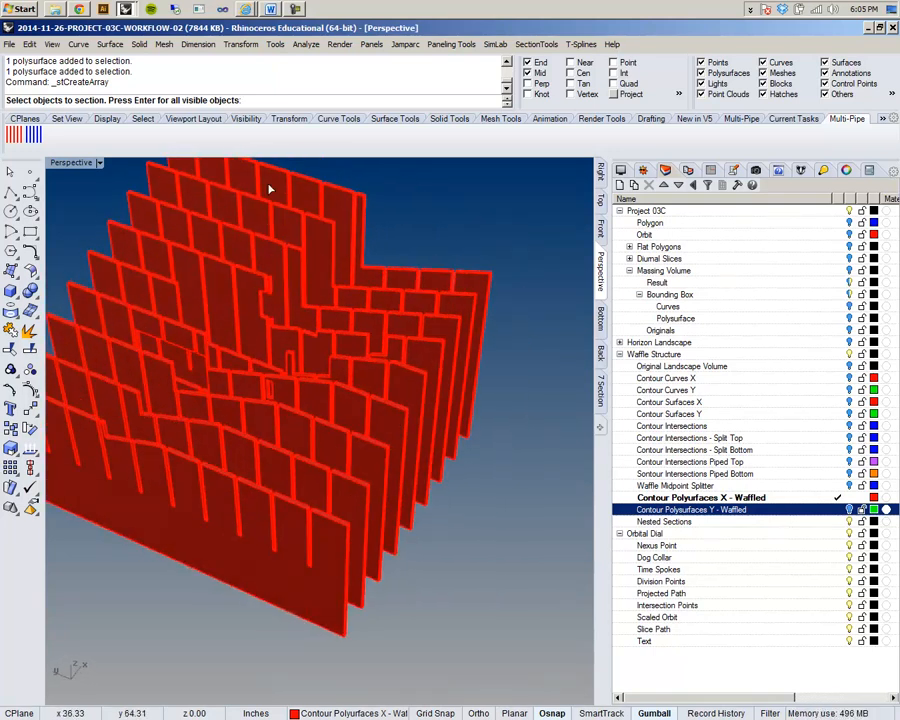
# Choose all the notched X panels as the objects to section and confirm the selection
pyautogui.scroll(-2, 243, 184)
pyautogui.moveTo(588, 628); pyautogui.dragTo(198, 186)
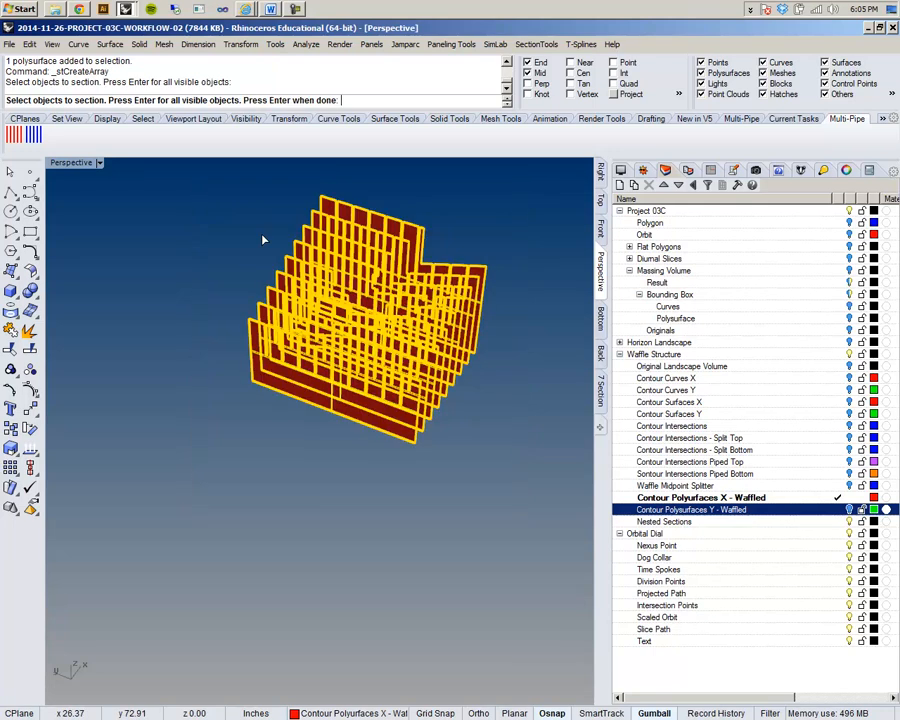
pyautogui.moveTo(380, 329); pyautogui.dragTo(366, 357, button='right')
pyautogui.keyDown('shift'); pyautogui.moveTo(457, 331); pyautogui.dragTo(394, 357, button='right'); pyautogui.keyUp('shift')
pyautogui.moveTo(332, 462); pyautogui.dragTo(378, 374, button='right')
pyautogui.scroll(6, 370, 345)
pyautogui.moveTo(347, 338); pyautogui.dragTo(357, 470, button='right')
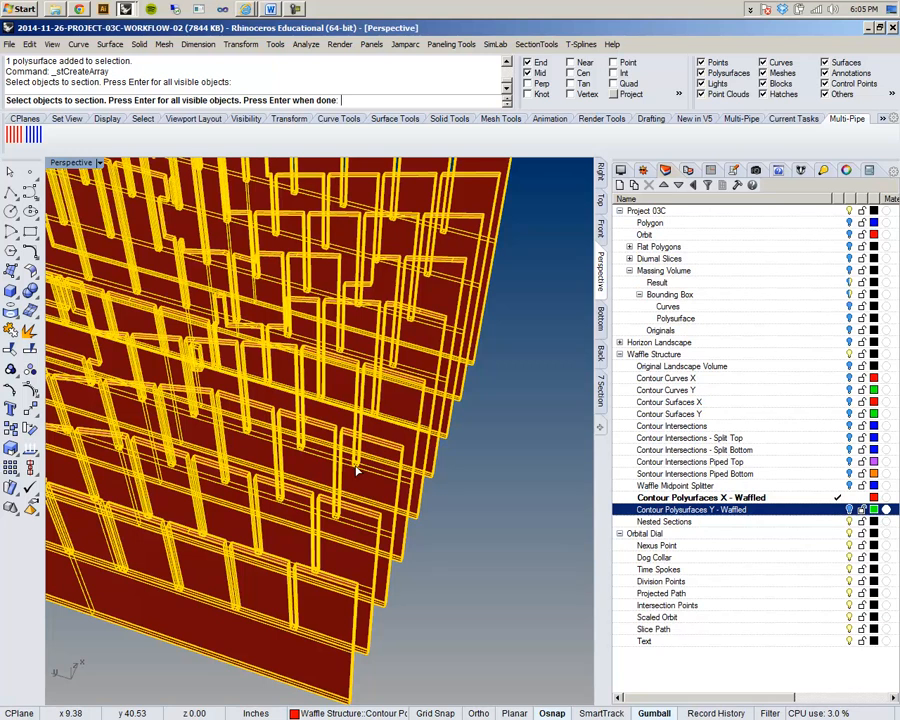
pyautogui.press('Return')
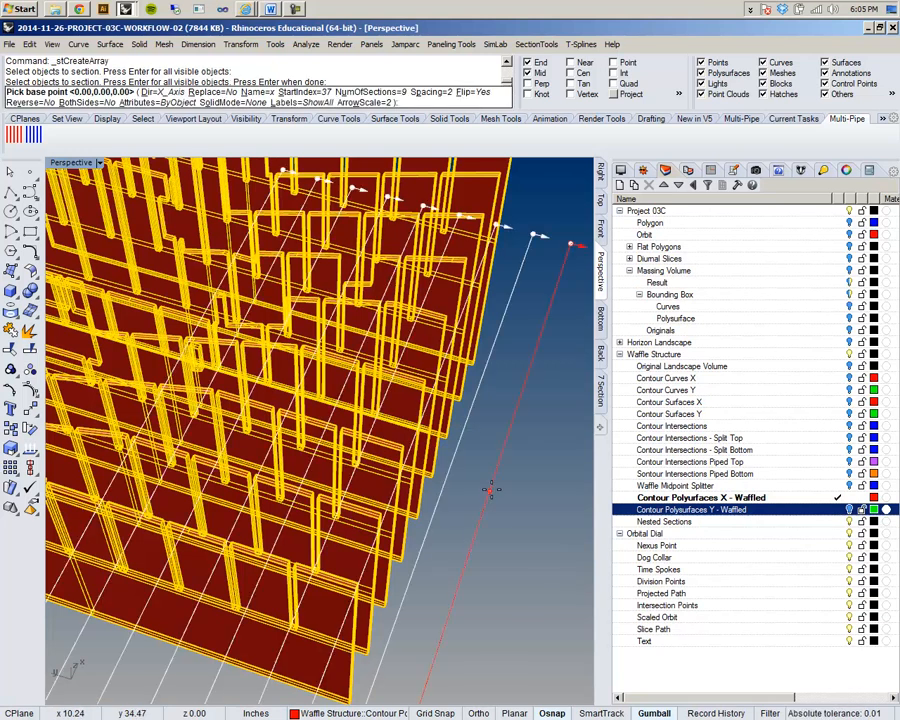
# Set the section array's direction to Y_Axis, its start index to 1 and its arrow scale to 1
pyautogui.scroll(-5, 340, 470)
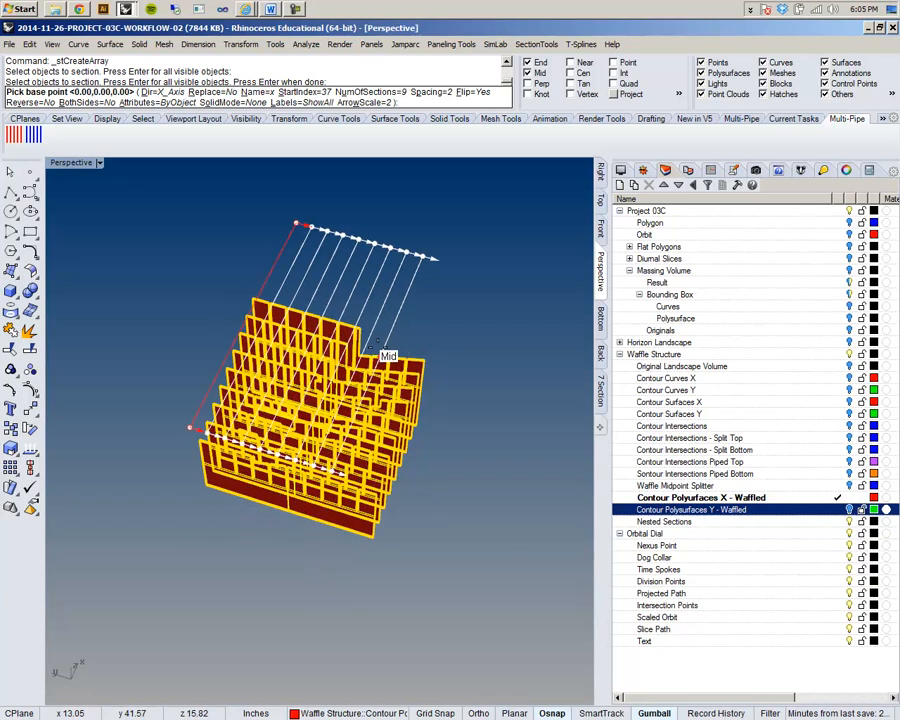
pyautogui.moveTo(285, 271)
pyautogui.mouseDown(button='right')
pyautogui.moveTo(323, 301)
pyautogui.moveTo(286, 280)
pyautogui.mouseUp(button='right')
pyautogui.scroll(4, 257, 365)
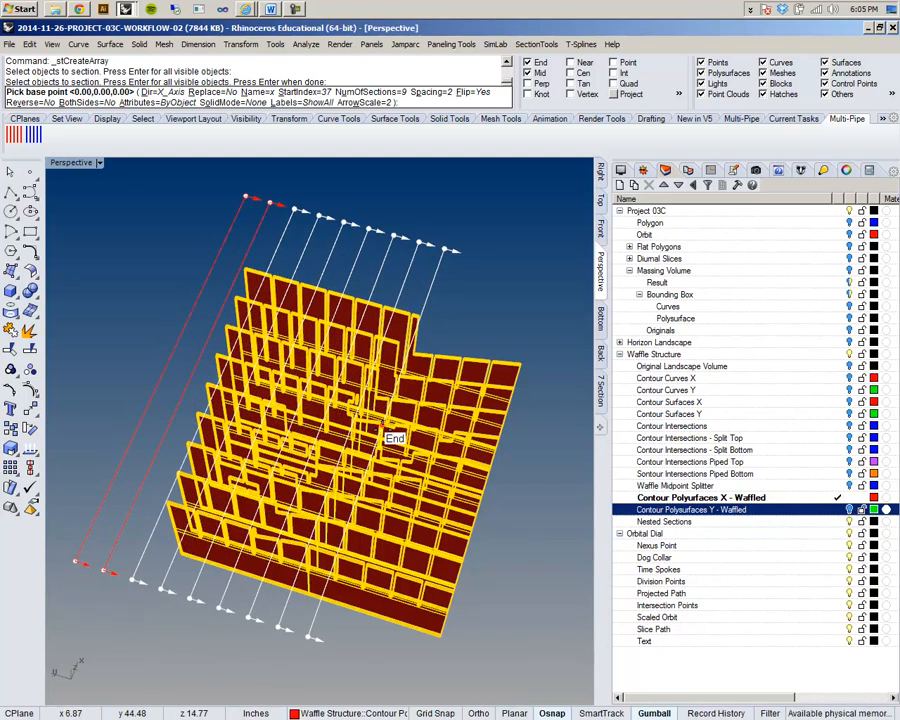
pyautogui.click(159, 93)
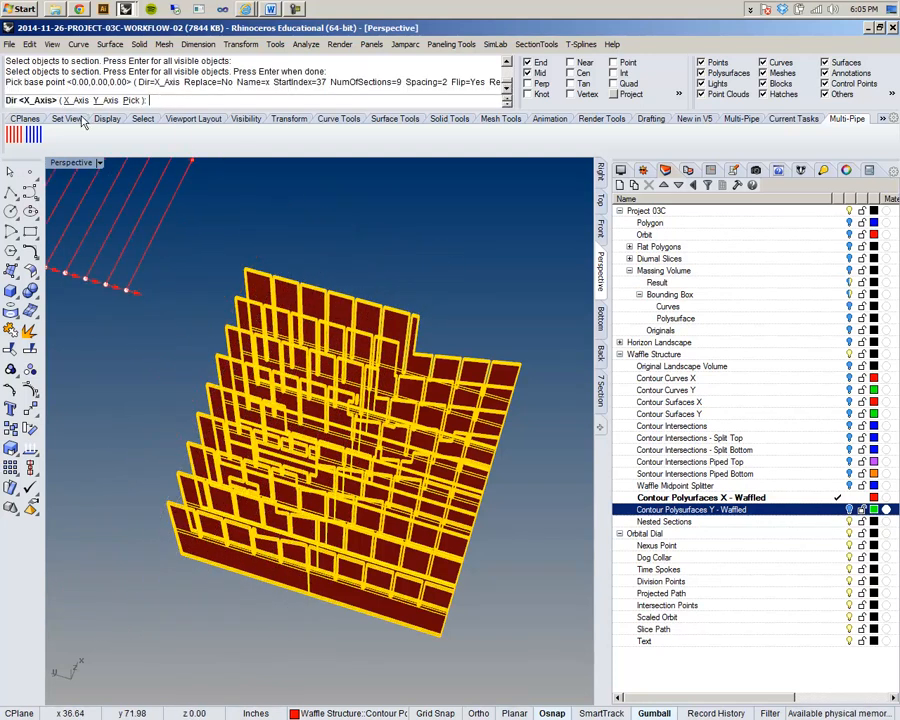
pyautogui.click(106, 101)
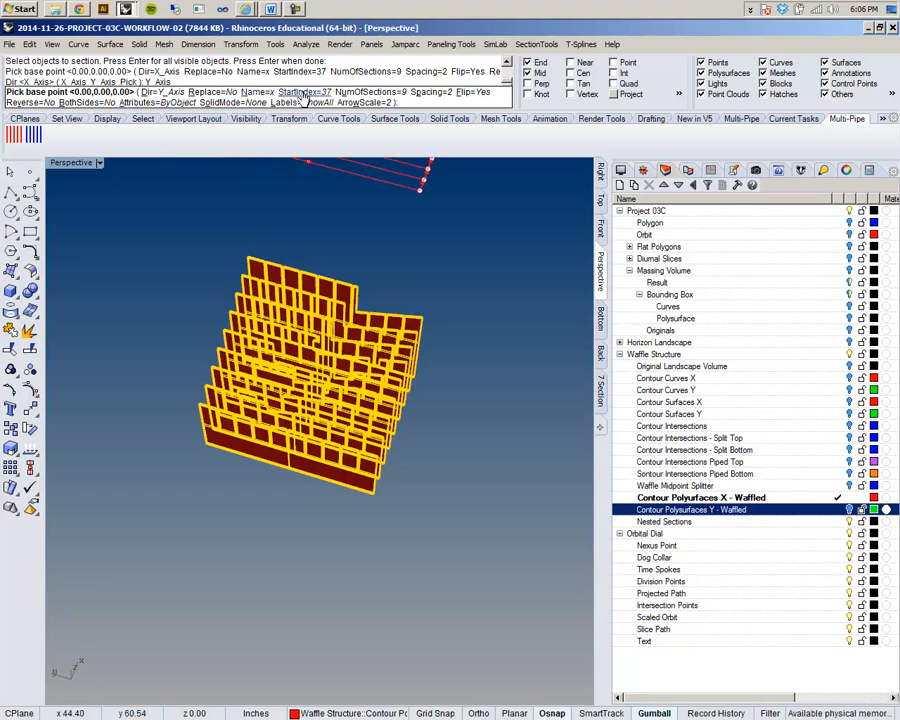
pyautogui.click(302, 94)
pyautogui.write('1')
pyautogui.press('Return')
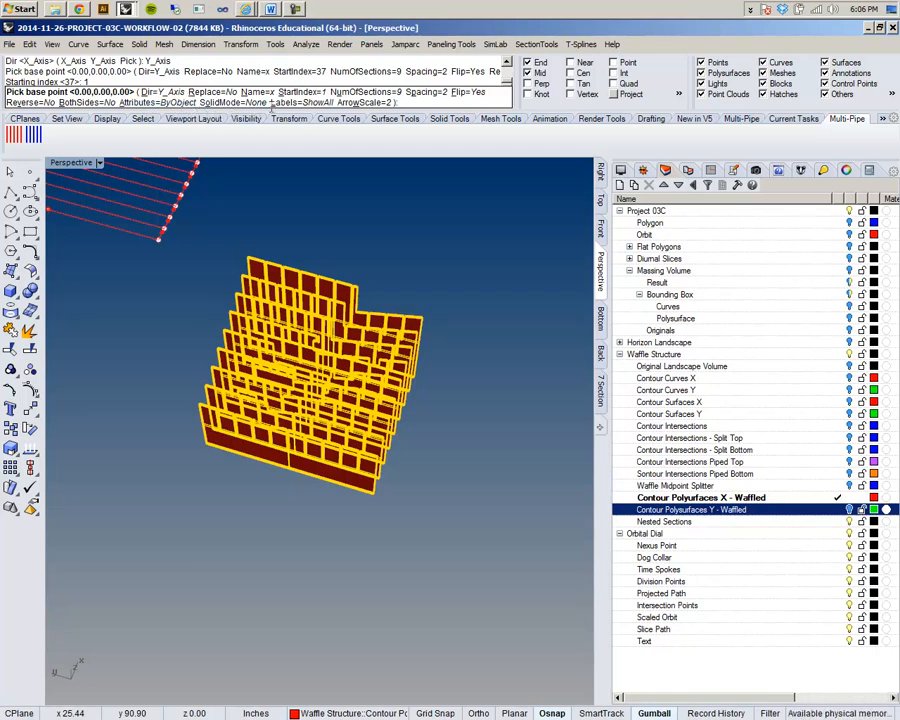
pyautogui.click(361, 104)
pyautogui.write('1')
pyautogui.press('Return')
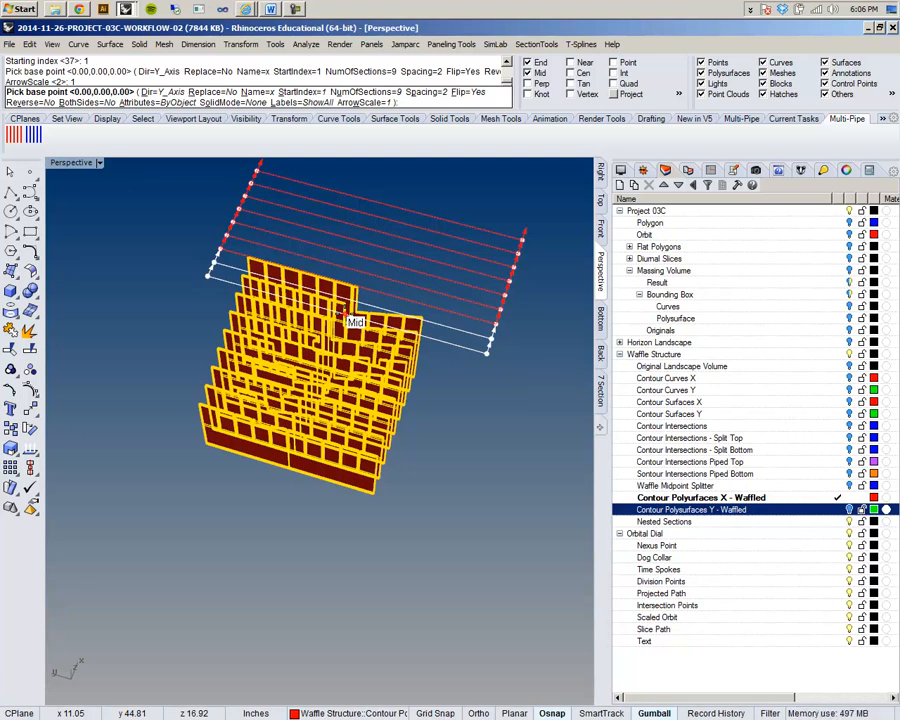
# Create the X sections with the base point at the midpoint of the outermost X panel's bottom end edge
pyautogui.moveTo(410, 320); pyautogui.dragTo(315, 392, button='right')
pyautogui.scroll(10, 269, 437)
pyautogui.scroll(-6, 267, 437)
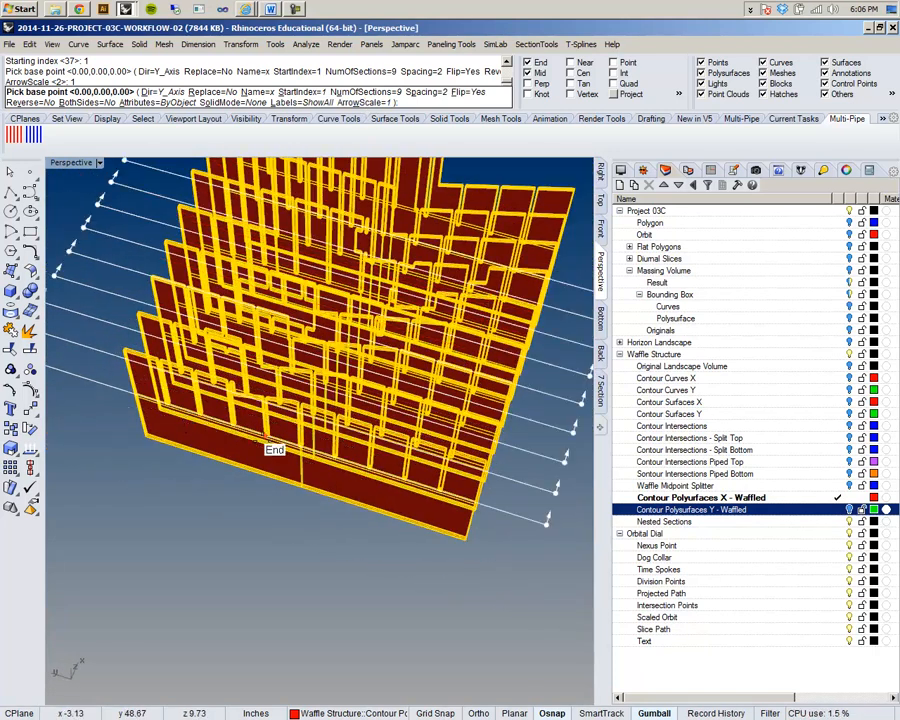
pyautogui.scroll(10, 410, 500)
pyautogui.scroll(-5, 408, 487)
pyautogui.scroll(6, 380, 488)
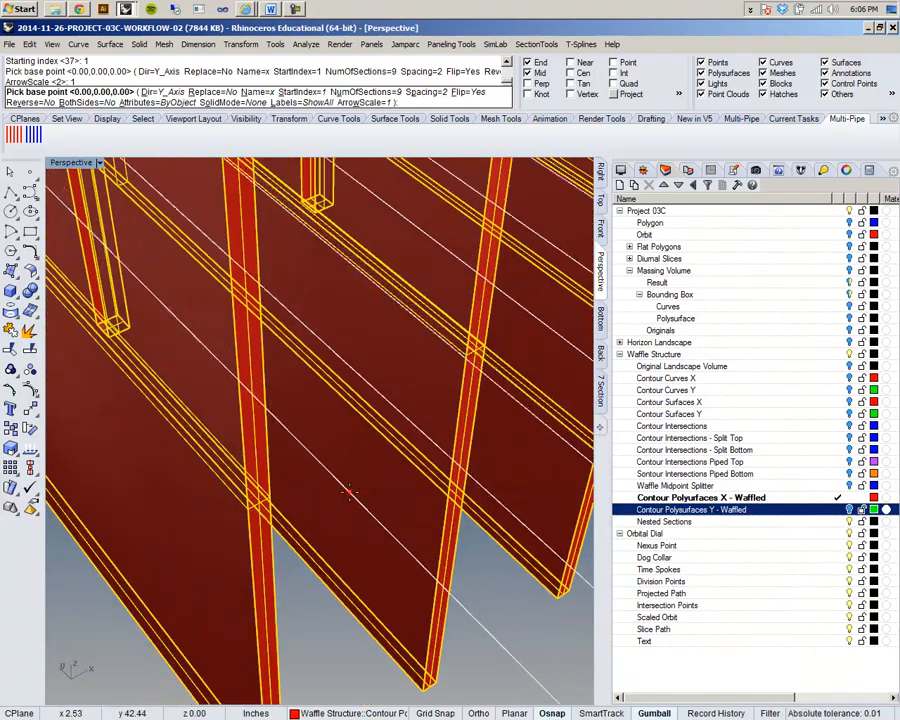
pyautogui.scroll(-4, 352, 490)
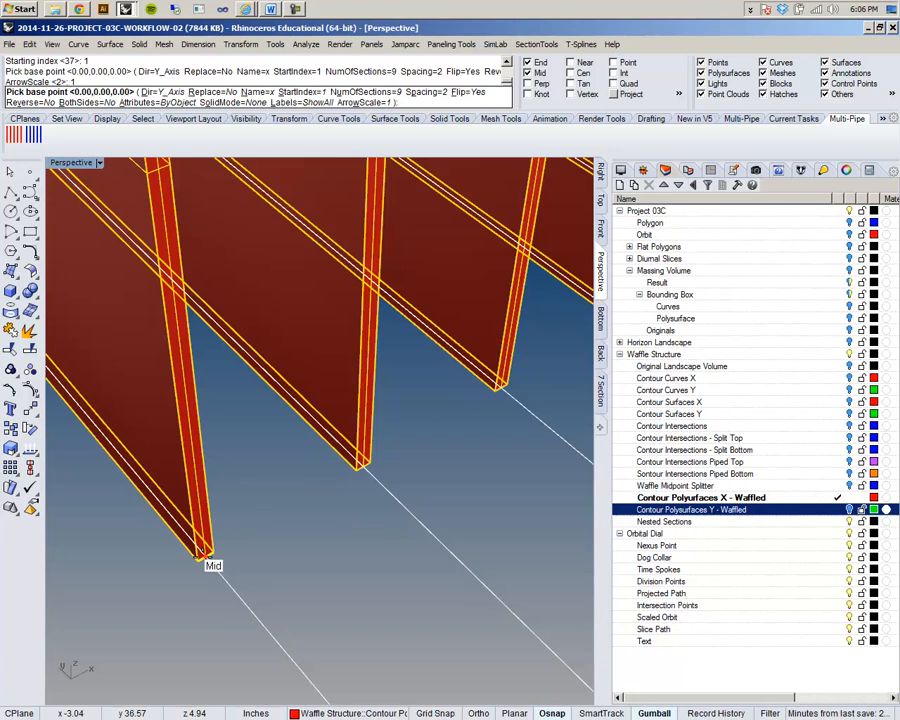
pyautogui.scroll(-8, 203, 556)
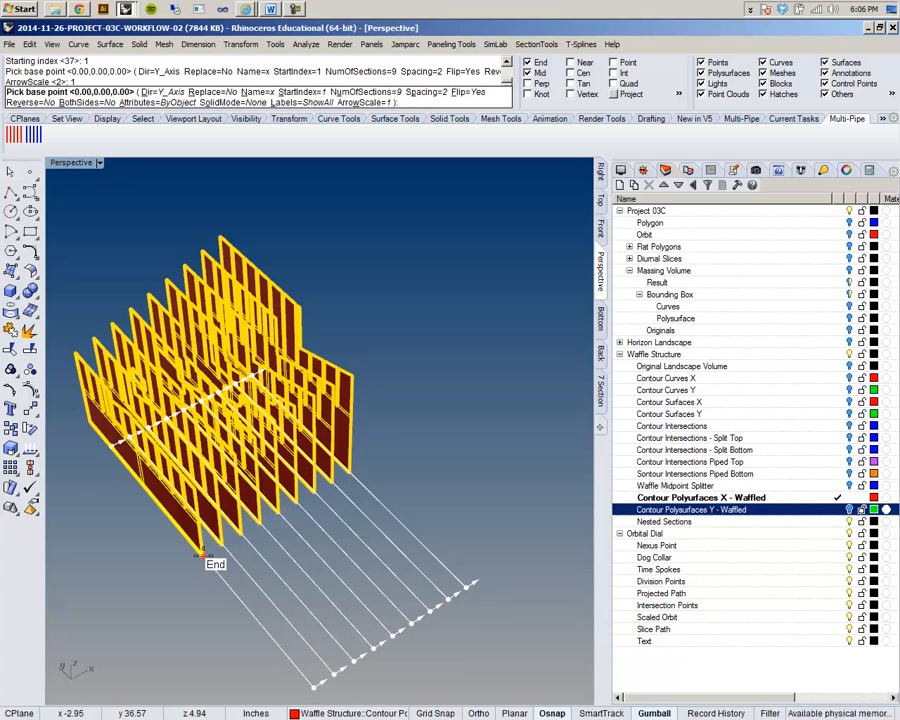
pyautogui.scroll(4, 201, 555)
pyautogui.scroll(6, 201, 555)
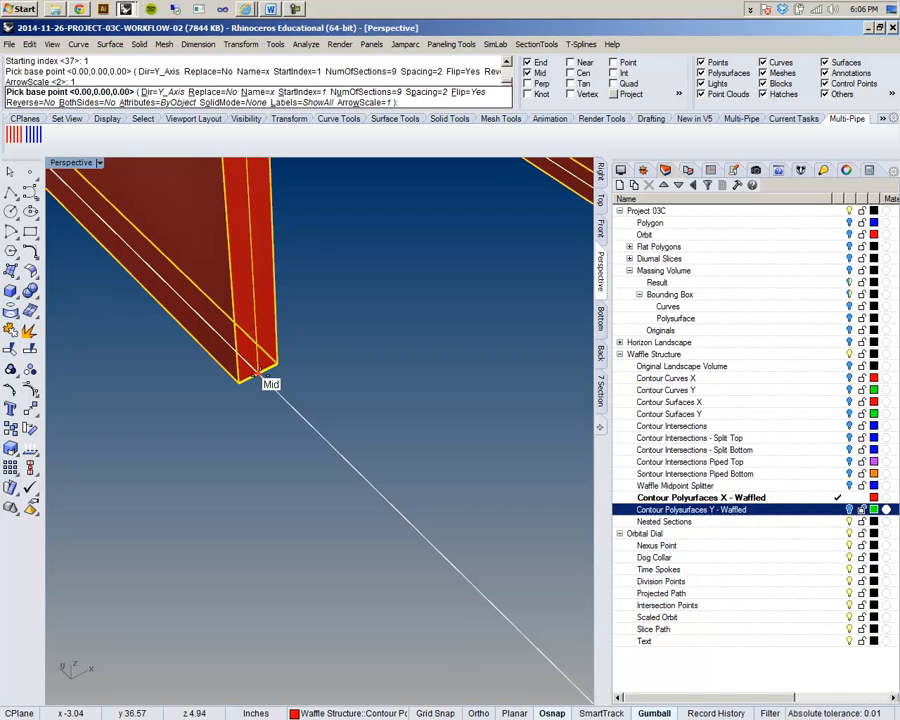
pyautogui.click(263, 377)
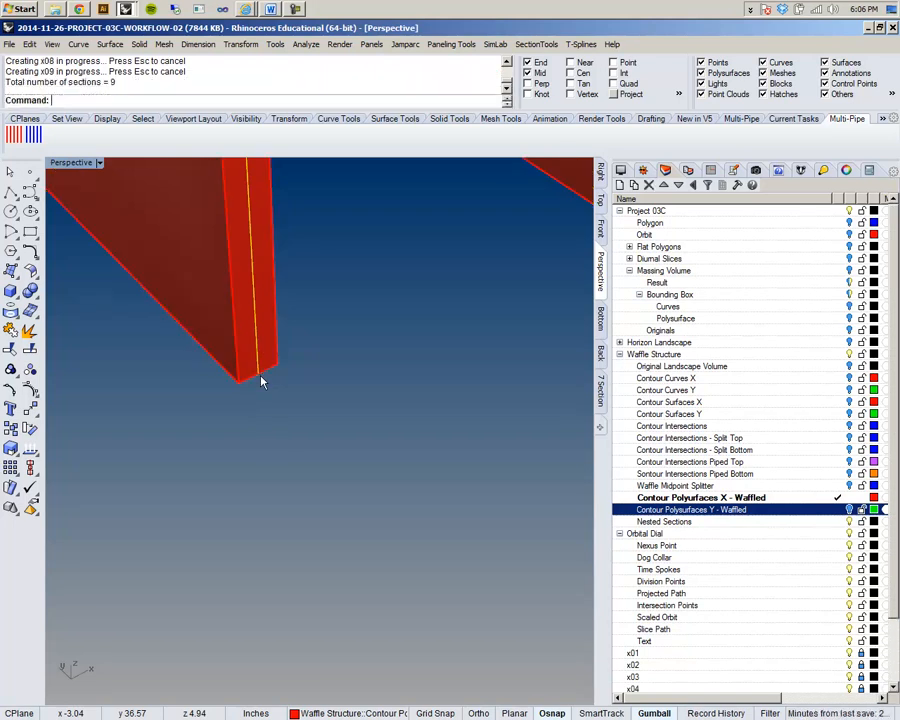
# Examine the new section layers and the labelled section lines running through the X panels
pyautogui.scroll(-2, 893, 497)
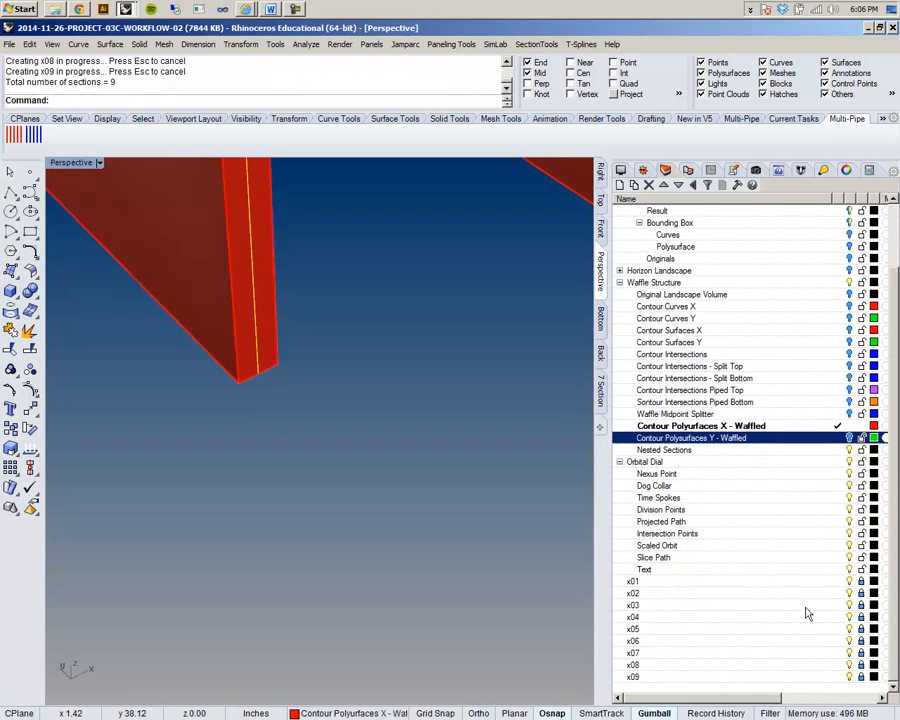
pyautogui.scroll(-20, 486, 478)
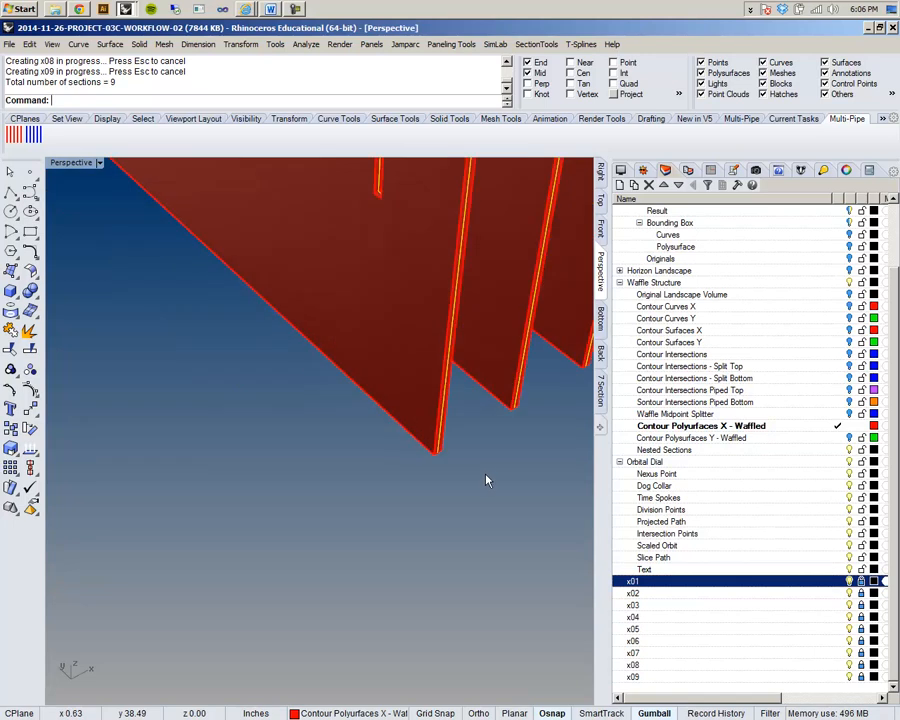
pyautogui.scroll(7, 537, 482)
pyautogui.keyDown('shift'); pyautogui.moveTo(537, 482); pyautogui.dragTo(417, 553, button='right'); pyautogui.keyUp('shift')
pyautogui.moveTo(354, 492); pyautogui.dragTo(338, 444, button='right')
pyautogui.scroll(12, 293, 442)
pyautogui.scroll(-10, 291, 440)
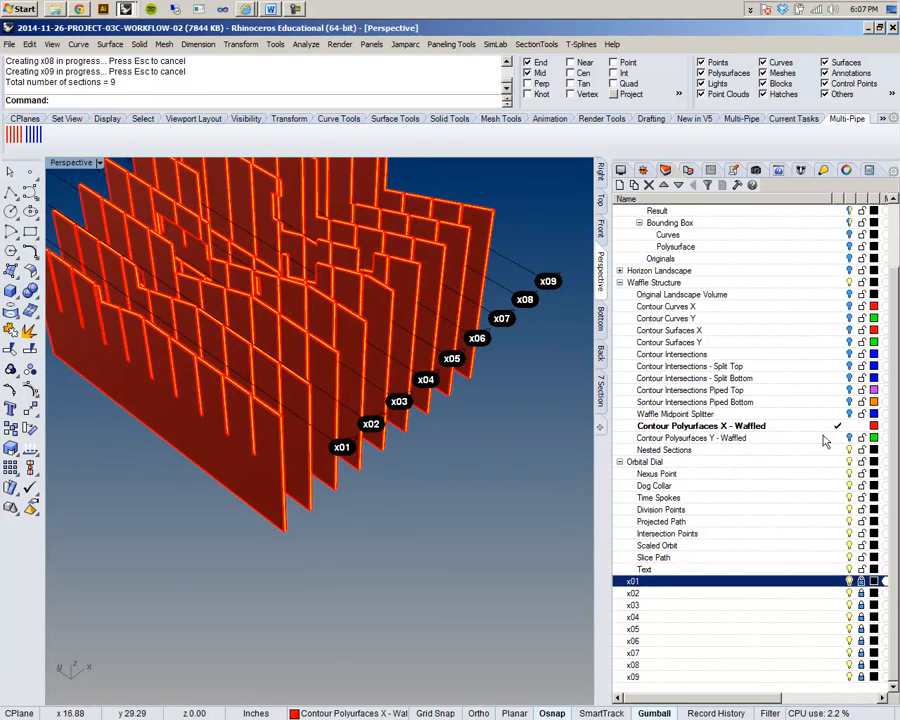
# Make x01 the current layer, inspect the section curves with Contour Polyurfaces X - Waffled hidden, and show that layer again
pyautogui.click(838, 581)
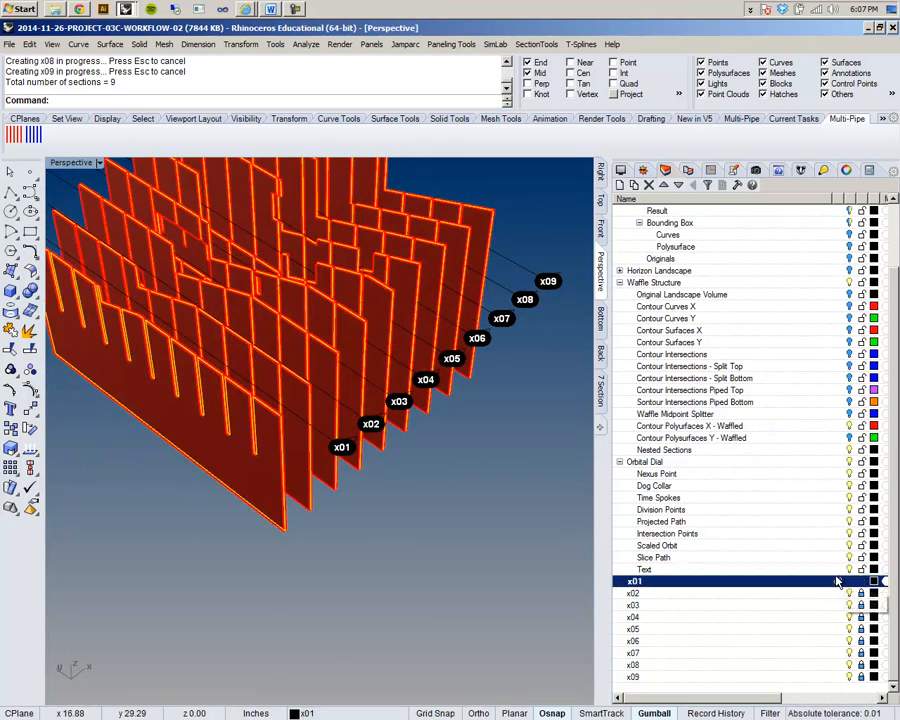
pyautogui.click(857, 432)
pyautogui.moveTo(530, 445); pyautogui.dragTo(474, 440, button='right')
pyautogui.keyDown('shift'); pyautogui.moveTo(500, 405); pyautogui.dragTo(482, 405, button='right'); pyautogui.keyUp('shift')
pyautogui.scroll(6, 492, 380)
pyautogui.moveTo(140, 530); pyautogui.dragTo(240, 522, button='right')
pyautogui.click(850, 432)
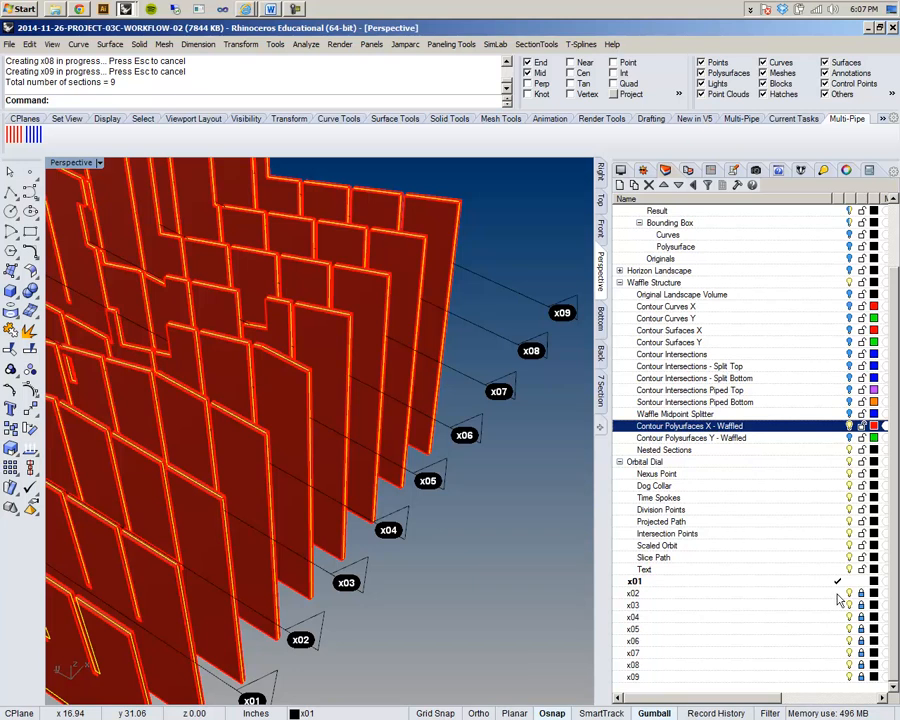
# Make Contour Polysurfaces Y - Waffled the current, visible layer and hide Contour Polyurfaces X - Waffled
pyautogui.click(838, 438)
pyautogui.hotkey('ctrl', 'shift', 'e')
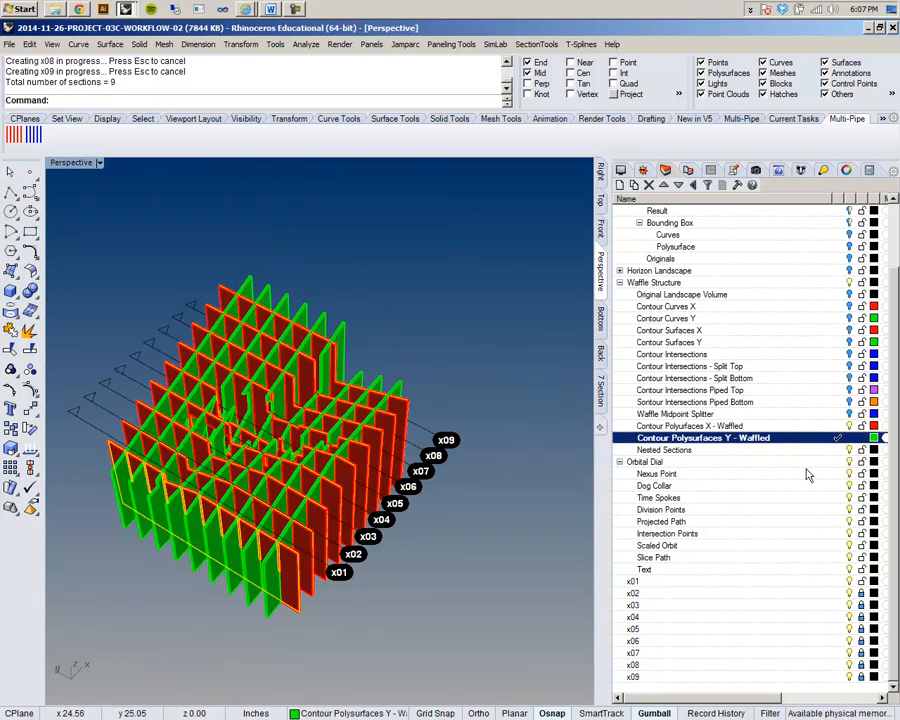
pyautogui.click(847, 428)
pyautogui.moveTo(492, 496); pyautogui.dragTo(458, 504, button='right')
# Rerun the section array command with all objects on Contour Polysurfaces Y - Waffled as the objects to section
pyautogui.rightClick(303, 82)
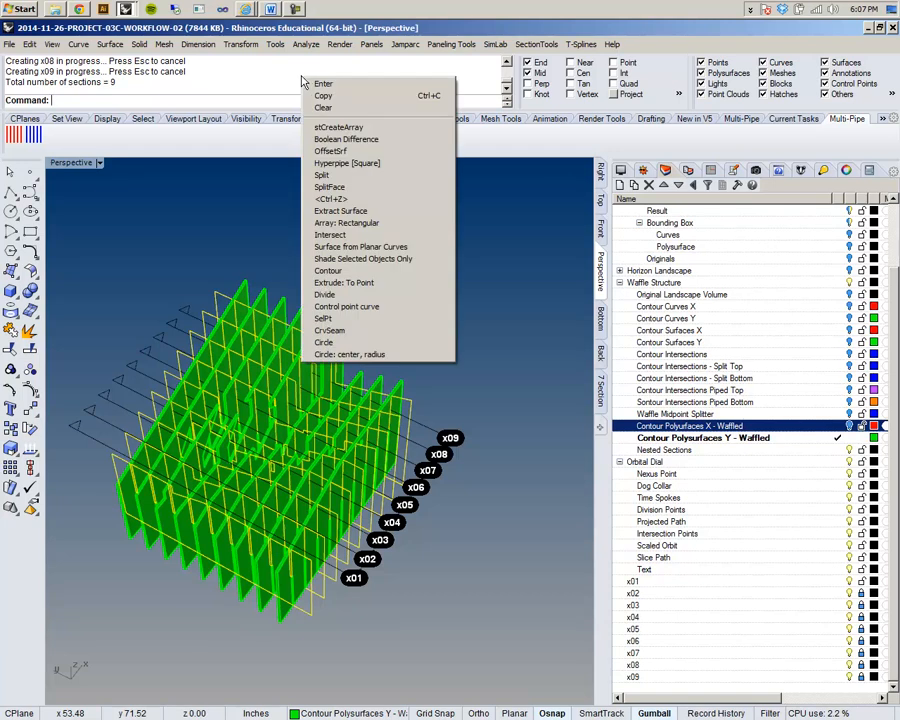
pyautogui.click(338, 127)
pyautogui.moveTo(304, 191); pyautogui.dragTo(450, 245, button='right')
pyautogui.rightClick(787, 440)
pyautogui.click(810, 614)
pyautogui.moveTo(400, 520); pyautogui.dragTo(125, 576, button='right')
pyautogui.keyDown('shift'); pyautogui.moveTo(286, 507); pyautogui.dragTo(312, 538, button='right'); pyautogui.keyUp('shift')
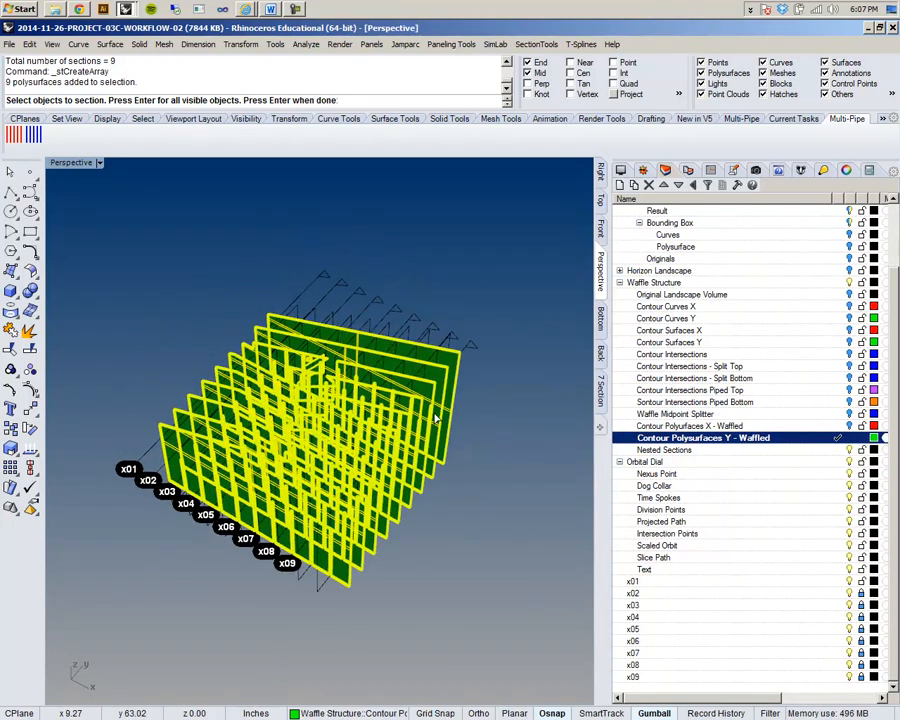
pyautogui.moveTo(481, 273); pyautogui.dragTo(481, 304, button='right')
pyautogui.press('Return')
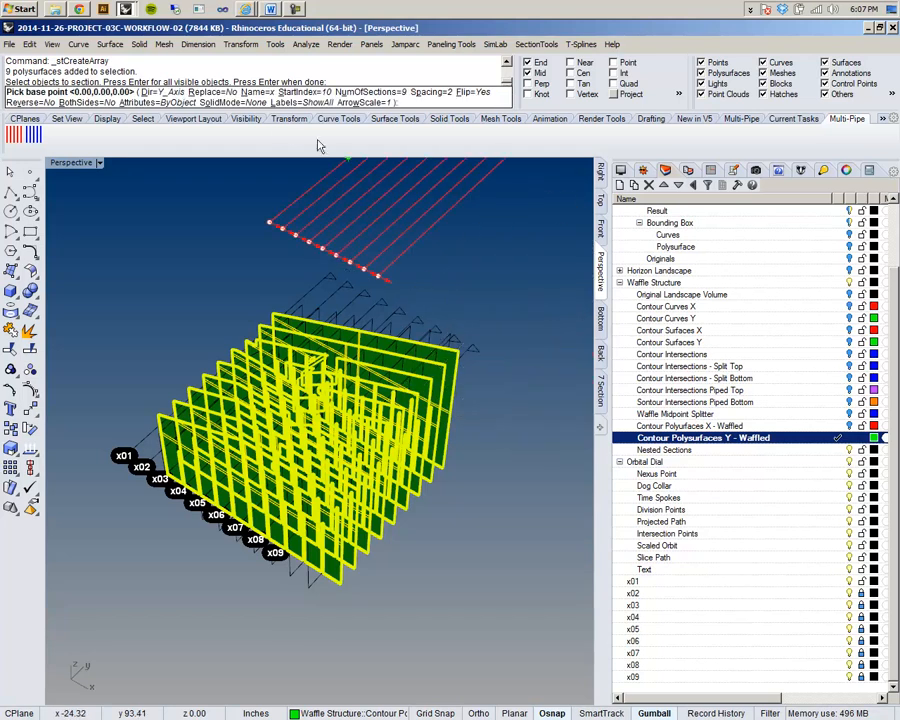
# Set the section array's direction to X_Axis and its section name to y, and try to set the start index to 1
pyautogui.click(152, 92)
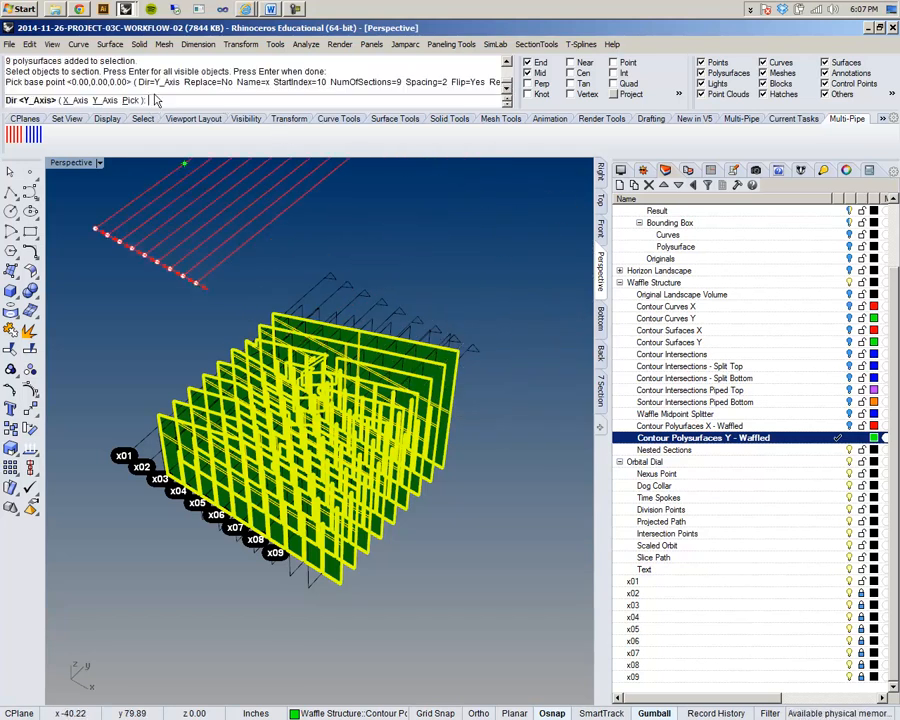
pyautogui.click(75, 101)
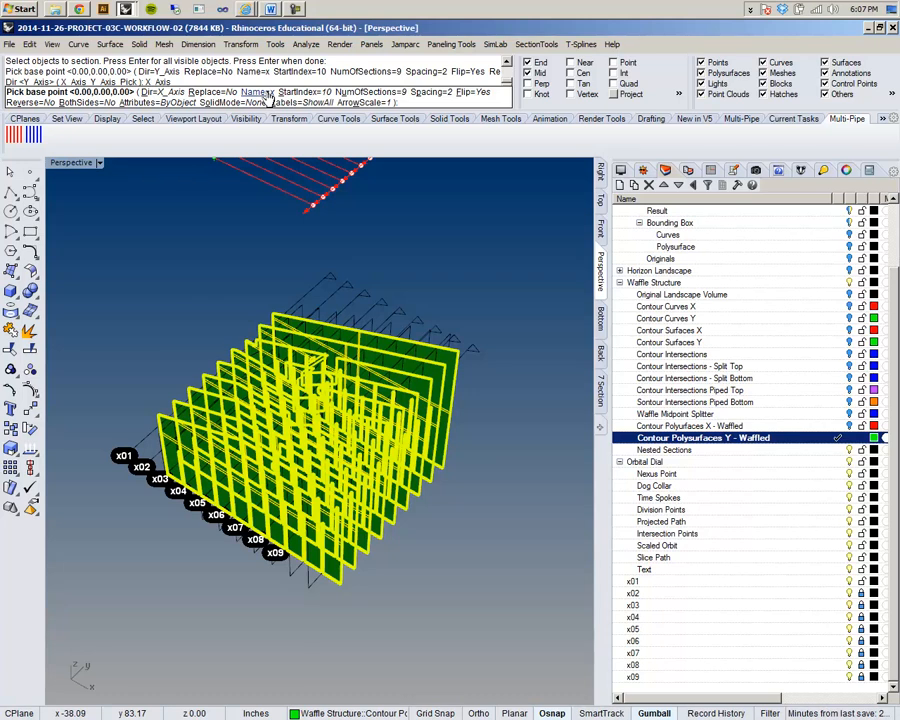
pyautogui.click(258, 92)
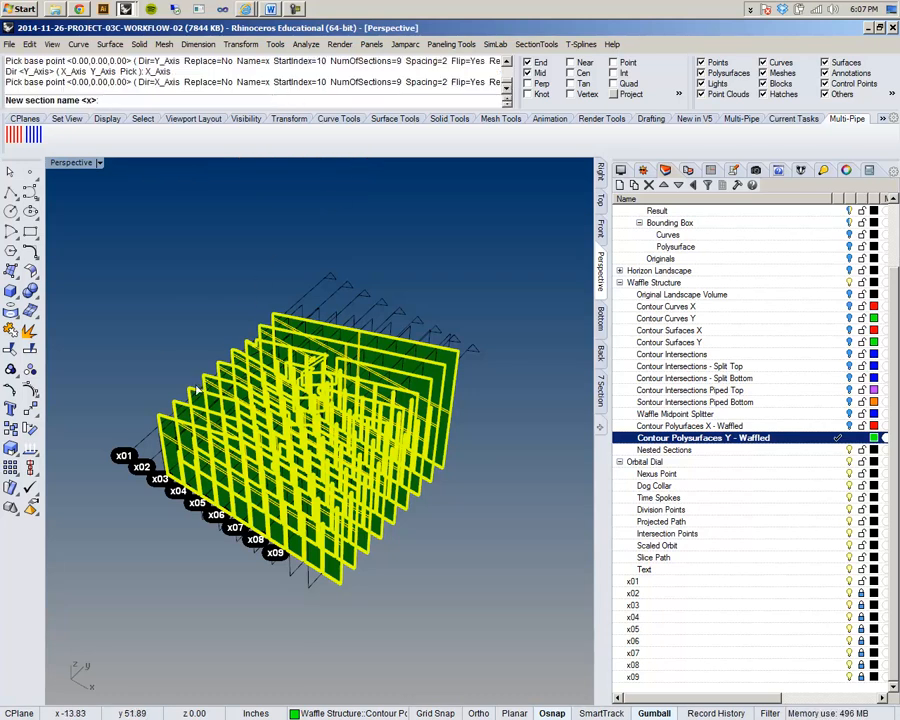
pyautogui.write('y')
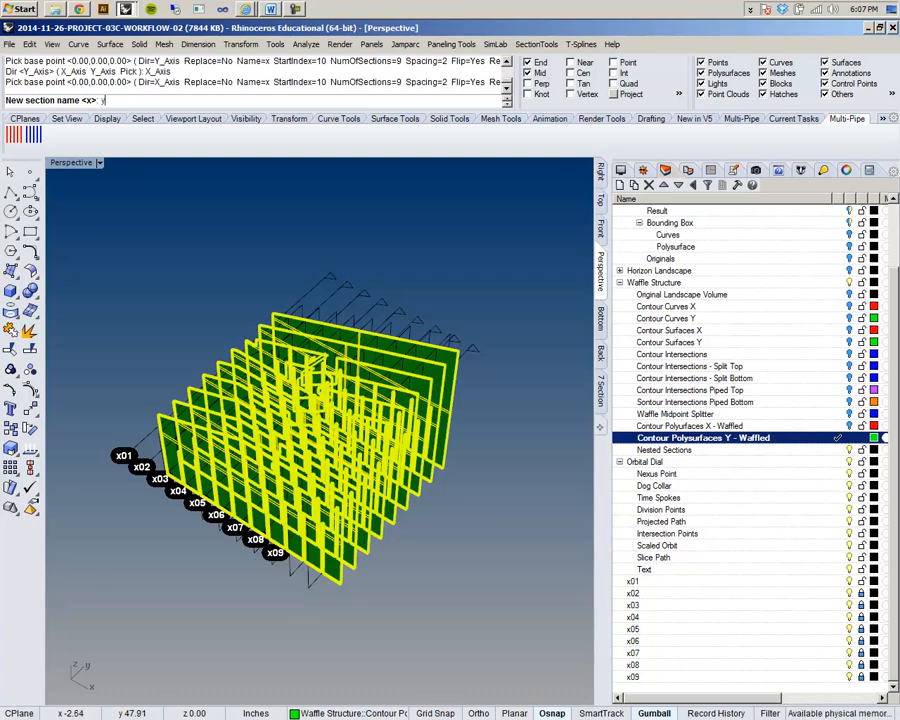
pyautogui.press('Return')
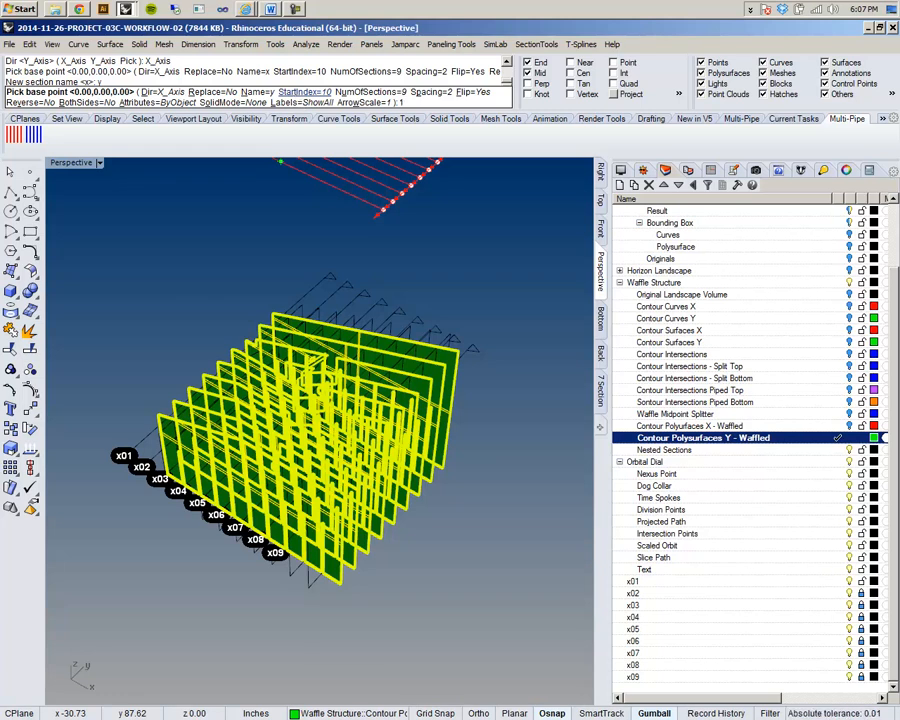
pyautogui.write('1')
pyautogui.press('Return')
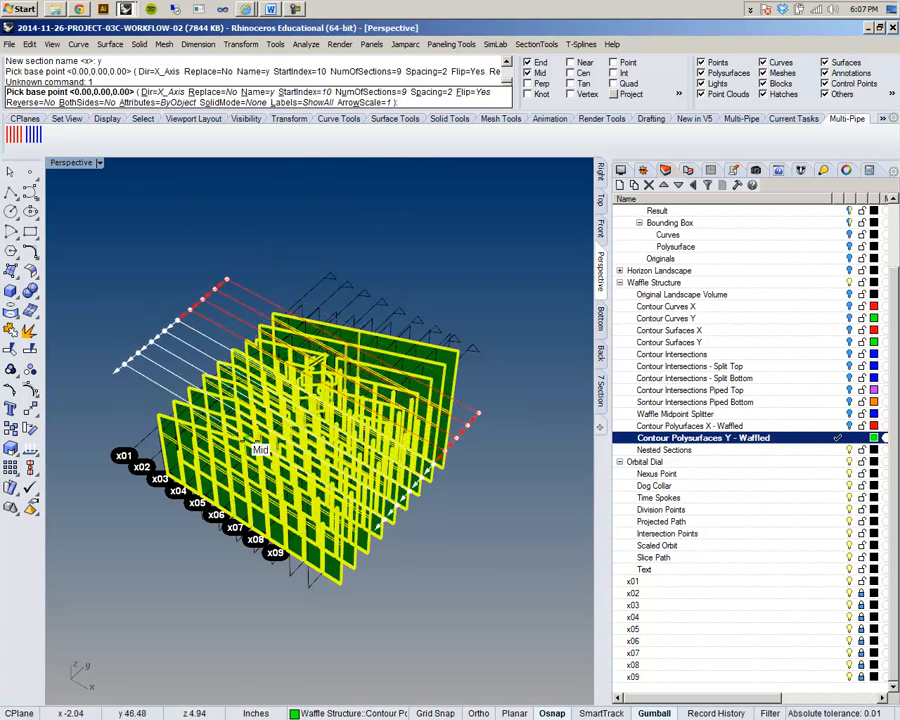
pyautogui.moveTo(388, 478); pyautogui.dragTo(427, 518, button='right')
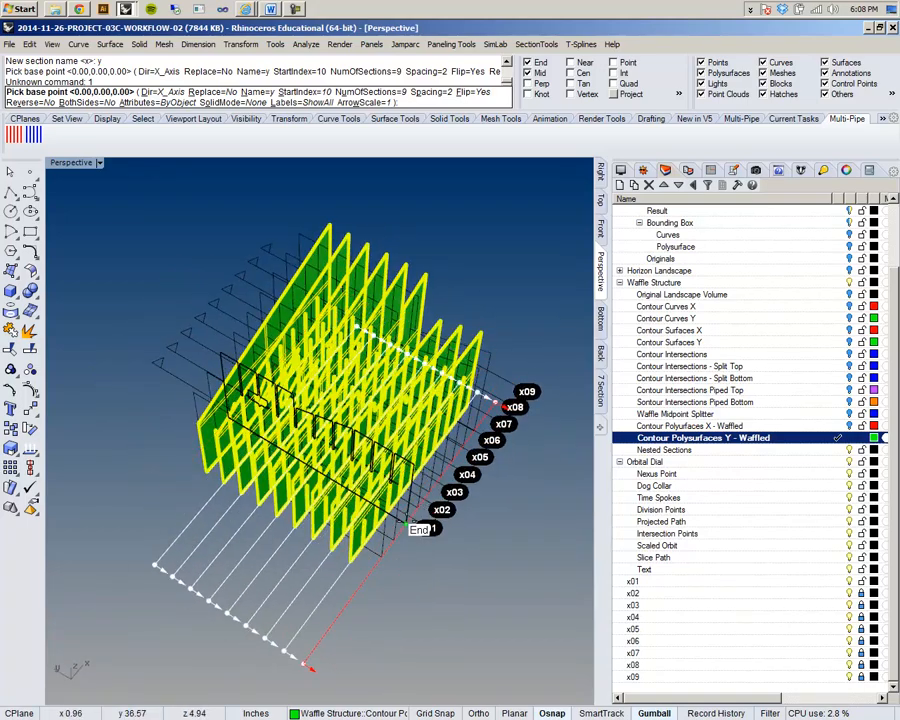
# Generate the Y section array using the bottom midpoint at the end of the outermost Y panel as its base point
pyautogui.scroll(12, 361, 563)
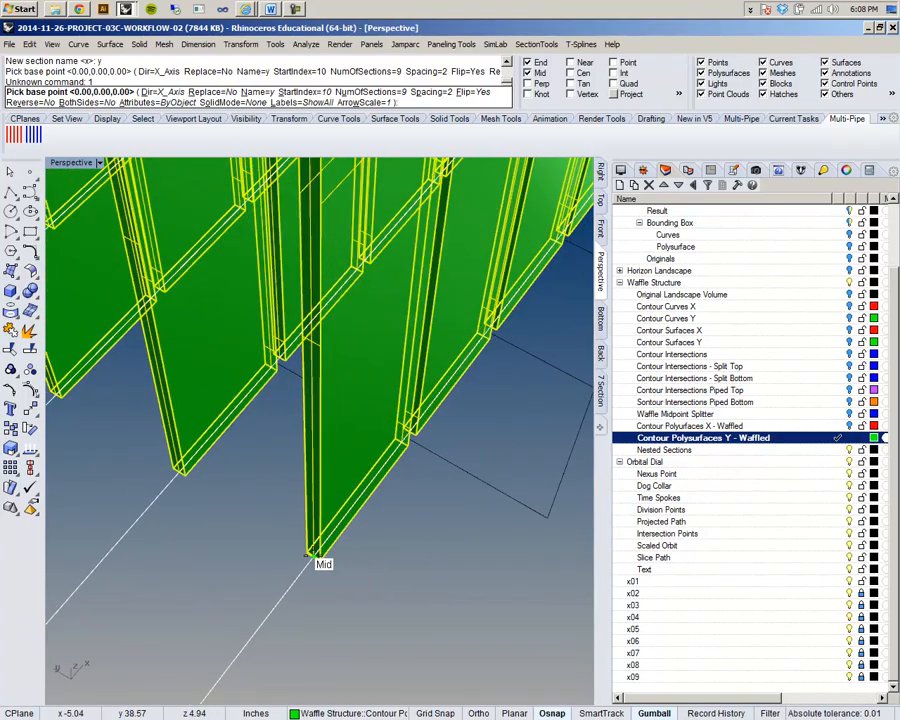
pyautogui.scroll(-6, 313, 560)
pyautogui.scroll(6, 313, 560)
pyautogui.click(313, 557)
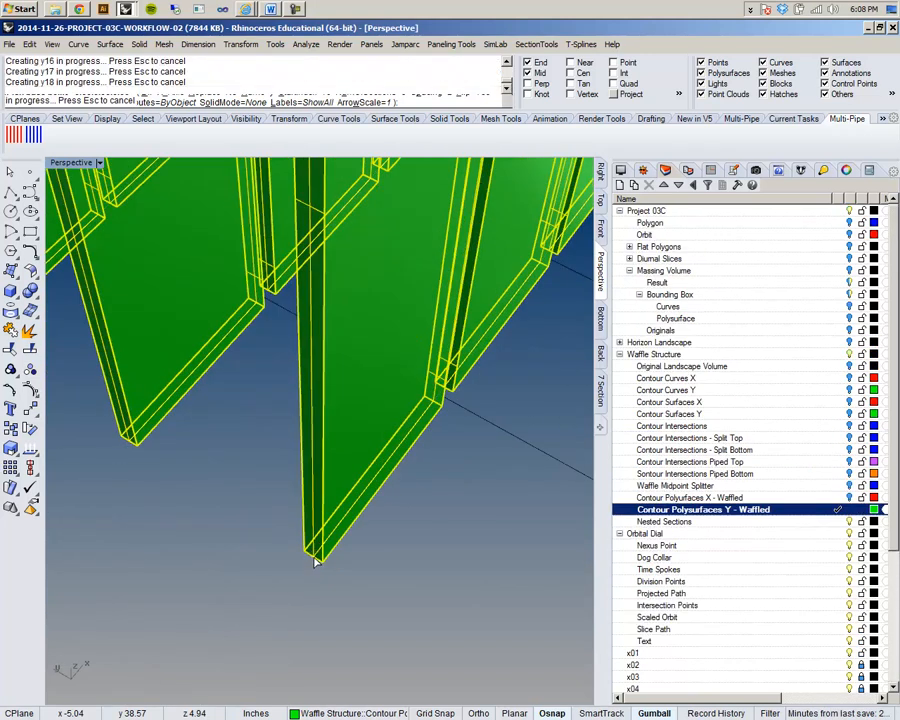
pyautogui.scroll(-6, 314, 555)
pyautogui.moveTo(314, 555); pyautogui.dragTo(352, 453, button='right')
pyautogui.scroll(3, 352, 453)
pyautogui.moveTo(259, 494); pyautogui.dragTo(290, 405, button='right')
pyautogui.scroll(-3, 405, 450)
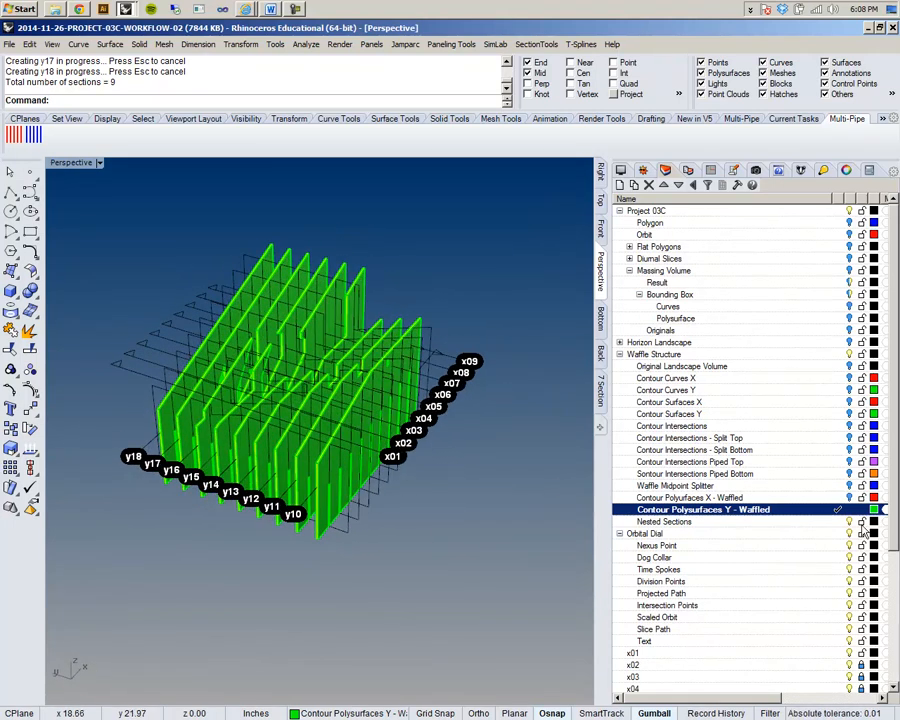
# Make x01 the current layer, hide Contour Polysurfaces Y - Waffled, and inspect the X and Y section curves
pyautogui.scroll(-5, 793, 605)
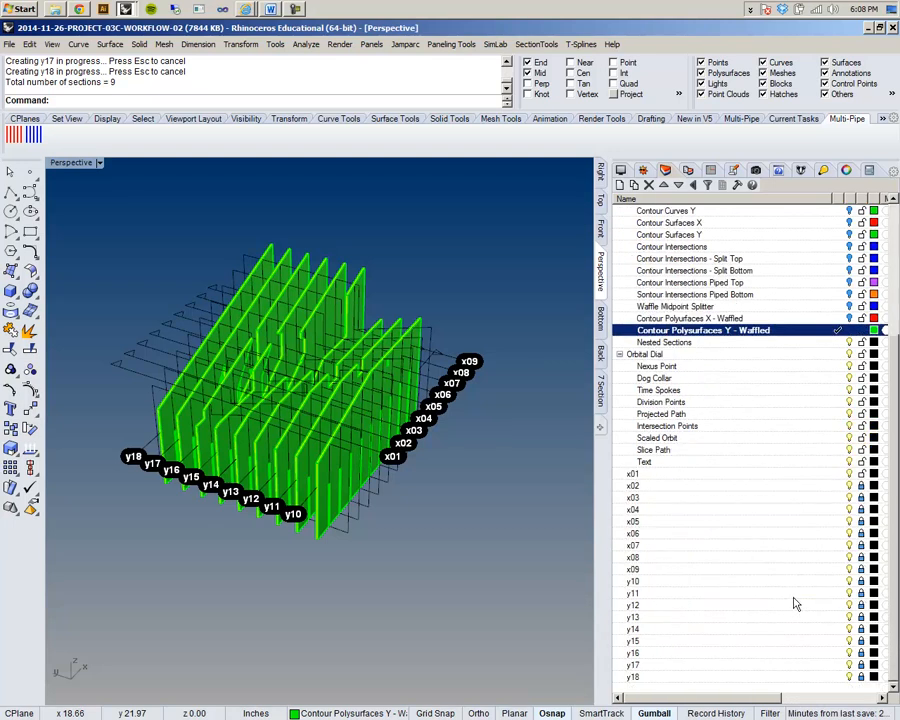
pyautogui.click(840, 473)
pyautogui.click(849, 330)
pyautogui.moveTo(450, 482); pyautogui.dragTo(399, 516, button='right')
pyautogui.click(499, 263)
pyautogui.moveTo(352, 402); pyautogui.dragTo(452, 351, button='right')
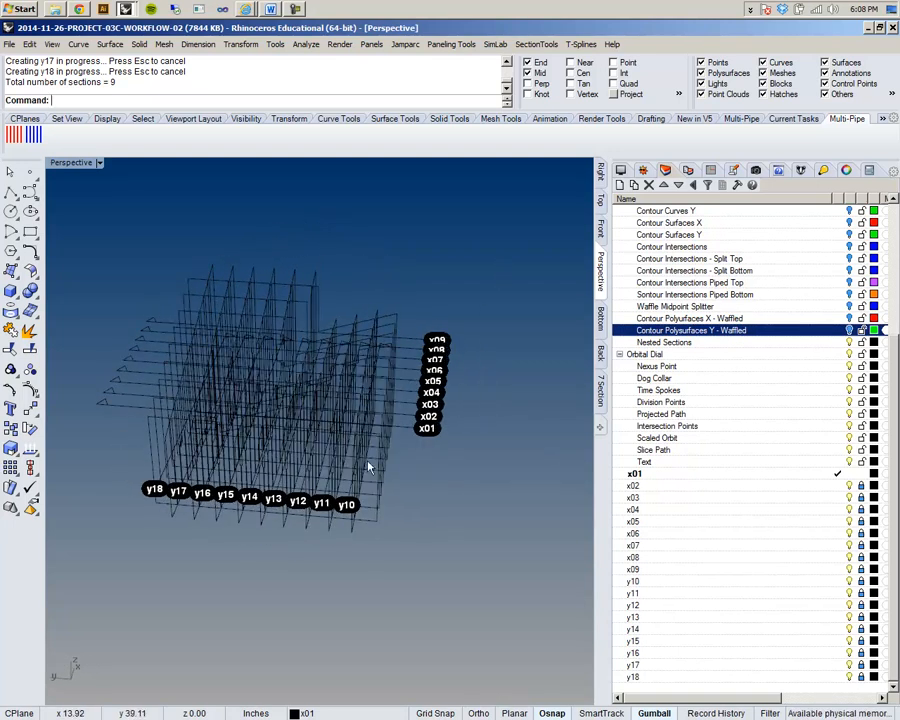
pyautogui.moveTo(392, 245); pyautogui.dragTo(131, 445)
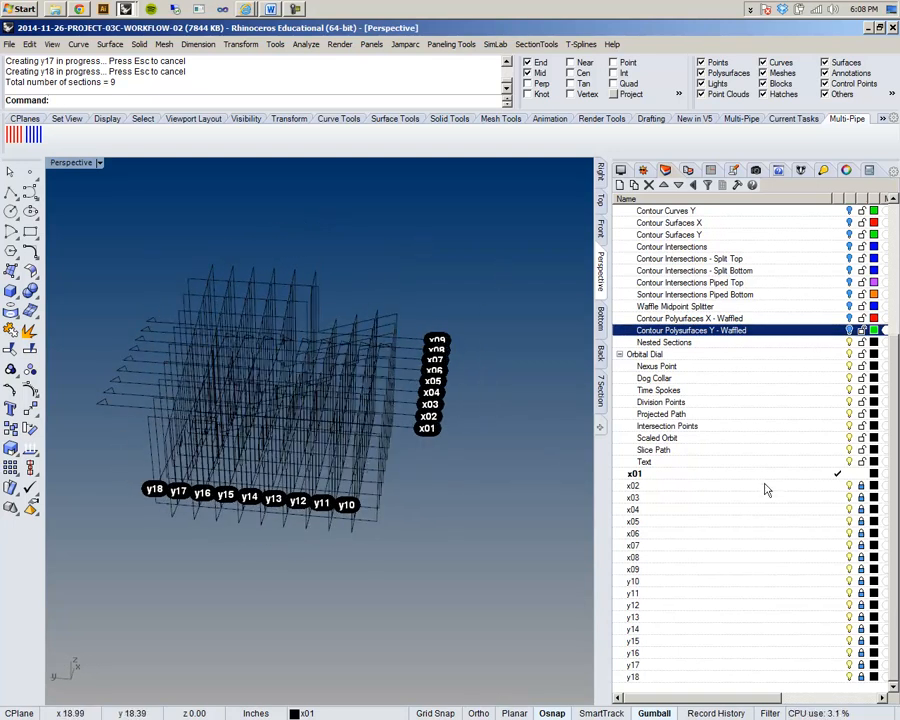
pyautogui.moveTo(384, 472); pyautogui.dragTo(314, 506, button='right')
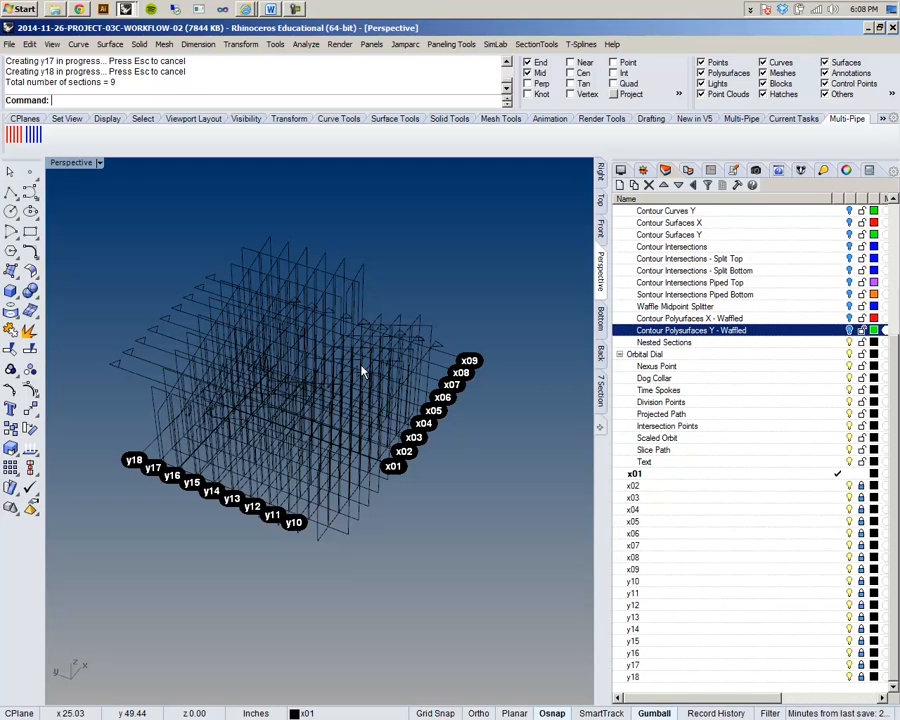
# Hide the section layers x02, x03 and x04 and show them again
pyautogui.click(850, 486)
pyautogui.click(850, 498)
pyautogui.click(850, 510)
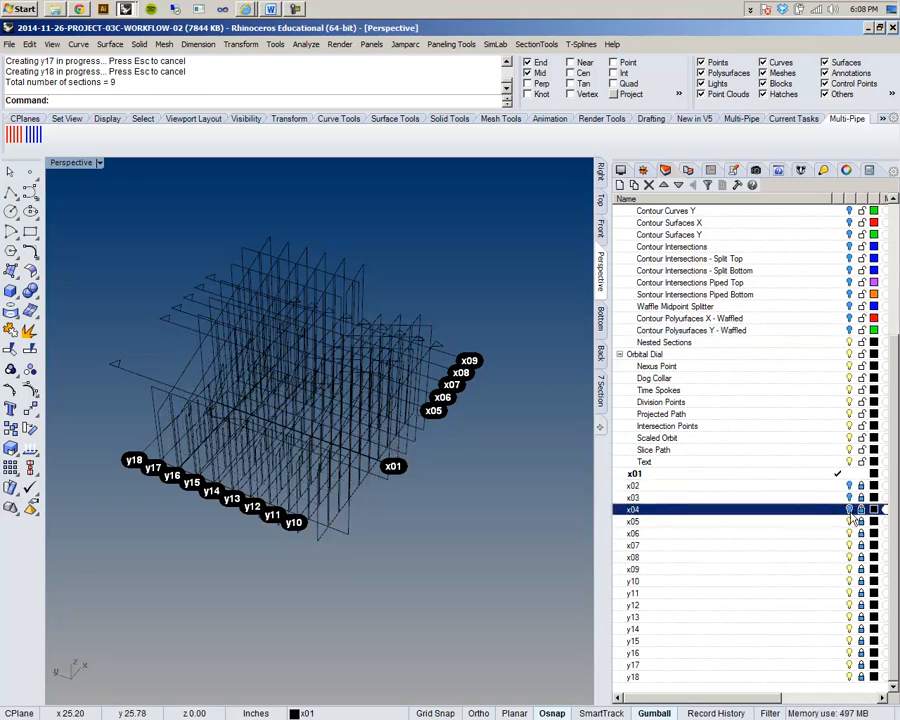
pyautogui.click(850, 486)
pyautogui.click(850, 498)
pyautogui.click(850, 510)
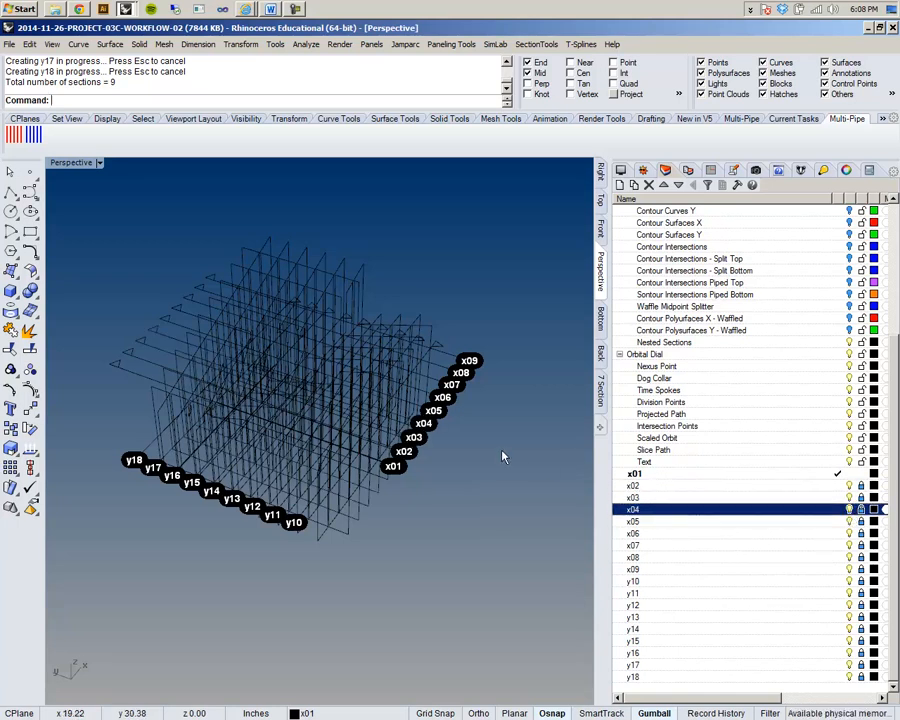
pyautogui.moveTo(466, 430); pyautogui.dragTo(432, 327, button='right')
pyautogui.click(538, 44)
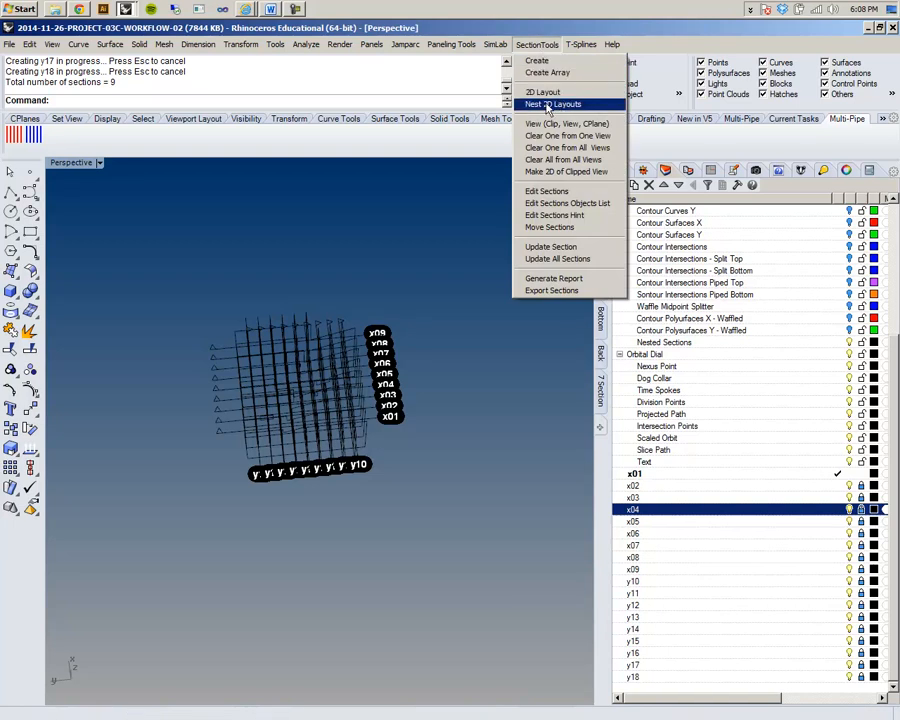
pyautogui.click(547, 105)
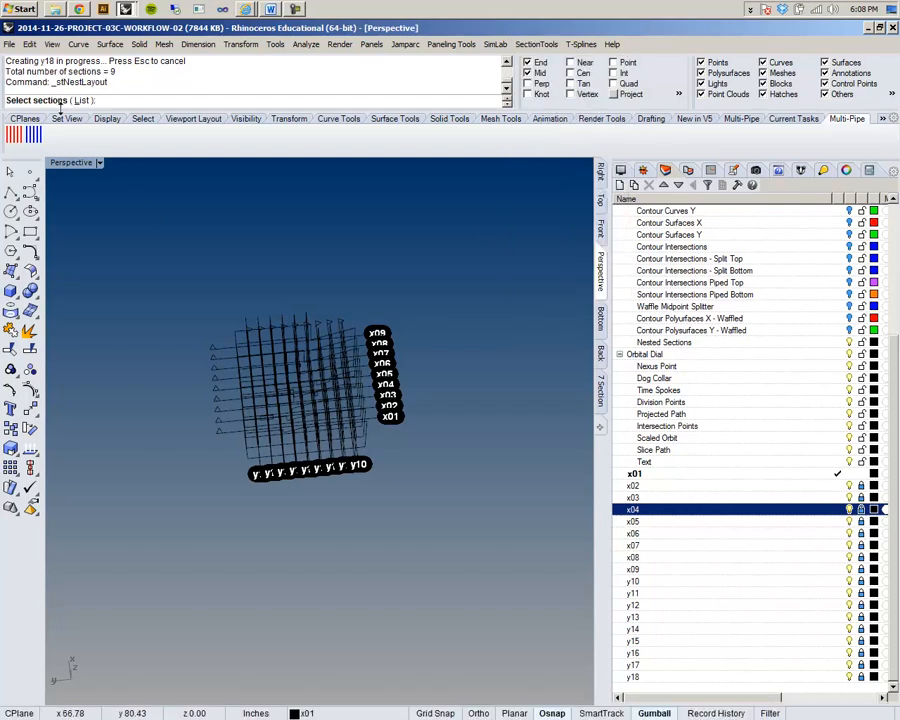
pyautogui.moveTo(340, 395); pyautogui.dragTo(286, 327, button='right')
pyautogui.scroll(3, 124, 118)
pyautogui.moveTo(345, 290); pyautogui.dragTo(385, 325, button='right')
pyautogui.moveTo(141, 238); pyautogui.dragTo(480, 547)
pyautogui.moveTo(415, 495); pyautogui.dragTo(440, 480, button='right')
pyautogui.scroll(11, 331, 446)
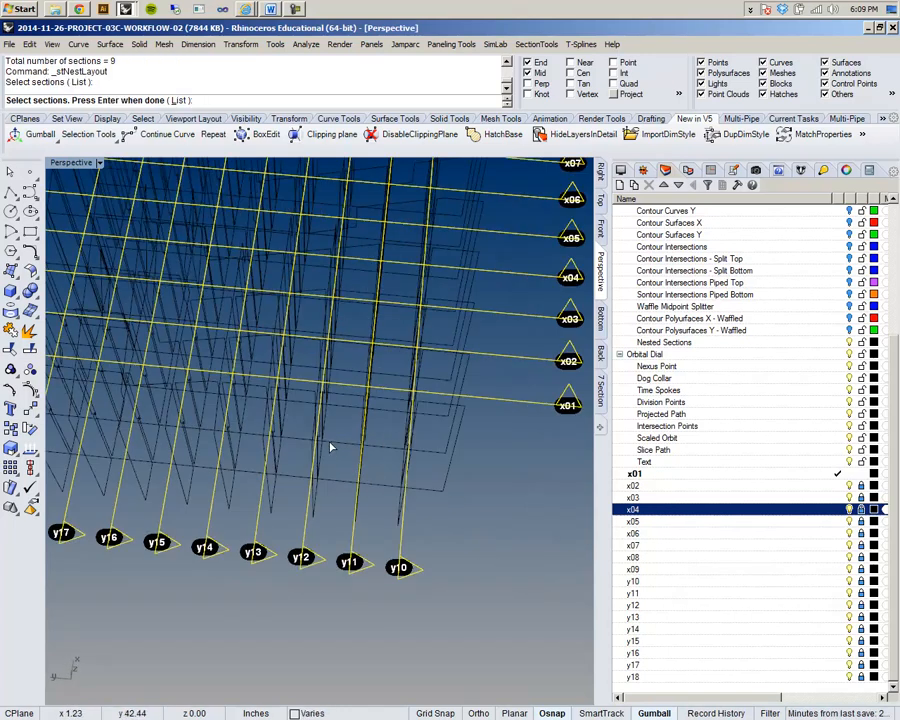
pyautogui.scroll(-7, 331, 446)
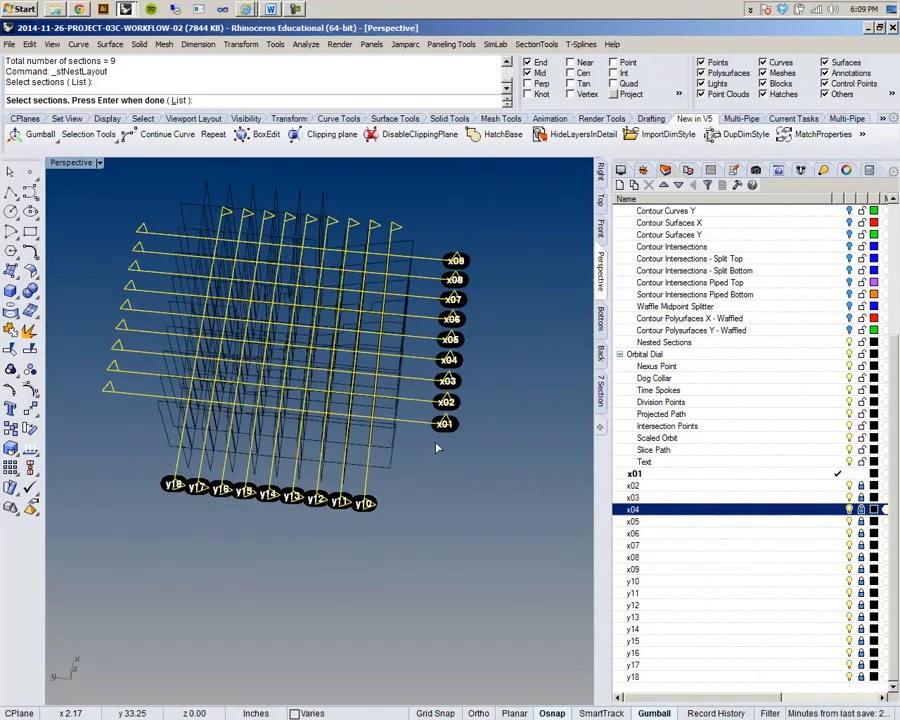
pyautogui.click(179, 101)
pyautogui.moveTo(622, 374); pyautogui.dragTo(487, 184)
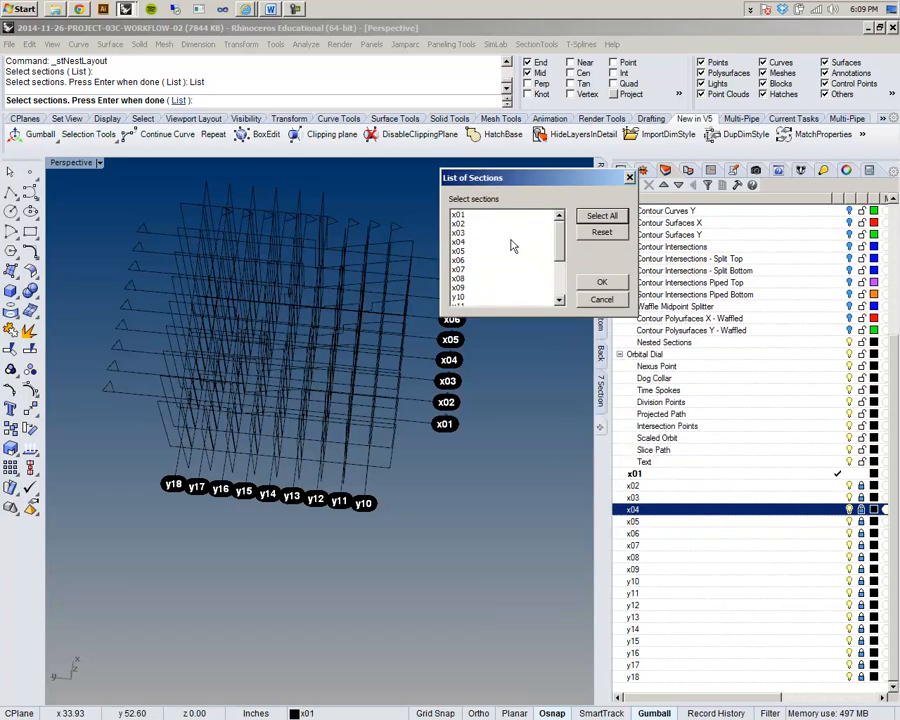
pyautogui.scroll(-3, 557, 247)
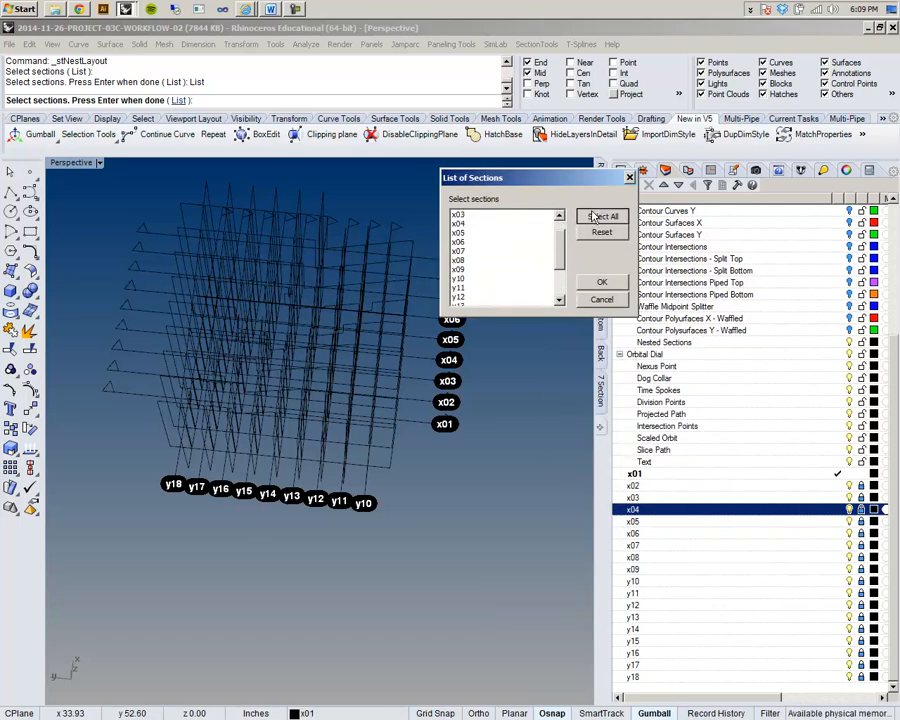
pyautogui.click(602, 216)
pyautogui.click(602, 282)
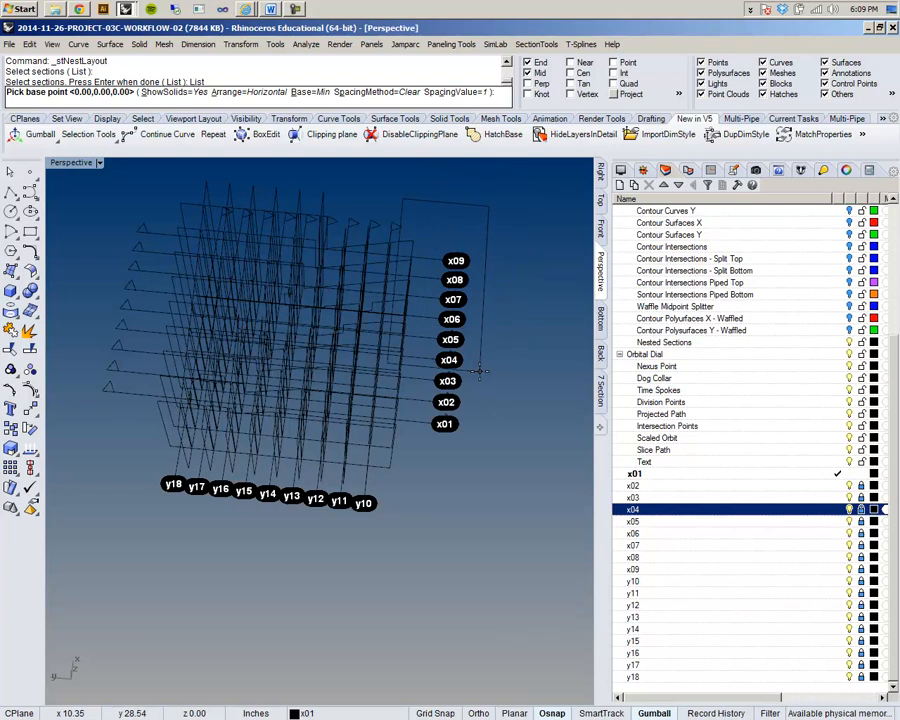
pyautogui.scroll(-10, 370, 372)
pyautogui.keyDown('shift'); pyautogui.moveTo(390, 356); pyautogui.dragTo(367, 368, button='right'); pyautogui.keyUp('shift')
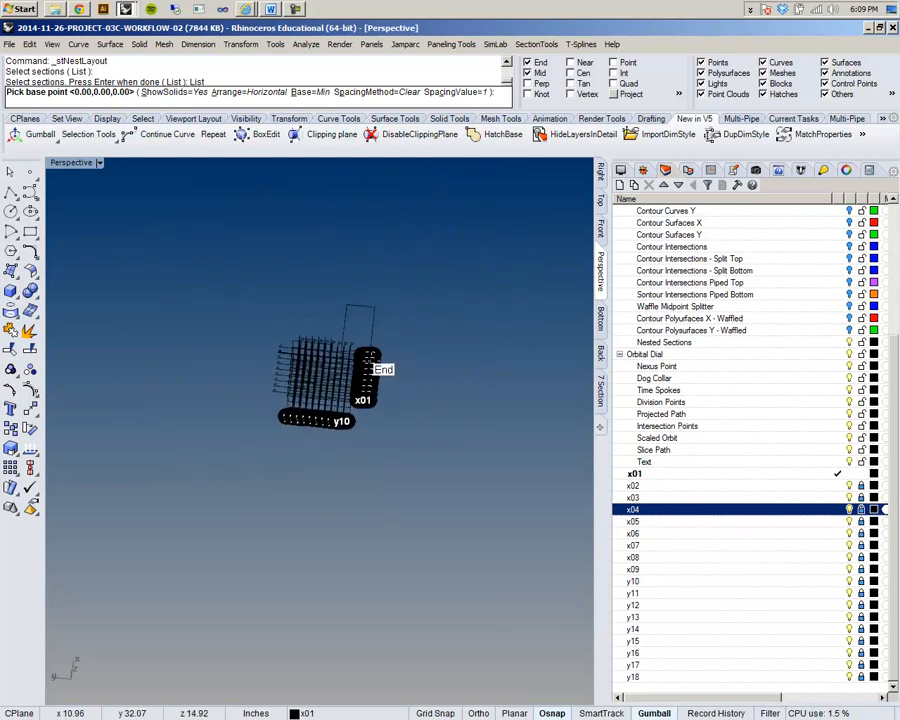
pyautogui.press('Escape')
pyautogui.press('Return')
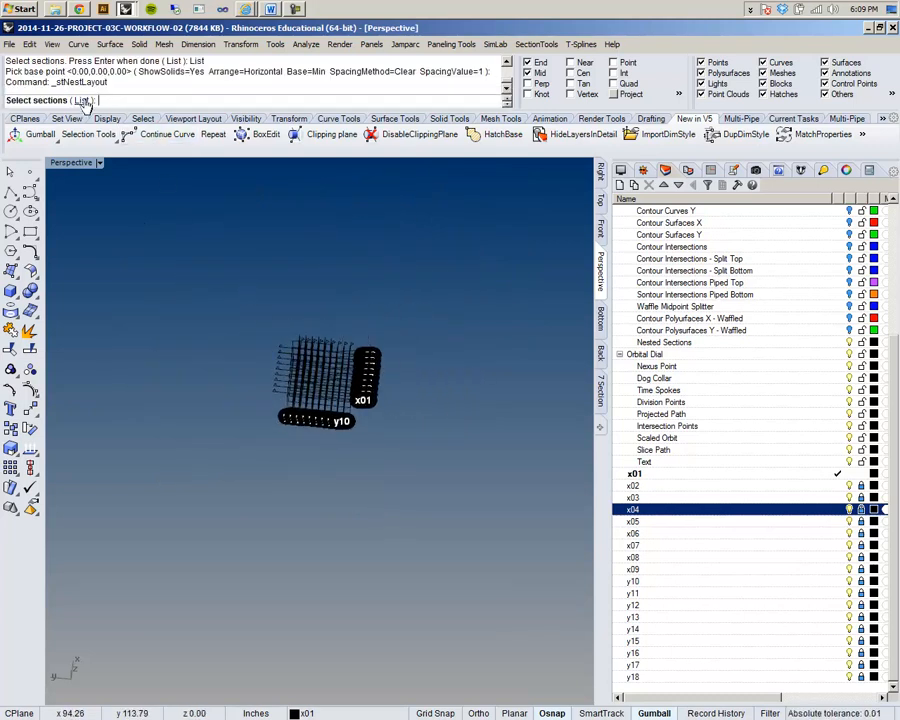
# Nest the 2D layouts of all x and y sections in a horizontal row with its base point beside the section grid
pyautogui.click(522, 45)
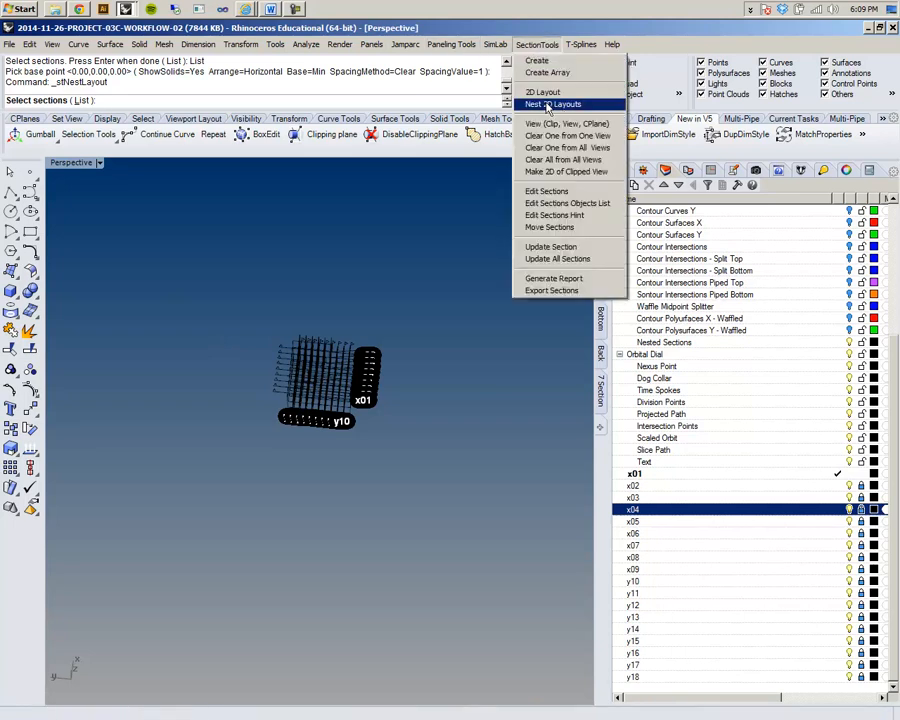
pyautogui.click(548, 105)
pyautogui.moveTo(238, 317); pyautogui.dragTo(385, 440)
pyautogui.press('Return')
pyautogui.keyDown('shift'); pyautogui.moveTo(432, 350); pyautogui.dragTo(348, 365, button='right'); pyautogui.keyUp('shift')
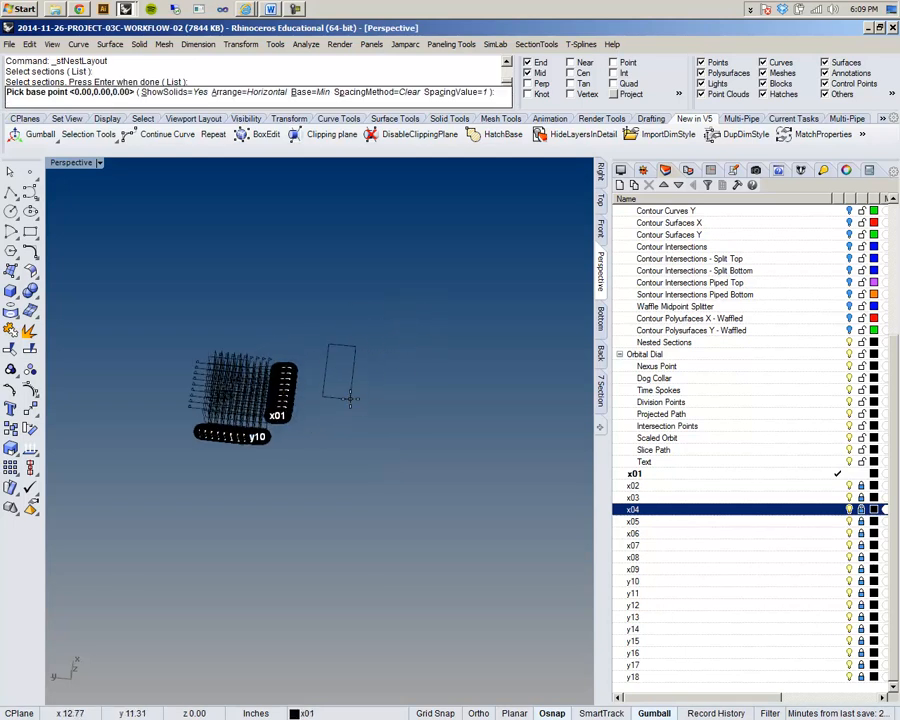
pyautogui.click(350, 399)
# Examine the nested row of labelled x and y sections in the Perspective and Top views
pyautogui.scroll(-14, 377, 366)
pyautogui.moveTo(548, 302); pyautogui.dragTo(398, 404, button='right')
pyautogui.keyDown('shift'); pyautogui.moveTo(440, 437); pyautogui.dragTo(321, 419, button='right'); pyautogui.keyUp('shift')
pyautogui.scroll(14, 338, 419)
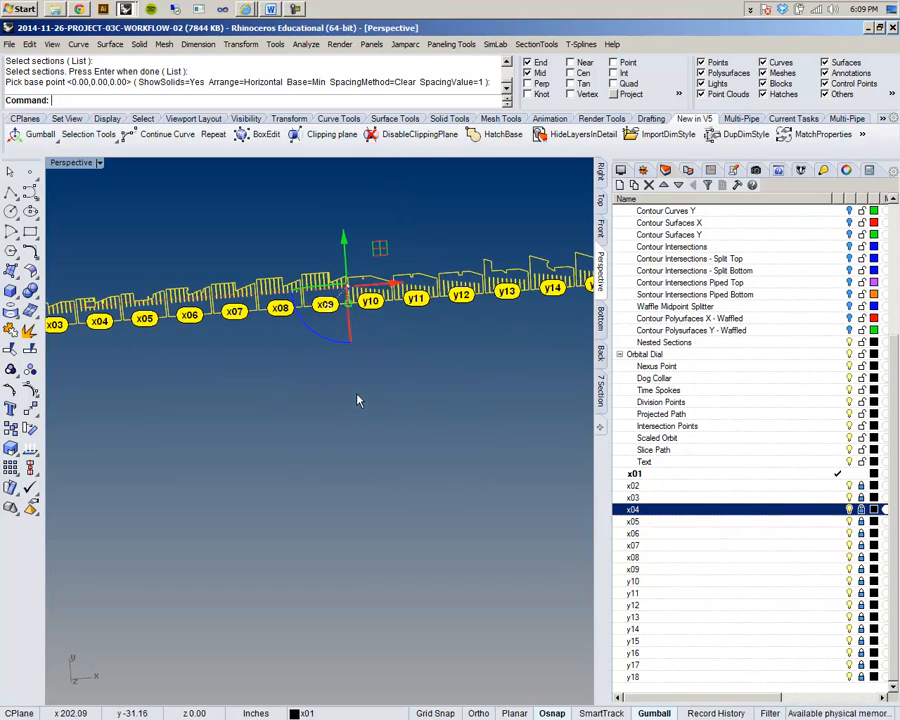
pyautogui.keyDown('shift'); pyautogui.moveTo(229, 289); pyautogui.dragTo(298, 392, button='right'); pyautogui.keyUp('shift')
pyautogui.scroll(13, 296, 380)
pyautogui.click(600, 206)
pyautogui.scroll(-10, 424, 265)
pyautogui.moveTo(426, 303); pyautogui.dragTo(184, 304, button='right')
pyautogui.scroll(-4, 205, 308)
pyautogui.scroll(-4, 205, 308)
pyautogui.scroll(15, 425, 342)
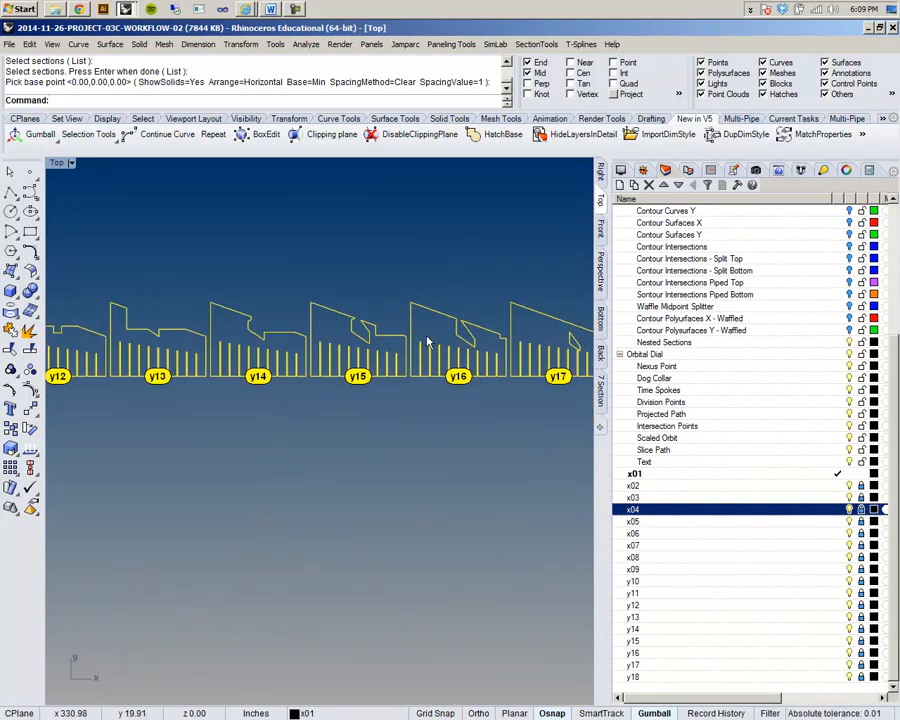
pyautogui.scroll(-18, 427, 342)
pyautogui.scroll(8, 283, 302)
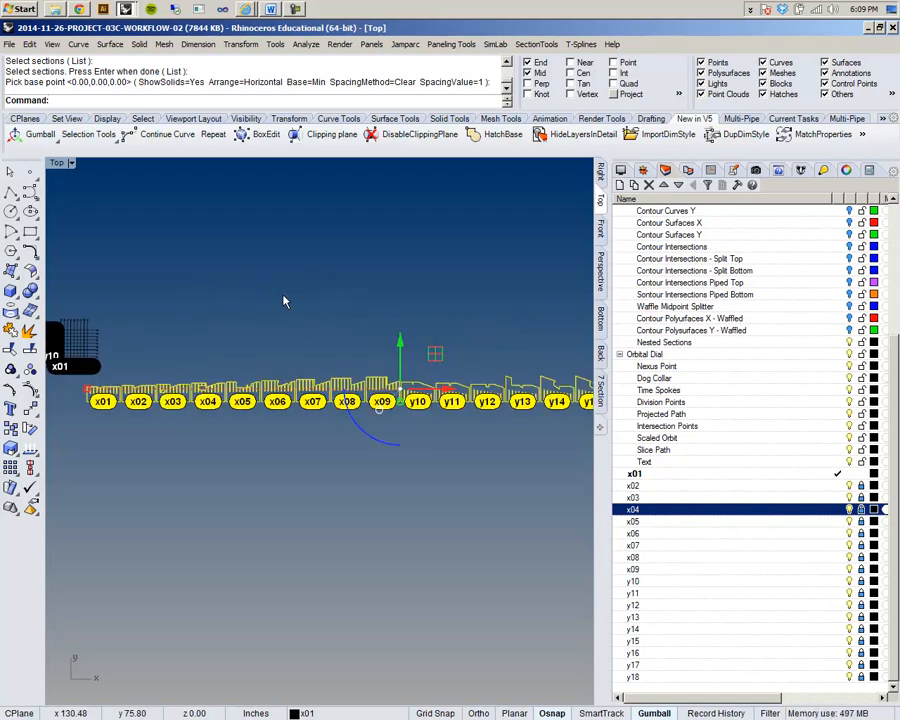
# Deselect the nested sections and examine the start of the row around x01 in the Top view
pyautogui.click(538, 45)
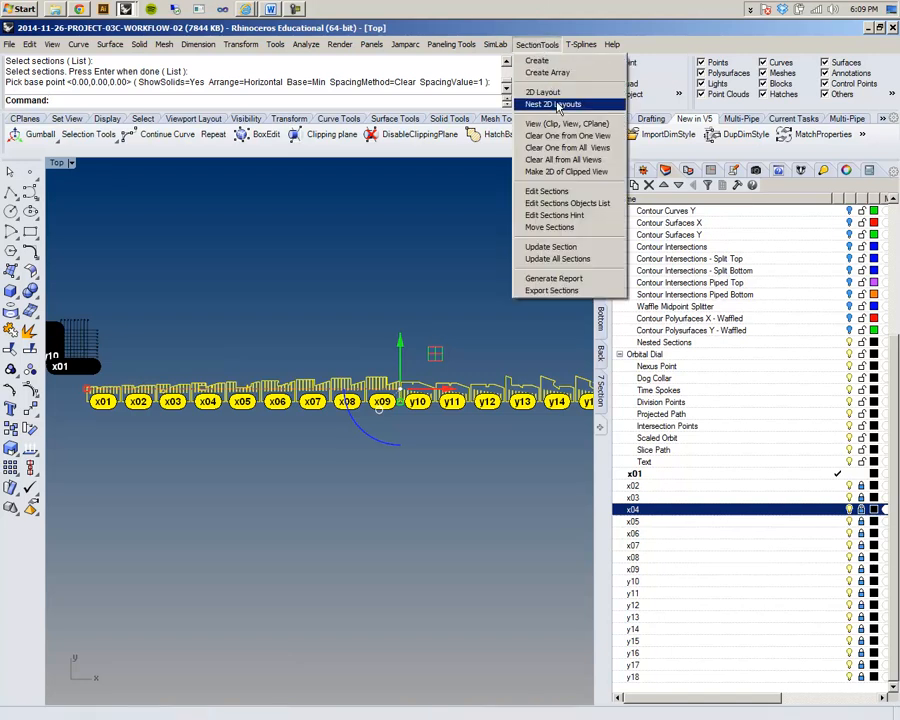
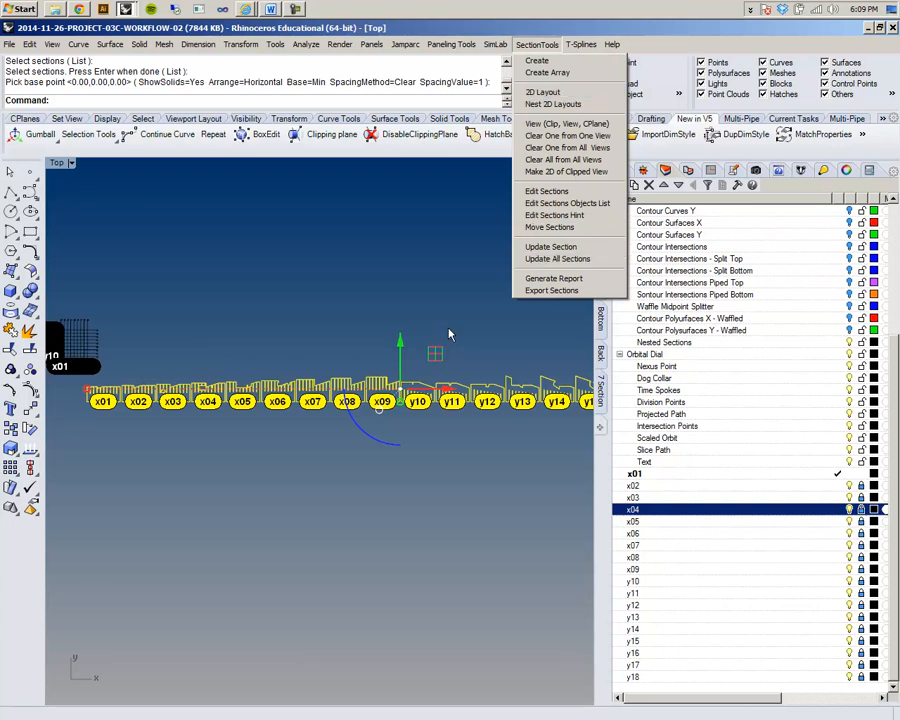
pyautogui.click(550, 246)
pyautogui.scroll(5, 362, 418)
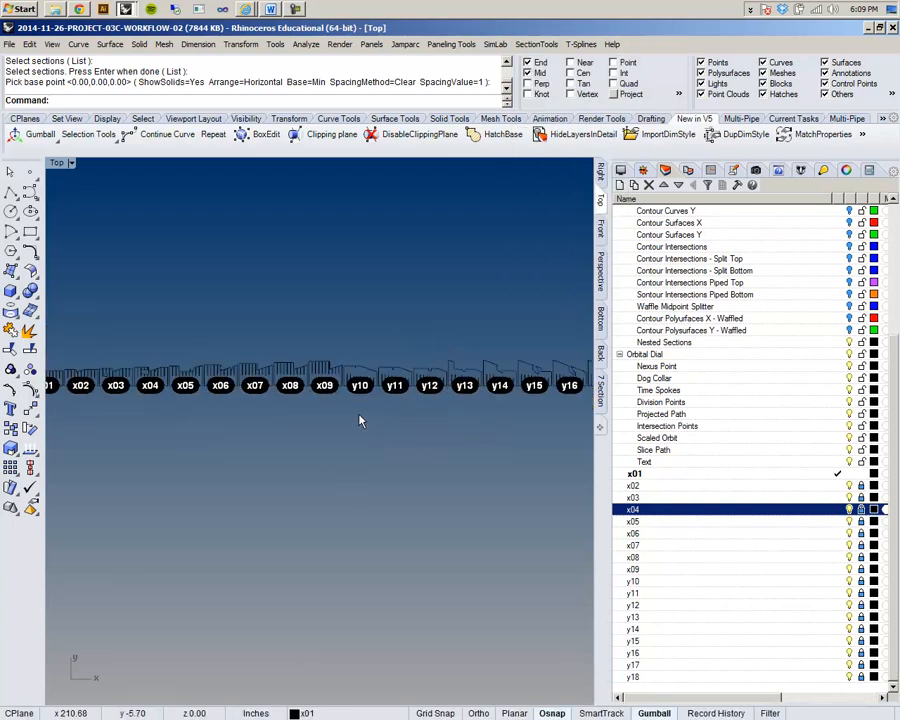
pyautogui.scroll(-6, 362, 418)
pyautogui.moveTo(287, 410); pyautogui.dragTo(366, 365, button='right')
pyautogui.scroll(8, 285, 345)
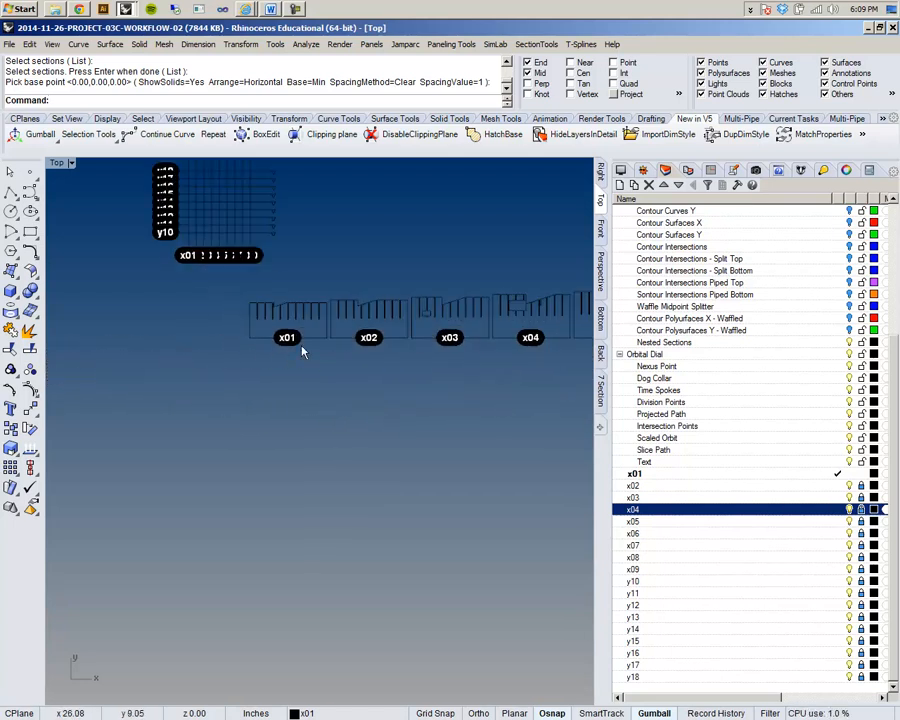
pyautogui.scroll(-6, 248, 368)
pyautogui.scroll(6, 228, 370)
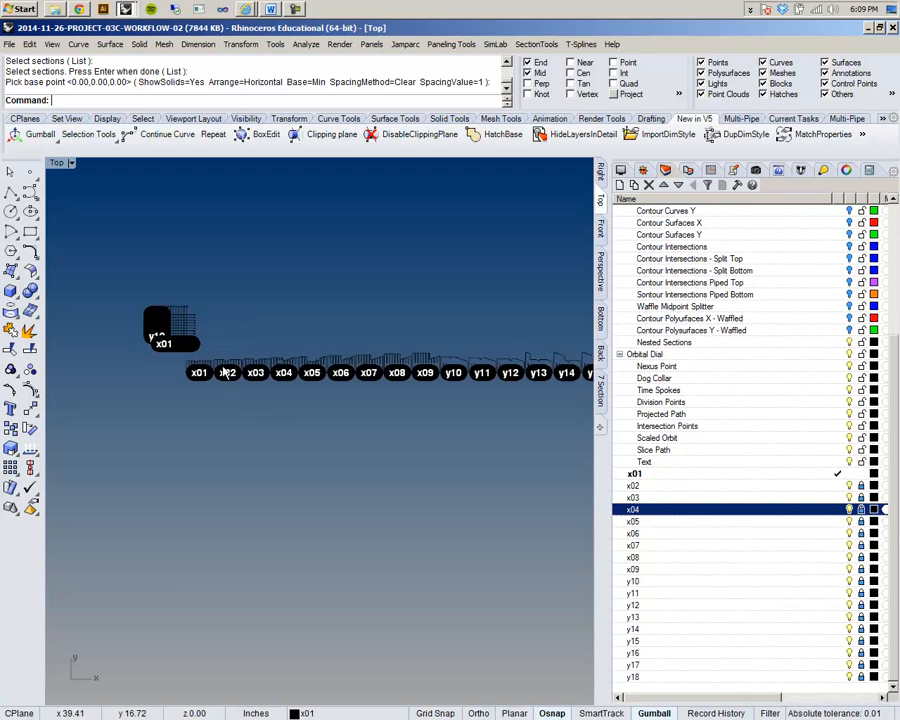
pyautogui.scroll(-3, 224, 372)
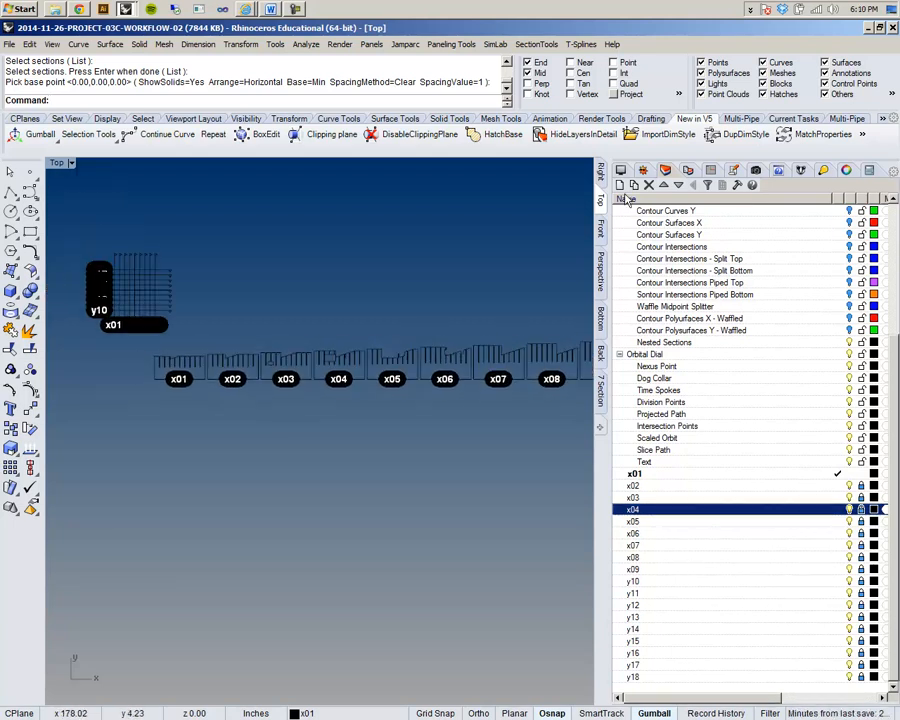
# Create a new layer named Frame
pyautogui.hotkey('ctrl', 'n')
pyautogui.write('Frame')
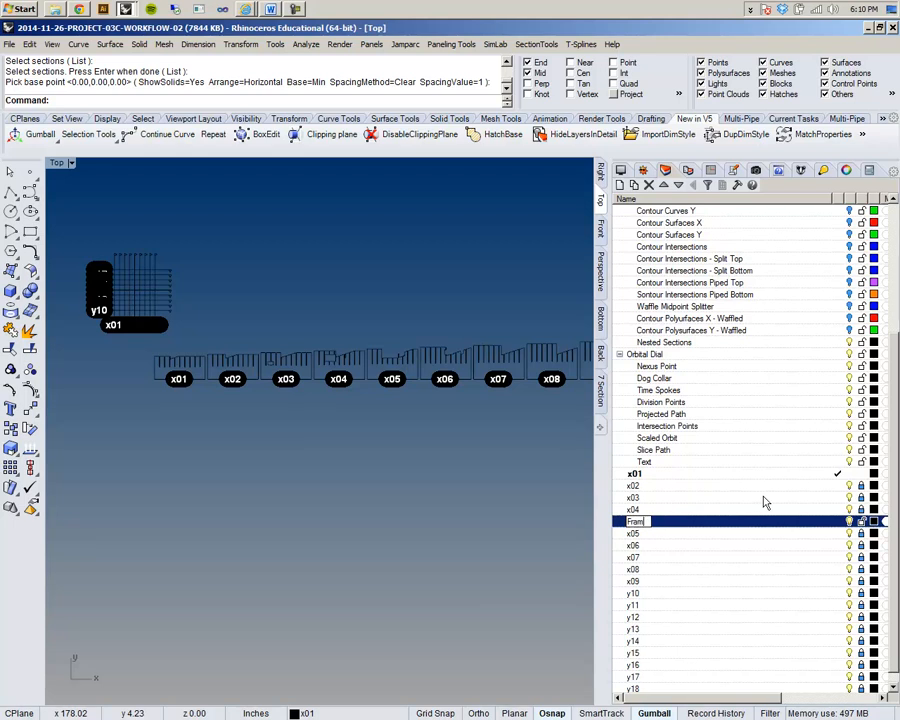
pyautogui.press('Return')
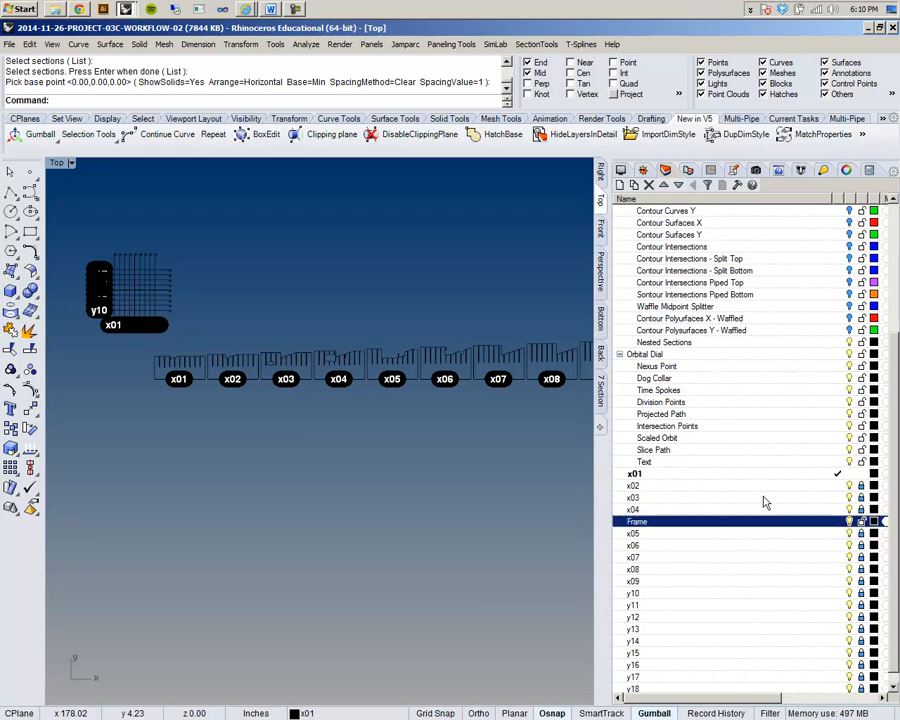
# Draw a rectangle 46 inches long and 36 inches wide, starting just outside the lower-left corner of nested section x01
pyautogui.click(31, 233)
pyautogui.moveTo(217, 337); pyautogui.dragTo(221, 376, button='right')
pyautogui.scroll(10, 172, 405)
pyautogui.click(114, 469)
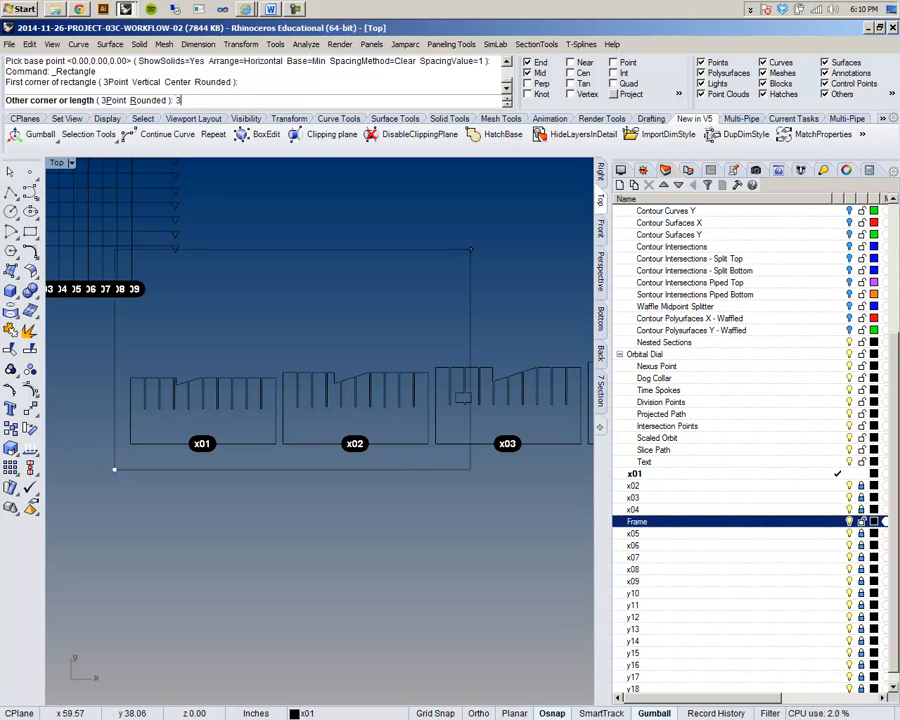
pyautogui.press('BackSpace')
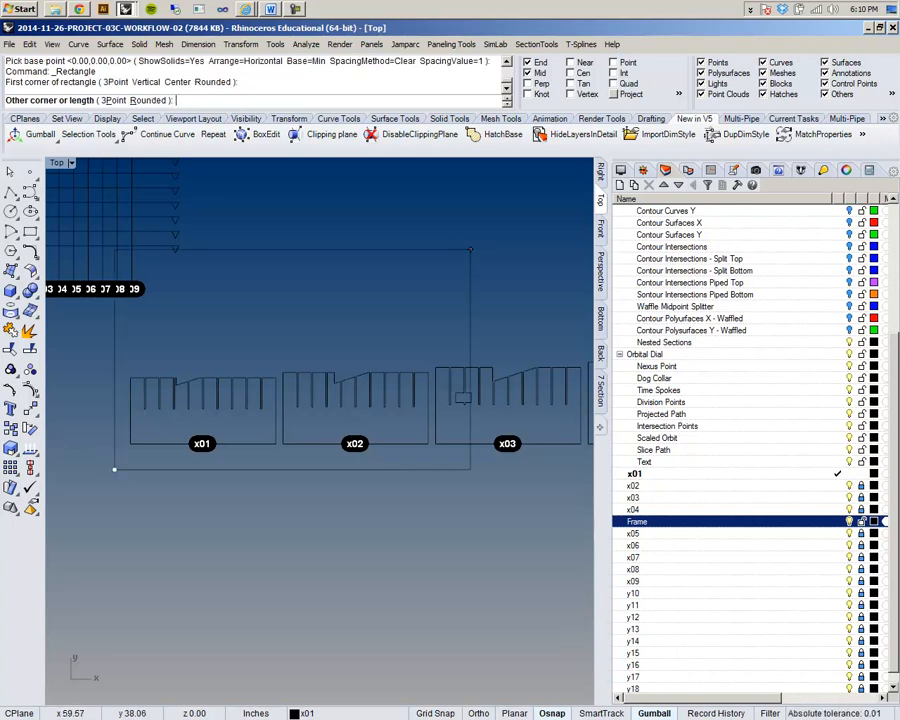
pyautogui.write('46')
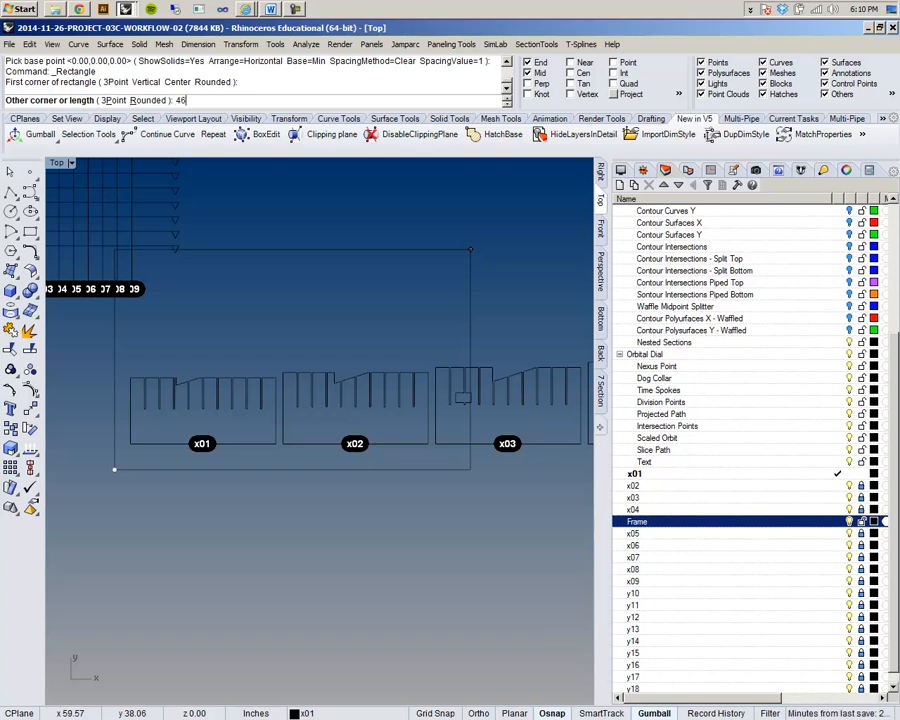
pyautogui.press('Return')
pyautogui.press('Return')
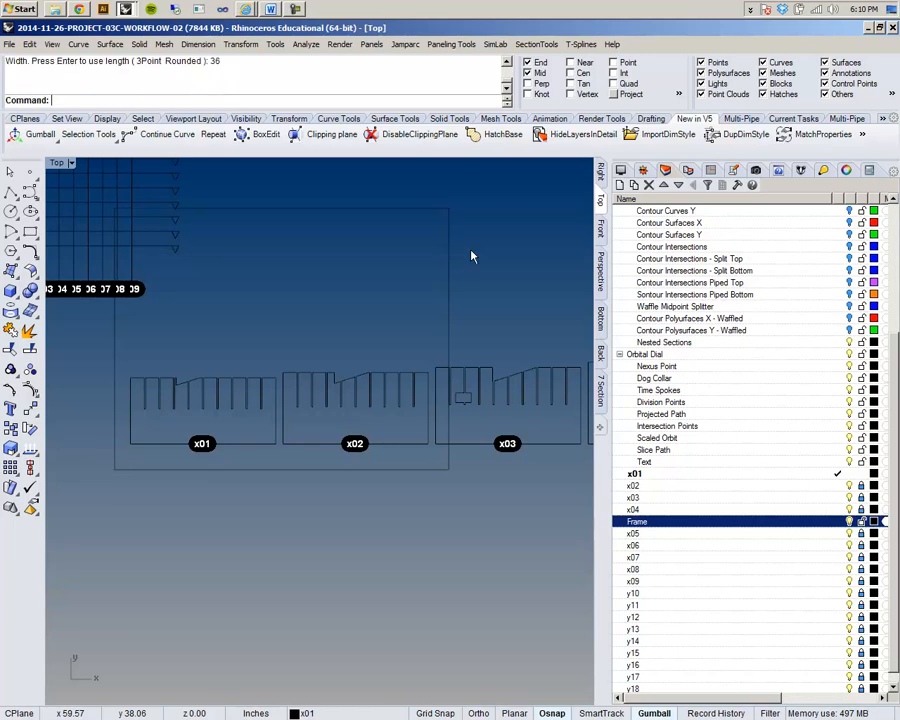
# Select the frame rectangle and compare its size with the whole row of nested sections from x01 to y18
pyautogui.scroll(-5, 362, 305)
pyautogui.moveTo(362, 305); pyautogui.dragTo(206, 324, button='right')
pyautogui.scroll(-4, 102, 335)
pyautogui.click(217, 320)
pyautogui.moveTo(217, 319)
pyautogui.mouseDown()
pyautogui.moveTo(210, 329)
pyautogui.moveTo(219, 326)
pyautogui.mouseUp()
pyautogui.scroll(8, 204, 336)
pyautogui.moveTo(205, 336); pyautogui.dragTo(374, 341, button='right')
pyautogui.scroll(-3, 312, 392)
pyautogui.moveTo(388, 418); pyautogui.dragTo(280, 400, button='right')
pyautogui.scroll(-3, 280, 400)
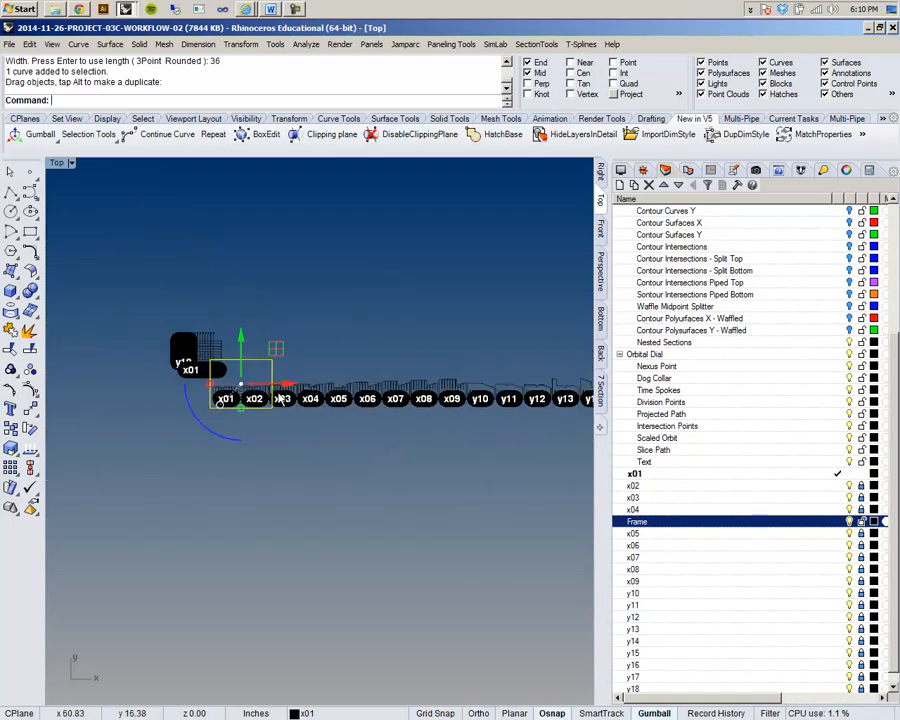
pyautogui.moveTo(456, 406); pyautogui.dragTo(374, 398, button='right')
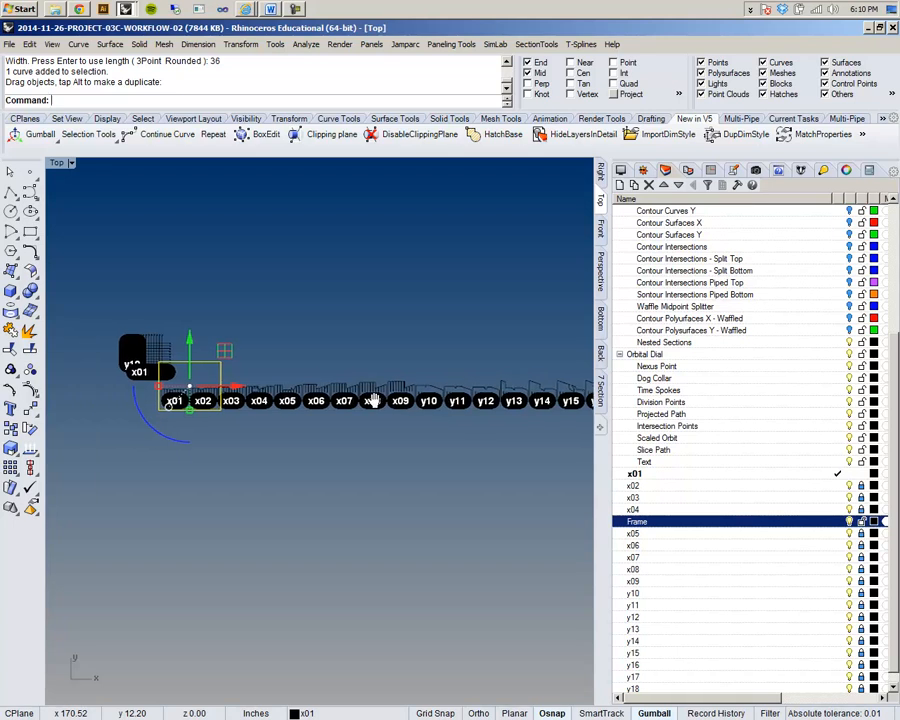
pyautogui.scroll(-2, 426, 426)
pyautogui.moveTo(426, 426); pyautogui.dragTo(364, 446, button='right')
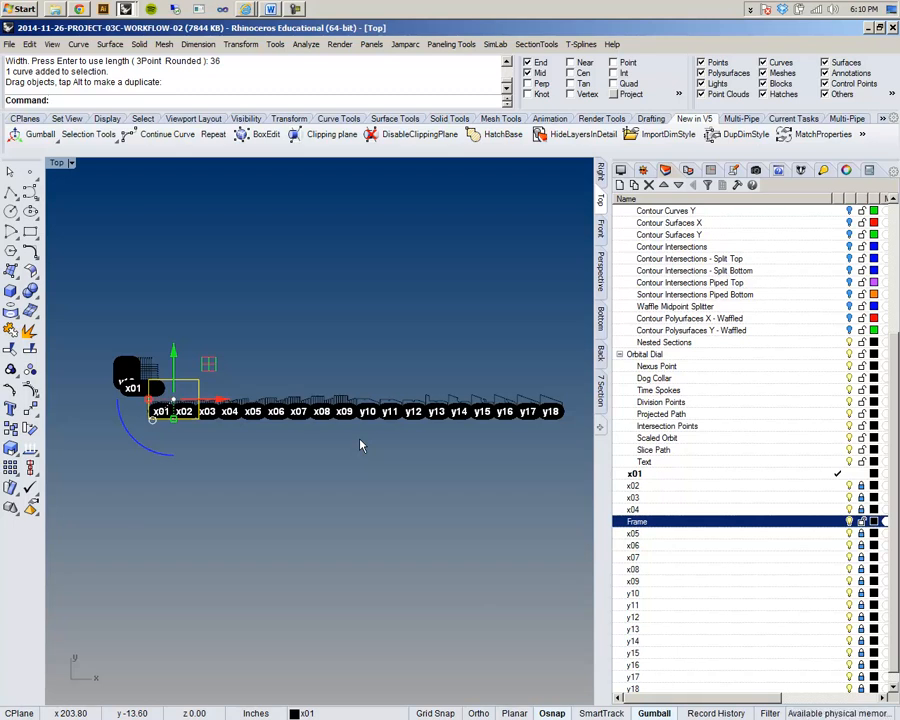
pyautogui.moveTo(221, 530); pyautogui.dragTo(303, 544, button='right')
pyautogui.scroll(10, 232, 421)
pyautogui.scroll(10, 322, 450)
pyautogui.scroll(-10, 322, 450)
pyautogui.scroll(10, 325, 362)
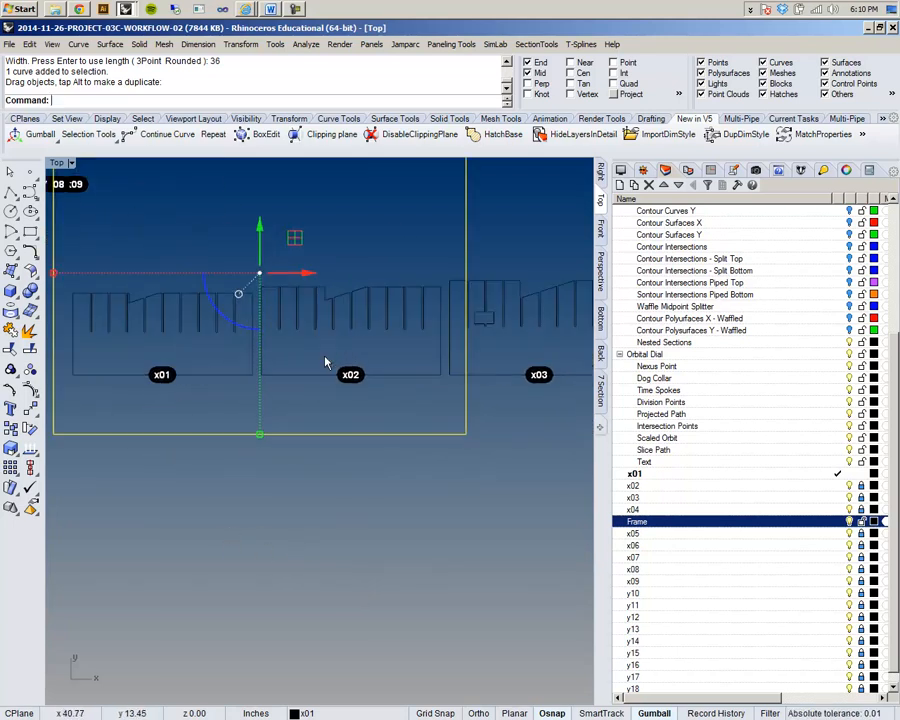
pyautogui.scroll(10, 340, 382)
pyautogui.scroll(-8, 330, 368)
# Delete the frame rectangle surrounding nested sections x01 and x02
pyautogui.click(330, 370)
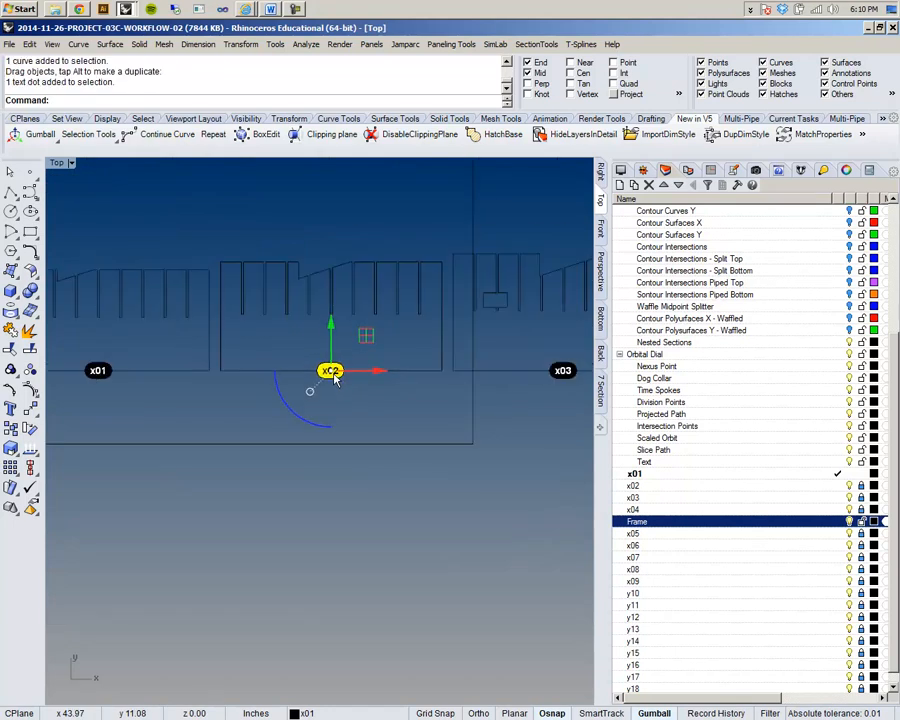
pyautogui.scroll(-5, 335, 378)
pyautogui.moveTo(390, 474); pyautogui.dragTo(237, 476, button='right')
pyautogui.click(207, 396)
pyautogui.press('Delete')
# Convert the x01 to y18 text dots along the nested row to 0.5-high text, centre and middle aligned, keeping the original dots
pyautogui.scroll(-4, 440, 470)
pyautogui.moveTo(443, 476); pyautogui.dragTo(249, 425, button='right')
pyautogui.scroll(-3, 245, 446)
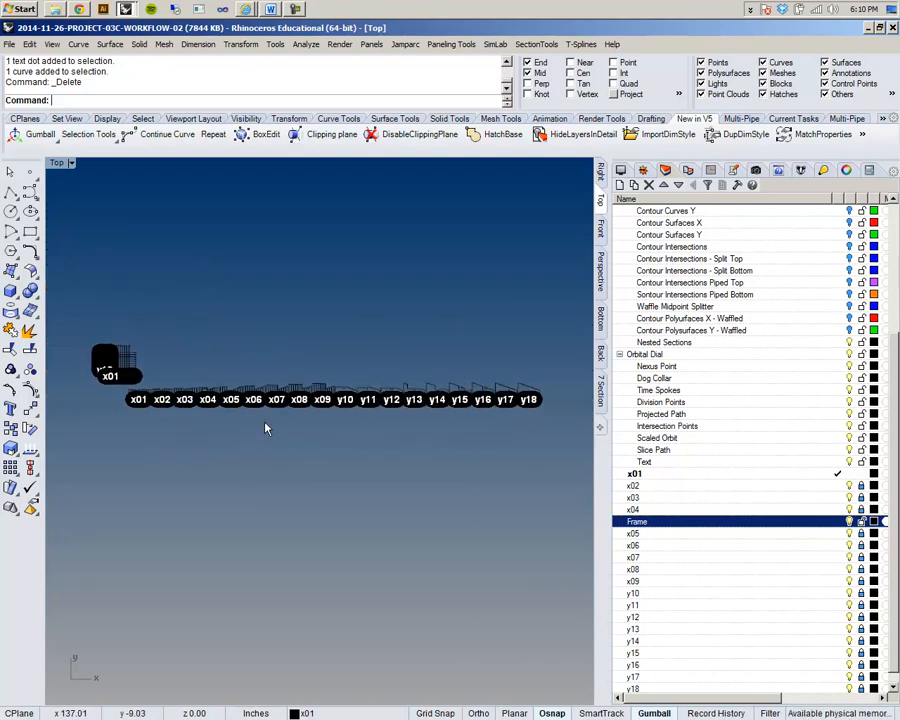
pyautogui.write('ConvertDots')
pyautogui.press('Return')
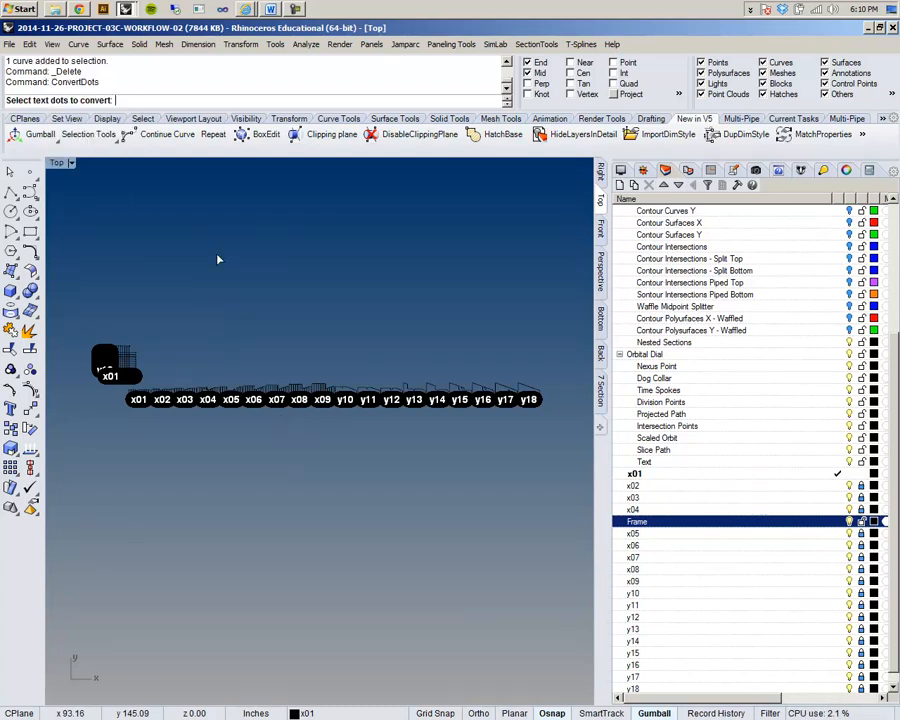
pyautogui.moveTo(114, 393); pyautogui.dragTo(556, 462)
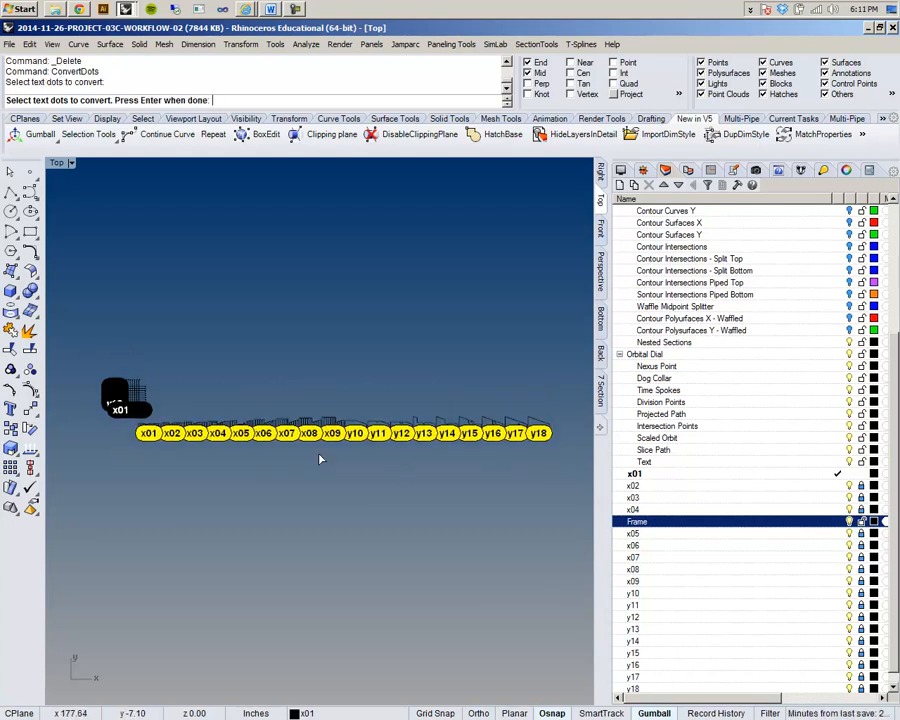
pyautogui.press('Return')
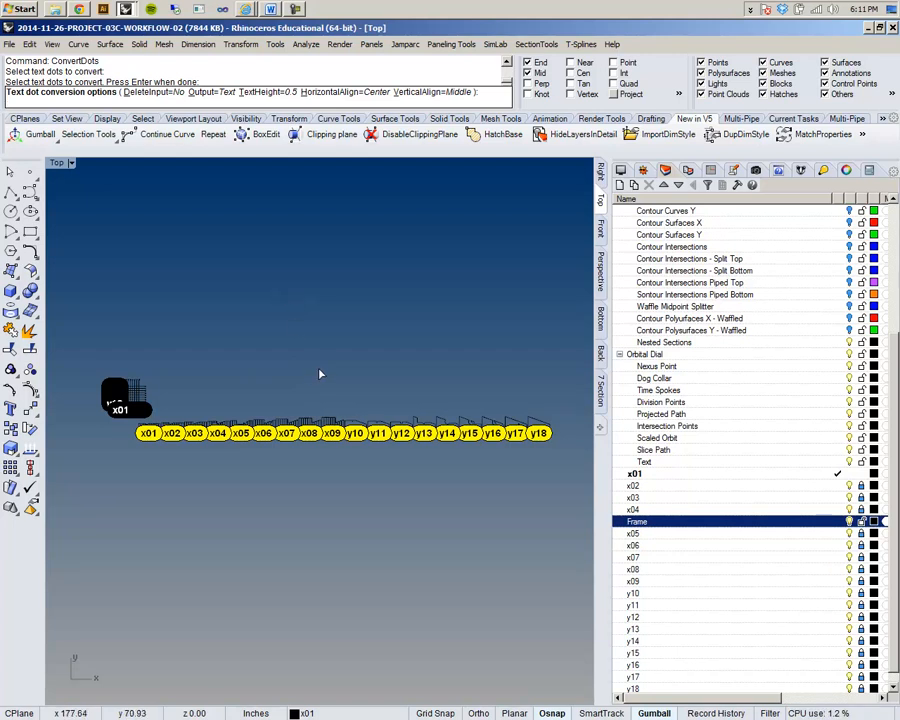
pyautogui.press('Return')
pyautogui.moveTo(272, 485); pyautogui.dragTo(272, 419, button='right')
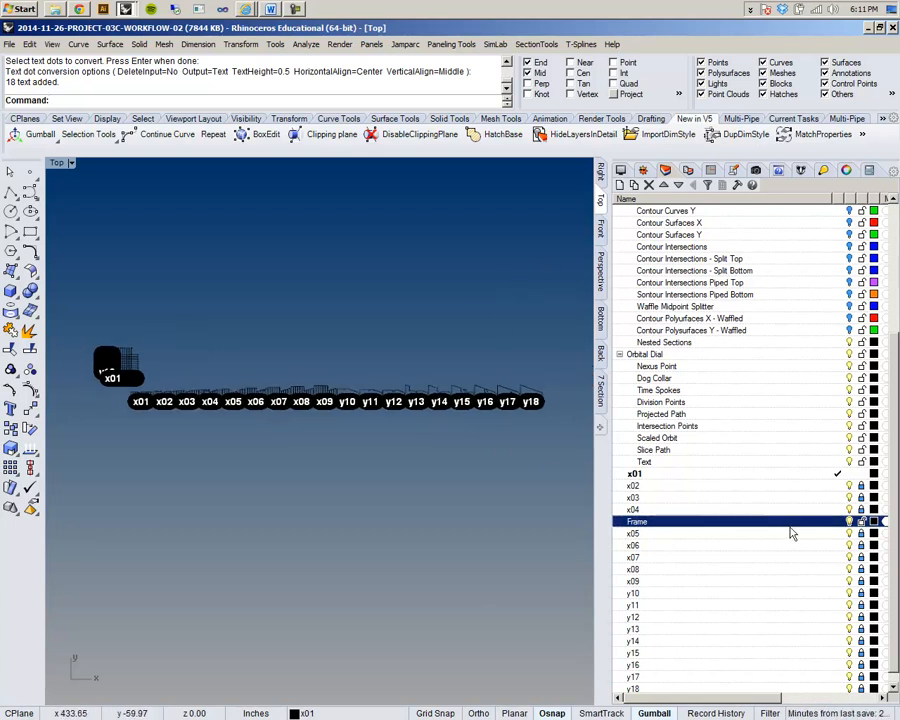
# Create a new layer named Text below the Frame layer
pyautogui.click(620, 186)
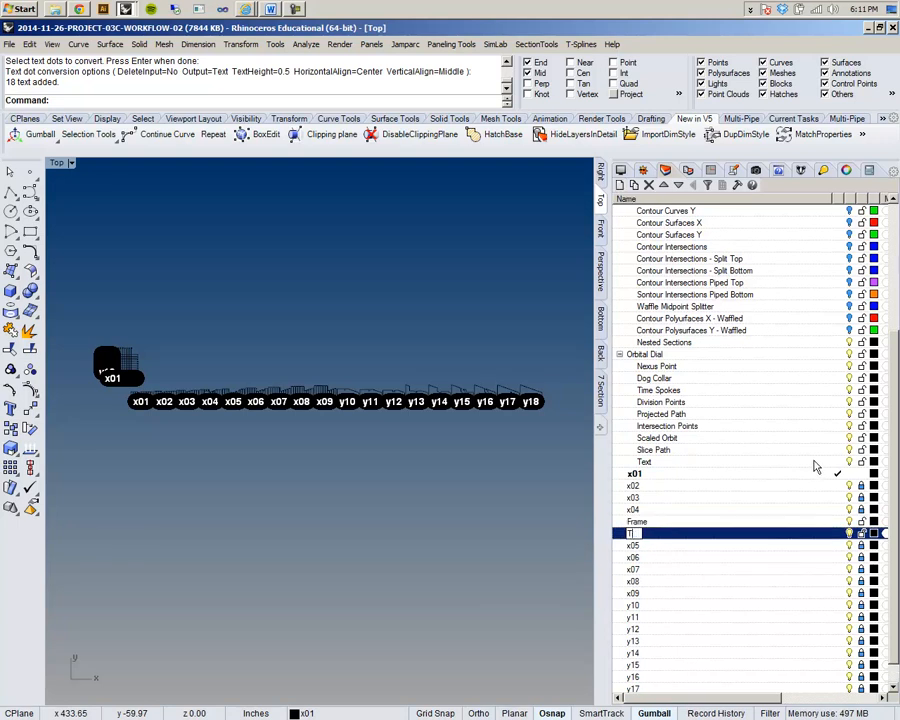
pyautogui.write('Text')
pyautogui.press('Return')
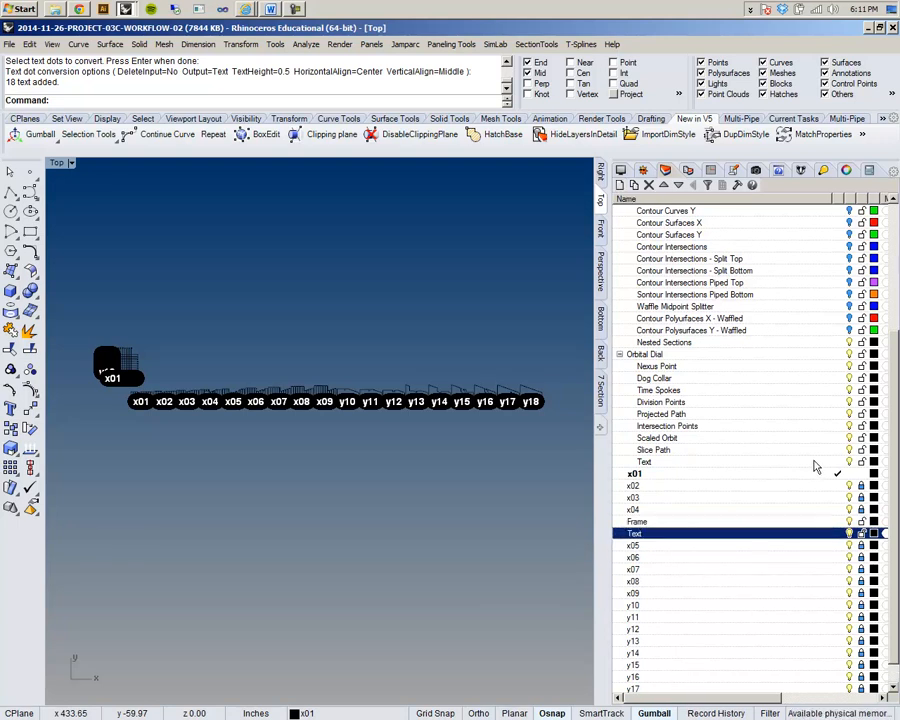
# Move the Frame and Text layers up the layer list, above layer x01
pyautogui.click(770, 509)
pyautogui.keyDown('shift'); pyautogui.click(775, 521); pyautogui.keyUp('shift')
pyautogui.click(751, 535)
pyautogui.keyDown('shift'); pyautogui.click(745, 521); pyautogui.keyUp('shift')
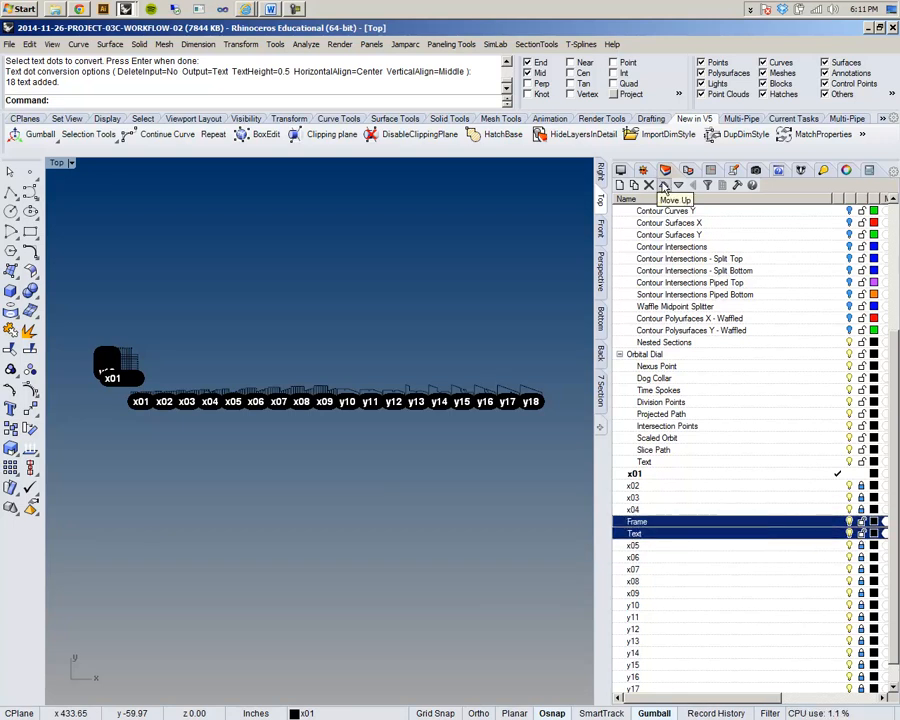
pyautogui.click(664, 186)
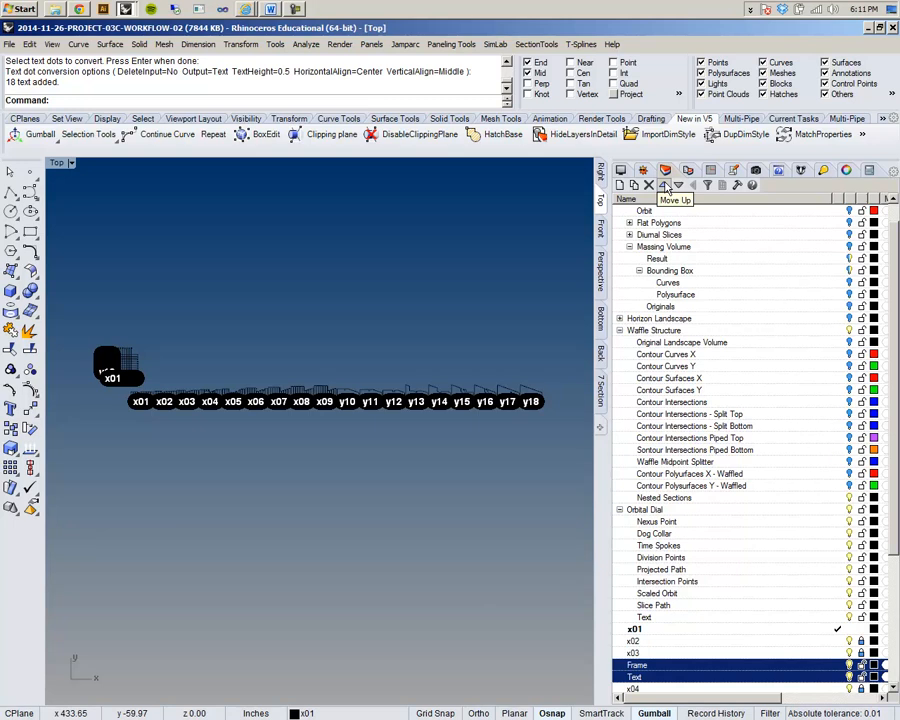
pyautogui.click(664, 186)
pyautogui.click(664, 186)
pyautogui.click(664, 186)
pyautogui.scroll(-4, 643, 620)
pyautogui.scroll(-1, 643, 620)
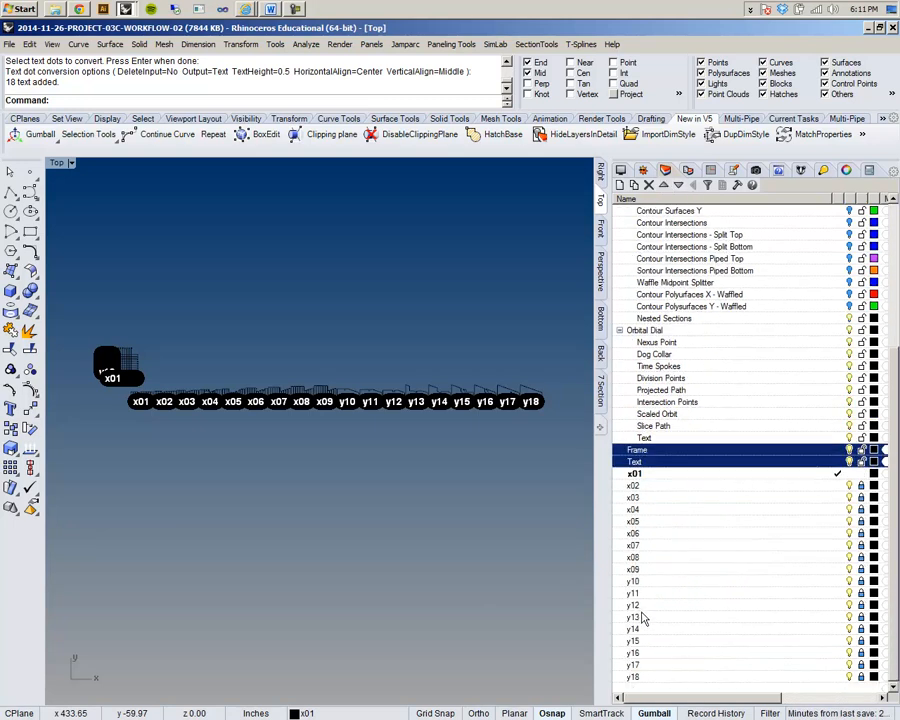
# Select the newly converted text labels with SelLast and change their layer to Text
pyautogui.write('SelLast')
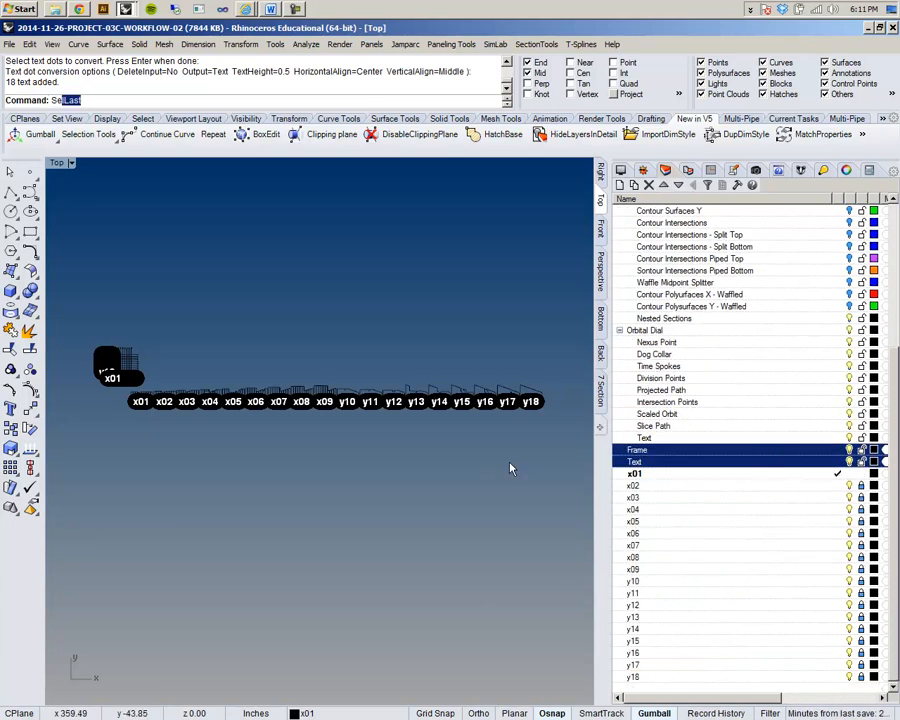
pyautogui.press('Return')
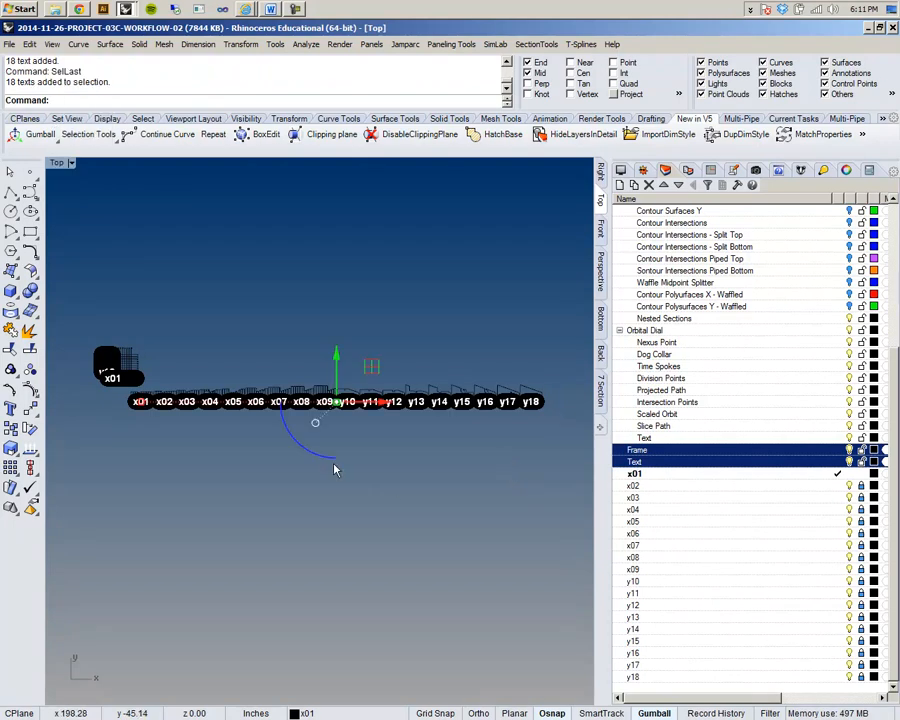
pyautogui.click(688, 487)
pyautogui.click(688, 450)
pyautogui.click(684, 463)
pyautogui.rightClick(686, 463)
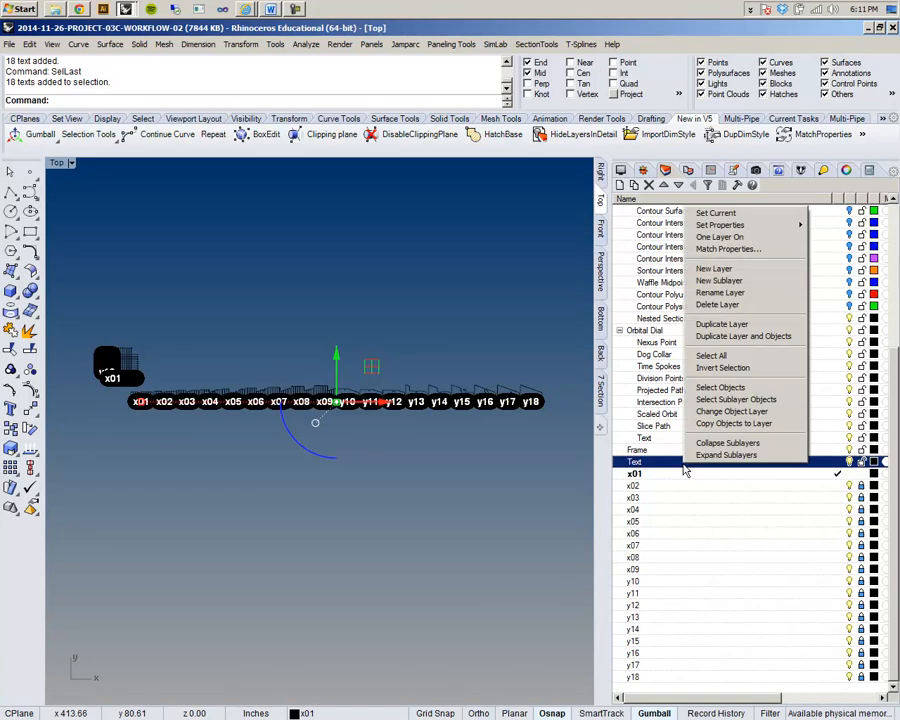
pyautogui.click(731, 411)
pyautogui.press('Escape')
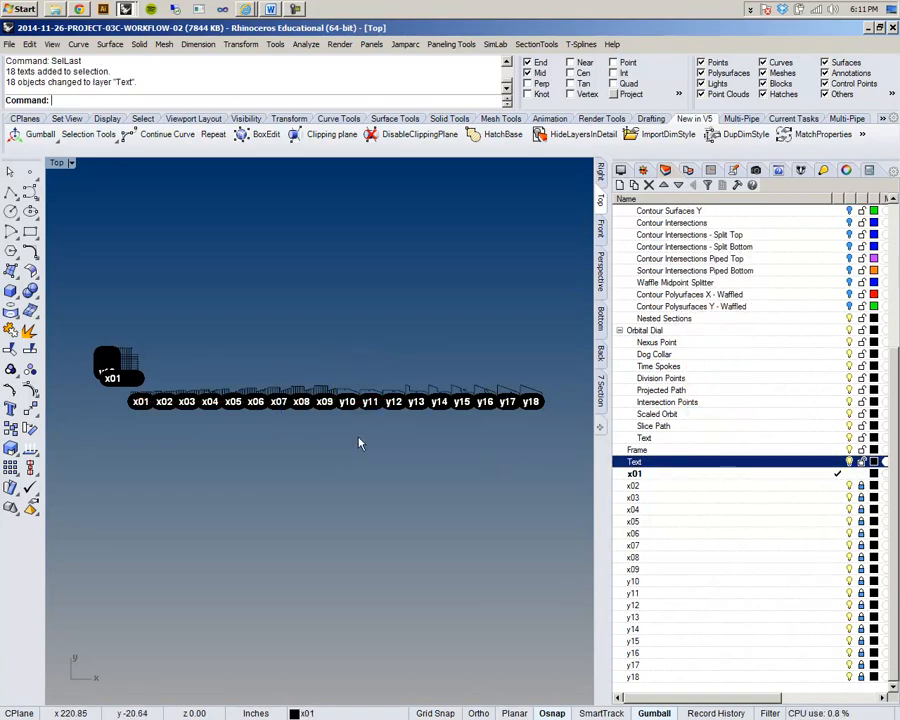
pyautogui.write('Se')
pyautogui.press('Return')
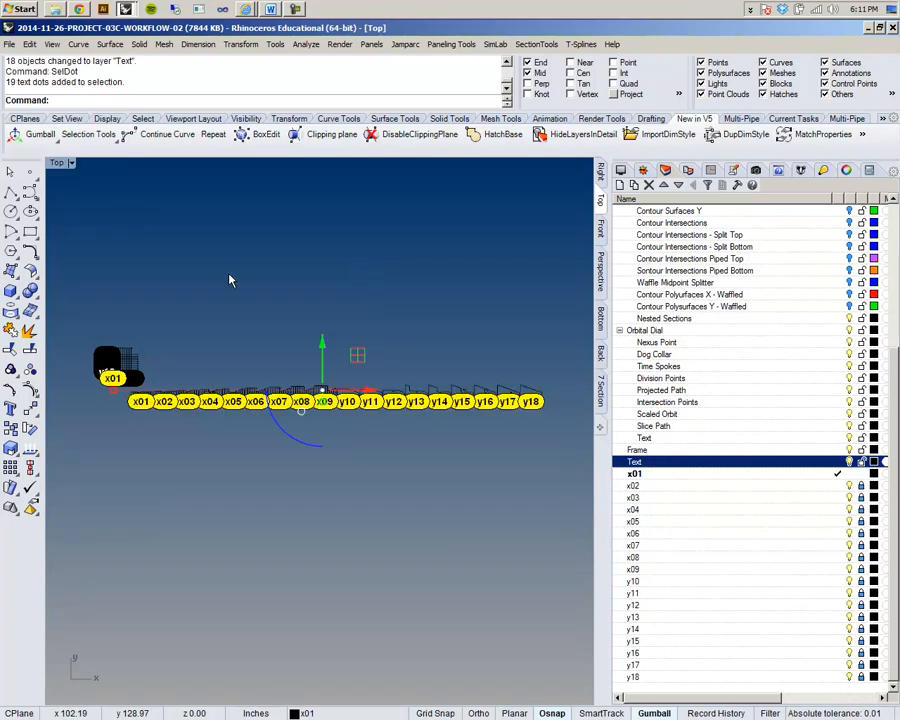
pyautogui.moveTo(173, 309); pyautogui.dragTo(416, 275, button='right')
pyautogui.scroll(6, 394, 338)
pyautogui.moveTo(317, 372); pyautogui.dragTo(149, 265)
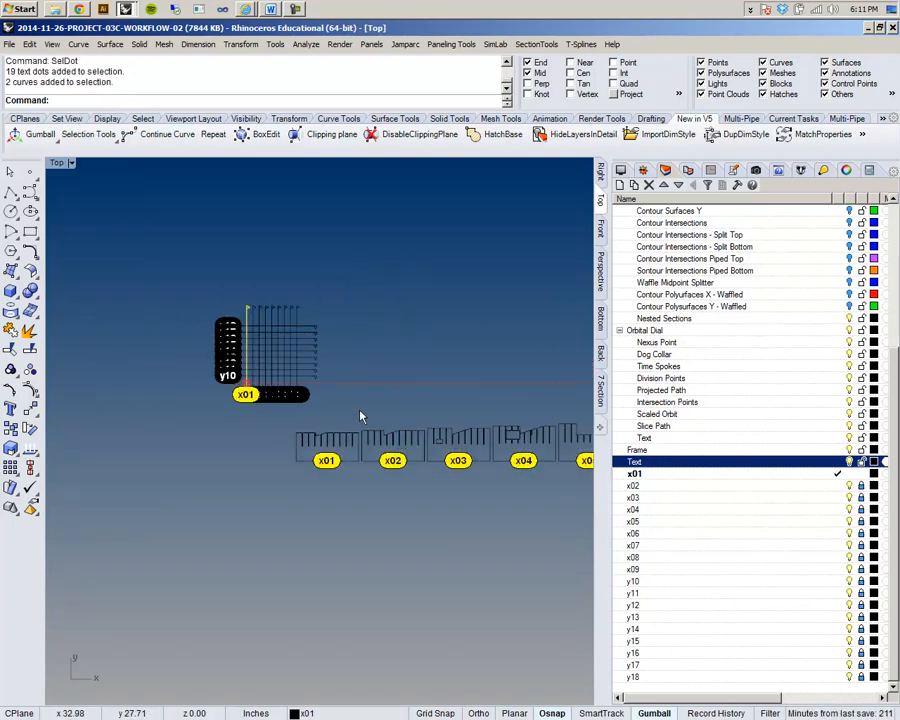
pyautogui.scroll(6, 280, 410)
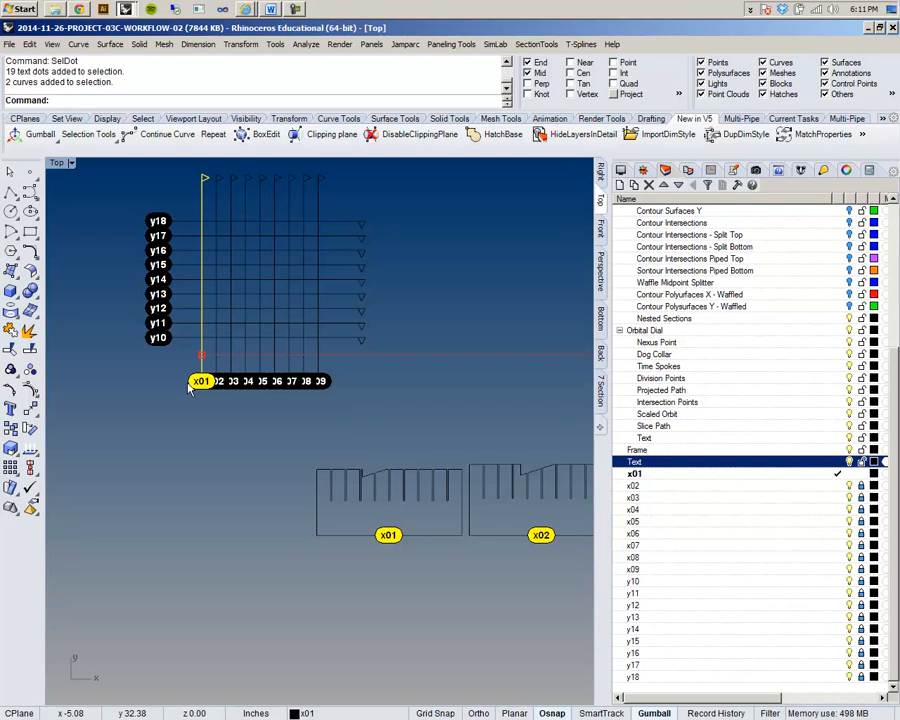
pyautogui.press('Escape')
# Select all unlocked text dots with SelDot and hide them
pyautogui.write('Se')
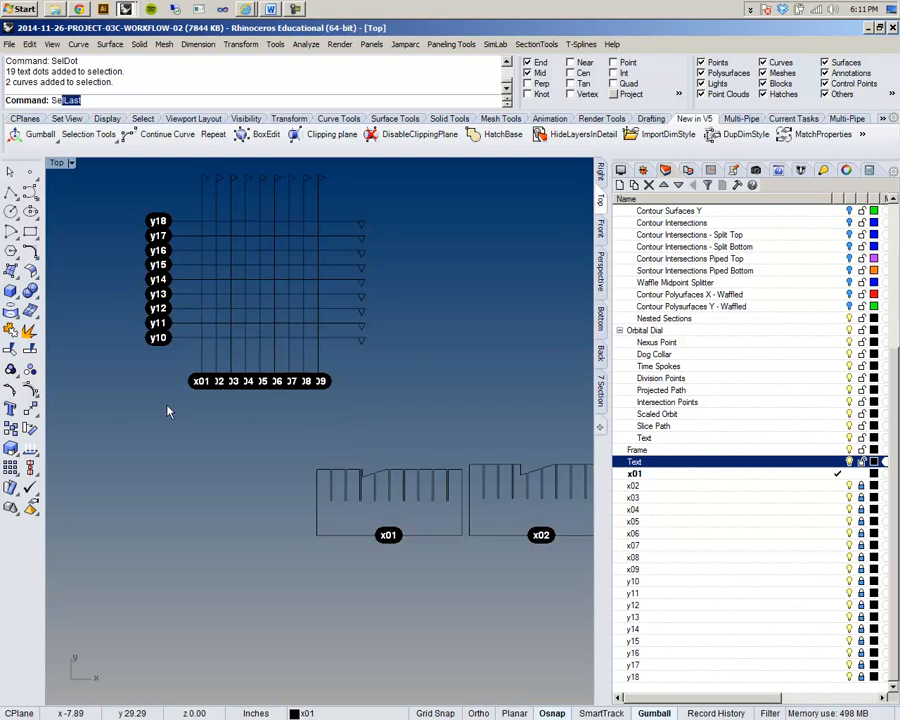
pyautogui.write('lDot')
pyautogui.press('Return')
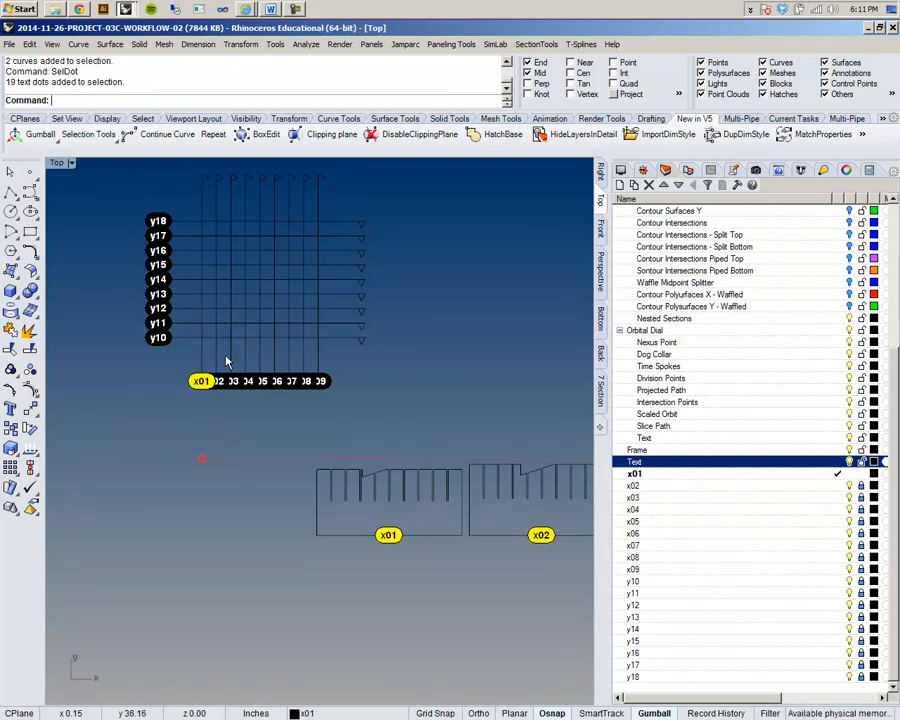
pyautogui.scroll(8, 228, 353)
pyautogui.scroll(-8, 165, 427)
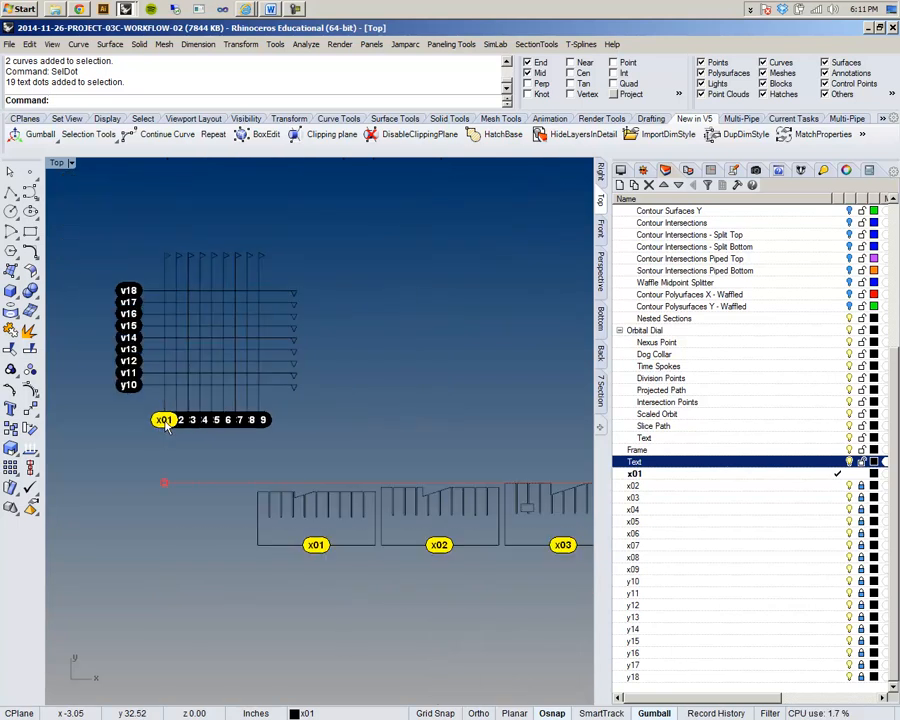
pyautogui.hotkey('ctrl', 'h')
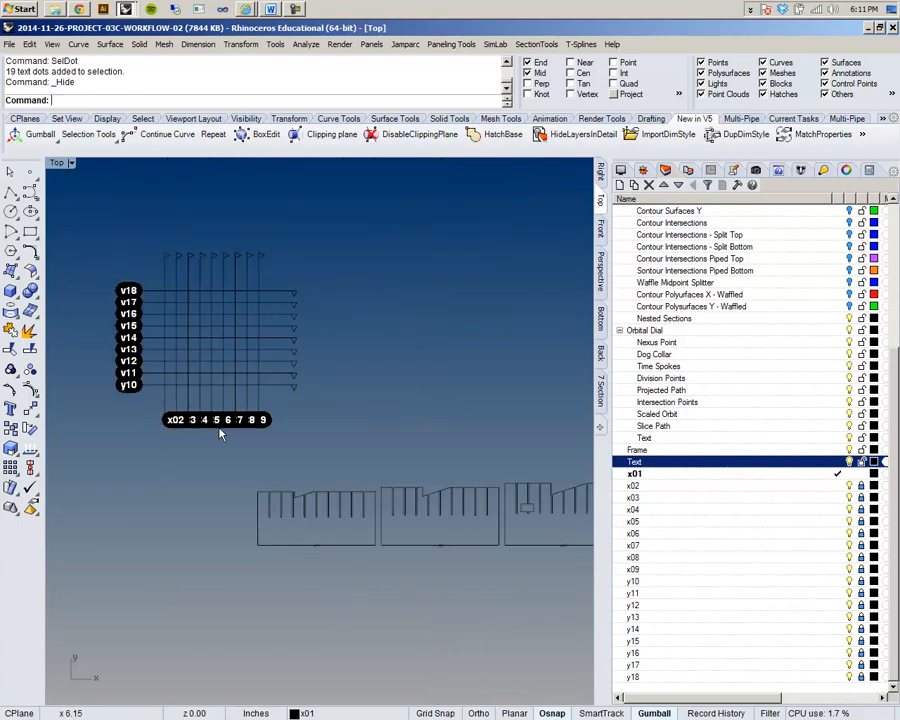
# Examine the converted text labels on the bottom edges of the nested sections
pyautogui.moveTo(339, 449); pyautogui.dragTo(218, 421, button='right')
pyautogui.scroll(-3, 218, 421)
pyautogui.scroll(10, 275, 466)
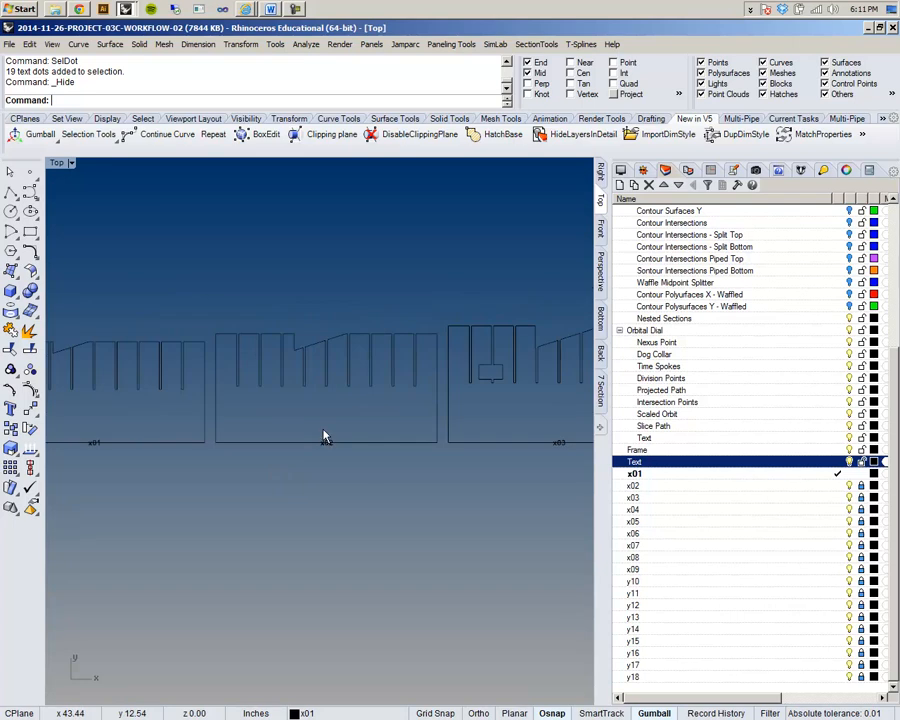
pyautogui.scroll(-5, 331, 458)
pyautogui.moveTo(331, 458); pyautogui.dragTo(441, 472, button='right')
pyautogui.scroll(-8, 244, 453)
pyautogui.moveTo(375, 504); pyautogui.dragTo(293, 482, button='right')
pyautogui.scroll(12, 350, 427)
pyautogui.scroll(-8, 351, 429)
# Select all text labels with SelText and move them straight up from the bottom edges into the section outlines
pyautogui.write('elText')
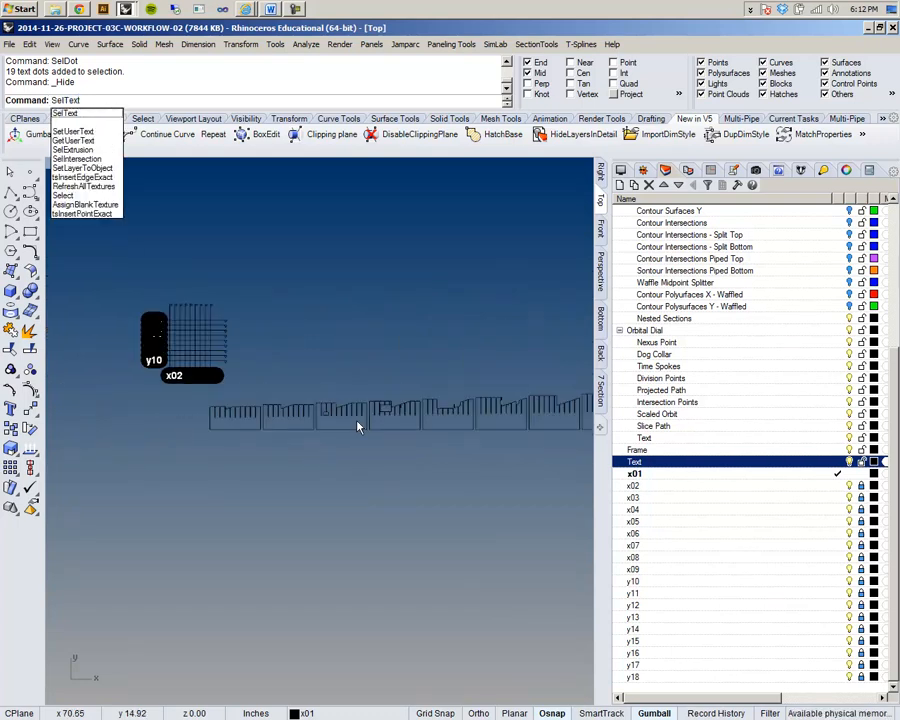
pyautogui.press('Return')
pyautogui.moveTo(544, 462); pyautogui.dragTo(202, 451, button='right')
pyautogui.scroll(12, 378, 402)
pyautogui.moveTo(458, 499); pyautogui.dragTo(257, 450, button='right')
pyautogui.scroll(6, 350, 480)
pyautogui.moveTo(366, 490); pyautogui.dragTo(352, 450, button='right')
pyautogui.scroll(2, 196, 425)
pyautogui.moveTo(357, 451); pyautogui.dragTo(357, 363)
pyautogui.click(353, 558)
pyautogui.scroll(-6, 316, 531)
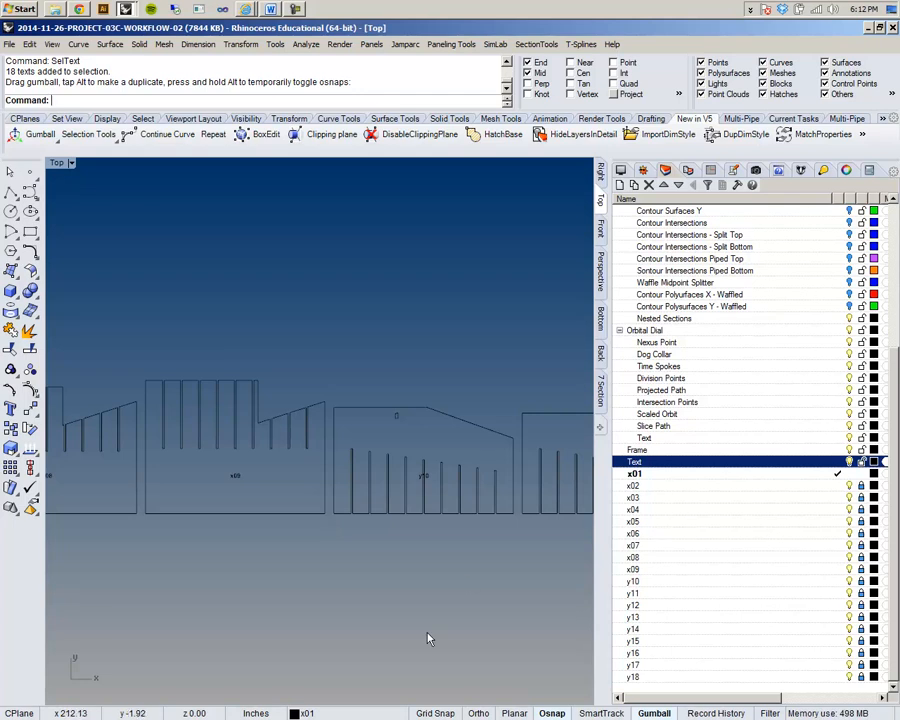
# Move the y10 text label off its notch, into the space between the fourth and fifth notches of section y10
pyautogui.scroll(5, 388, 536)
pyautogui.scroll(4, 394, 553)
pyautogui.moveTo(393, 508); pyautogui.dragTo(487, 508, button='right')
pyautogui.moveTo(464, 450); pyautogui.dragTo(421, 438)
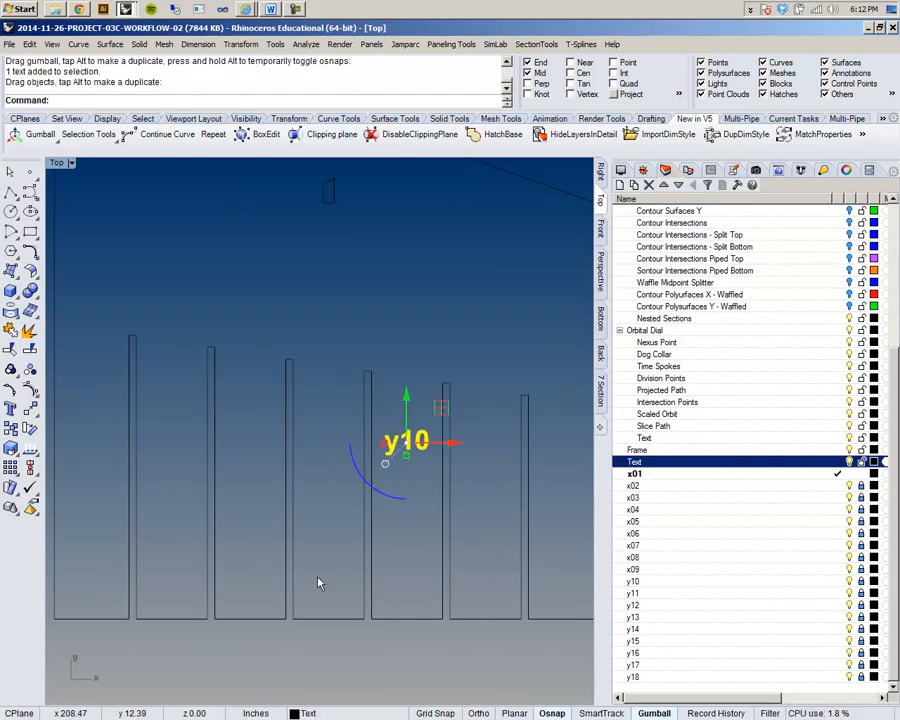
# Examine the positions of the text labels relative to the notches along the nested row
pyautogui.scroll(-3, 337, 477)
pyautogui.scroll(-2, 337, 480)
pyautogui.scroll(5, 360, 480)
pyautogui.scroll(-10, 295, 468)
pyautogui.moveTo(299, 464); pyautogui.dragTo(440, 464, button='right')
pyautogui.moveTo(155, 463); pyautogui.dragTo(251, 462, button='right')
pyautogui.moveTo(106, 462); pyautogui.dragTo(329, 456, button='right')
pyautogui.scroll(5, 336, 437)
pyautogui.scroll(-6, 336, 432)
pyautogui.moveTo(441, 455); pyautogui.dragTo(345, 455, button='right')
pyautogui.moveTo(424, 490); pyautogui.dragTo(346, 487, button='right')
pyautogui.scroll(-4, 348, 486)
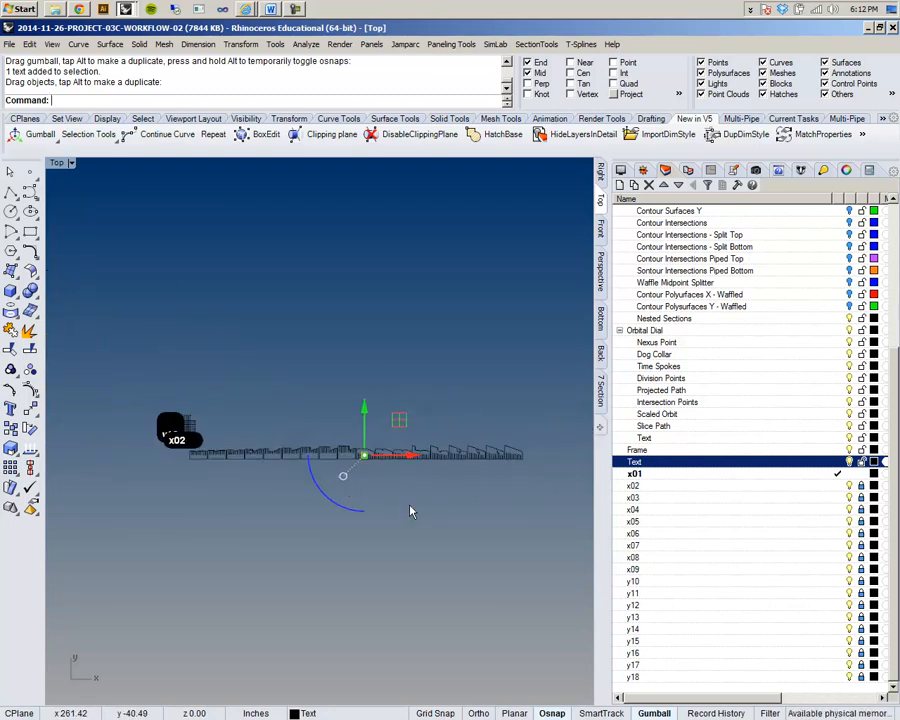
pyautogui.moveTo(408, 505); pyautogui.dragTo(375, 480, button='right')
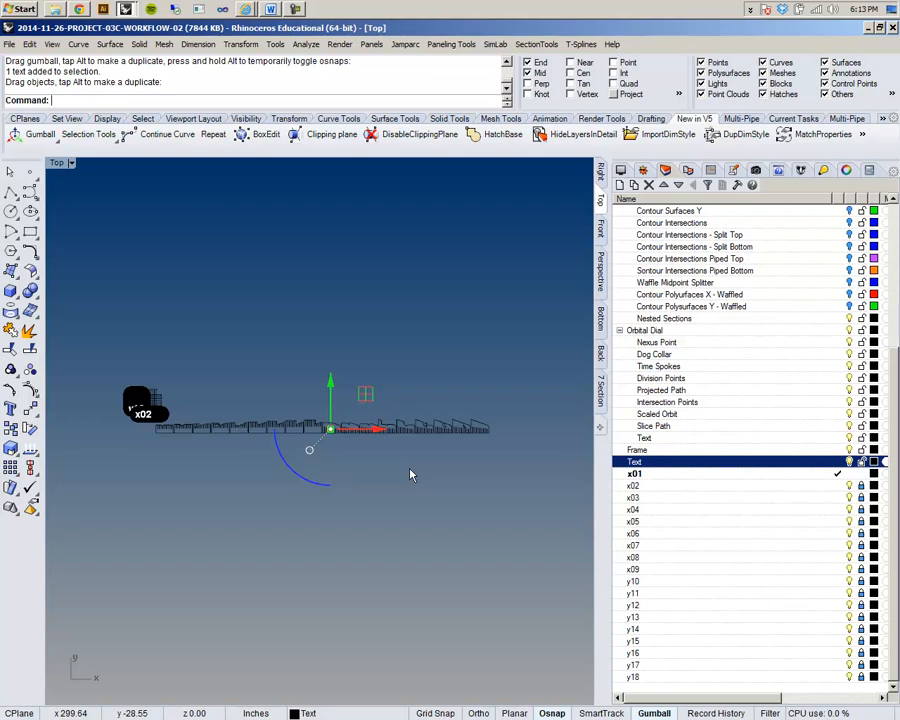
# Turn off the Text layer and the section layers x02 through y18, and check the curves on current layer x01
pyautogui.keyDown('shift'); pyautogui.click(775, 677); pyautogui.keyUp('shift')
pyautogui.click(849, 677)
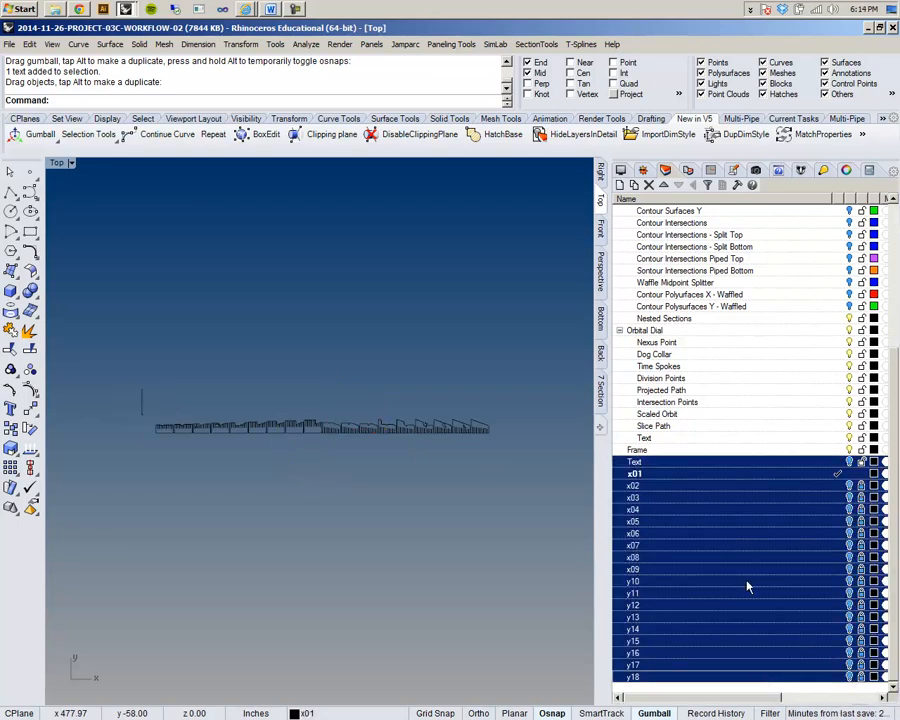
pyautogui.click(204, 431)
pyautogui.click(133, 435)
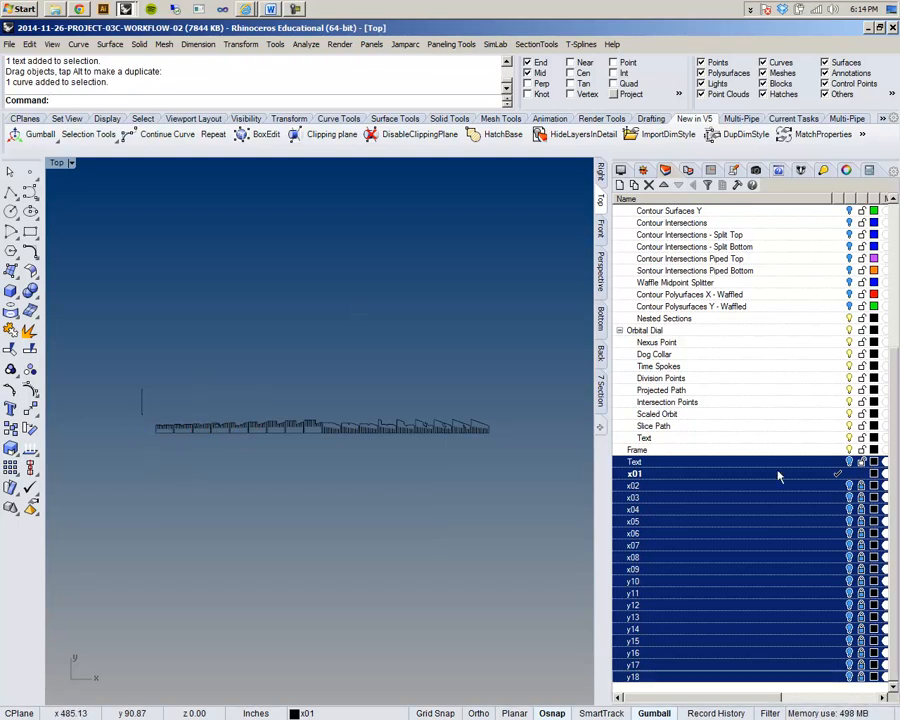
pyautogui.moveTo(298, 359); pyautogui.dragTo(267, 398, button='right')
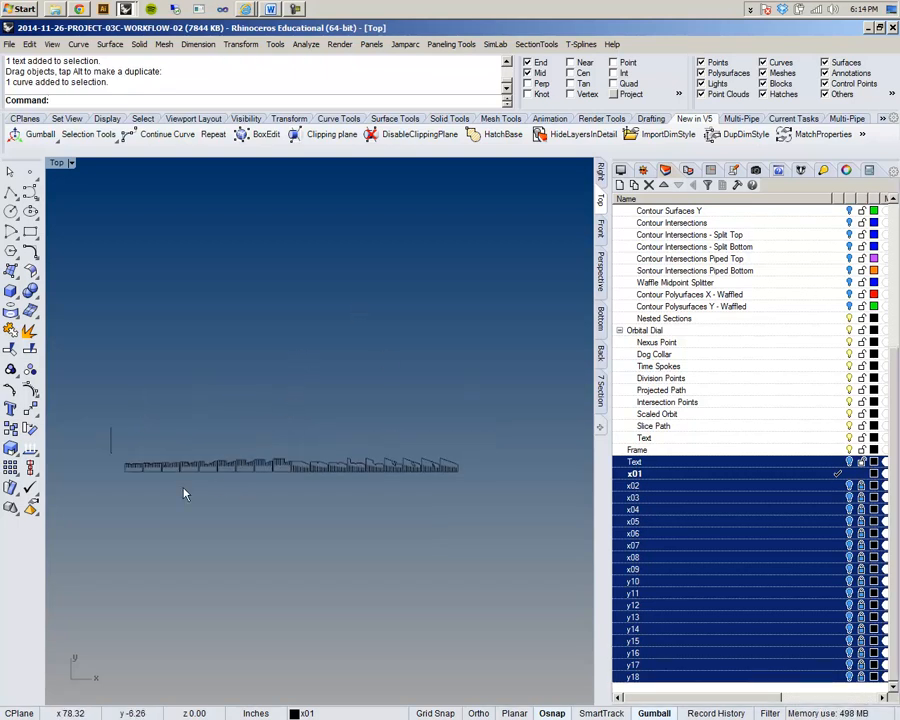
# Hide the whole row of nested section curves and the two curves standing apart beside it
pyautogui.moveTo(117, 493); pyautogui.dragTo(532, 442)
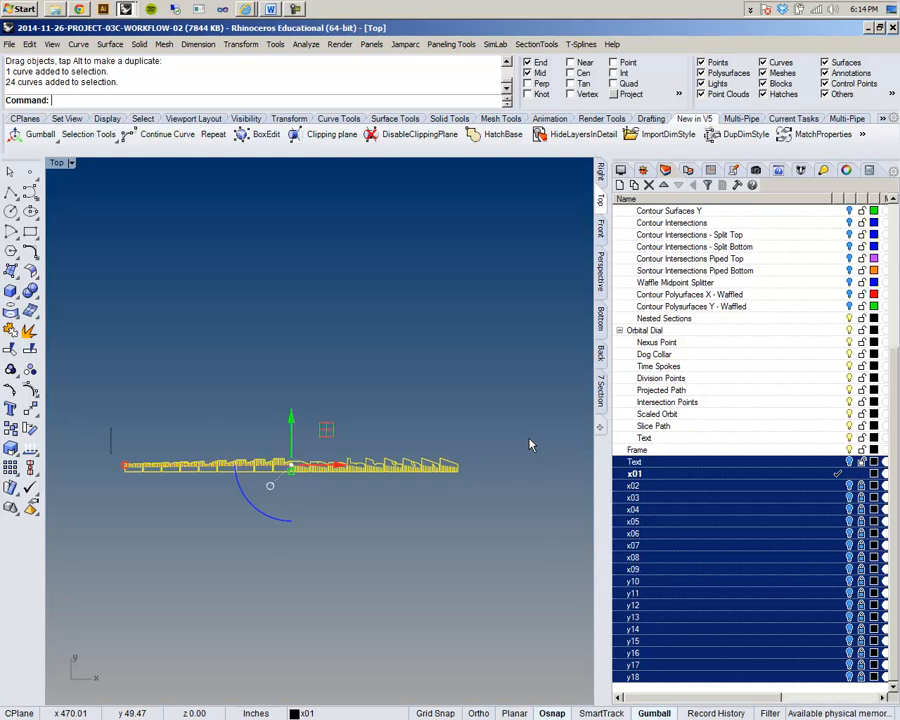
pyautogui.hotkey('ctrl', 'h')
pyautogui.moveTo(118, 454); pyautogui.dragTo(237, 462, button='right')
pyautogui.scroll(10, 237, 460)
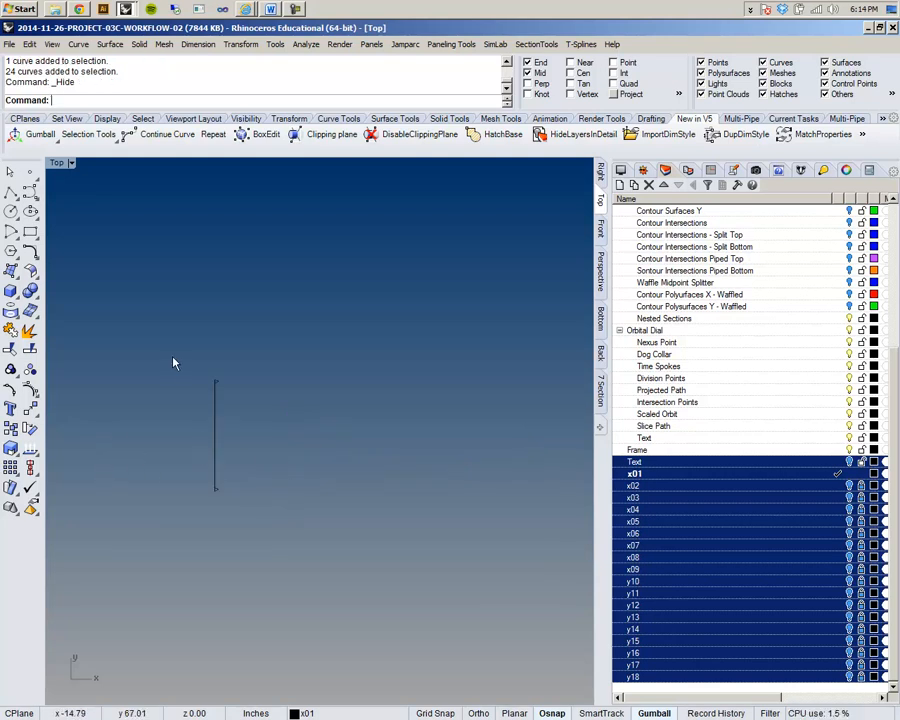
pyautogui.moveTo(171, 363); pyautogui.dragTo(346, 636)
pyautogui.hotkey('ctrl', 'h')
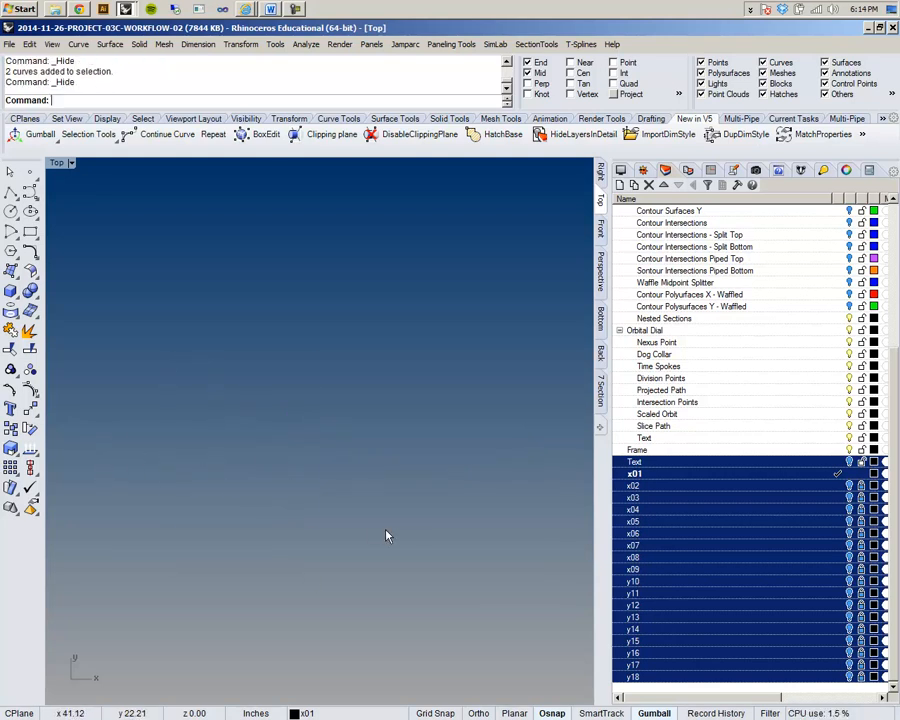
# Display the waffled X and Y contour polysurface layers in the Perspective view and examine the assembled waffle structure
pyautogui.click(601, 266)
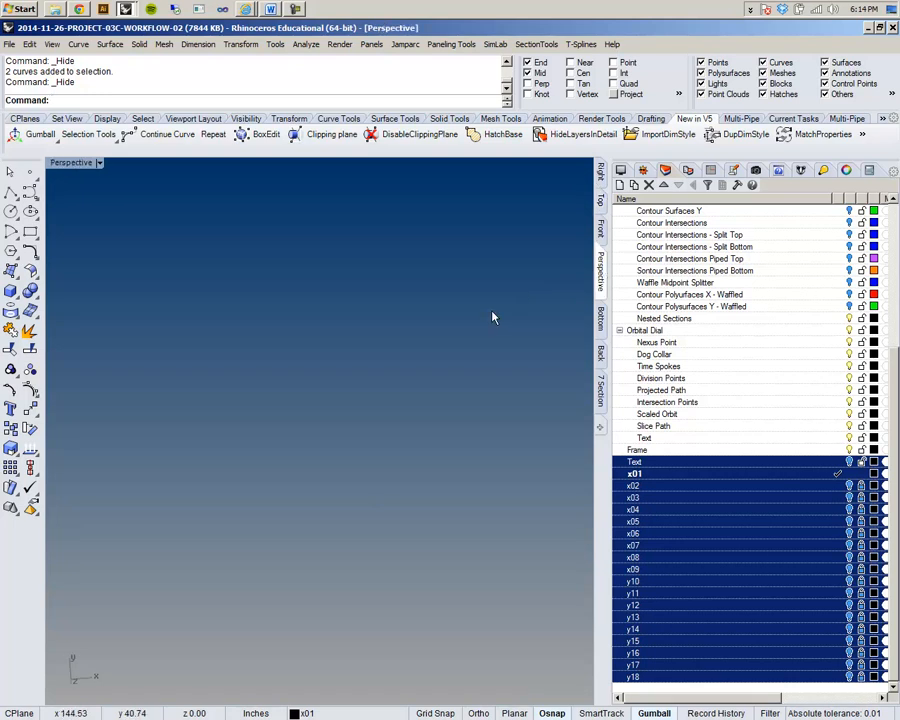
pyautogui.click(854, 295)
pyautogui.click(851, 307)
pyautogui.keyDown('shift'); pyautogui.moveTo(435, 392); pyautogui.dragTo(402, 478, button='right'); pyautogui.keyUp('shift')
pyautogui.moveTo(345, 458); pyautogui.dragTo(440, 414, button='right')
pyautogui.scroll(10, 307, 408)
pyautogui.scroll(5, 307, 412)
pyautogui.moveTo(250, 440); pyautogui.dragTo(400, 455, button='right')
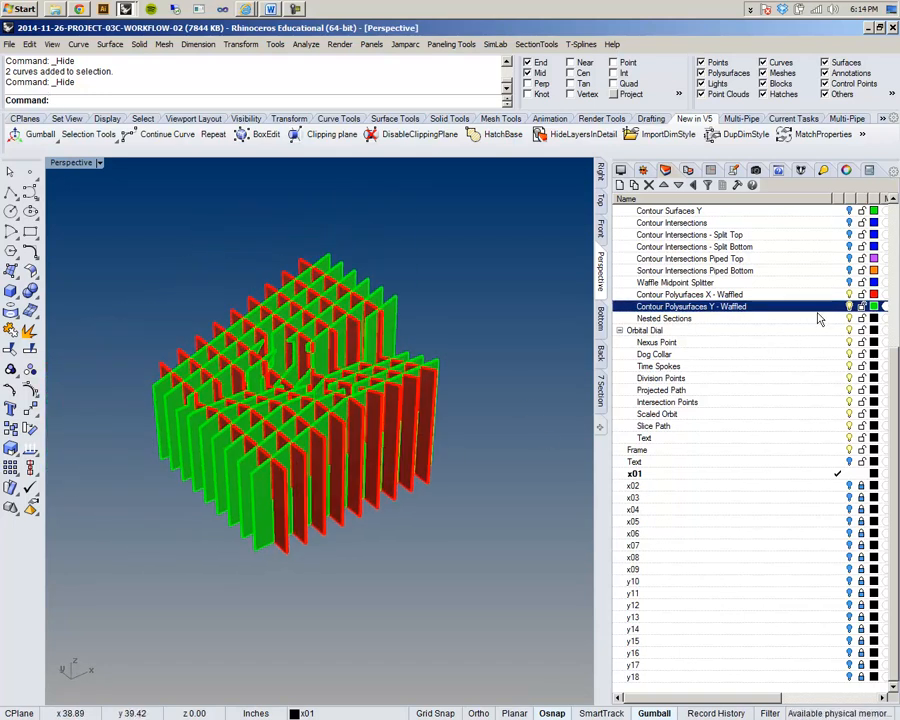
# Turn on the Original Landscape Volume layer and turn off both waffled contour polysurface layers
pyautogui.scroll(3, 780, 318)
pyautogui.click(849, 271)
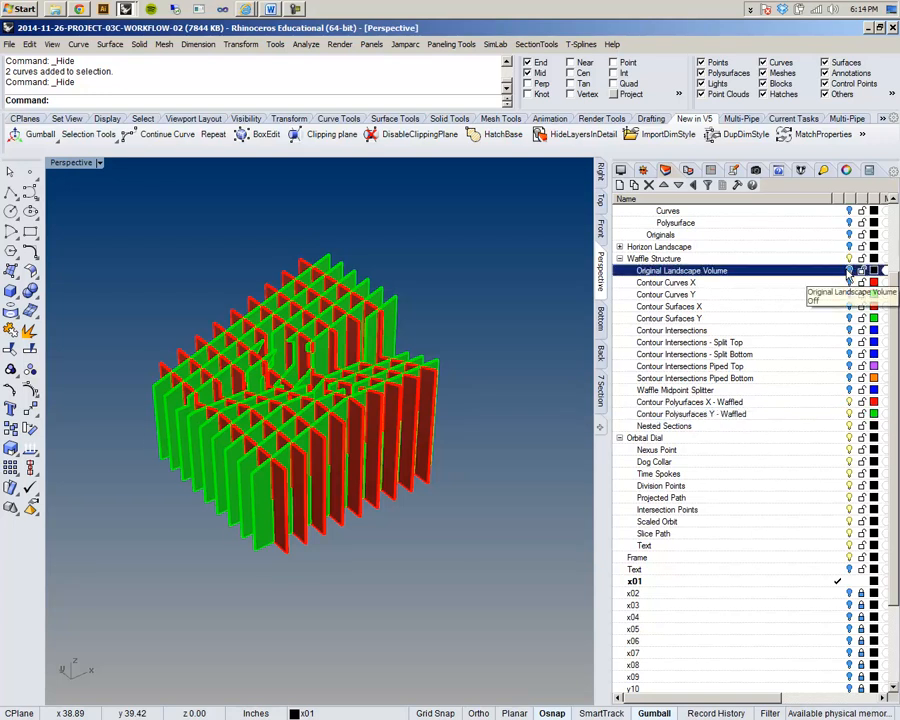
pyautogui.click(850, 413)
pyautogui.click(850, 402)
pyautogui.moveTo(420, 466); pyautogui.dragTo(474, 502, button='right')
pyautogui.scroll(3, 812, 297)
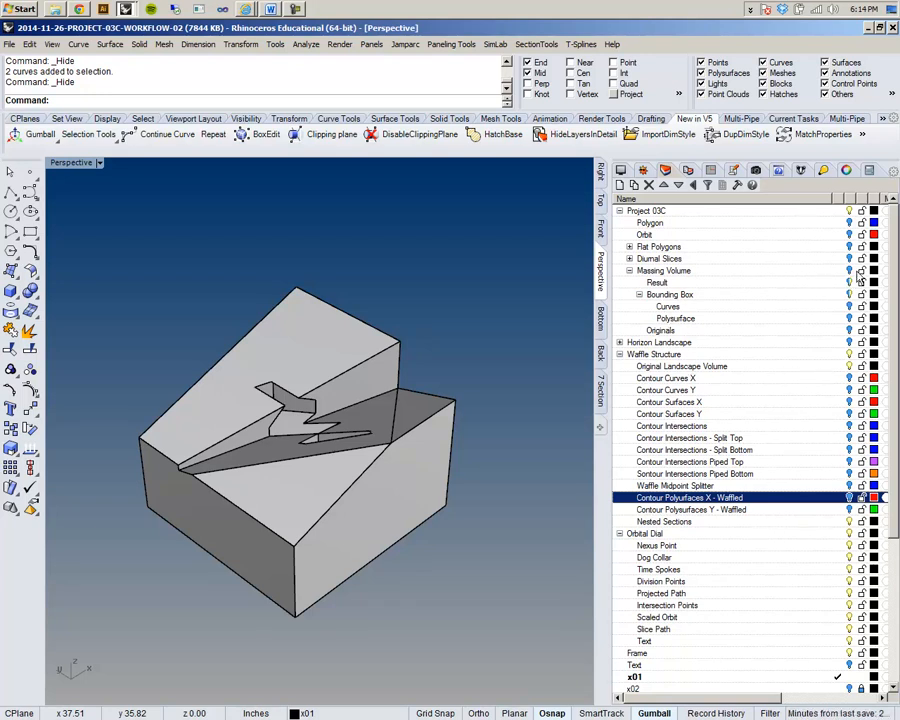
# Turn on the Massing Volume layer and check how the massing sits in the landscape volume
pyautogui.click(664, 271)
pyautogui.moveTo(368, 468); pyautogui.dragTo(337, 493, button='right')
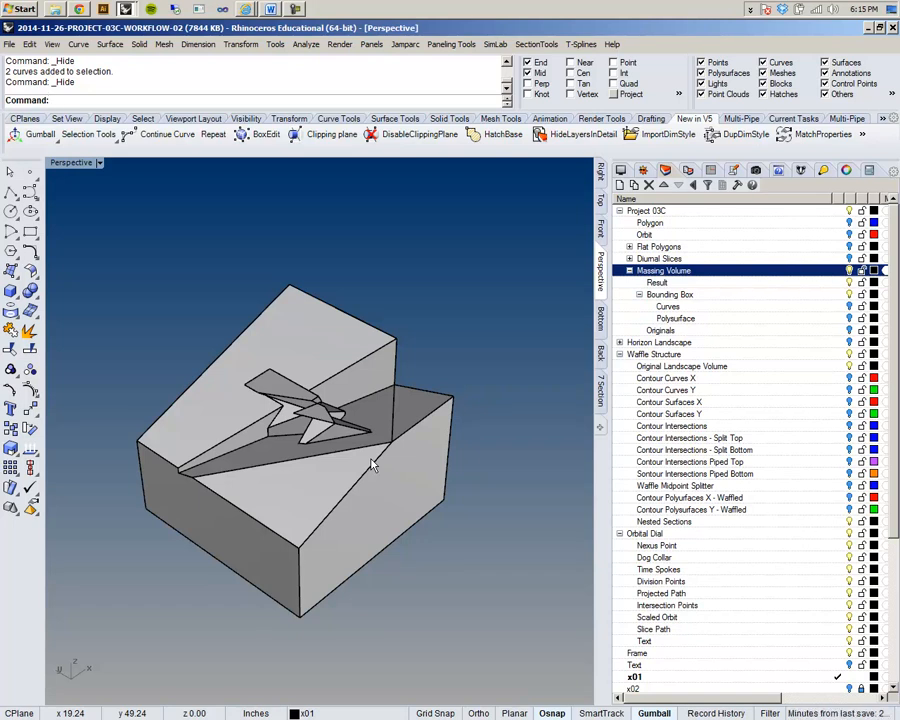
pyautogui.click(358, 345)
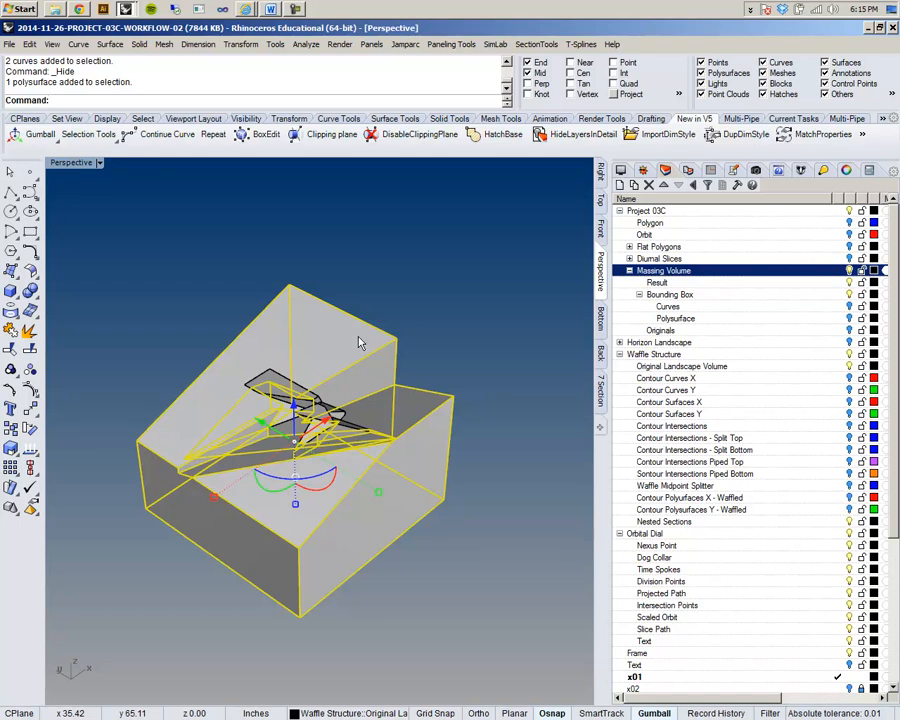
pyautogui.moveTo(362, 341); pyautogui.dragTo(478, 288, button='right')
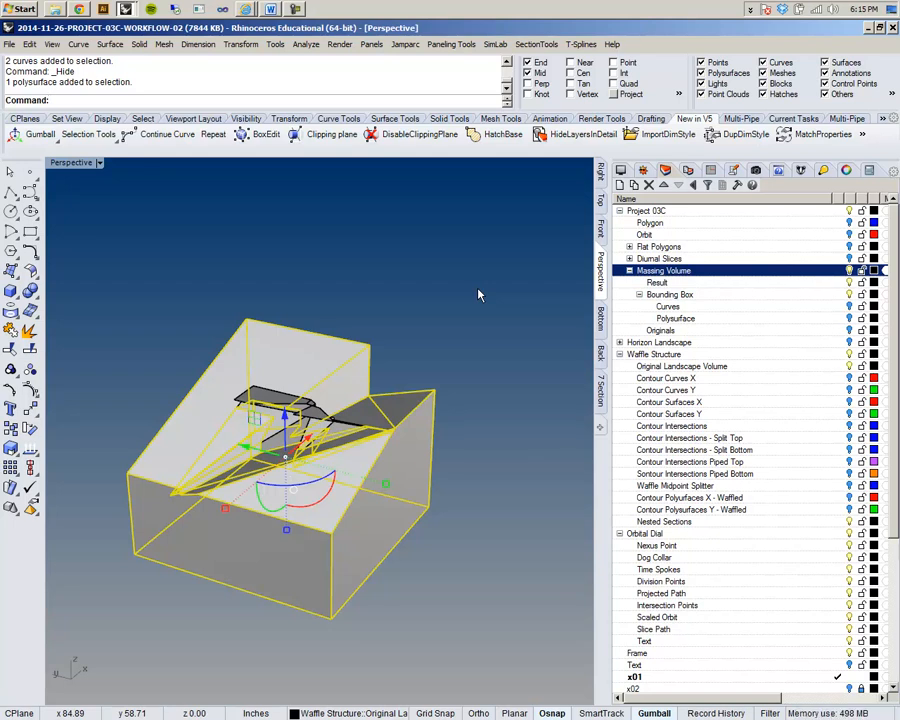
pyautogui.click(402, 243)
pyautogui.moveTo(402, 243); pyautogui.dragTo(398, 396, button='right')
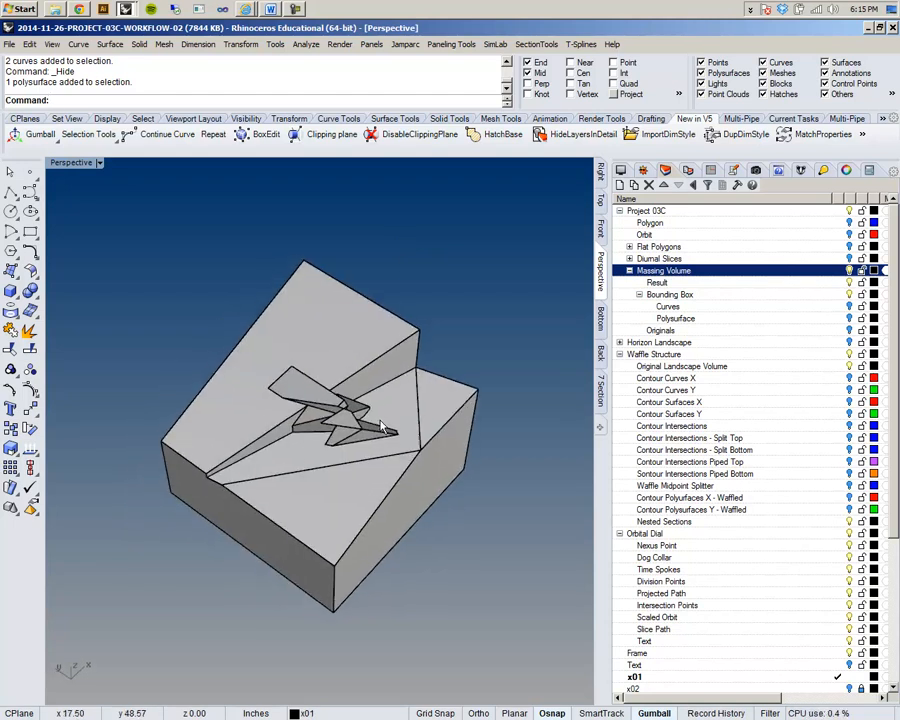
pyautogui.moveTo(380, 427); pyautogui.dragTo(374, 427, button='right')
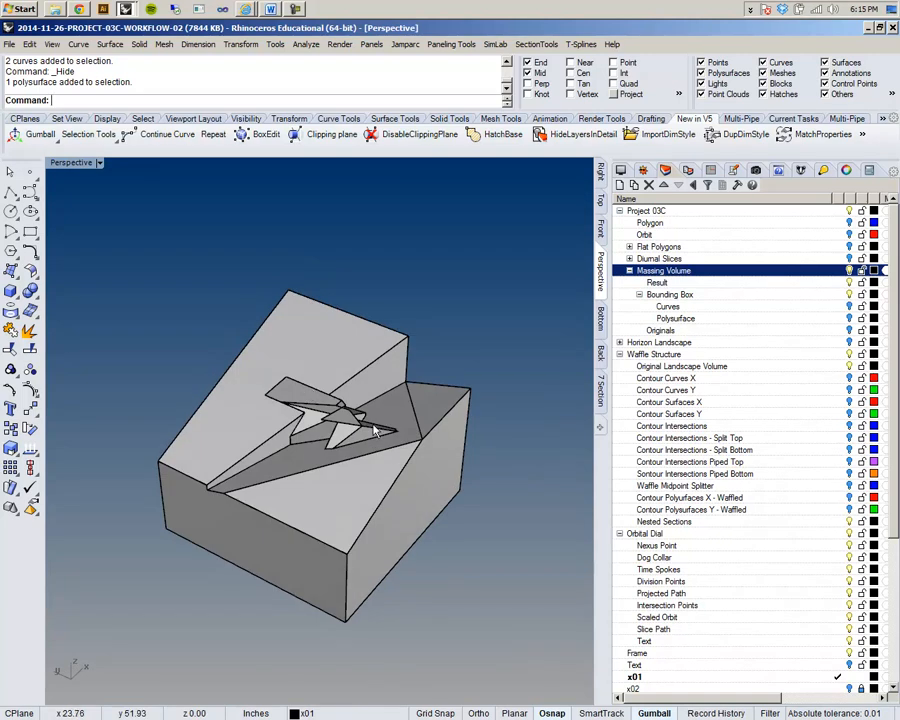
# Turn off the Original Landscape Volume layer so the massing volume stands alone, and select the massing polysurface
pyautogui.scroll(6, 374, 427)
pyautogui.click(285, 405)
pyautogui.moveTo(285, 405); pyautogui.dragTo(257, 380, button='right')
pyautogui.scroll(-5, 266, 375)
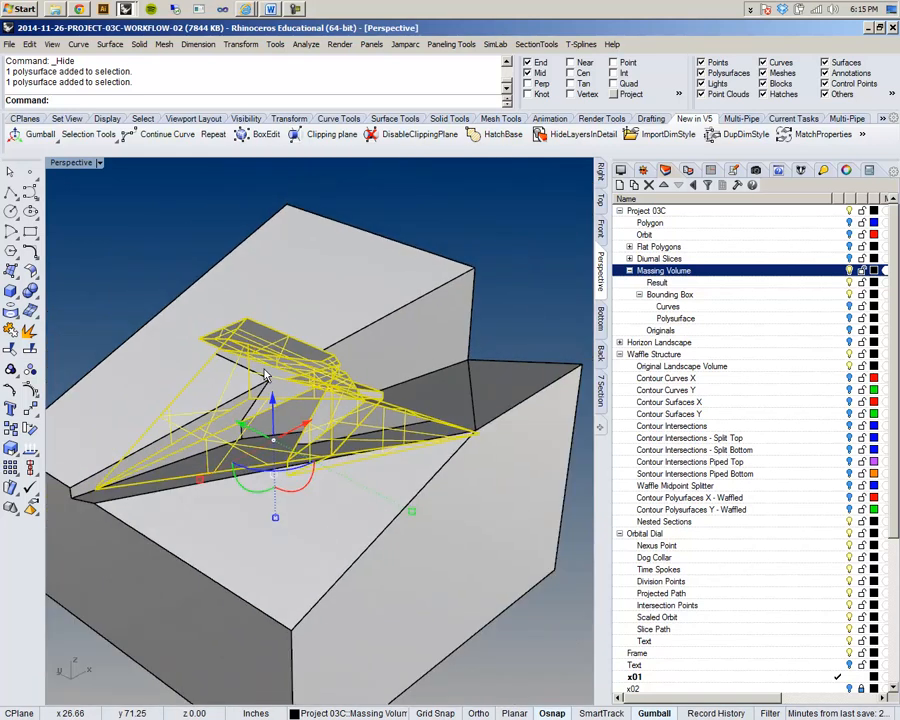
pyautogui.click(849, 368)
pyautogui.click(458, 384)
pyautogui.moveTo(190, 376); pyautogui.dragTo(370, 352, button='right')
pyautogui.click(415, 408)
pyautogui.moveTo(415, 408); pyautogui.dragTo(181, 410, button='right')
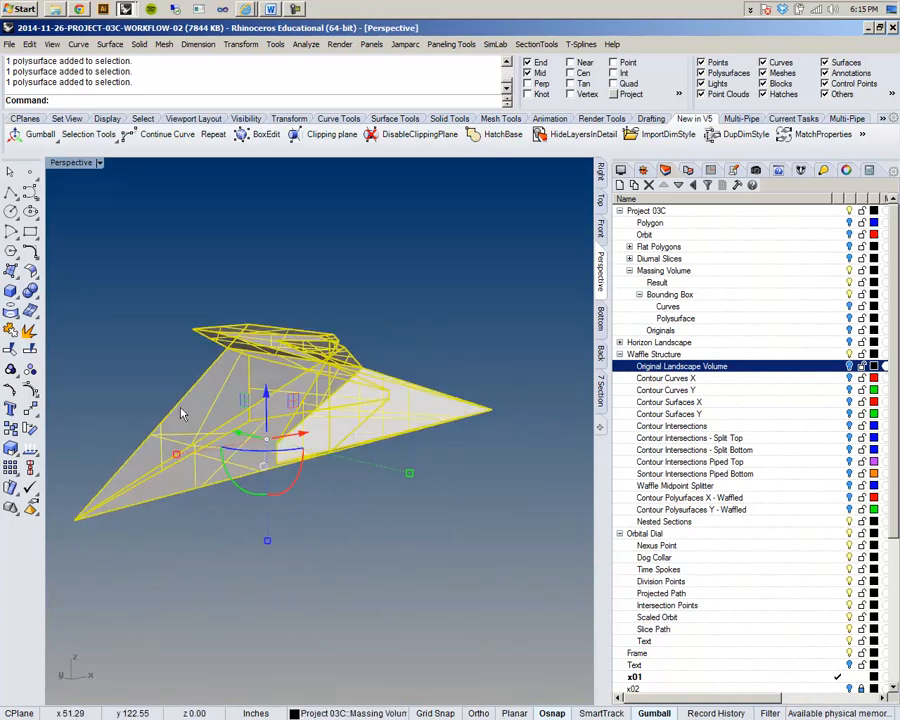
# Examine the massing volume's facets and edges from several sides to judge how it can be divided into parts
pyautogui.click(295, 306)
pyautogui.moveTo(275, 352); pyautogui.dragTo(433, 380, button='right')
pyautogui.click(331, 416)
pyautogui.moveTo(422, 428); pyautogui.dragTo(203, 487, button='right')
pyautogui.click(385, 352)
pyautogui.moveTo(383, 352); pyautogui.dragTo(209, 352, button='right')
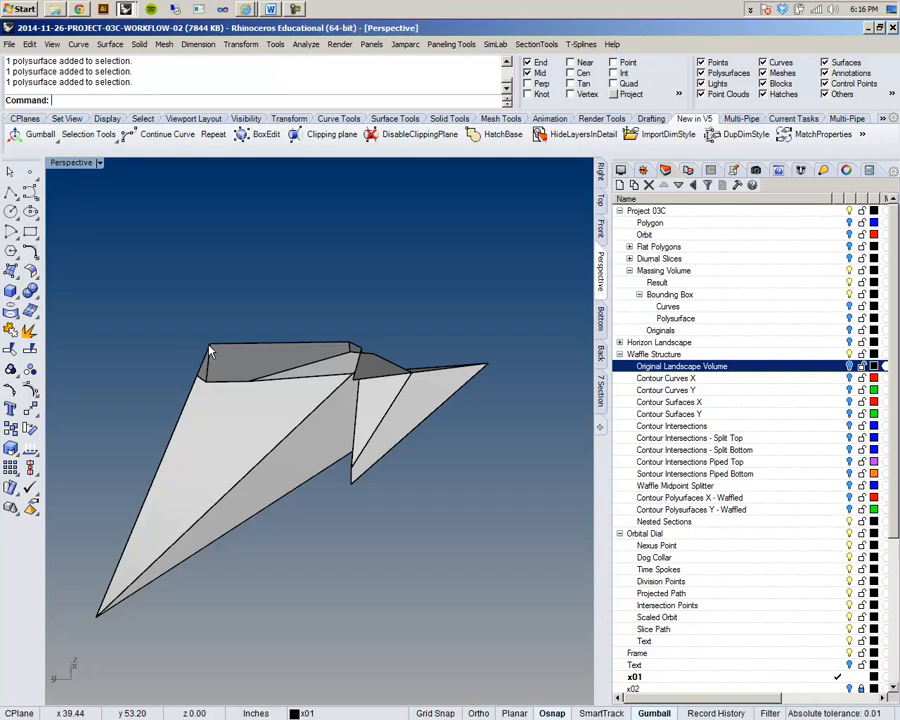
pyautogui.moveTo(219, 458); pyautogui.dragTo(297, 426, button='right')
pyautogui.click(331, 463)
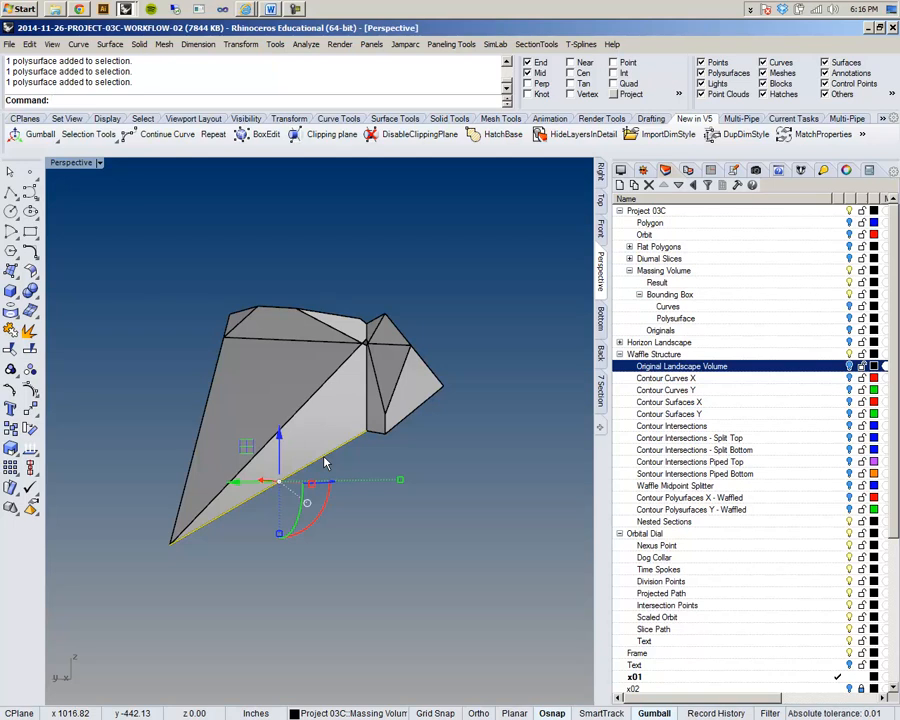
pyautogui.click(425, 323)
pyautogui.moveTo(419, 346); pyautogui.dragTo(456, 409, button='right')
pyautogui.click(362, 406)
pyautogui.click(411, 364)
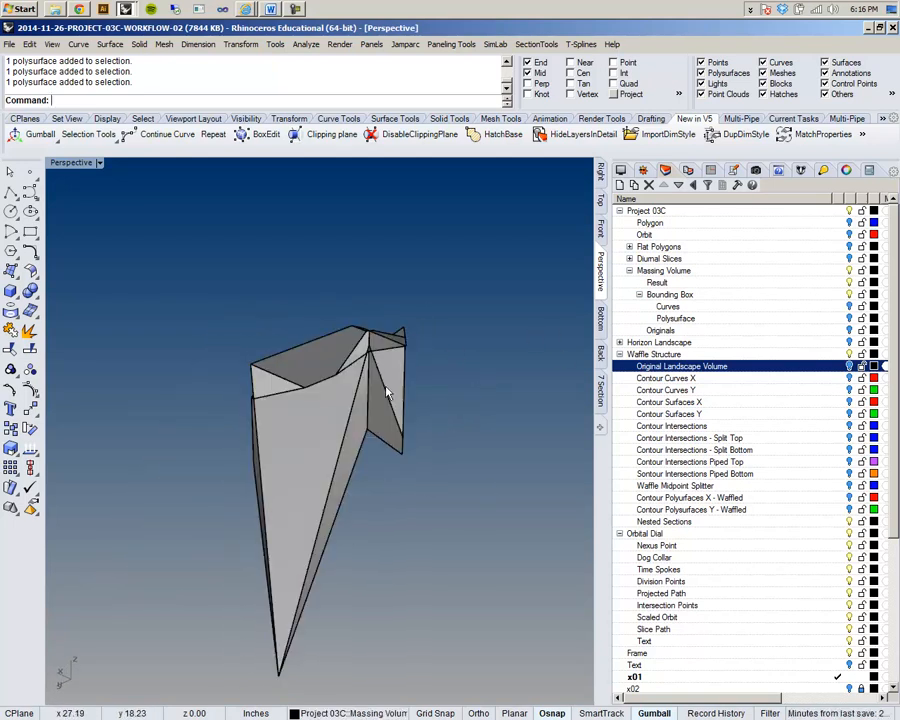
pyautogui.moveTo(375, 425); pyautogui.dragTo(396, 368, button='right')
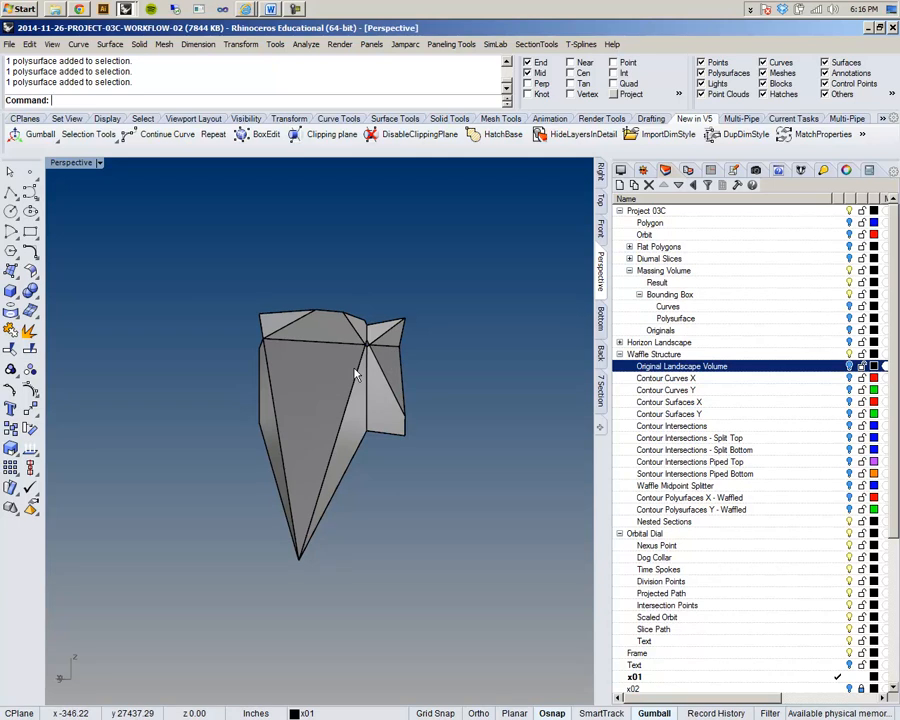
# Extract six surfaces from the larger wing of the massing volume with Extract Surface, using Copy=No
pyautogui.click(139, 44)
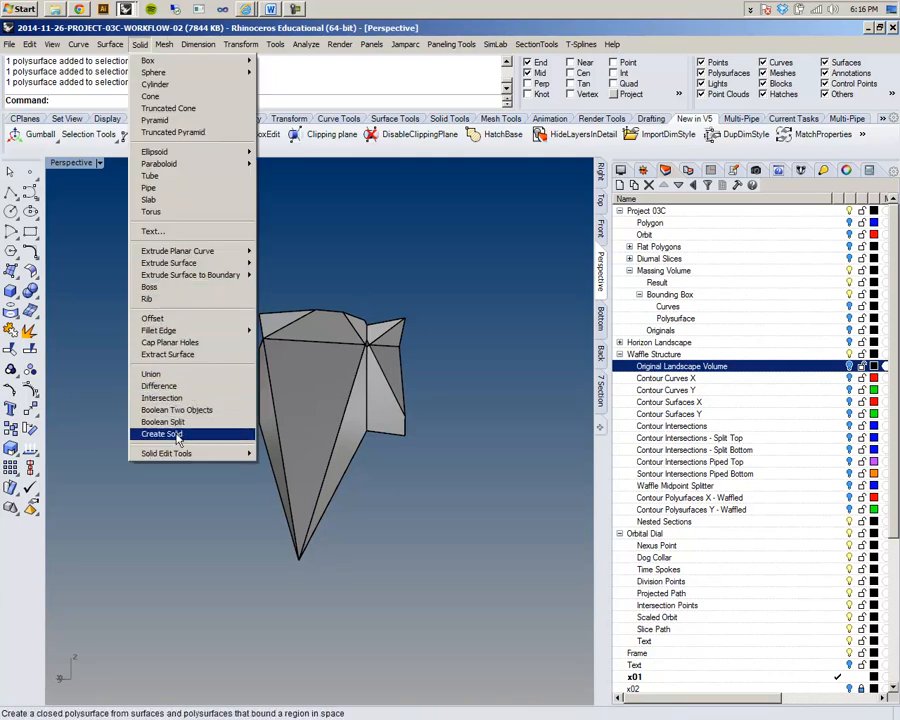
pyautogui.click(180, 354)
pyautogui.moveTo(413, 403); pyautogui.dragTo(400, 300, button='right')
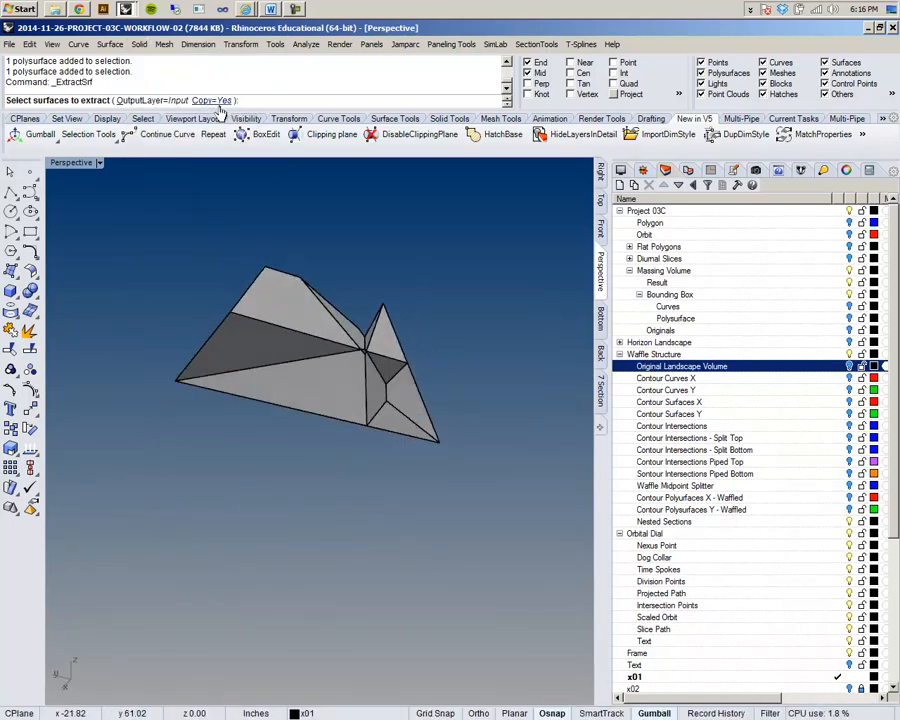
pyautogui.click(212, 100)
pyautogui.moveTo(240, 178); pyautogui.dragTo(257, 261, button='right')
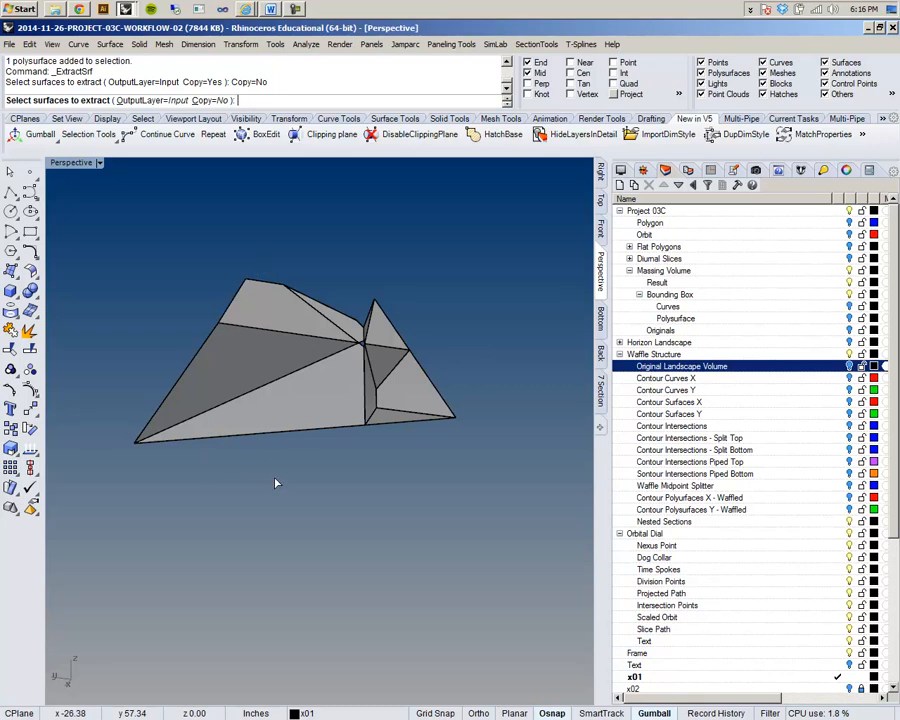
pyautogui.click(207, 369)
pyautogui.moveTo(207, 369); pyautogui.dragTo(234, 314, button='right')
pyautogui.press('Return')
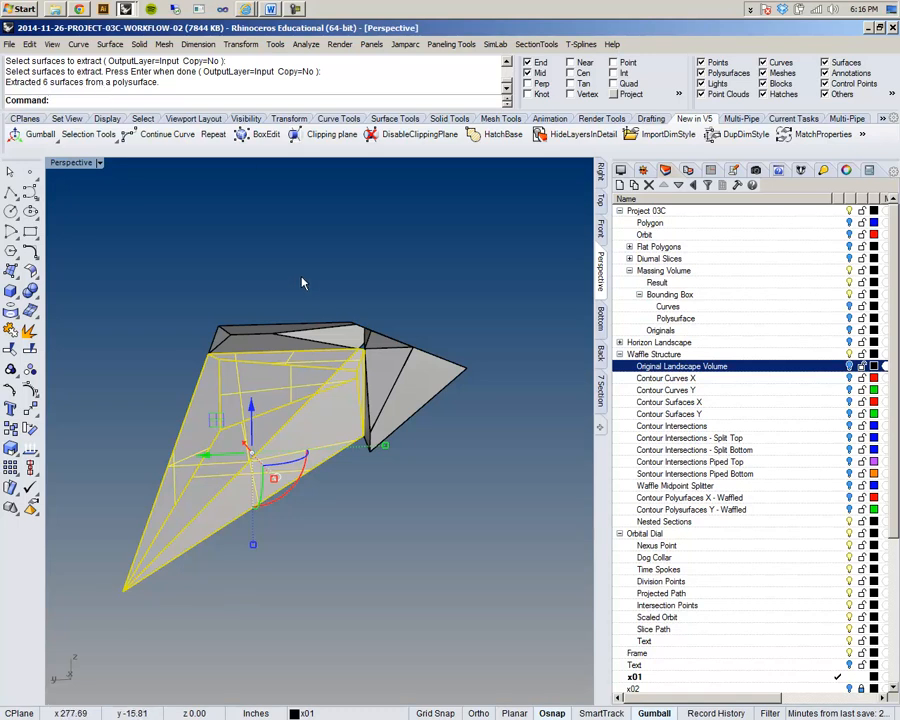
pyautogui.moveTo(308, 302); pyautogui.dragTo(364, 299, button='right')
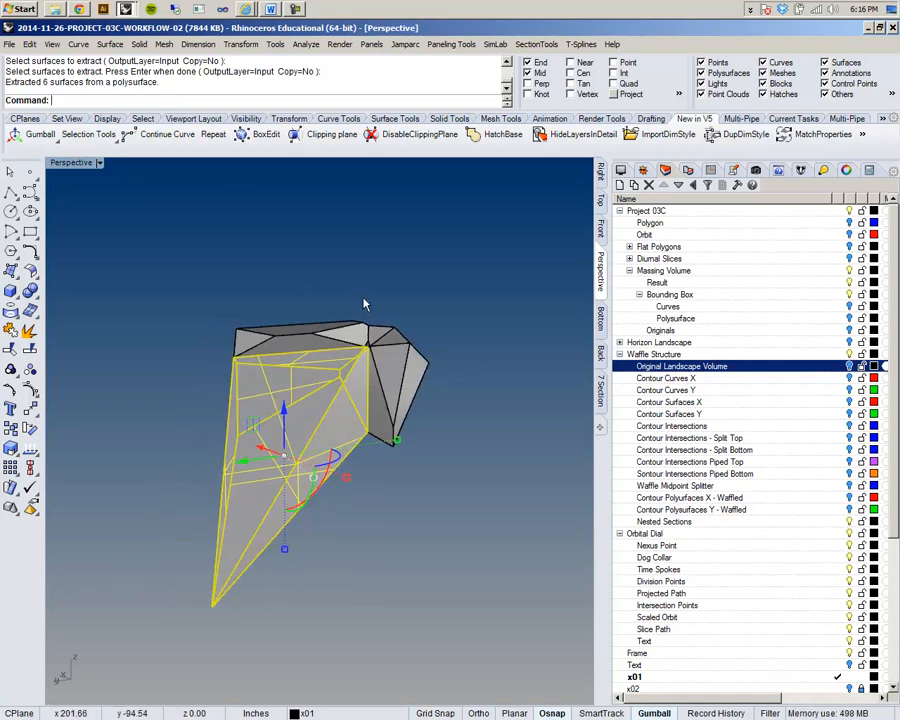
# Join the six extracted surfaces into one polysurface and display its object properties
pyautogui.hotkey('ctrl', 'j')
pyautogui.click(247, 283)
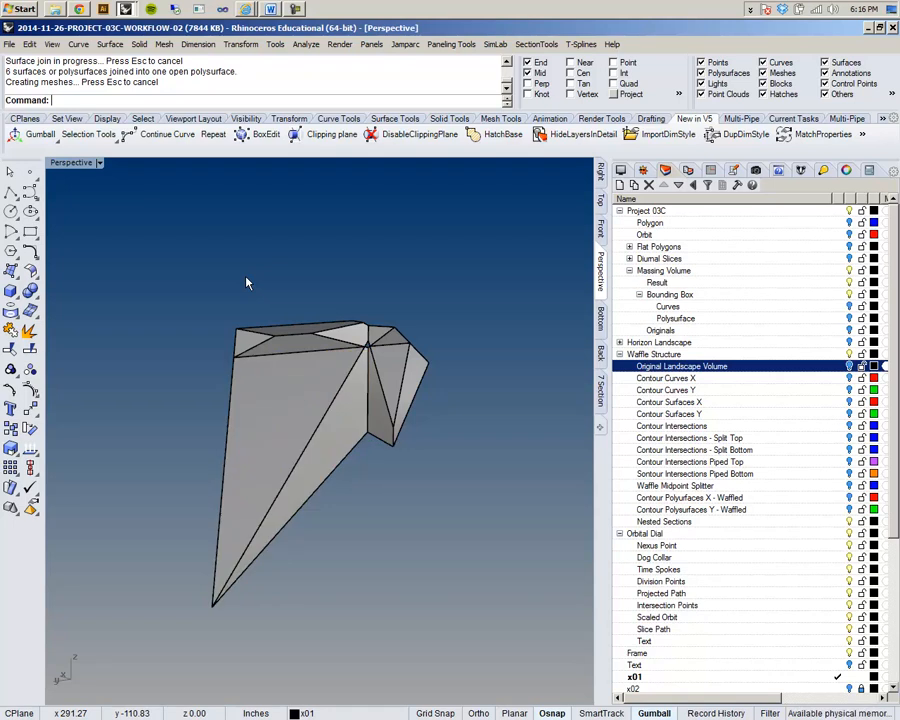
pyautogui.click(306, 434)
pyautogui.moveTo(290, 440); pyautogui.dragTo(339, 440, button='right')
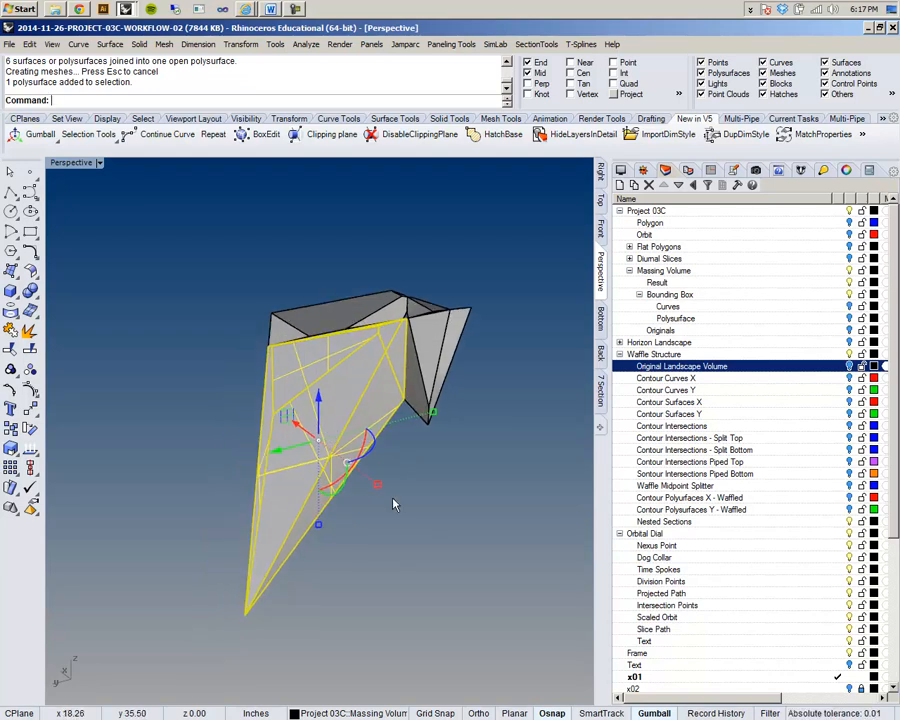
pyautogui.moveTo(147, 450)
pyautogui.mouseDown(button='right')
pyautogui.moveTo(419, 427)
pyautogui.moveTo(161, 438)
pyautogui.mouseUp(button='right')
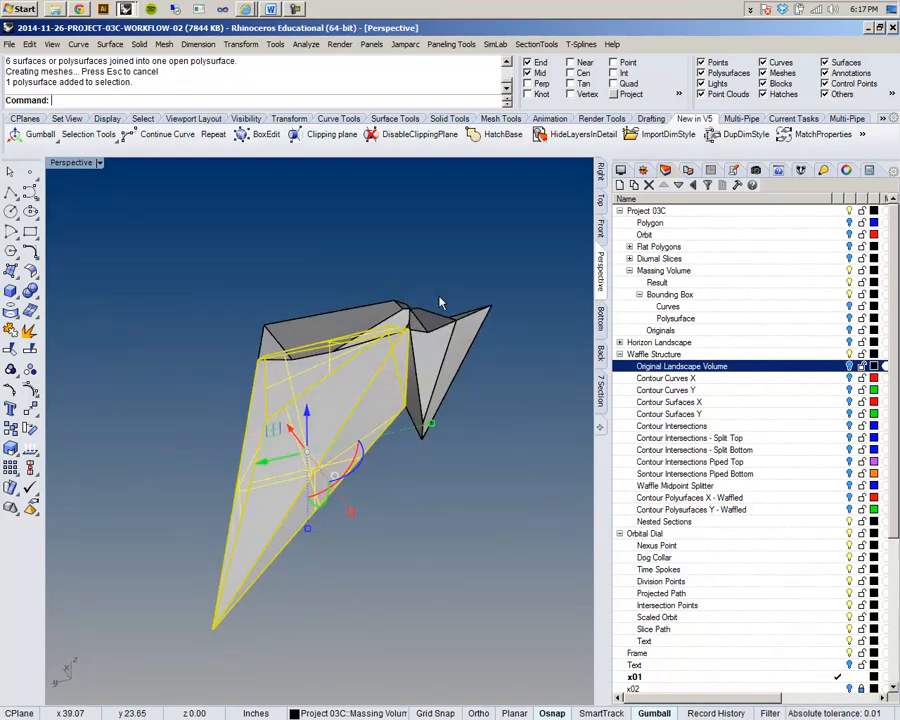
pyautogui.click(845, 171)
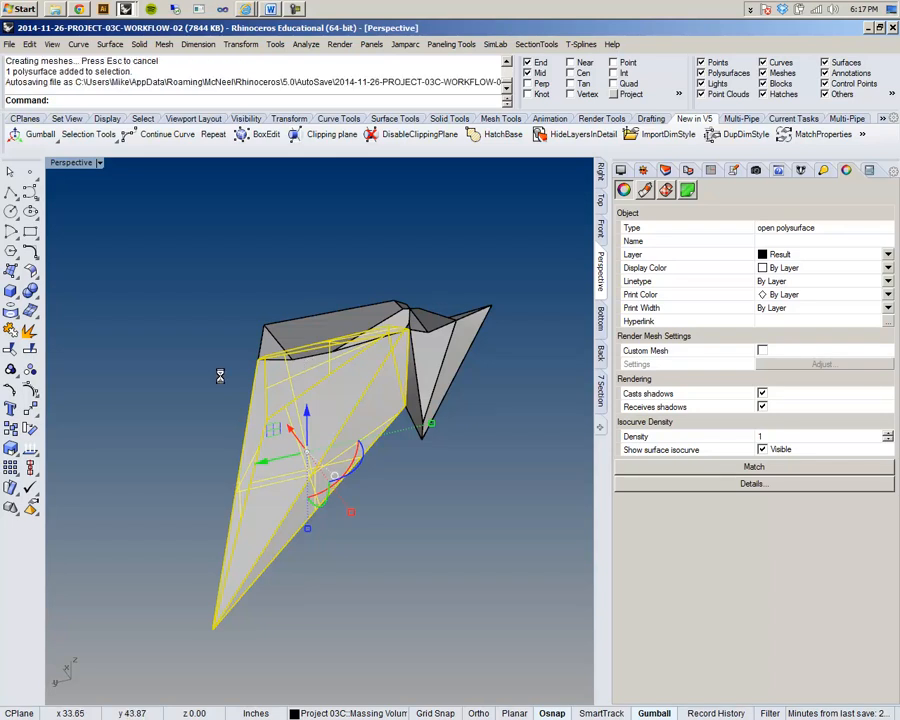
# Examine the joined polysurface up close where it meets the rest of the massing volume
pyautogui.moveTo(221, 380); pyautogui.dragTo(305, 376, button='right')
pyautogui.moveTo(332, 417); pyautogui.dragTo(398, 311, button='right')
pyautogui.scroll(5, 360, 316)
pyautogui.scroll(6, 220, 314)
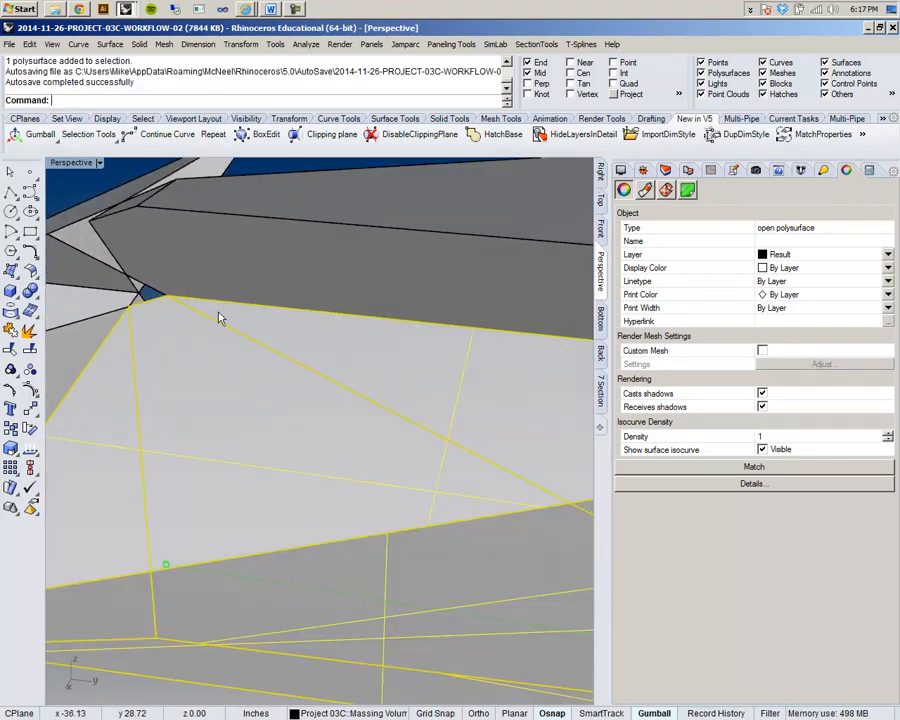
pyautogui.scroll(-5, 221, 318)
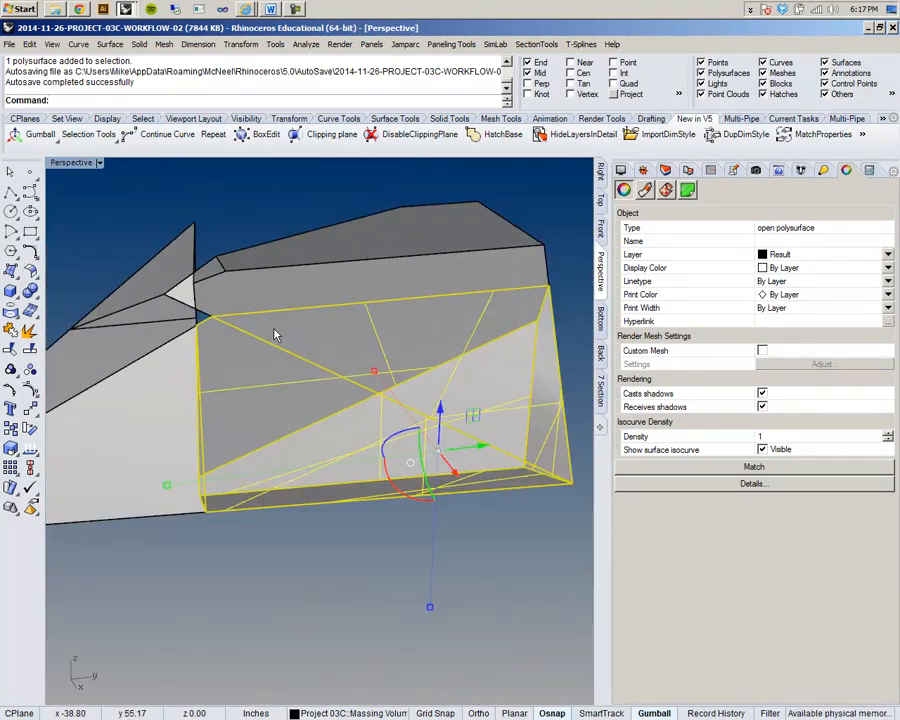
pyautogui.moveTo(221, 320); pyautogui.dragTo(163, 341, button='right')
pyautogui.keyDown('shift'); pyautogui.moveTo(371, 362); pyautogui.dragTo(285, 382, button='right'); pyautogui.keyUp('shift')
pyautogui.moveTo(555, 406); pyautogui.dragTo(505, 398, button='right')
pyautogui.click(488, 374)
pyautogui.click(394, 418)
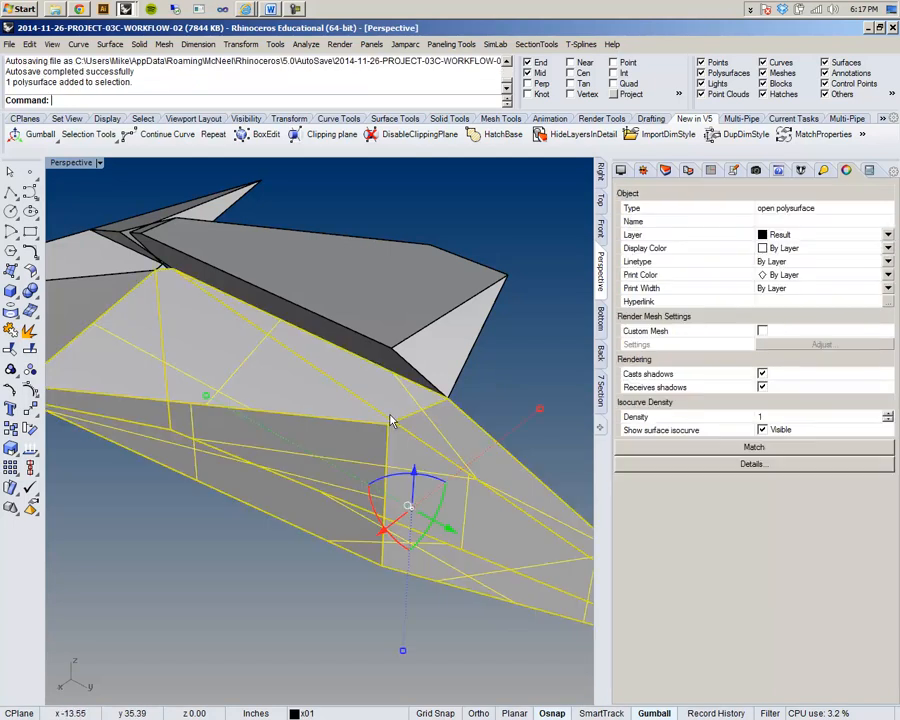
# Show the naked edges of the joined polysurface with Edge Analysis and examine its opening
pyautogui.click(275, 44)
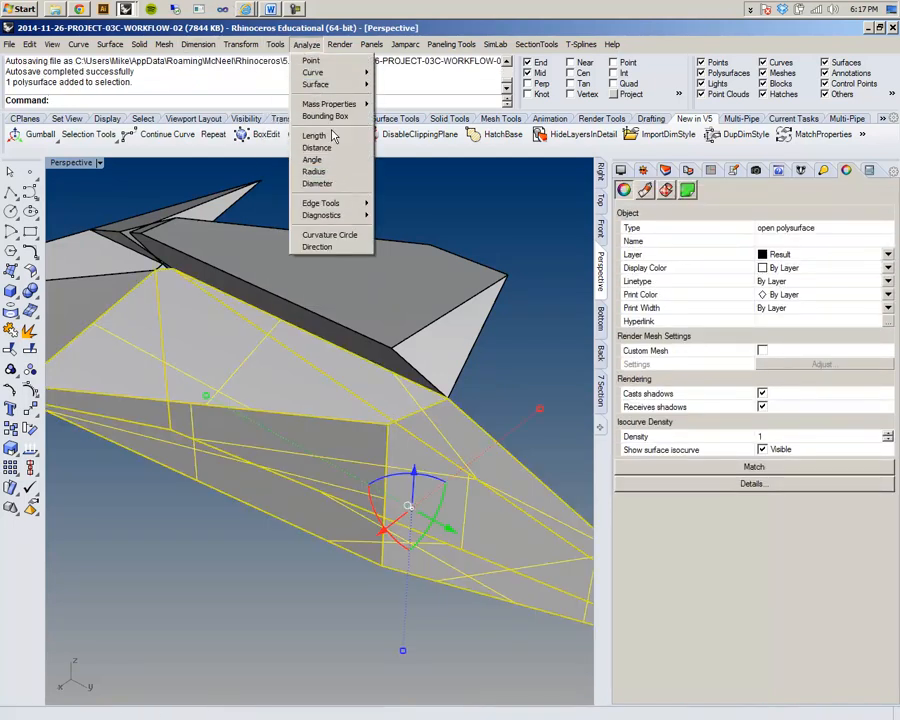
pyautogui.moveTo(337, 106)
pyautogui.moveTo(330, 203)
pyautogui.click(404, 203)
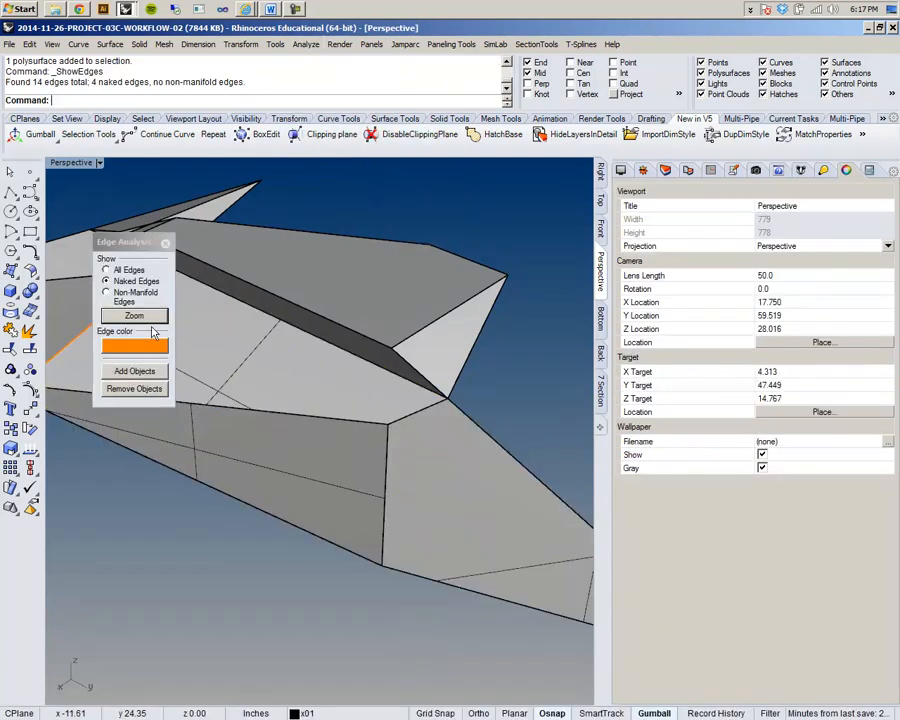
pyautogui.moveTo(381, 381); pyautogui.dragTo(315, 398, button='right')
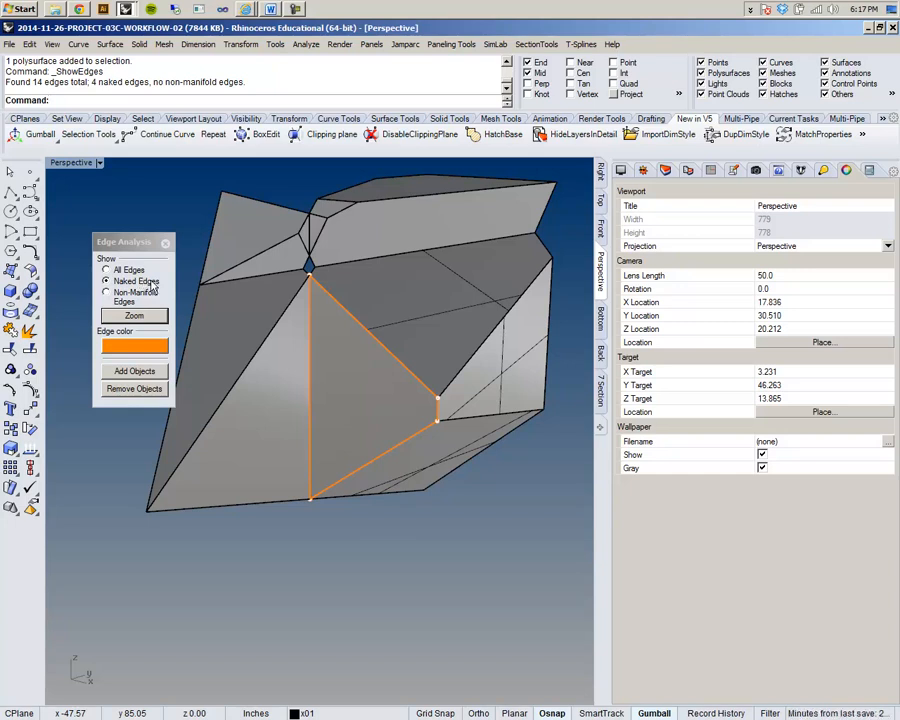
pyautogui.moveTo(235, 305); pyautogui.dragTo(253, 392, button='right')
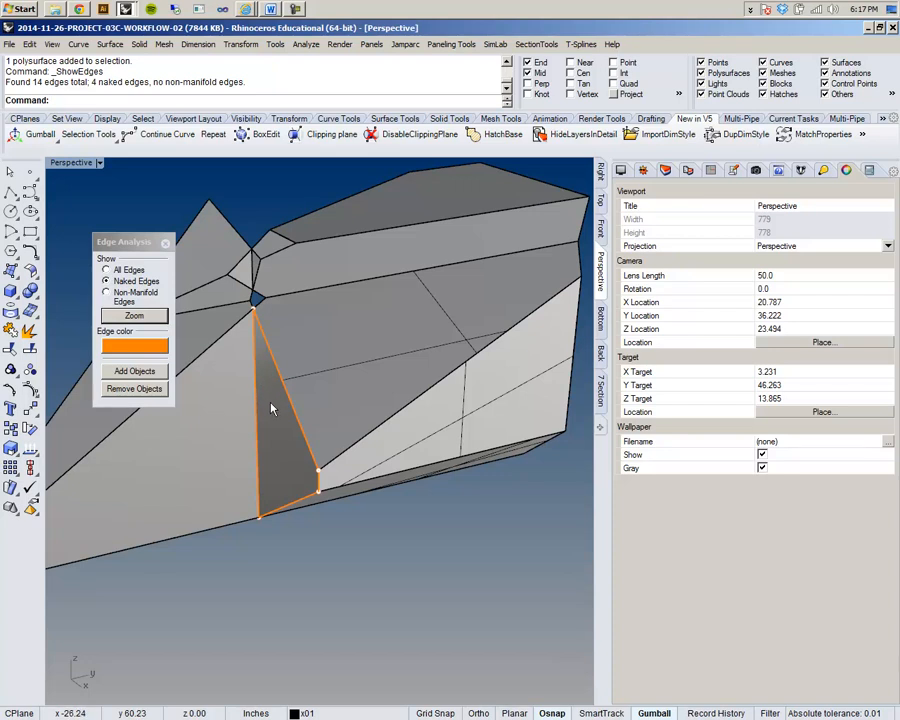
# Extract the surface filling the joined polysurface's opening from the adjoining volume with Copy=No, and delete it
pyautogui.moveTo(270, 401); pyautogui.dragTo(341, 418, button='right')
pyautogui.rightClick(275, 88)
pyautogui.click(295, 160)
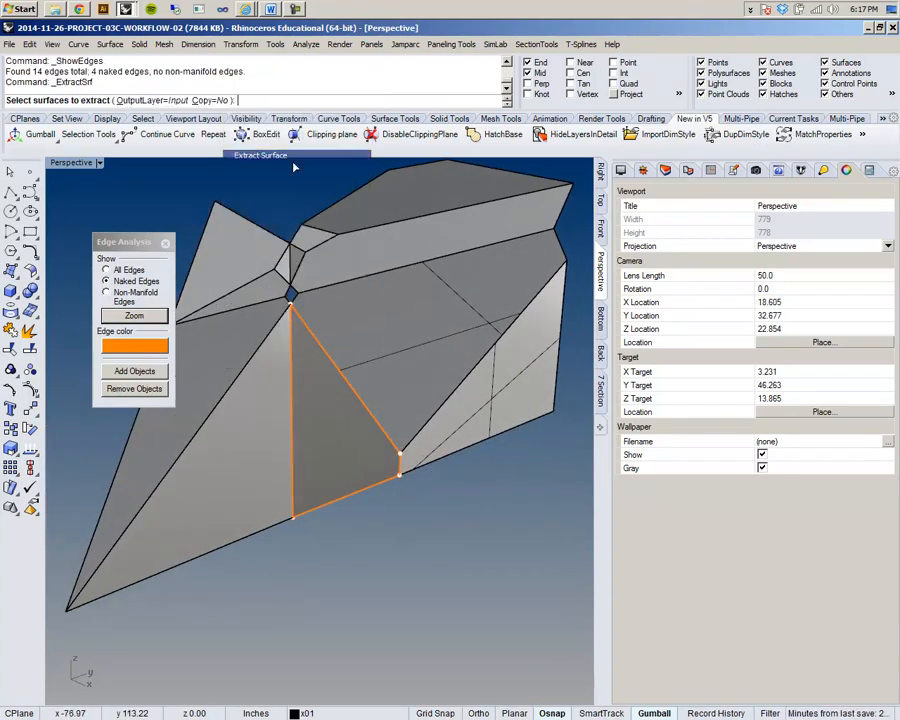
pyautogui.click(330, 410)
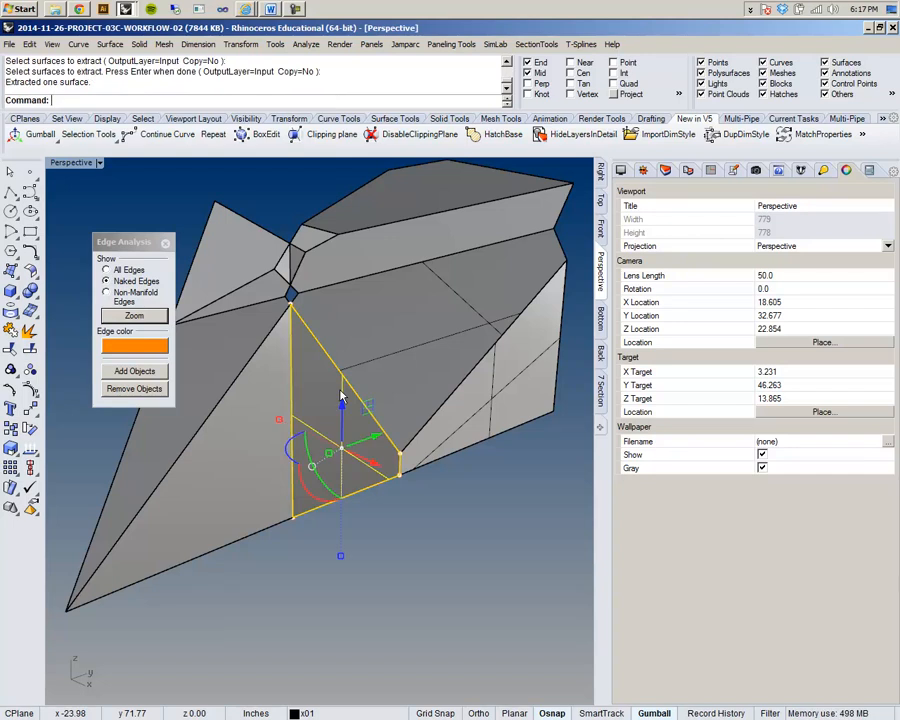
pyautogui.press('Return')
pyautogui.press('Delete')
pyautogui.moveTo(346, 390); pyautogui.dragTo(390, 375, button='right')
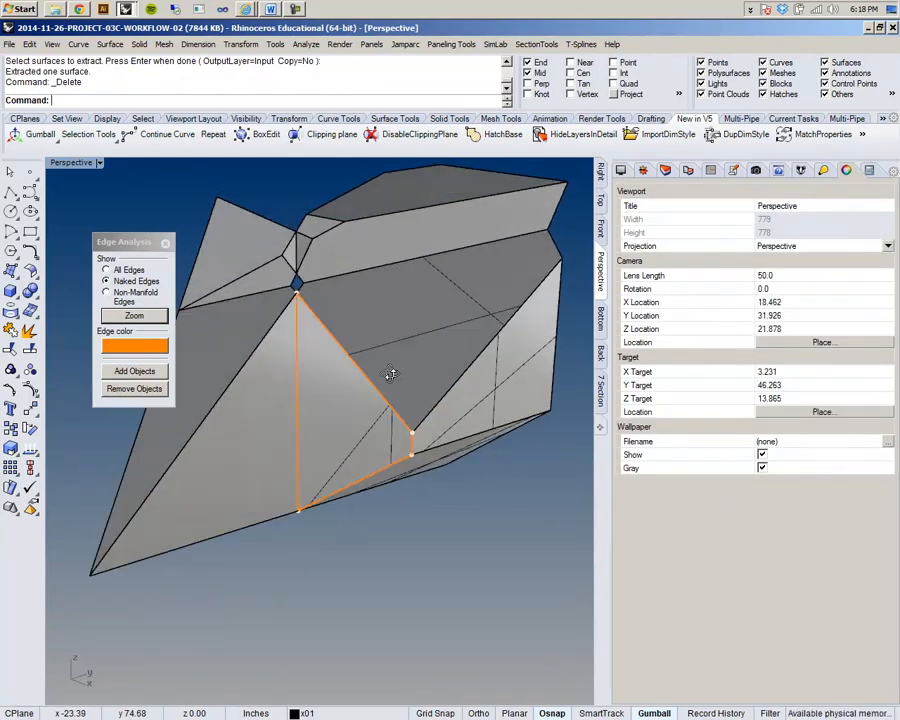
# Close the opening in the joined polysurface with Cap
pyautogui.click(448, 352)
pyautogui.write('Ca')
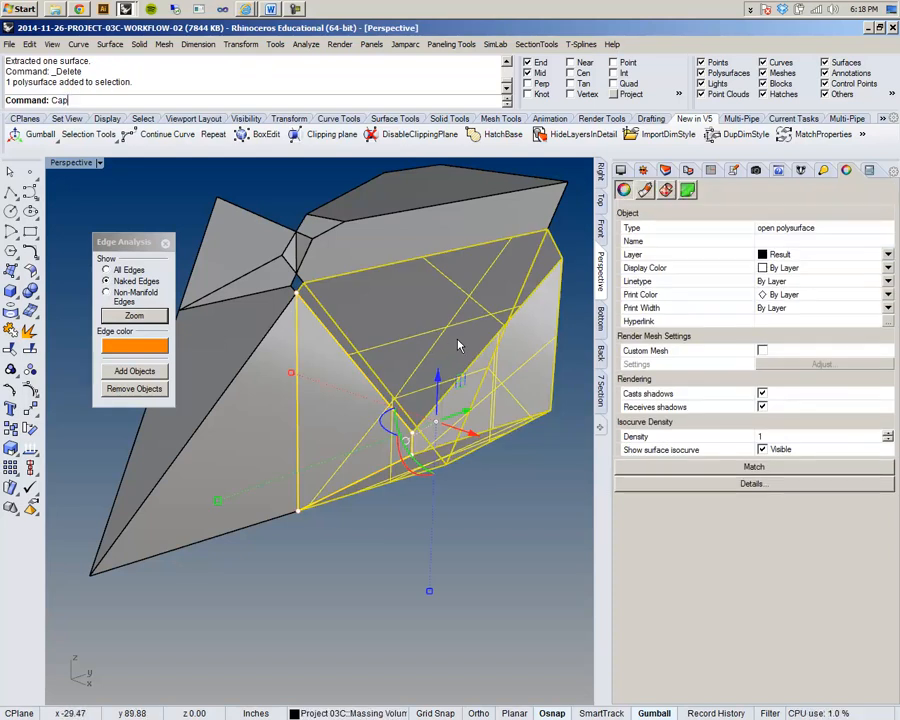
pyautogui.write('p')
pyautogui.press('Return')
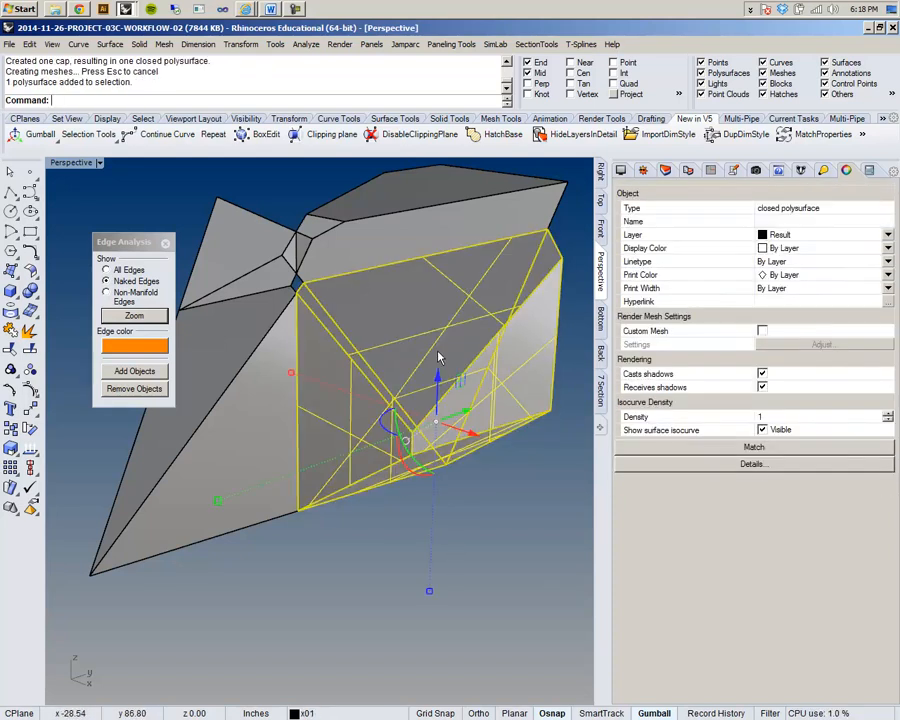
# Recheck the capped polysurface for naked edges with Edge Analysis and display its object properties
pyautogui.click(134, 372)
pyautogui.click(375, 540)
pyautogui.moveTo(415, 455); pyautogui.dragTo(286, 366, button='right')
pyautogui.moveTo(450, 362); pyautogui.dragTo(697, 248, button='right')
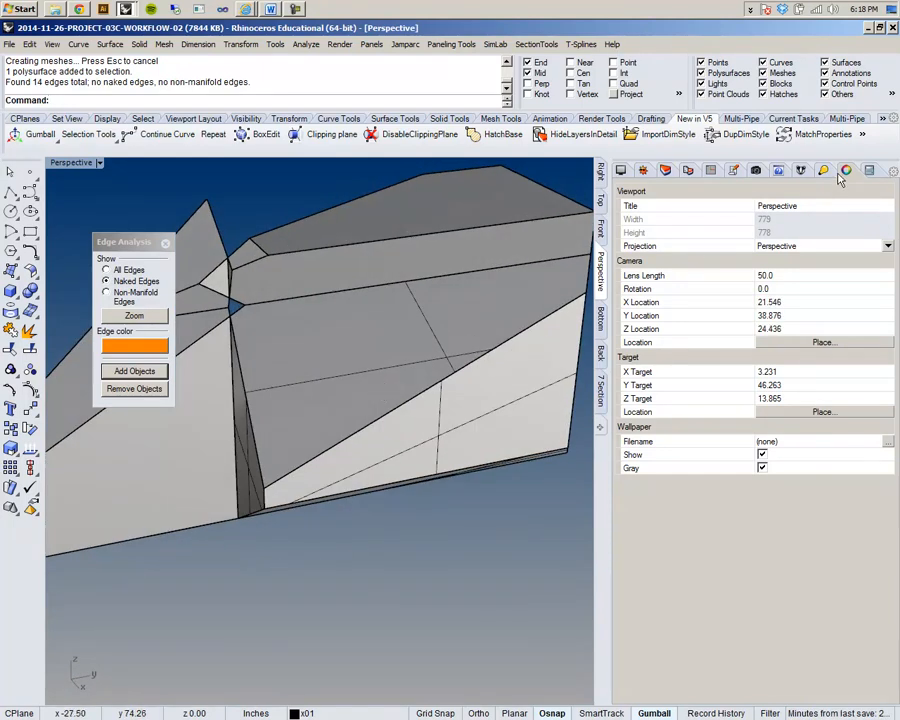
pyautogui.click(474, 345)
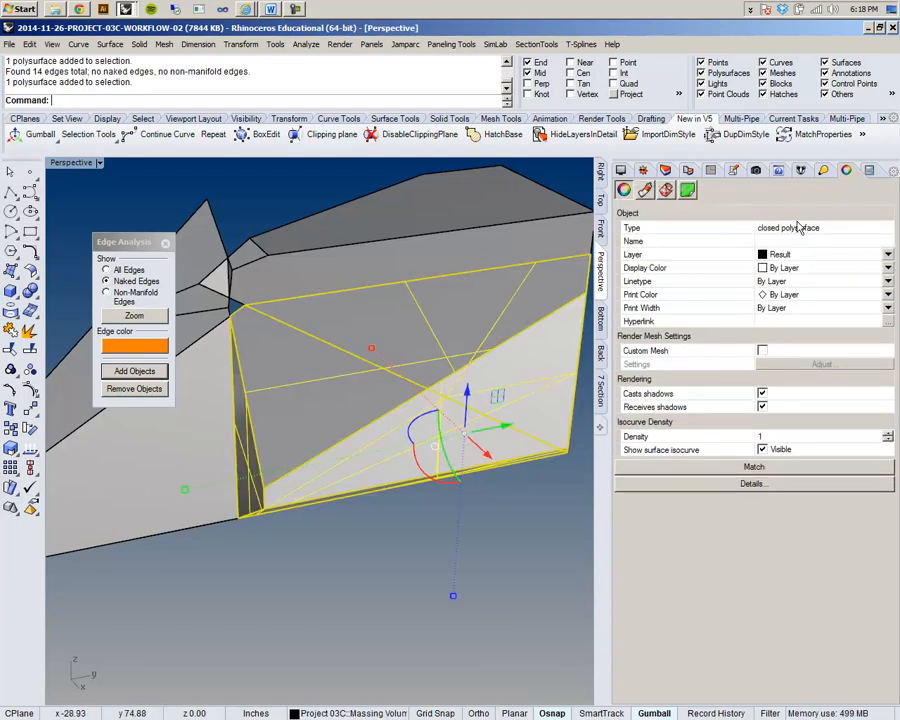
# Examine the capped polysurface against the rest of the massing volume and close Edge Analysis
pyautogui.moveTo(497, 377); pyautogui.dragTo(551, 388, button='right')
pyautogui.scroll(-6, 359, 372)
pyautogui.moveTo(358, 370)
pyautogui.mouseDown(button='right')
pyautogui.moveTo(386, 380)
pyautogui.moveTo(368, 364)
pyautogui.mouseUp(button='right')
pyautogui.click(398, 241)
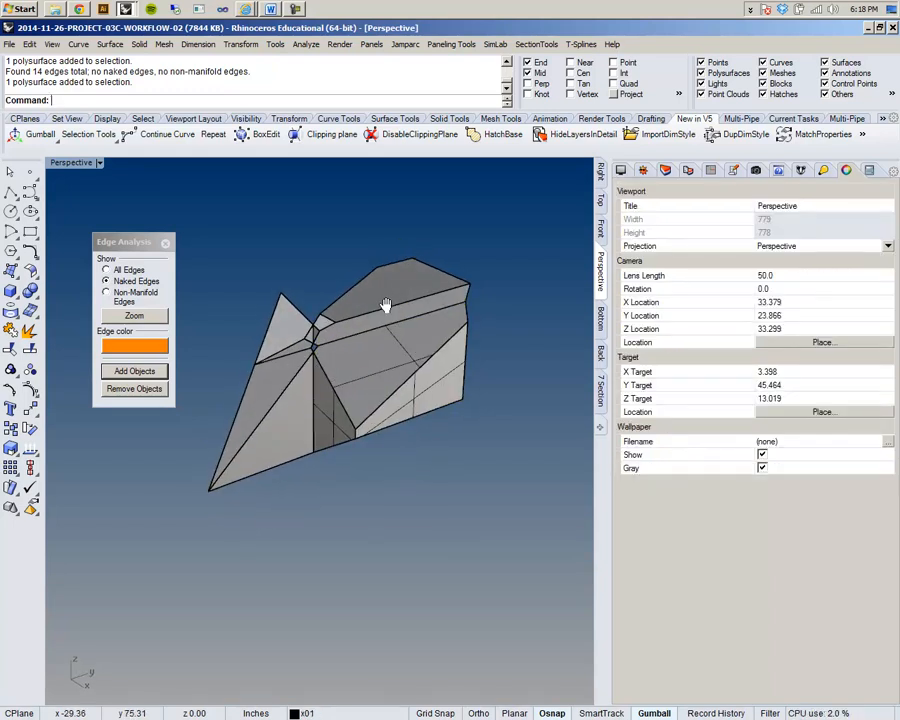
pyautogui.scroll(6, 382, 386)
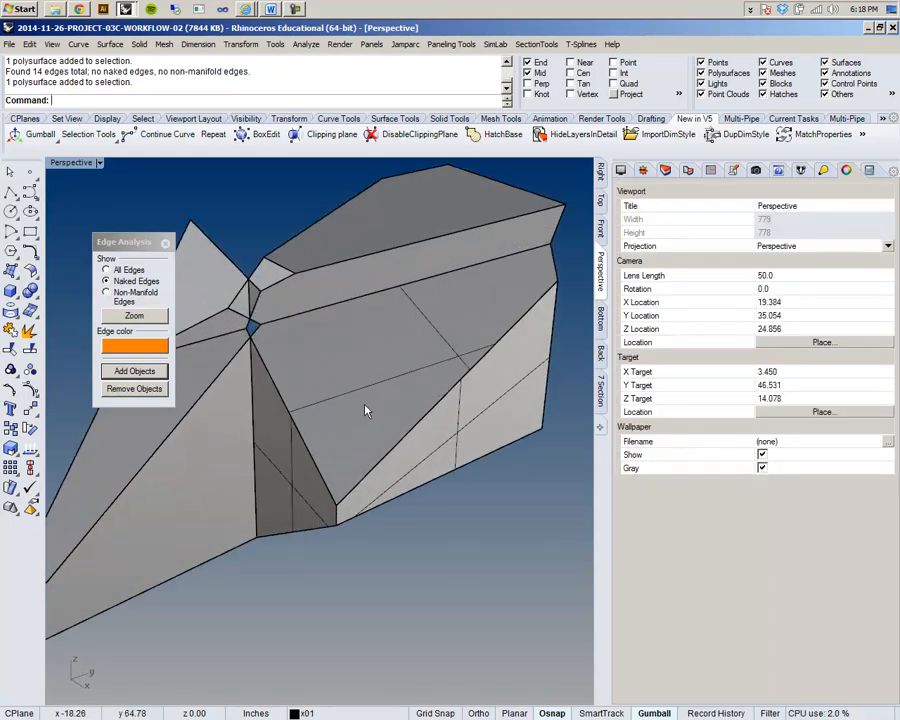
pyautogui.click(366, 410)
pyautogui.moveTo(368, 410); pyautogui.dragTo(149, 396, button='right')
pyautogui.scroll(-8, 373, 344)
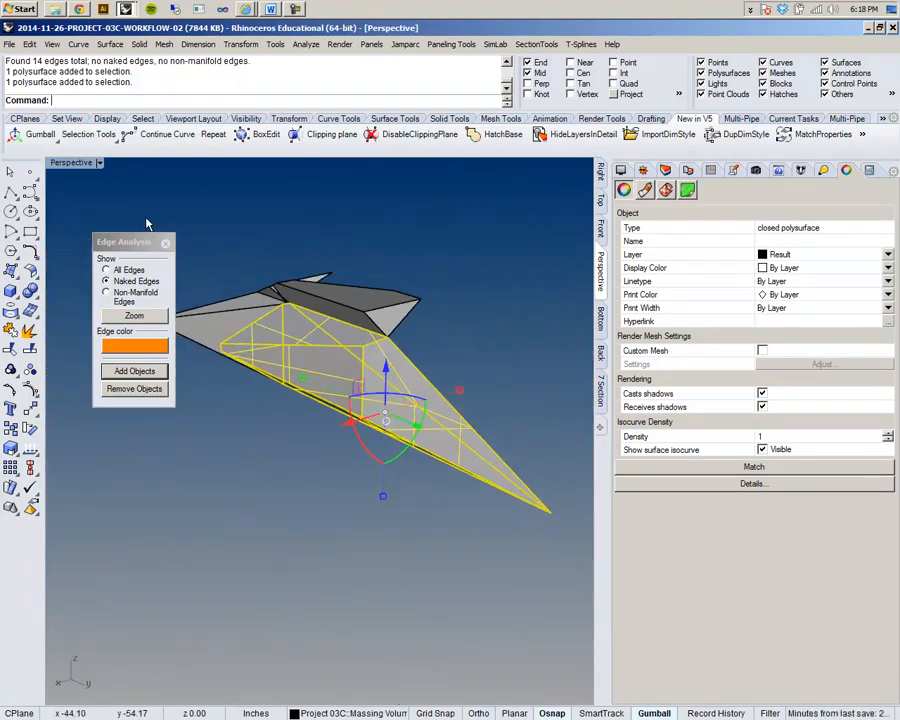
pyautogui.click(165, 243)
# Select the capped polysurface and make Nexus Point, under Orbital Dial, the current layer
pyautogui.moveTo(504, 382); pyautogui.dragTo(281, 388, button='right')
pyautogui.click(441, 448)
pyautogui.moveTo(441, 453); pyautogui.dragTo(408, 358, button='right')
pyautogui.click(298, 437)
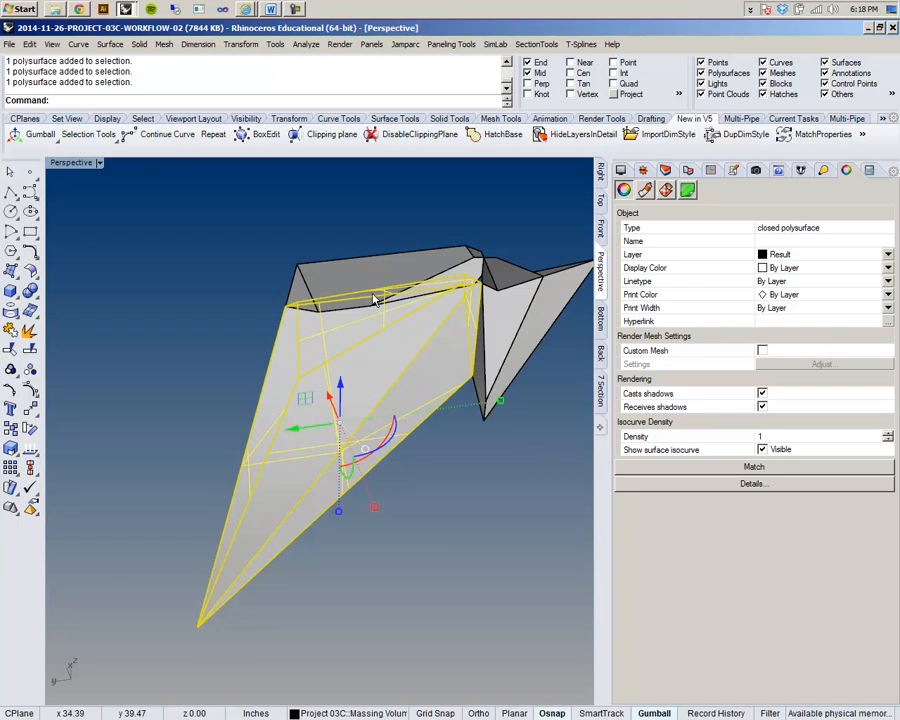
pyautogui.click(392, 244)
pyautogui.click(395, 377)
pyautogui.keyDown('shift'); pyautogui.moveTo(396, 371); pyautogui.dragTo(387, 334, button='right'); pyautogui.keyUp('shift')
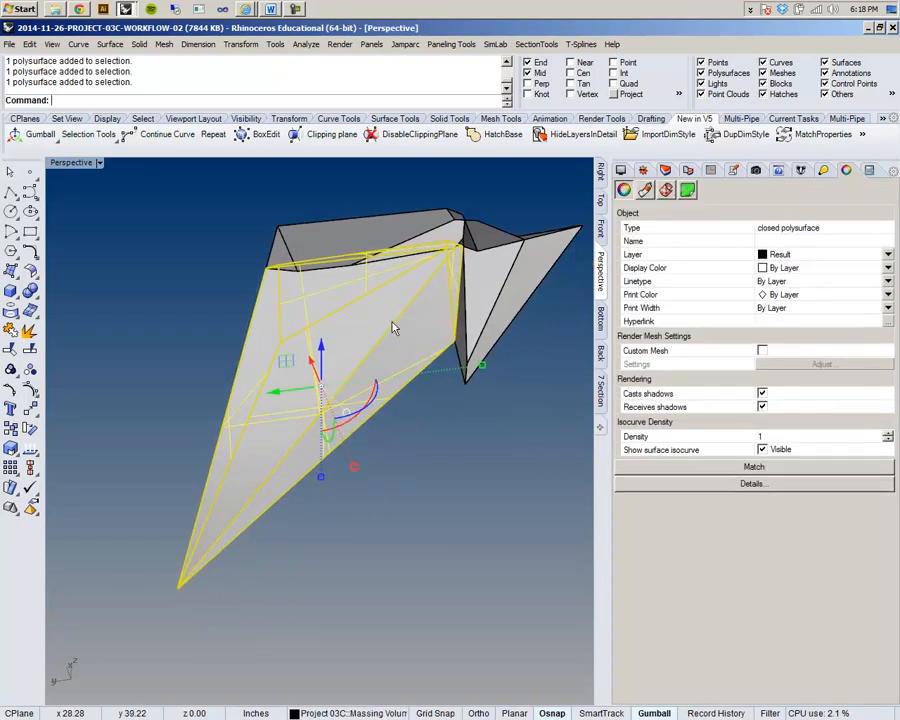
pyautogui.click(306, 44)
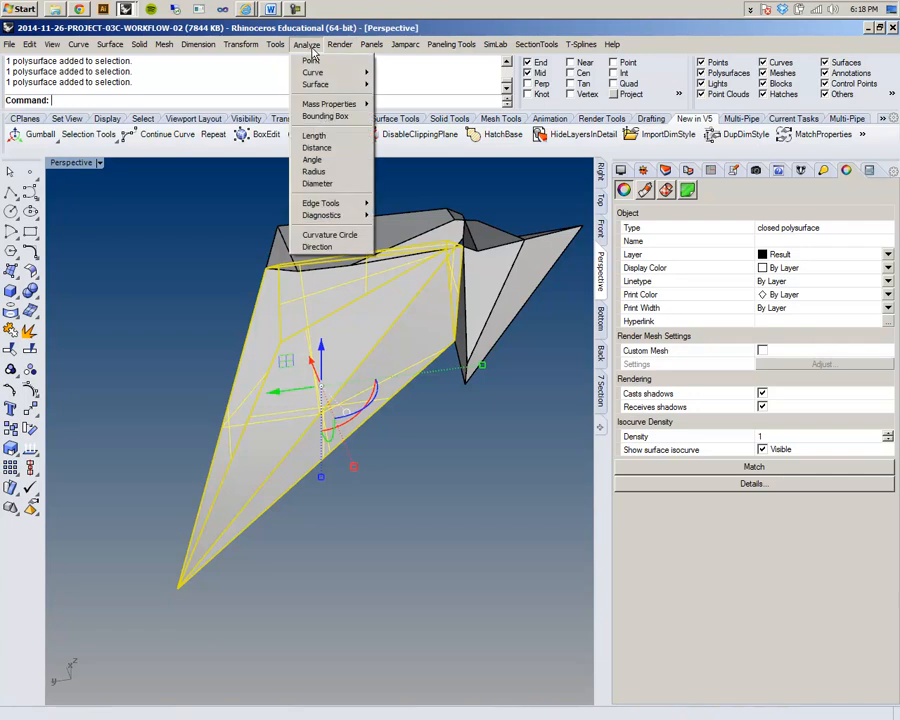
pyautogui.click(666, 172)
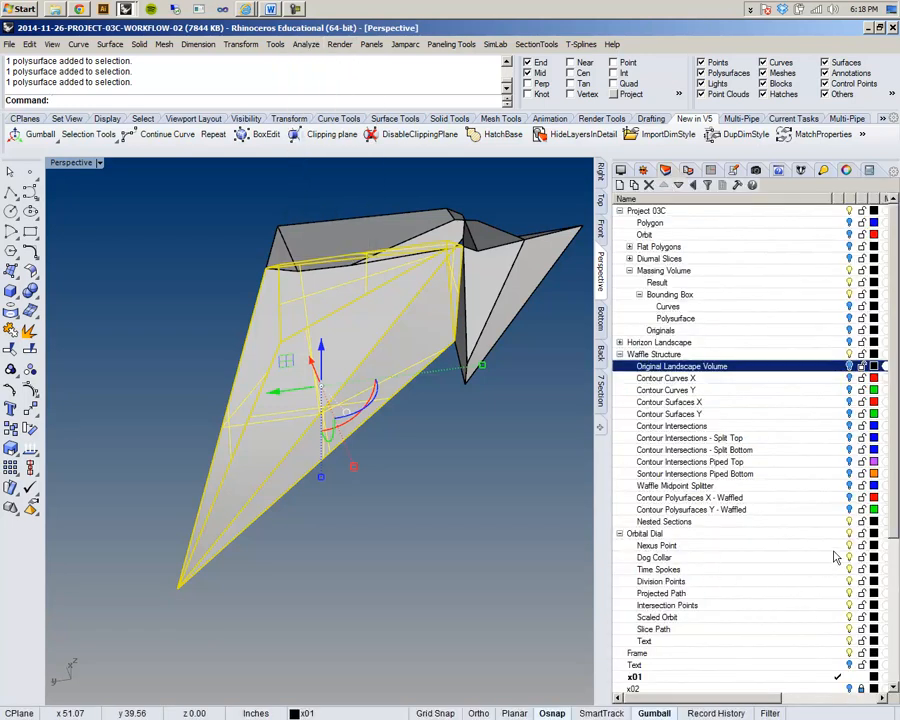
pyautogui.doubleClick(661, 545)
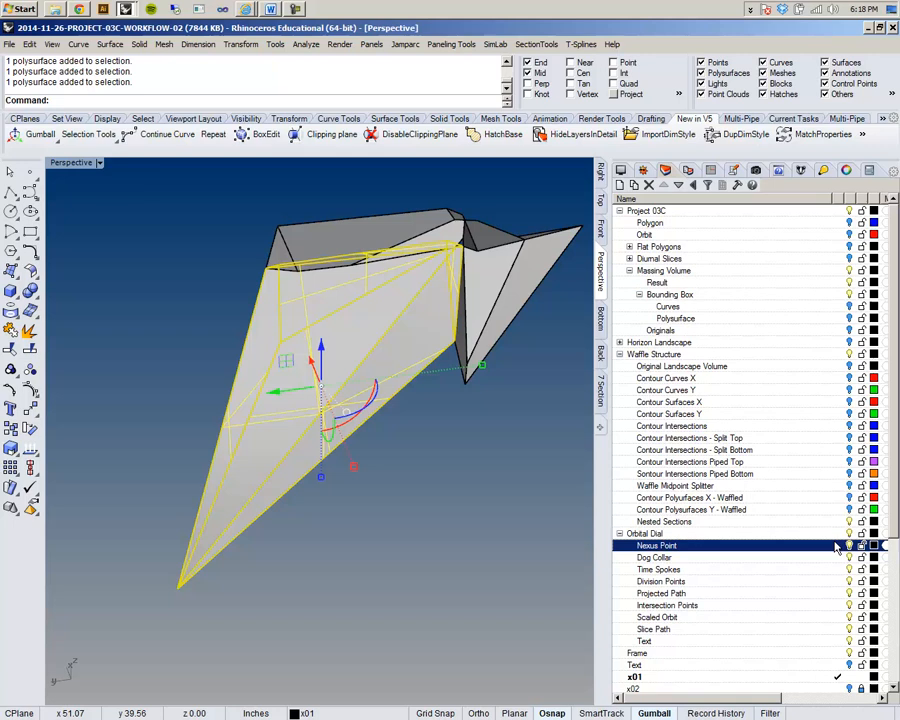
# Create the capped polysurface's Volume Centroid point on the Nexus Point layer and deselect the polysurface
pyautogui.click(305, 44)
pyautogui.moveTo(335, 104)
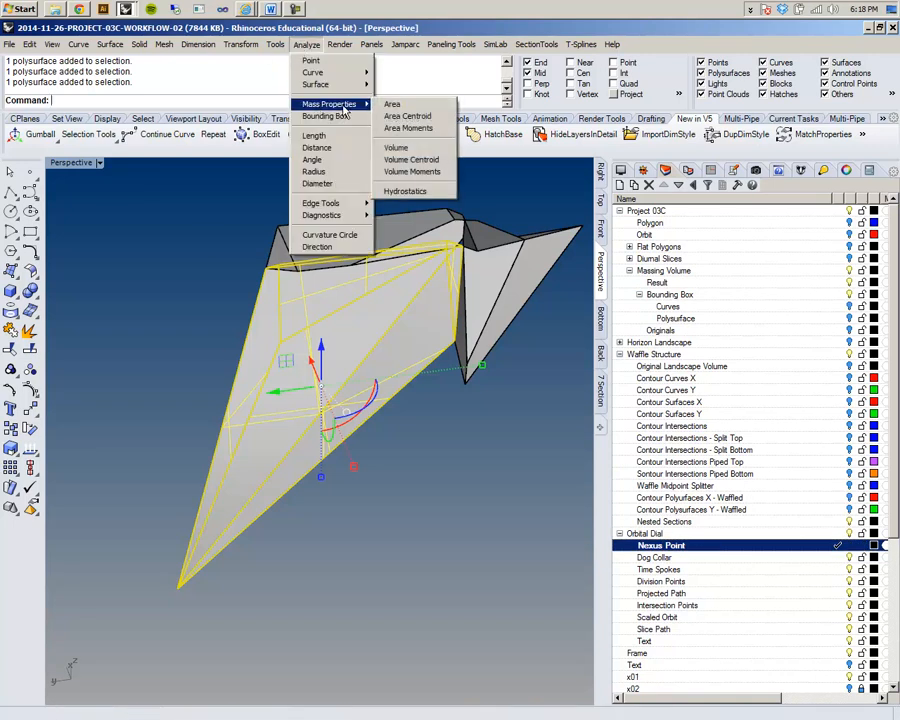
pyautogui.click(407, 161)
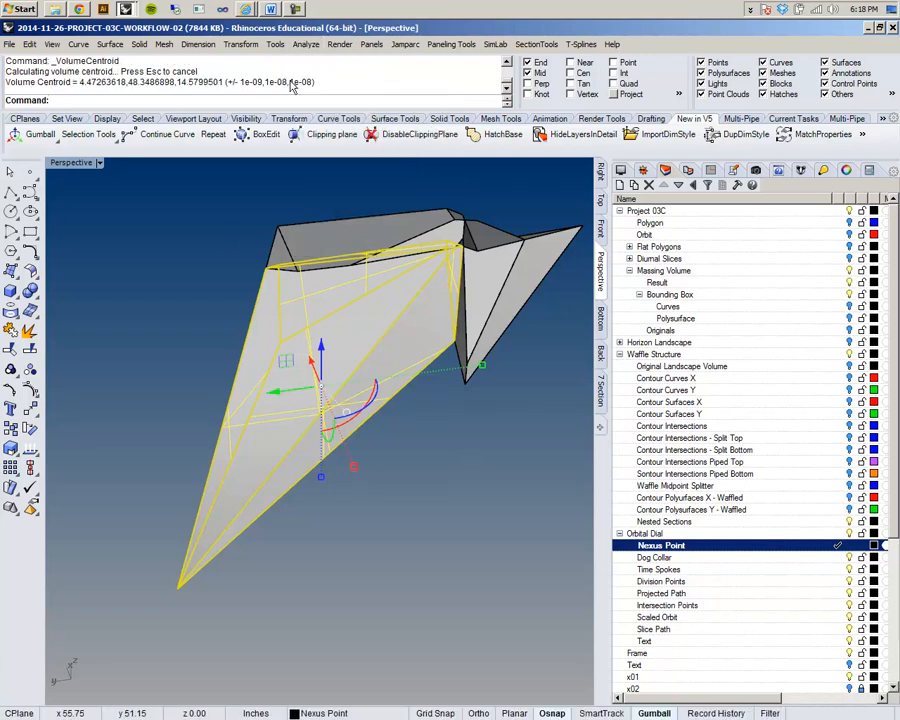
pyautogui.moveTo(315, 83); pyautogui.dragTo(80, 88)
pyautogui.click(251, 212)
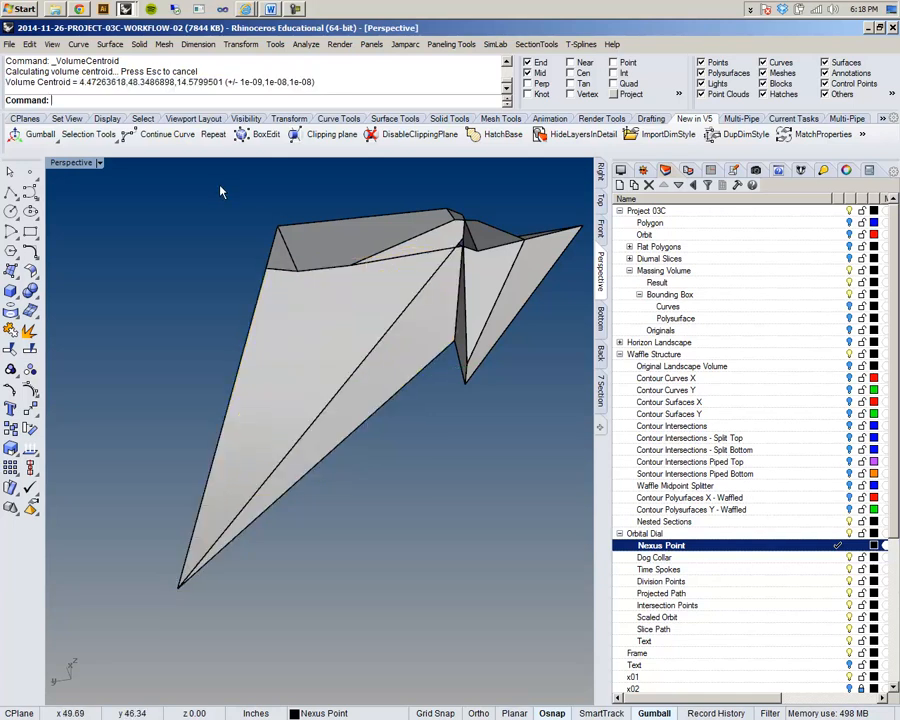
# Set the Perspective view to Wireframe display and inspect the centroid point inside the massing volume
pyautogui.click(102, 166)
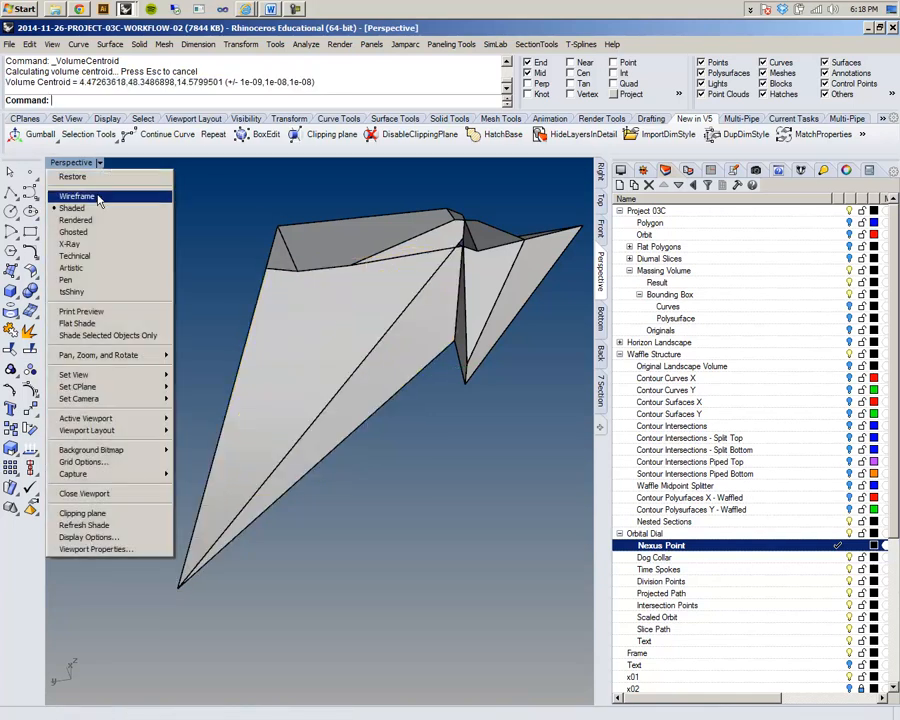
pyautogui.click(76, 196)
pyautogui.moveTo(345, 360); pyautogui.dragTo(436, 346, button='right')
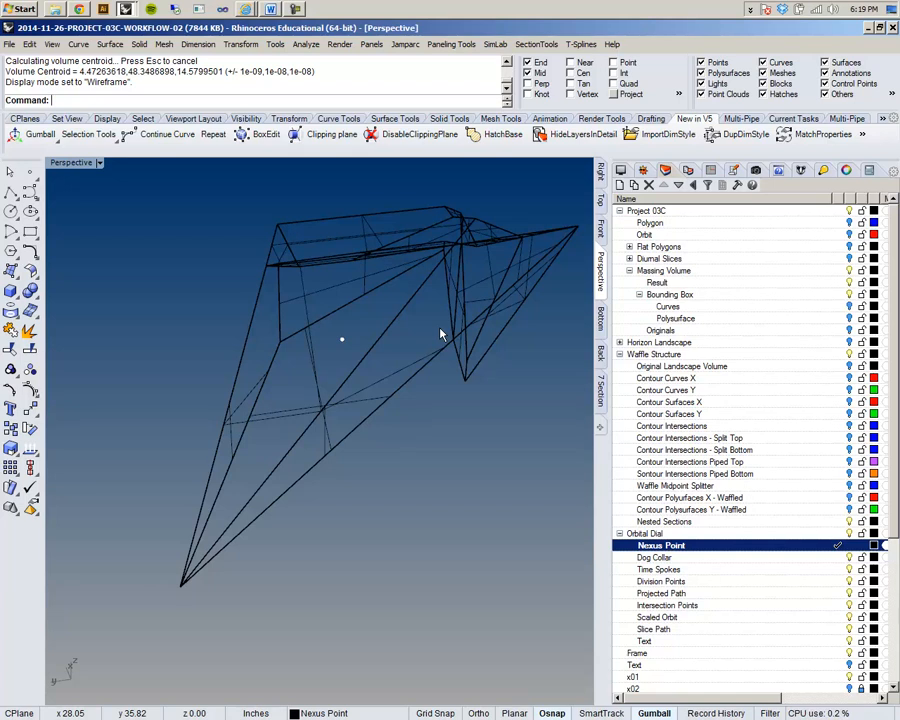
pyautogui.moveTo(440, 335); pyautogui.dragTo(381, 400, button='right')
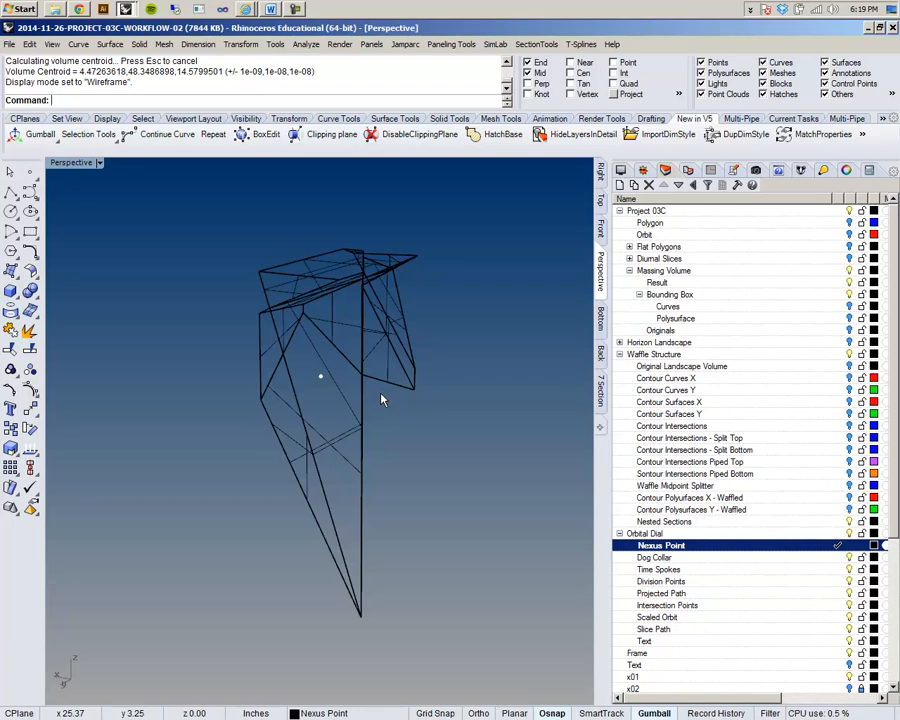
pyautogui.moveTo(381, 400); pyautogui.dragTo(359, 475, button='right')
pyautogui.scroll(-6, 376, 412)
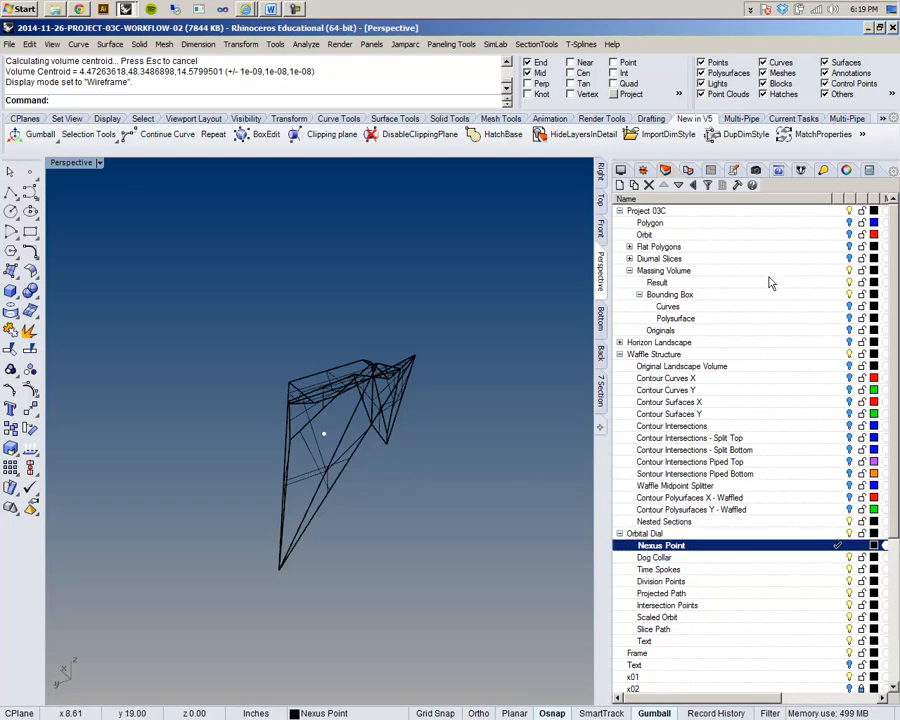
# Turn on the Orbit and Original Landscape Volume layers to show them around the massing volume
pyautogui.click(849, 235)
pyautogui.moveTo(446, 418); pyautogui.dragTo(292, 448, button='right')
pyautogui.scroll(-8, 390, 432)
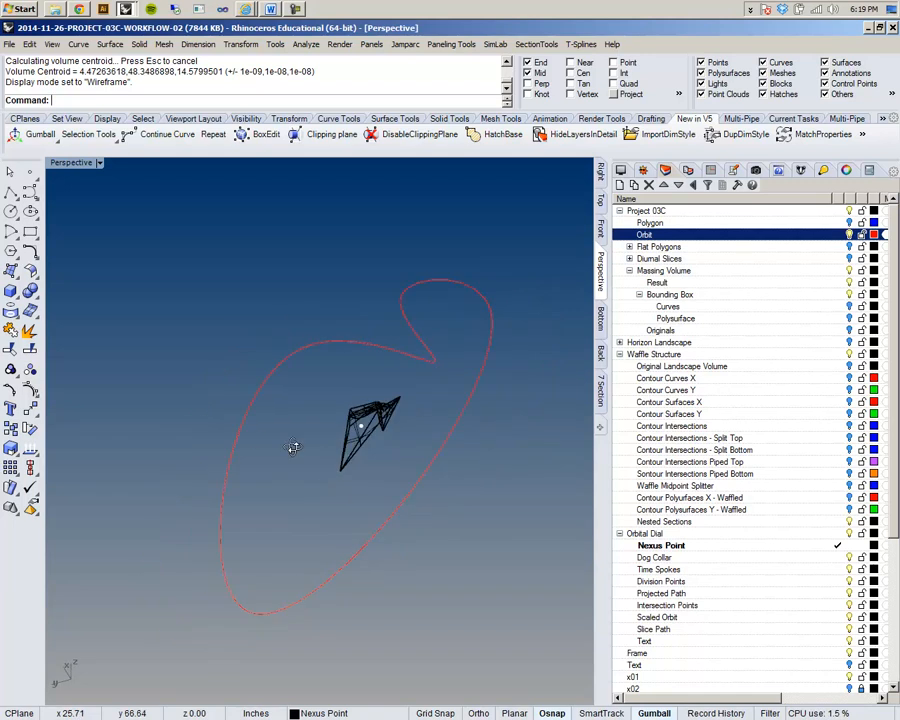
pyautogui.scroll(8, 392, 424)
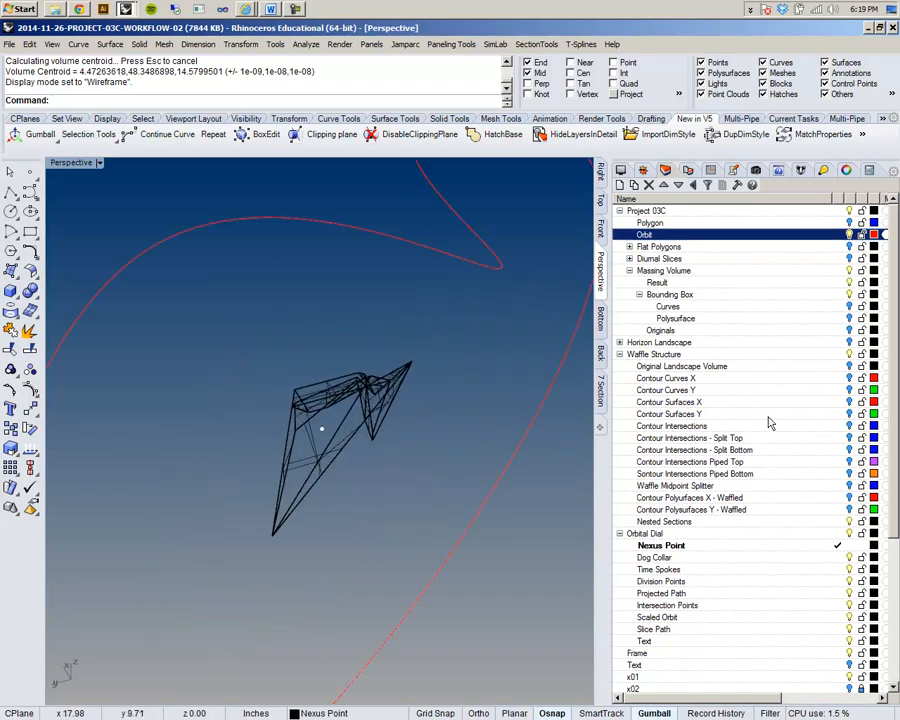
pyautogui.click(849, 367)
pyautogui.moveTo(520, 455); pyautogui.dragTo(274, 367, button='right')
pyautogui.scroll(-8, 326, 450)
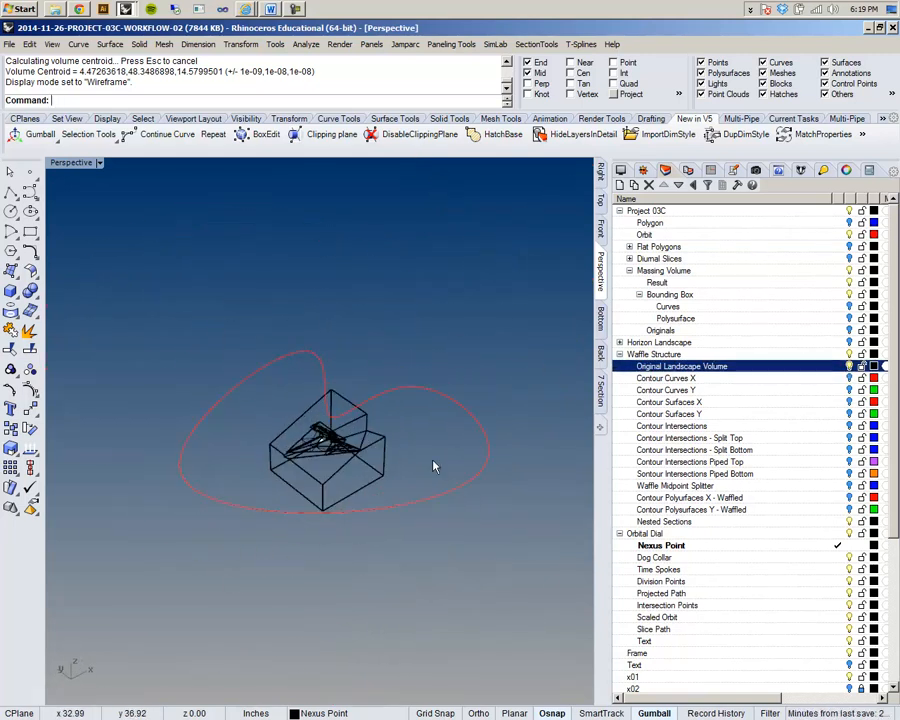
# Scale the orbit curve uniformly by 1/4 about its gumball centre
pyautogui.click(418, 517)
pyautogui.moveTo(418, 517); pyautogui.dragTo(474, 486, button='right')
pyautogui.scroll(7, 357, 457)
pyautogui.moveTo(309, 552); pyautogui.dragTo(412, 506, button='right')
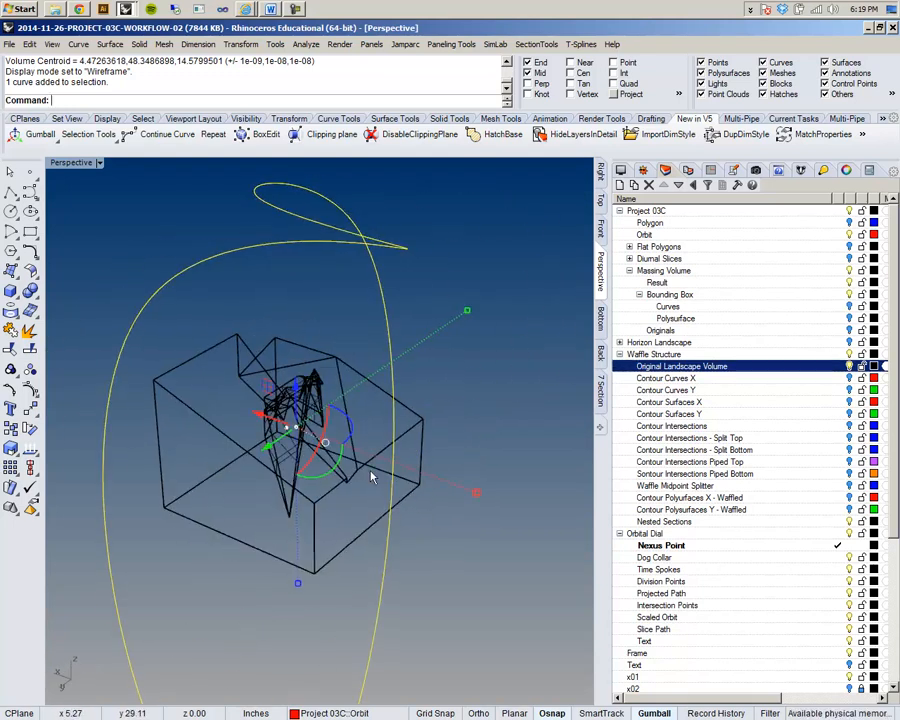
pyautogui.moveTo(428, 445); pyautogui.dragTo(253, 511, button='right')
pyautogui.moveTo(306, 570); pyautogui.dragTo(455, 547, button='right')
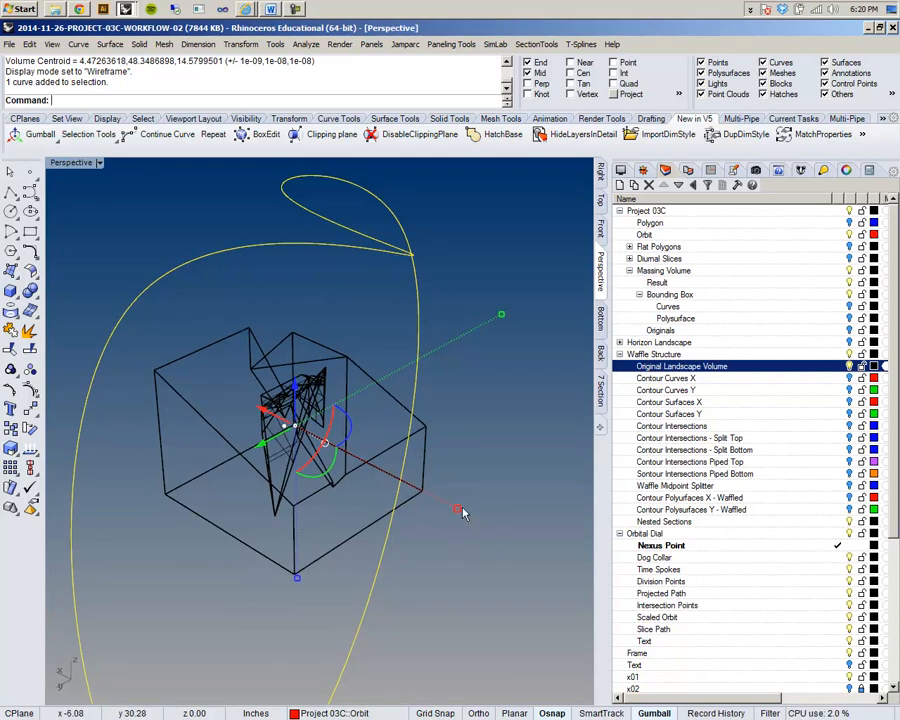
pyautogui.click(458, 510)
pyautogui.write('1/4')
pyautogui.press('Return')
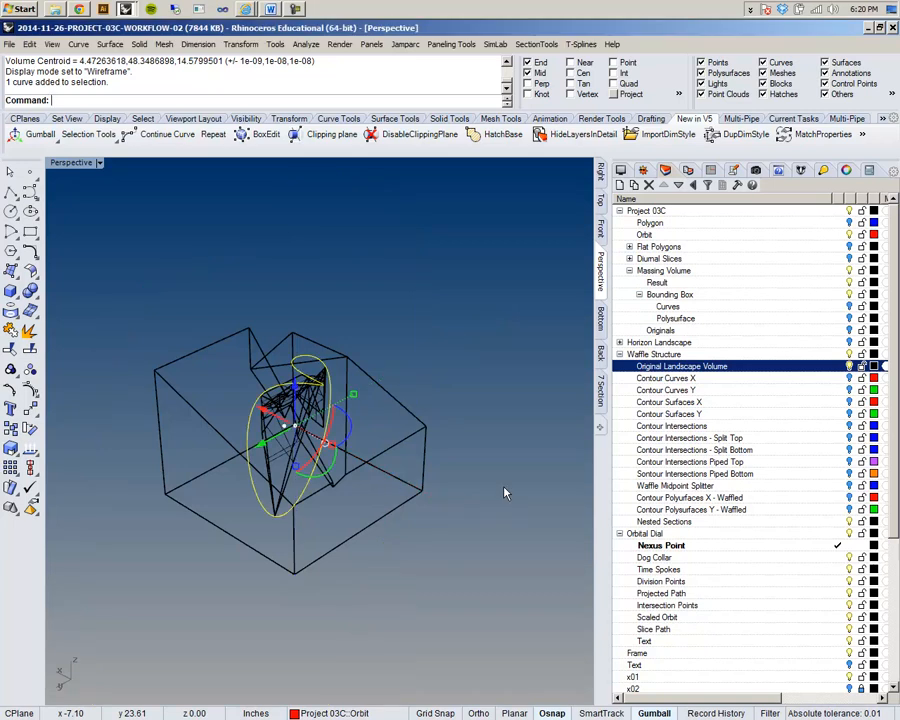
# Examine how the scaled orbit curve sits around the massing volume and the centroid point
pyautogui.moveTo(516, 488); pyautogui.dragTo(144, 418, button='right')
pyautogui.scroll(5, 360, 473)
pyautogui.moveTo(324, 342); pyautogui.dragTo(425, 358, button='right')
pyautogui.scroll(-5, 233, 348)
pyautogui.moveTo(233, 348); pyautogui.dragTo(313, 318, button='right')
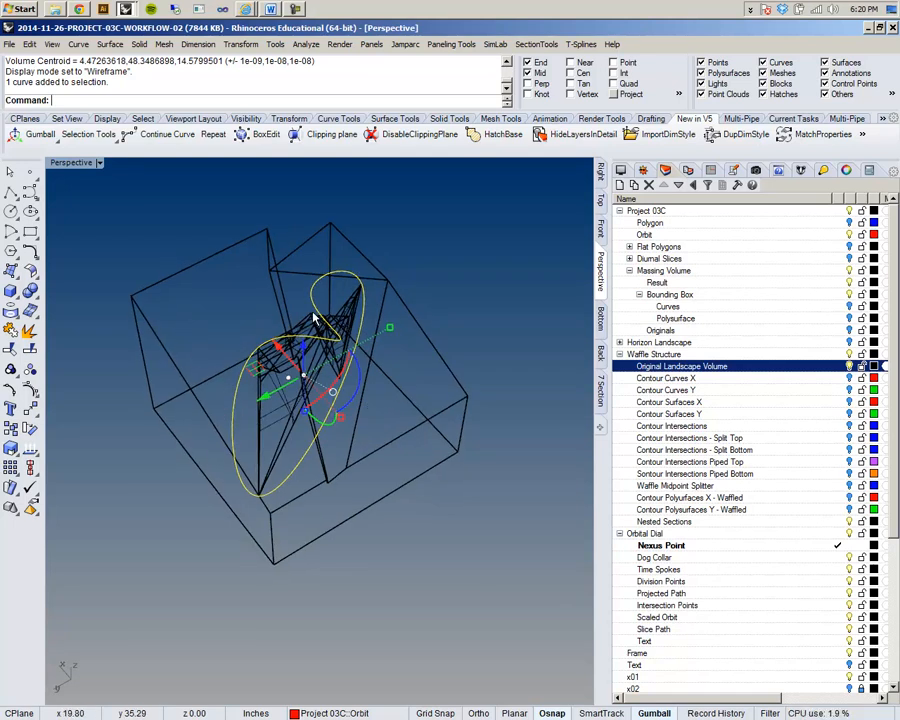
pyautogui.scroll(6, 313, 316)
pyautogui.moveTo(348, 396)
pyautogui.mouseDown(button='right')
pyautogui.moveTo(369, 324)
pyautogui.moveTo(346, 377)
pyautogui.mouseUp(button='right')
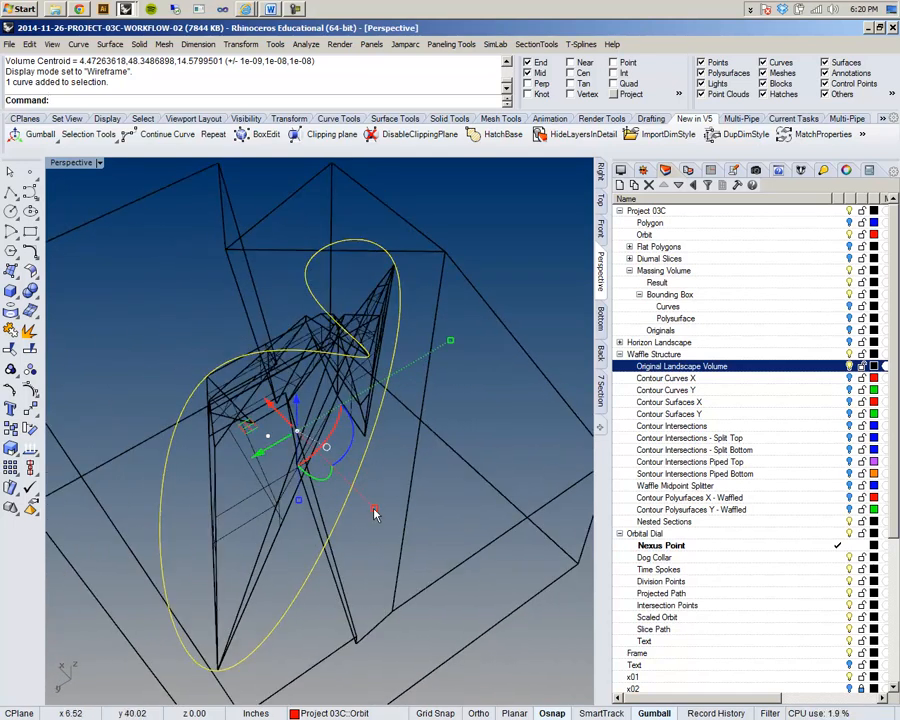
pyautogui.moveTo(378, 514); pyautogui.dragTo(356, 200, button='right')
# Scale the orbit curve by a factor of 4 from the centroid point and inspect it in the Top view
pyautogui.click(236, 45)
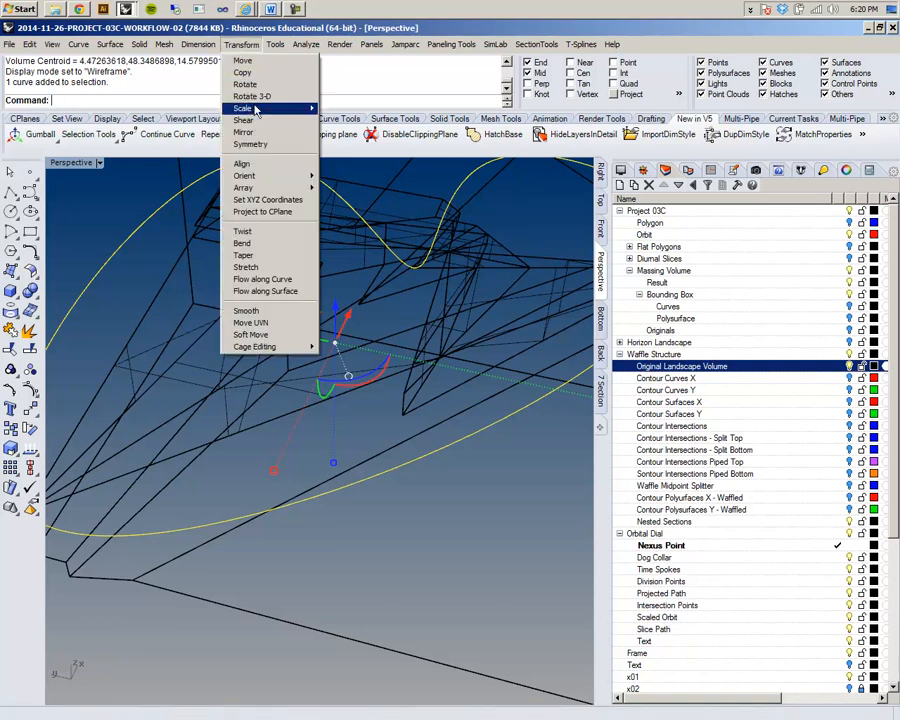
pyautogui.moveTo(250, 108)
pyautogui.click(340, 109)
pyautogui.moveTo(272, 490); pyautogui.dragTo(186, 439, button='right')
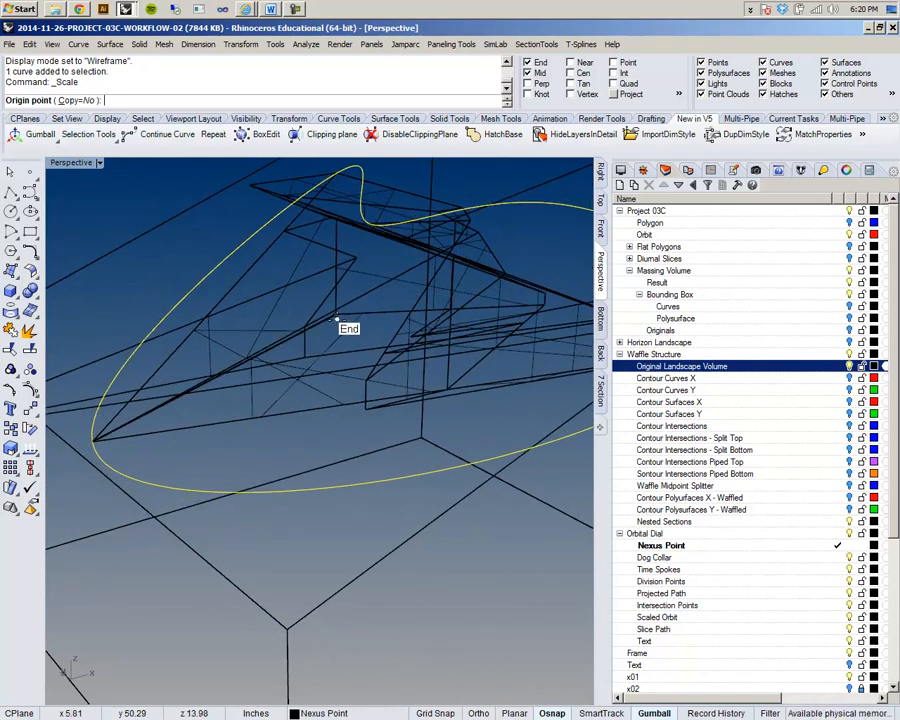
pyautogui.click(337, 320)
pyautogui.write('4')
pyautogui.press('Return')
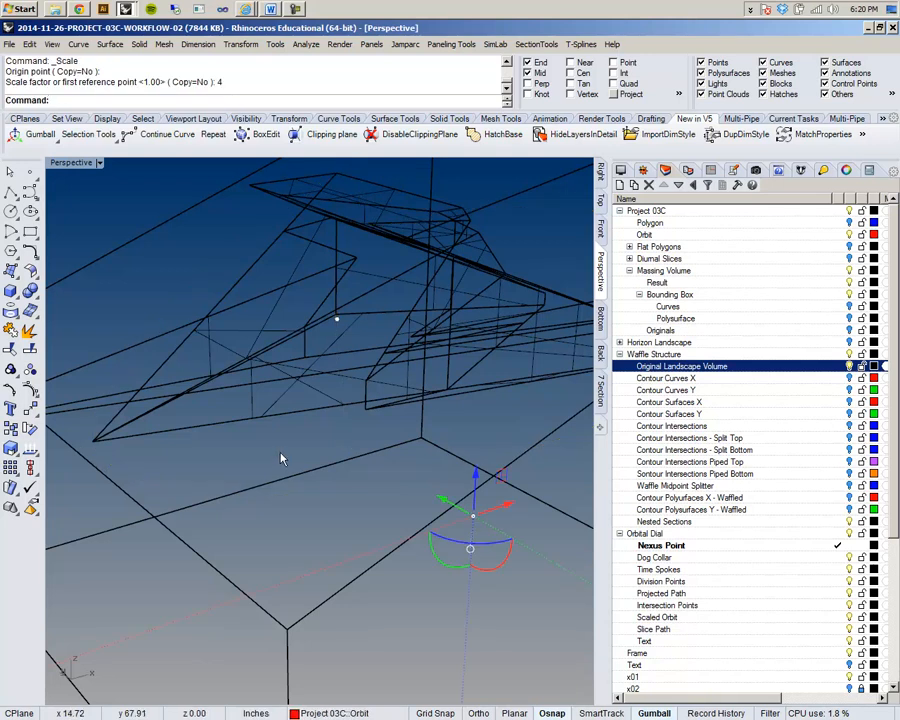
pyautogui.scroll(-5, 300, 462)
pyautogui.moveTo(316, 467); pyautogui.dragTo(410, 514, button='right')
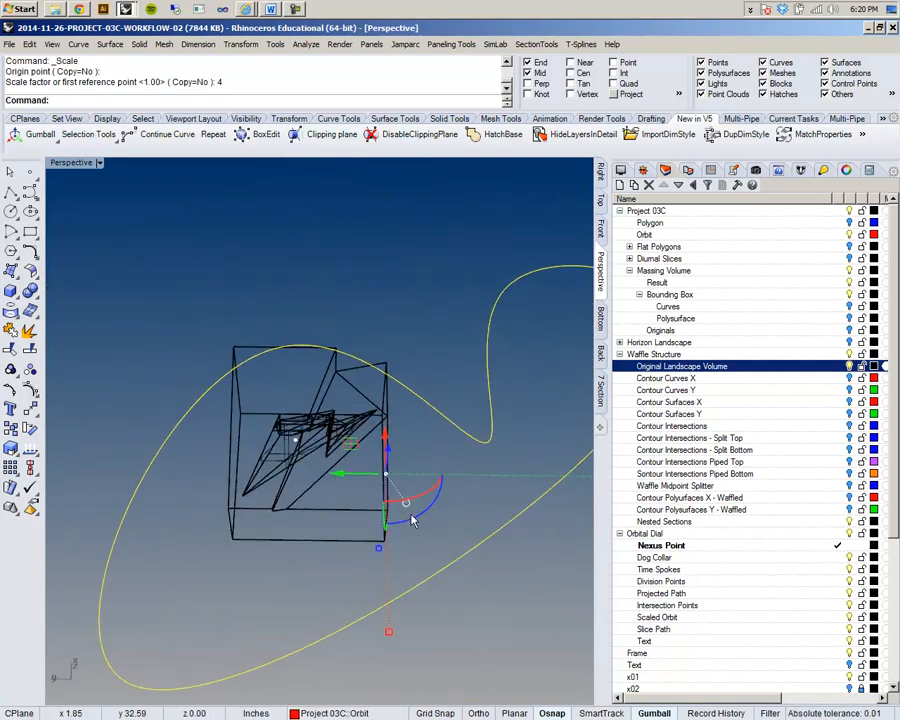
pyautogui.click(601, 202)
pyautogui.scroll(6, 205, 500)
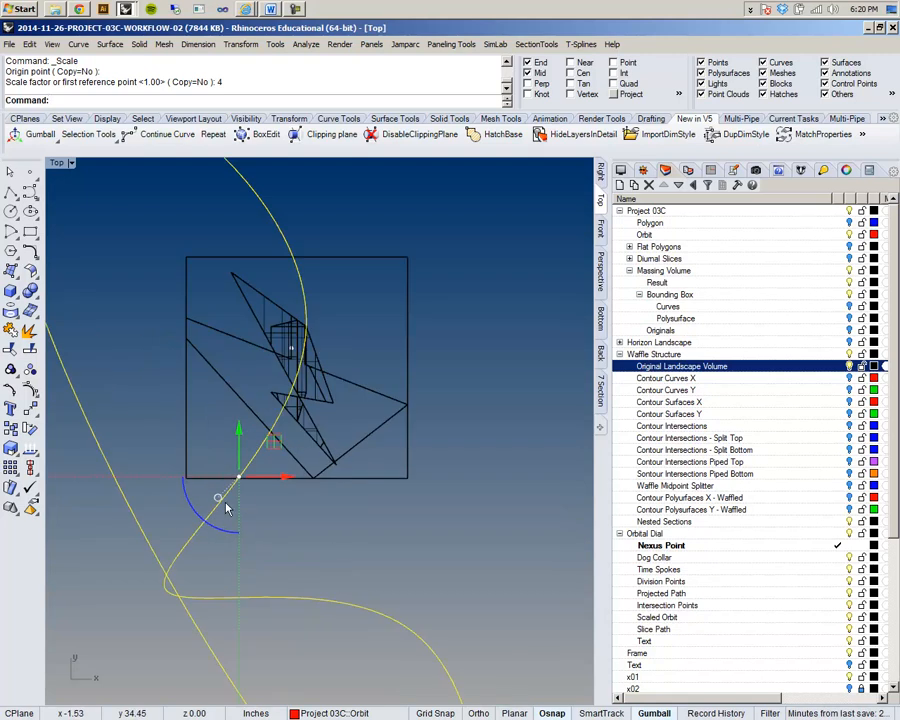
# Undo the last two scalings of the orbit curve
pyautogui.hotkey('ctrl', 'z')
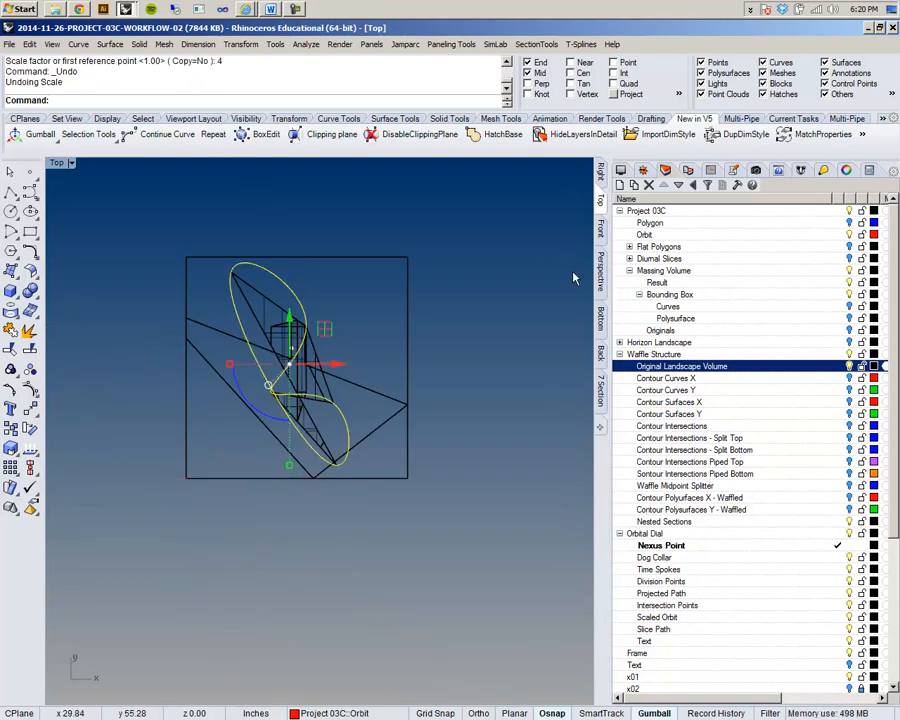
pyautogui.hotkey('ctrl', 'z')
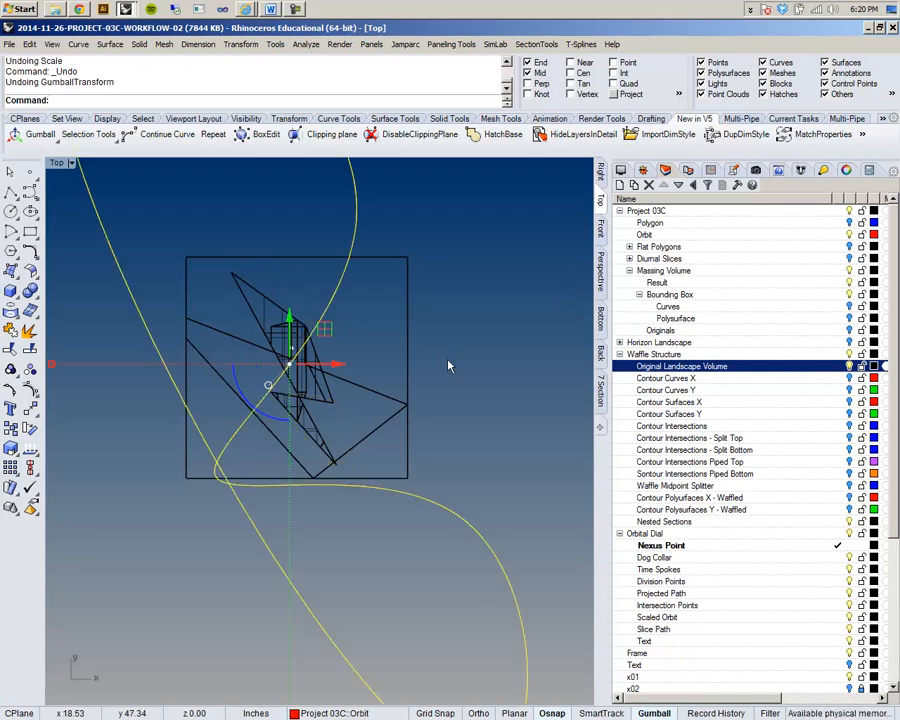
pyautogui.moveTo(434, 367); pyautogui.dragTo(348, 425, button='right')
# Move the orbit curve by its gumball centre toward the centroid point in the Perspective view and deselect it
pyautogui.click(603, 269)
pyautogui.scroll(6, 298, 426)
pyautogui.scroll(-8, 328, 424)
pyautogui.scroll(5, 265, 422)
pyautogui.moveTo(265, 422); pyautogui.dragTo(388, 442, button='right')
pyautogui.scroll(3, 371, 444)
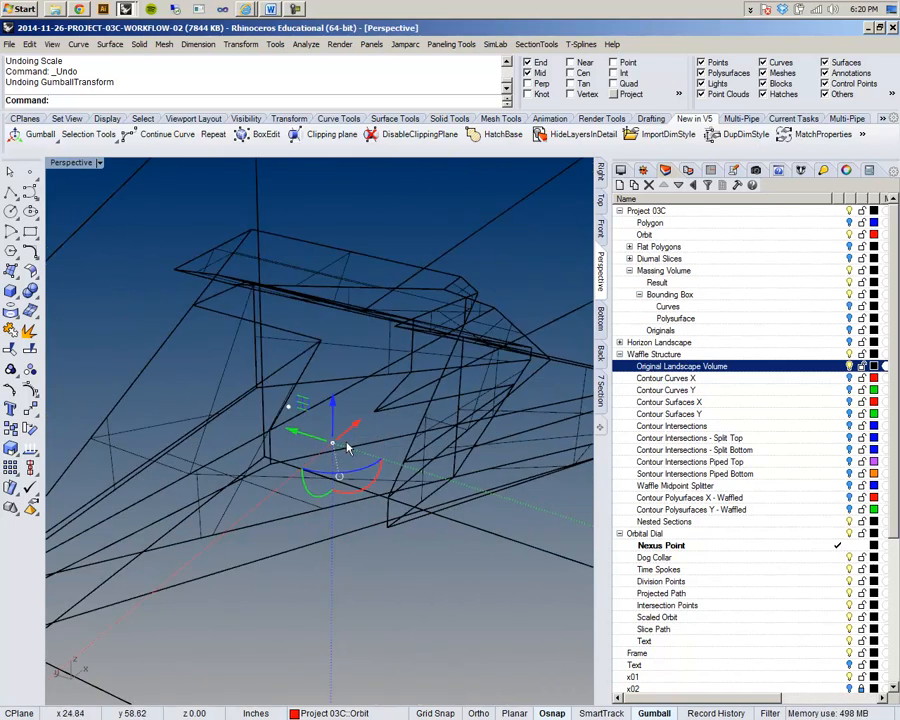
pyautogui.moveTo(332, 445); pyautogui.dragTo(290, 420)
pyautogui.scroll(-6, 290, 420)
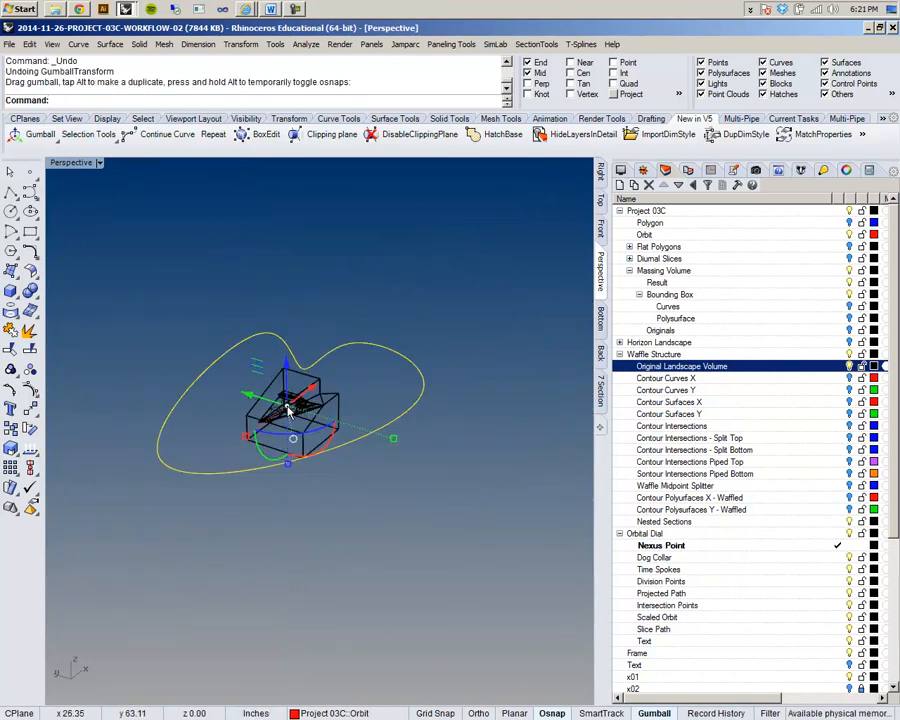
pyautogui.moveTo(366, 443); pyautogui.dragTo(385, 437, button='right')
pyautogui.press('Escape')
pyautogui.scroll(2, 386, 443)
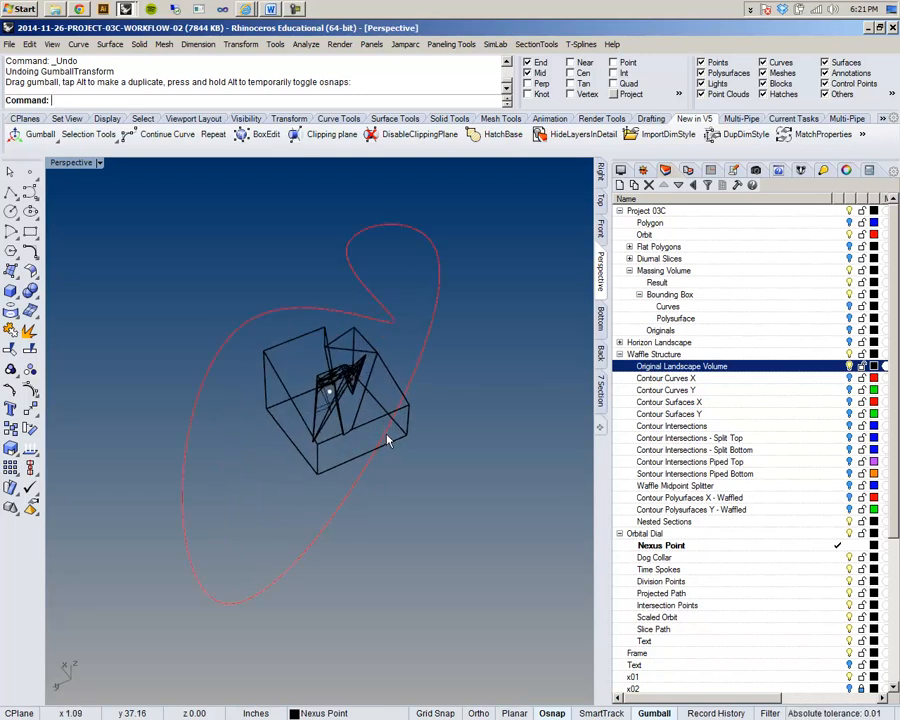
# Check the orbit curve from above and in Perspective, and move it to the Scaled Orbit layer
pyautogui.click(602, 202)
pyautogui.scroll(-2, 391, 303)
pyautogui.moveTo(391, 303); pyautogui.dragTo(346, 393, button='right')
pyautogui.scroll(-4, 345, 343)
pyautogui.moveTo(405, 432); pyautogui.dragTo(409, 442, button='right')
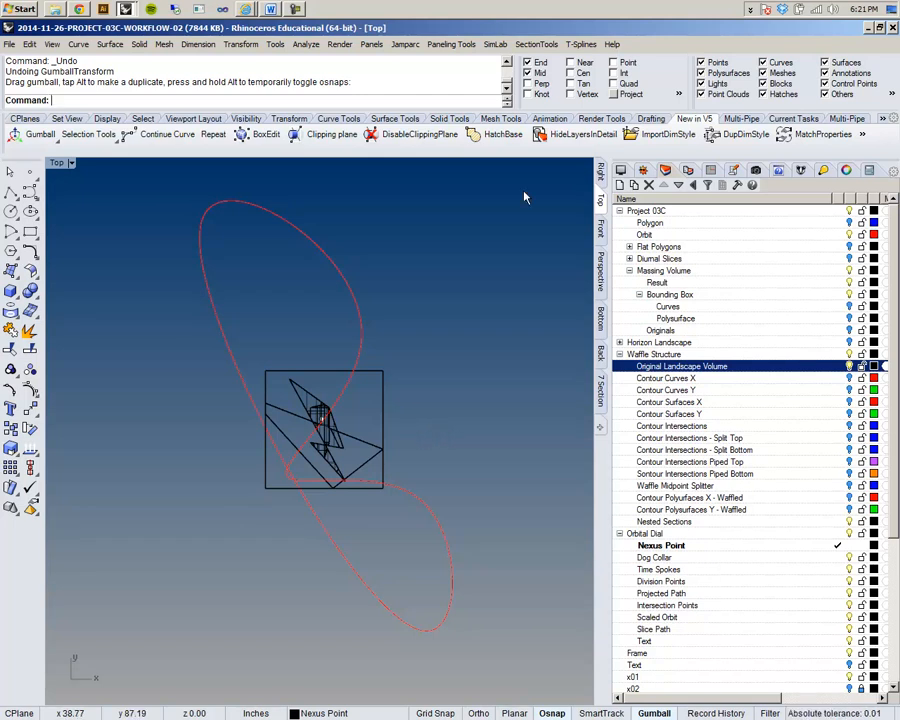
pyautogui.click(600, 283)
pyautogui.moveTo(410, 300); pyautogui.dragTo(341, 405, button='right')
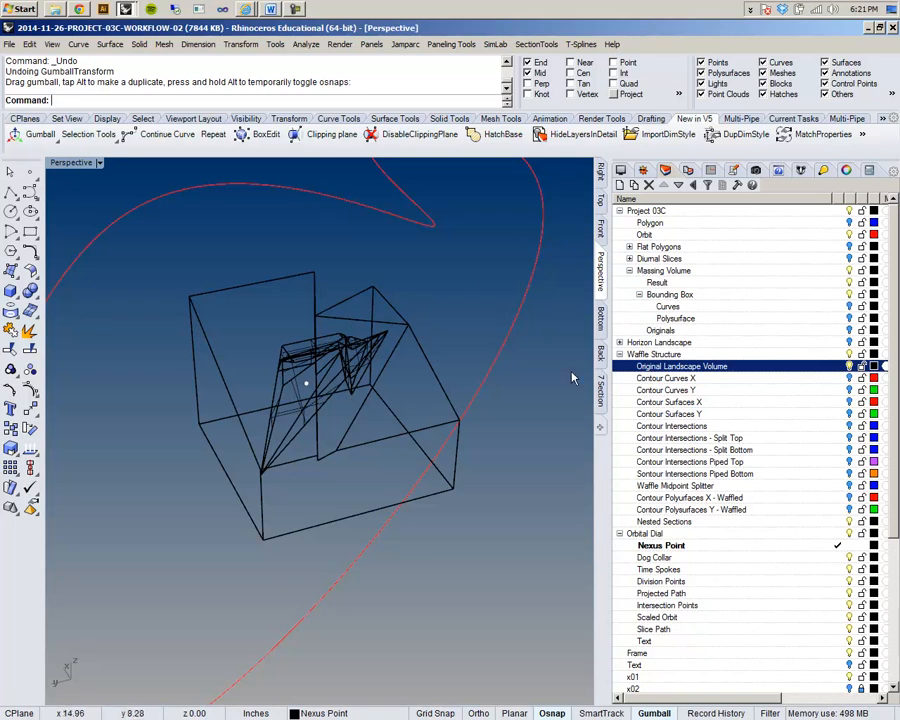
pyautogui.click(508, 364)
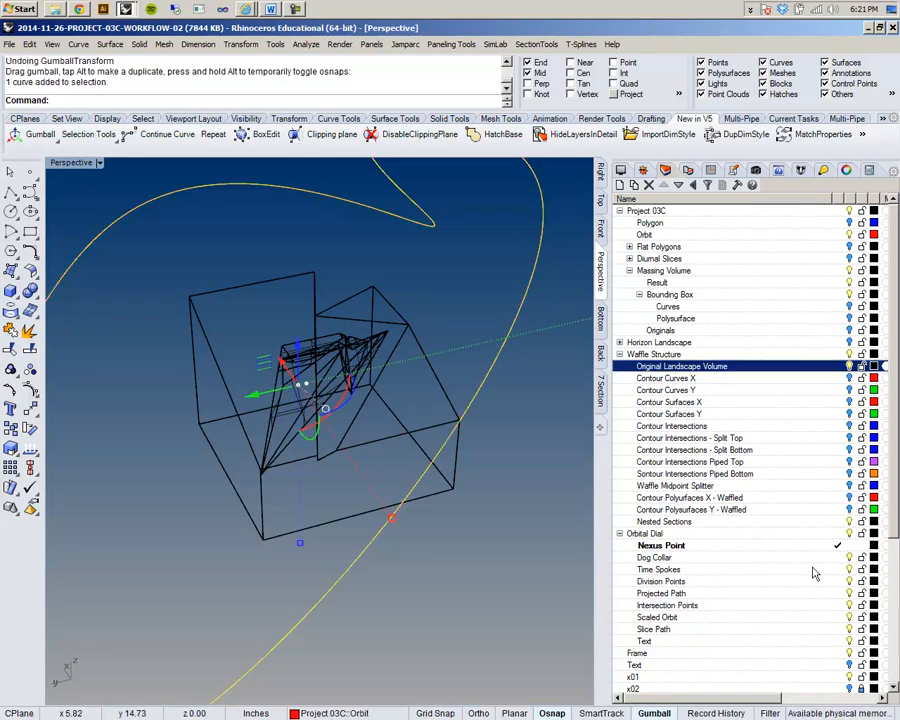
pyautogui.rightClick(824, 617)
pyautogui.click(823, 564)
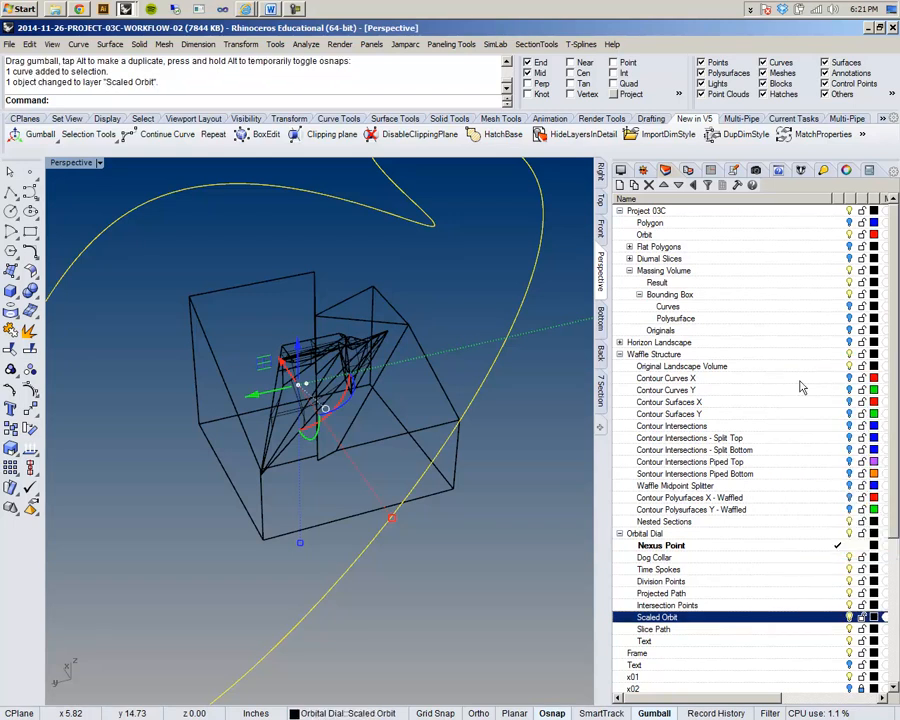
# Turn off the Orbit layer and make Division Points the current layer in the Top view
pyautogui.click(849, 235)
pyautogui.click(418, 306)
pyautogui.moveTo(465, 329); pyautogui.dragTo(460, 464, button='right')
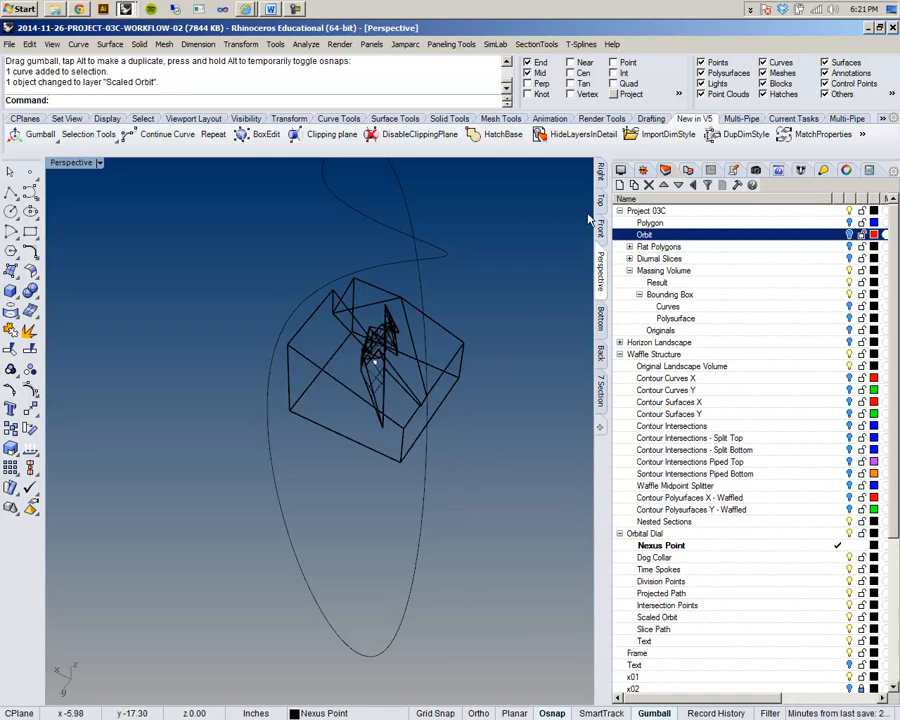
pyautogui.click(601, 198)
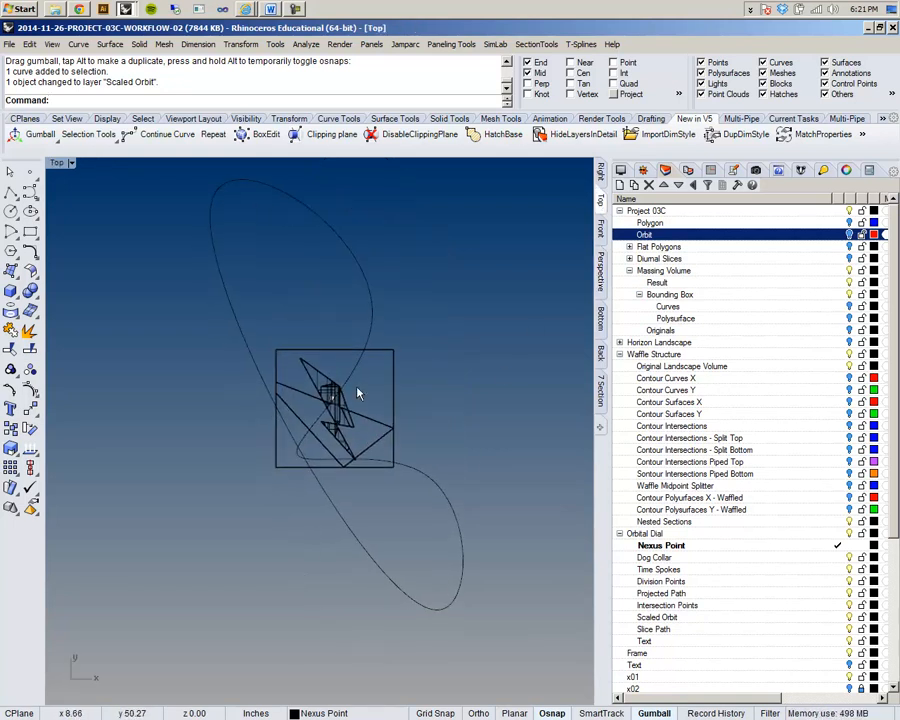
pyautogui.click(838, 582)
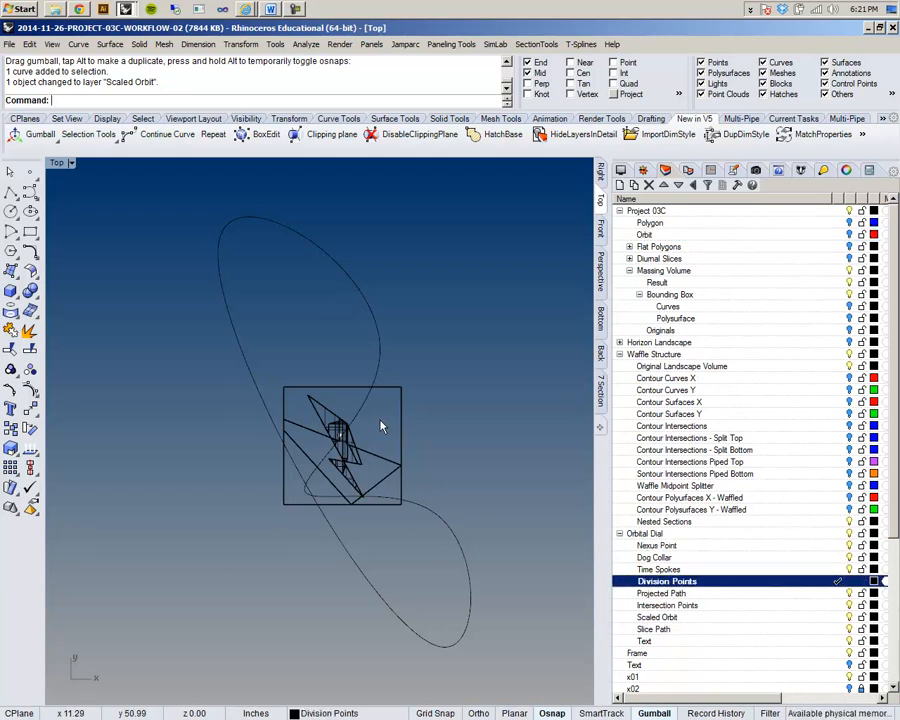
pyautogui.moveTo(368, 423); pyautogui.dragTo(371, 441, button='right')
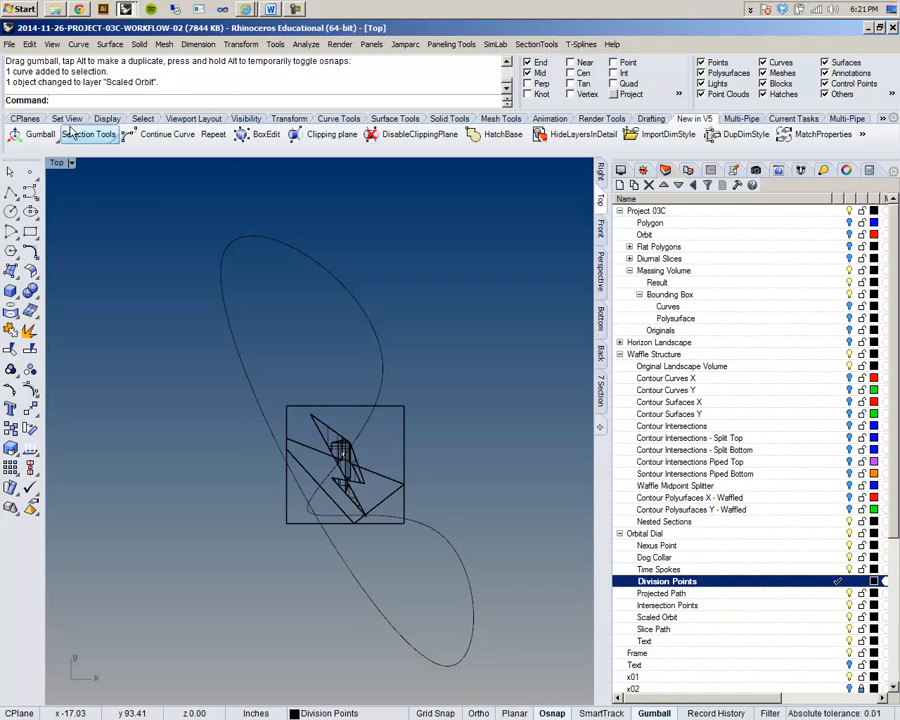
# Start Divide on the scaled orbit curve and shift its seam point along the top of the upper loop
pyautogui.write('Divide')
pyautogui.press('Return')
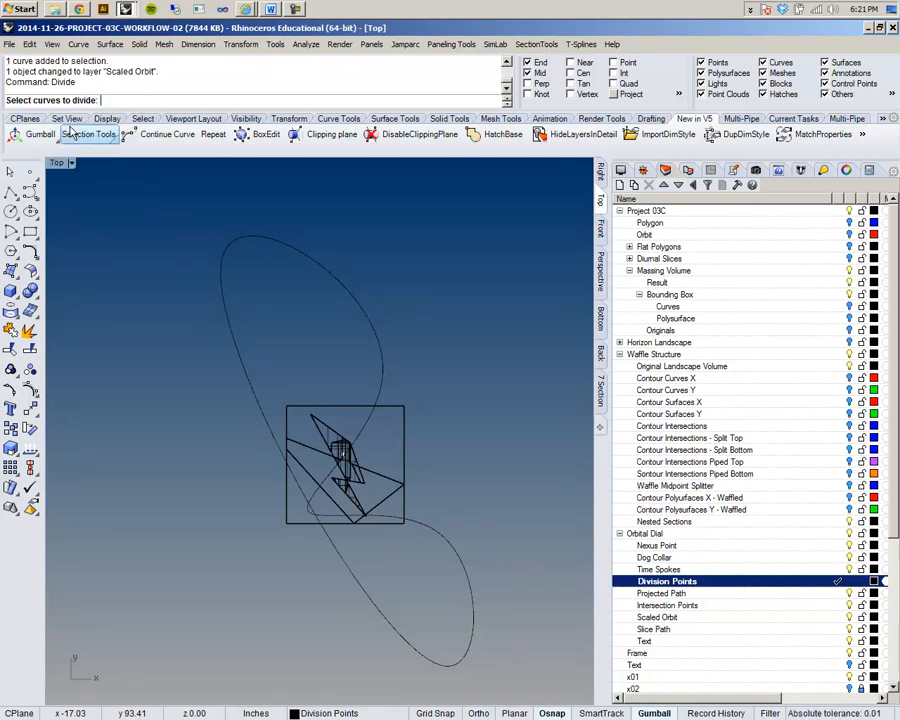
pyautogui.click(295, 250)
pyautogui.press('Return')
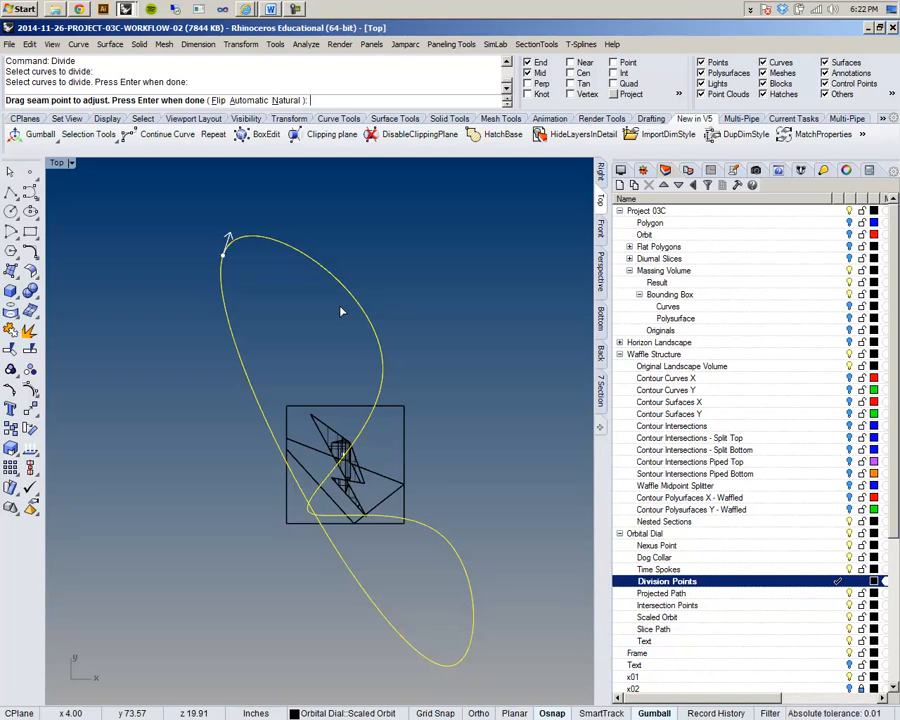
pyautogui.scroll(3, 255, 295)
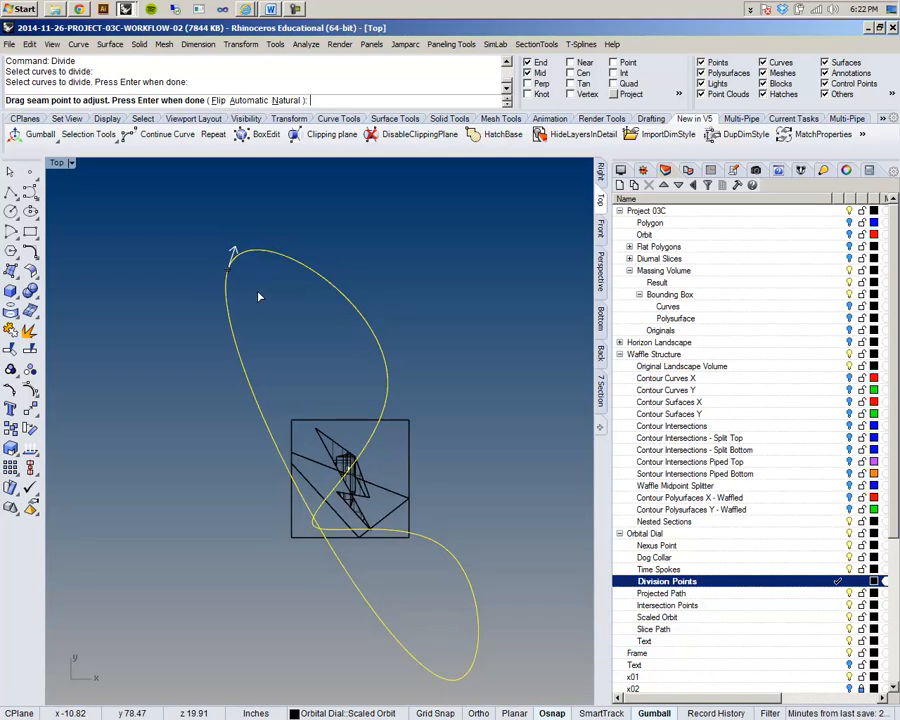
pyautogui.scroll(-3, 245, 285)
pyautogui.scroll(2, 230, 275)
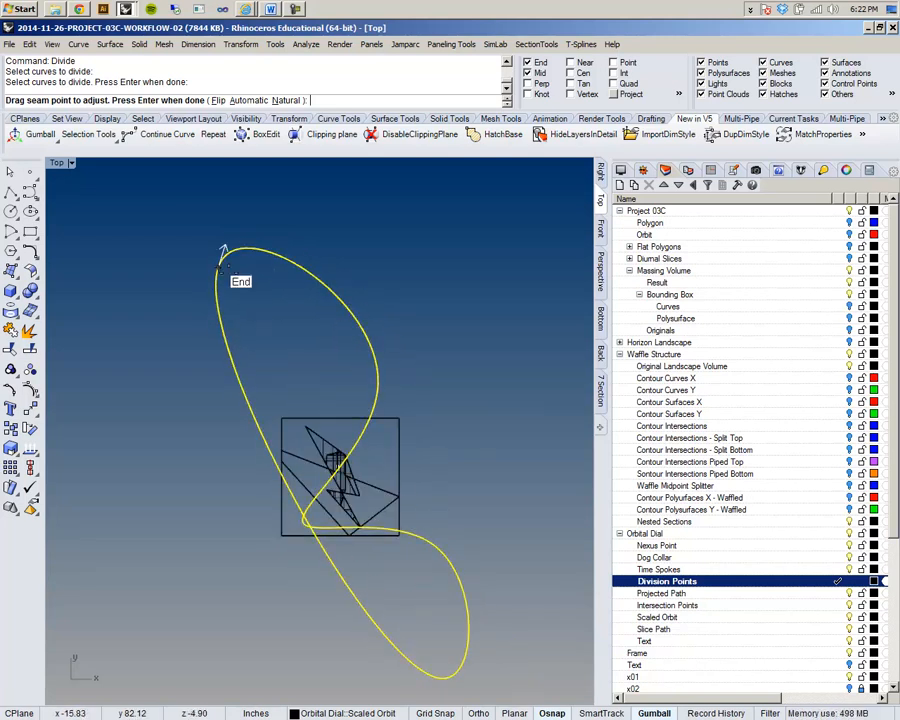
pyautogui.moveTo(222, 252); pyautogui.dragTo(281, 253)
pyautogui.scroll(2, 283, 255)
pyautogui.scroll(-3, 284, 256)
pyautogui.scroll(1, 285, 258)
pyautogui.scroll(3, 282, 255)
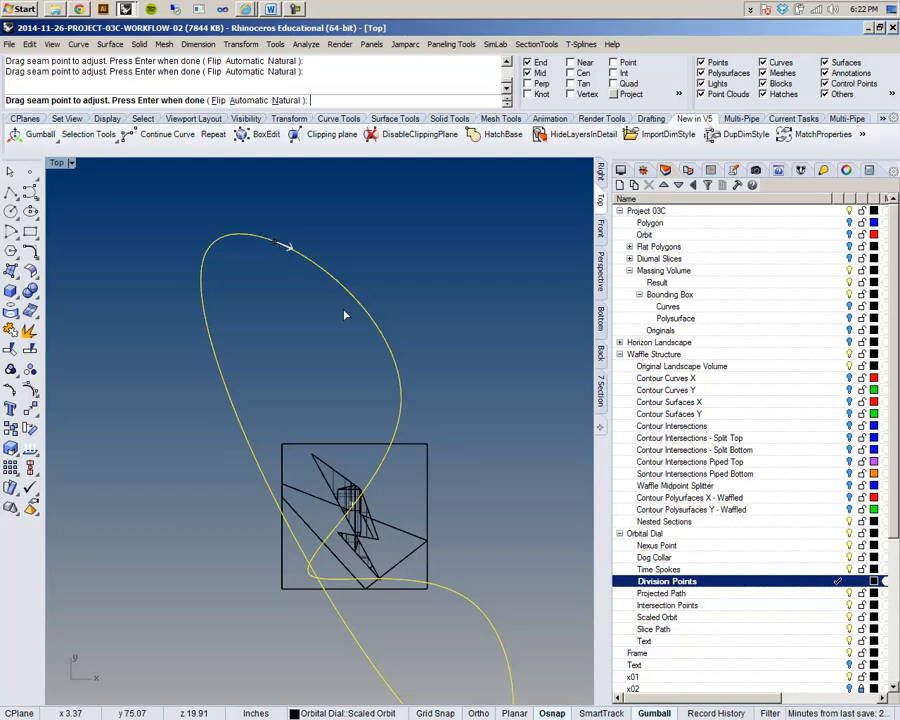
# Accept the seam position and divide the scaled orbit curve into 24 segments
pyautogui.moveTo(384, 343); pyautogui.dragTo(362, 269, button='right')
pyautogui.moveTo(301, 204); pyautogui.dragTo(301, 227, button='right')
pyautogui.scroll(-4, 285, 257)
pyautogui.scroll(4, 285, 261)
pyautogui.scroll(-3, 288, 263)
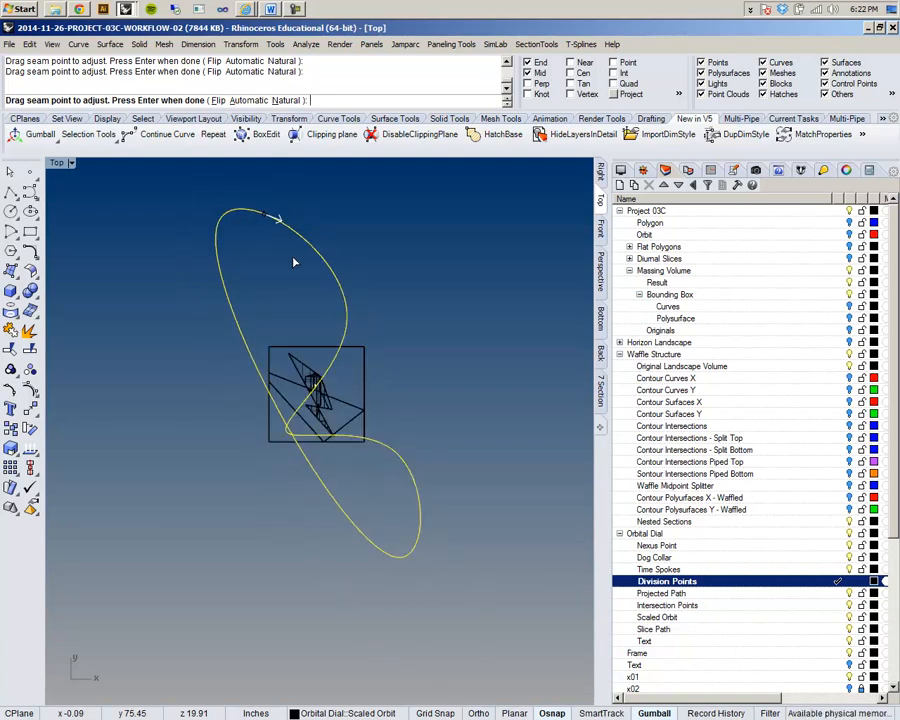
pyautogui.press('Return')
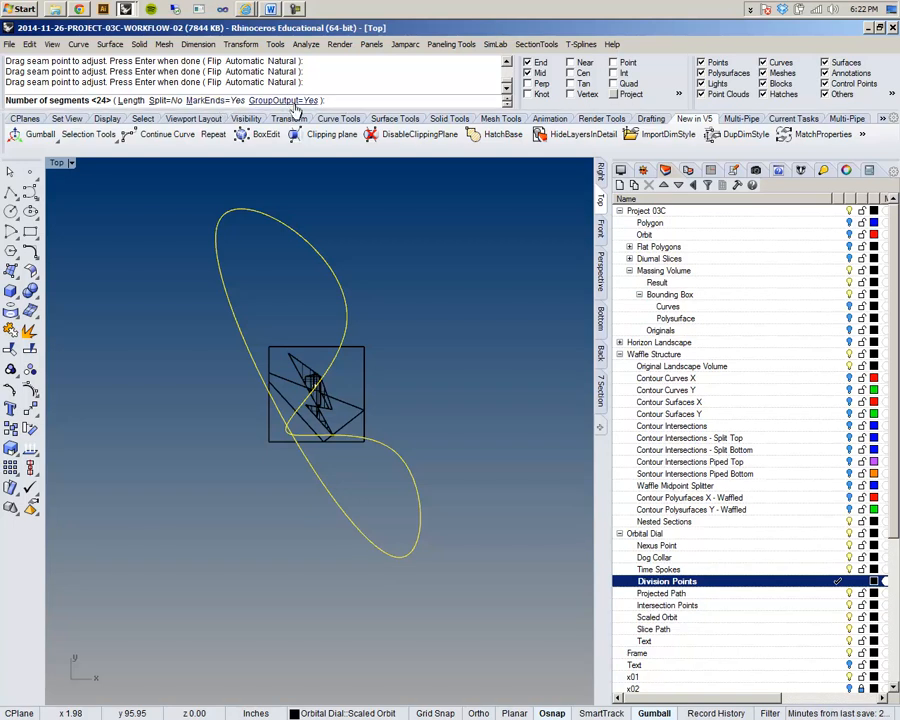
pyautogui.press('Return')
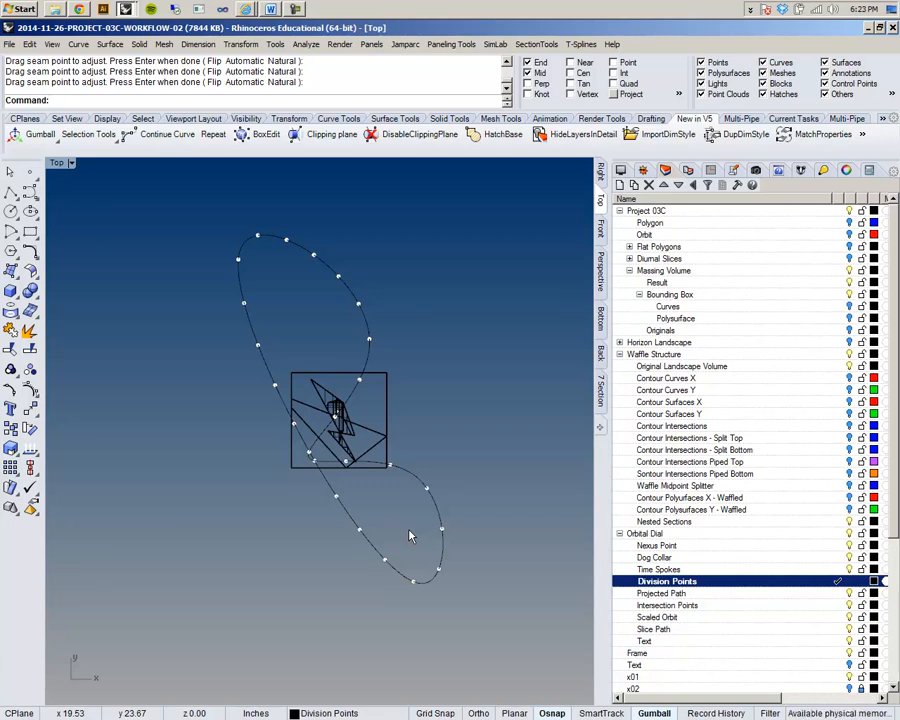
# Start a line in the Perspective view and set Point as the only active object snap
pyautogui.click(602, 274)
pyautogui.moveTo(550, 311); pyautogui.dragTo(347, 310, button='right')
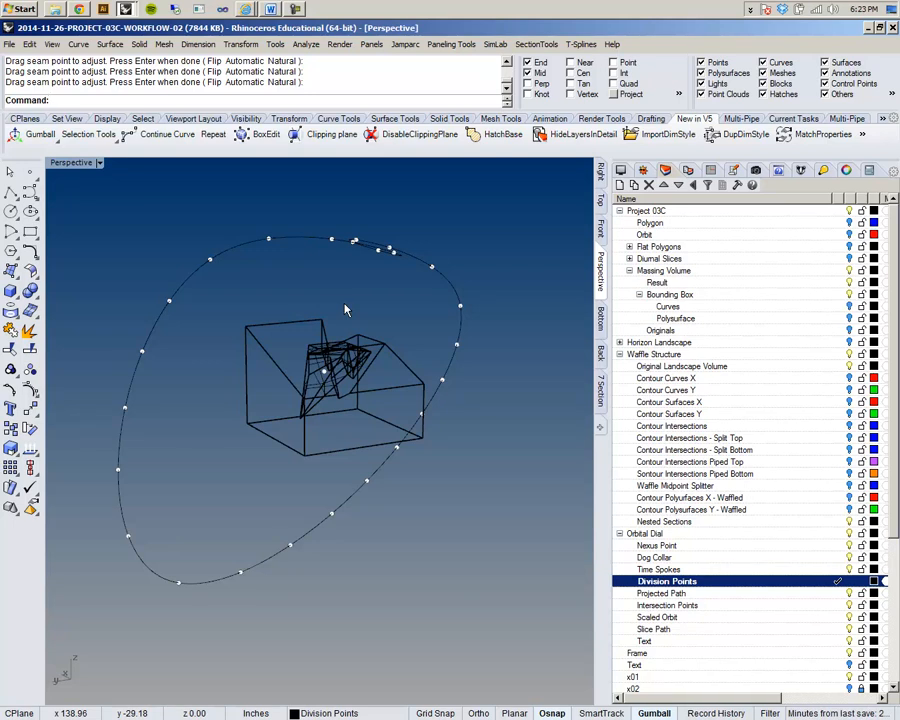
pyautogui.moveTo(350, 305); pyautogui.dragTo(385, 345, button='right')
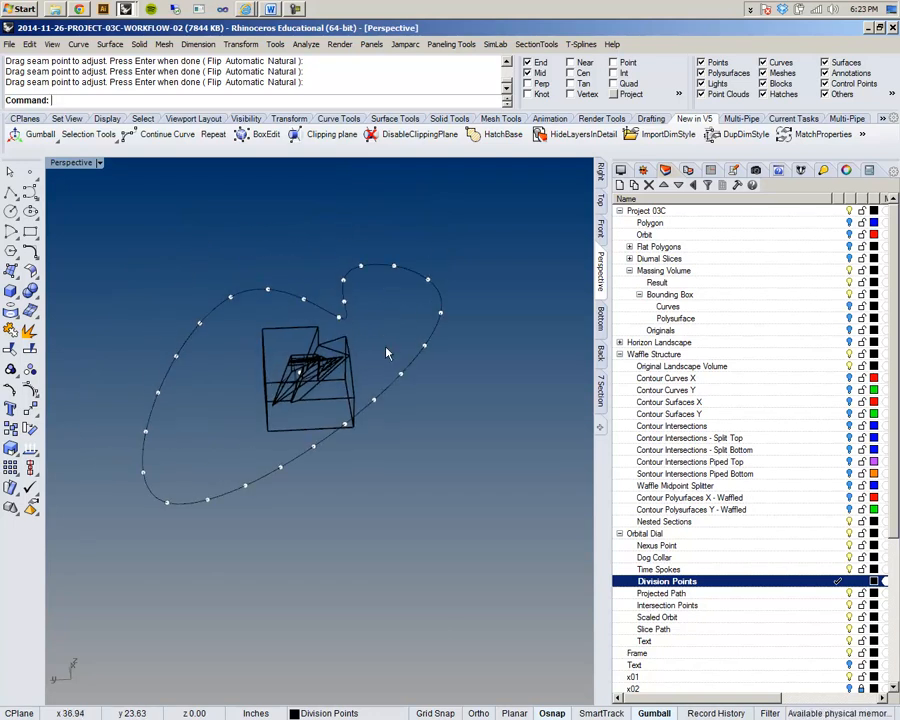
pyautogui.keyDown('shift'); pyautogui.moveTo(388, 353); pyautogui.dragTo(430, 348, button='right'); pyautogui.keyUp('shift')
pyautogui.scroll(4, 398, 350)
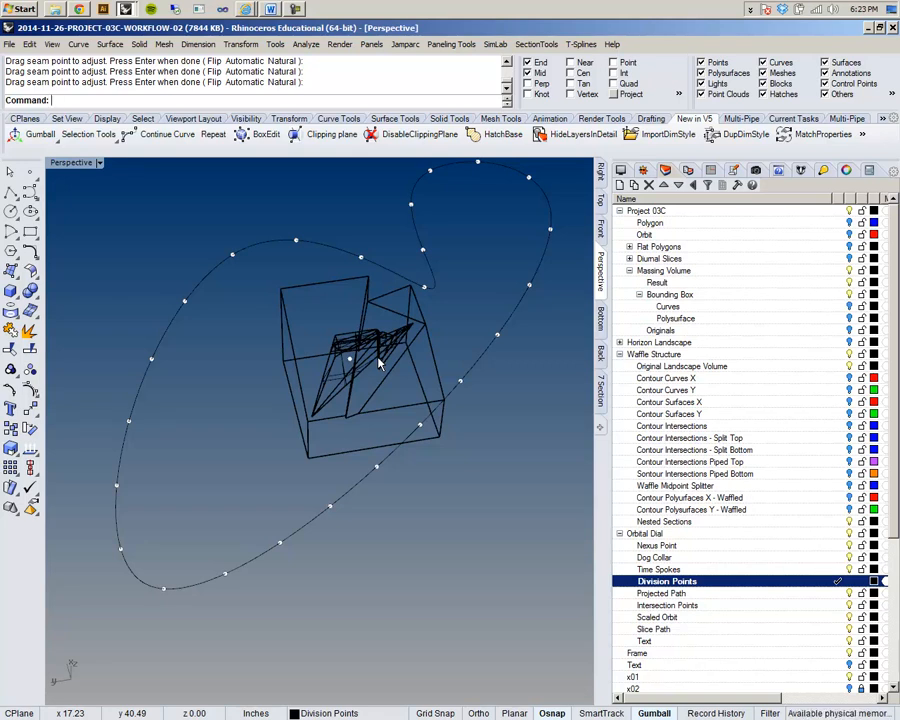
pyautogui.write('Lone')
pyautogui.press('BackSpace')
pyautogui.press('BackSpace')
pyautogui.press('BackSpace')
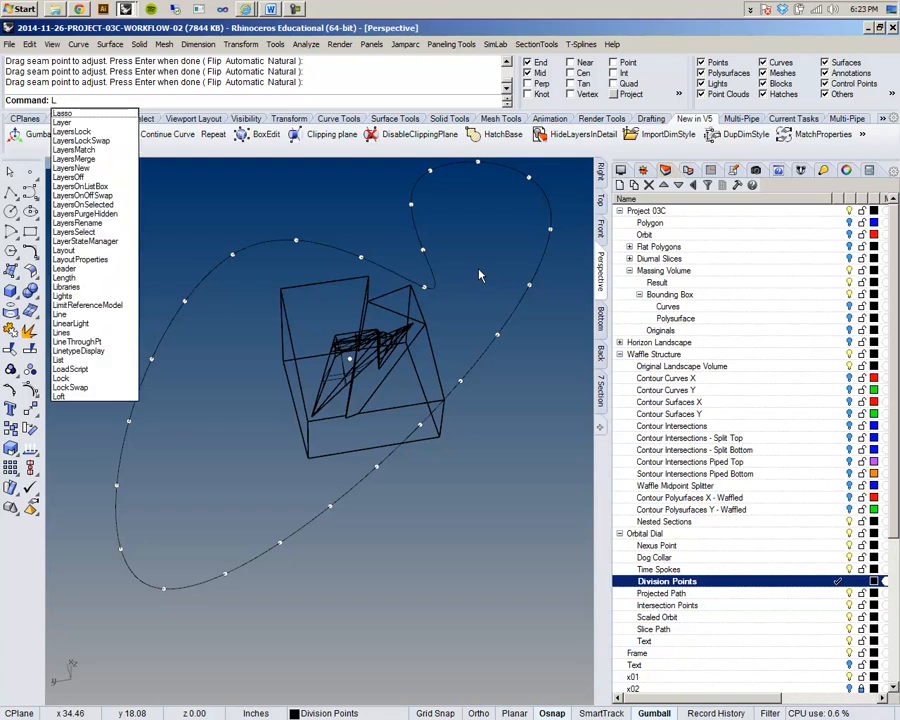
pyautogui.write('ine')
pyautogui.press('Return')
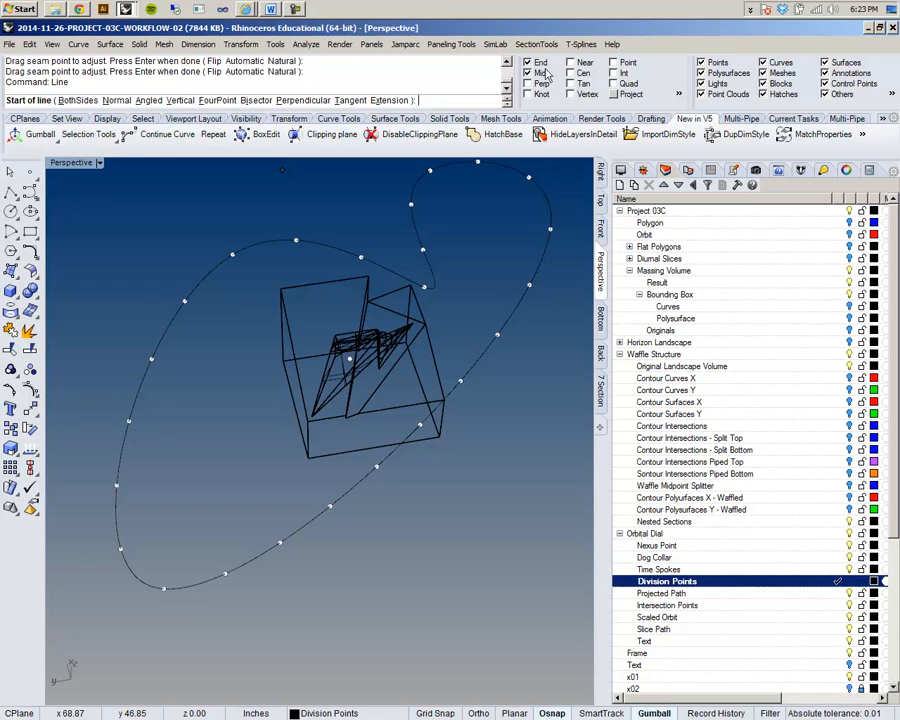
pyautogui.moveTo(208, 334); pyautogui.dragTo(205, 300, button='right')
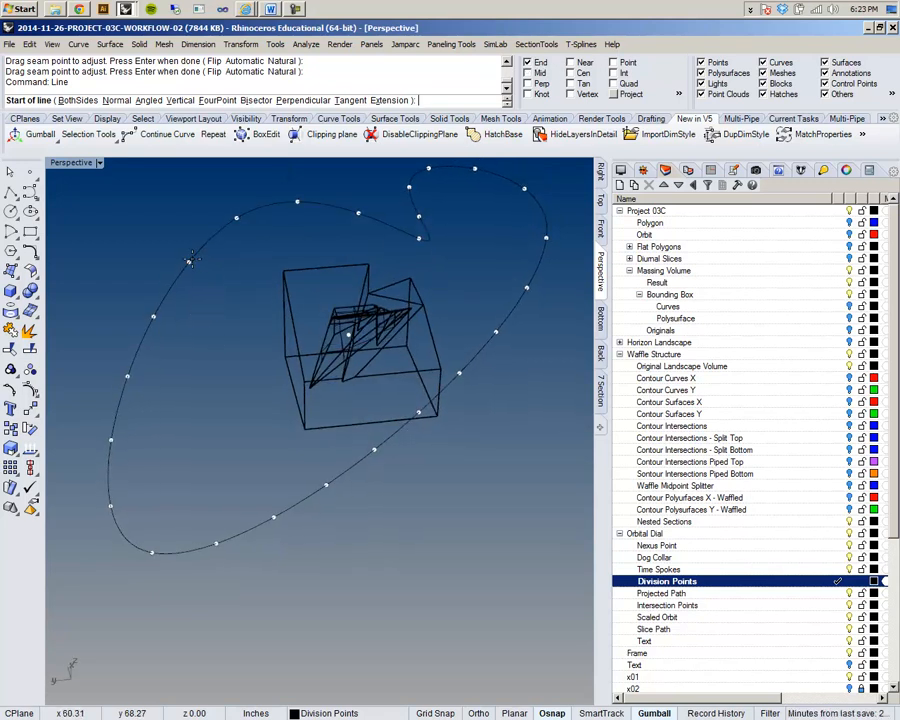
pyautogui.click(619, 64)
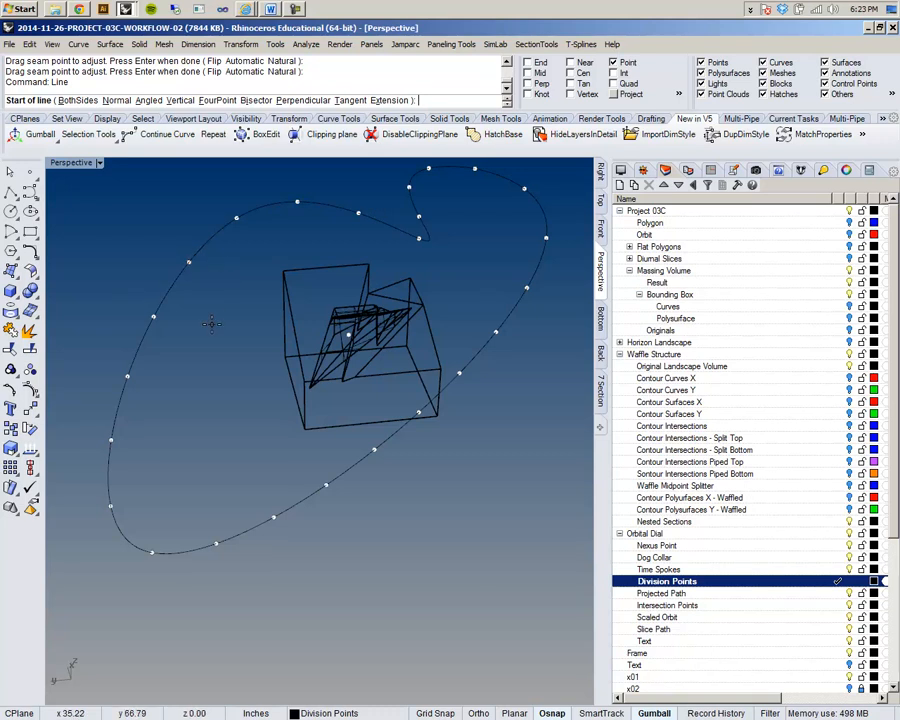
# Draw a line from an orbit division point to the nexus point, hiding the Massing Volume and Original Landscape Volume layers
pyautogui.click(188, 262)
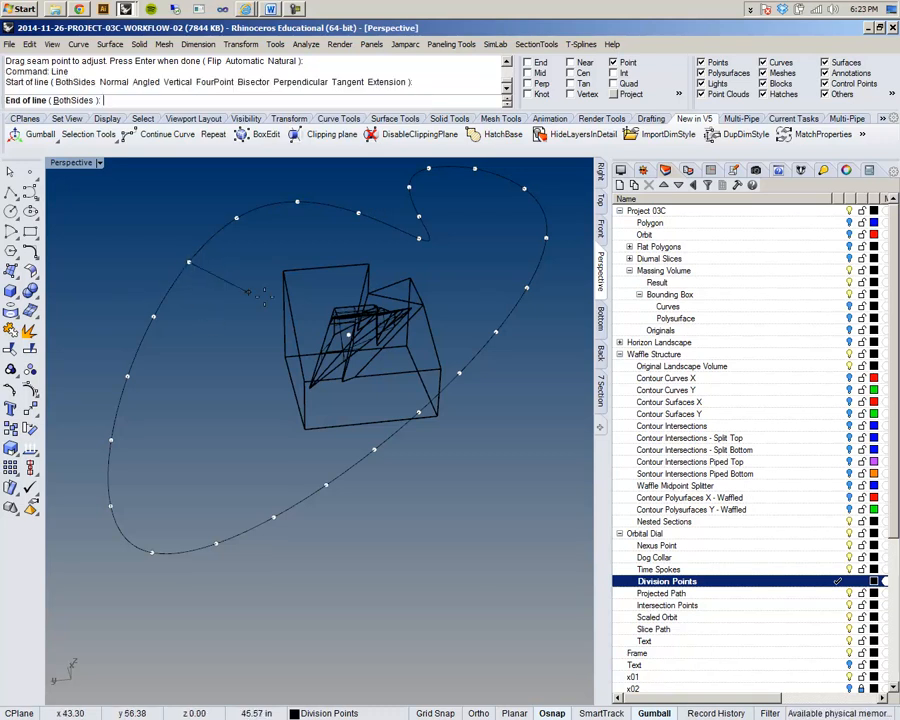
pyautogui.click(858, 271)
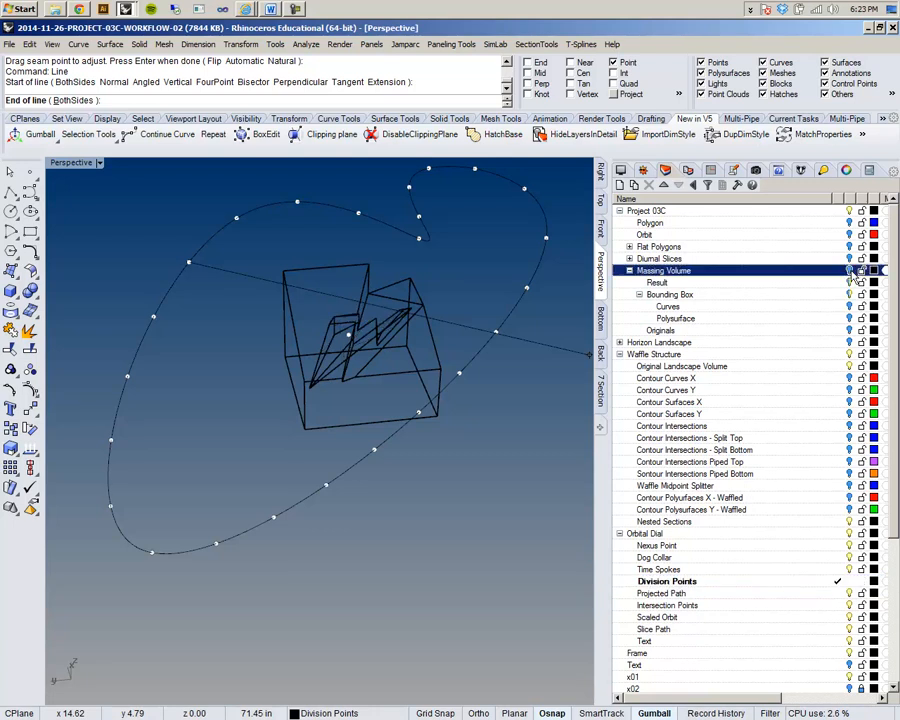
pyautogui.click(849, 367)
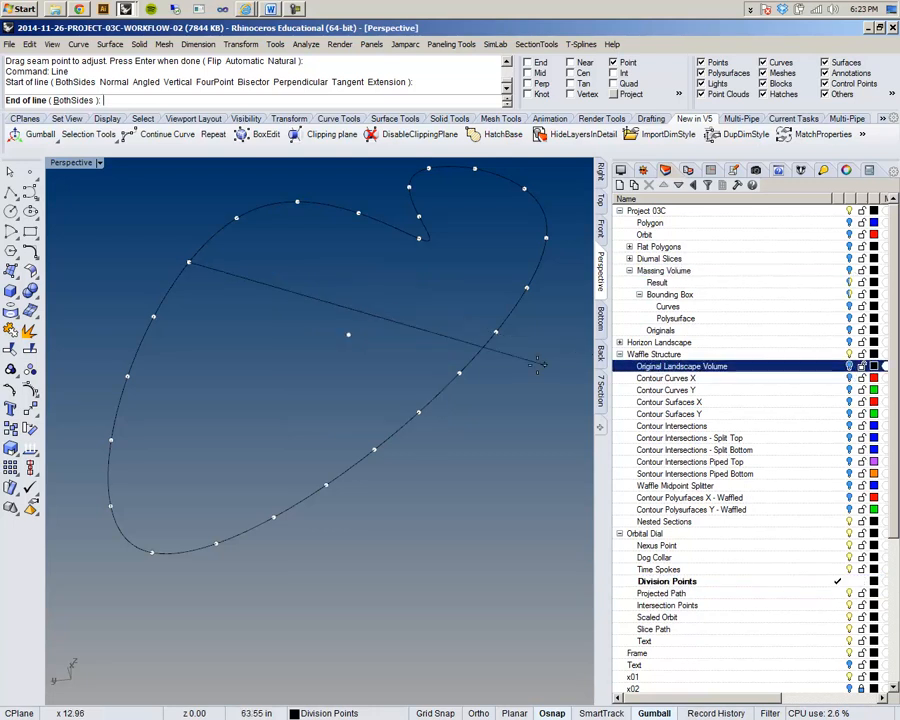
pyautogui.click(348, 334)
# Draw two more lines to the nexus point from the next two division points along the orbit curve
pyautogui.rightClick(341, 246)
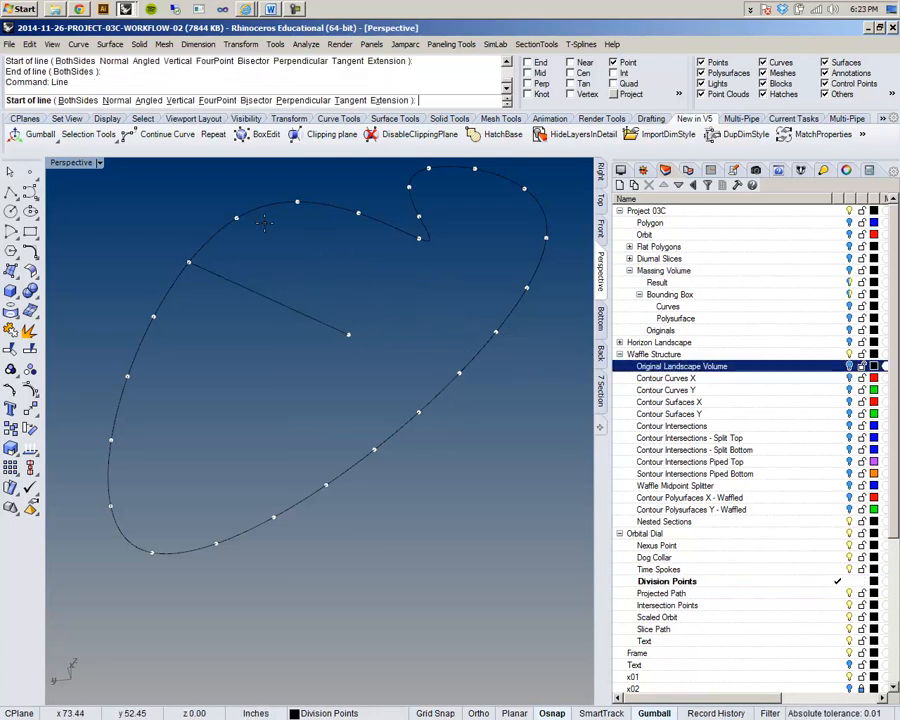
pyautogui.click(236, 218)
pyautogui.click(345, 330)
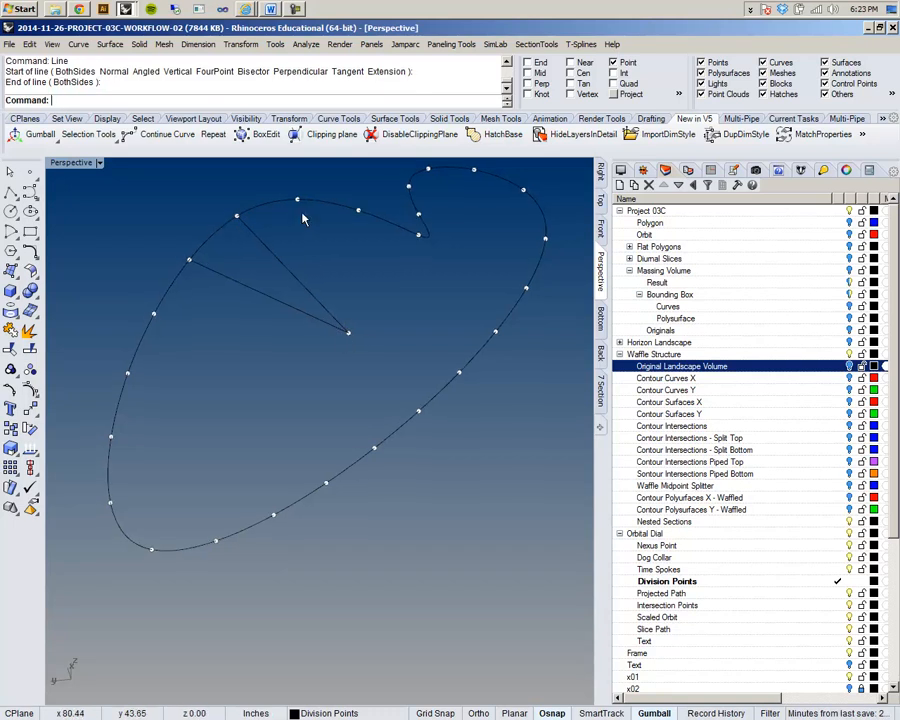
pyautogui.rightClick(300, 210)
pyautogui.click(297, 202)
pyautogui.click(347, 334)
# Launch Grasshopper from Rhino
pyautogui.moveTo(345, 338); pyautogui.dragTo(309, 342, button='right')
pyautogui.write('Grasshopper')
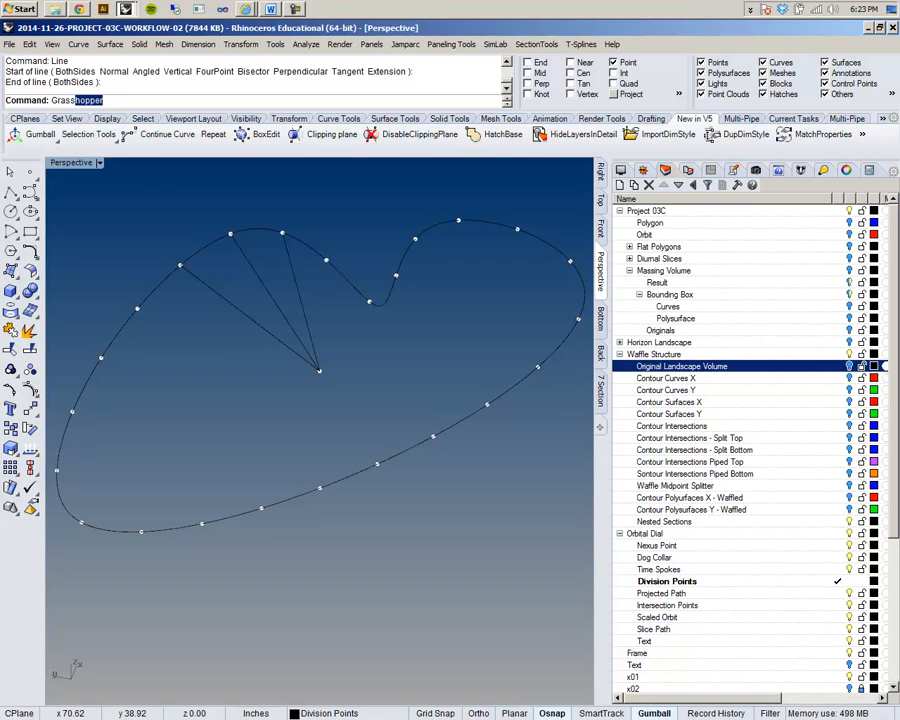
pyautogui.press('Return')
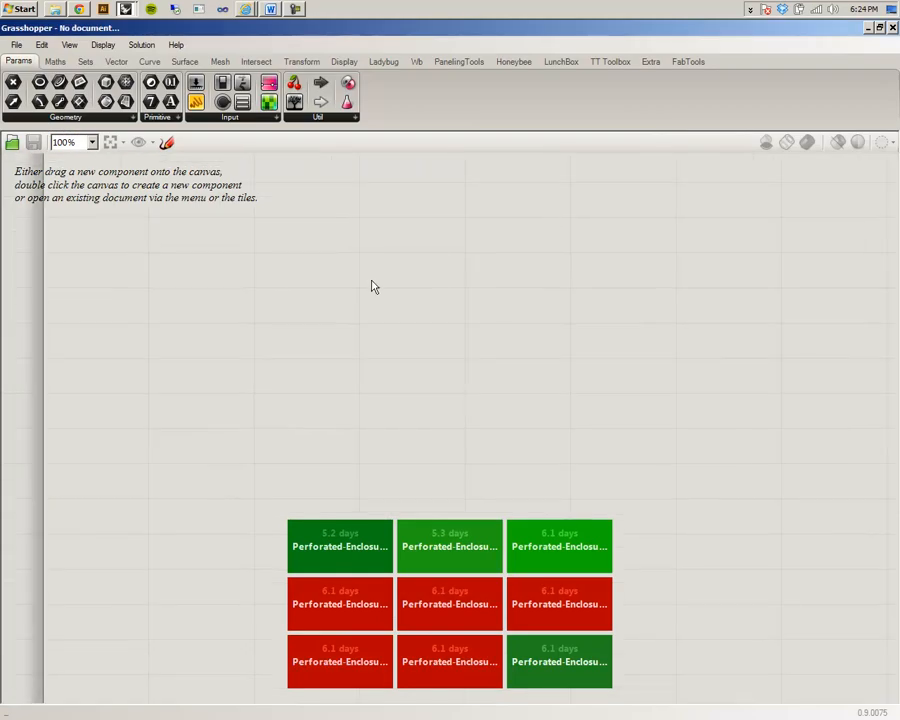
# Place a Line parameter on the empty Grasshopper canvas
pyautogui.doubleClick(372, 283)
pyautogui.write('line')
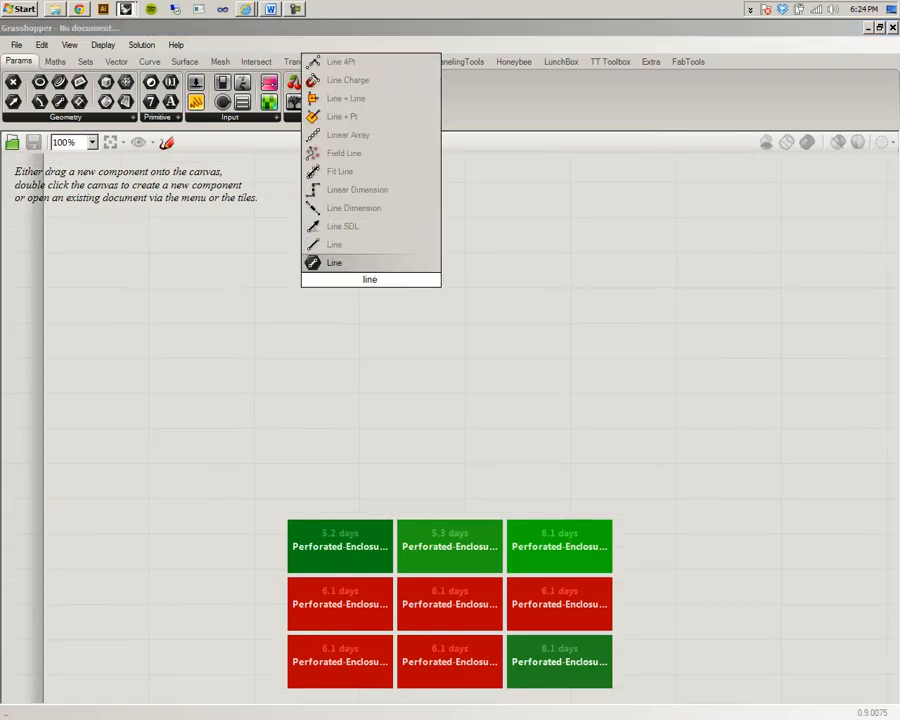
pyautogui.click(334, 264)
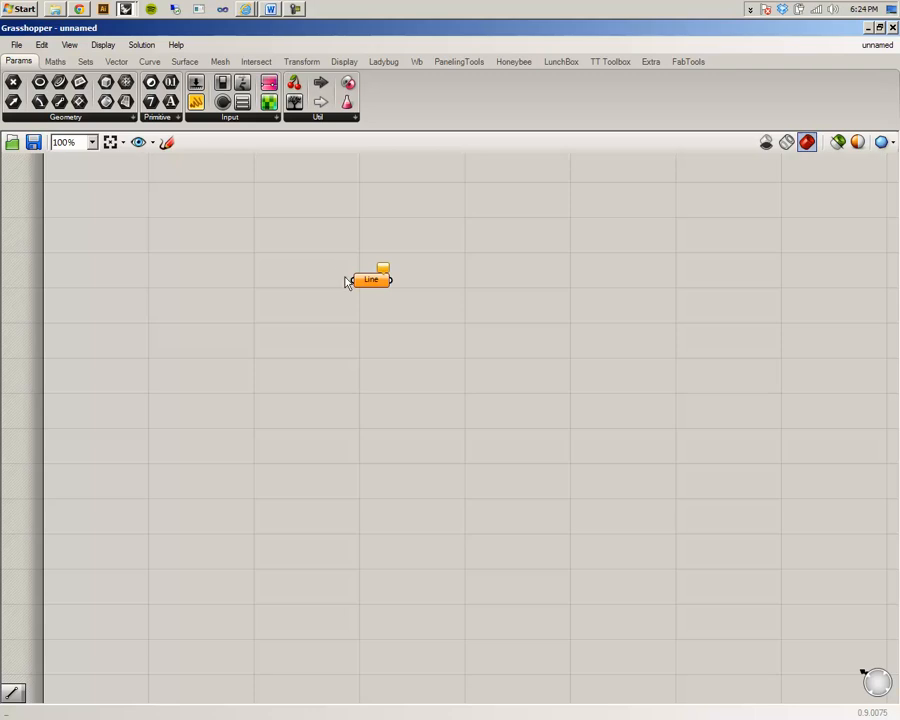
pyautogui.click(382, 282)
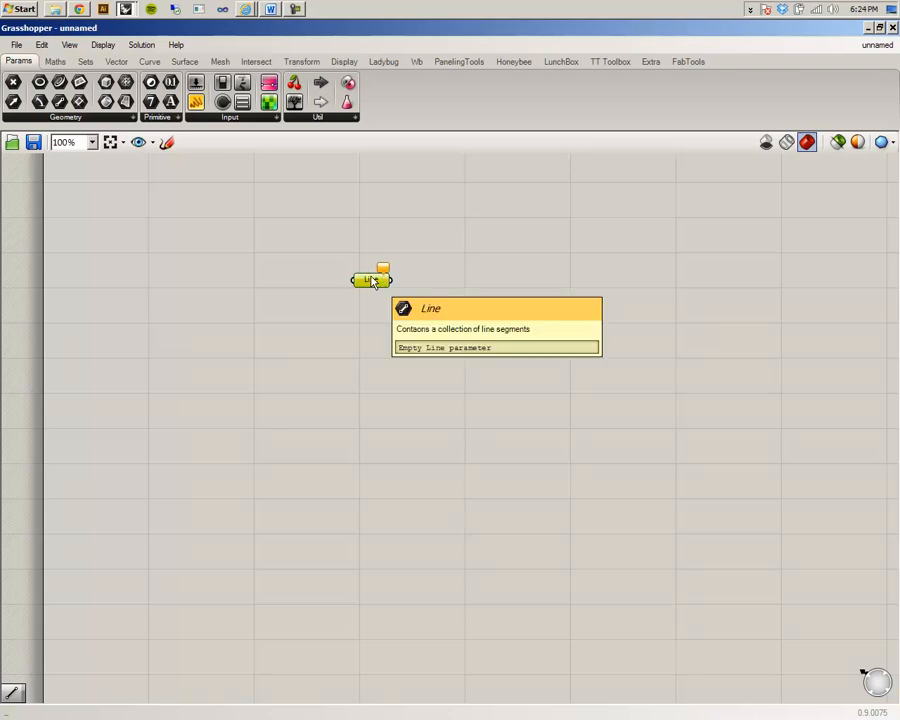
pyautogui.moveTo(416, 241); pyautogui.dragTo(316, 316)
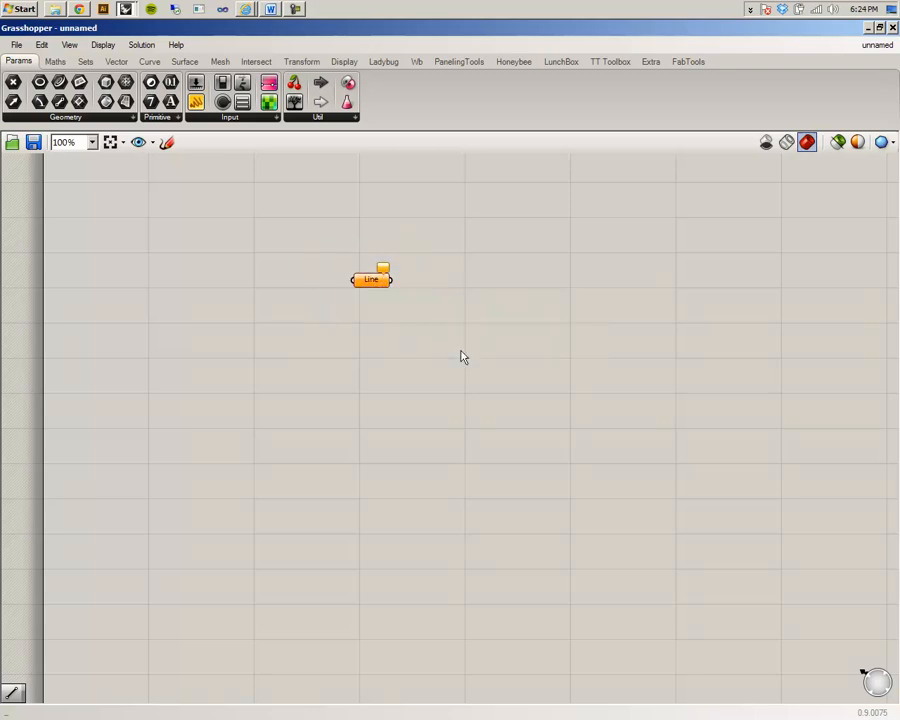
# Add the two-point Line component with A and B inputs below the Line parameter
pyautogui.doubleClick(461, 357)
pyautogui.write('line')
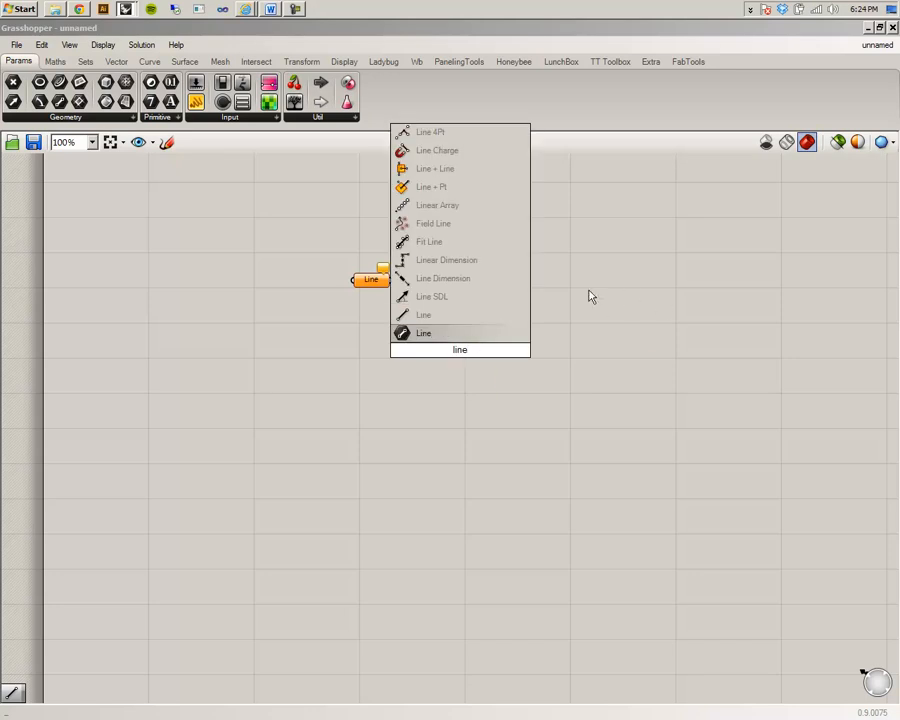
pyautogui.click(442, 316)
pyautogui.scroll(4, 442, 325)
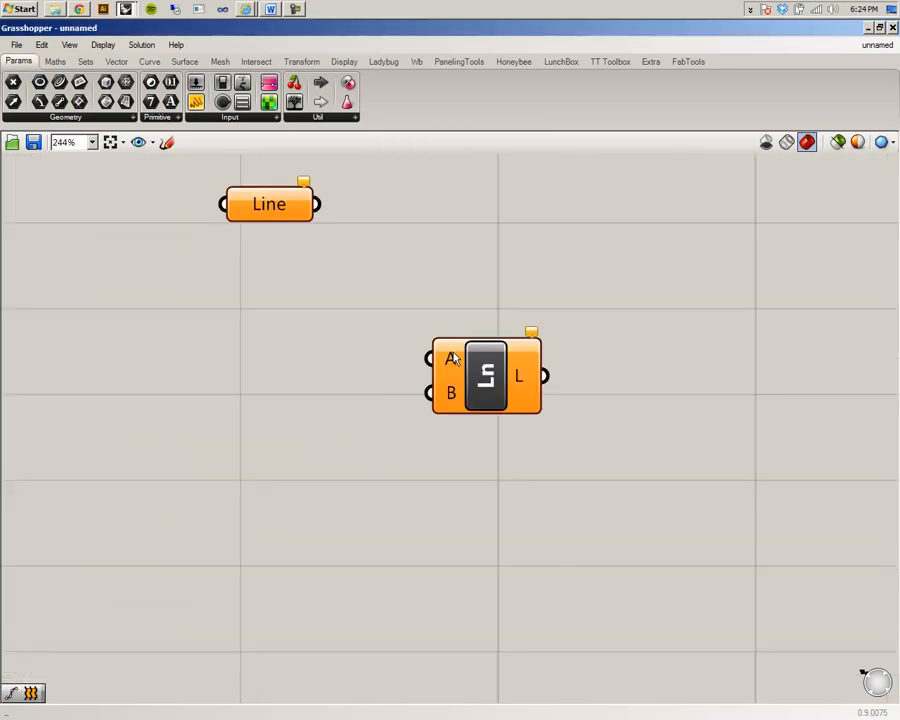
# Reference the nexus point in Rhino as the Line component's A input
pyautogui.rightClick(452, 356)
pyautogui.click(486, 554)
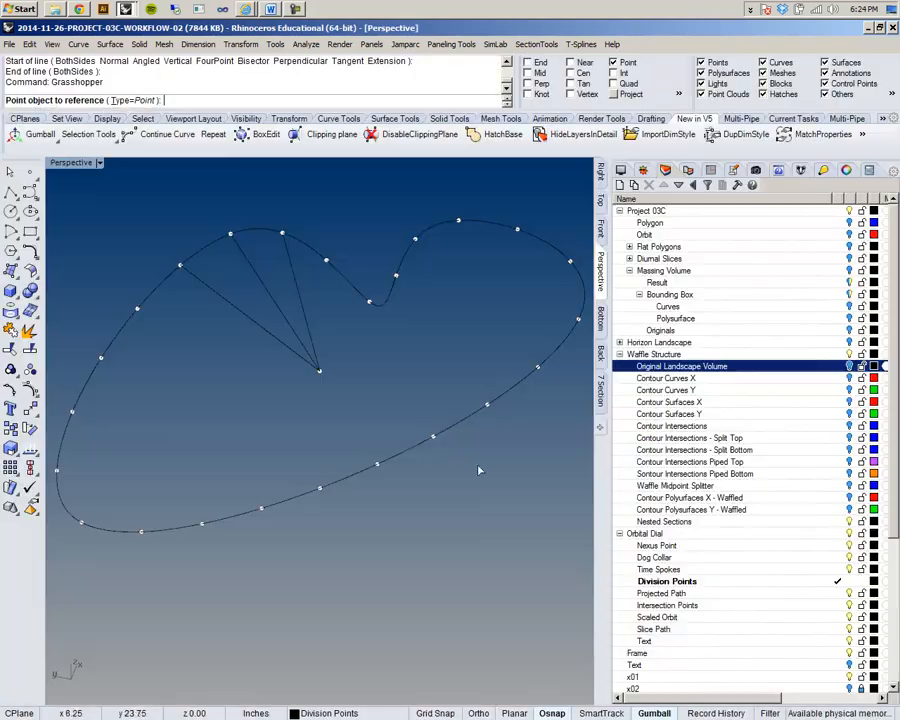
pyautogui.click(320, 372)
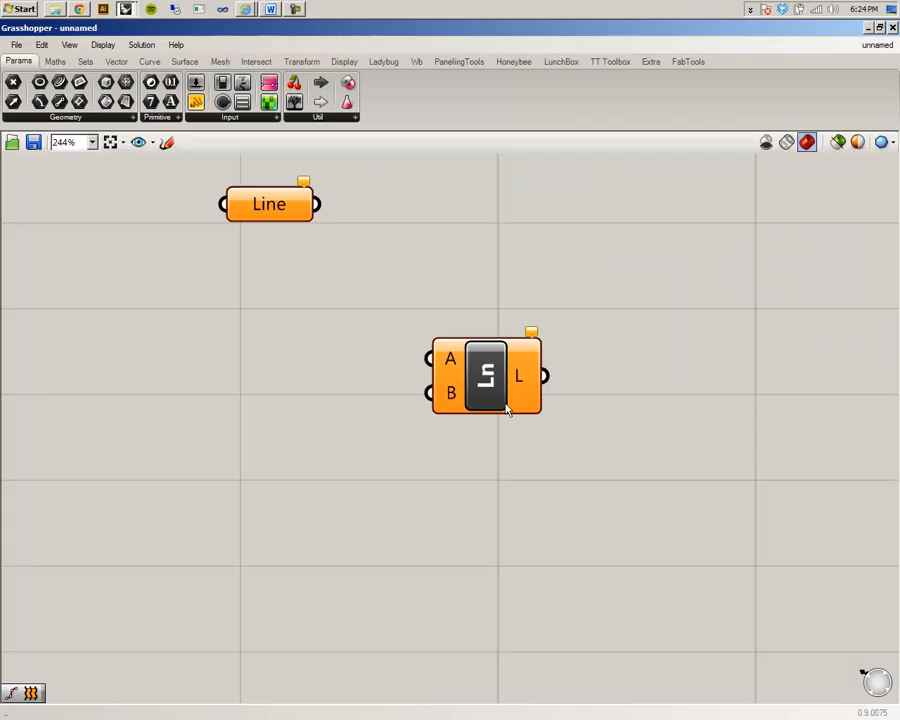
# Reference all the division points along the orbit curve as the Line component's B input
pyautogui.rightClick(450, 398)
pyautogui.click(512, 602)
pyautogui.scroll(-3, 508, 550)
pyautogui.moveTo(518, 546); pyautogui.dragTo(234, 296)
pyautogui.scroll(4, 346, 402)
pyautogui.moveTo(516, 450); pyautogui.dragTo(446, 386)
pyautogui.rightClick(448, 414)
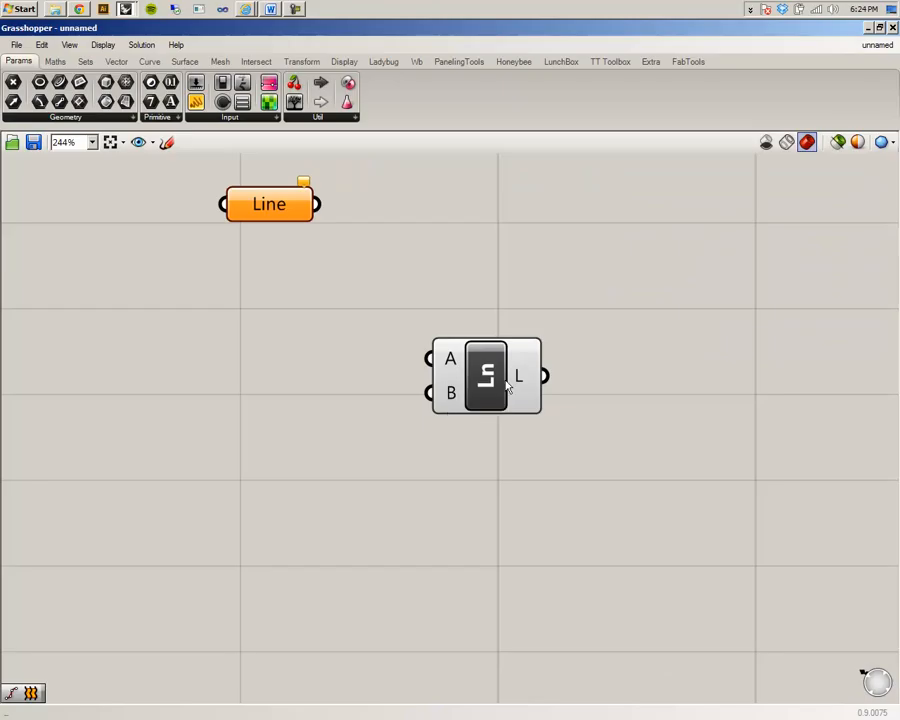
# Bake the resulting lines to the Time Spokes layer and leave Grasshopper for Rhino
pyautogui.rightClick(516, 382)
pyautogui.click(556, 410)
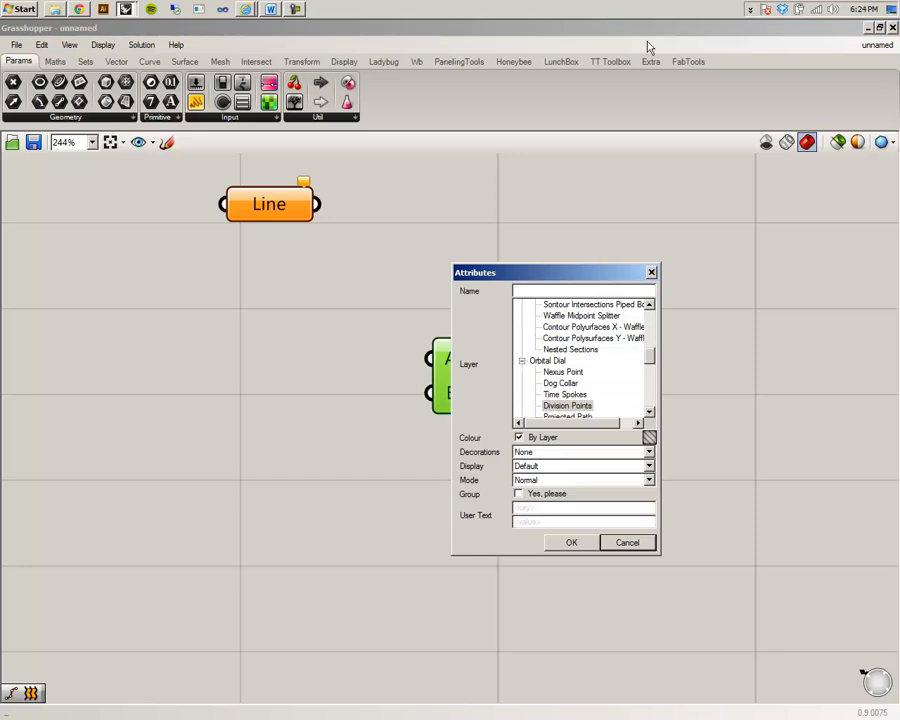
pyautogui.click(572, 396)
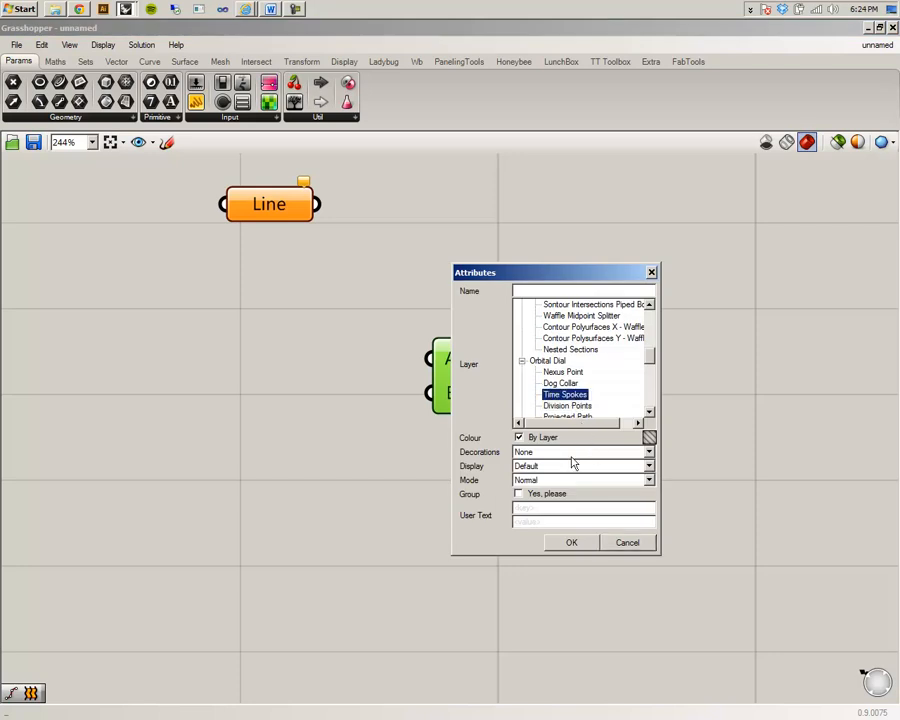
pyautogui.click(571, 542)
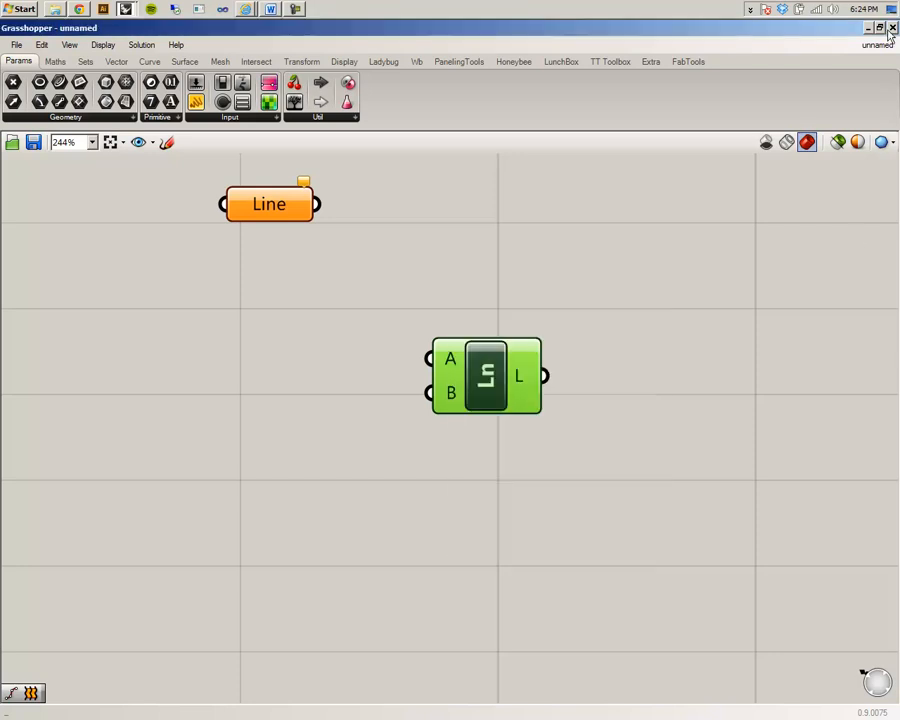
pyautogui.click(881, 28)
pyautogui.click(889, 25)
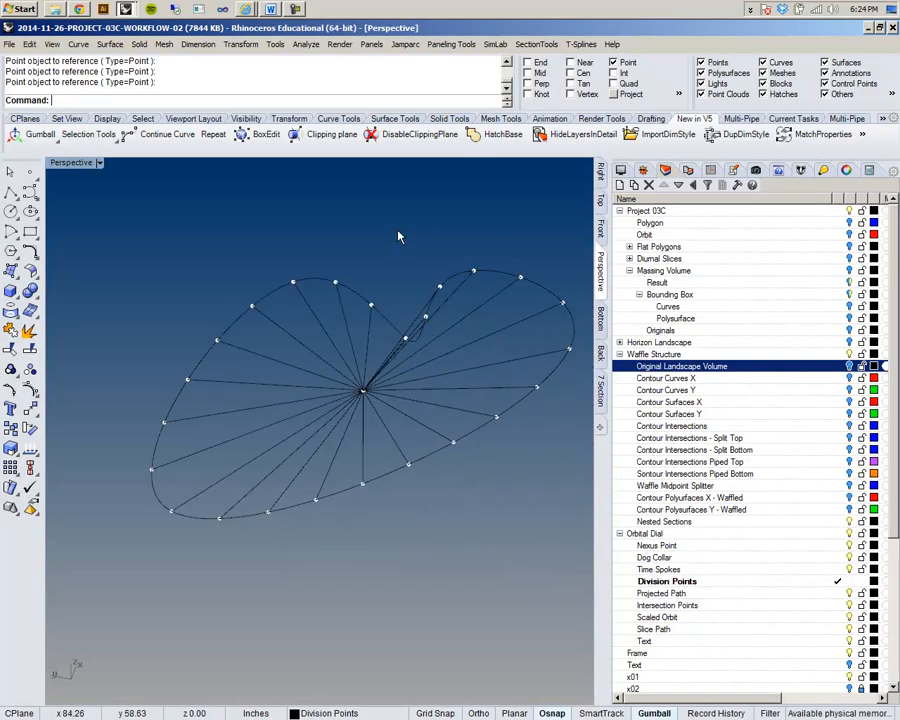
# Make Dog Collar, under Orbital Dial, the current layer
pyautogui.moveTo(369, 288); pyautogui.dragTo(357, 326, button='right')
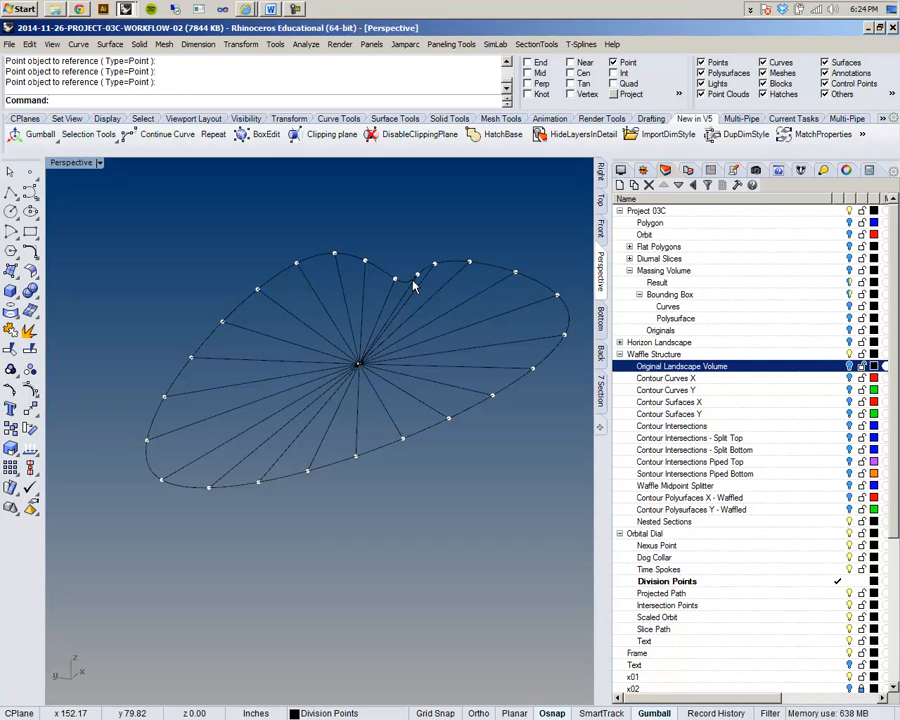
pyautogui.moveTo(414, 283); pyautogui.dragTo(358, 371, button='right')
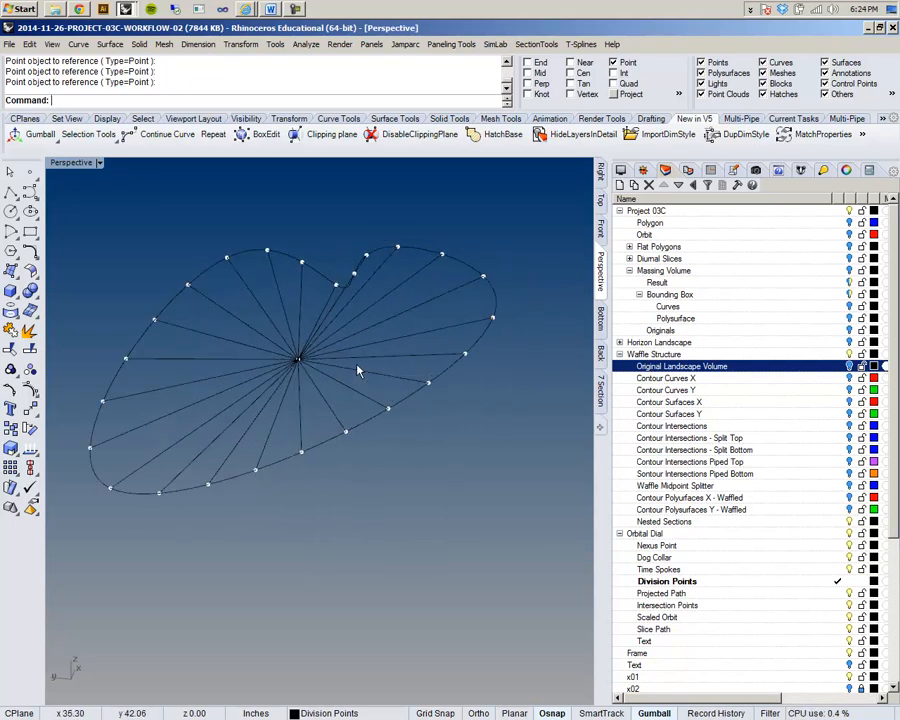
pyautogui.moveTo(300, 350); pyautogui.dragTo(325, 282, button='right')
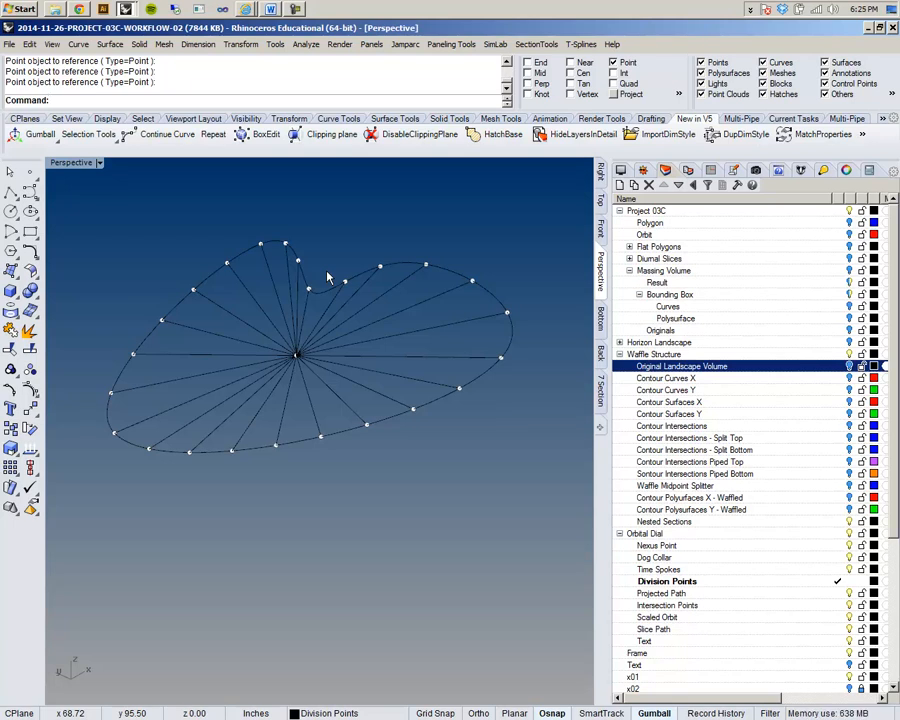
pyautogui.moveTo(317, 426); pyautogui.dragTo(416, 411, button='right')
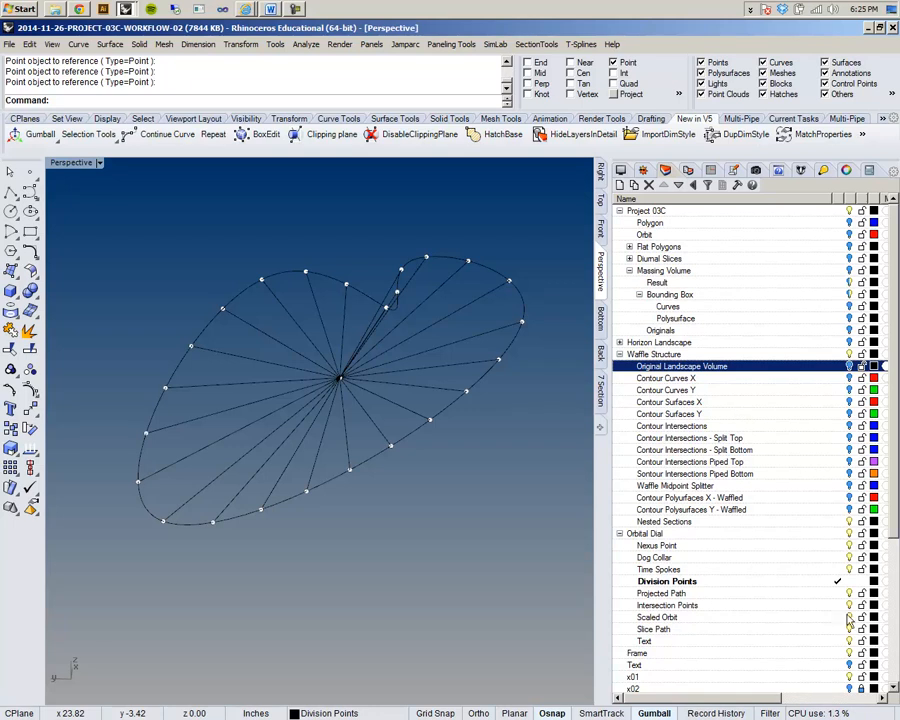
pyautogui.click(840, 557)
pyautogui.moveTo(410, 490); pyautogui.dragTo(428, 433, button='right')
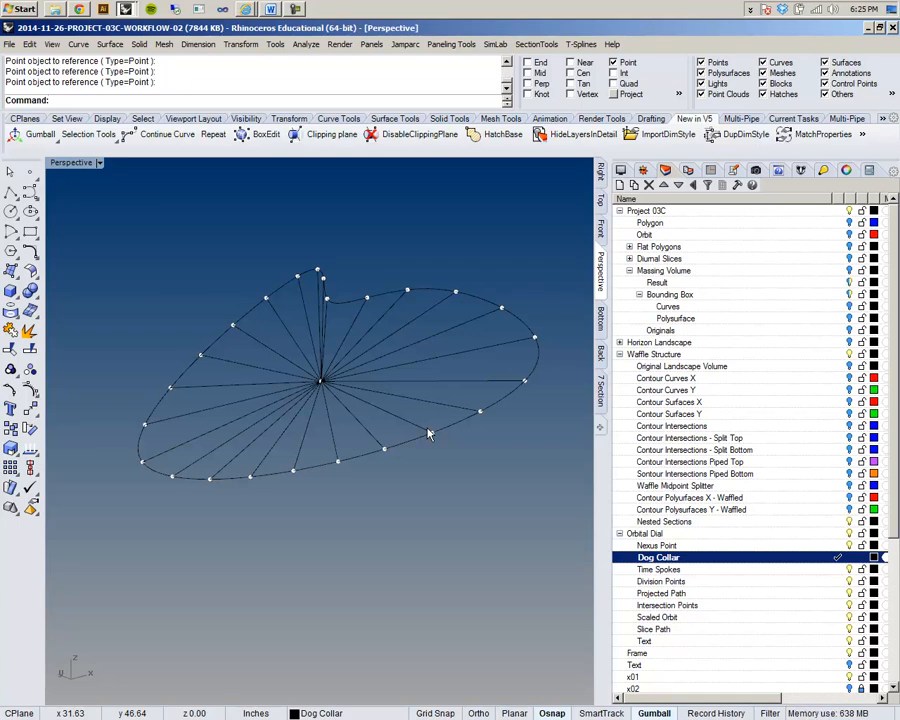
pyautogui.moveTo(352, 352); pyautogui.dragTo(397, 364, button='right')
pyautogui.moveTo(357, 316); pyautogui.dragTo(428, 302, button='right')
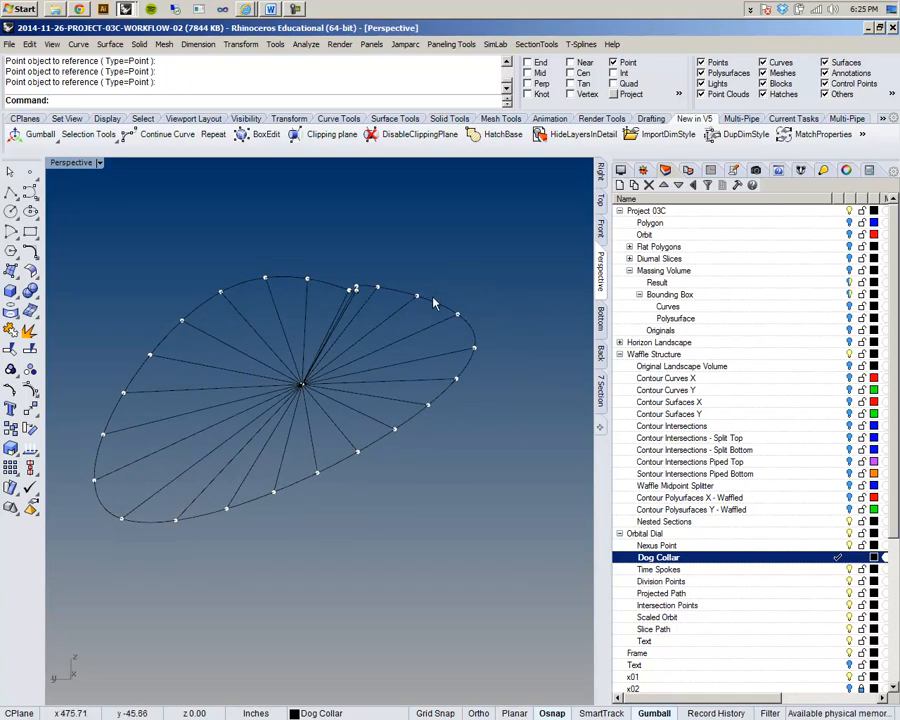
# Hide the Time Spokes and Division Points layers
pyautogui.click(848, 569)
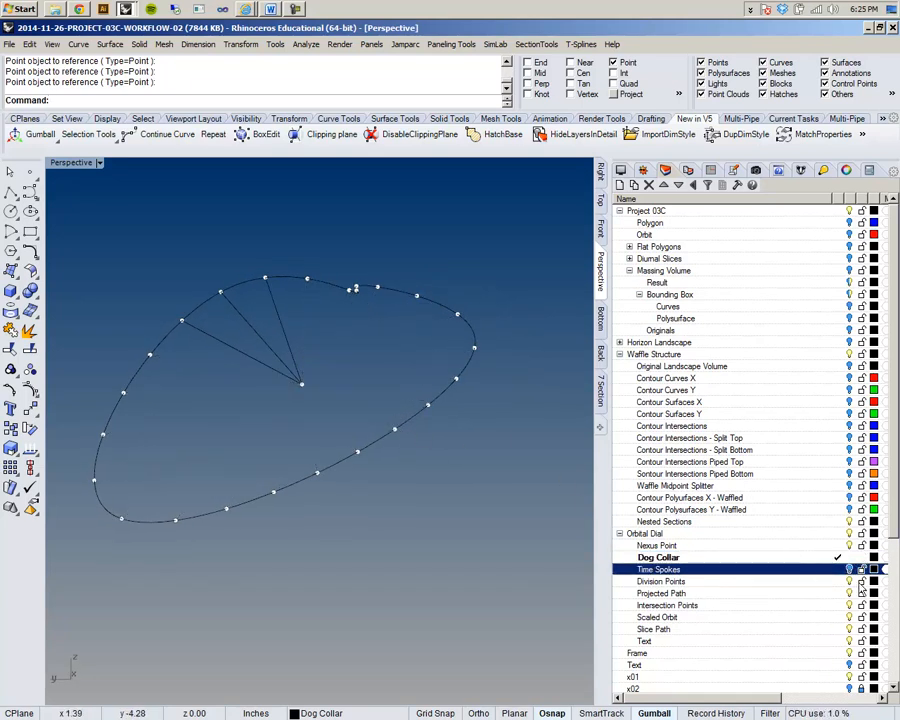
pyautogui.click(849, 581)
pyautogui.moveTo(502, 506); pyautogui.dragTo(285, 417, button='right')
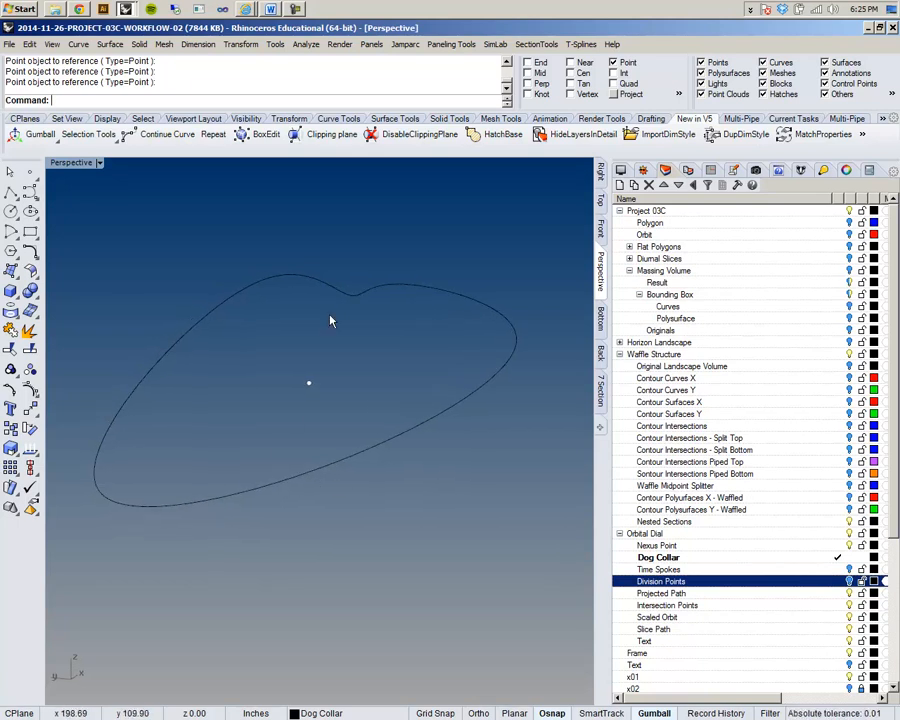
# Extrude the scaled orbit curve to the nexus point as a non-solid surface
pyautogui.click(358, 296)
pyautogui.click(342, 366)
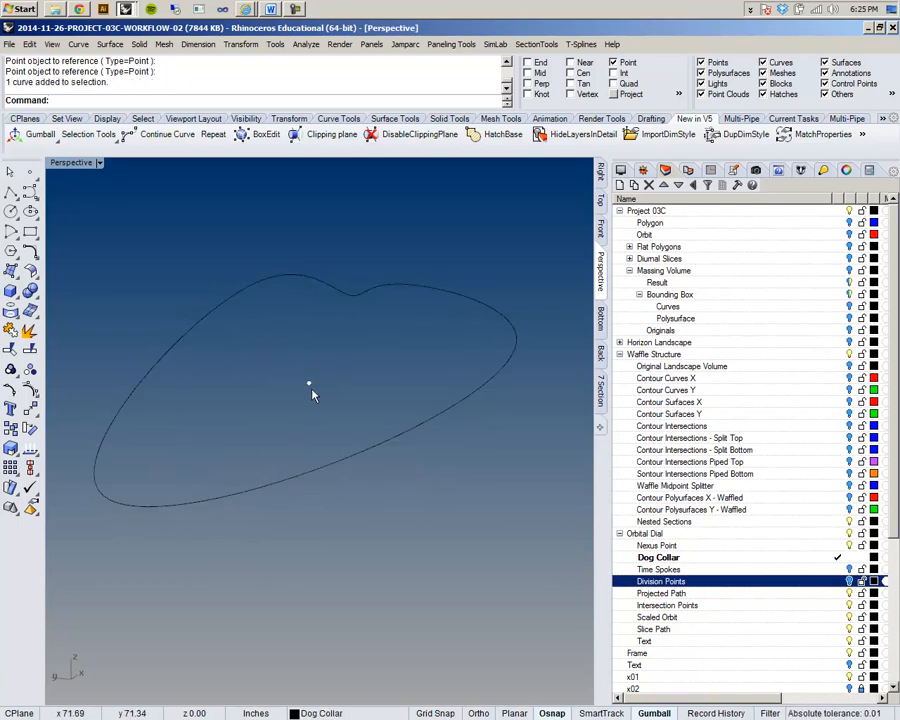
pyautogui.click(116, 45)
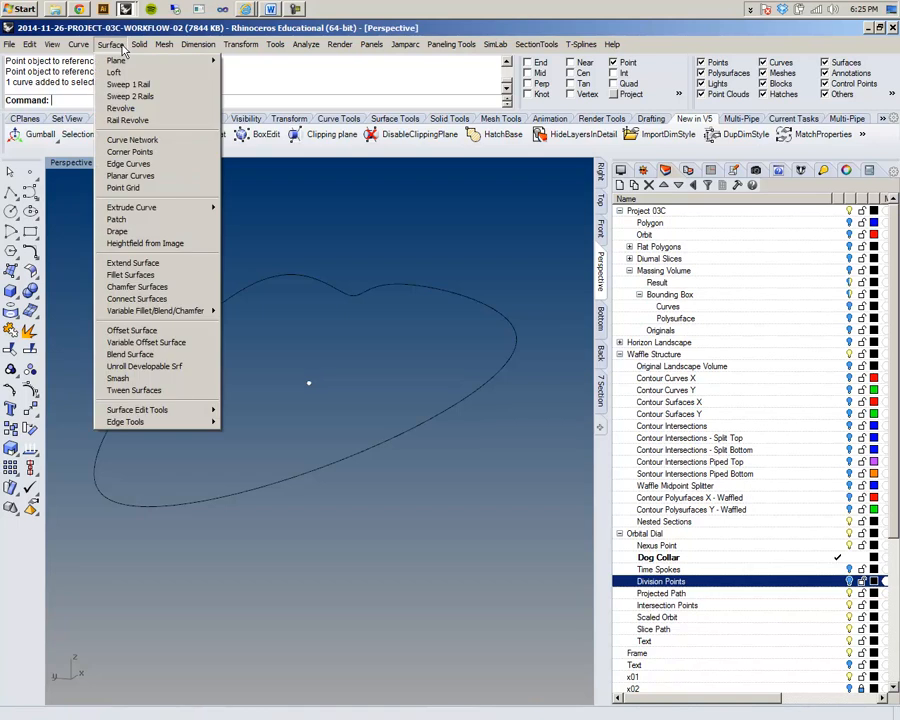
pyautogui.moveTo(207, 206)
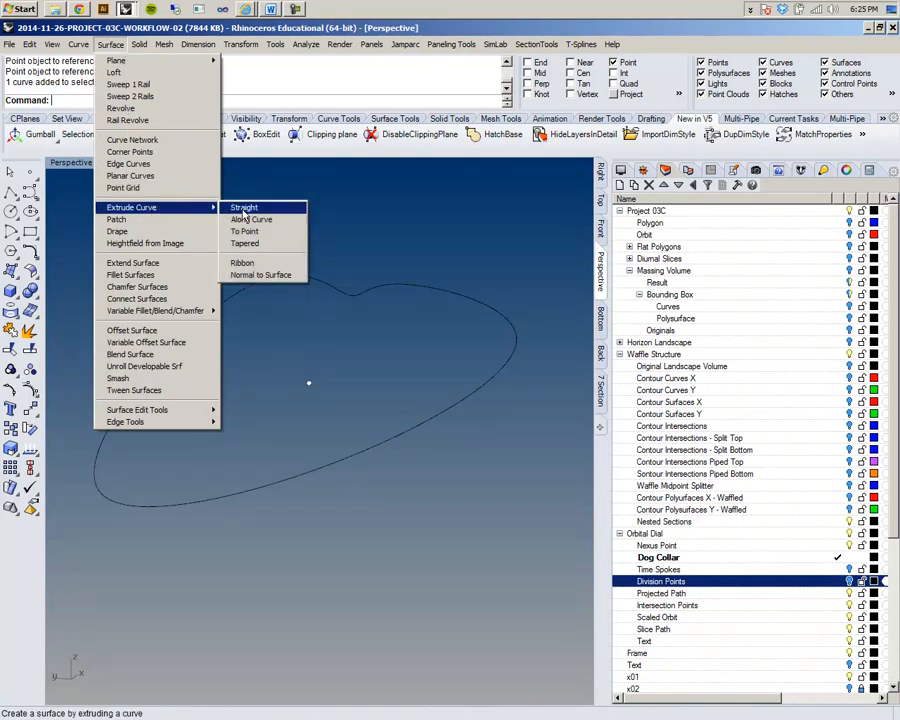
pyautogui.click(245, 231)
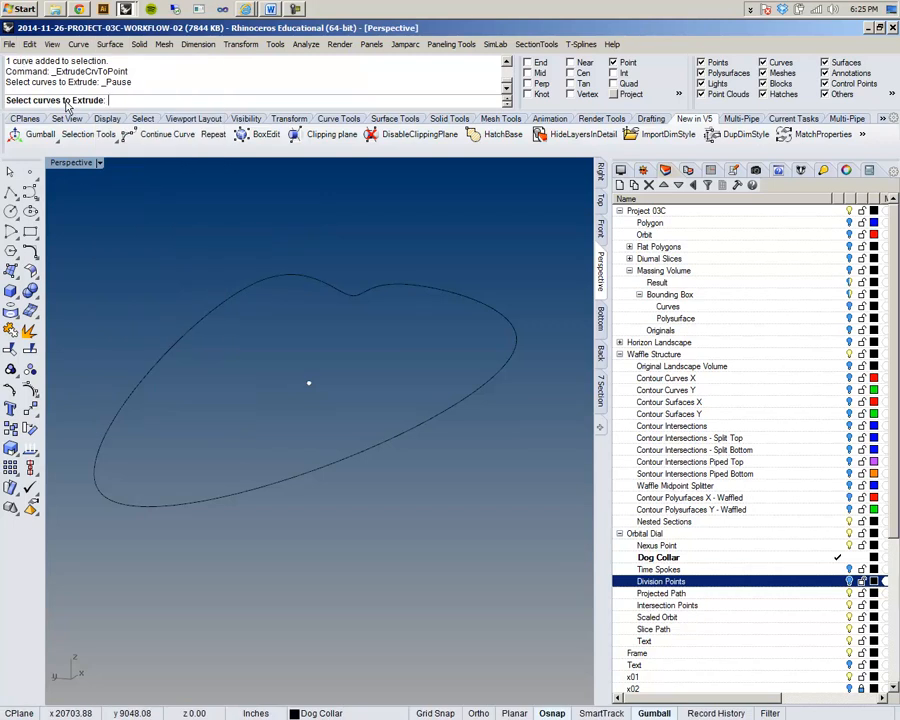
pyautogui.click(275, 279)
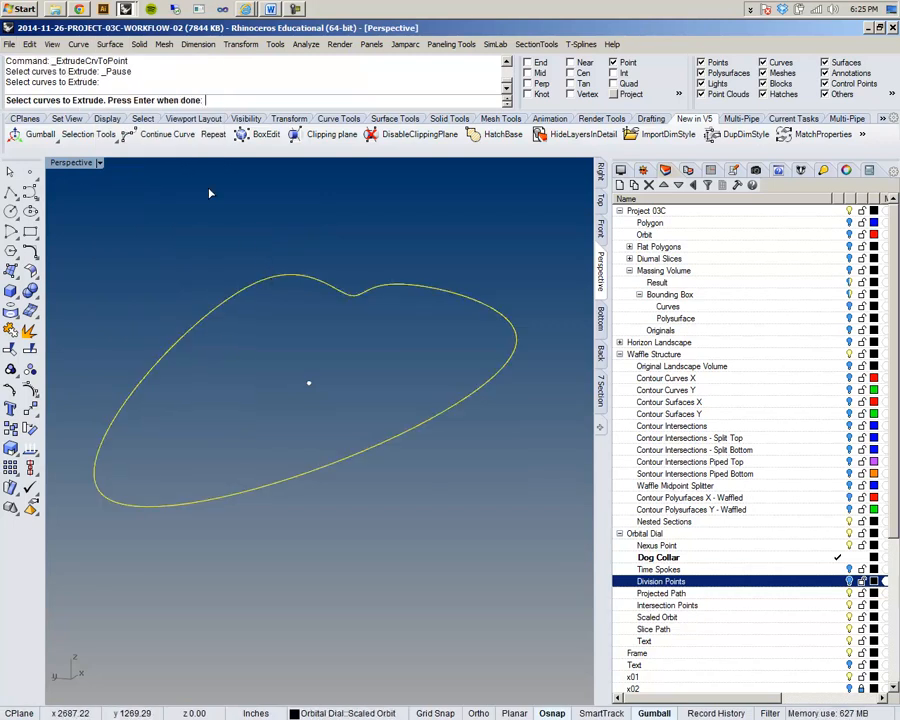
pyautogui.press('Return')
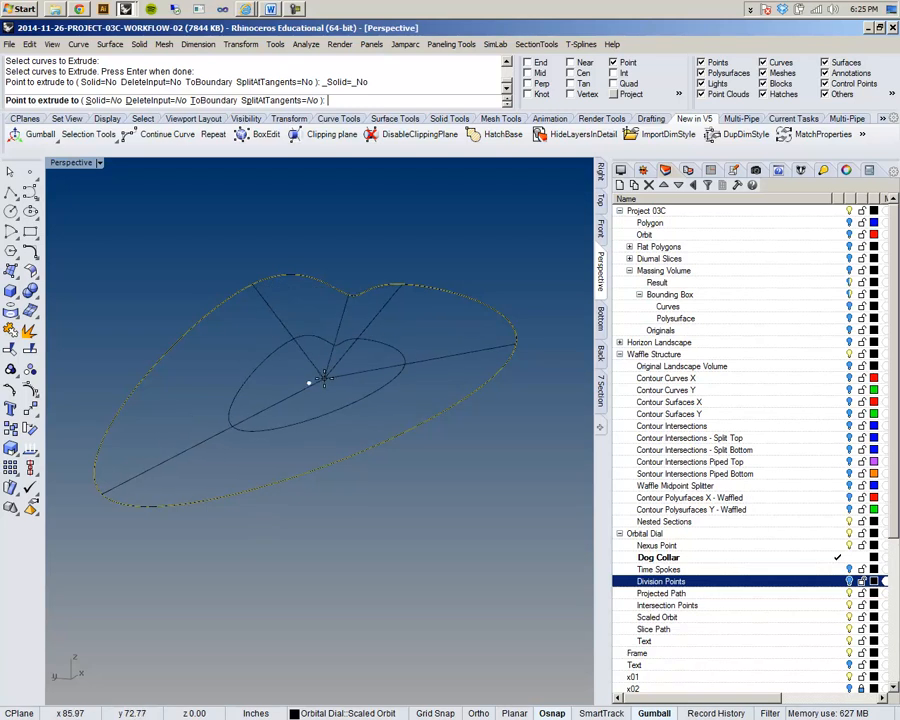
pyautogui.click(308, 383)
pyautogui.moveTo(301, 388); pyautogui.dragTo(430, 418, button='right')
# Set the Perspective view to Shaded display and show the Massing Volume layer
pyautogui.click(99, 162)
pyautogui.click(100, 205)
pyautogui.moveTo(297, 254)
pyautogui.mouseDown(button='right')
pyautogui.moveTo(222, 375)
pyautogui.moveTo(217, 366)
pyautogui.moveTo(305, 418)
pyautogui.moveTo(392, 392)
pyautogui.moveTo(358, 383)
pyautogui.mouseUp(button='right')
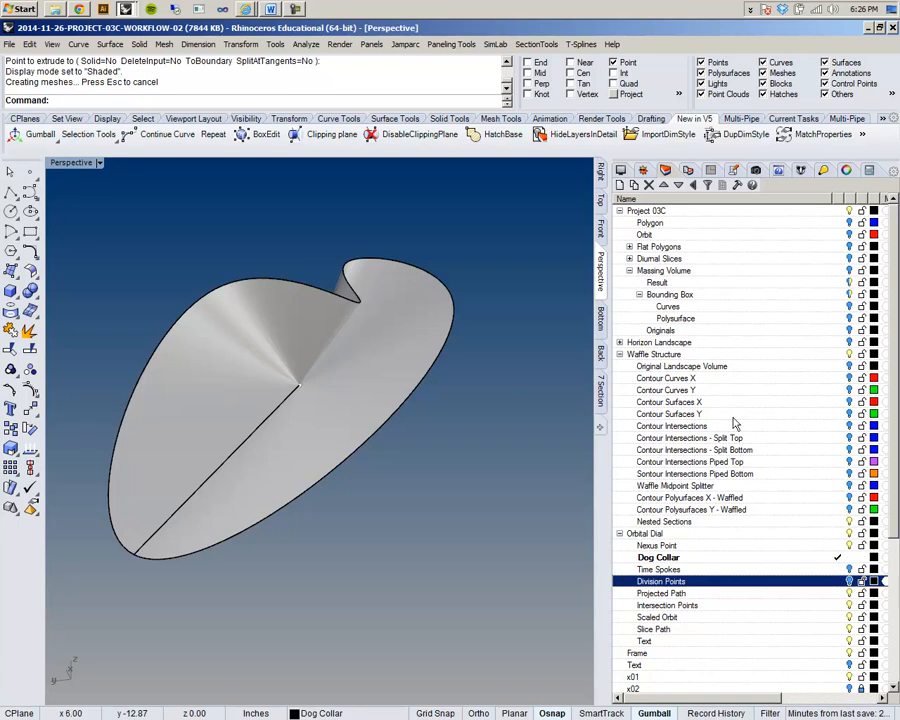
pyautogui.click(849, 271)
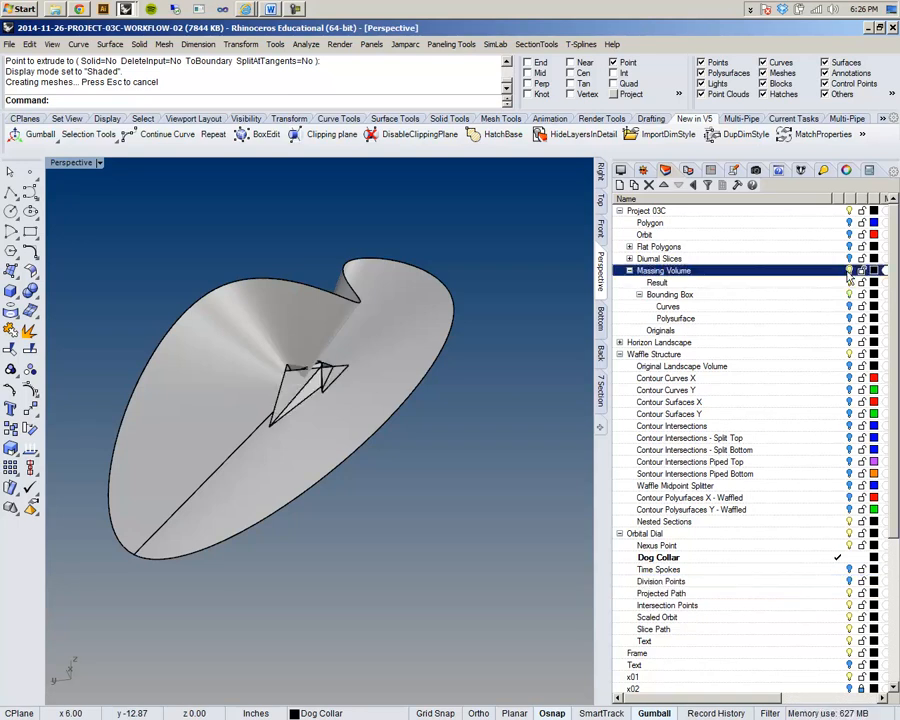
pyautogui.moveTo(253, 446); pyautogui.dragTo(301, 459, button='right')
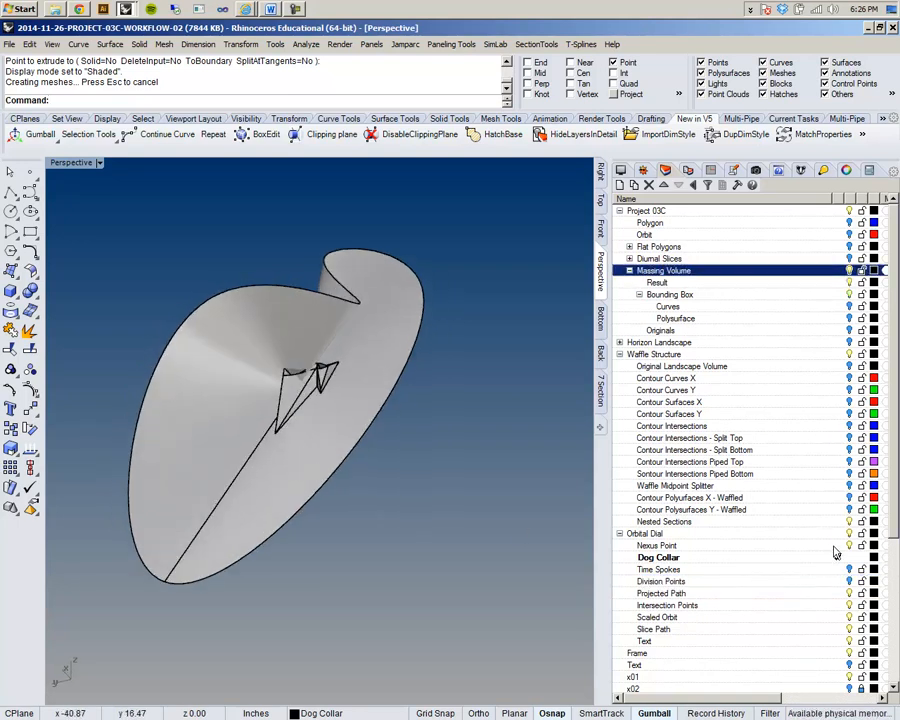
# Make Nexus Point the current layer and hide the Dog Collar layer to reveal the massing volume
pyautogui.click(837, 545)
pyautogui.click(853, 558)
pyautogui.moveTo(405, 497); pyautogui.dragTo(385, 381, button='right')
pyautogui.scroll(10, 300, 388)
pyautogui.scroll(-6, 309, 353)
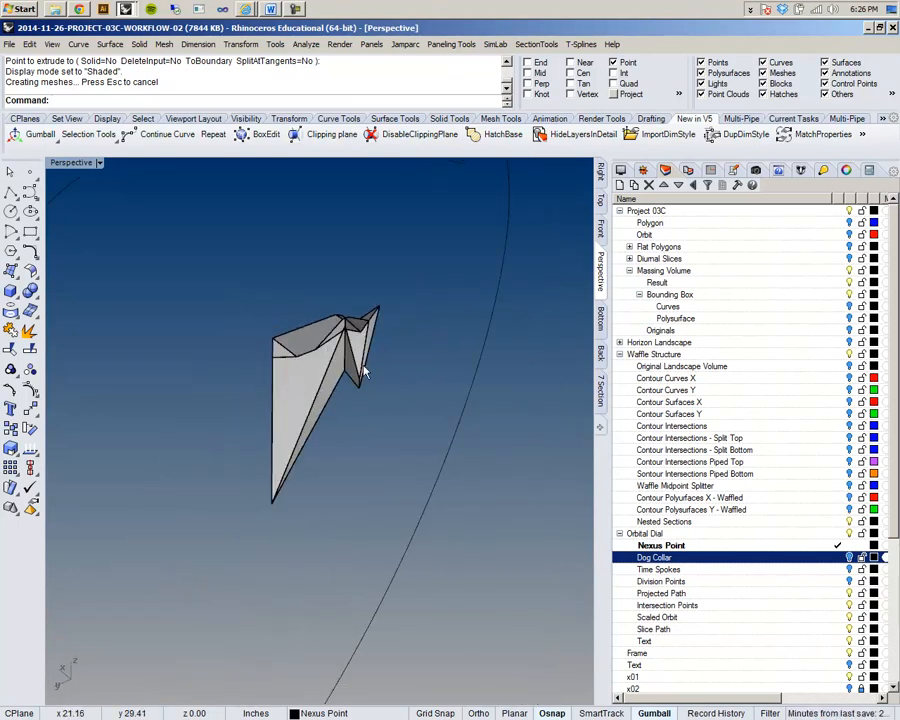
pyautogui.scroll(3, 340, 365)
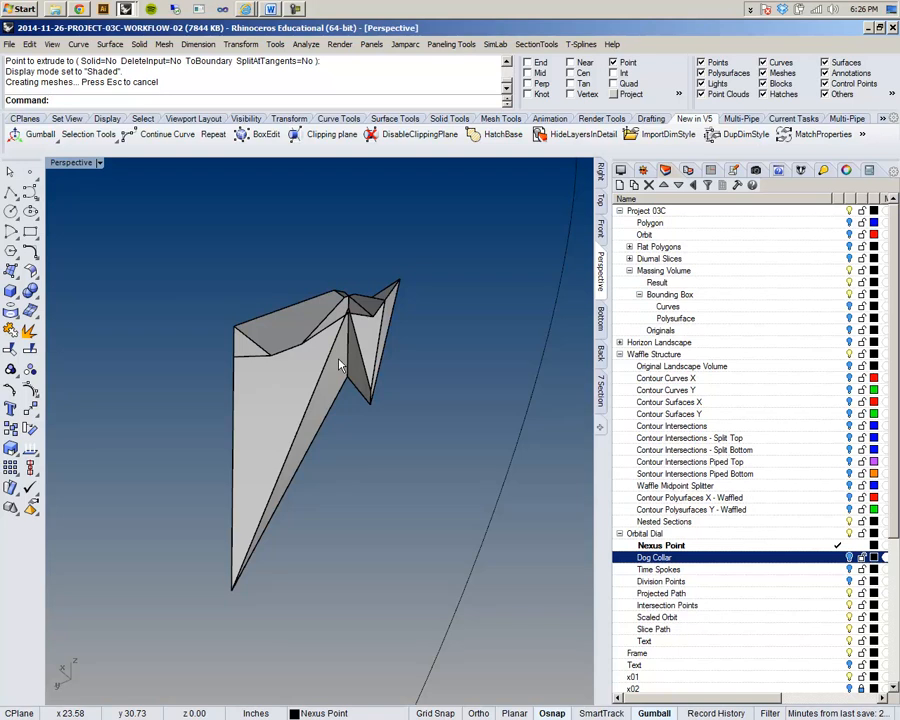
pyautogui.moveTo(339, 365)
pyautogui.mouseDown(button='right')
pyautogui.moveTo(330, 372)
pyautogui.moveTo(343, 372)
pyautogui.mouseUp(button='right')
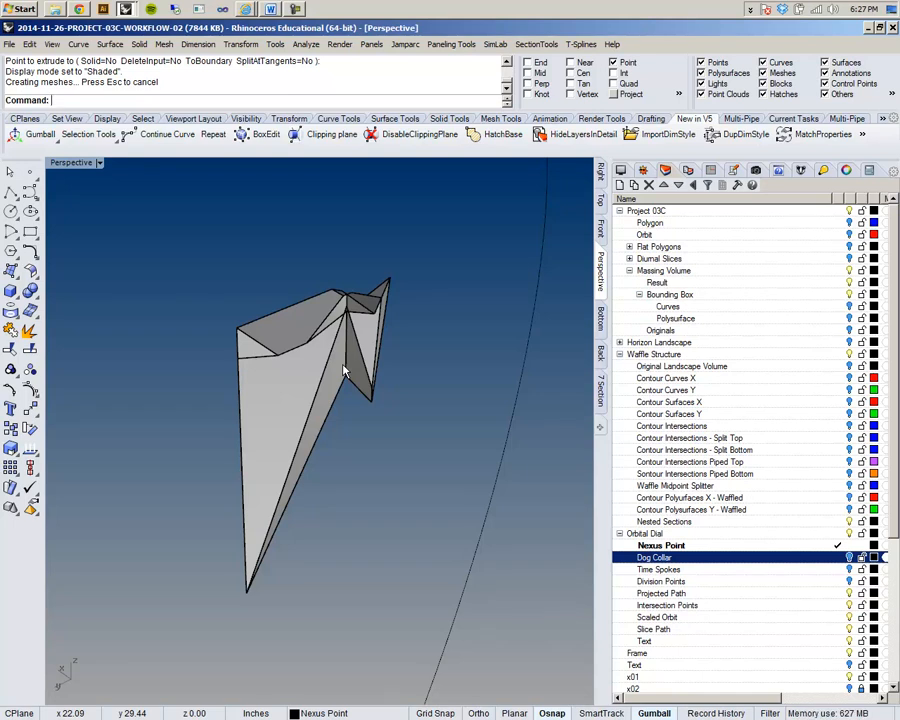
pyautogui.click(750, 9)
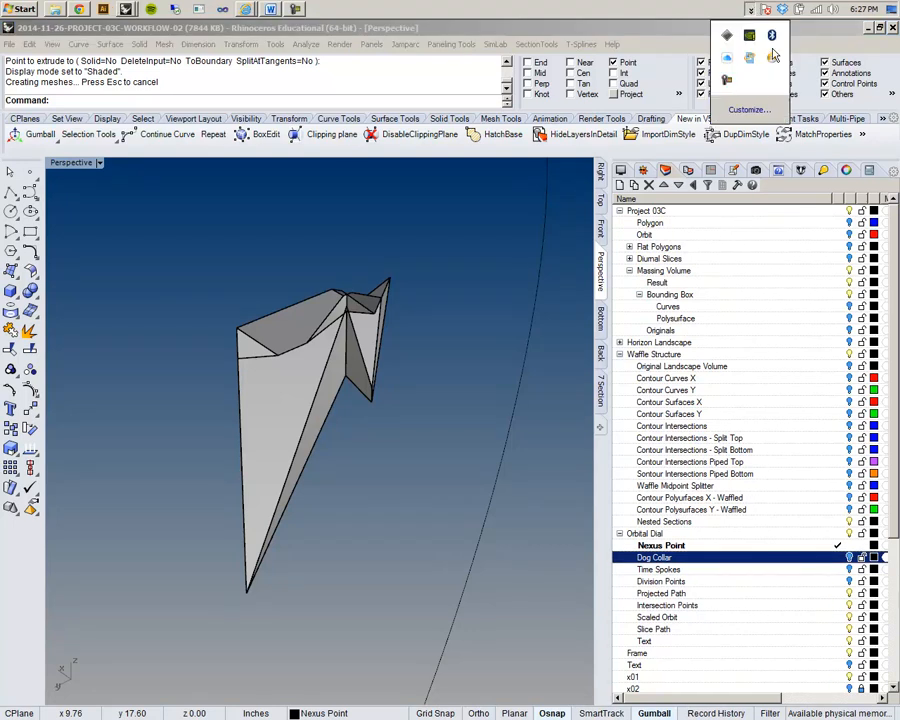
pyautogui.rightClick(727, 80)
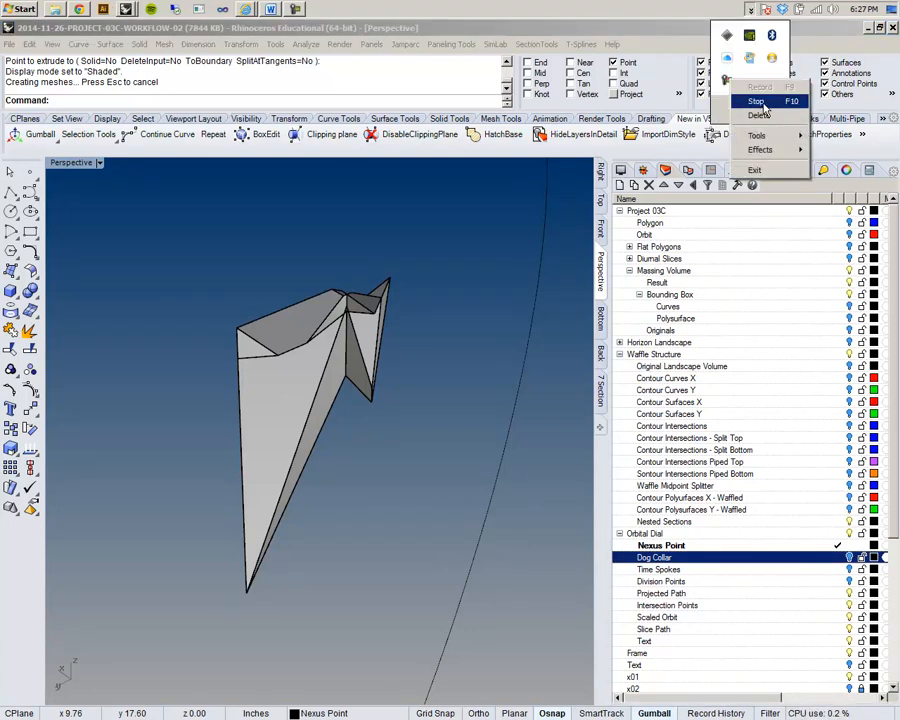